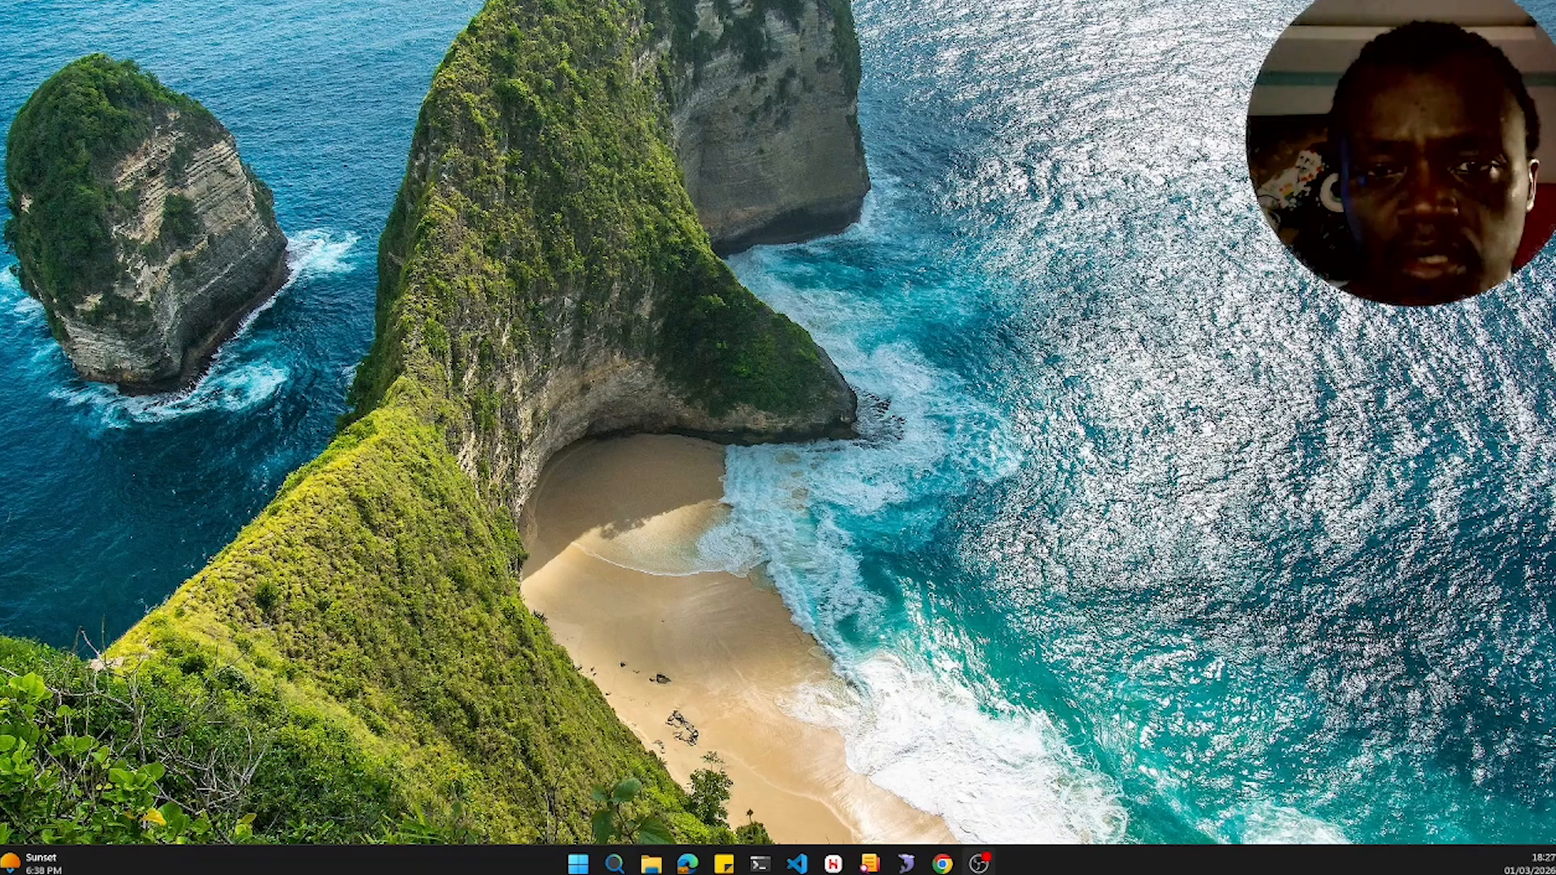
- Log in to the cPanel account from the login page
key("alt+Tab")
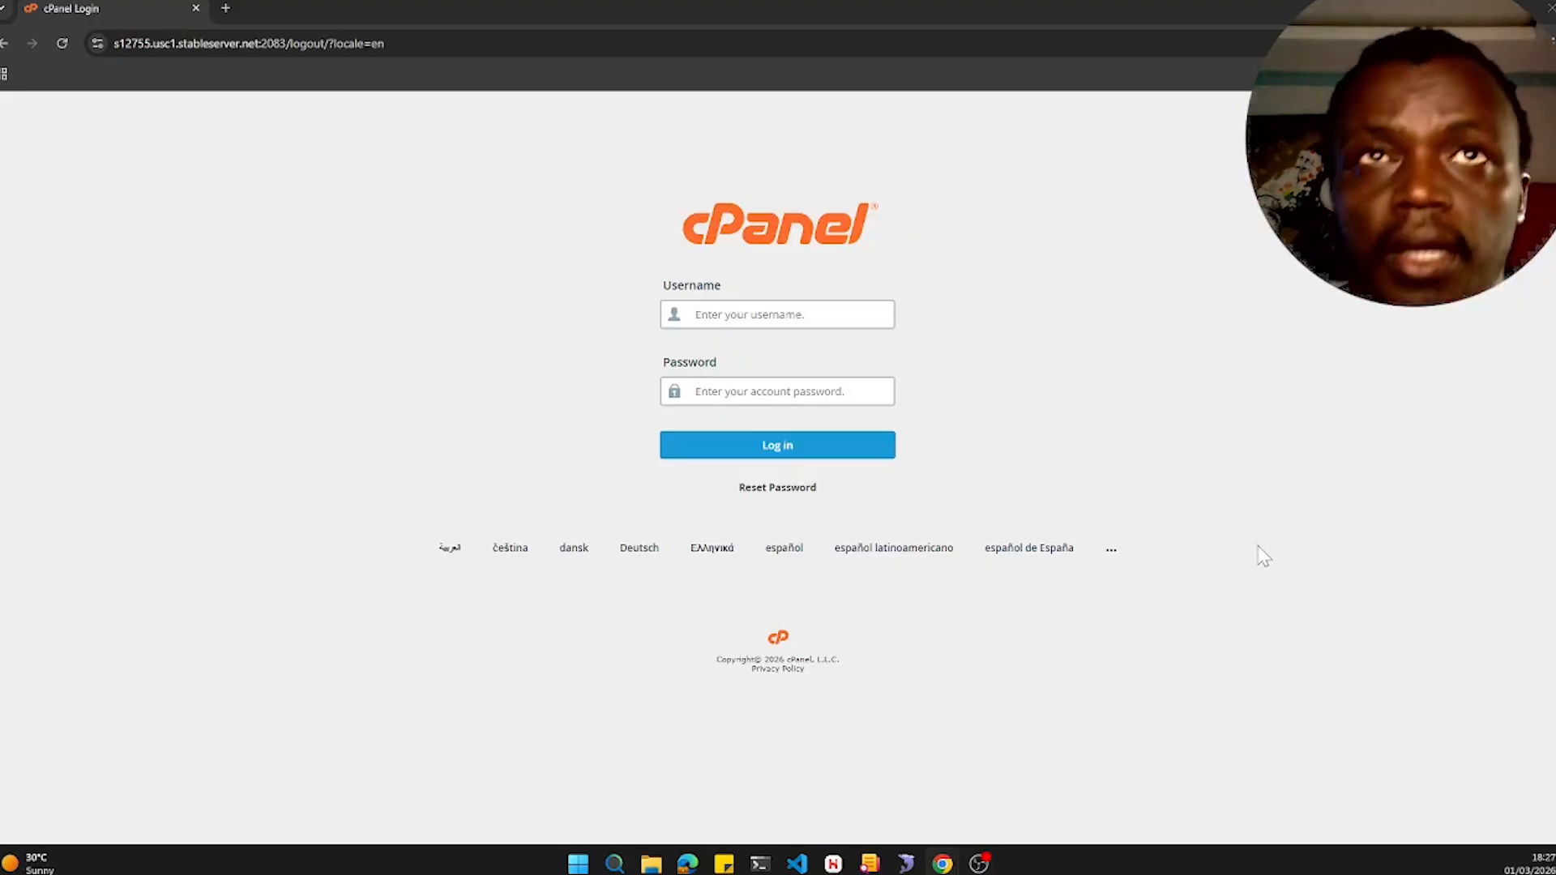
left_click(695, 315)
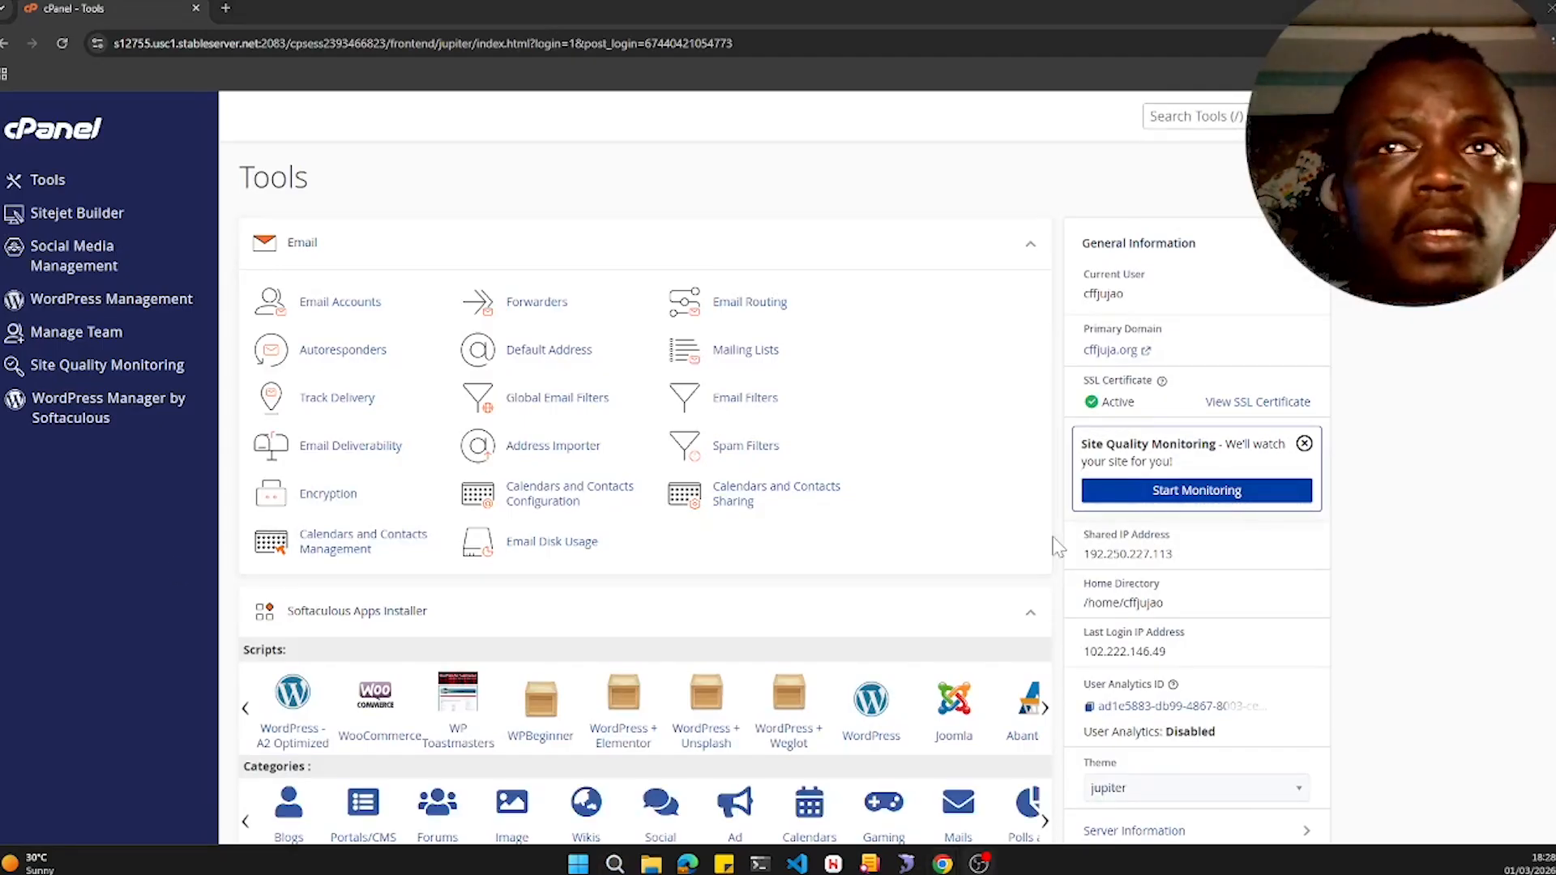
- Open the Domains page using the tools search
scroll(573, 433, "down", 2)
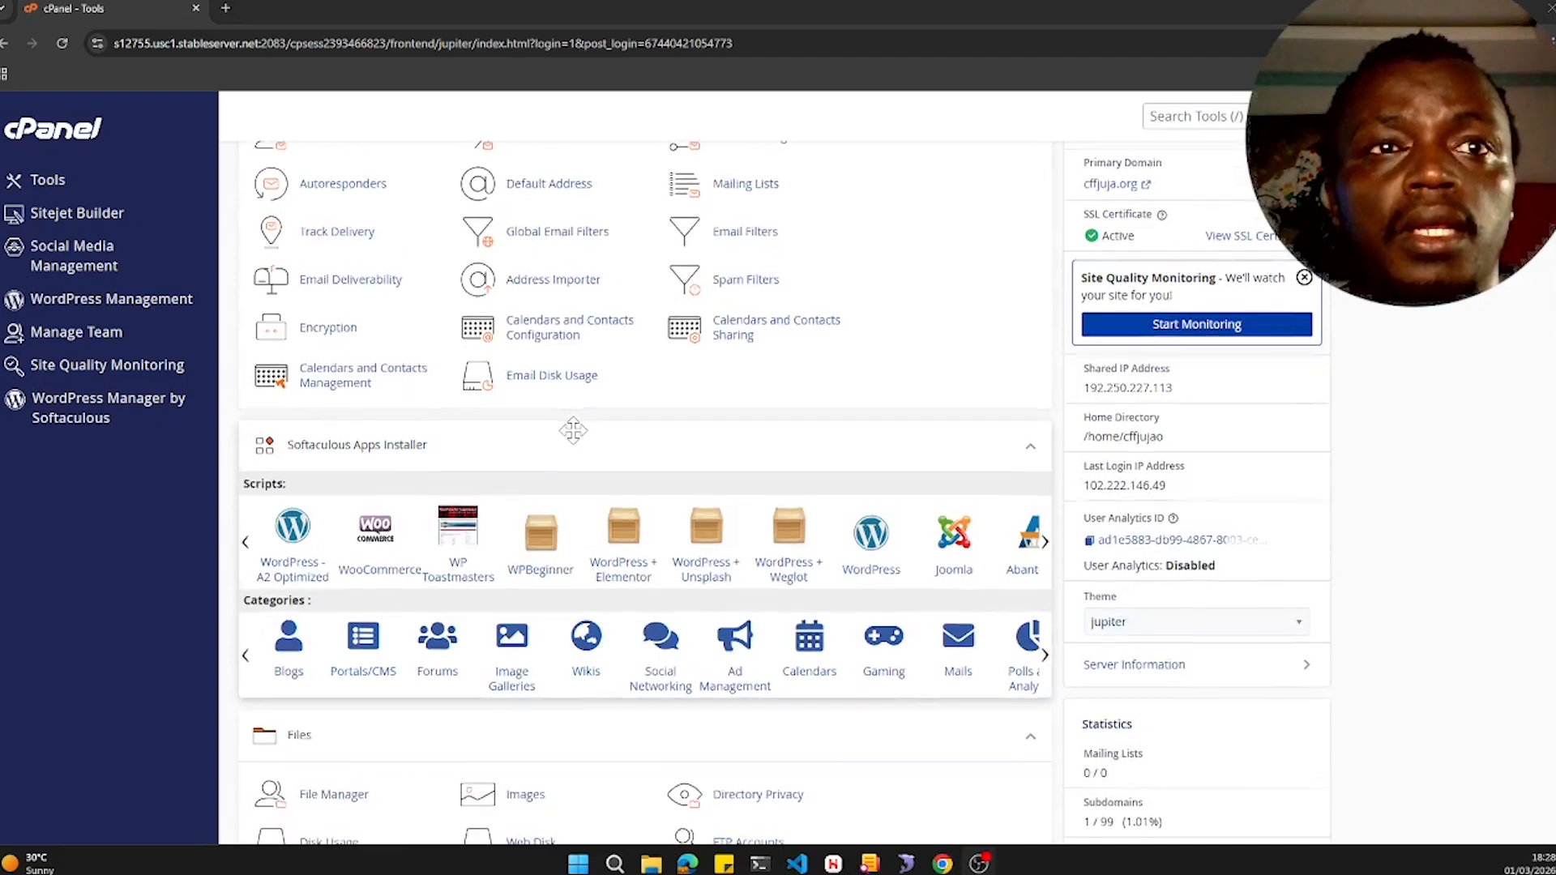
scroll(573, 431, "down", 4)
scroll(574, 430, "down", 9)
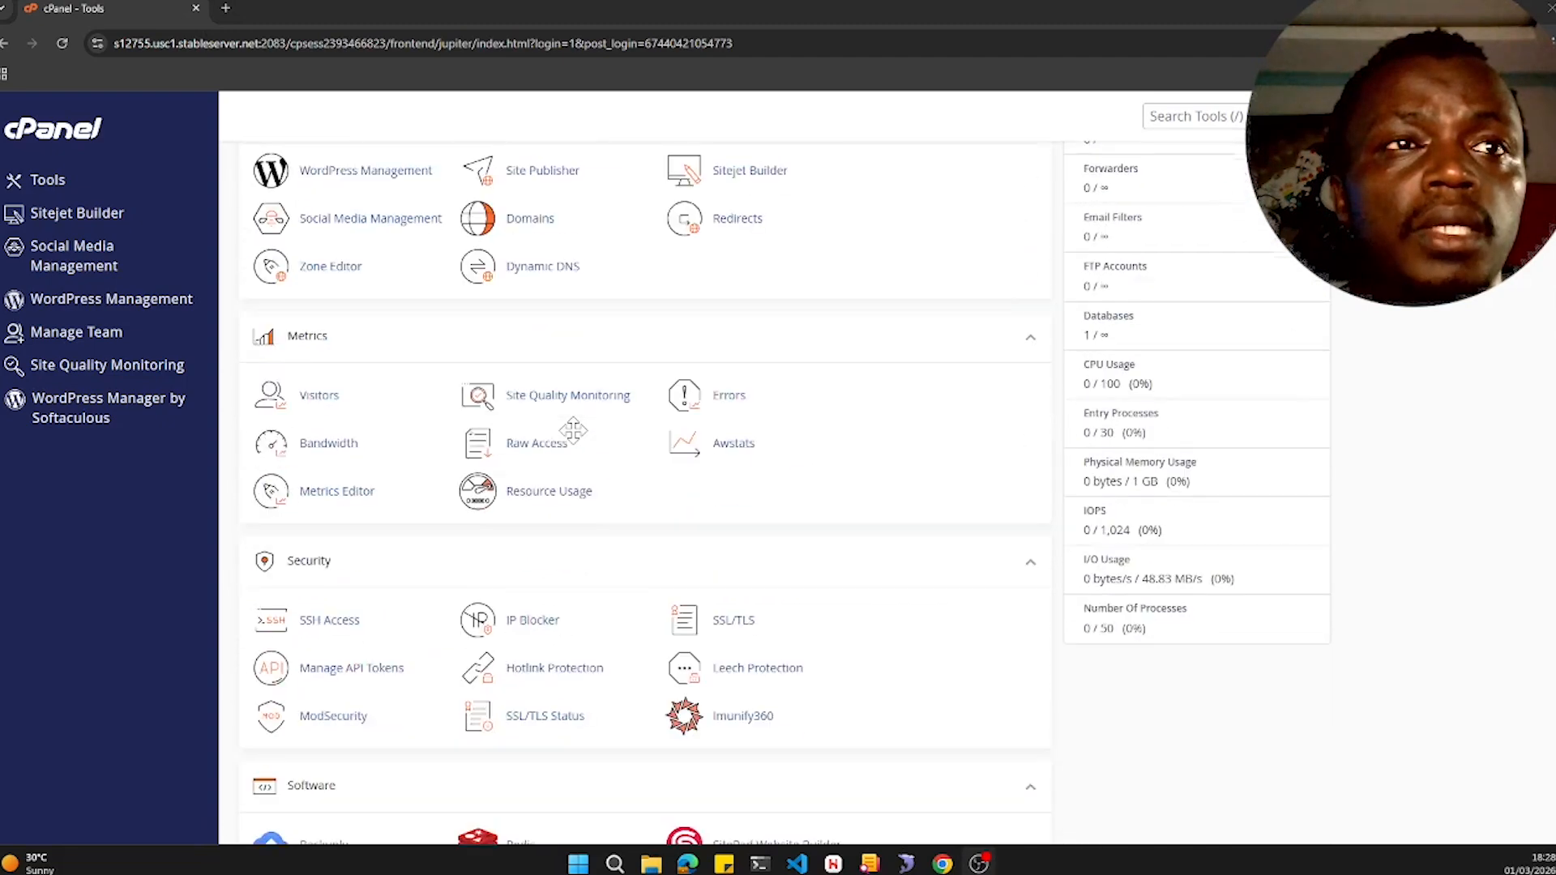
scroll(573, 431, "up", 3)
key("slash")
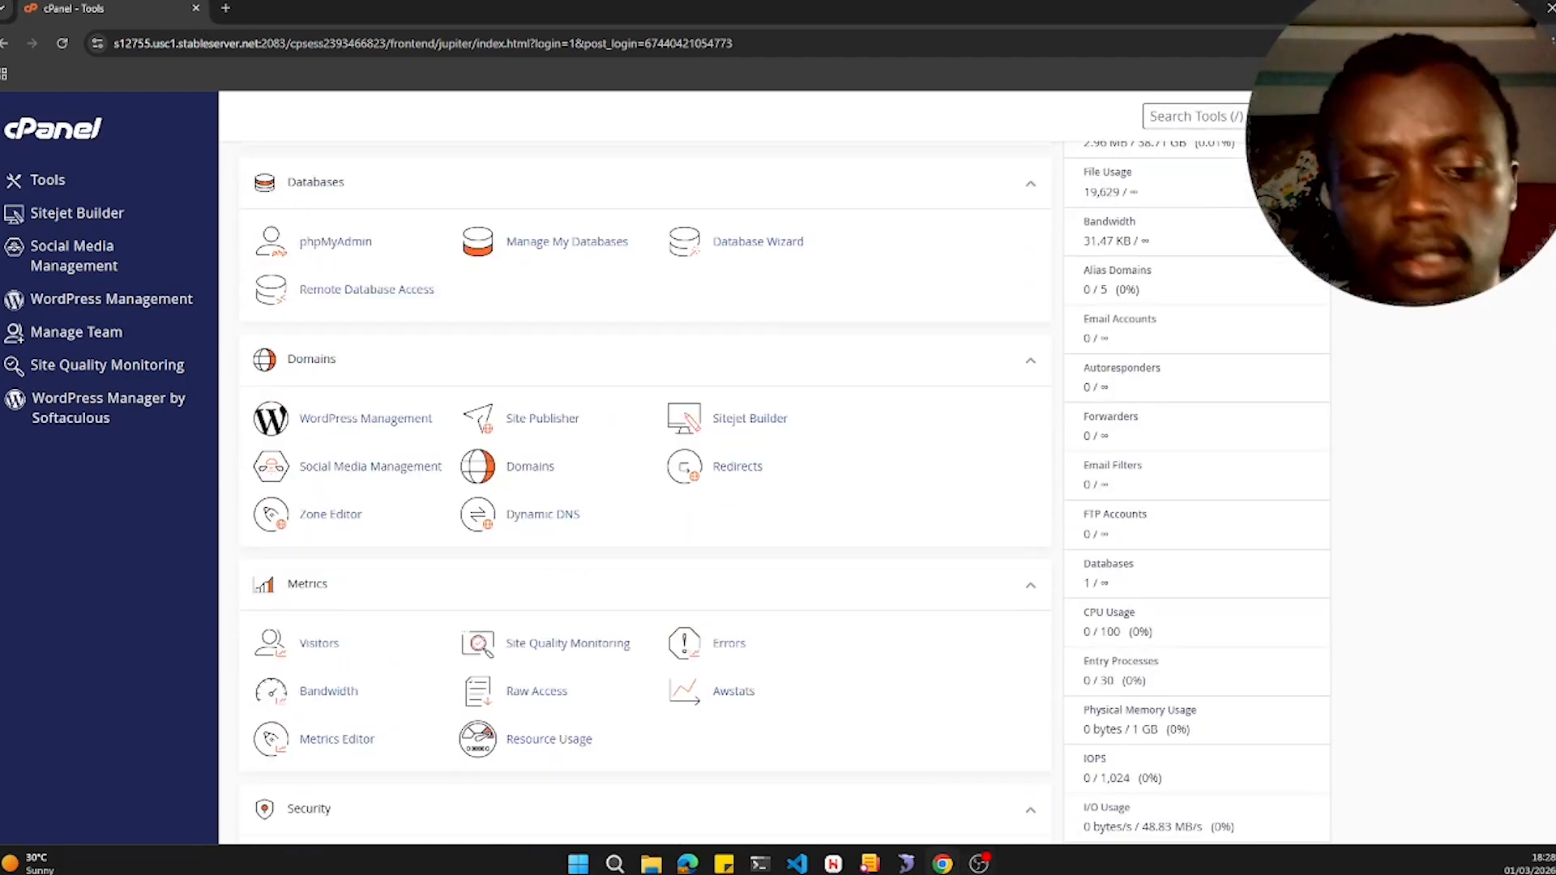
type("dom")
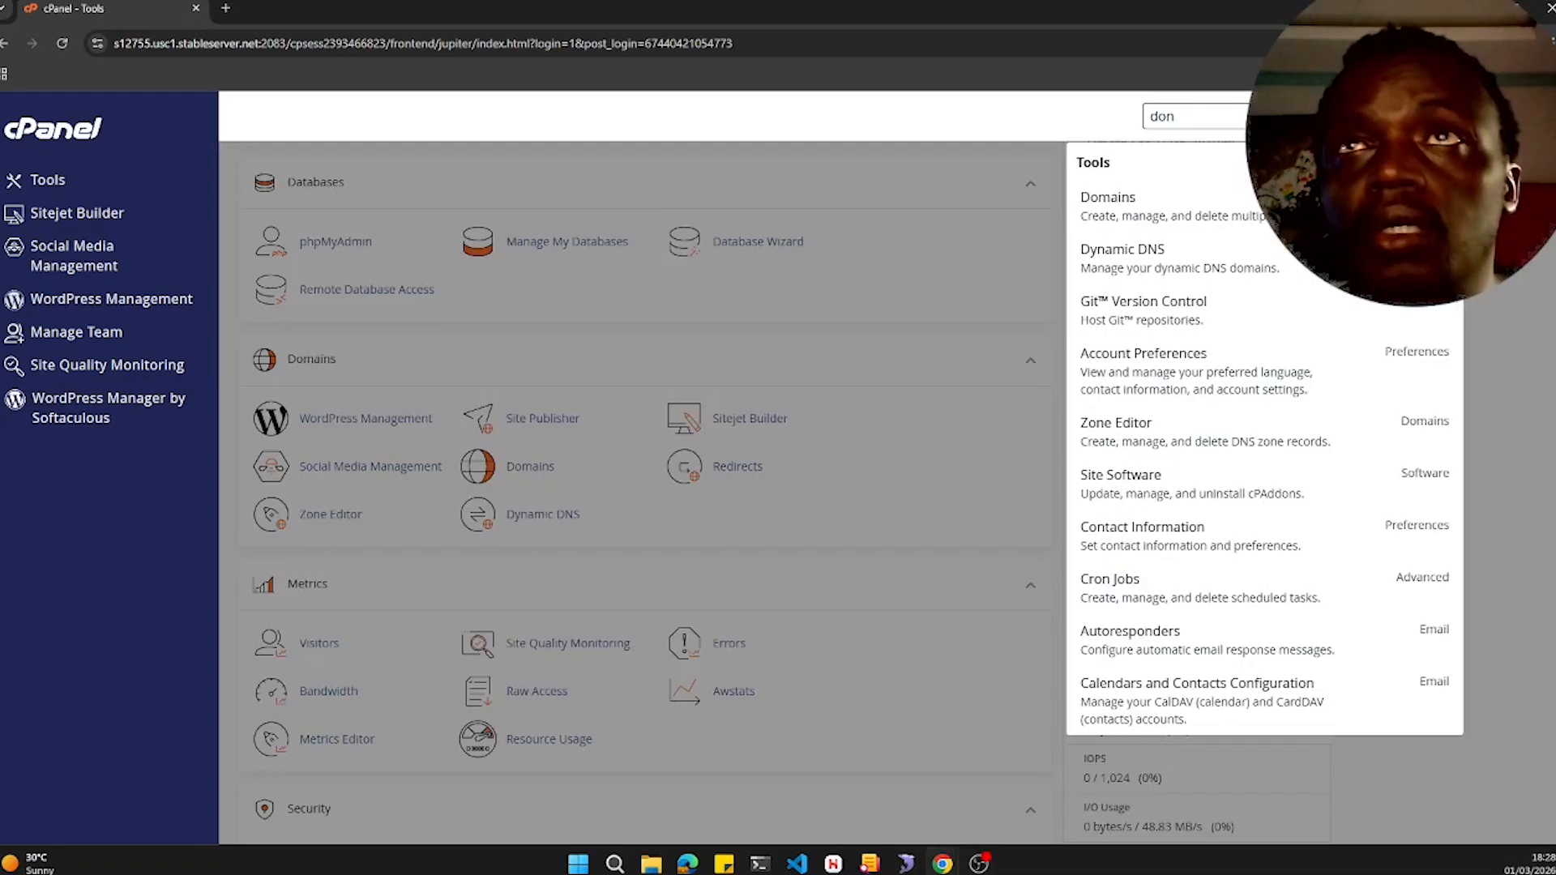
key("Return")
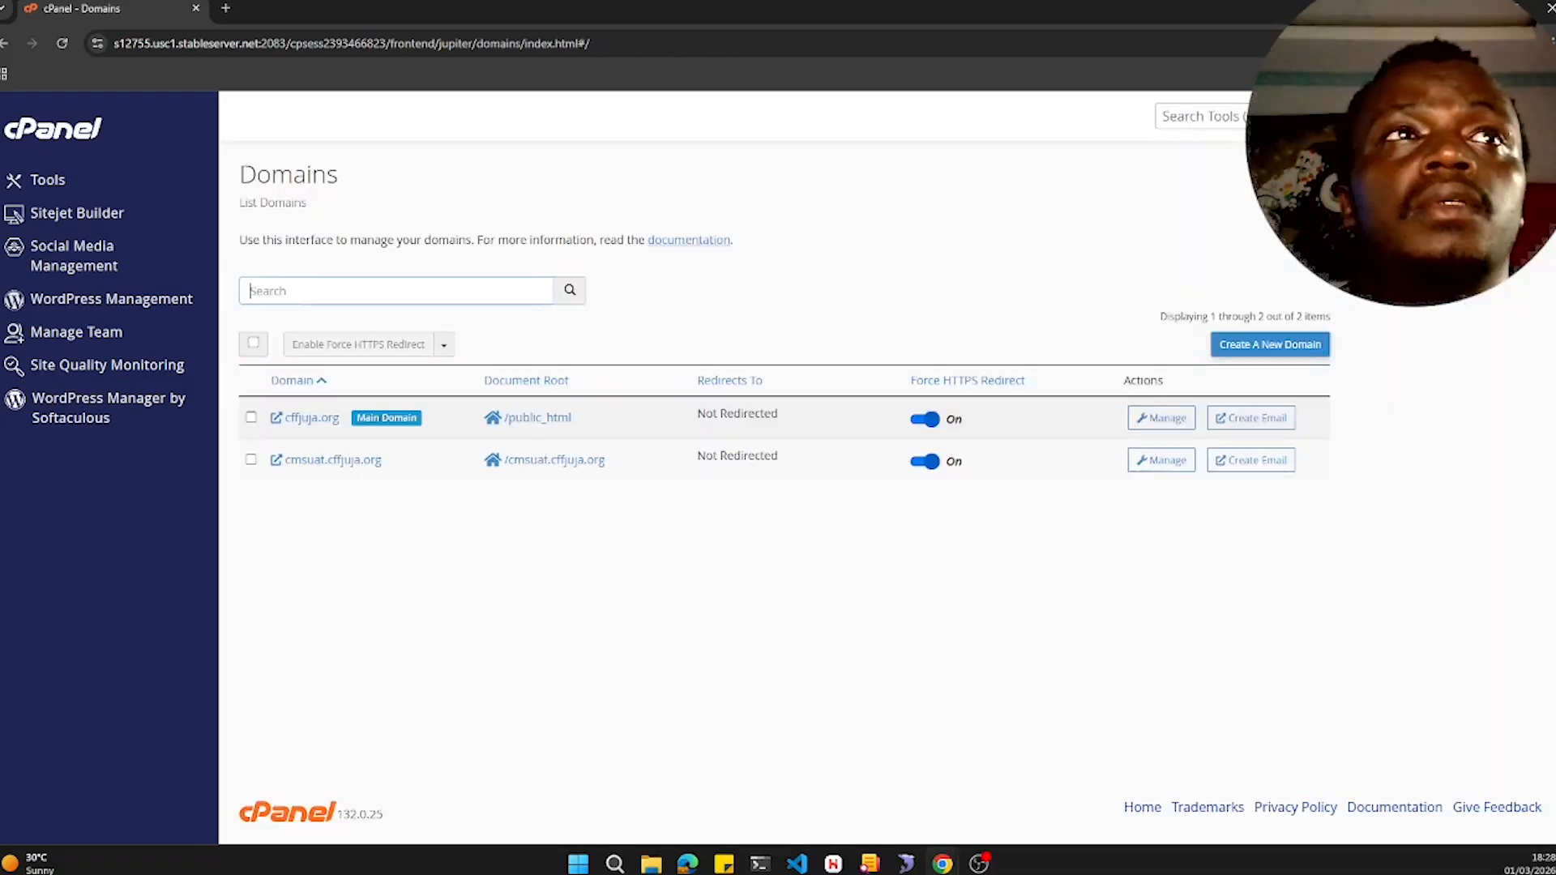
- Open the cmsuat.cffjuja.org site and log in as the super administrator
left_click(350, 475)
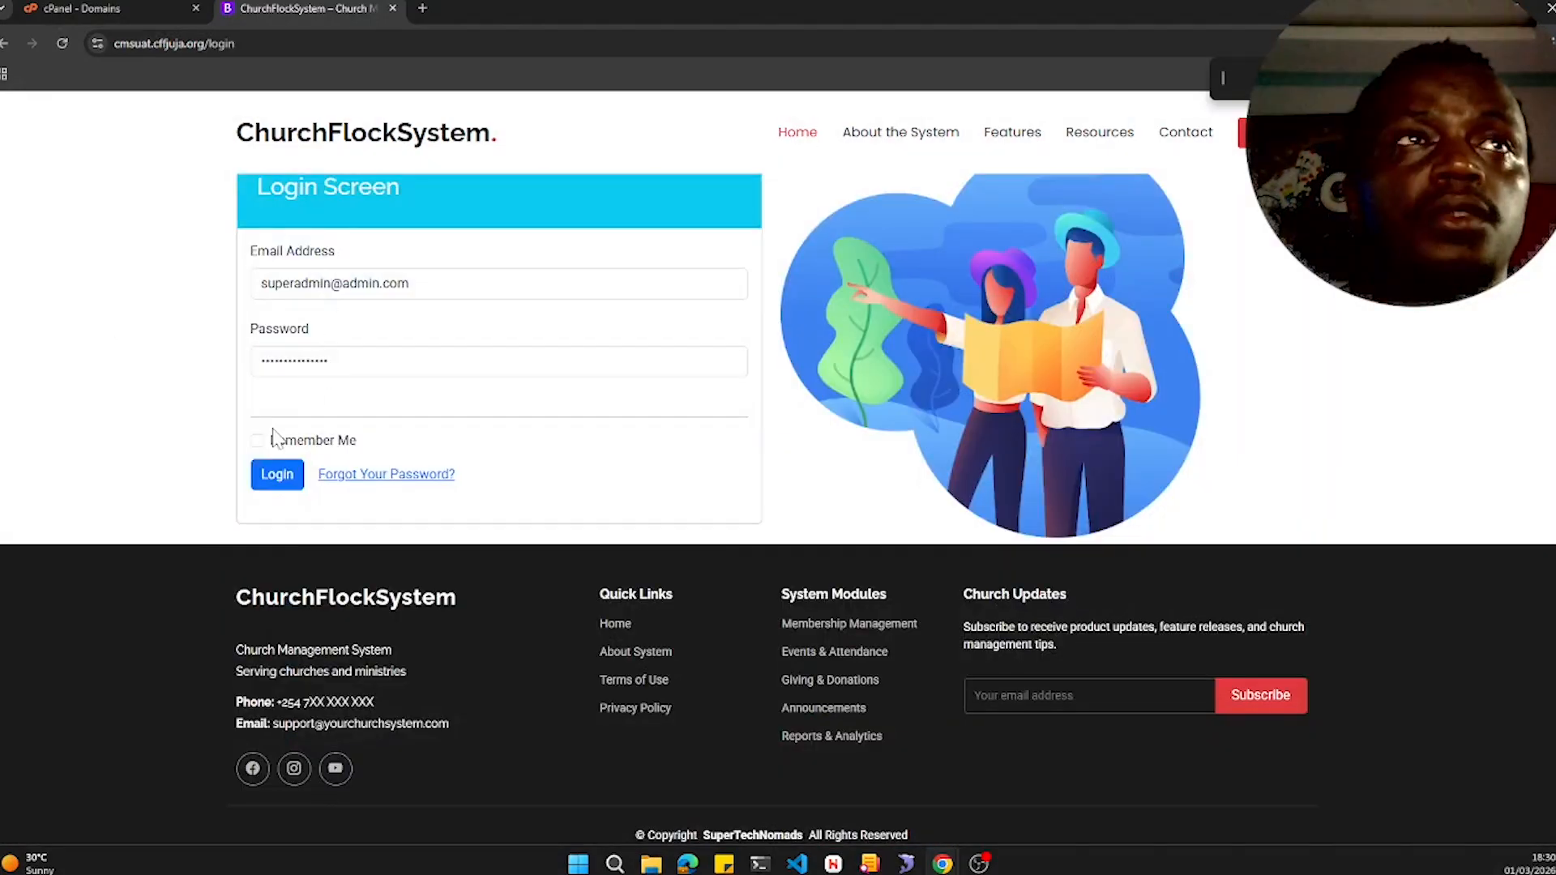
left_click(275, 484)
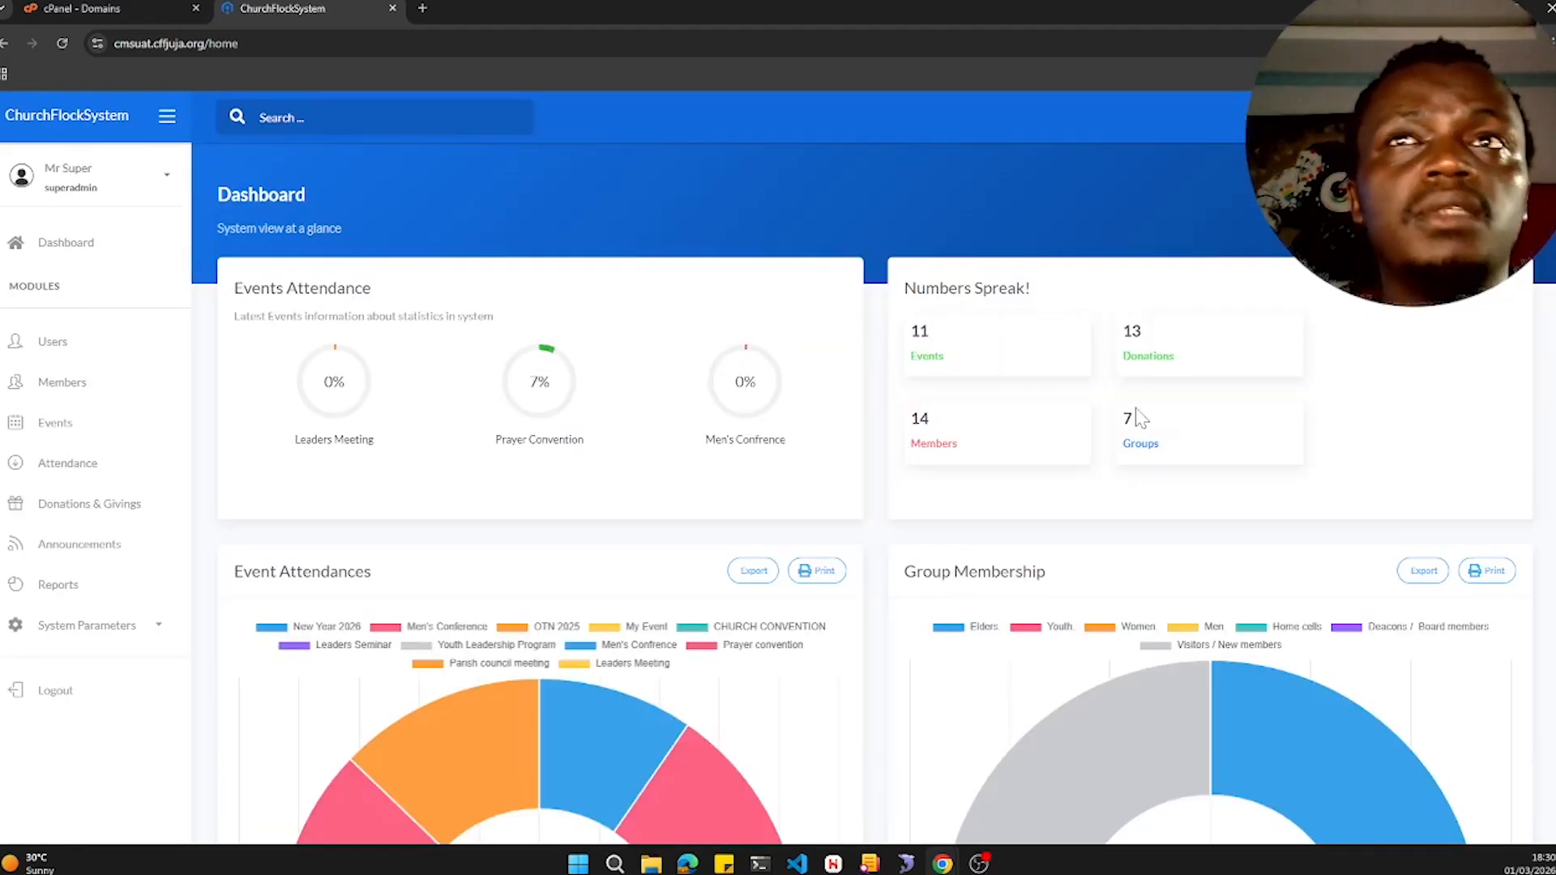
- Review the live site's dashboard charts and statistics
scroll(713, 384, "down", 10)
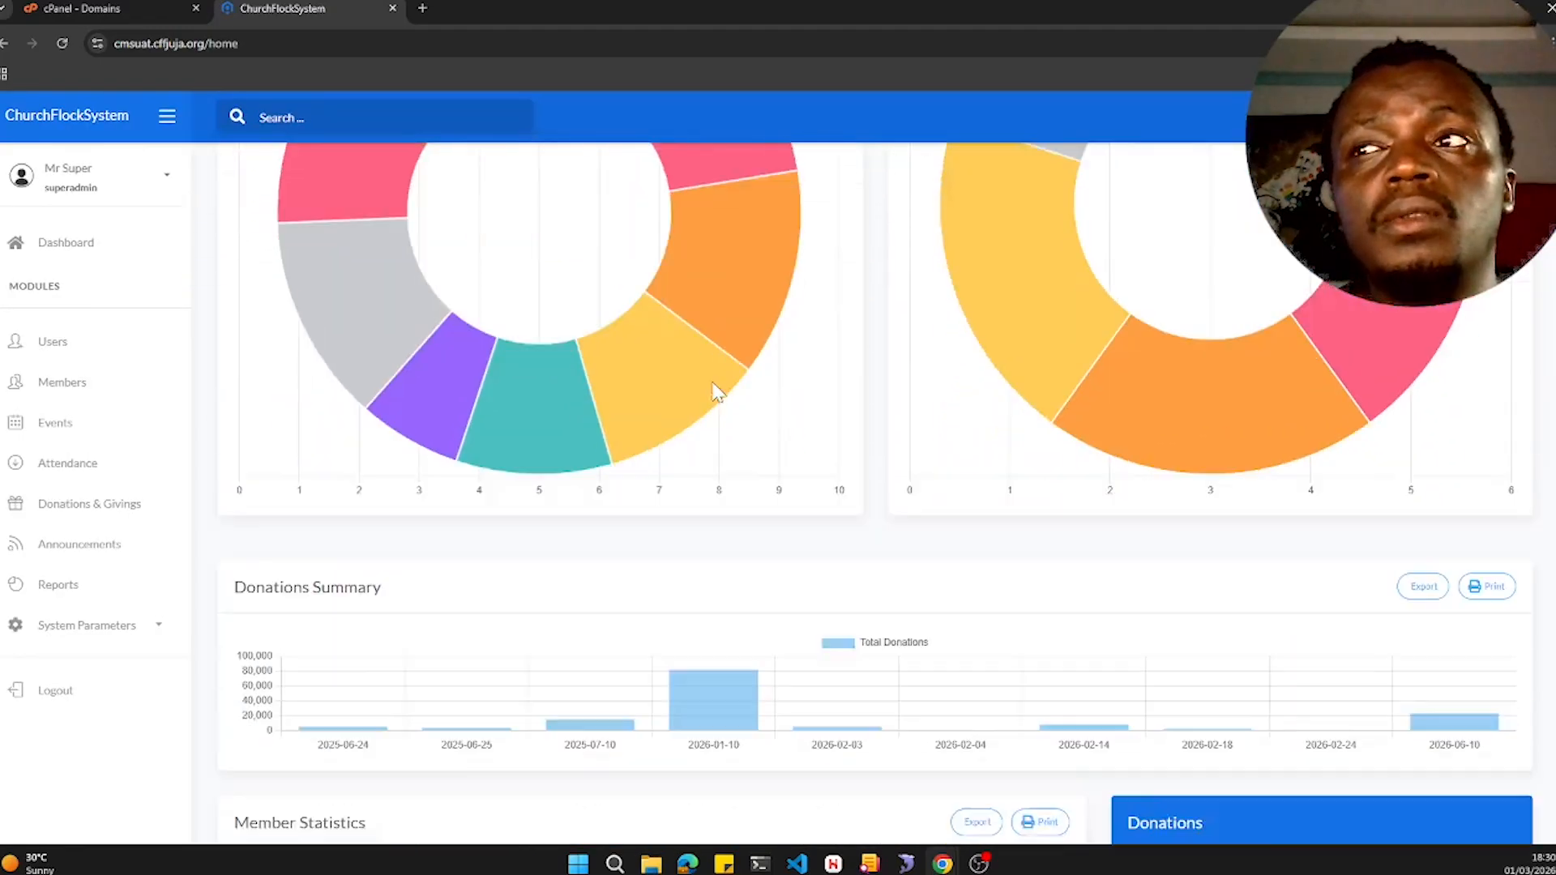
scroll(713, 392, "down", 10)
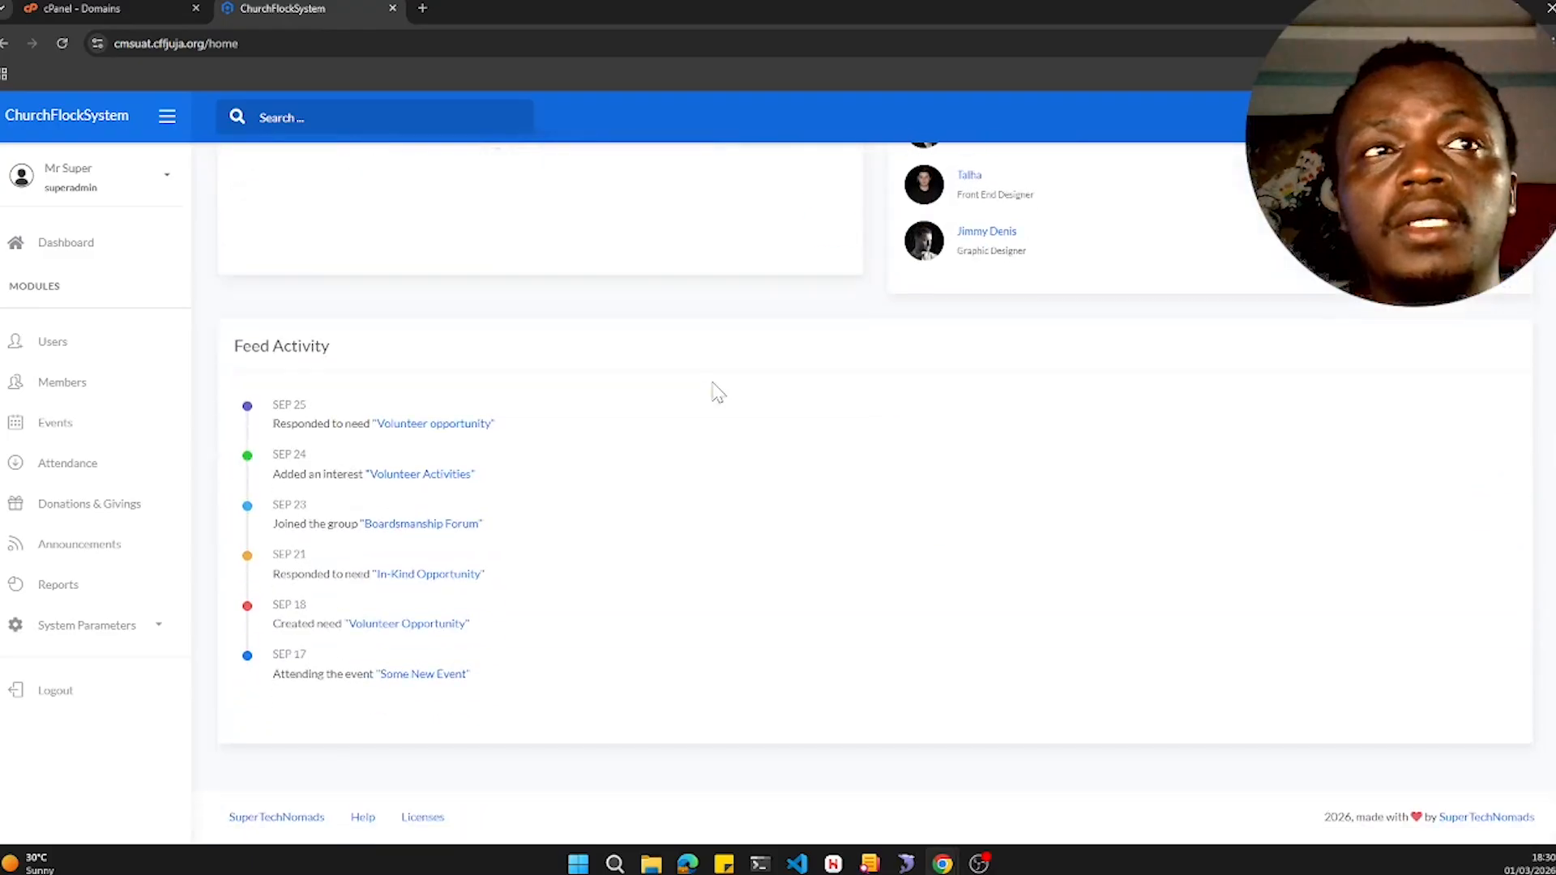
scroll(1019, 432, "up", 5)
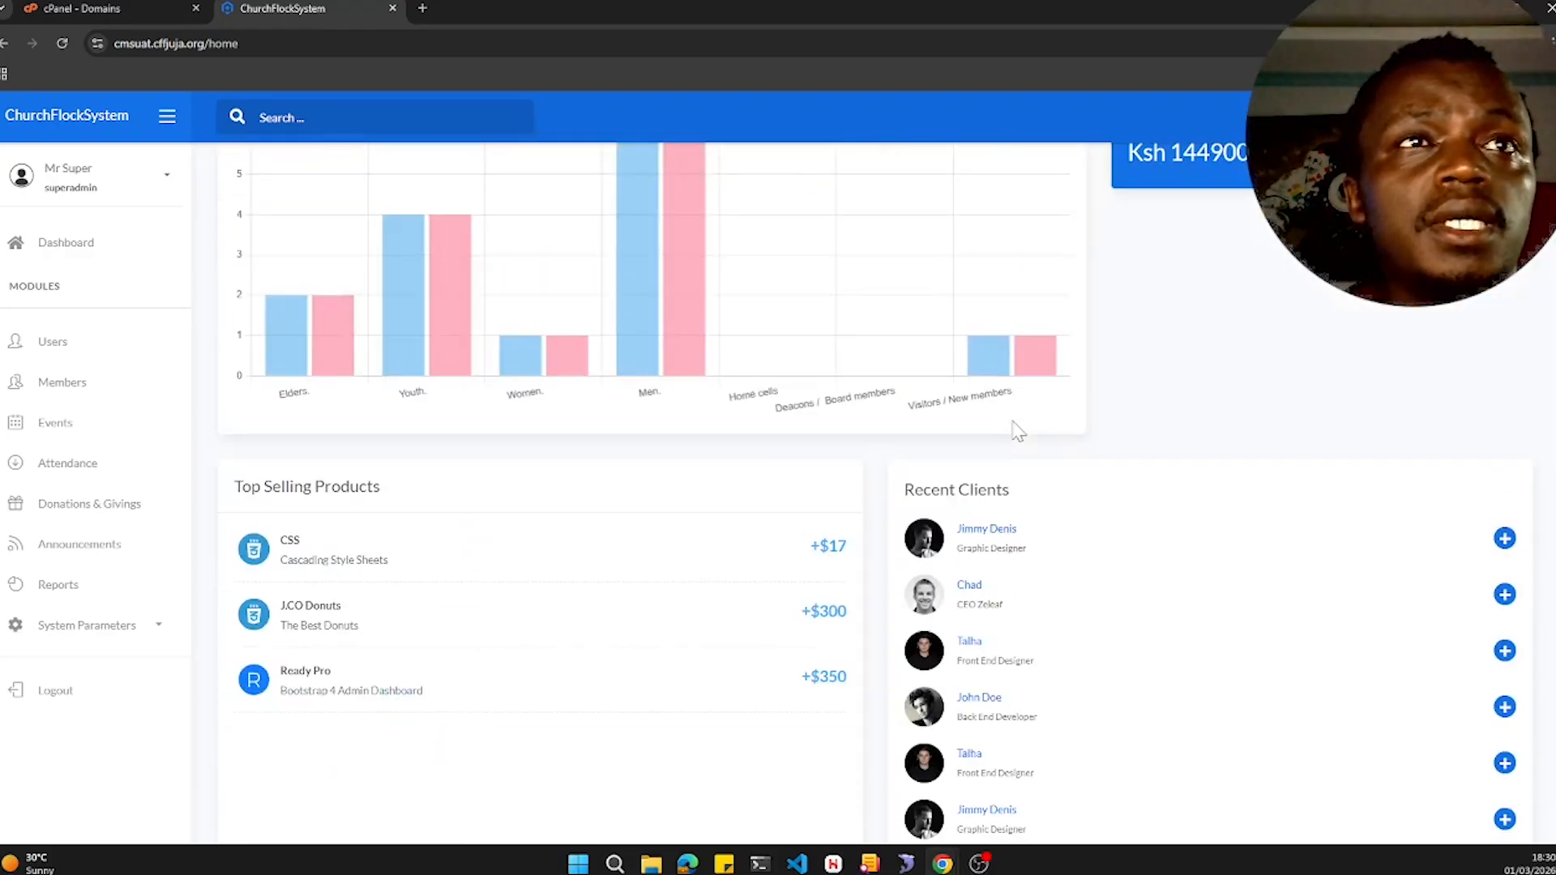
scroll(1019, 432, "down", 4)
scroll(1019, 432, "up", 2)
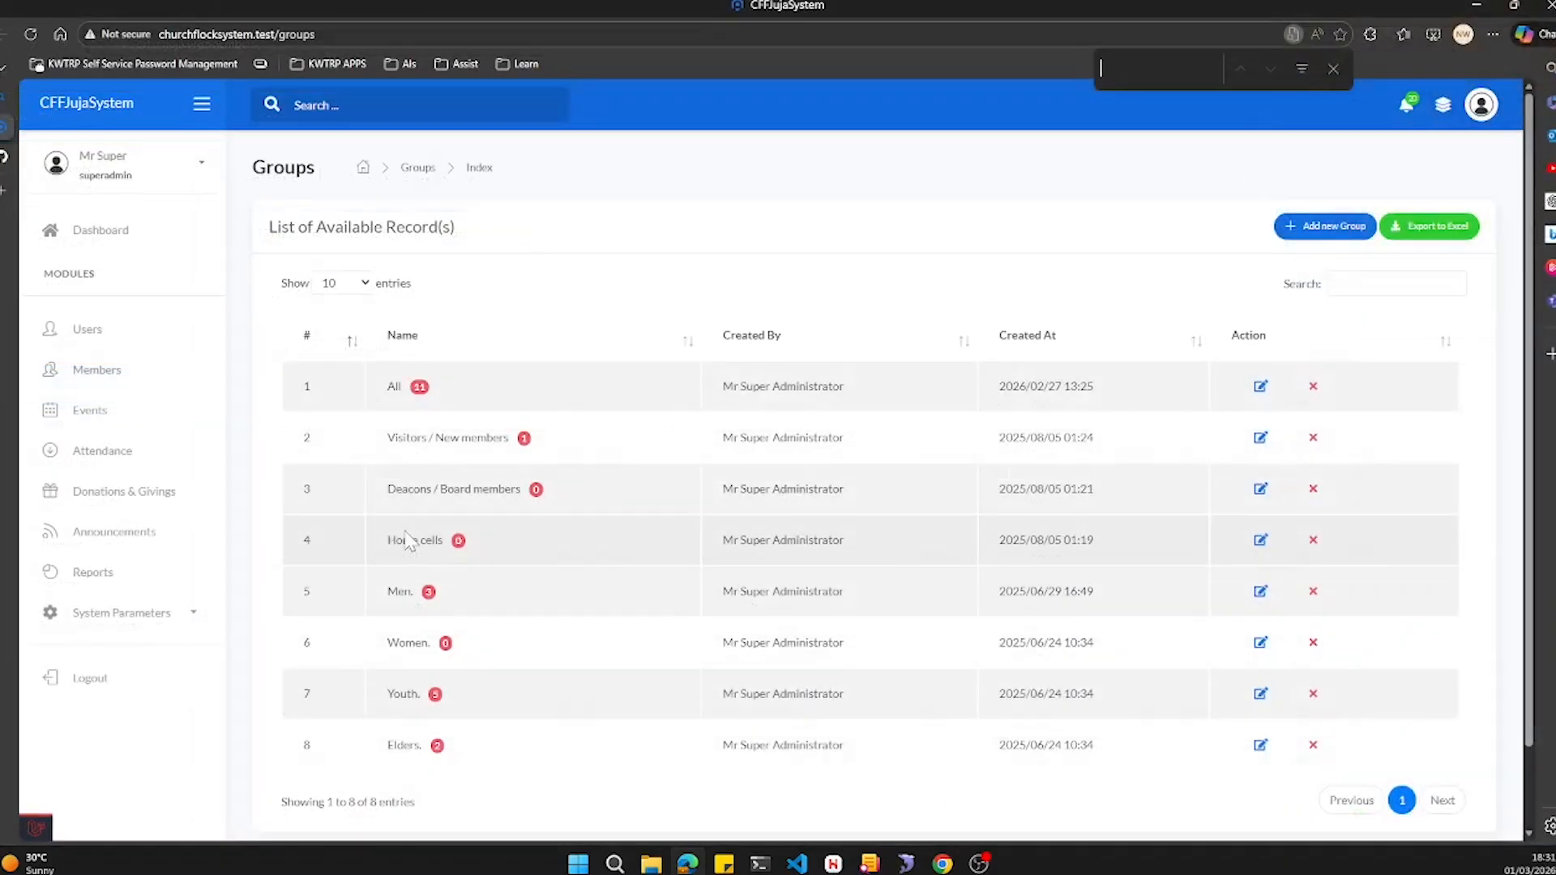
- Open the local system's Dashboard and review its charts and member statistics
left_click(1333, 69)
left_click(142, 239)
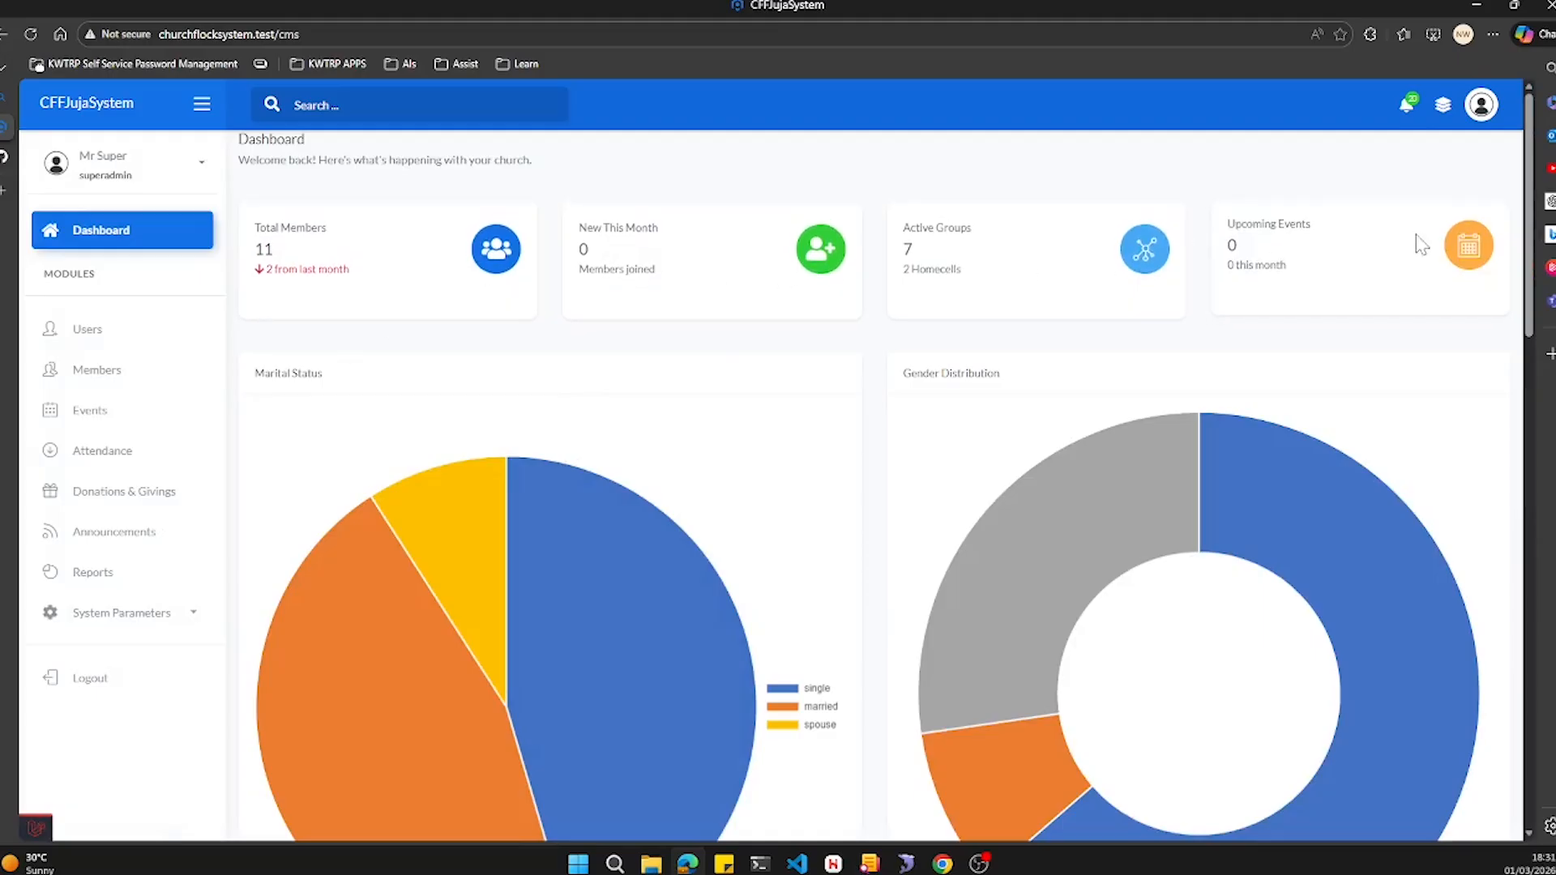
scroll(409, 418, "down", 1)
scroll(409, 417, "down", 2)
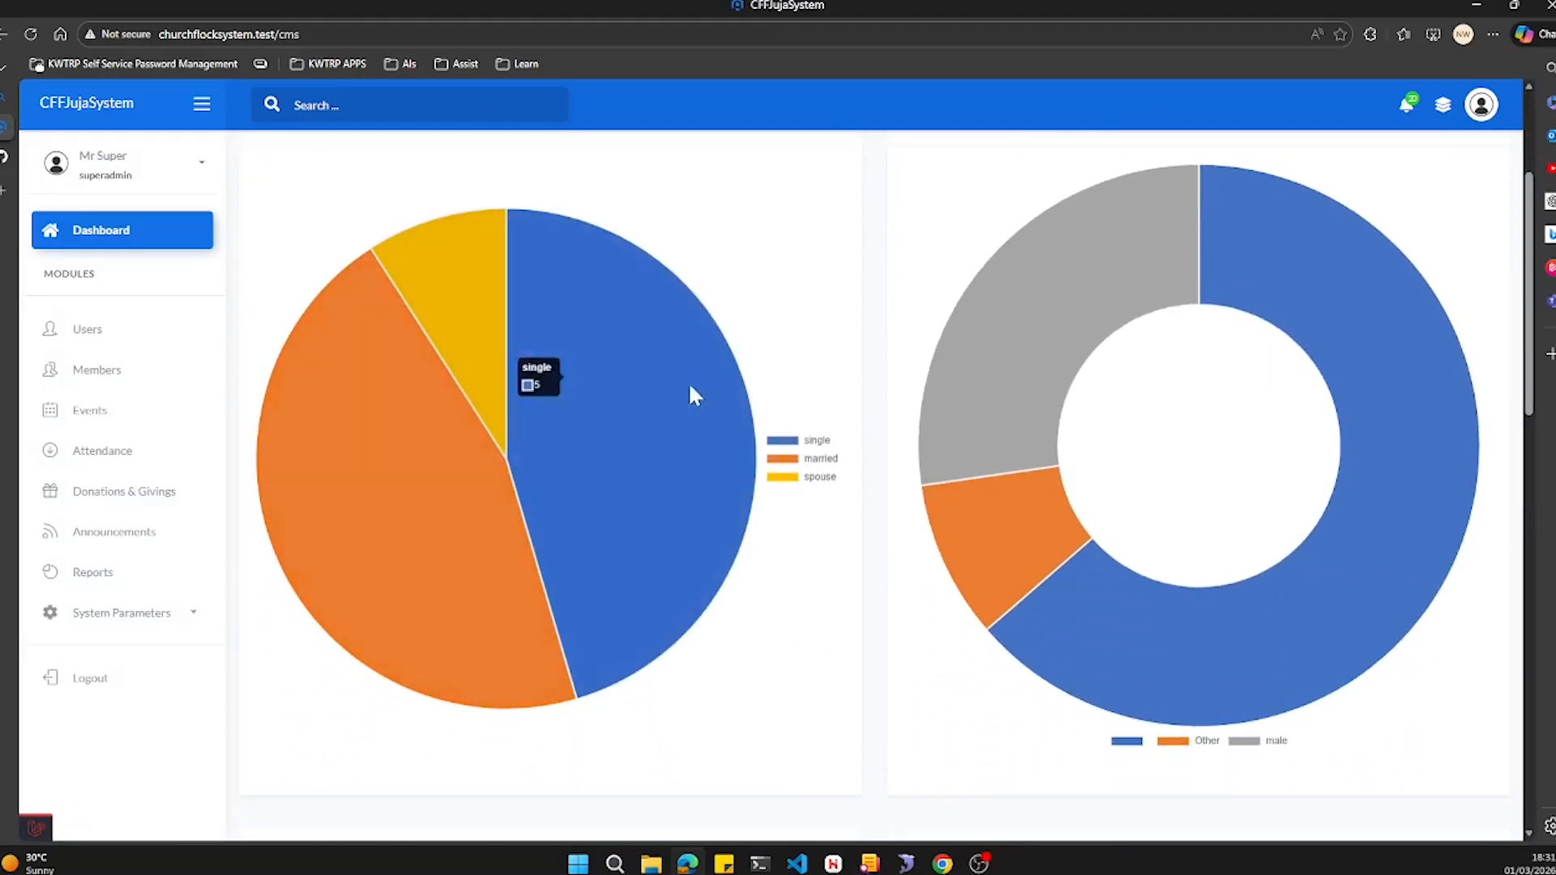
scroll(570, 568, "up", 2)
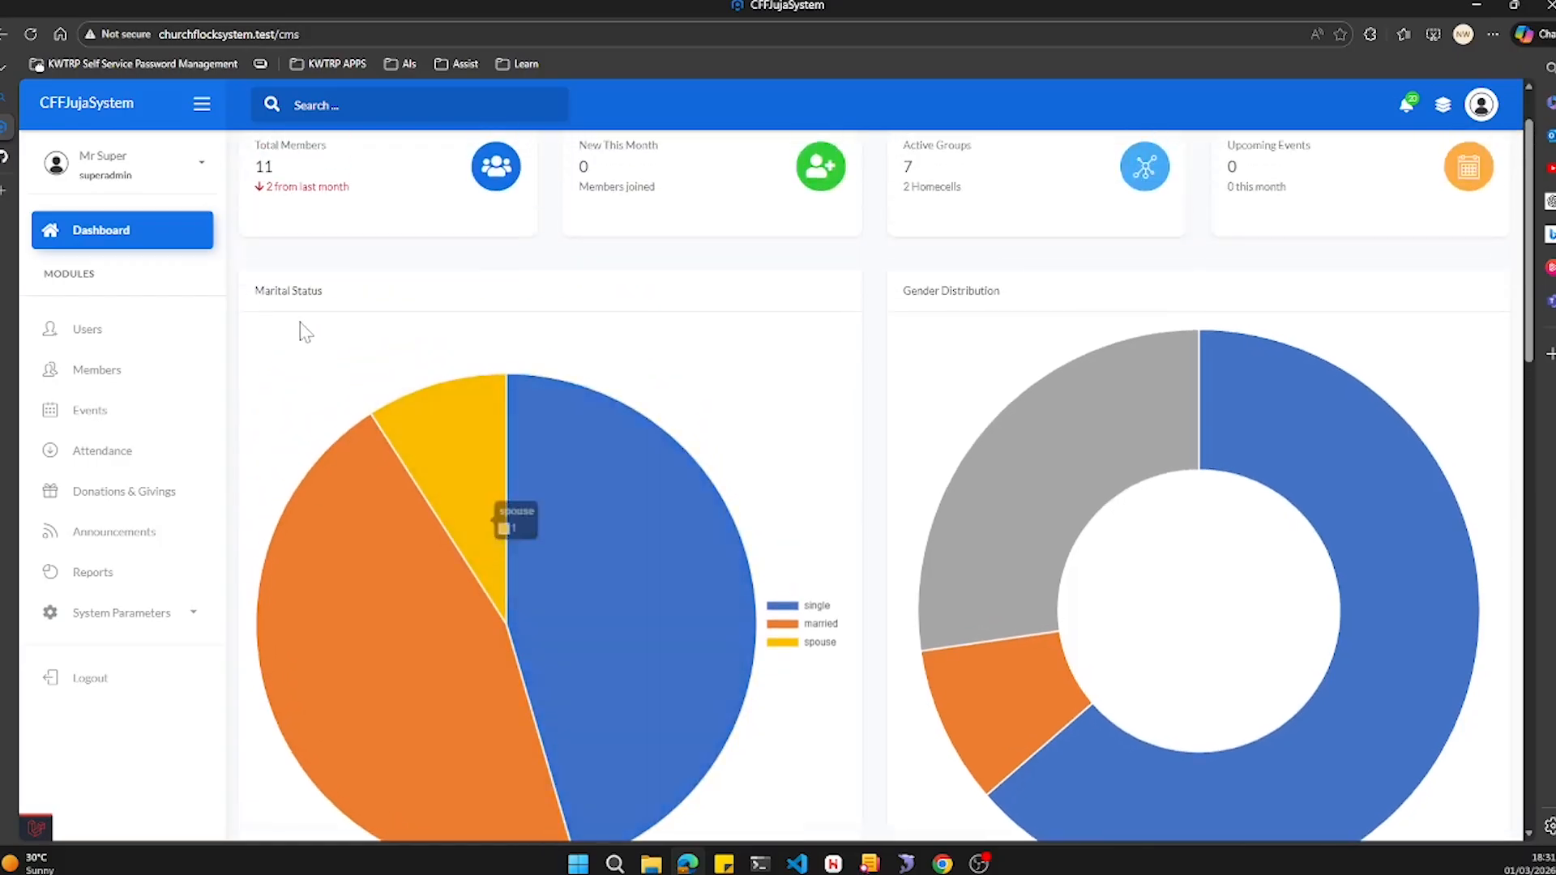
mouse_move(1011, 672)
scroll(1011, 664, "down", 10)
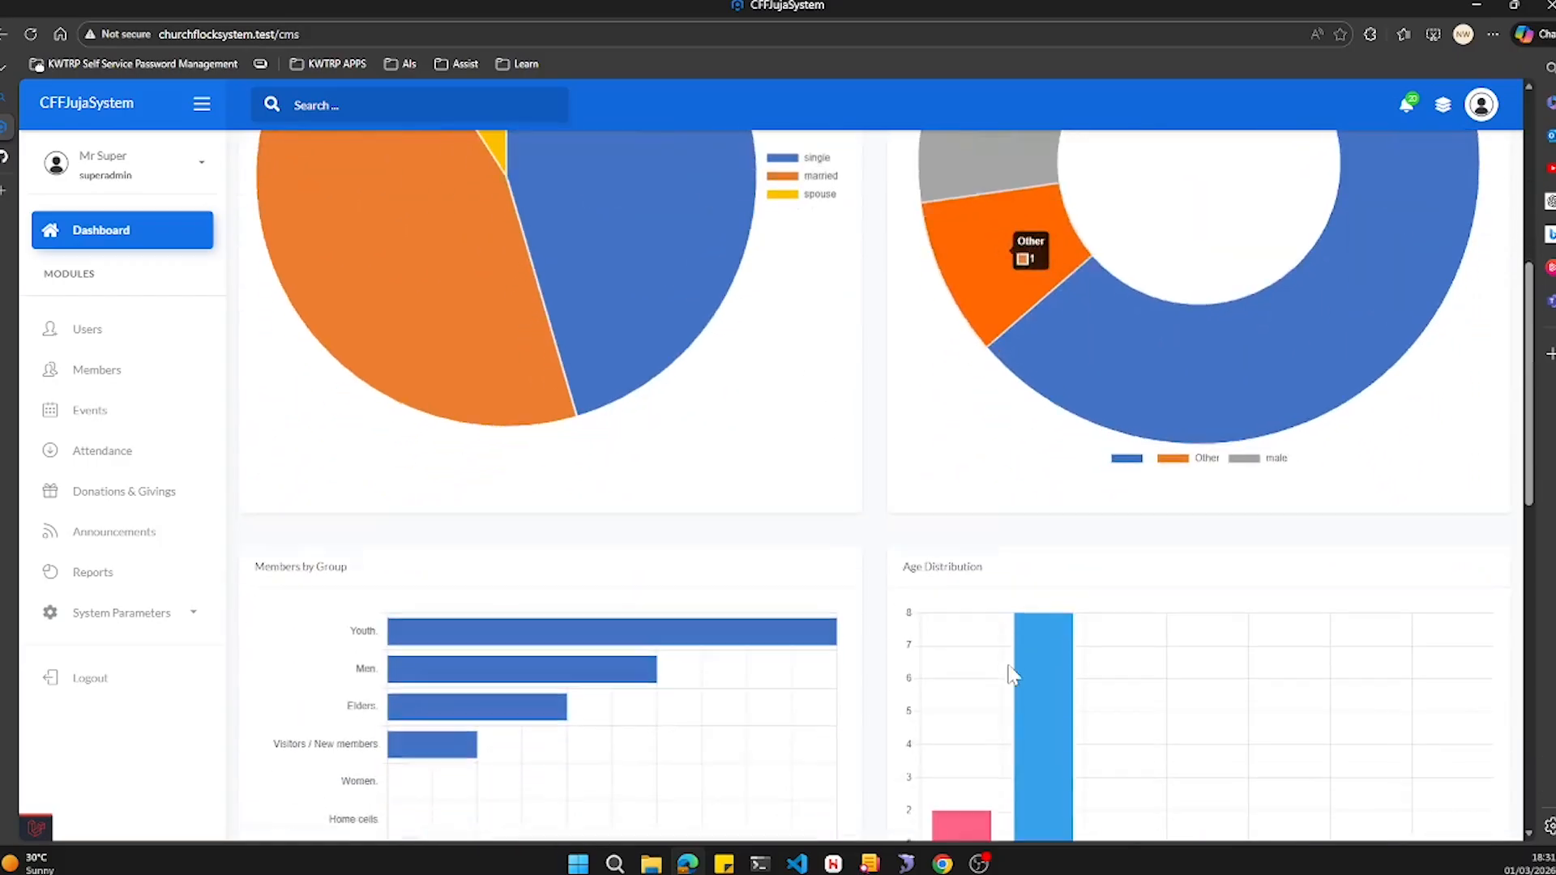
scroll(1134, 600, "down", 3)
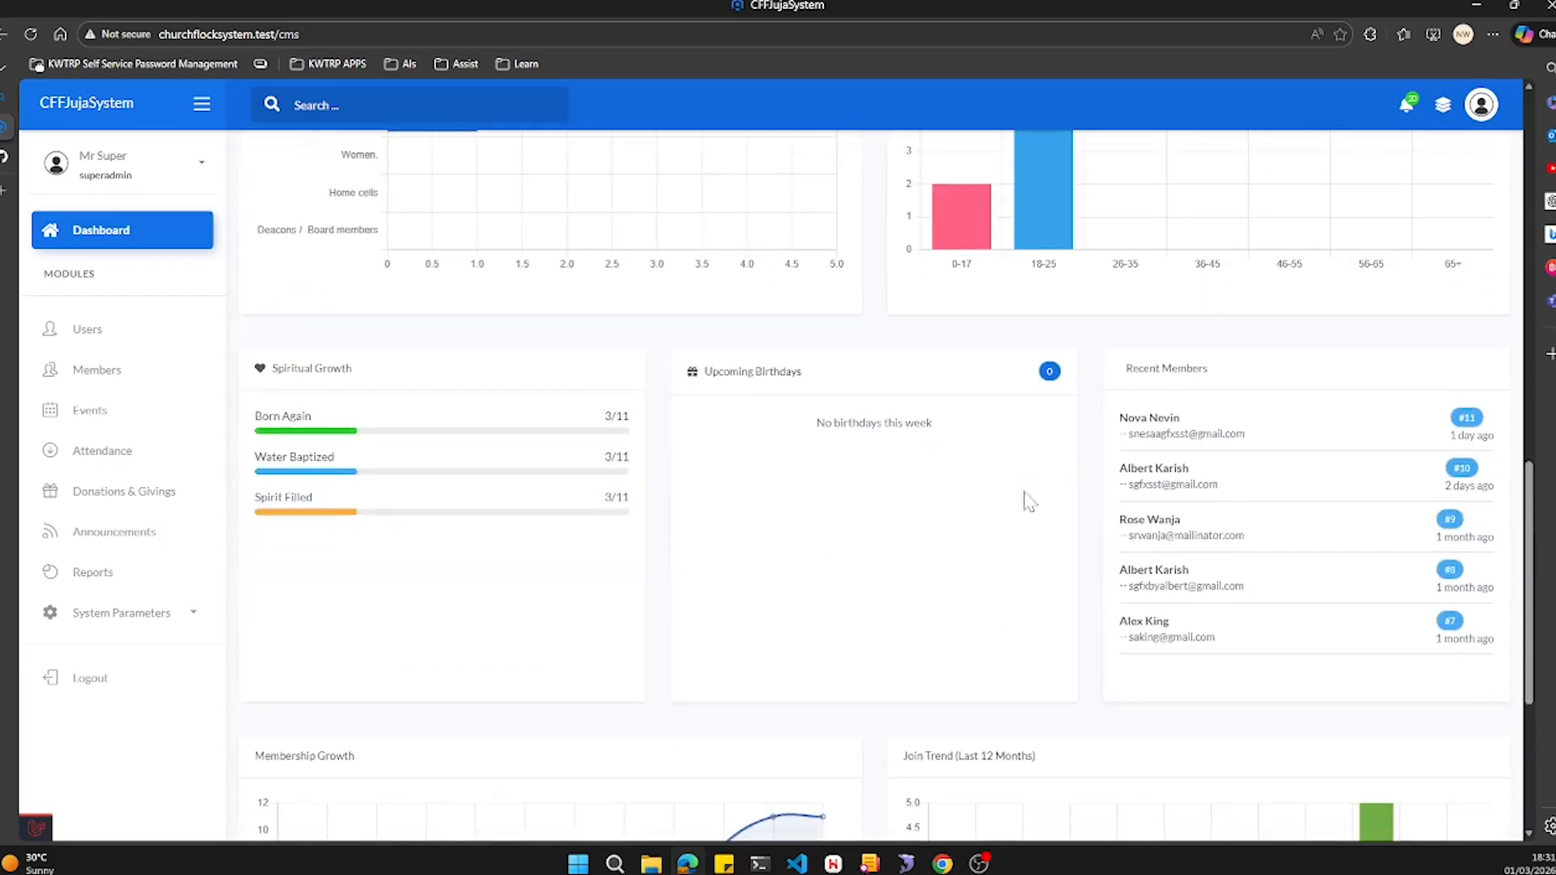
scroll(1147, 584, "down", 1)
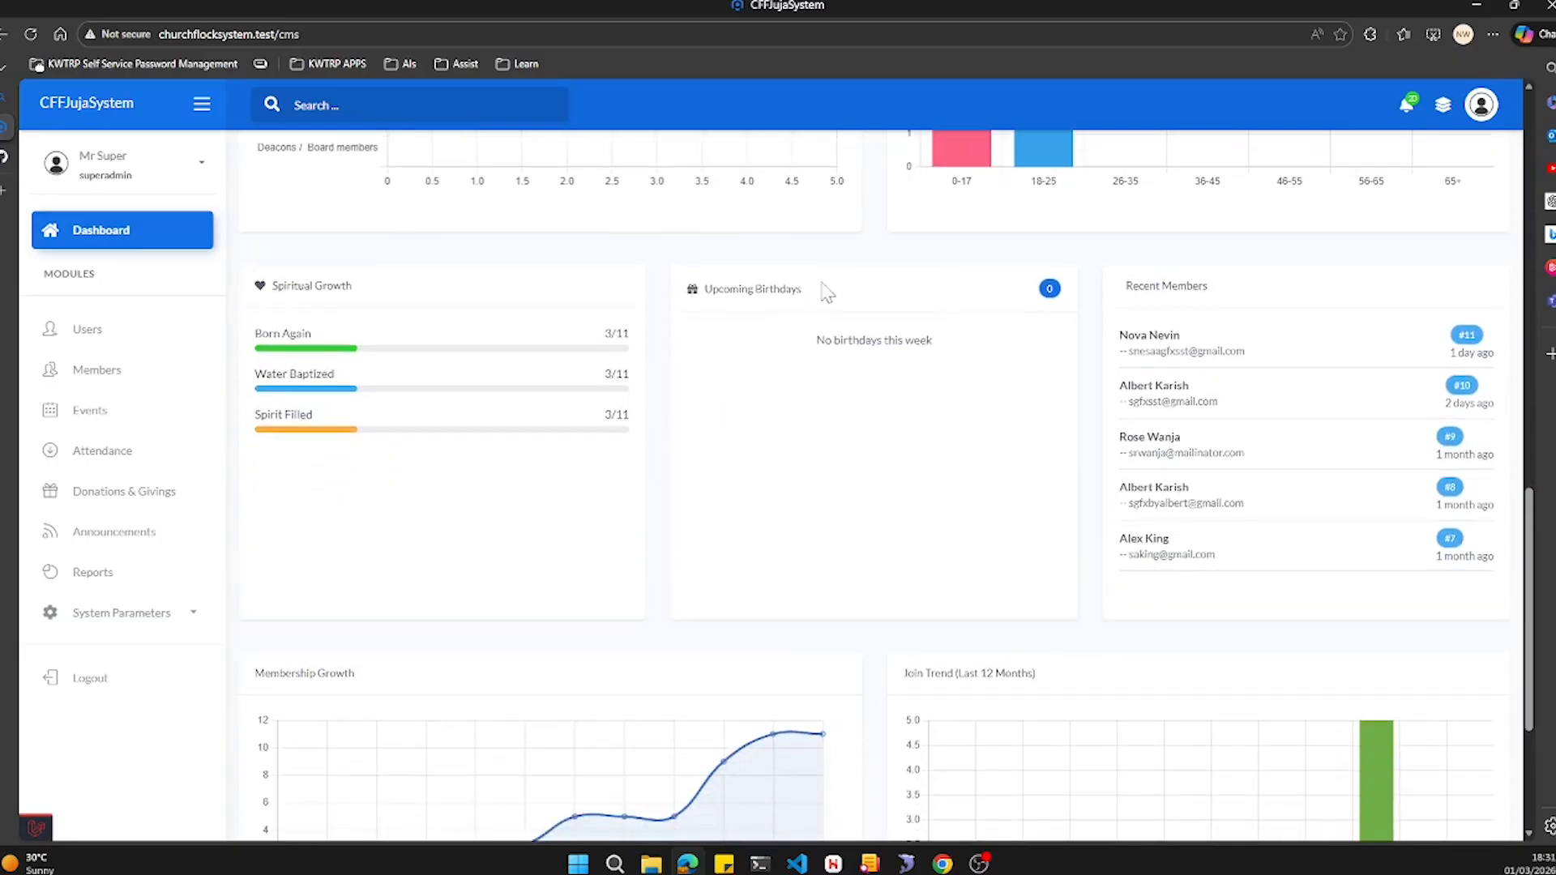
scroll(921, 597, "down", 4)
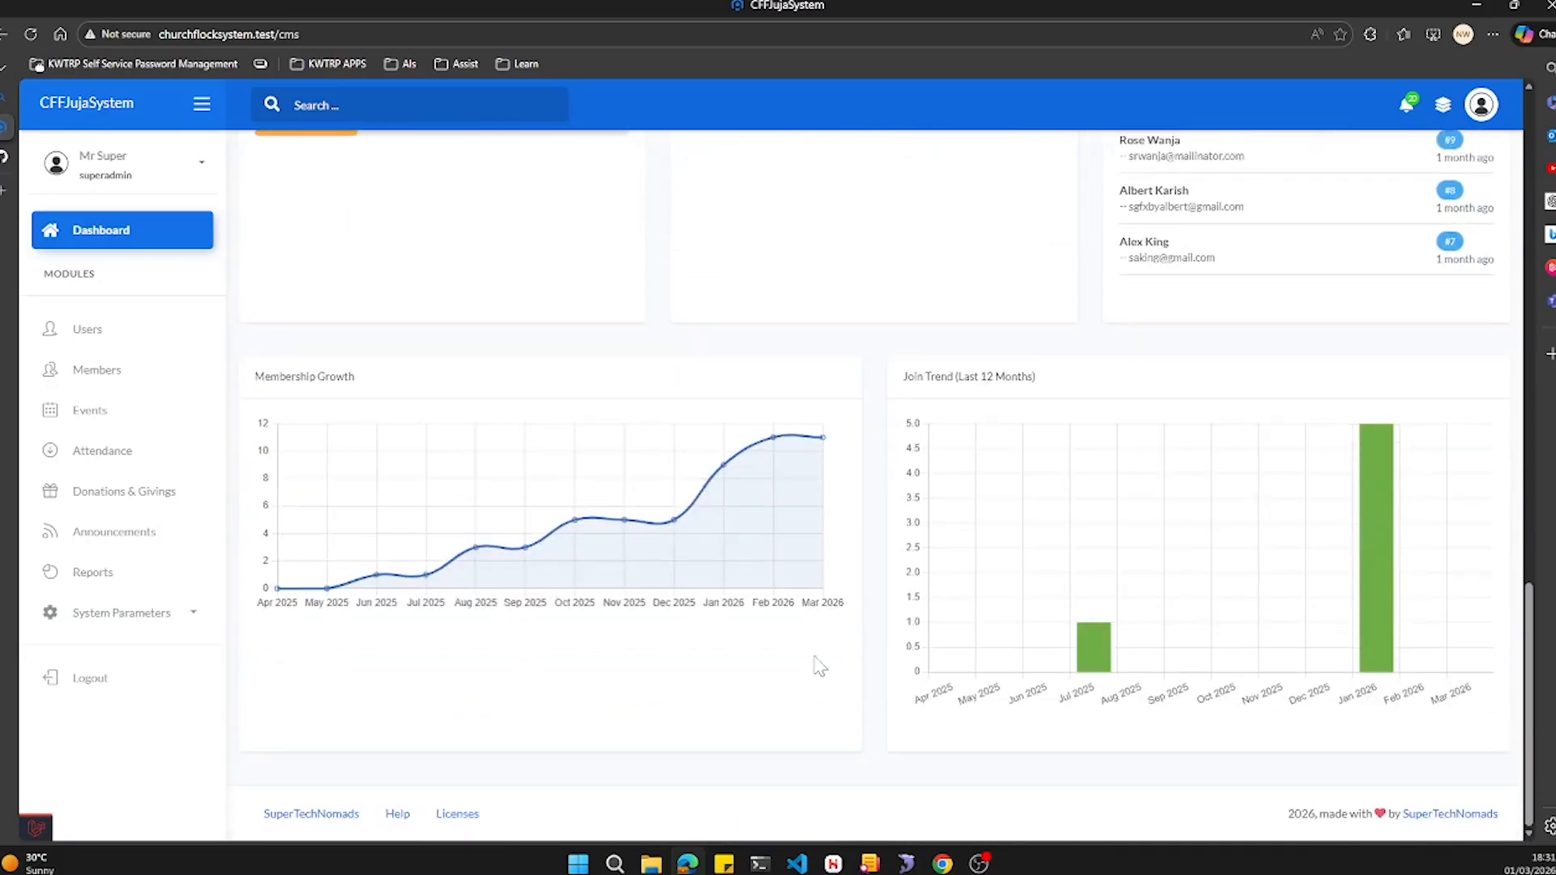
scroll(1105, 545, "up", 5)
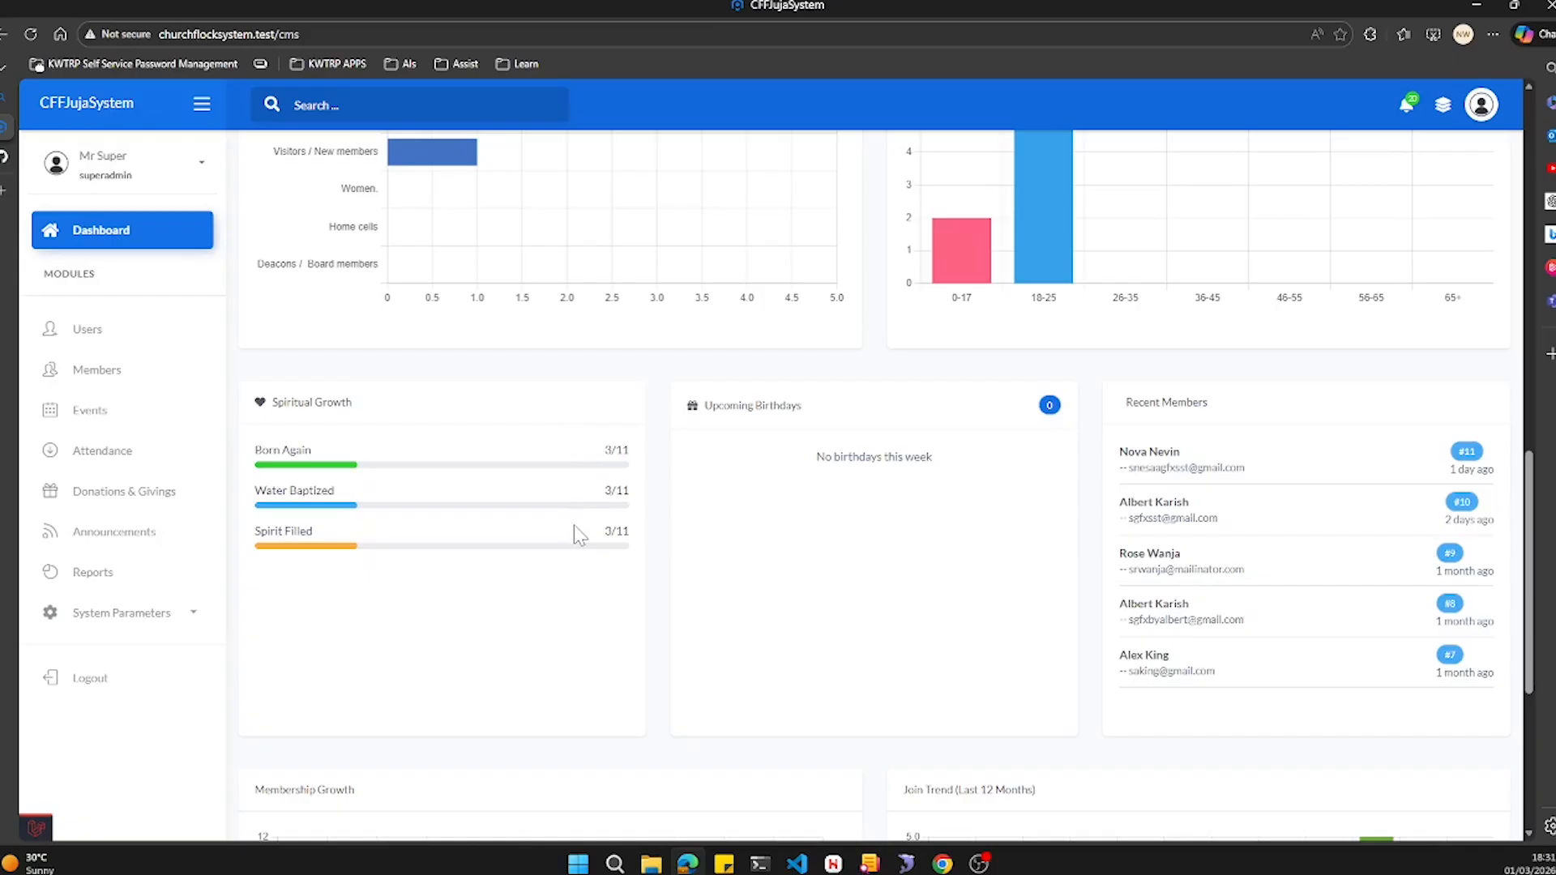
scroll(574, 526, "up", 4)
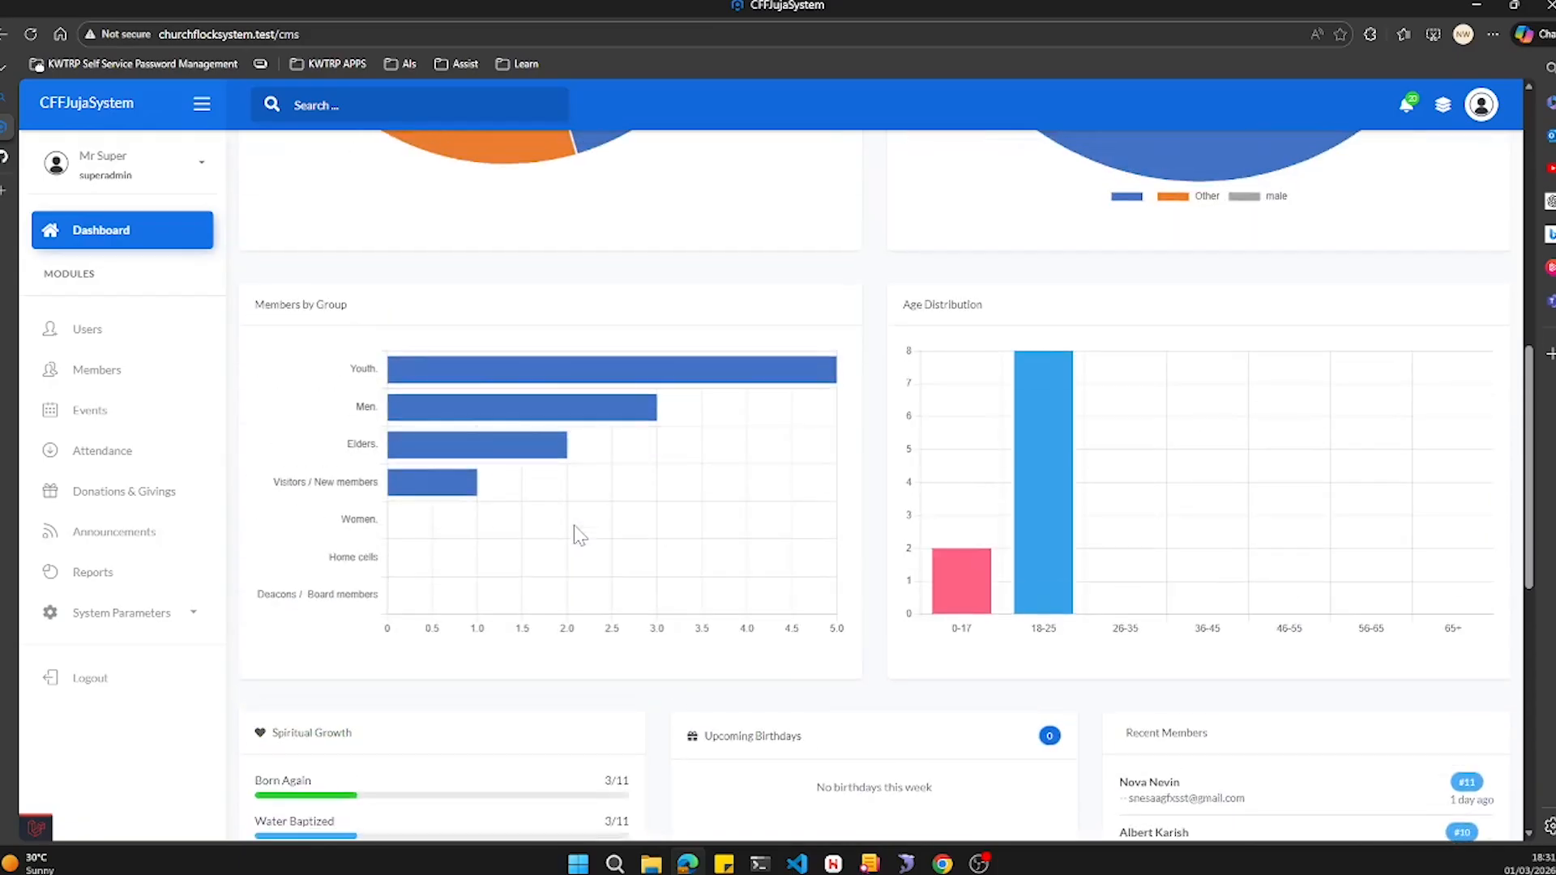
scroll(574, 525, "up", 7)
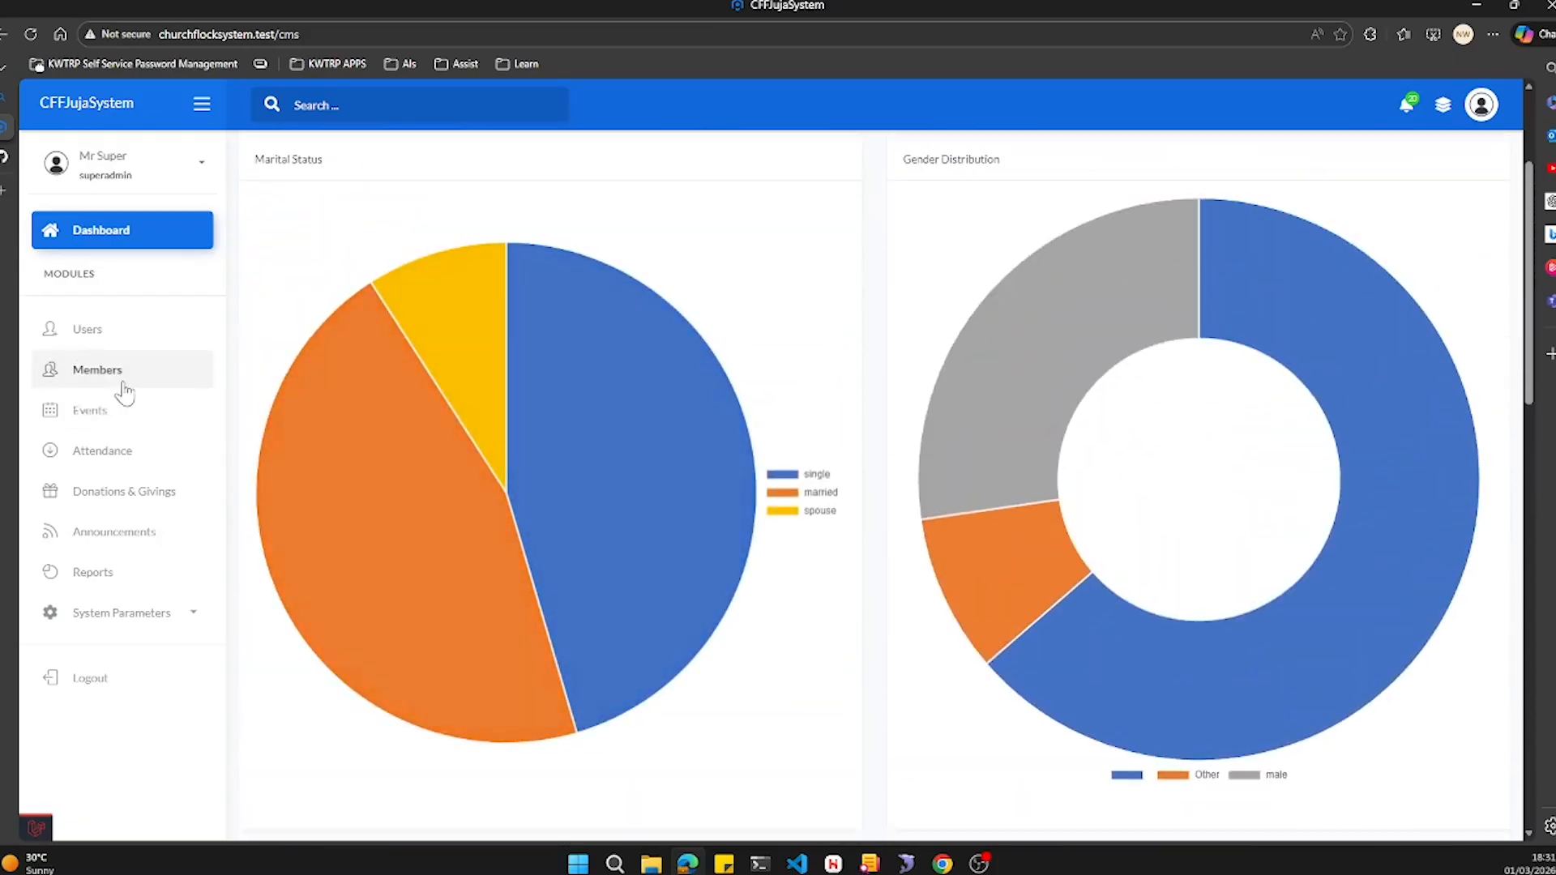
- Search the Members list by Member Number for 10
left_click(125, 392)
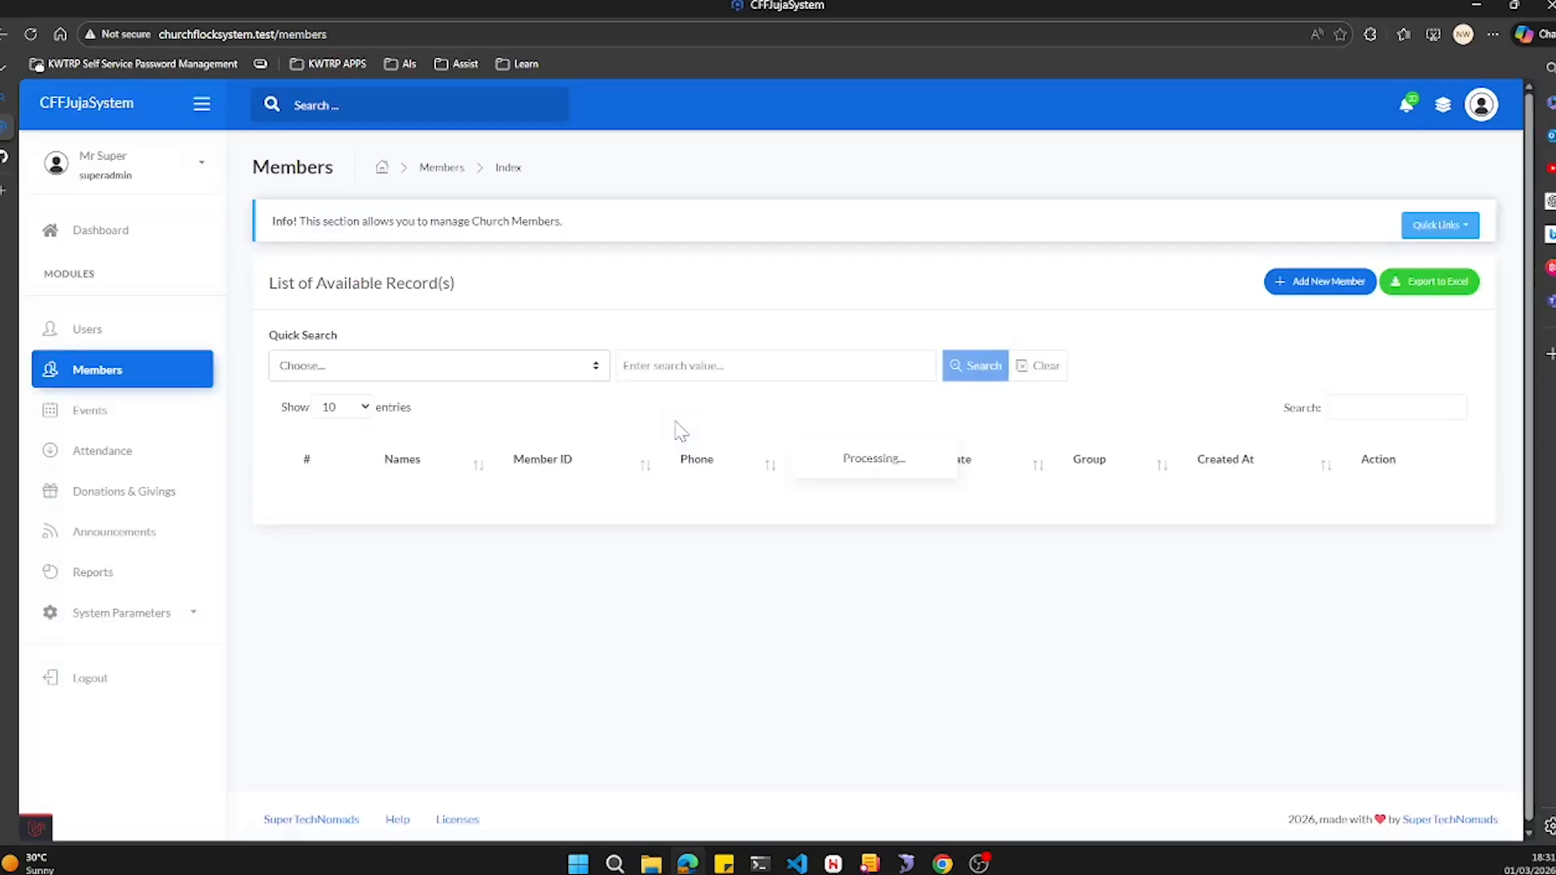
left_click(374, 368)
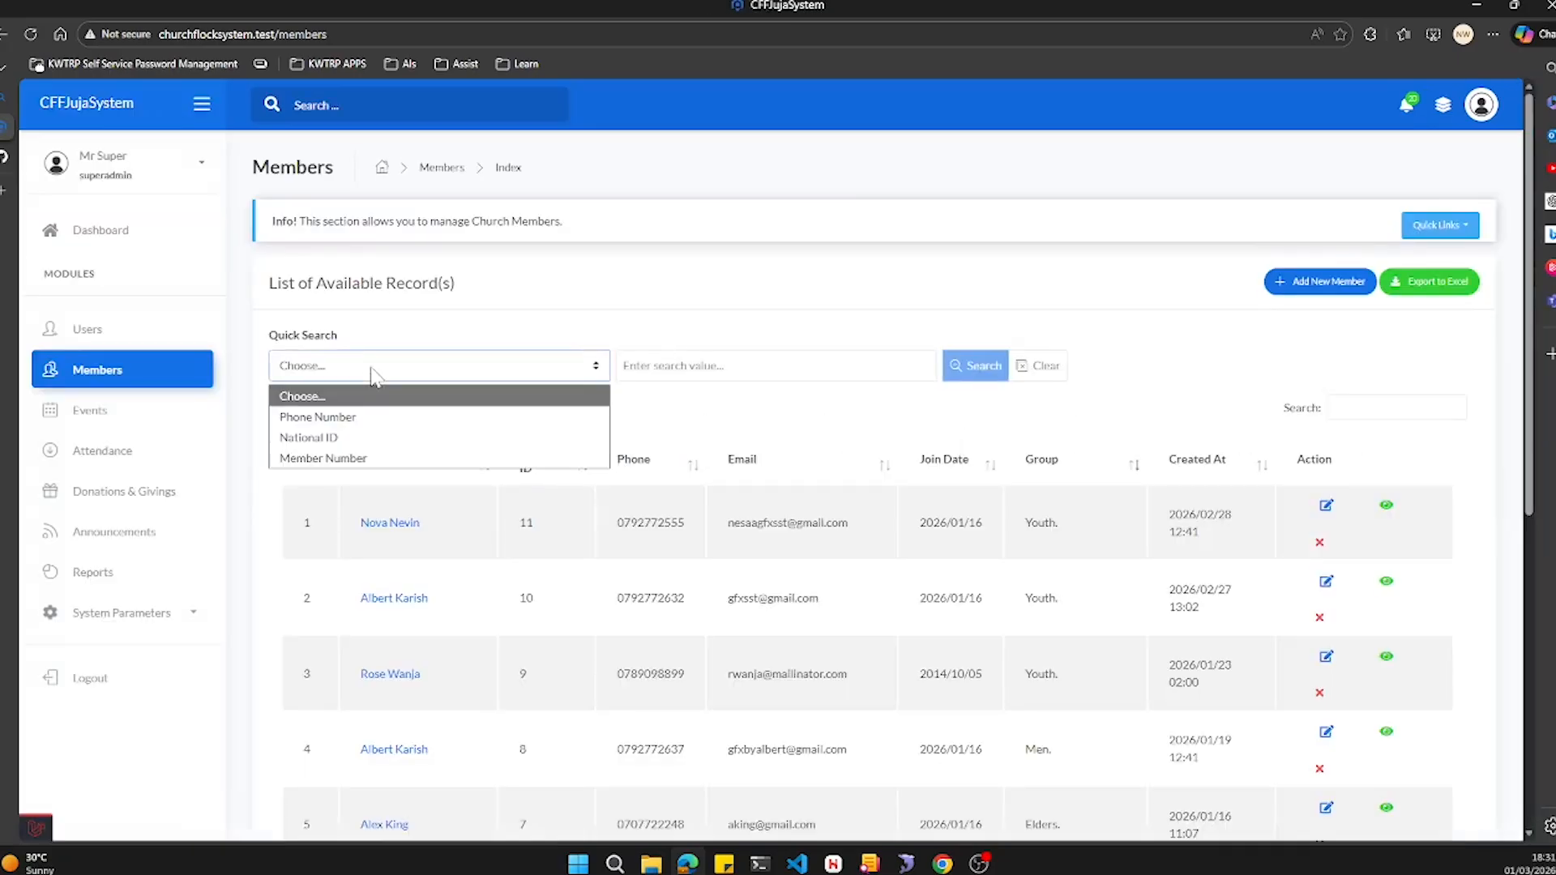
left_click(383, 458)
left_click(721, 364)
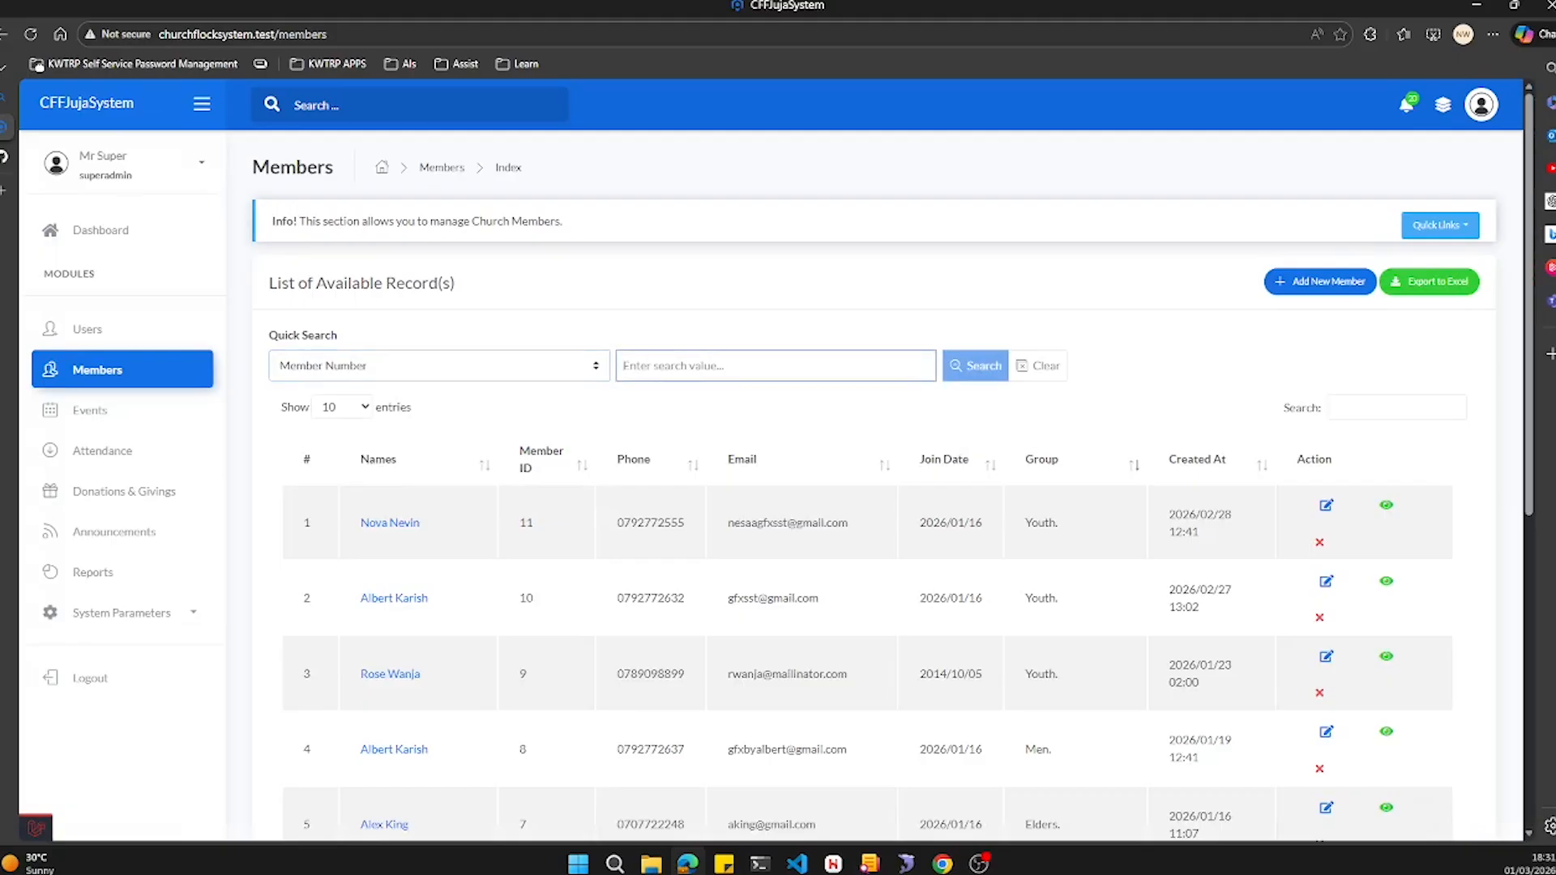
type("10")
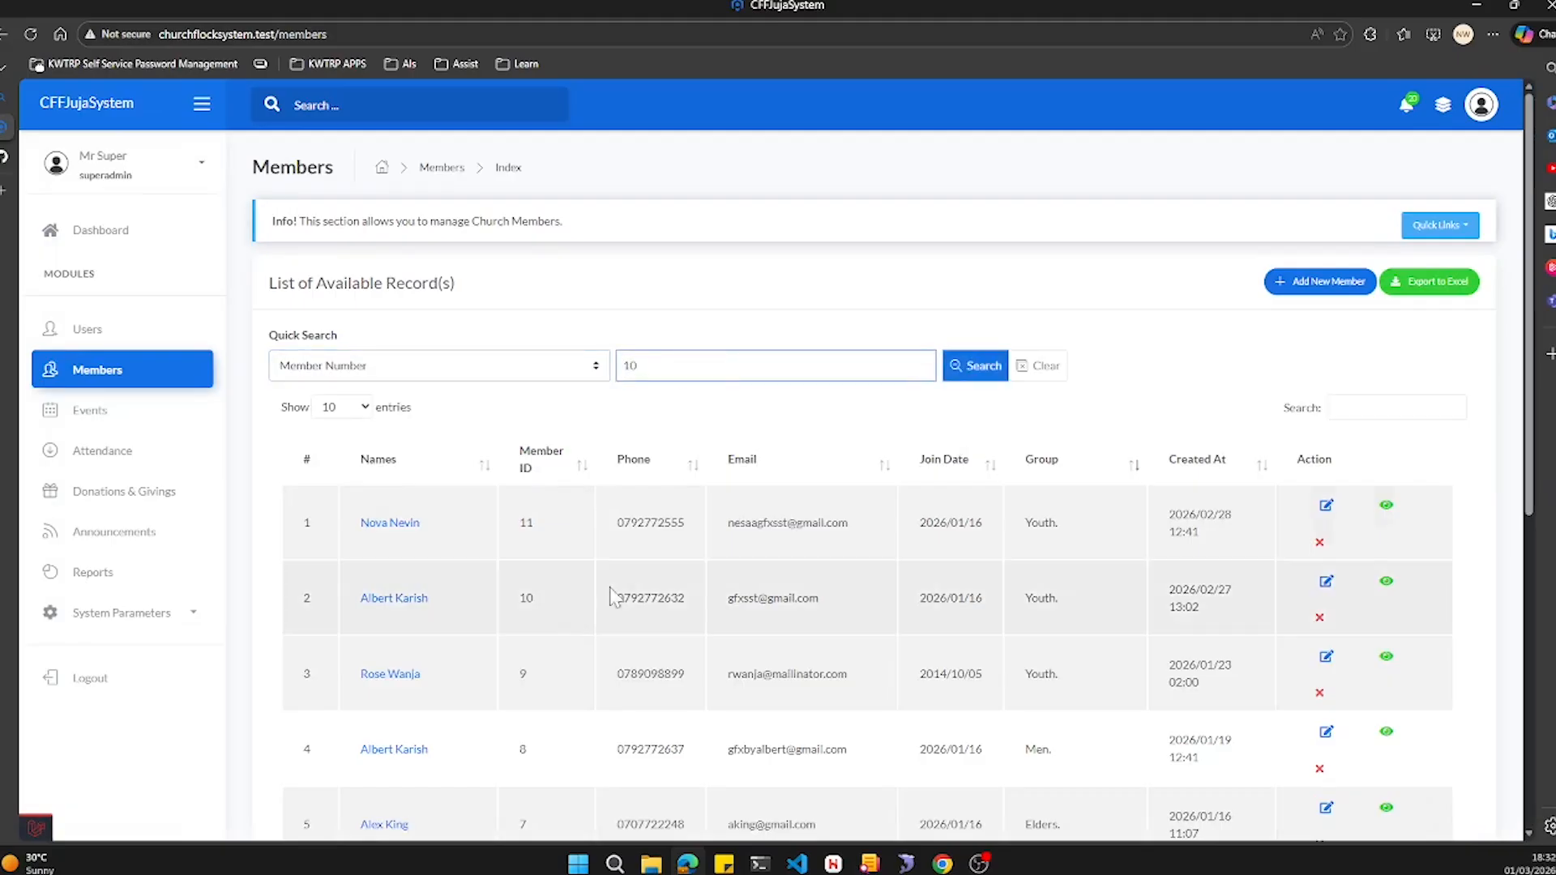
left_click(976, 366)
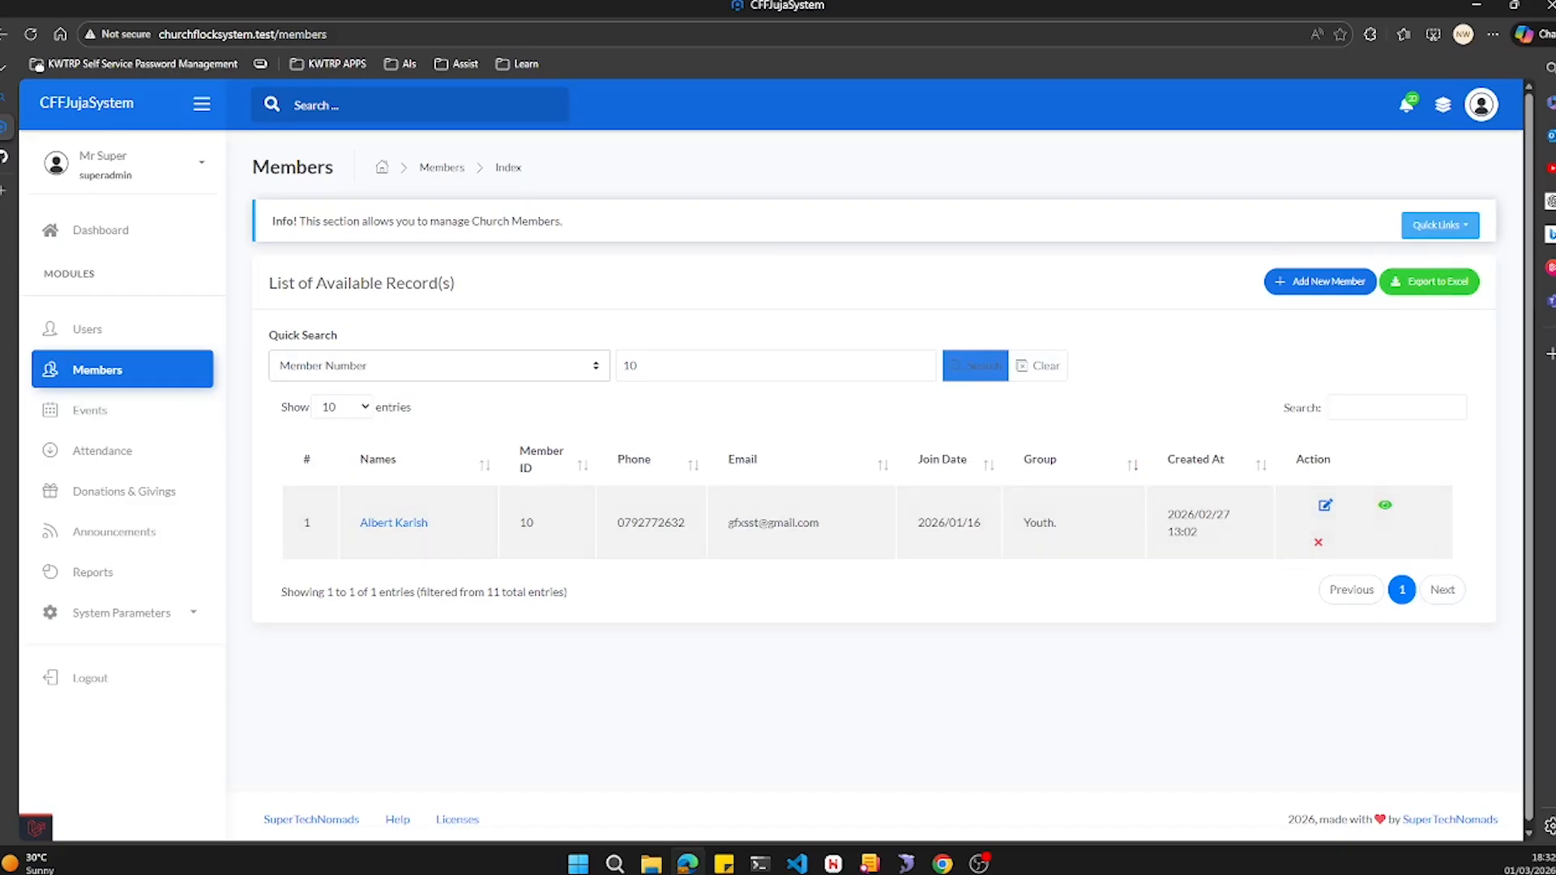
- Open the File Manager at the cmsuat.cffjuja.org document root
key("ctrl+f")
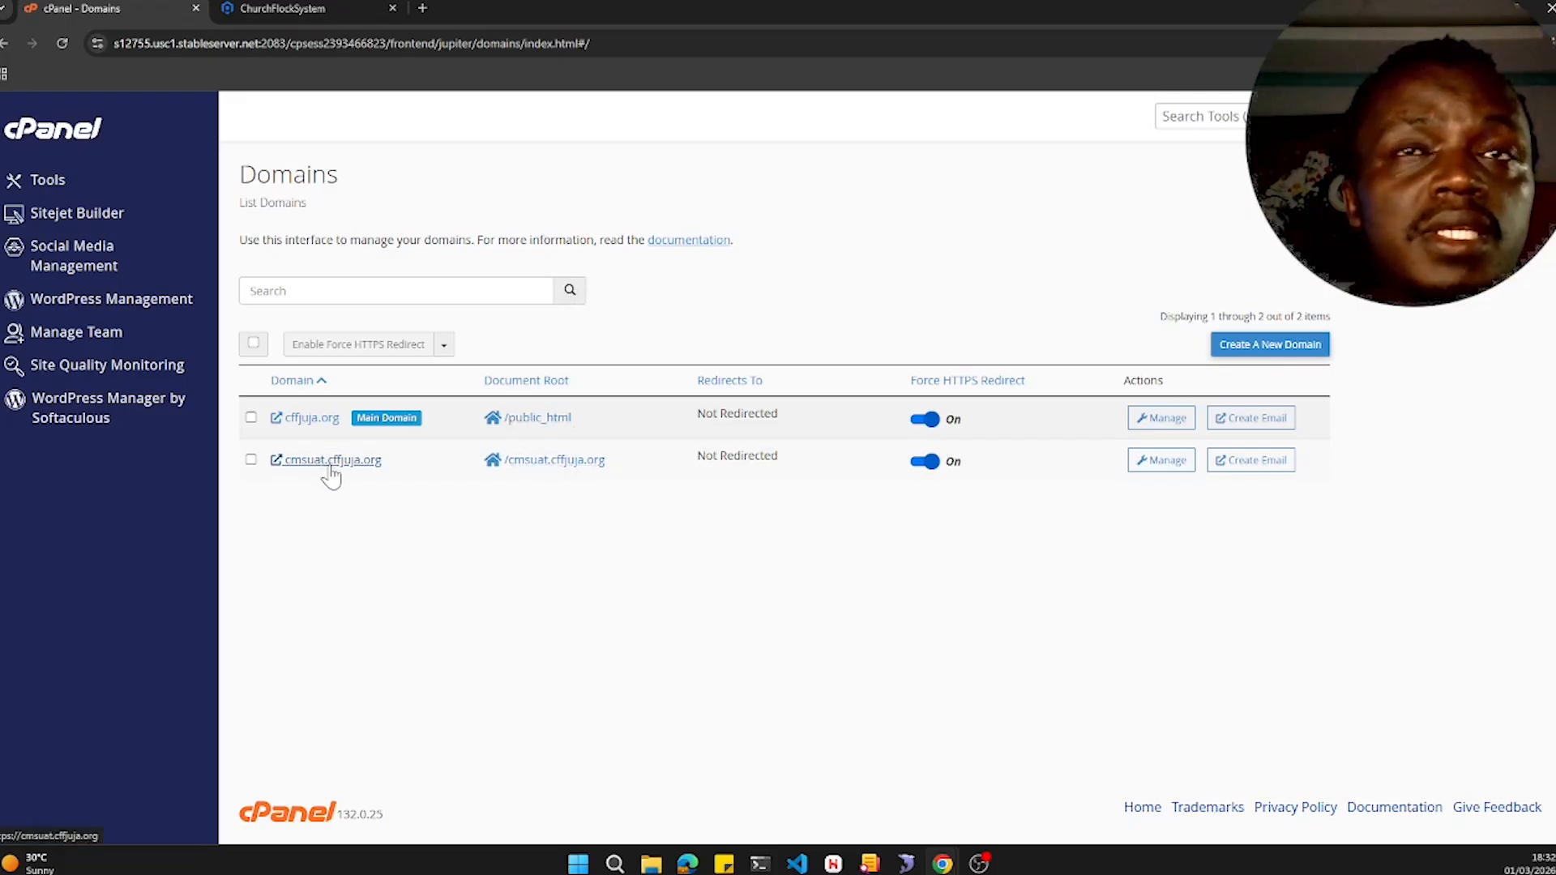
left_click(561, 462)
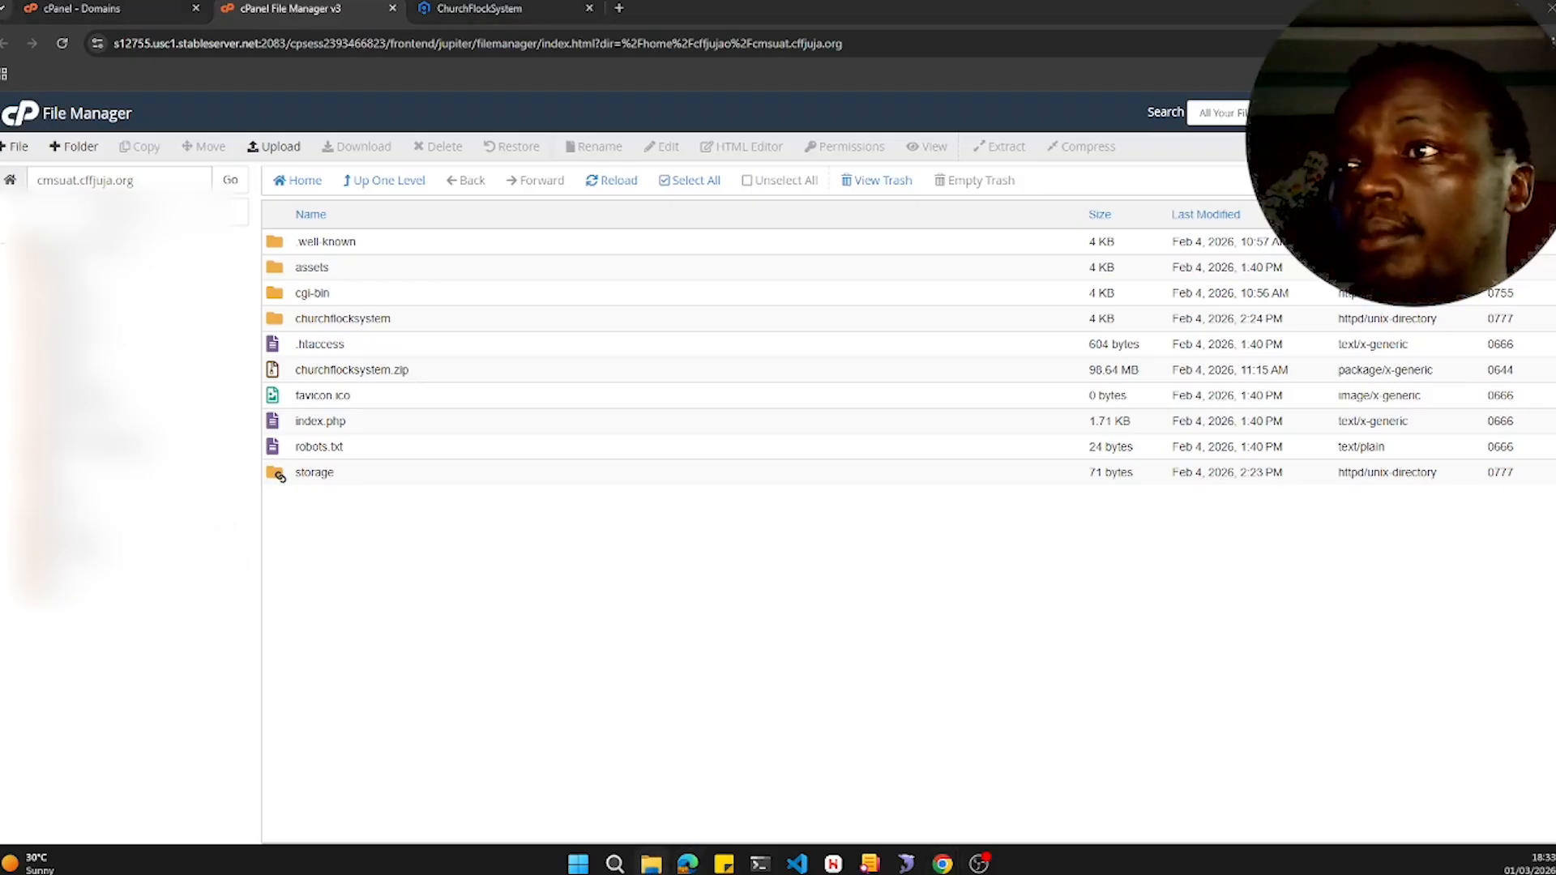
- Open the local Herd folder in File Explorer and inspect the churchflocksystem project
left_click(653, 865)
left_click(99, 380)
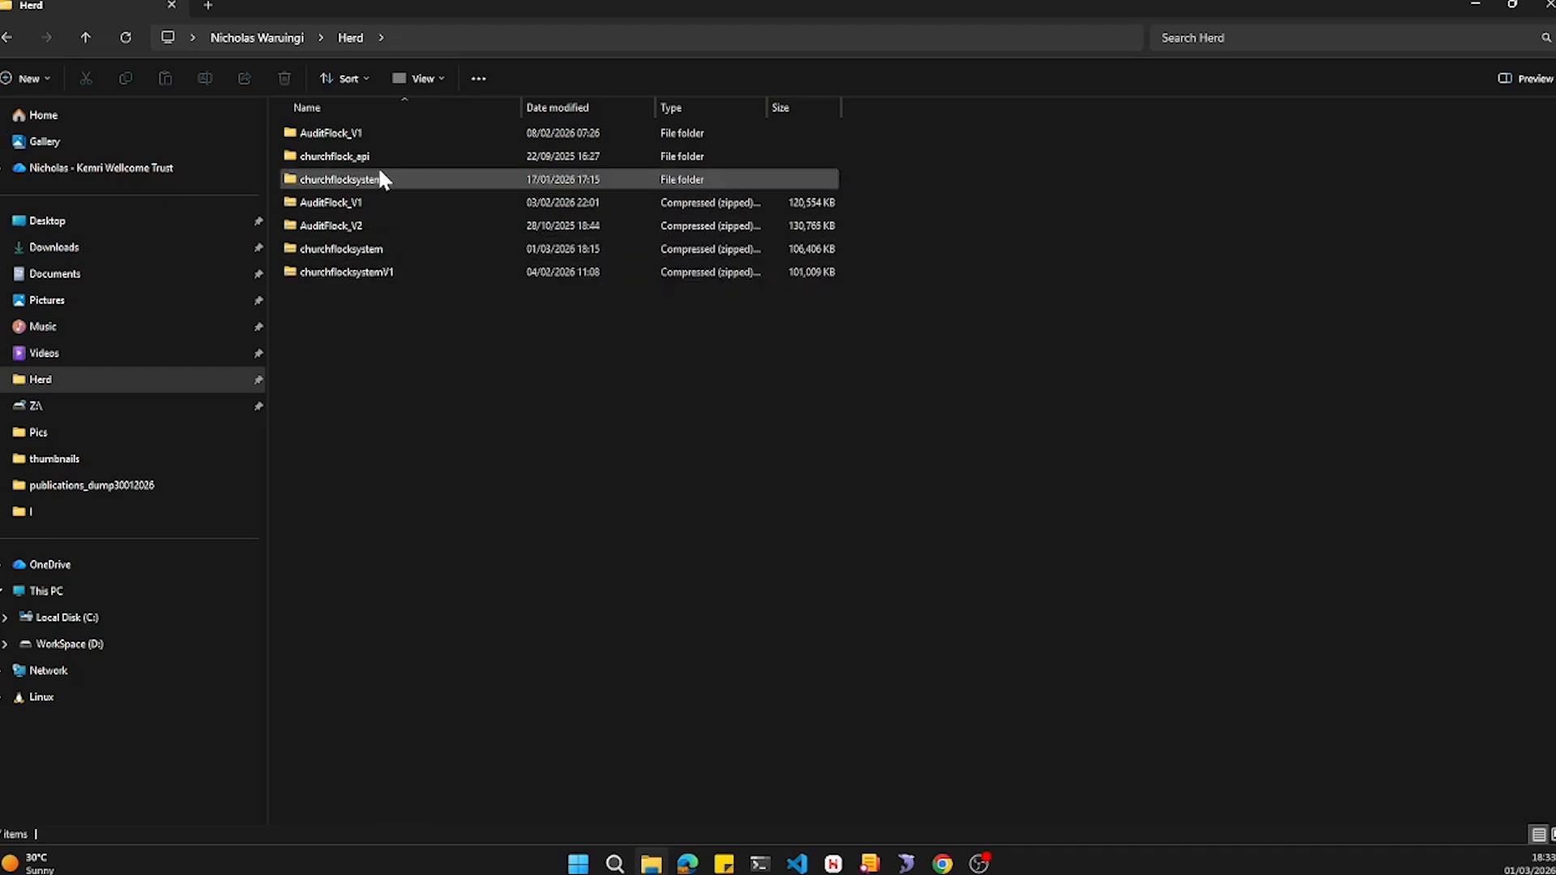
left_click(374, 258)
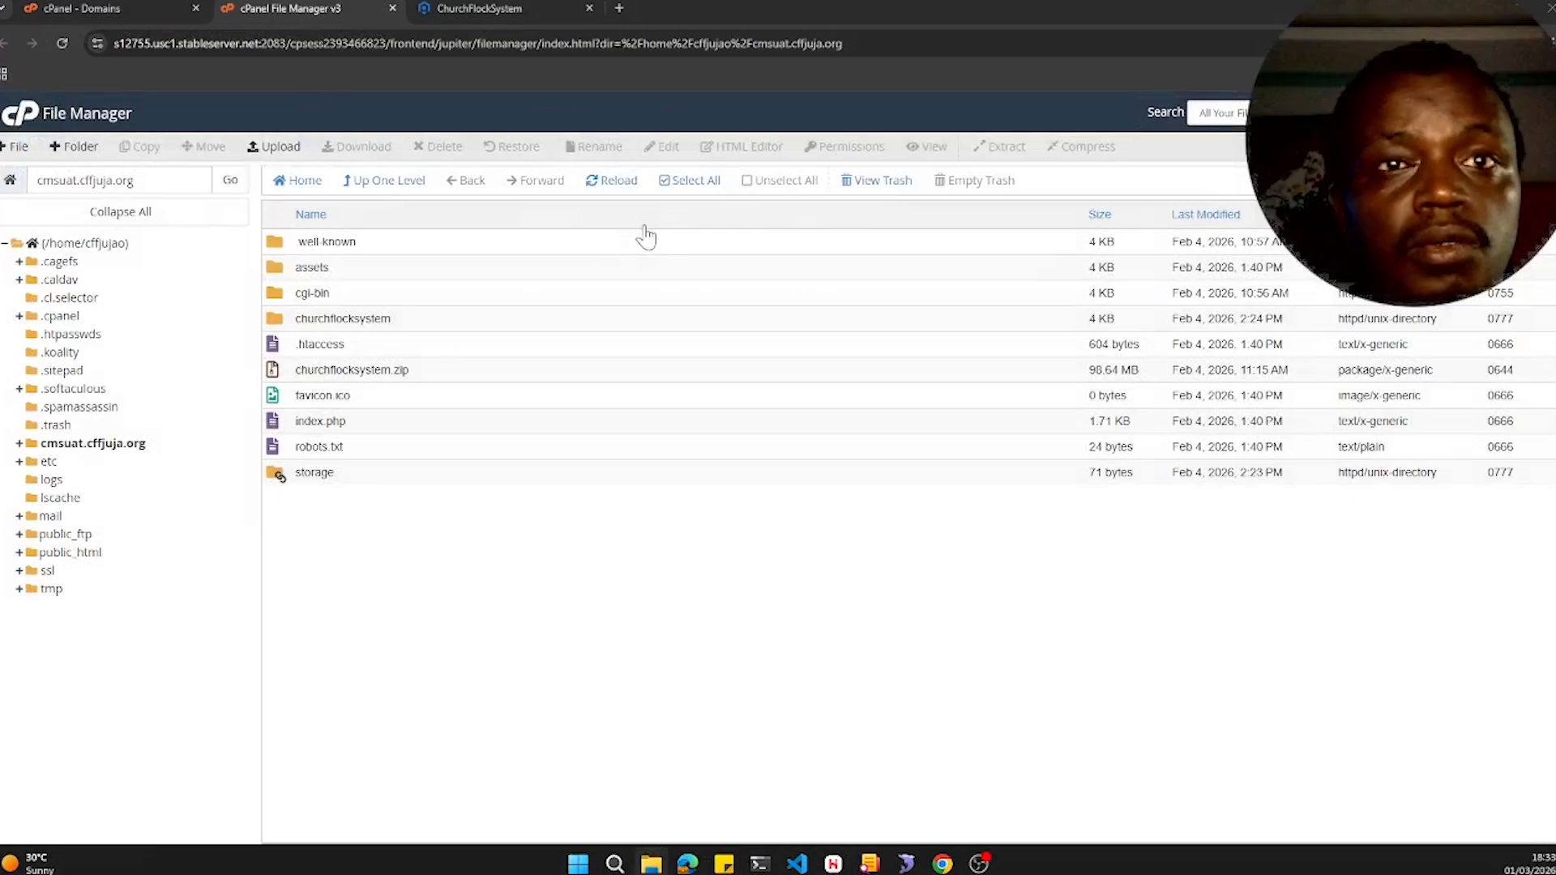
- Rename churchflocksystem.zip on the server to churchflocksystemV1.zip
left_click(421, 366)
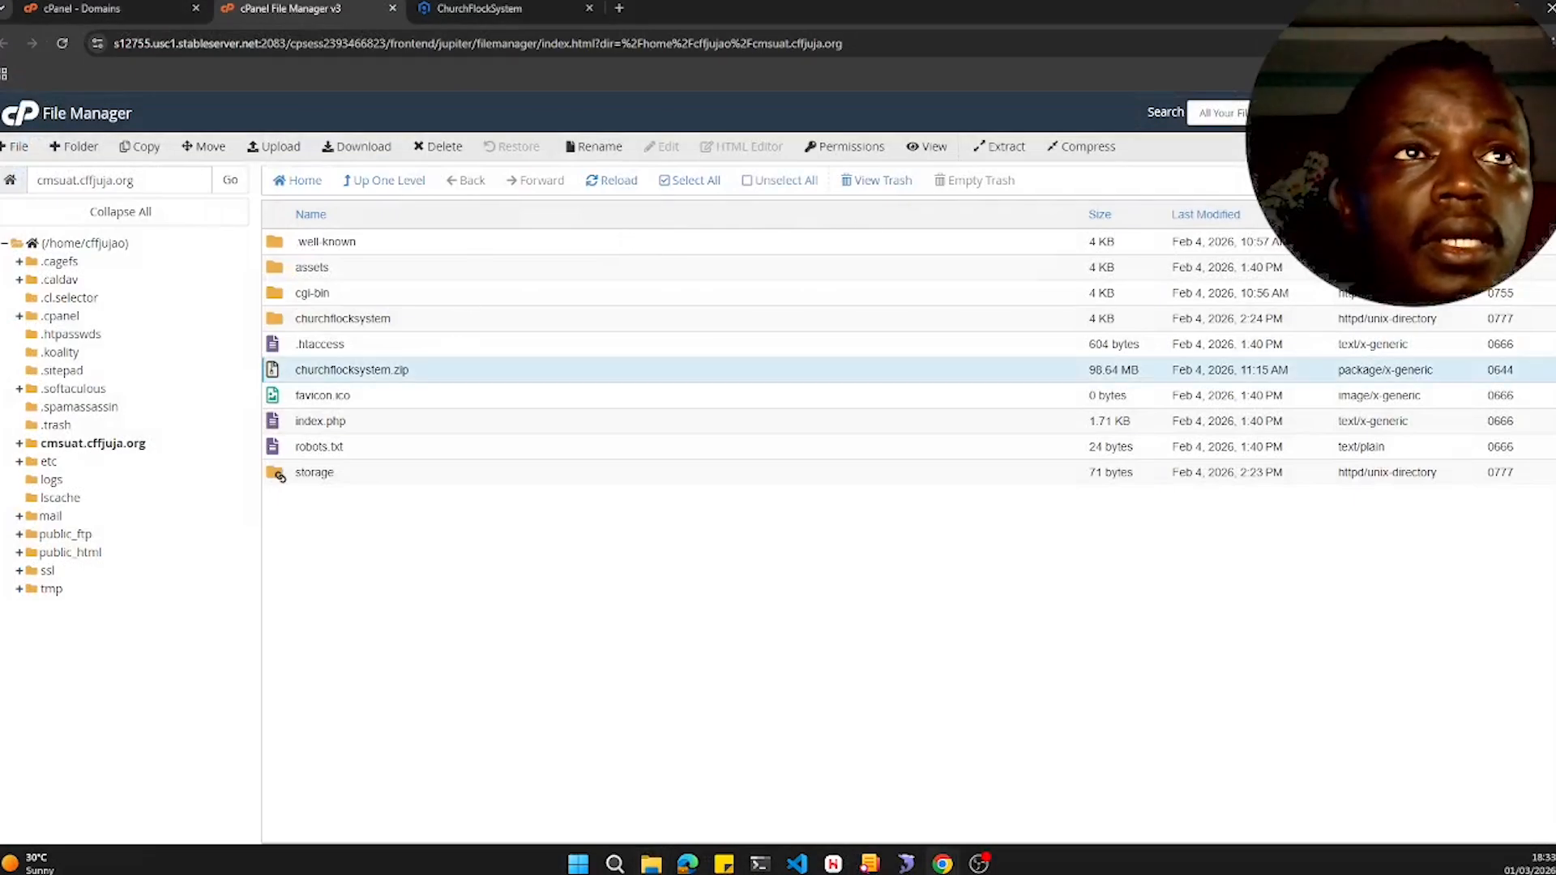
left_click(585, 151)
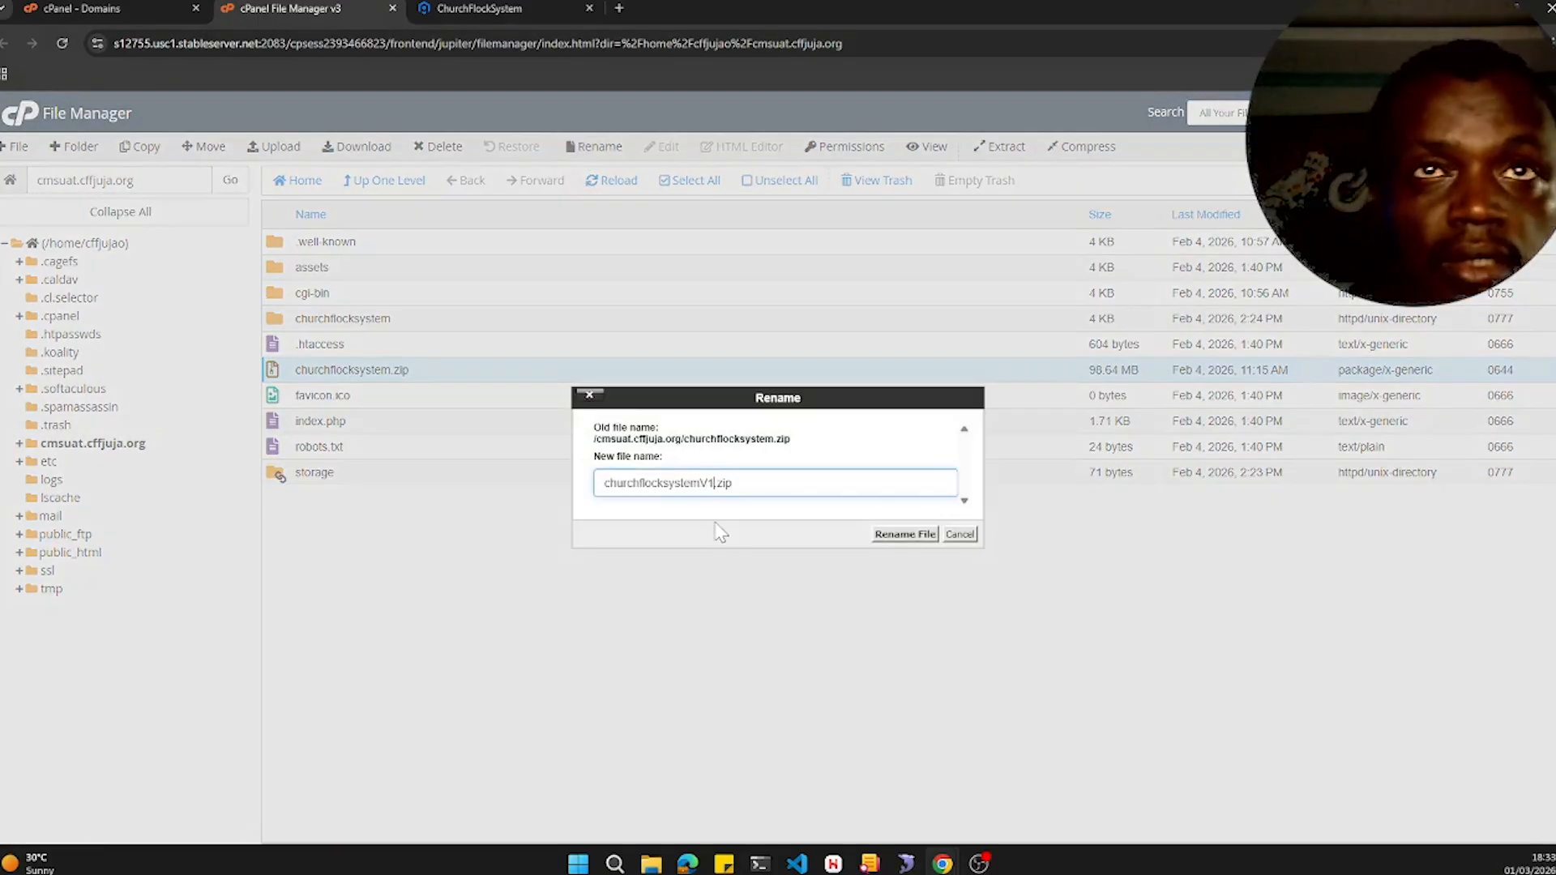
type("V1")
left_click(905, 535)
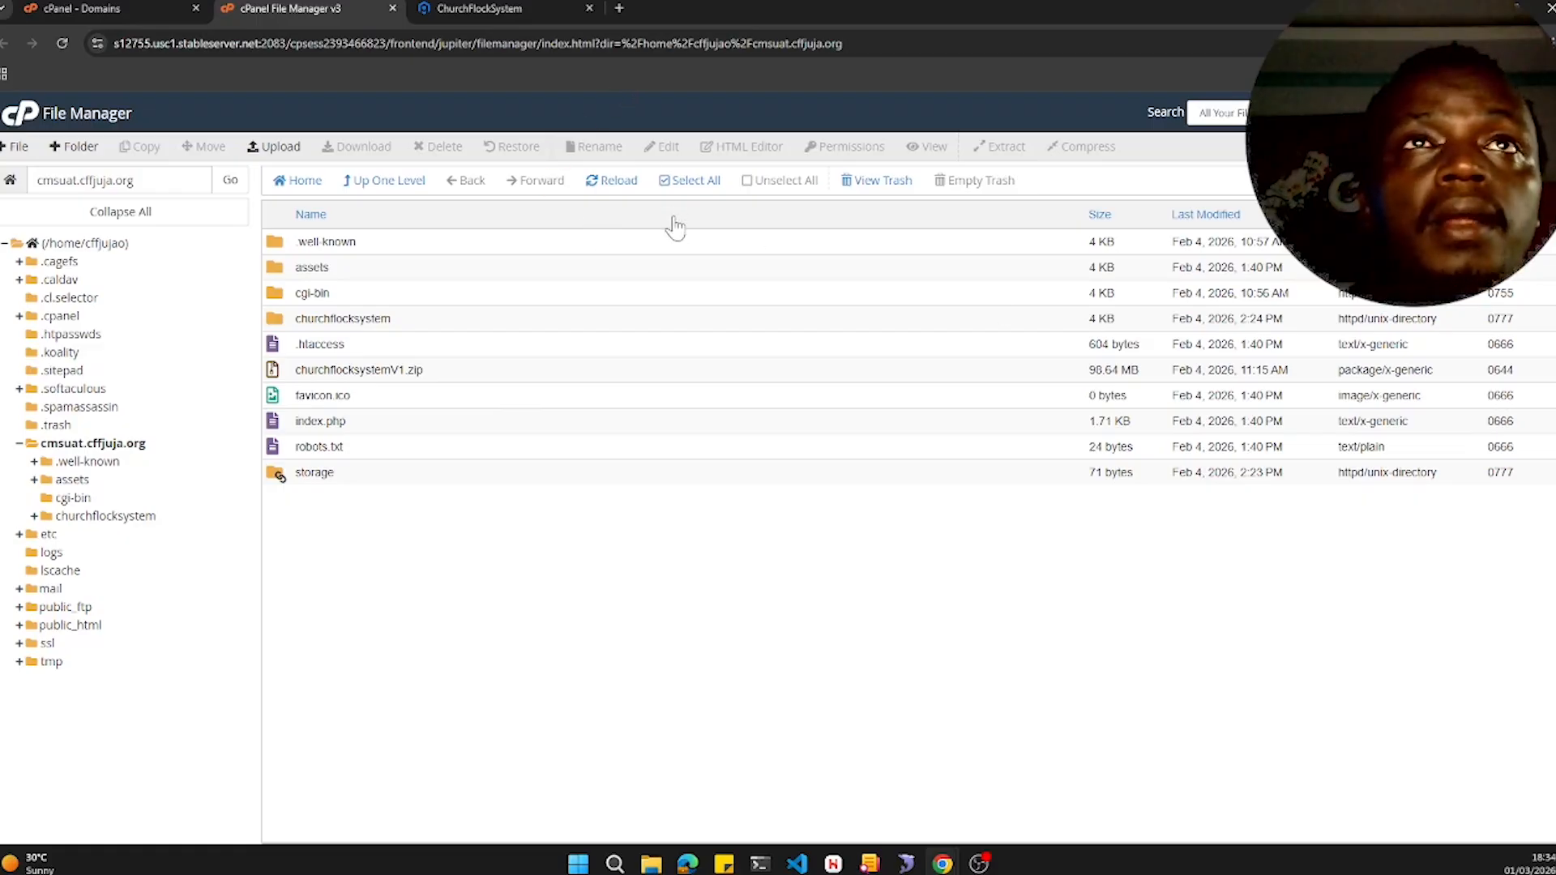
- Upload the new churchflocksystem.zip into the cmsuat.cffjuja.org document root
left_click(280, 151)
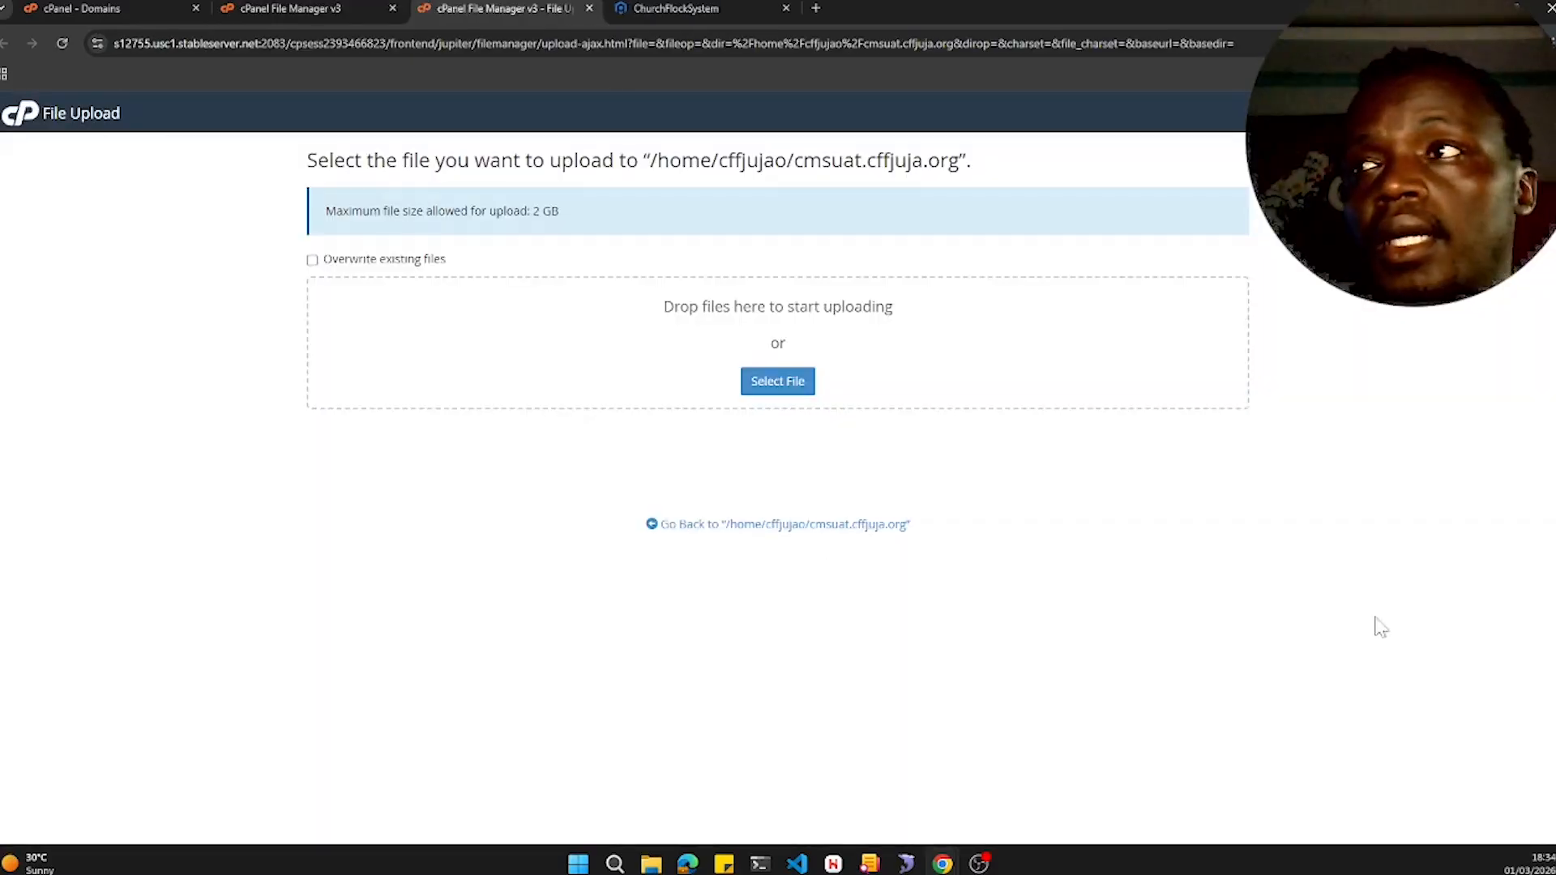
left_click_drag(1552, 487, 584, 298)
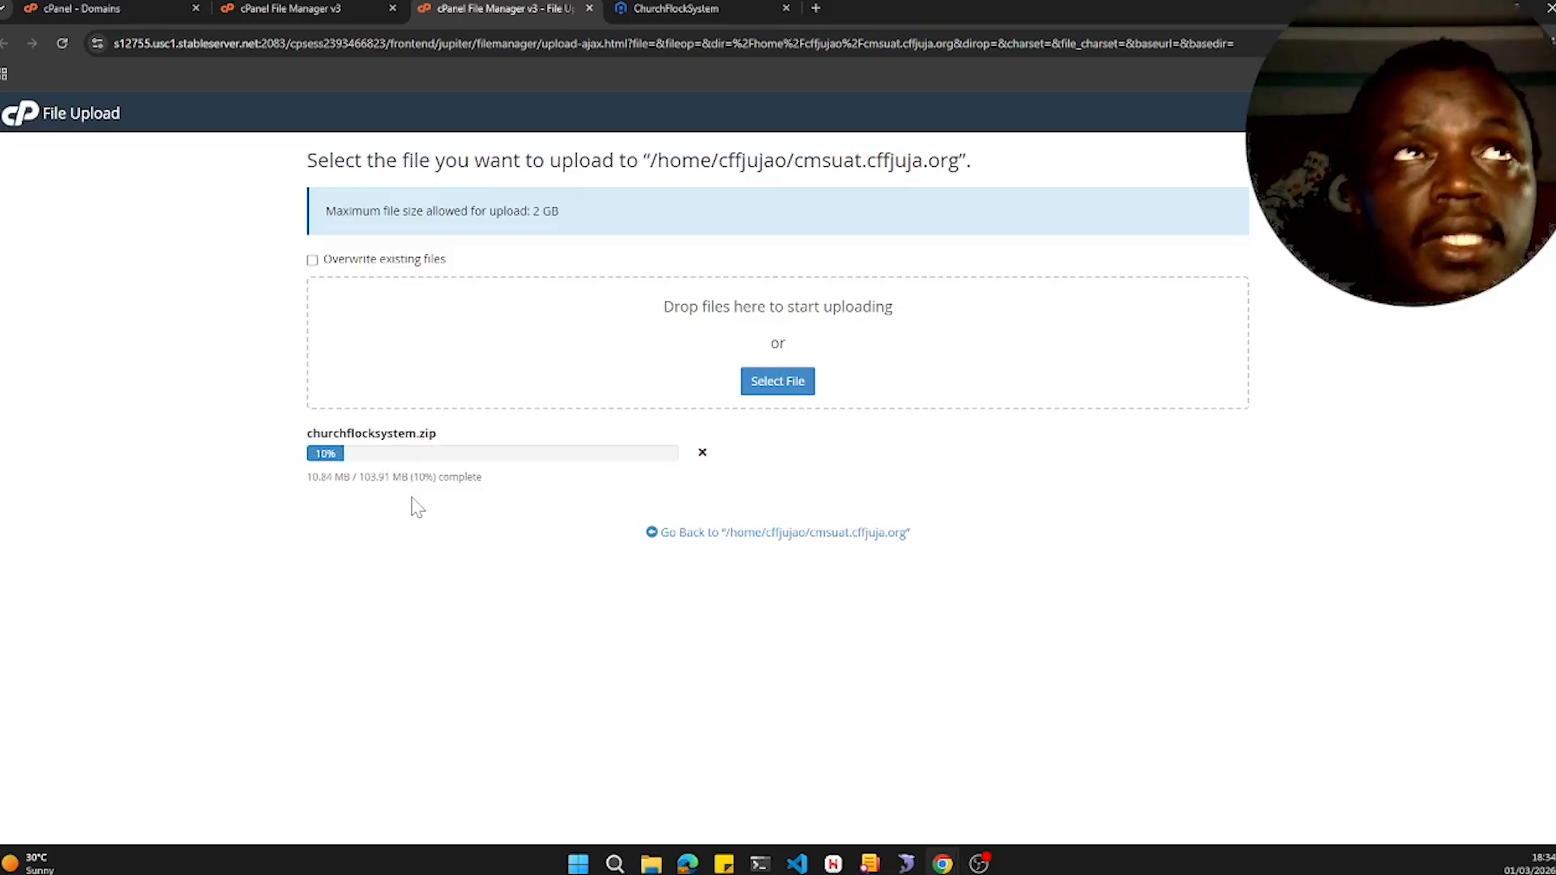
left_click(286, 16)
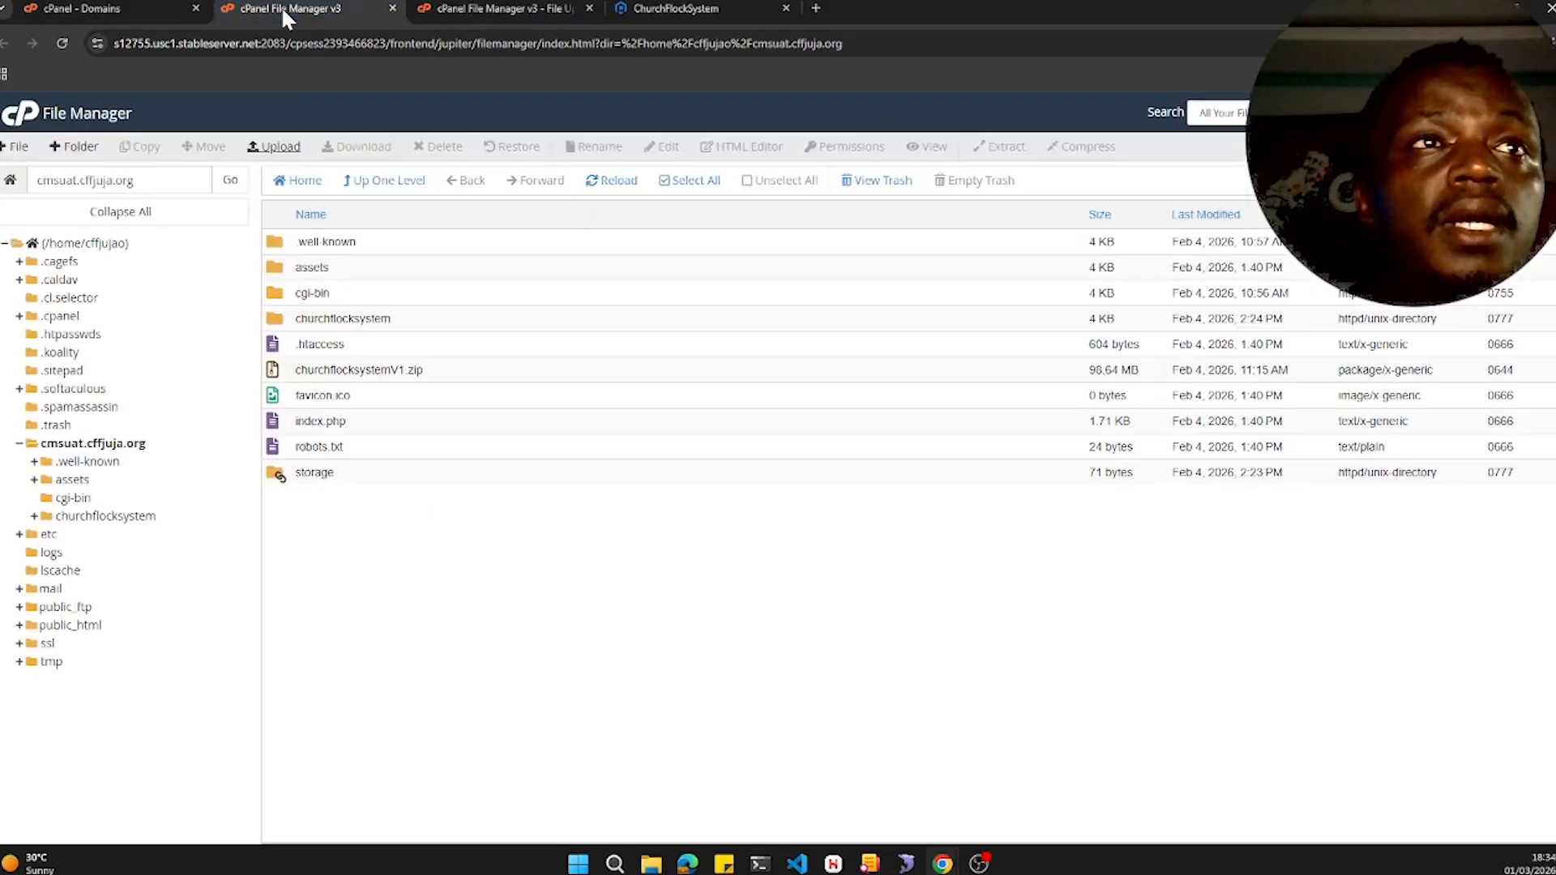
- Open cPanel's Backup page and review the full and partial backup options
left_click(117, 20)
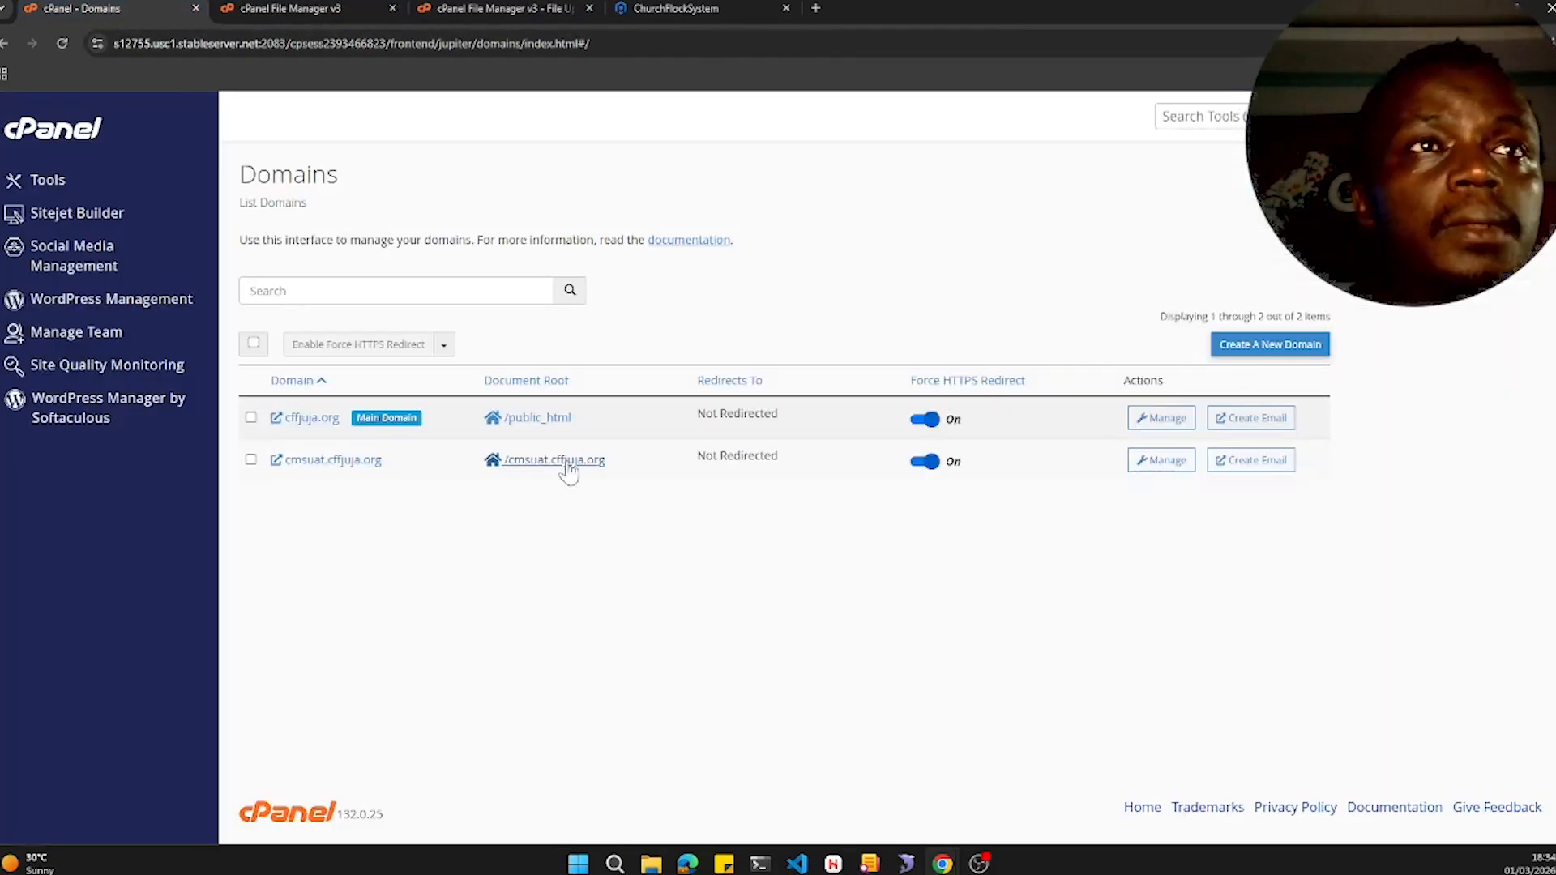
left_click(63, 185)
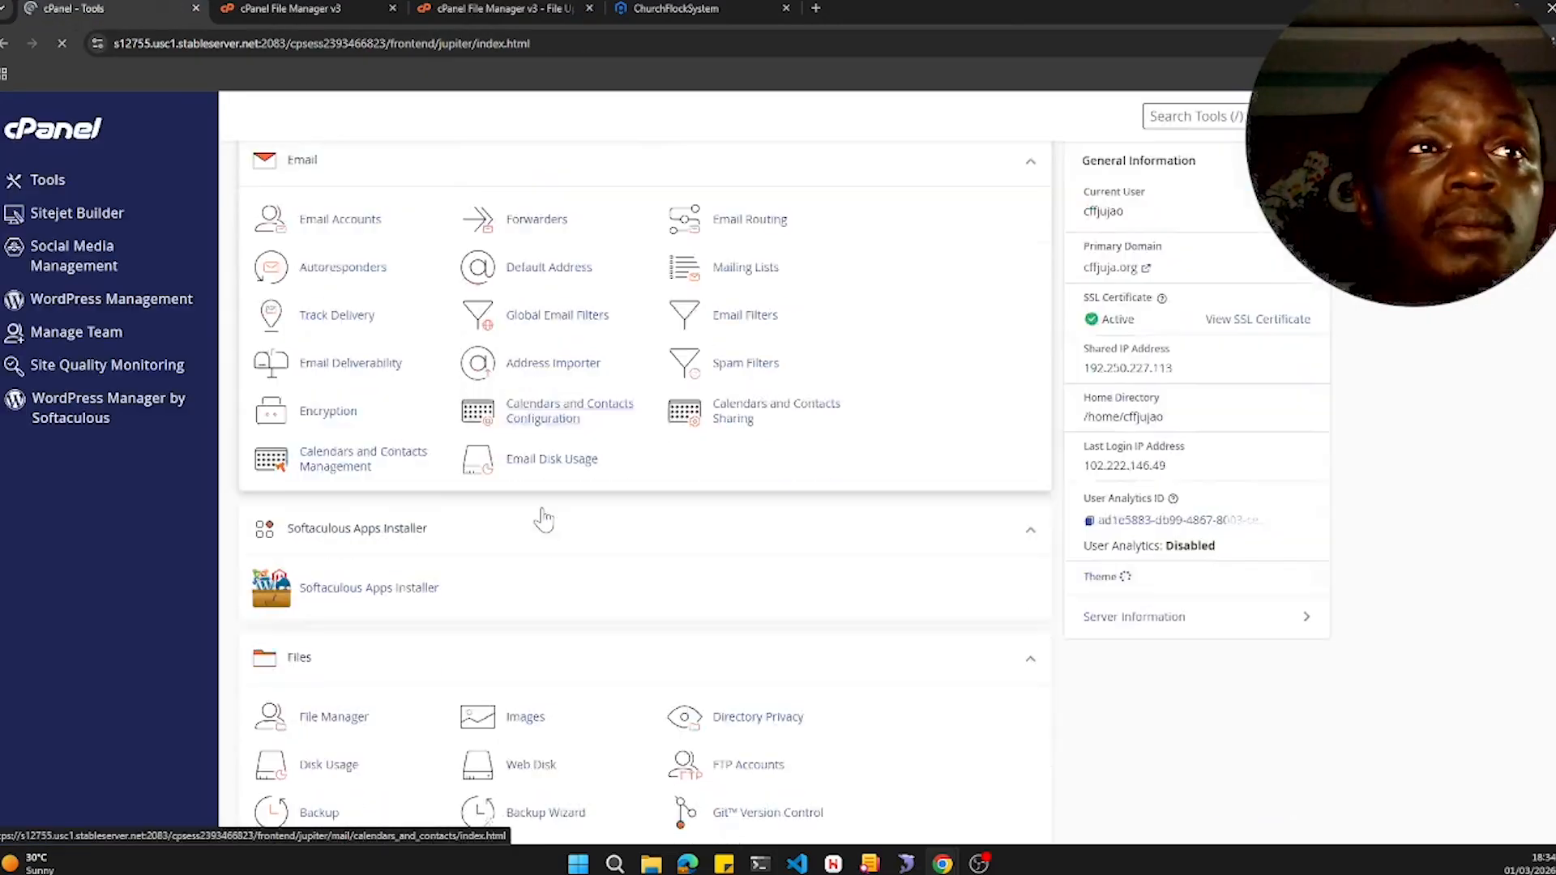
scroll(539, 514, "down", 5)
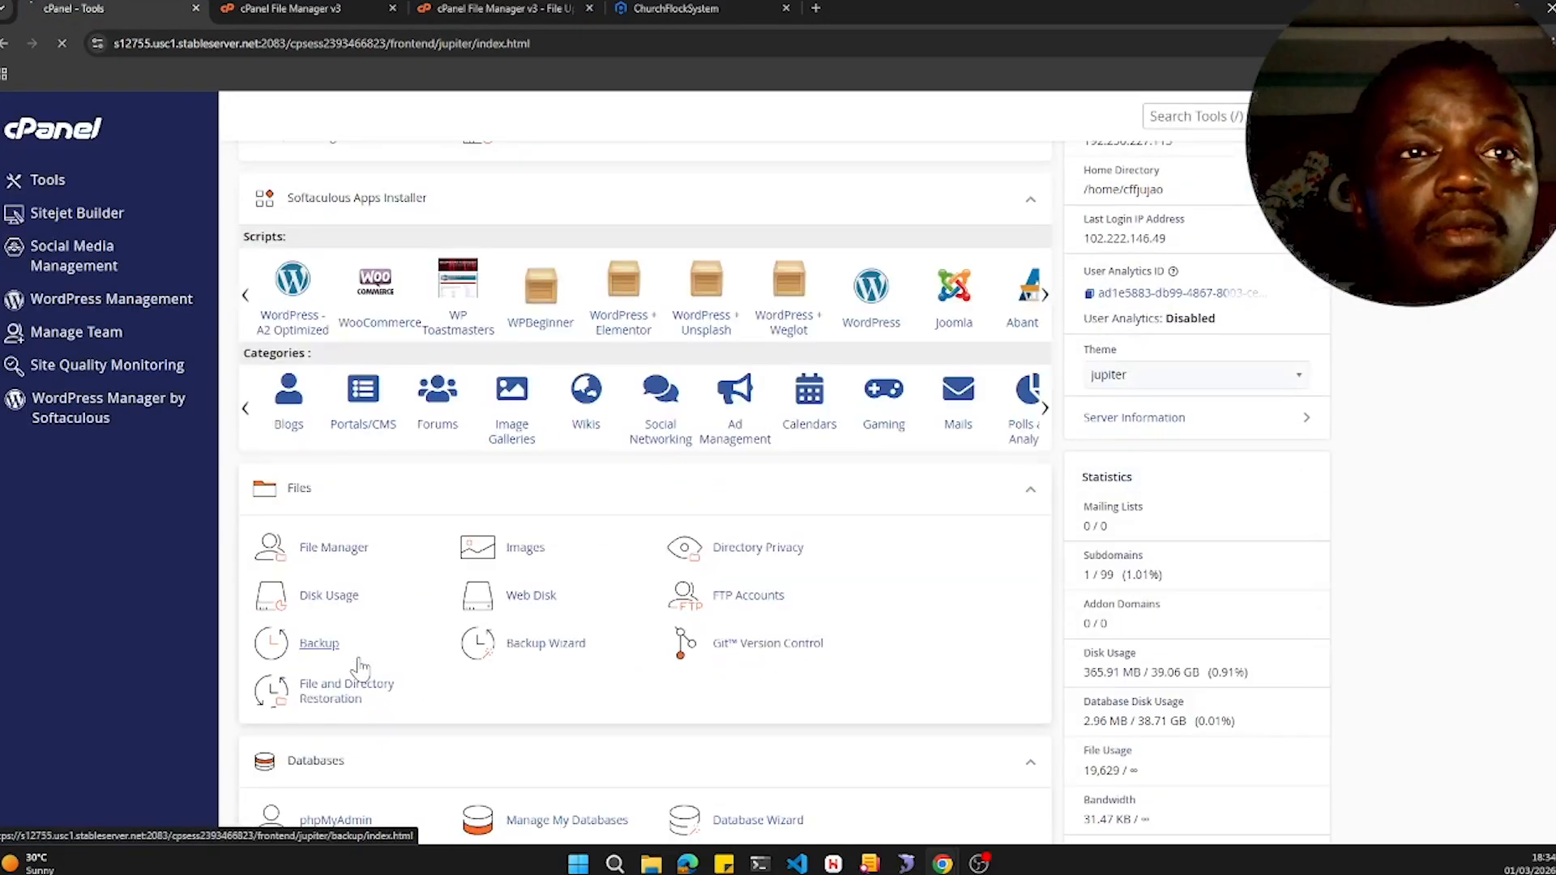
left_click(340, 660)
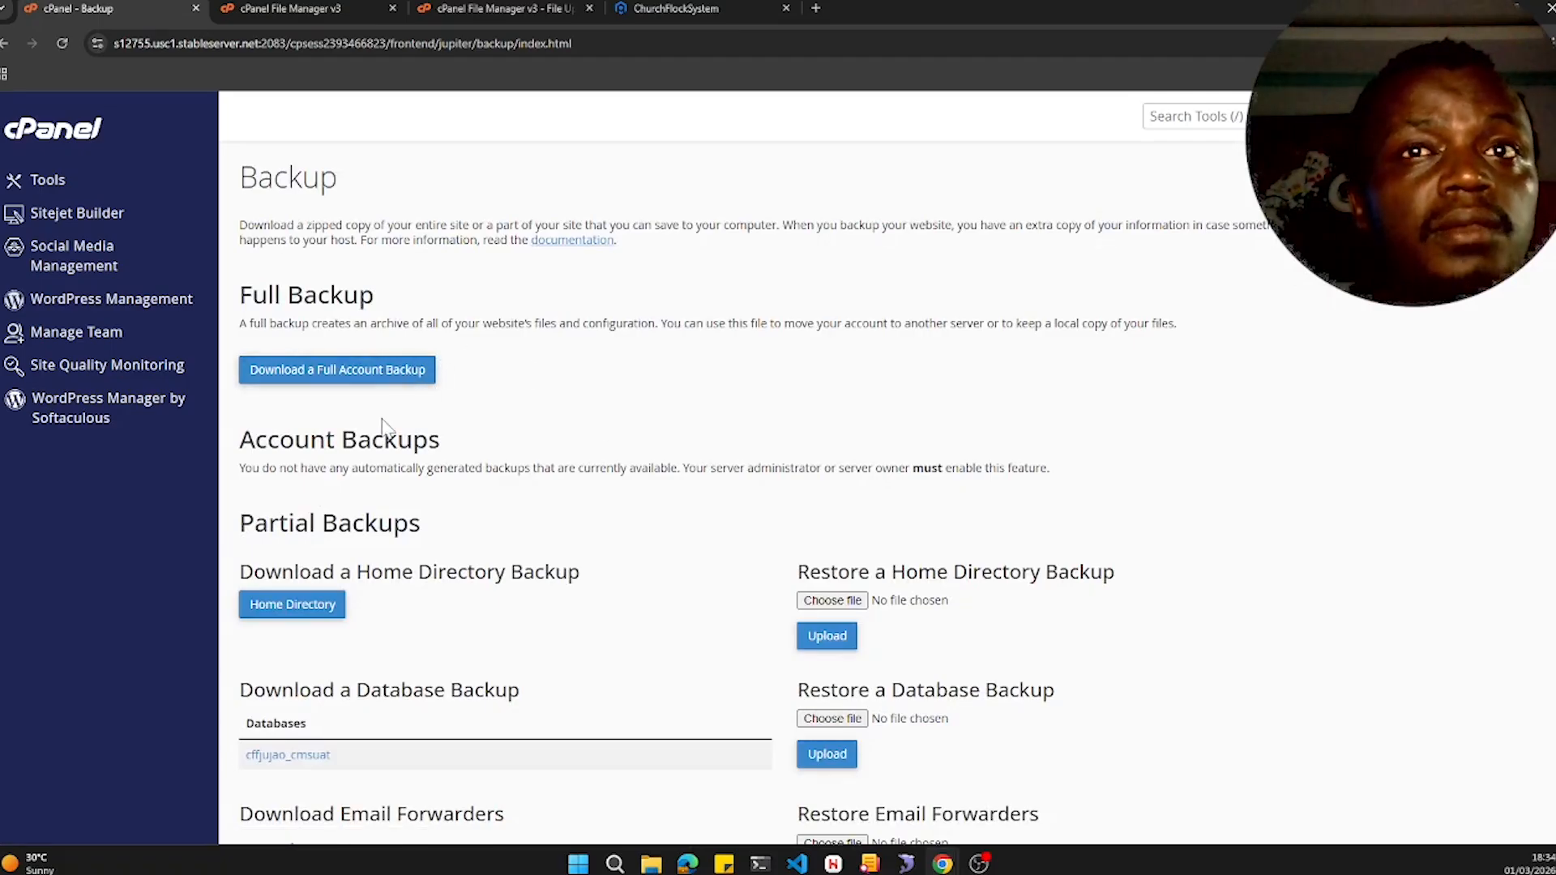
scroll(357, 637, "down", 1)
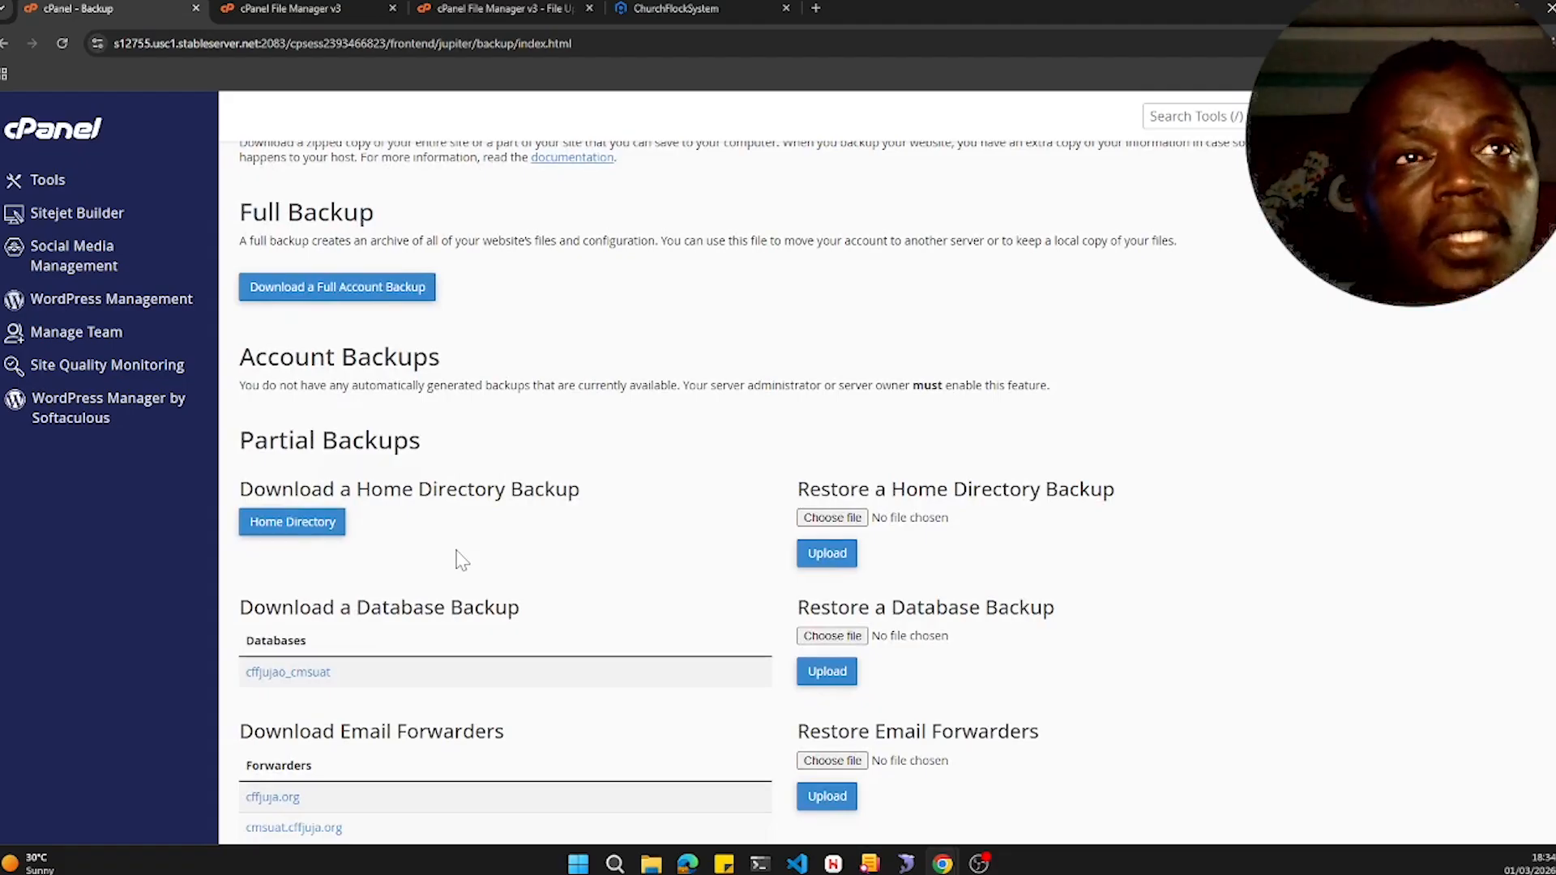
scroll(460, 559, "down", 3)
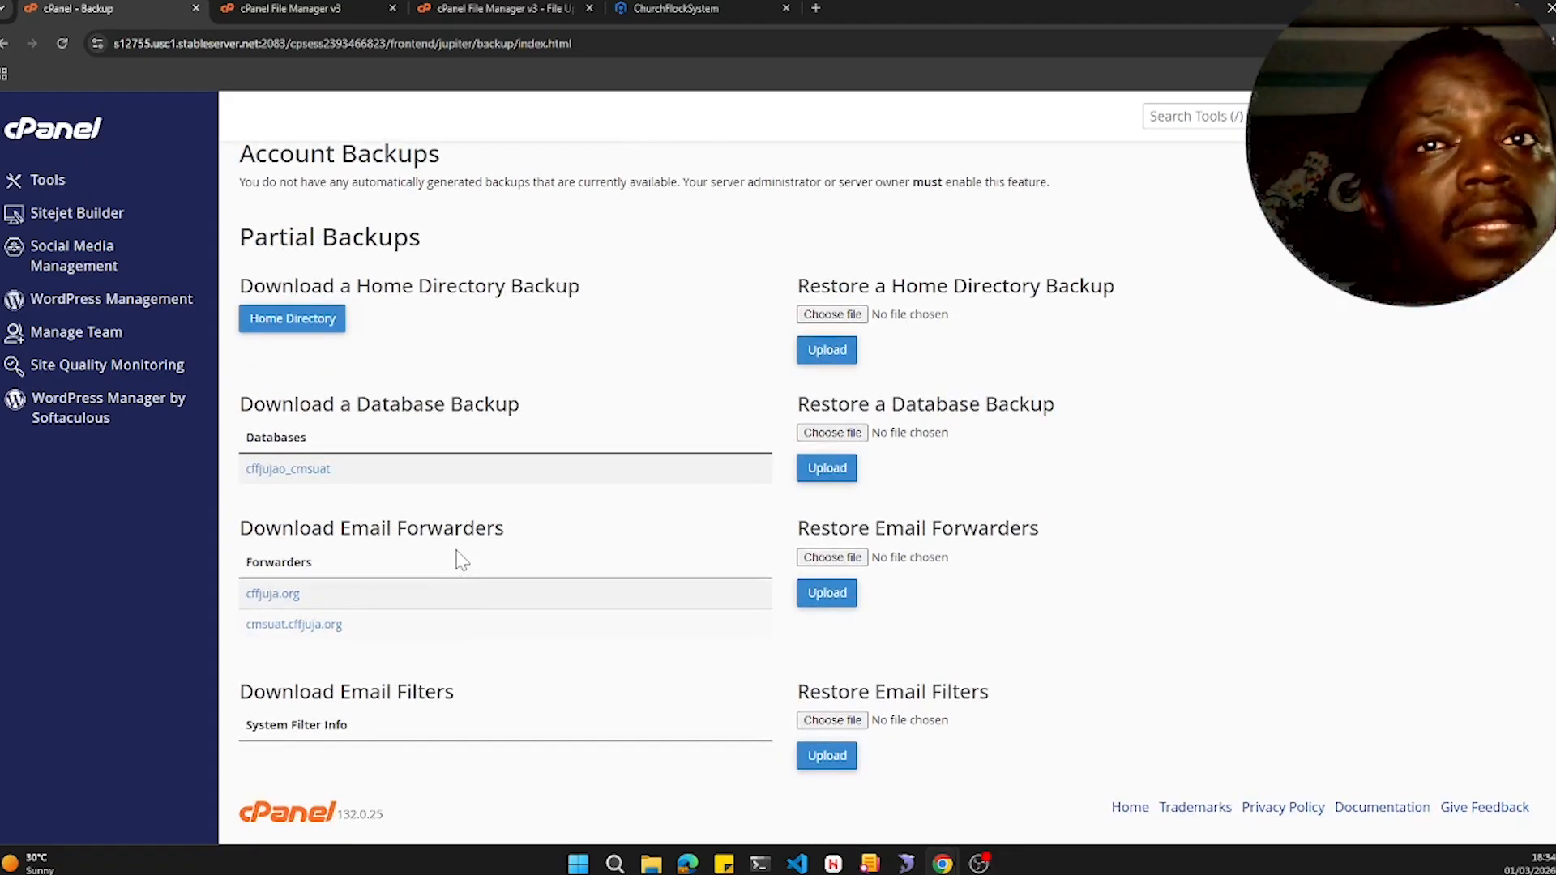
scroll(454, 556, "up", 4)
key("F5")
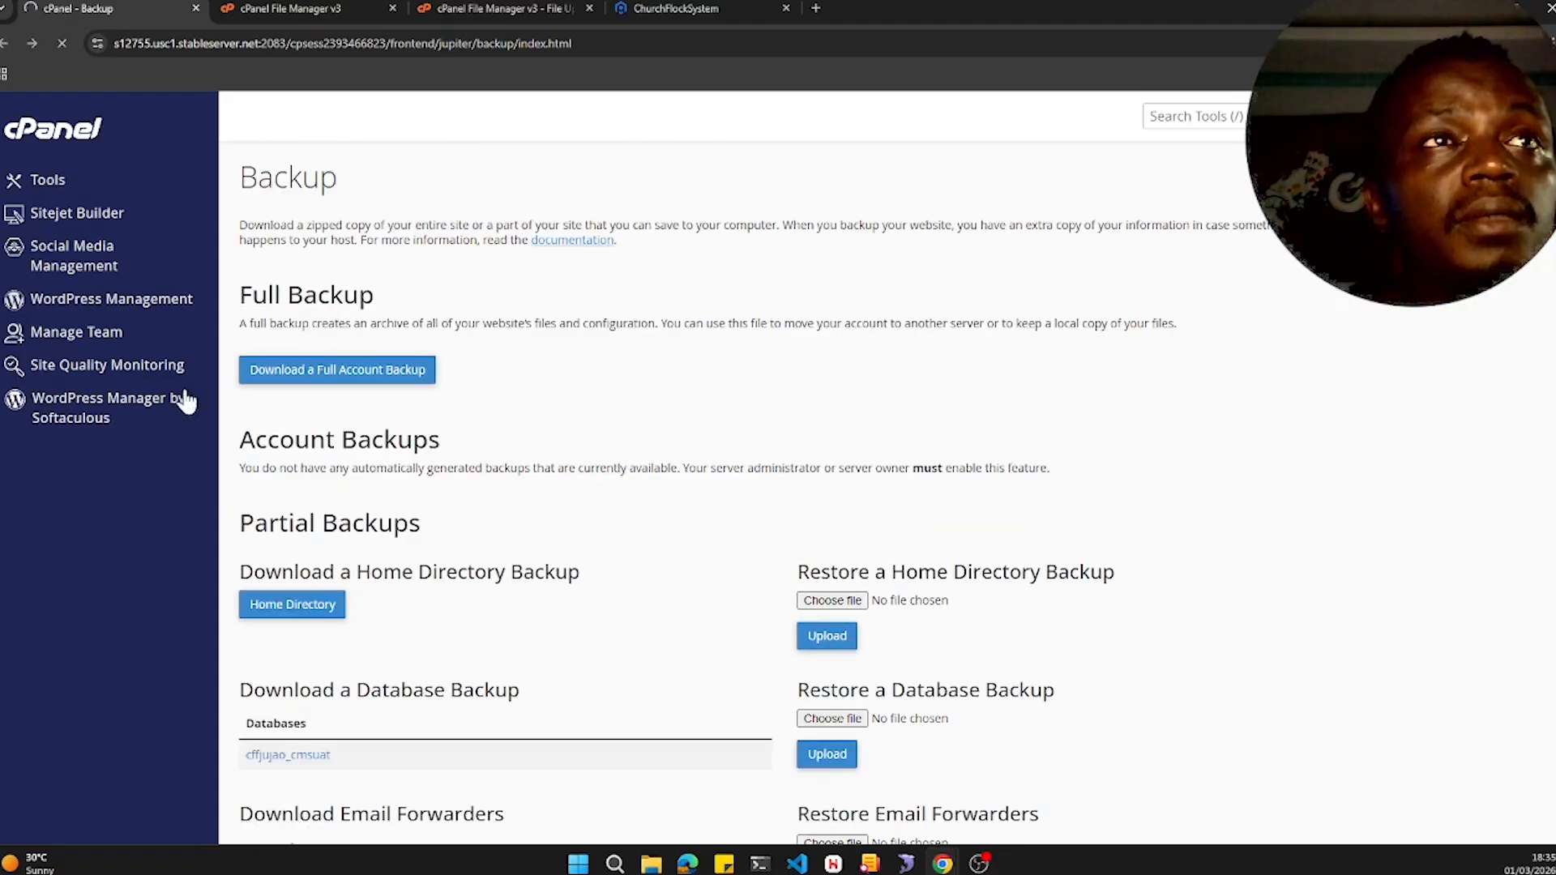
- Open phpMyAdmin and export the cffjujao_cmsuat database as SQL using the quick export method
left_click(49, 193)
scroll(339, 672, "down", 10)
scroll(339, 673, "up", 3)
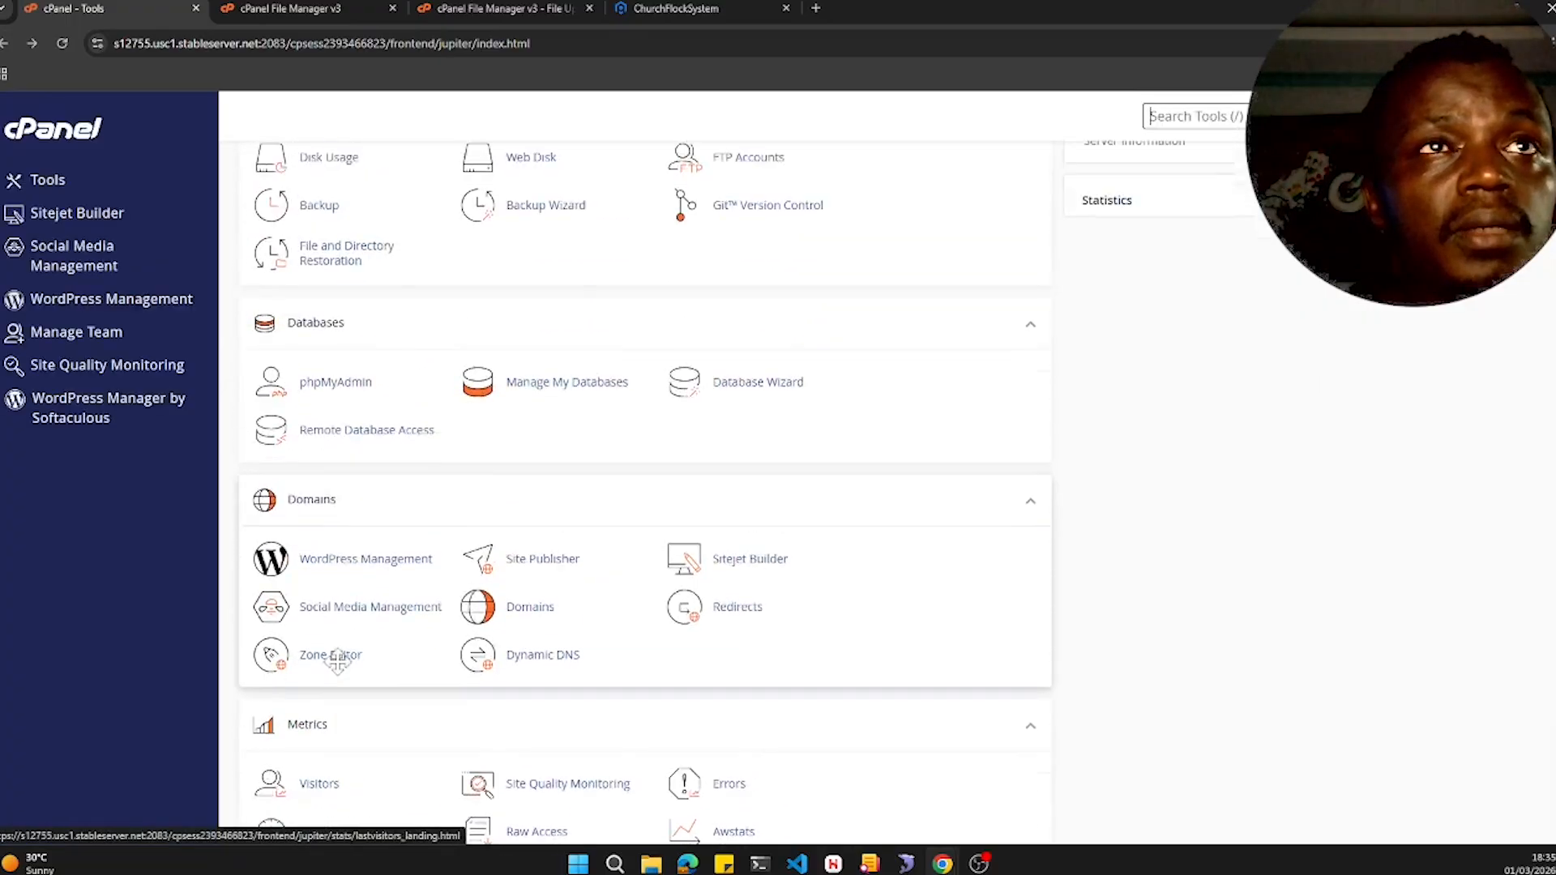
left_click(332, 411)
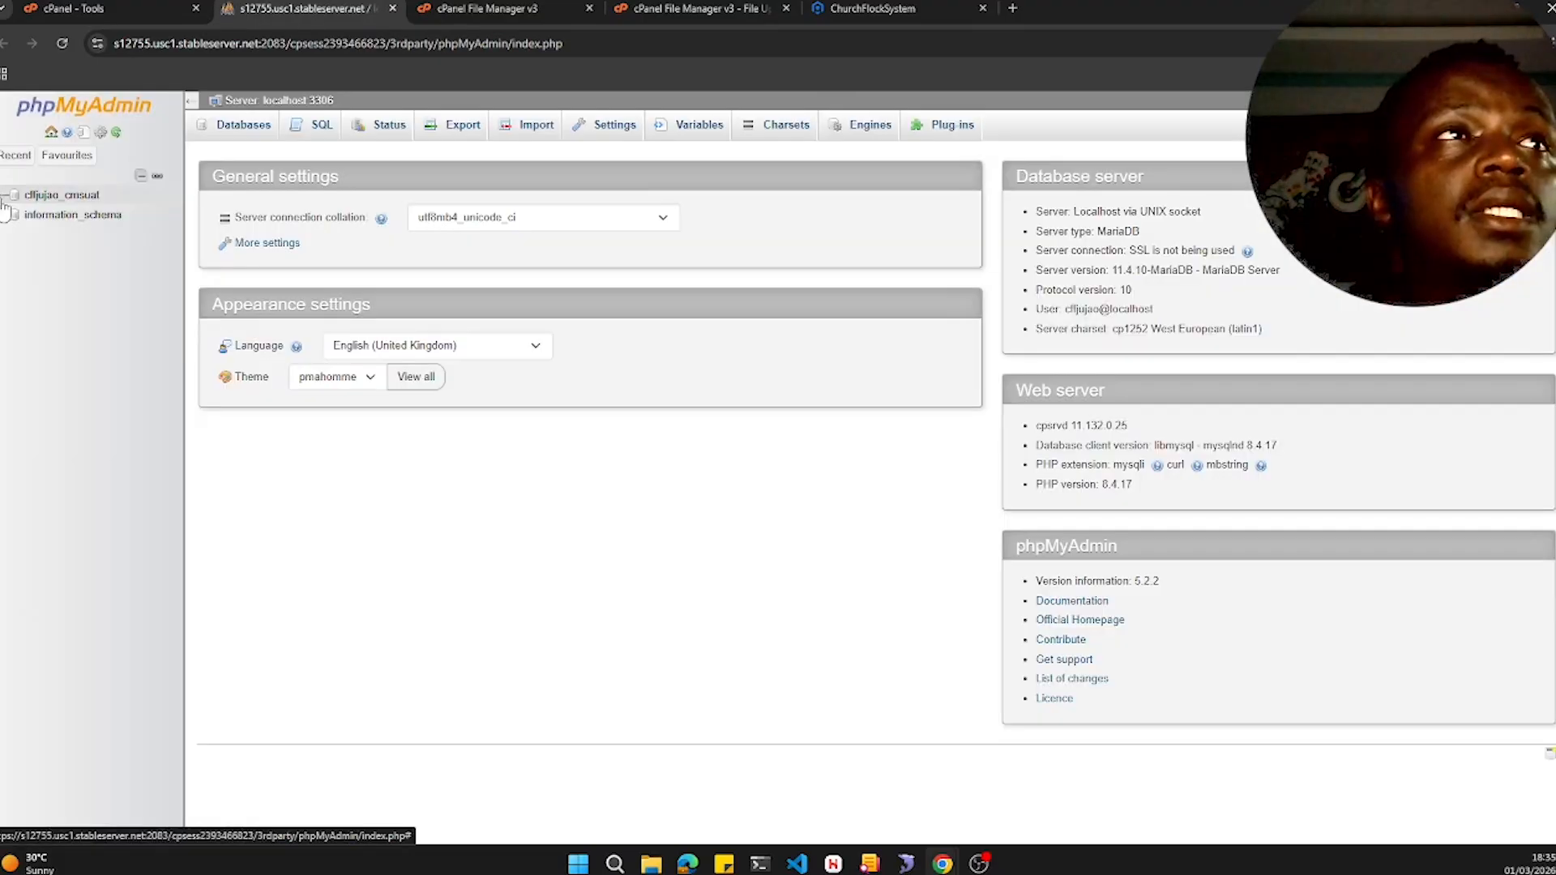
left_click(34, 195)
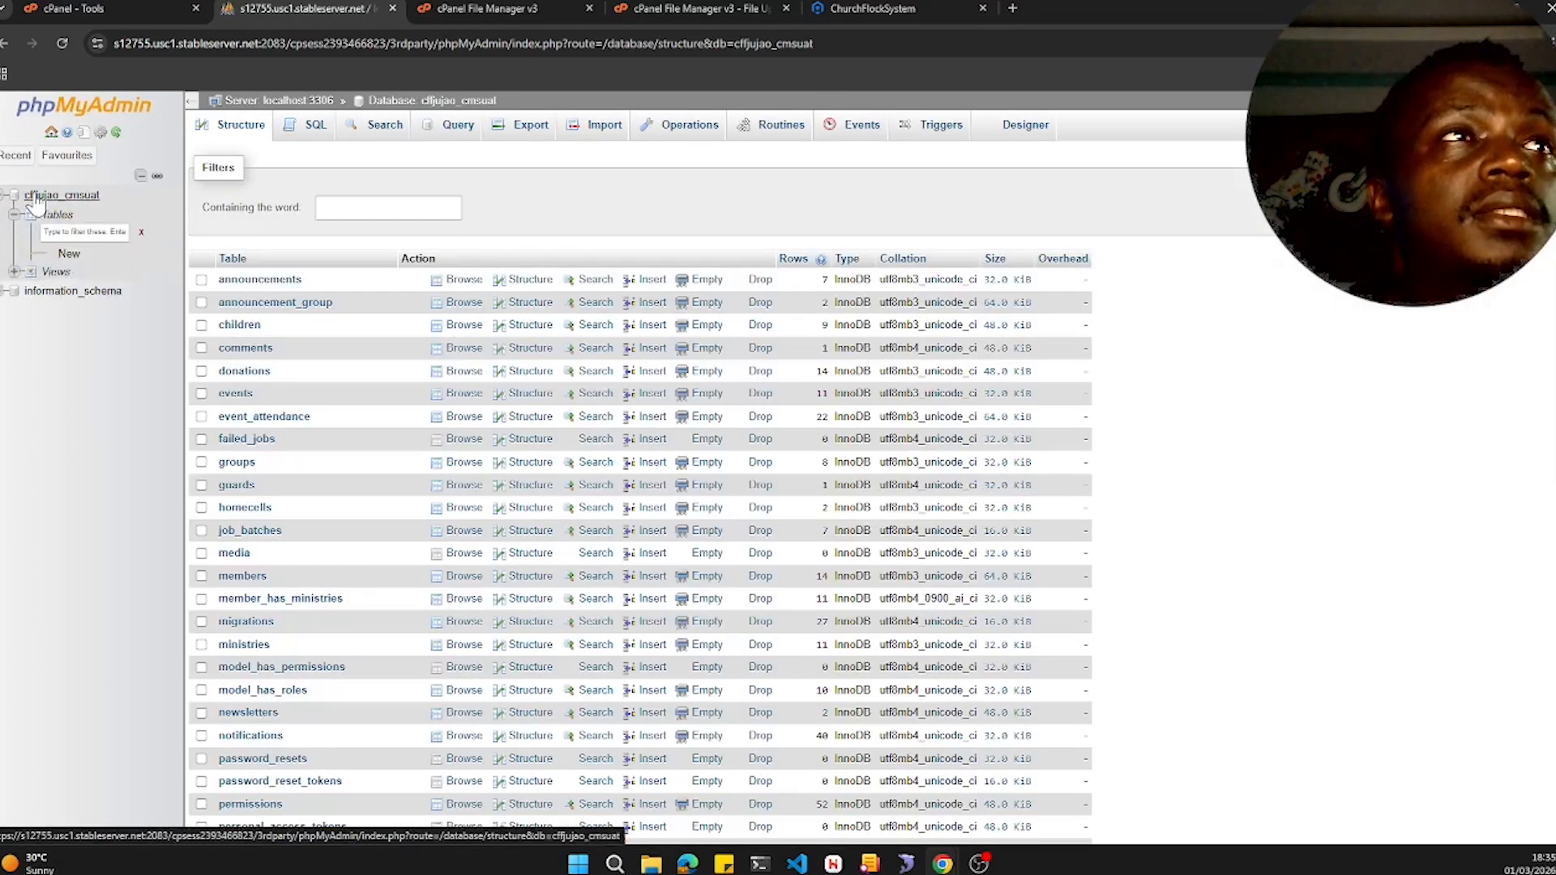
left_click(14, 237)
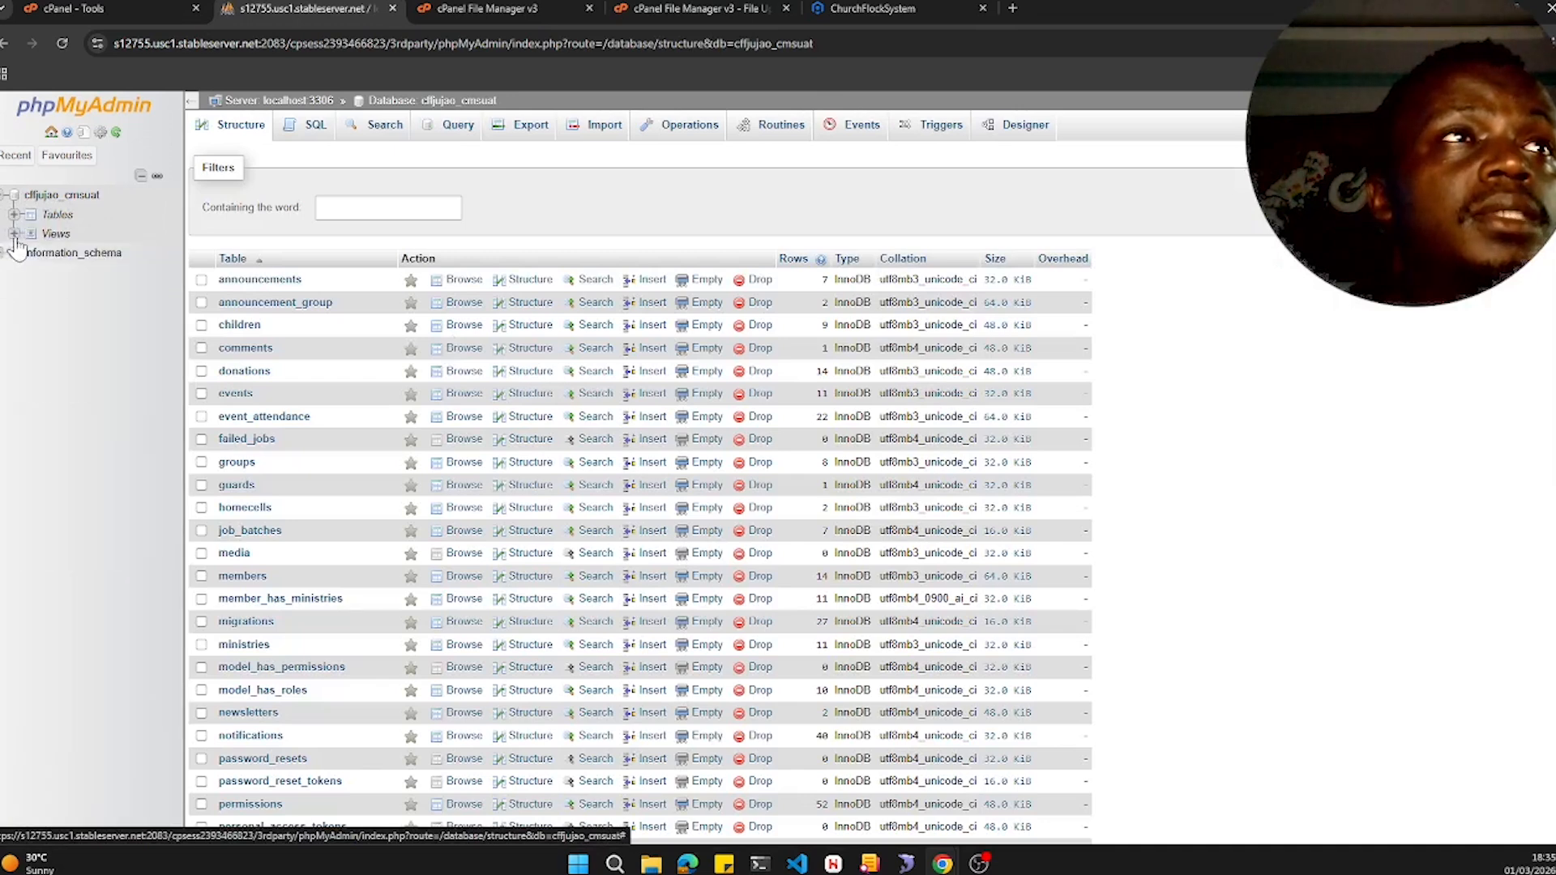
left_click(14, 235)
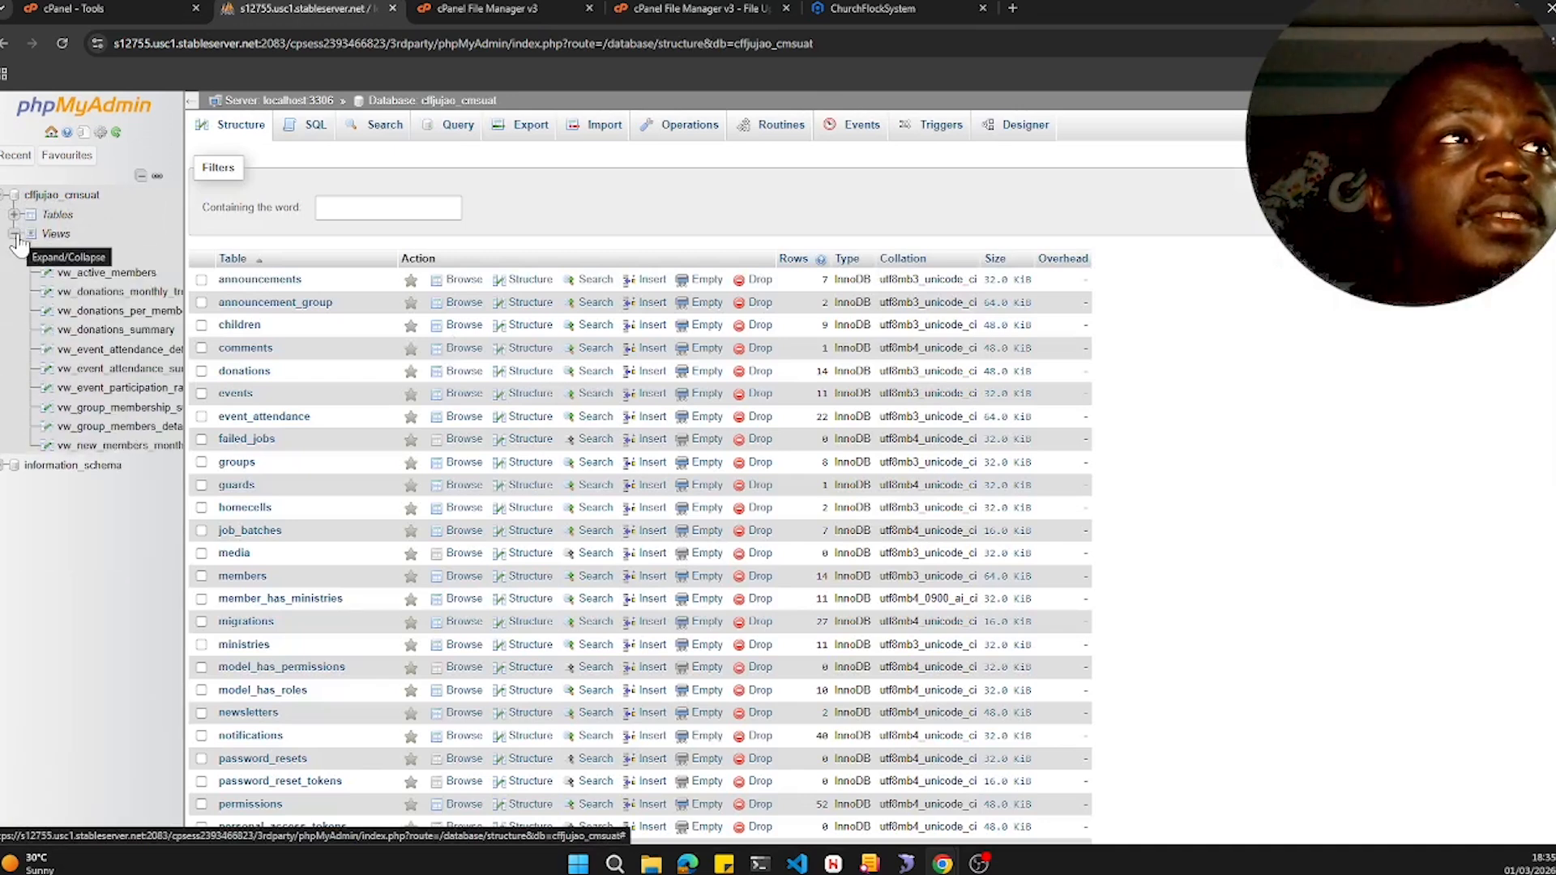
left_click(15, 235)
left_click(60, 197)
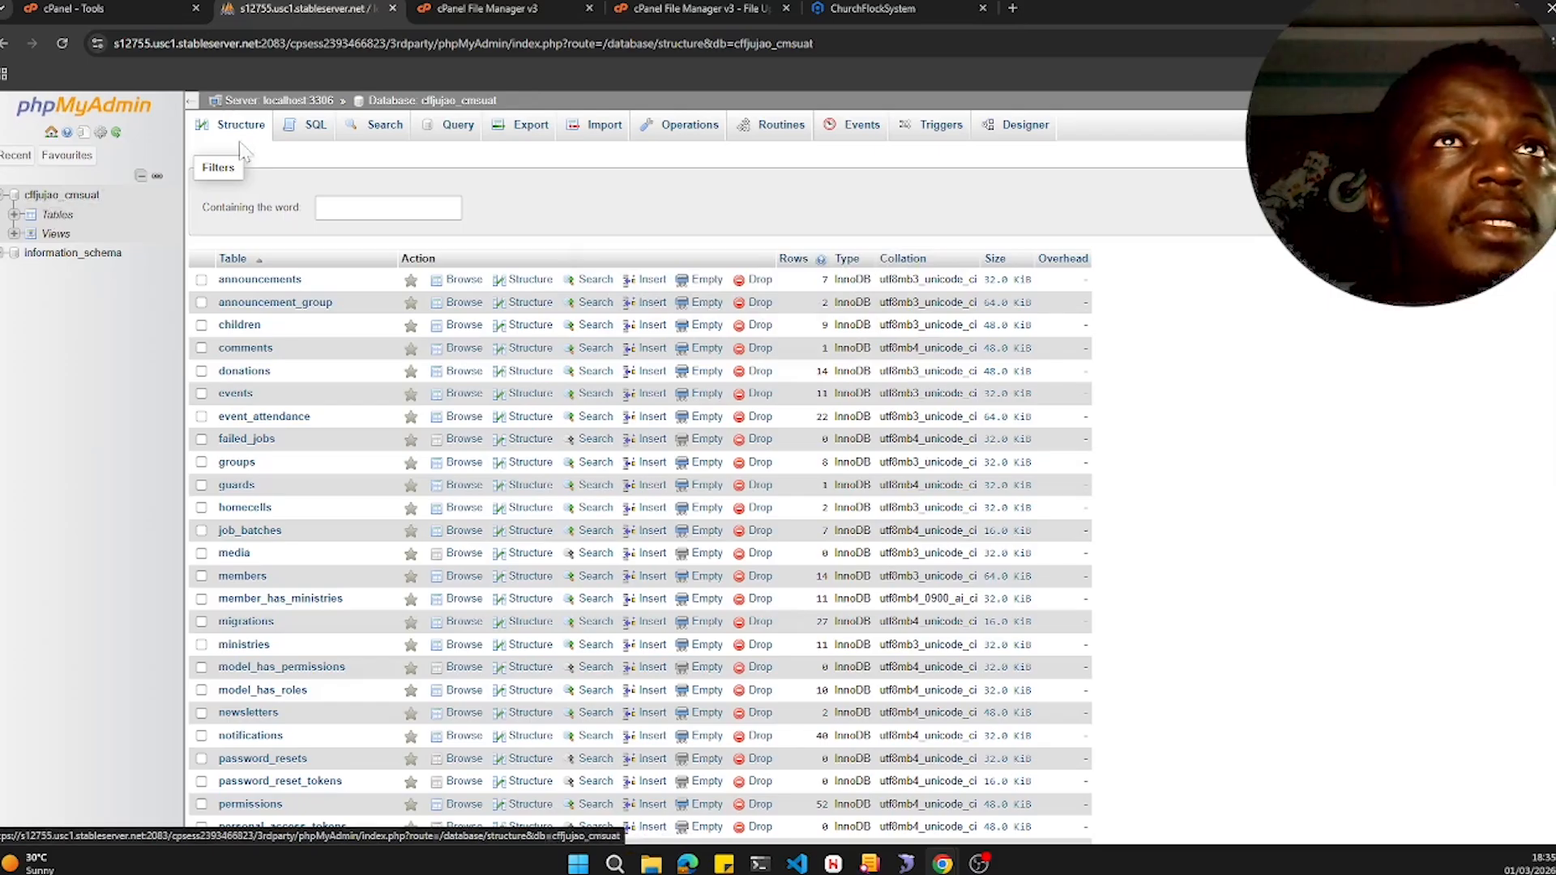
left_click(519, 131)
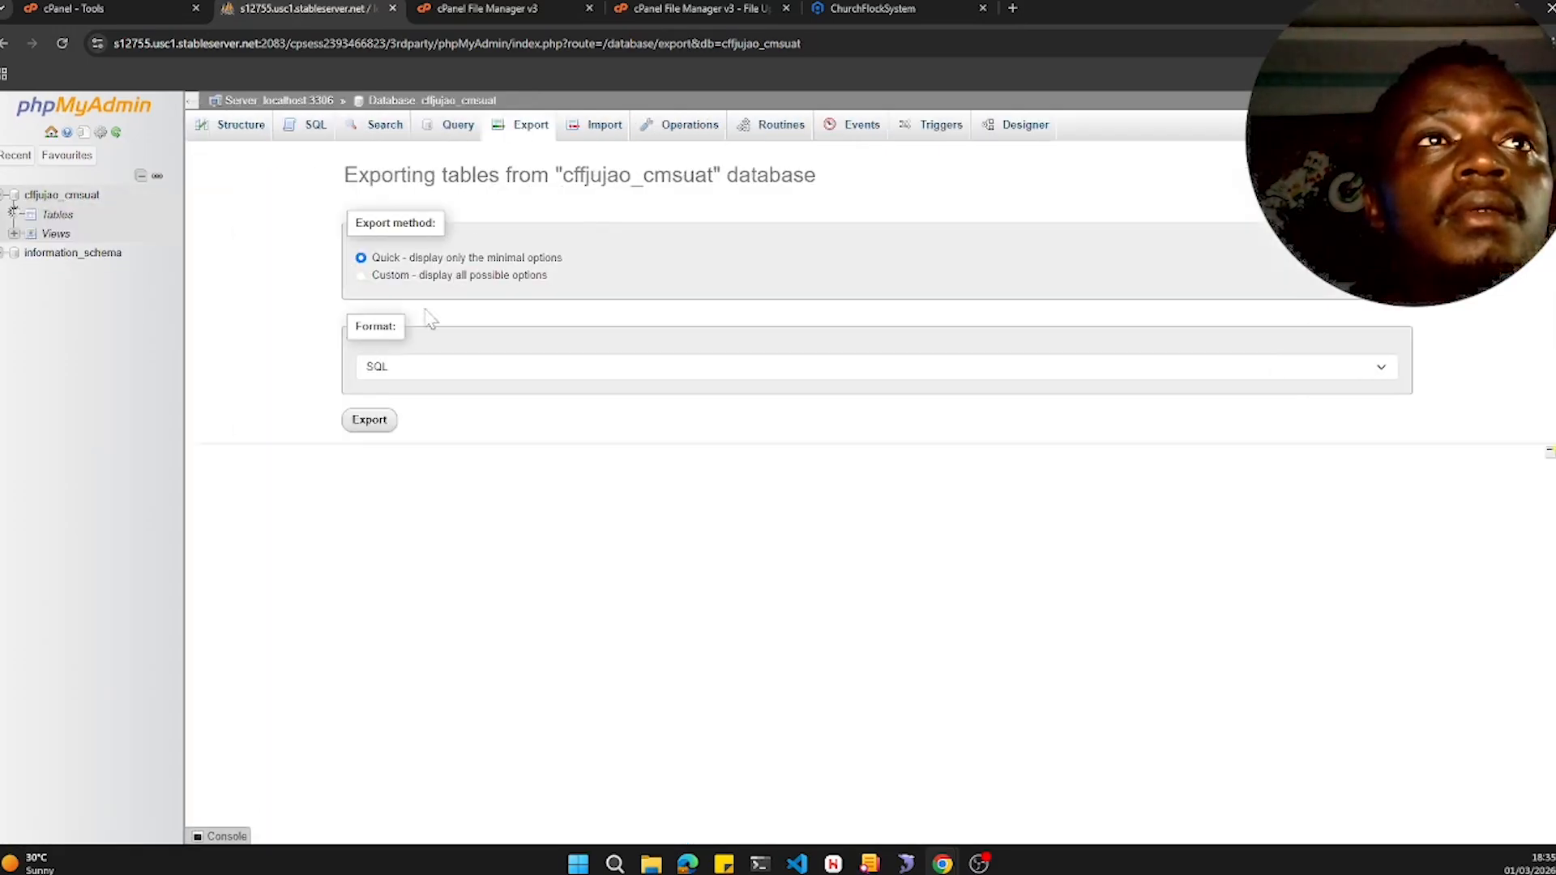
left_click(379, 426)
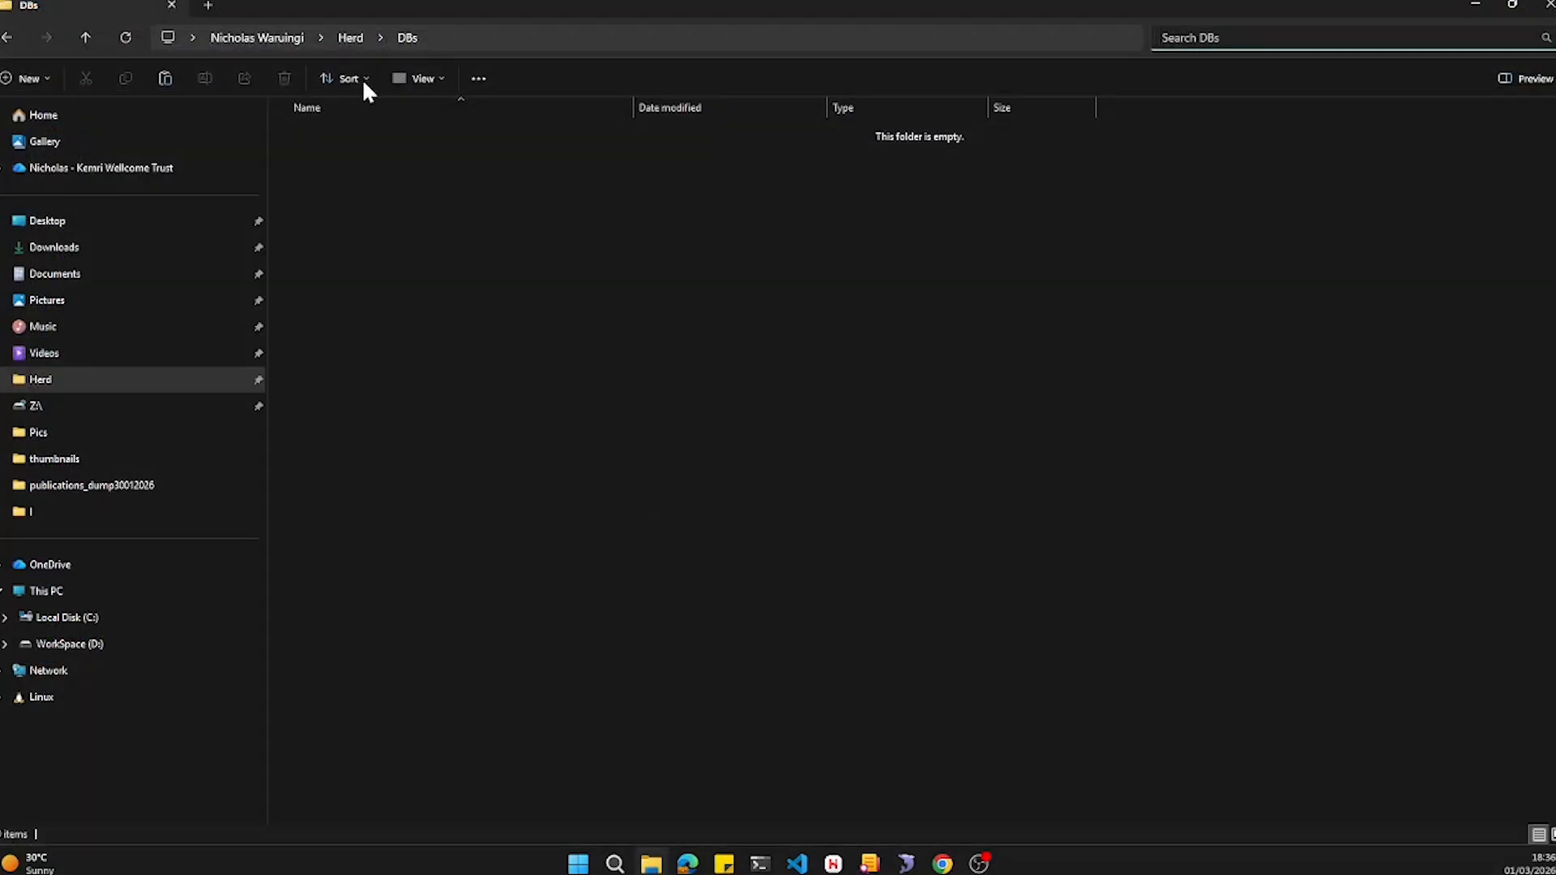
- Paste the exported SQL file into the local Herd DBs folder
left_click(347, 37)
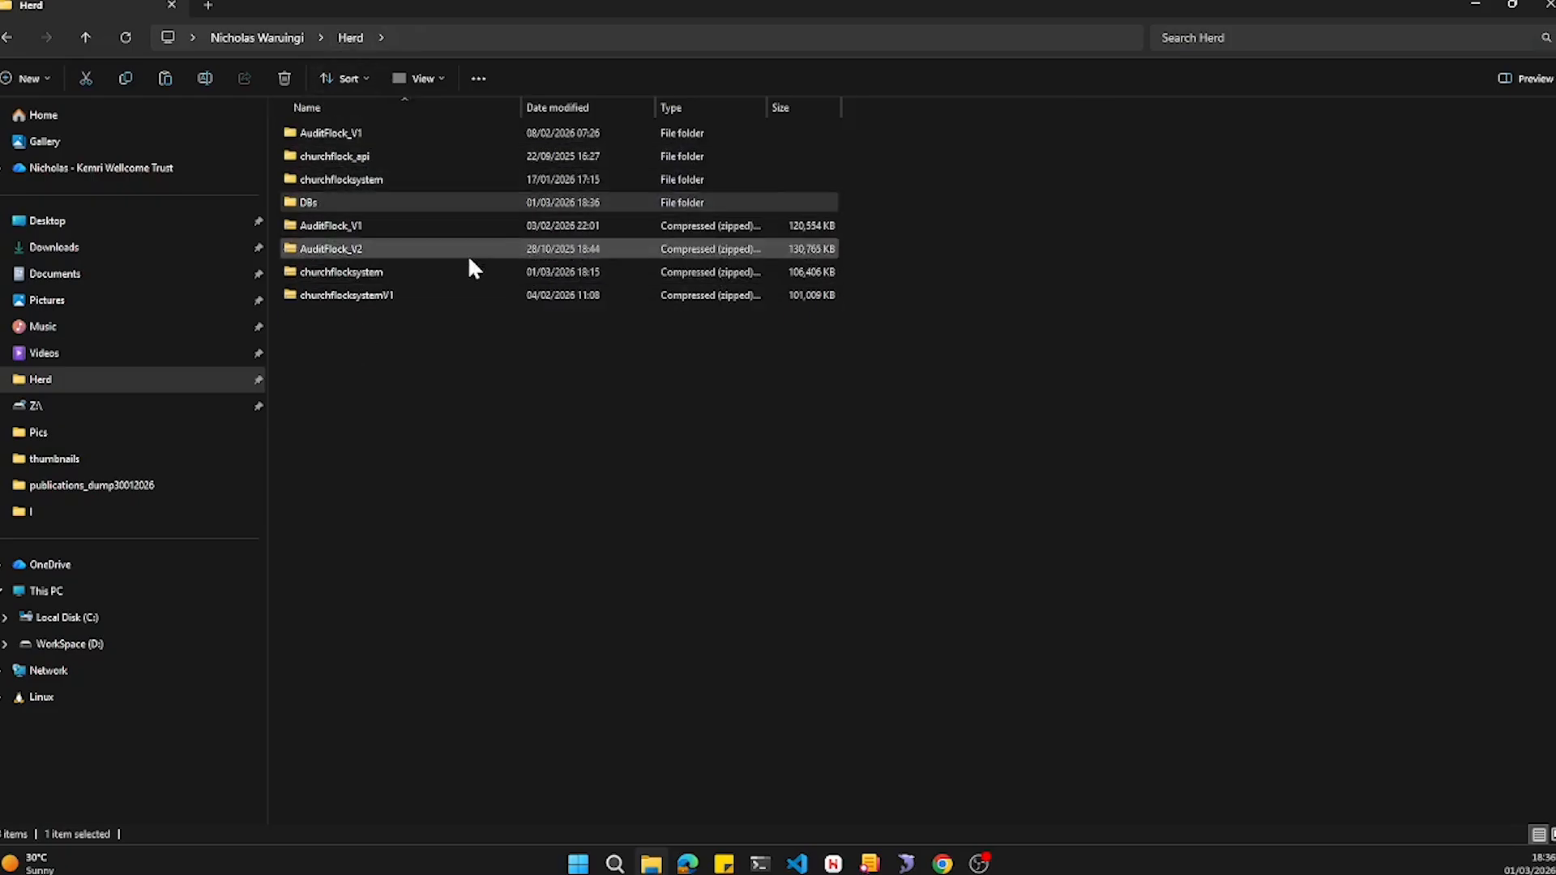
left_click(334, 209)
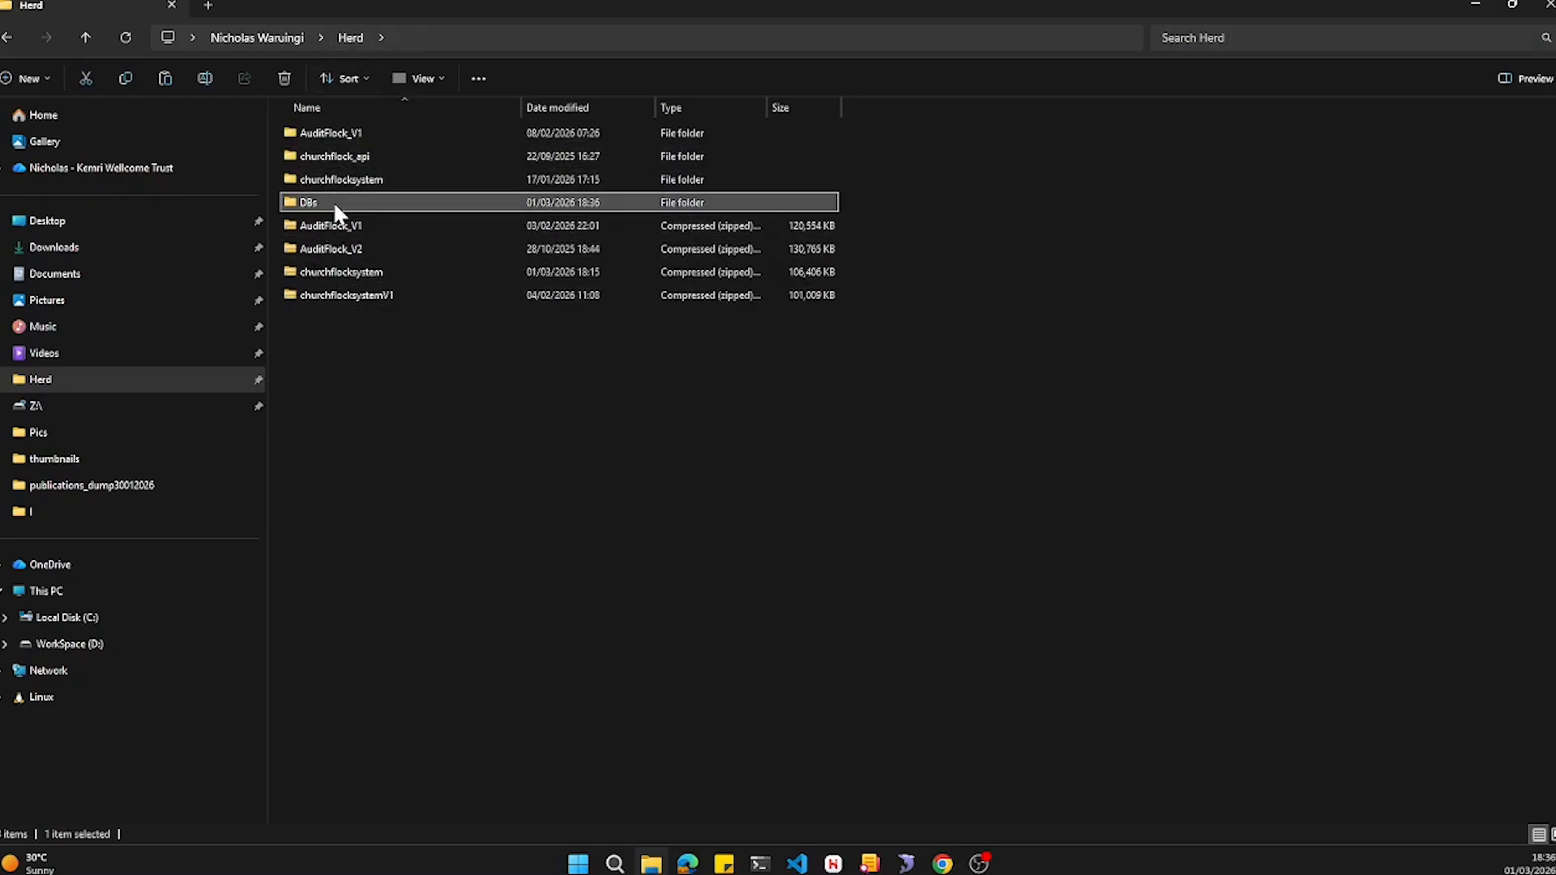
double_click(334, 210)
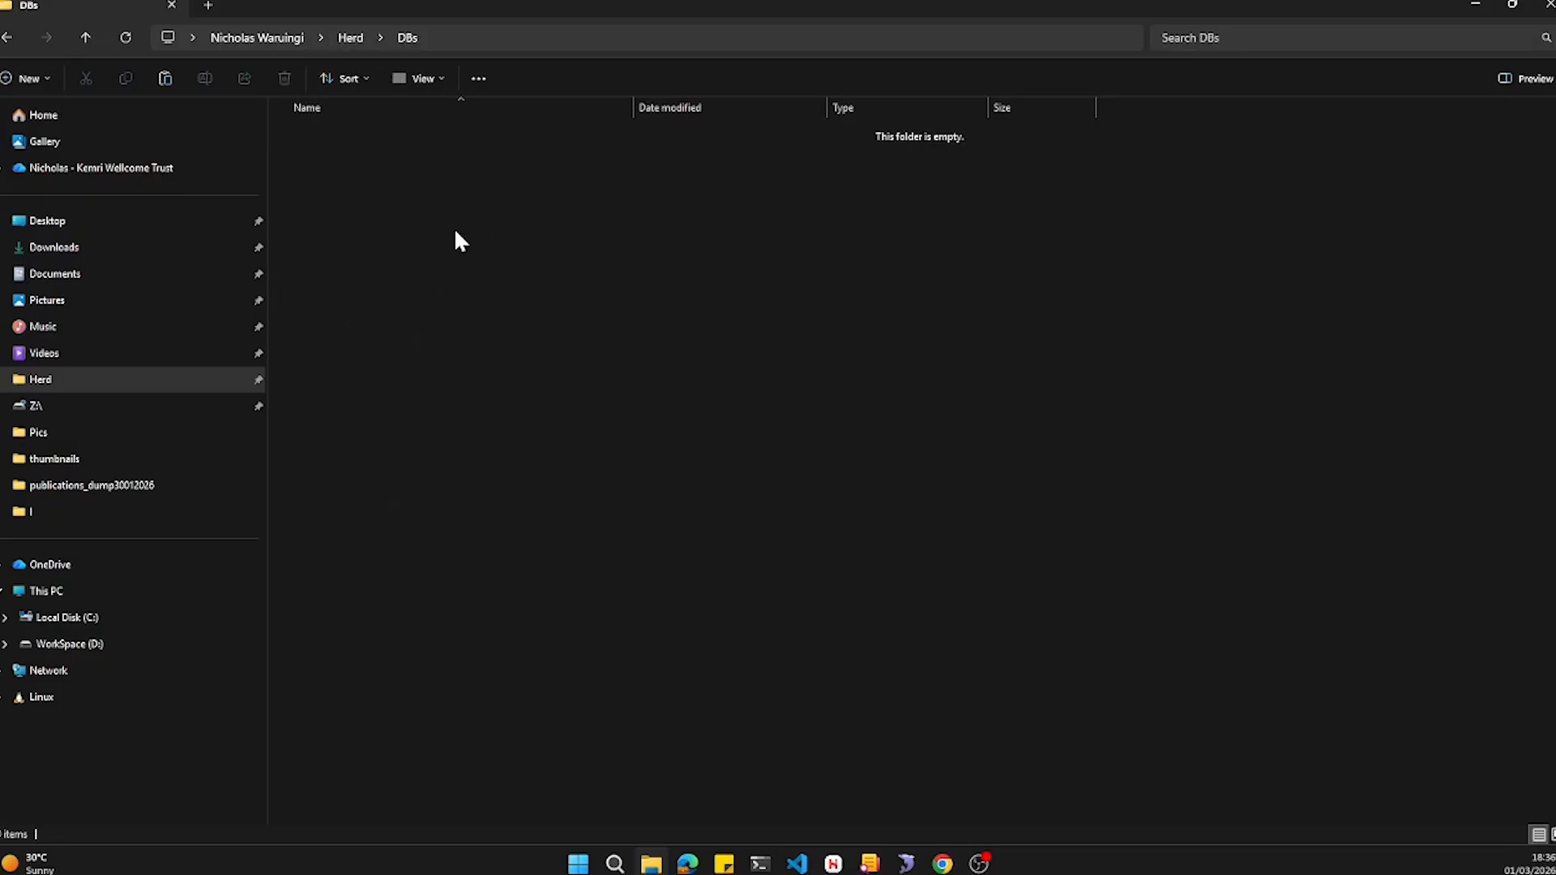
key("ctrl+v")
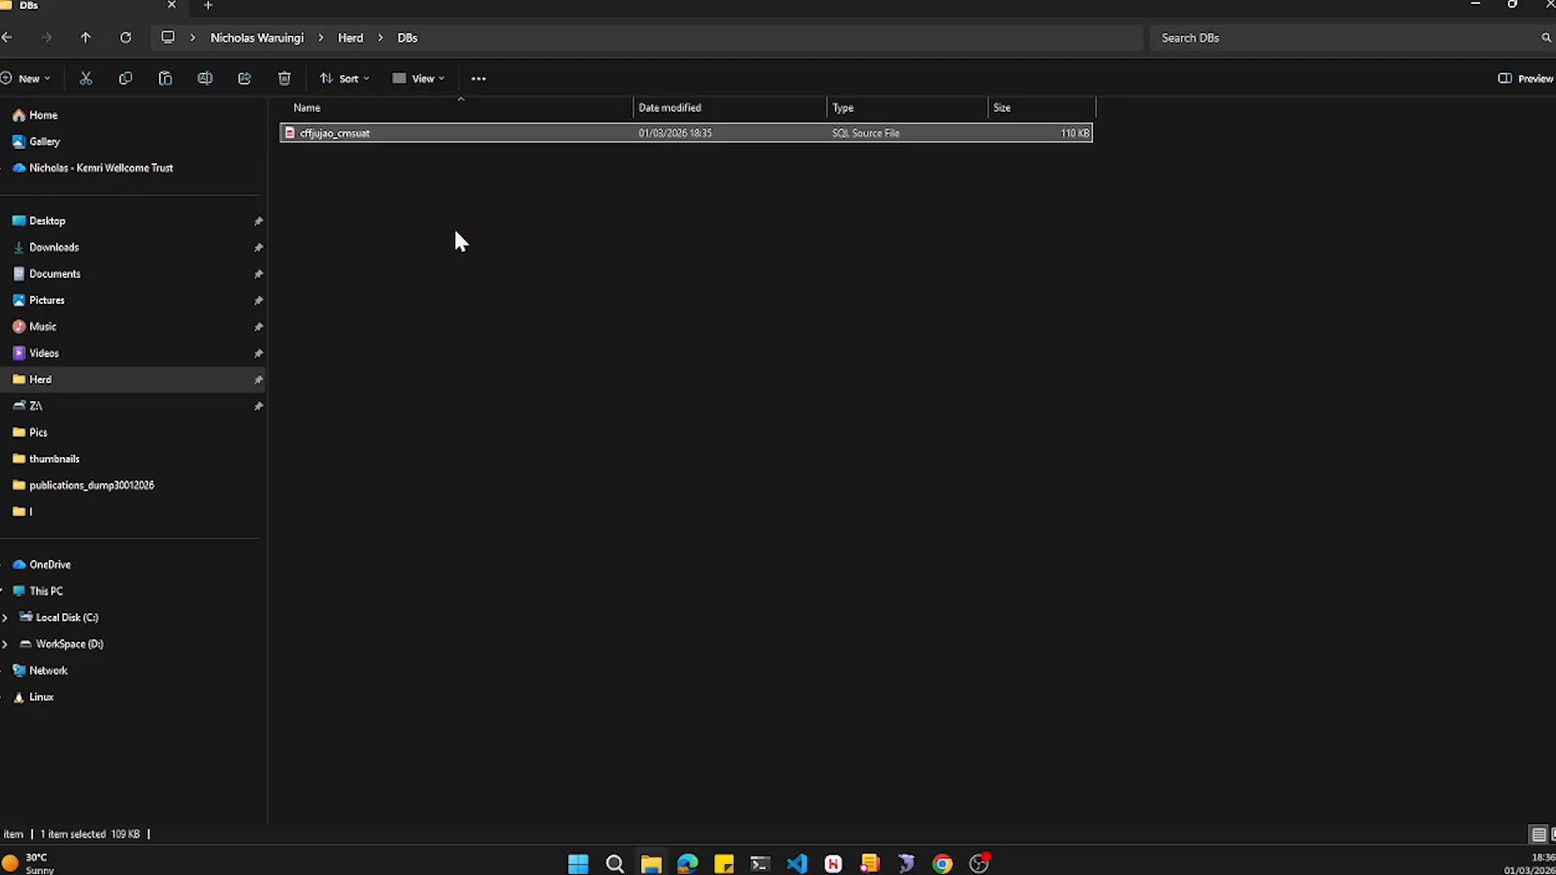
- Rename the SQL file as cffjujao_cmsuatV1 and return to the Herd folder
left_click(361, 135)
left_click(371, 134)
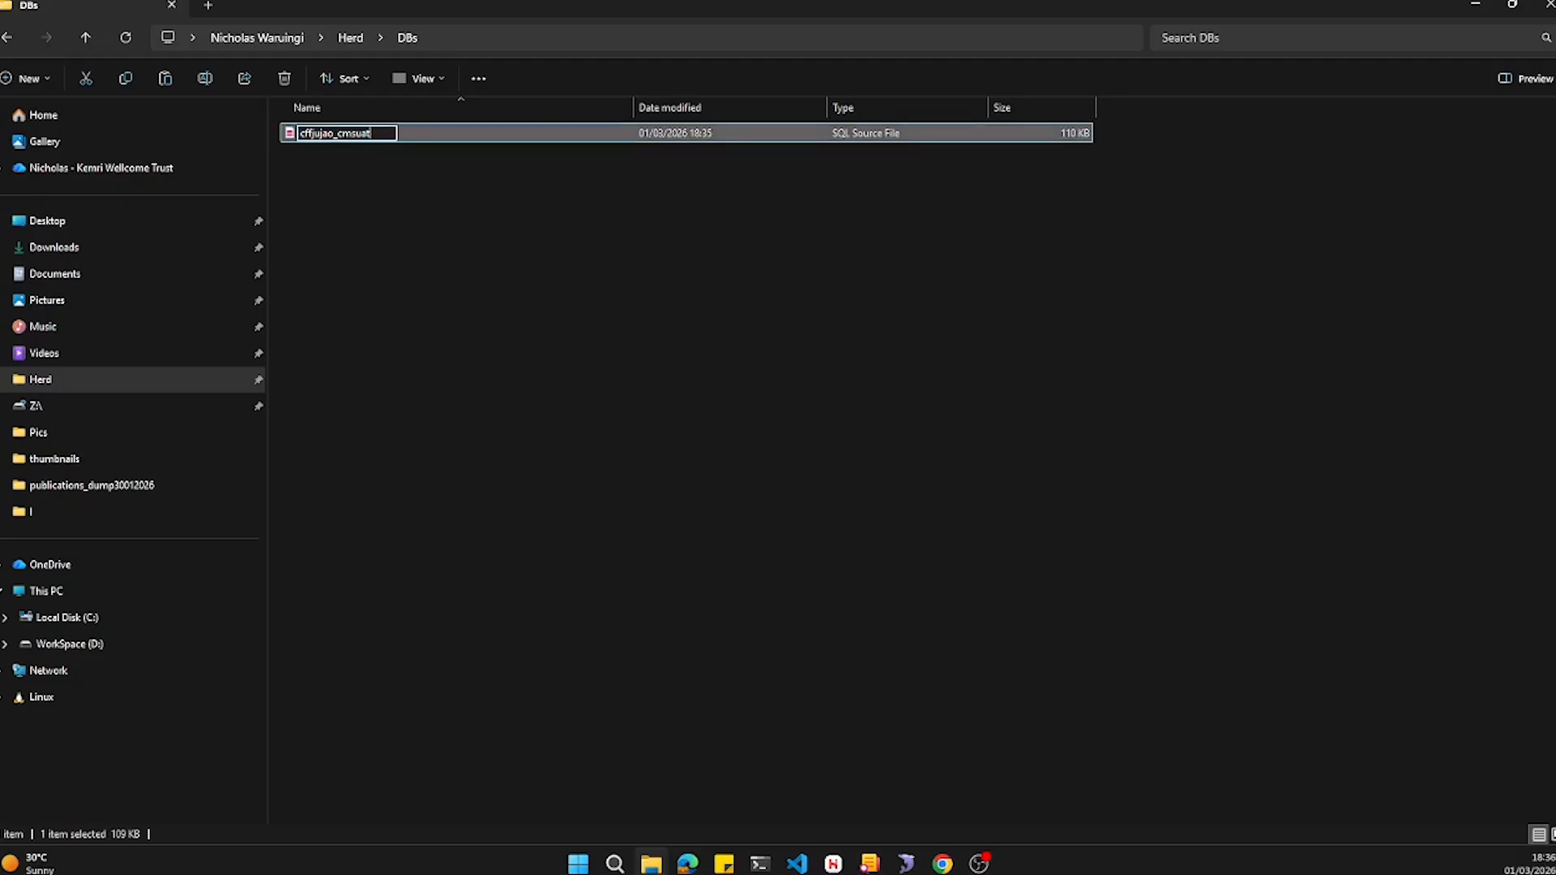
type("V1")
key("Return")
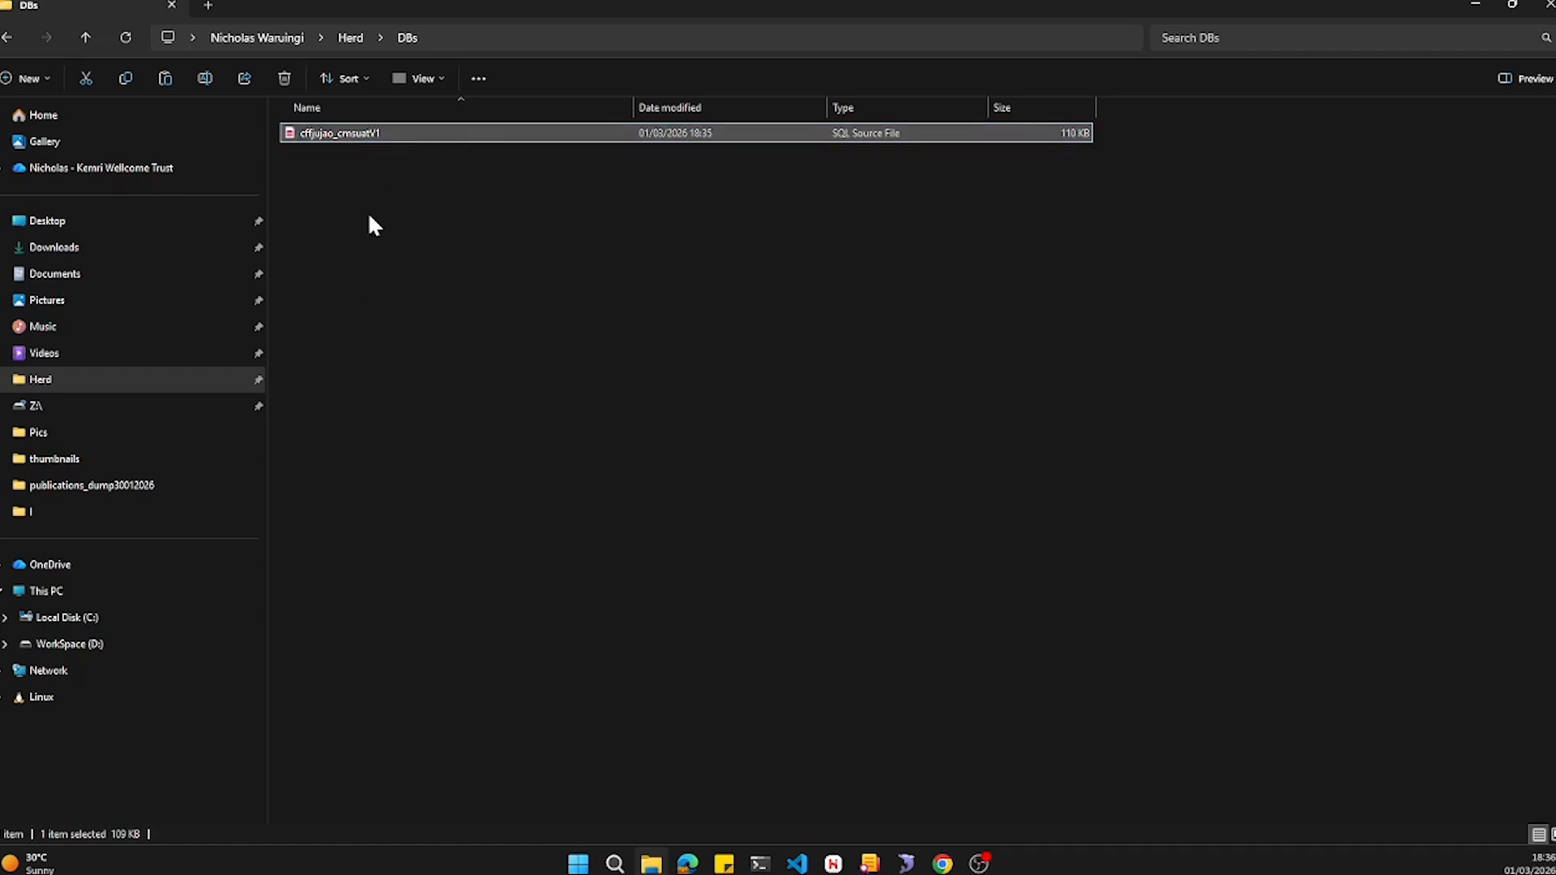
left_click(360, 39)
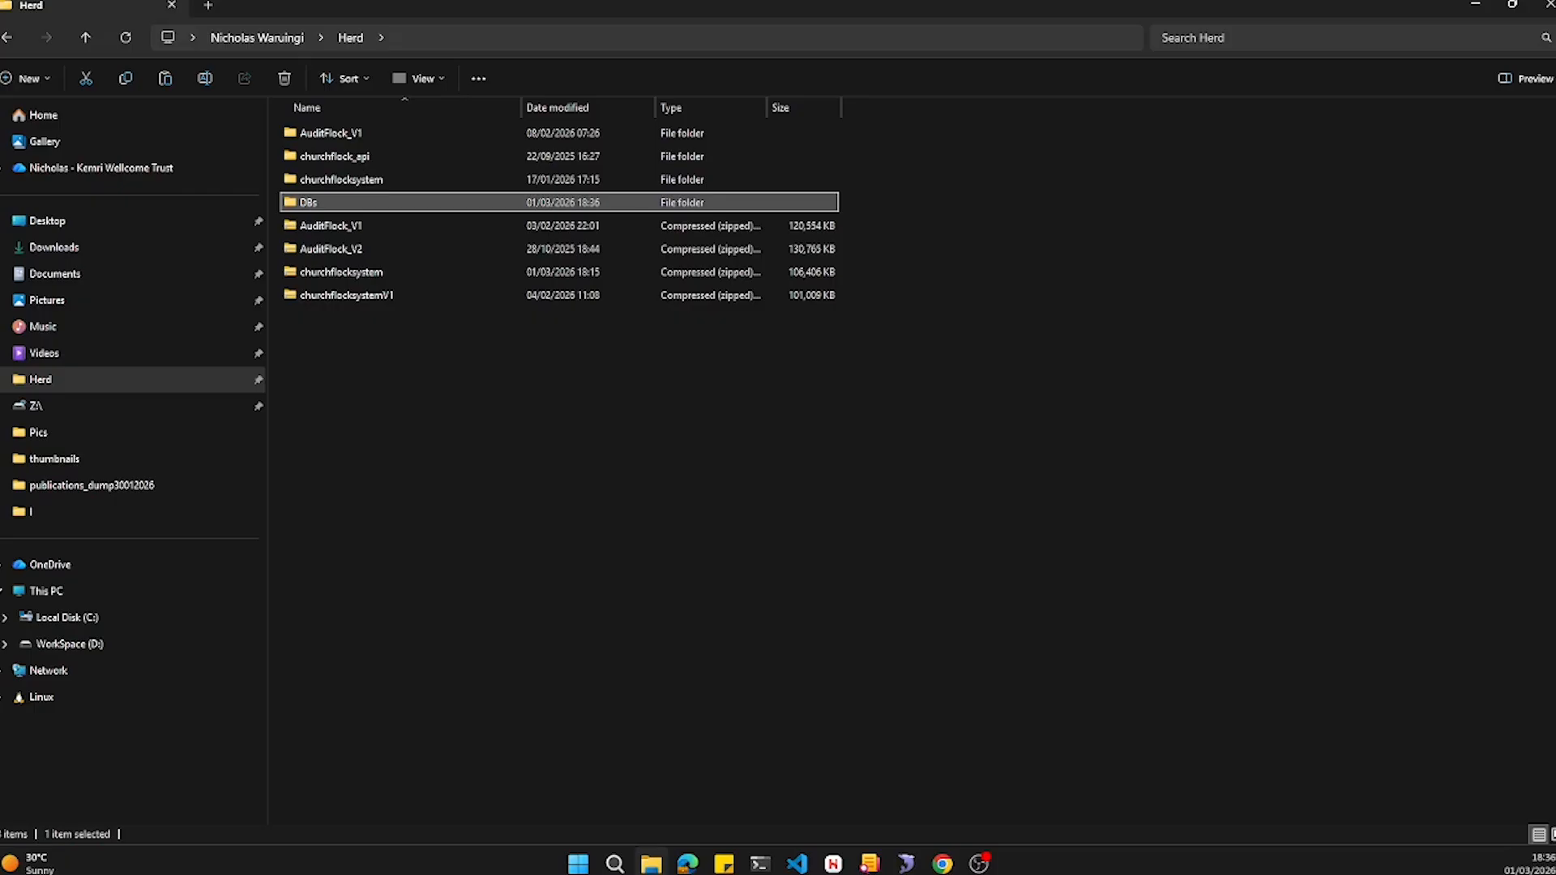
- In SQLyog, start a SQL dump backup of the local churchflocksystem database with structure and data
left_click(906, 864)
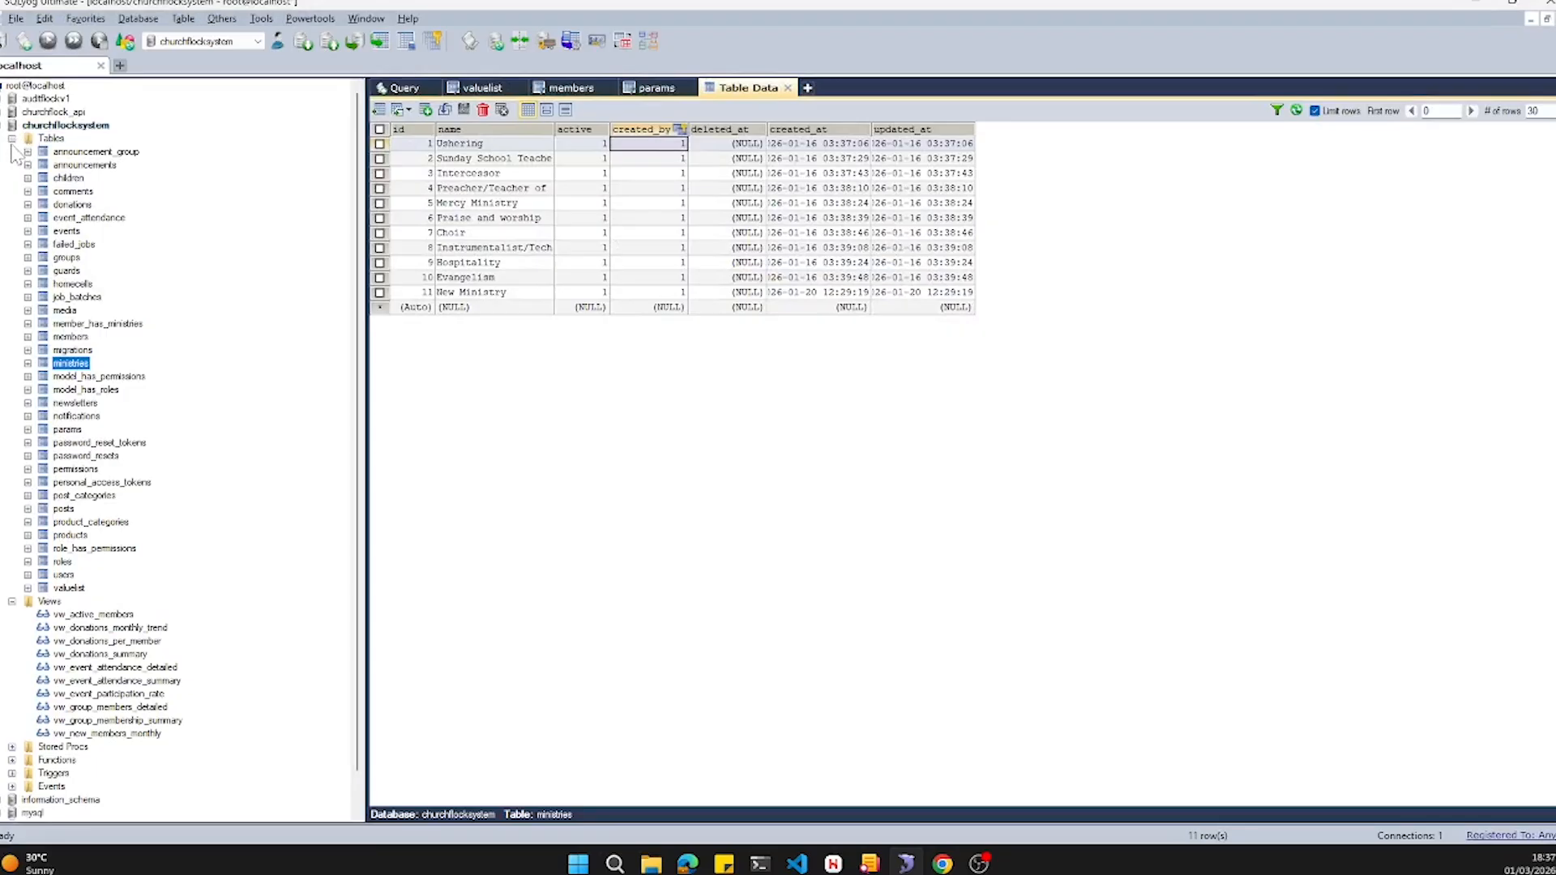
left_click(12, 138)
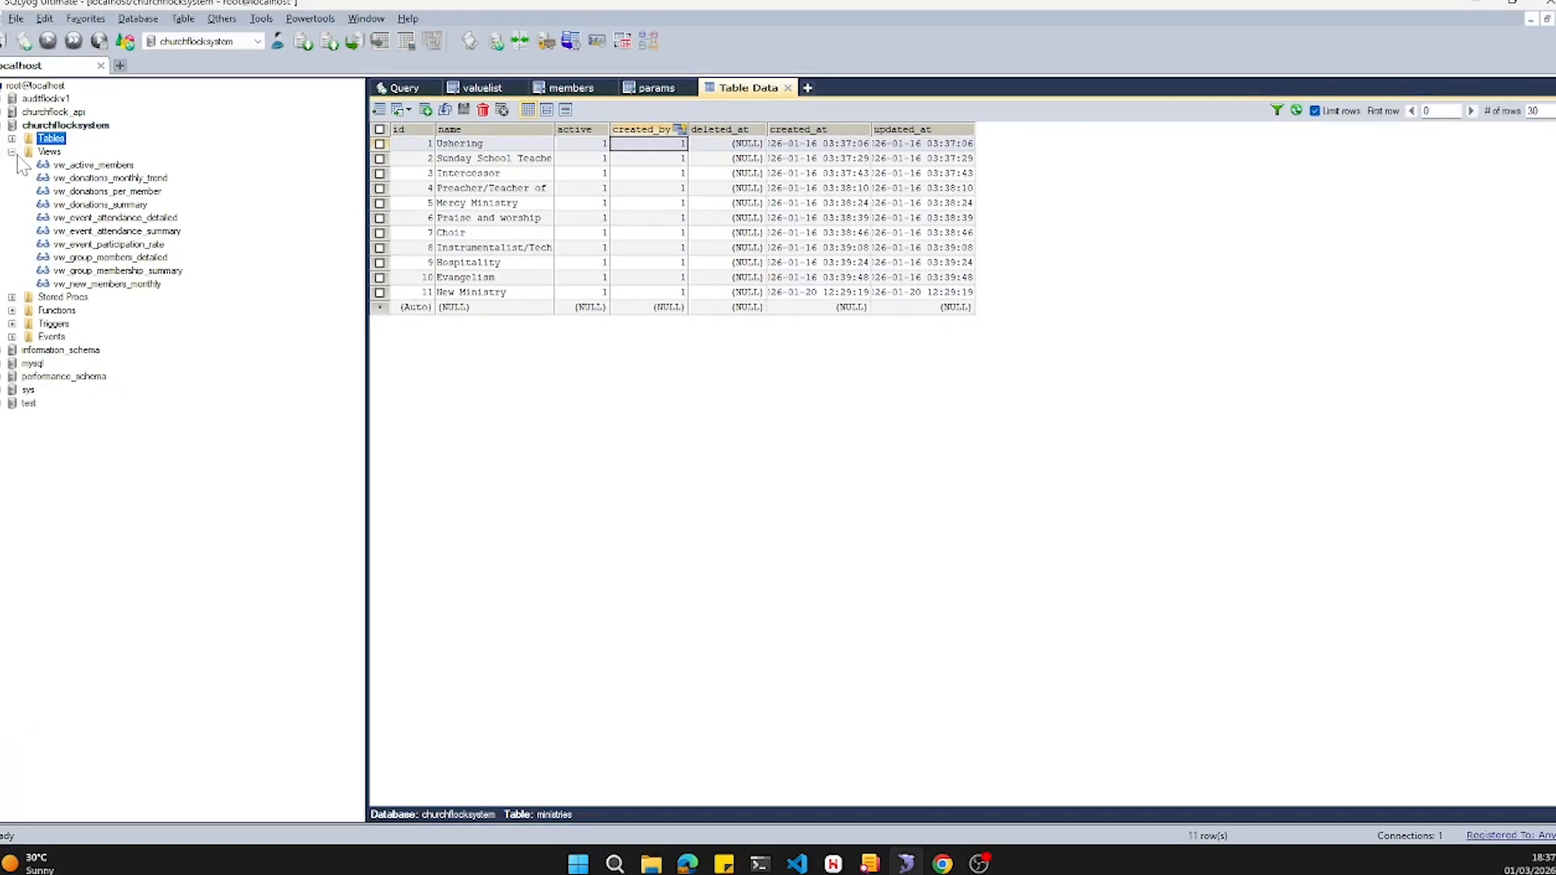
left_click(12, 152)
left_click(75, 127)
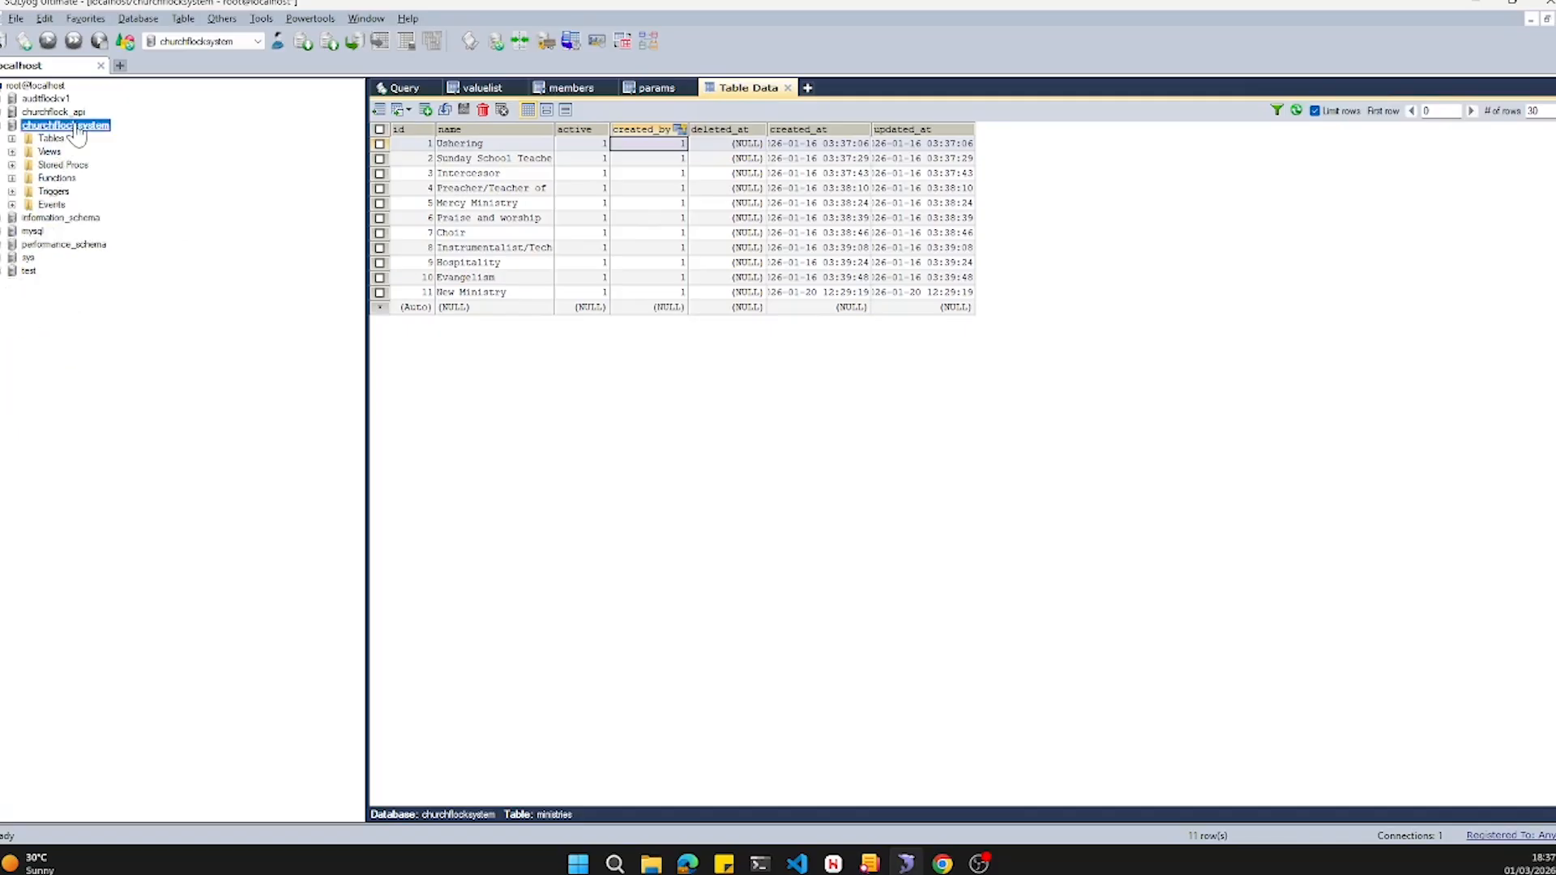
right_click(76, 132)
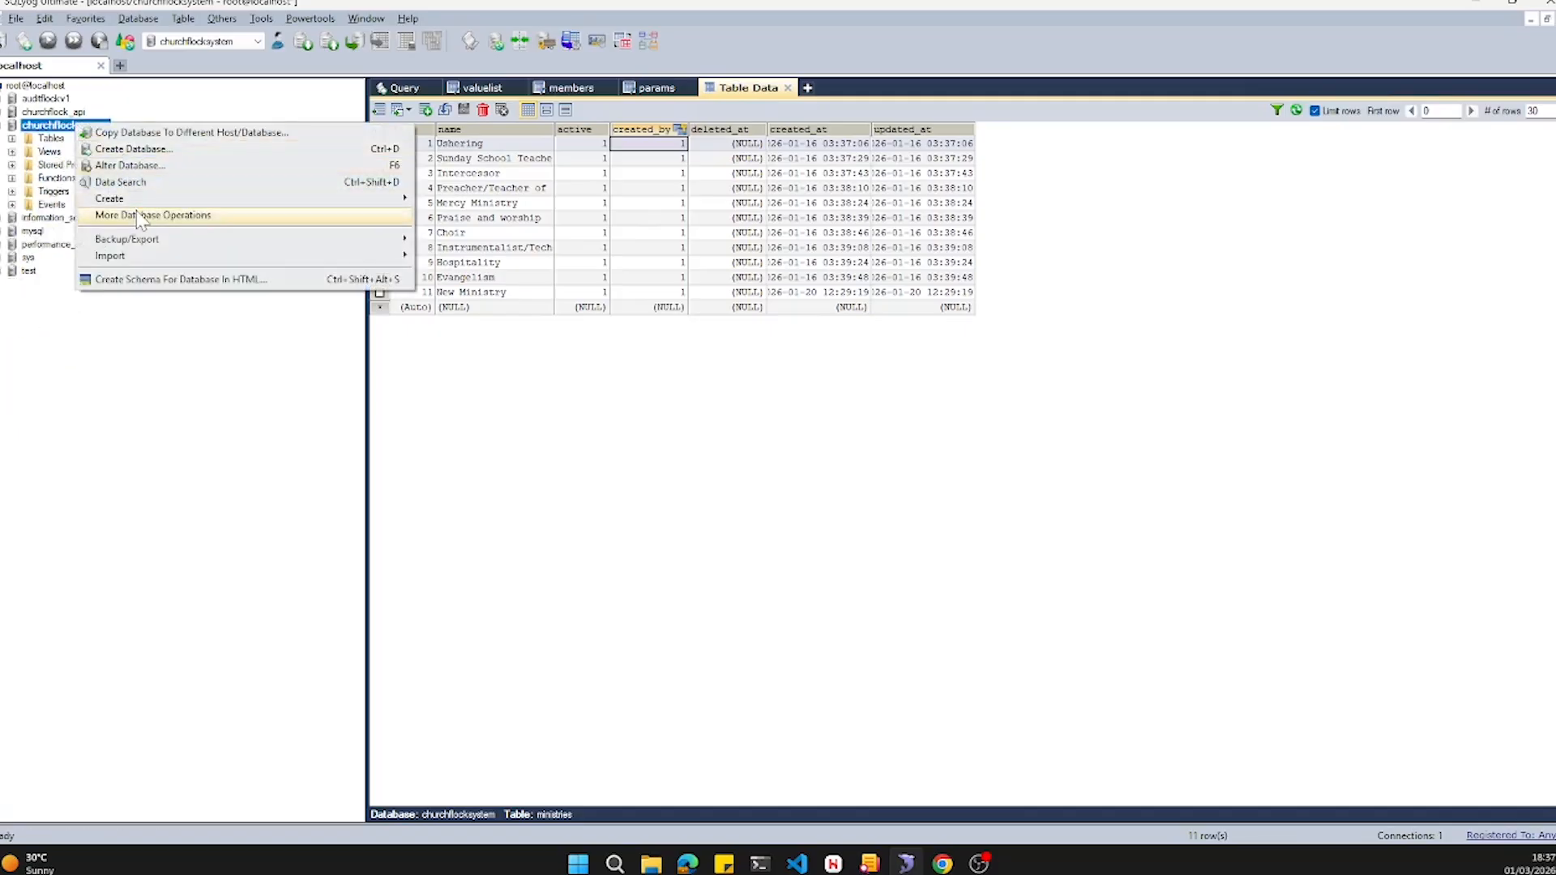
mouse_move(142, 219)
mouse_move(159, 249)
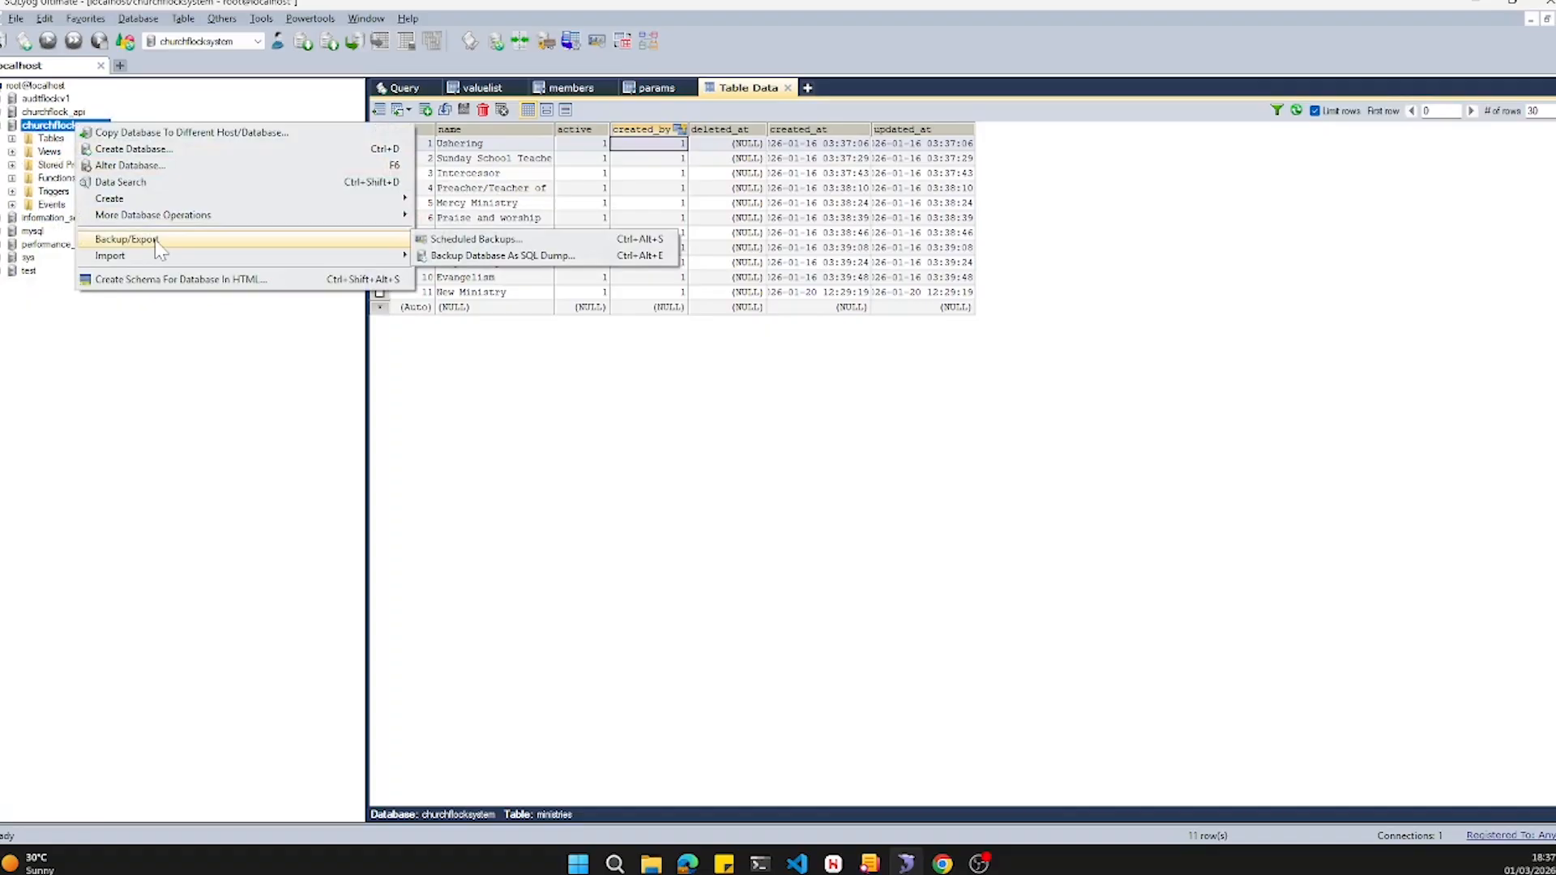
left_click(485, 256)
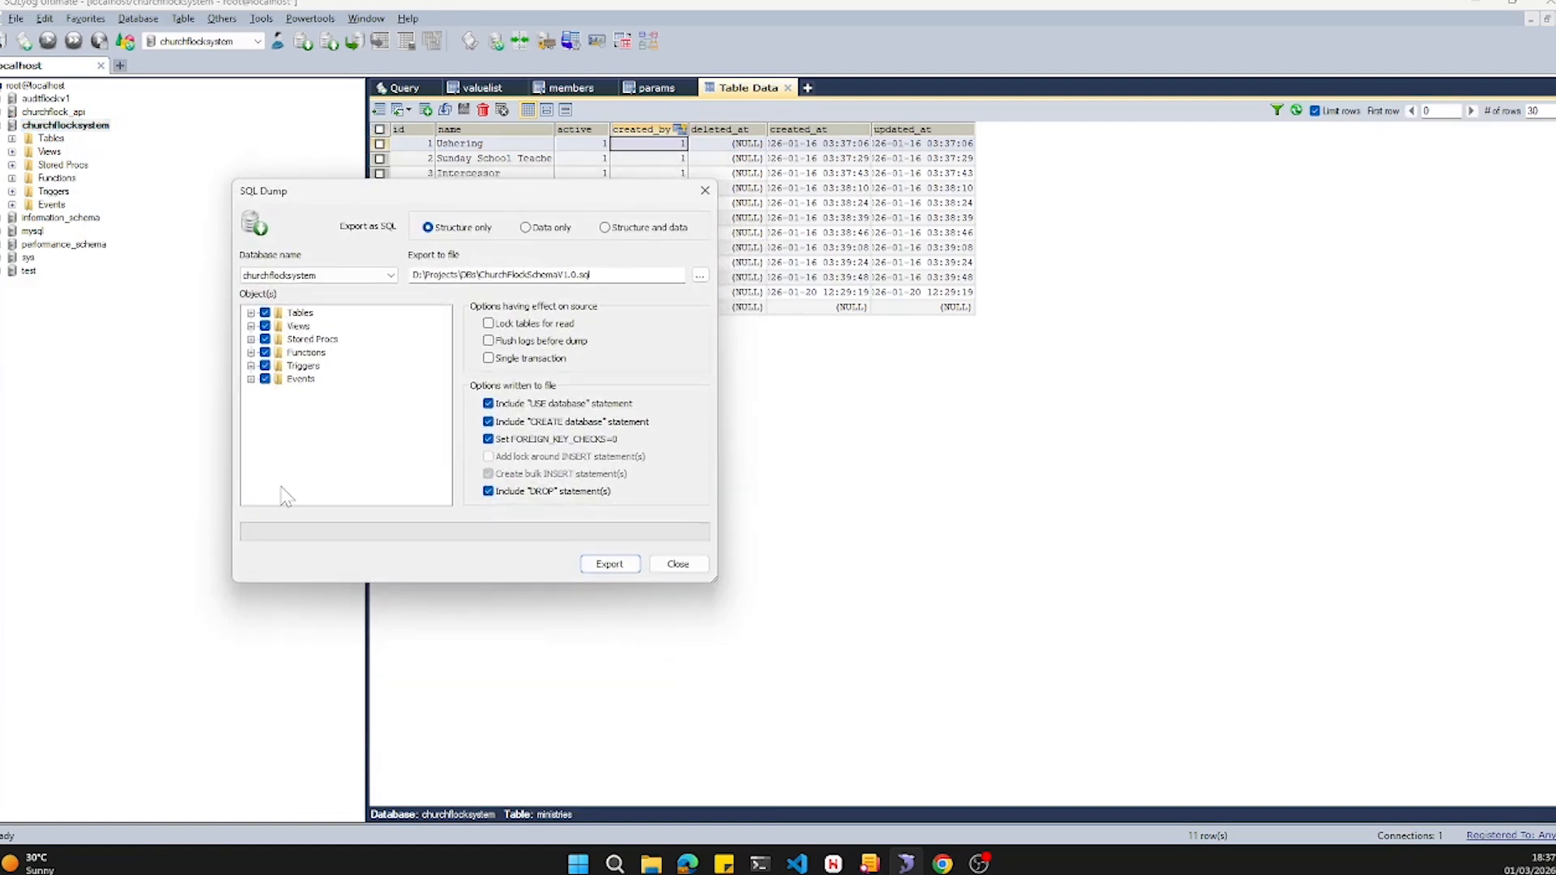
left_click(606, 229)
left_click(608, 229)
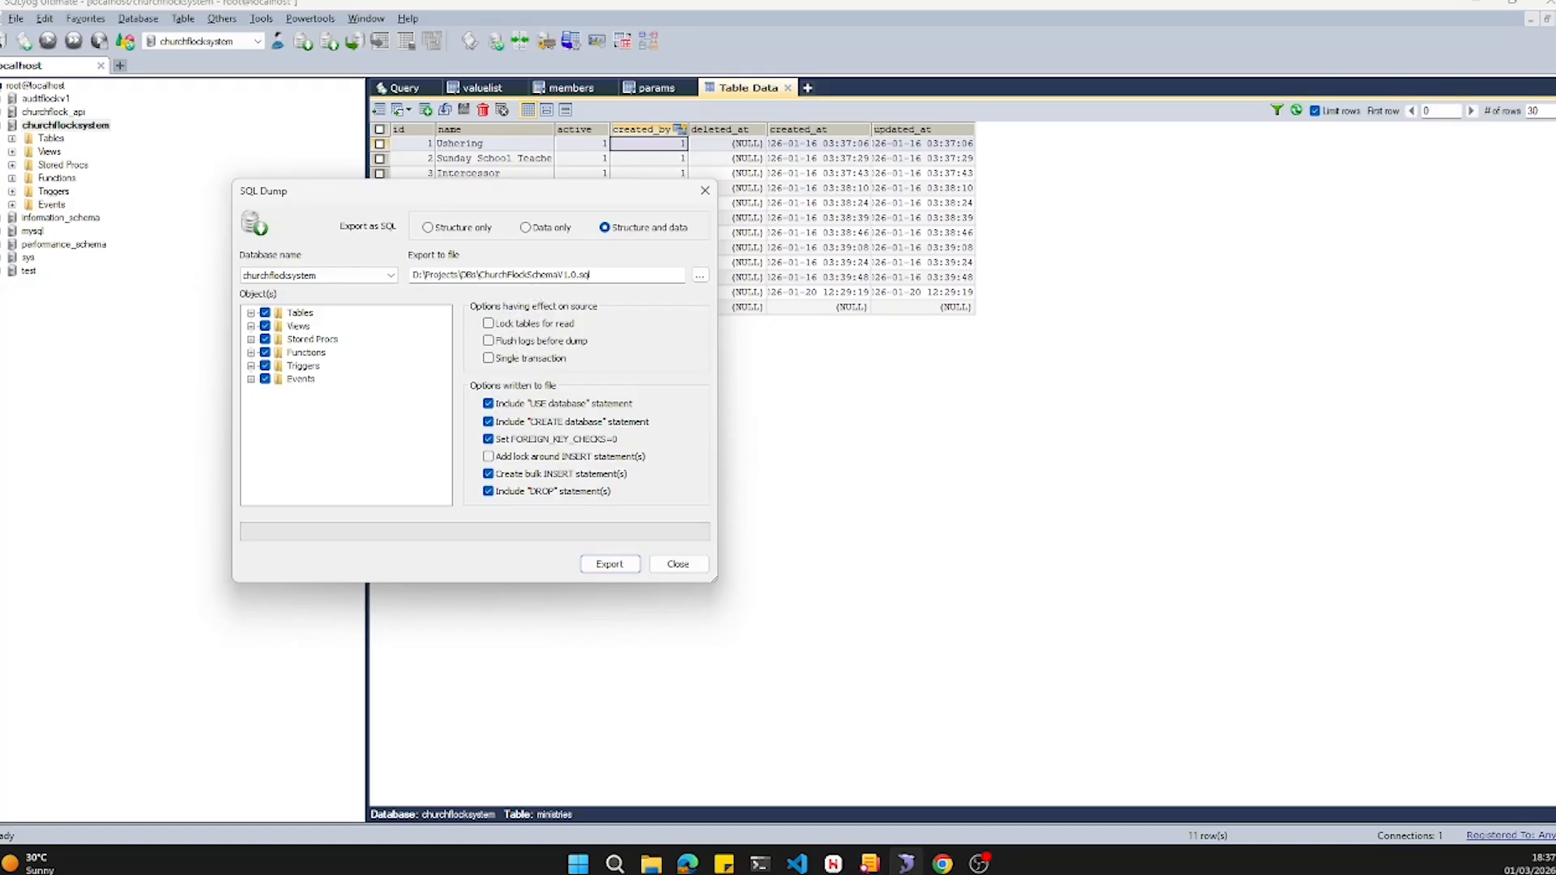
- Export the dump to ChurchFlockDBDumpV2.0.sql without the USE database statement, then close the dialog
left_click(569, 276)
key("BackSpace")
type("2")
key("Left")
key("Left")
key("Left")
key("BackSpace")
key("BackSpace")
key("BackSpace")
key("BackSpace")
key("BackSpace")
key("BackSpace")
left_click(489, 404)
left_click(611, 565)
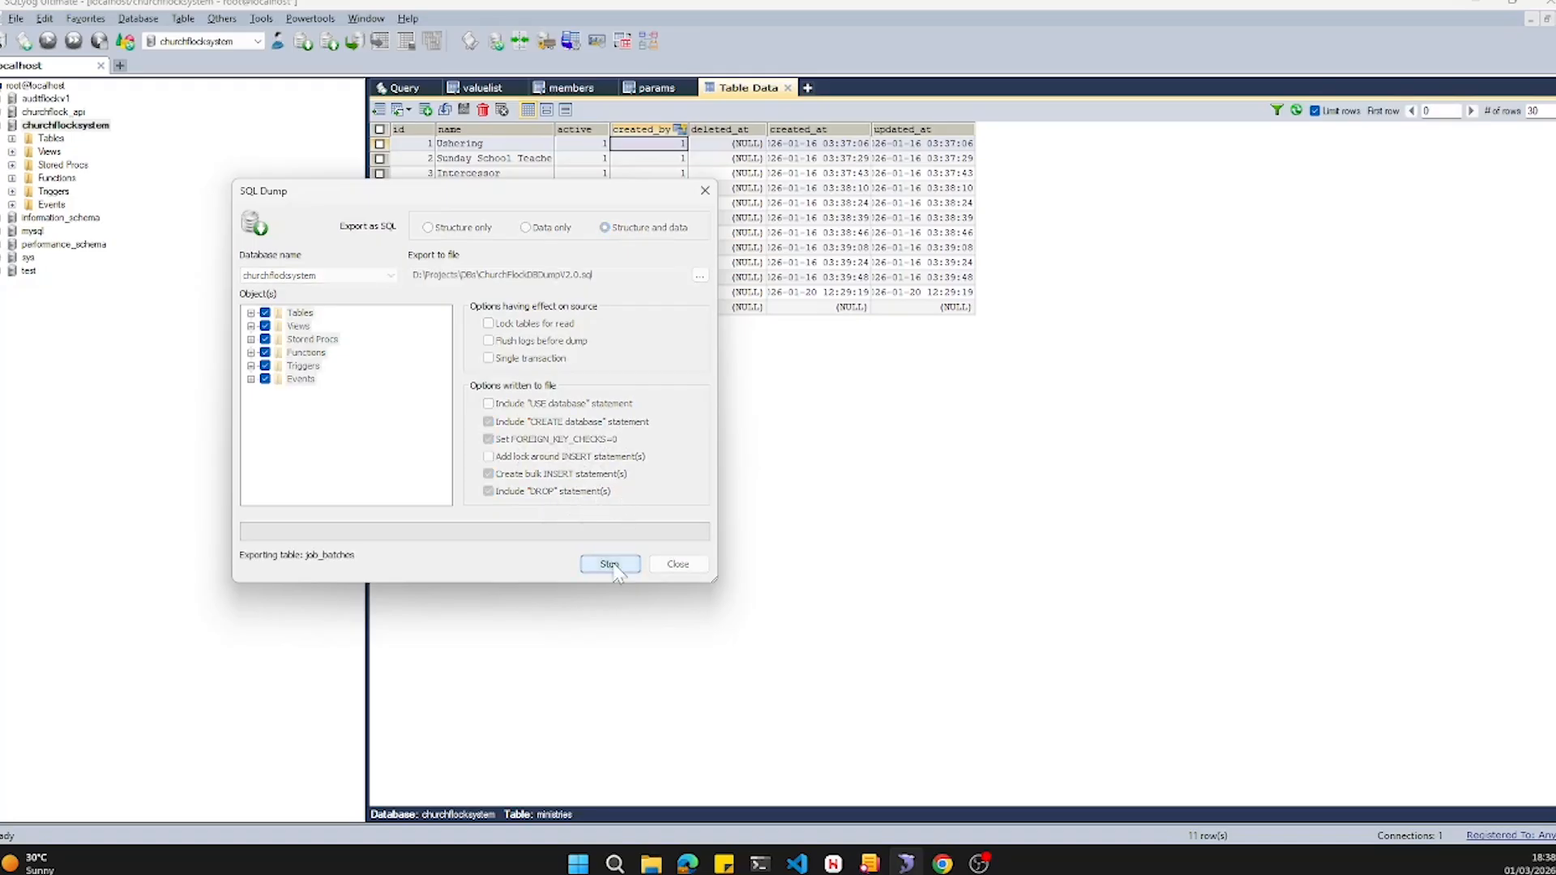
left_click(693, 566)
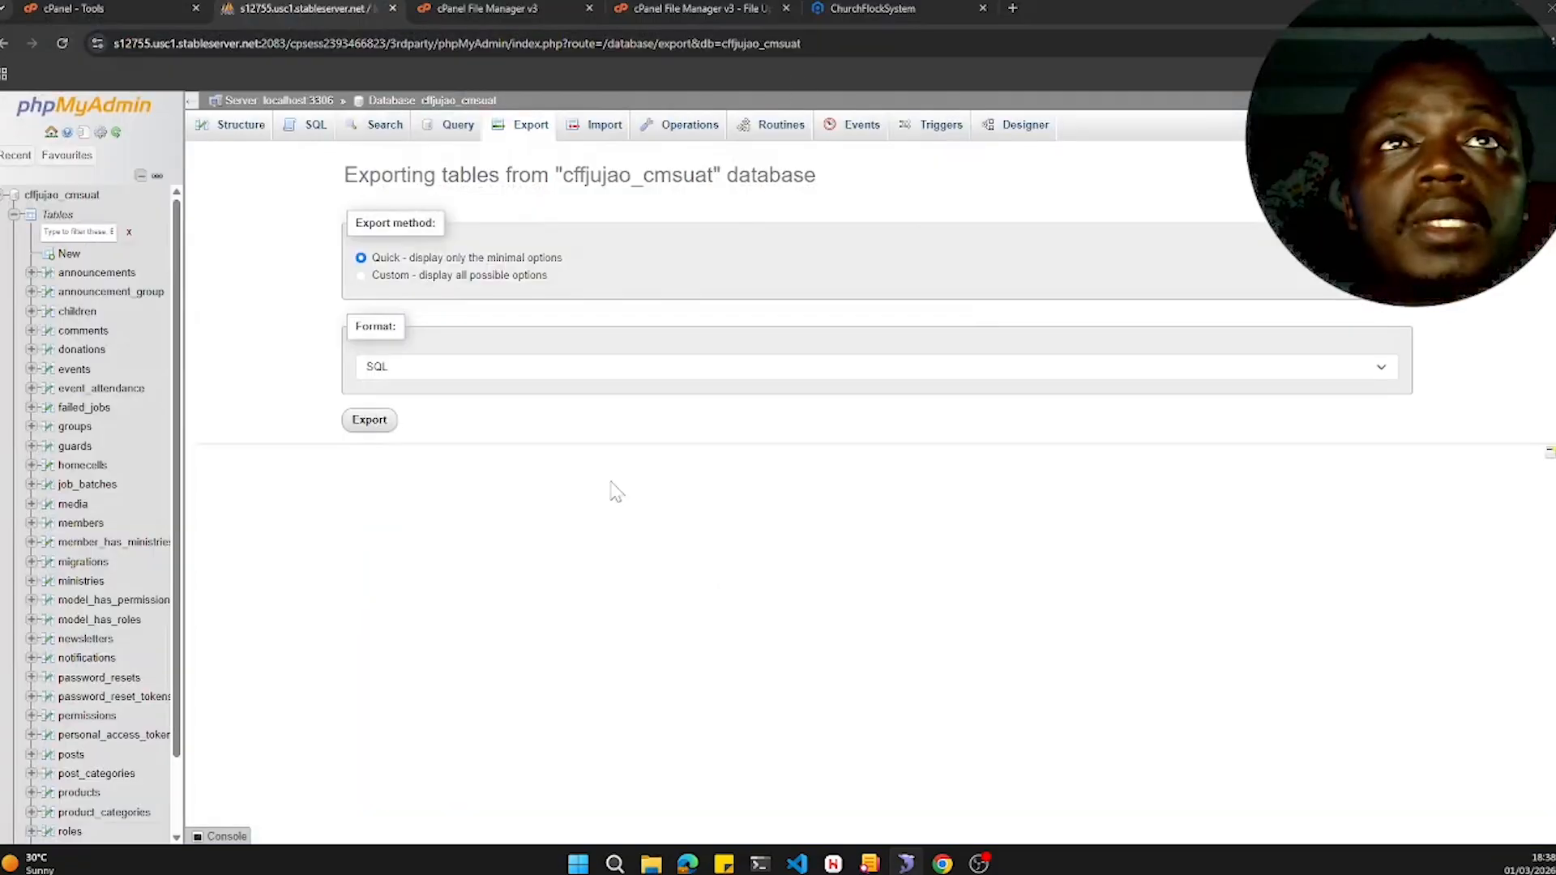
left_click(5, 206)
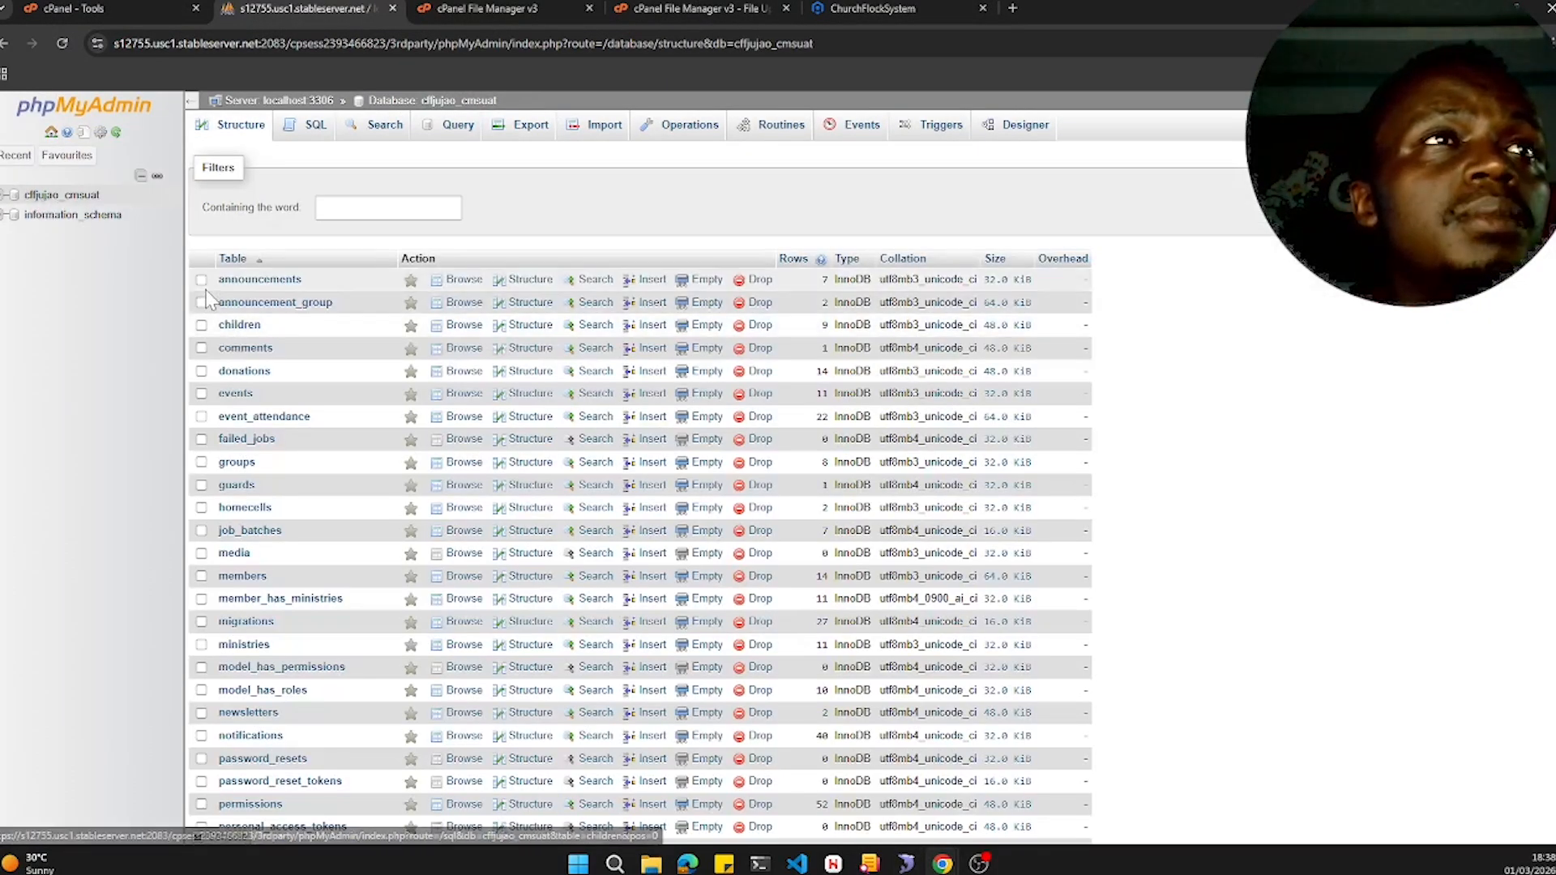
- Select all tables in the cffjujao_cmsuat database for dropping
scroll(328, 572, "down", 8)
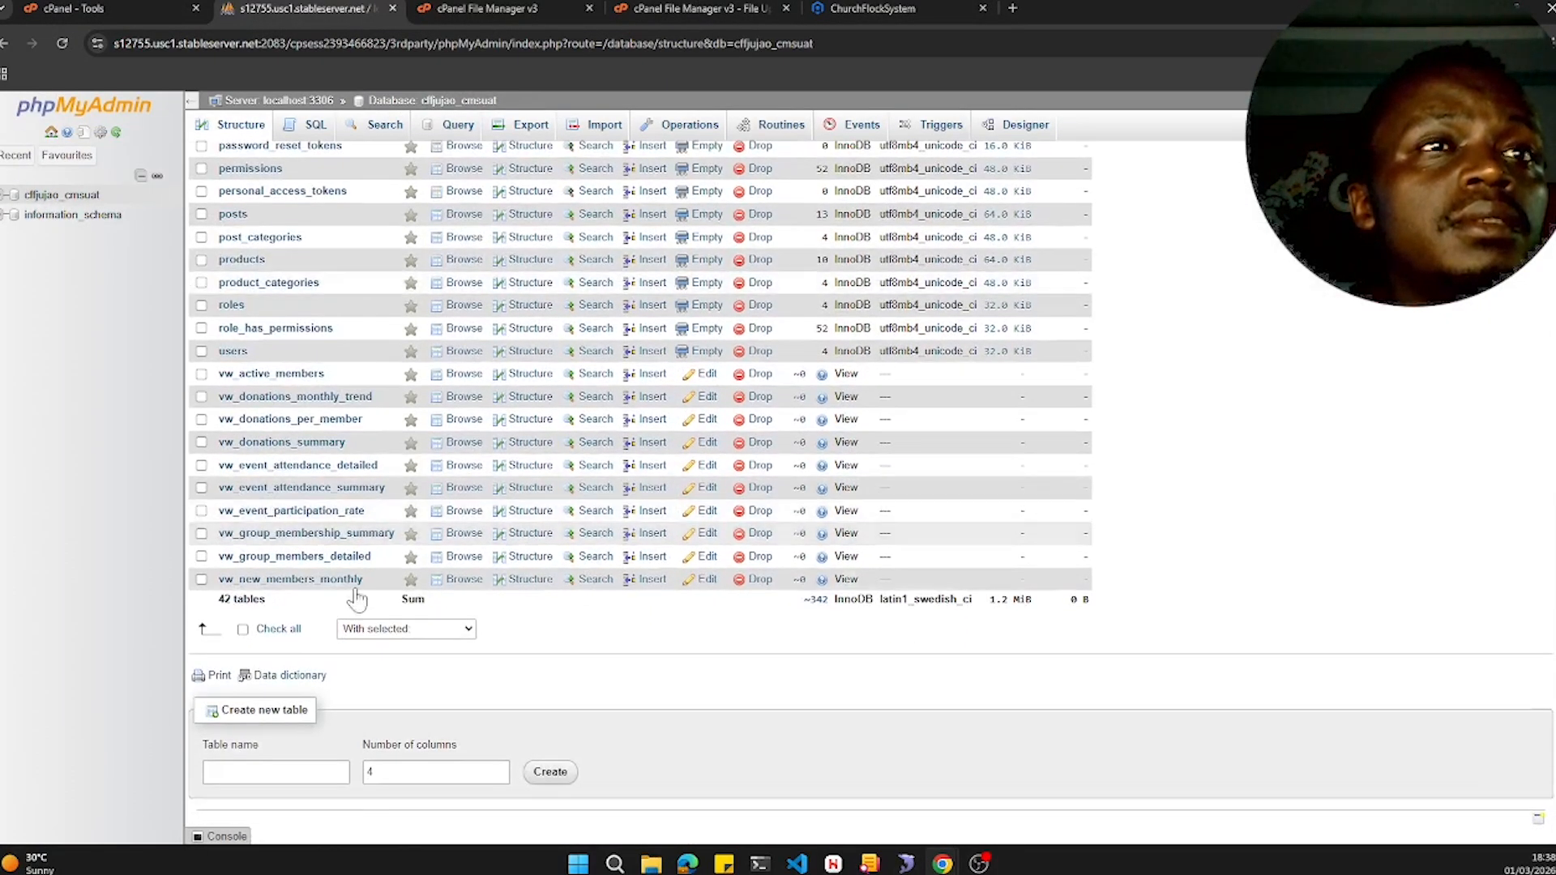
left_click(243, 630)
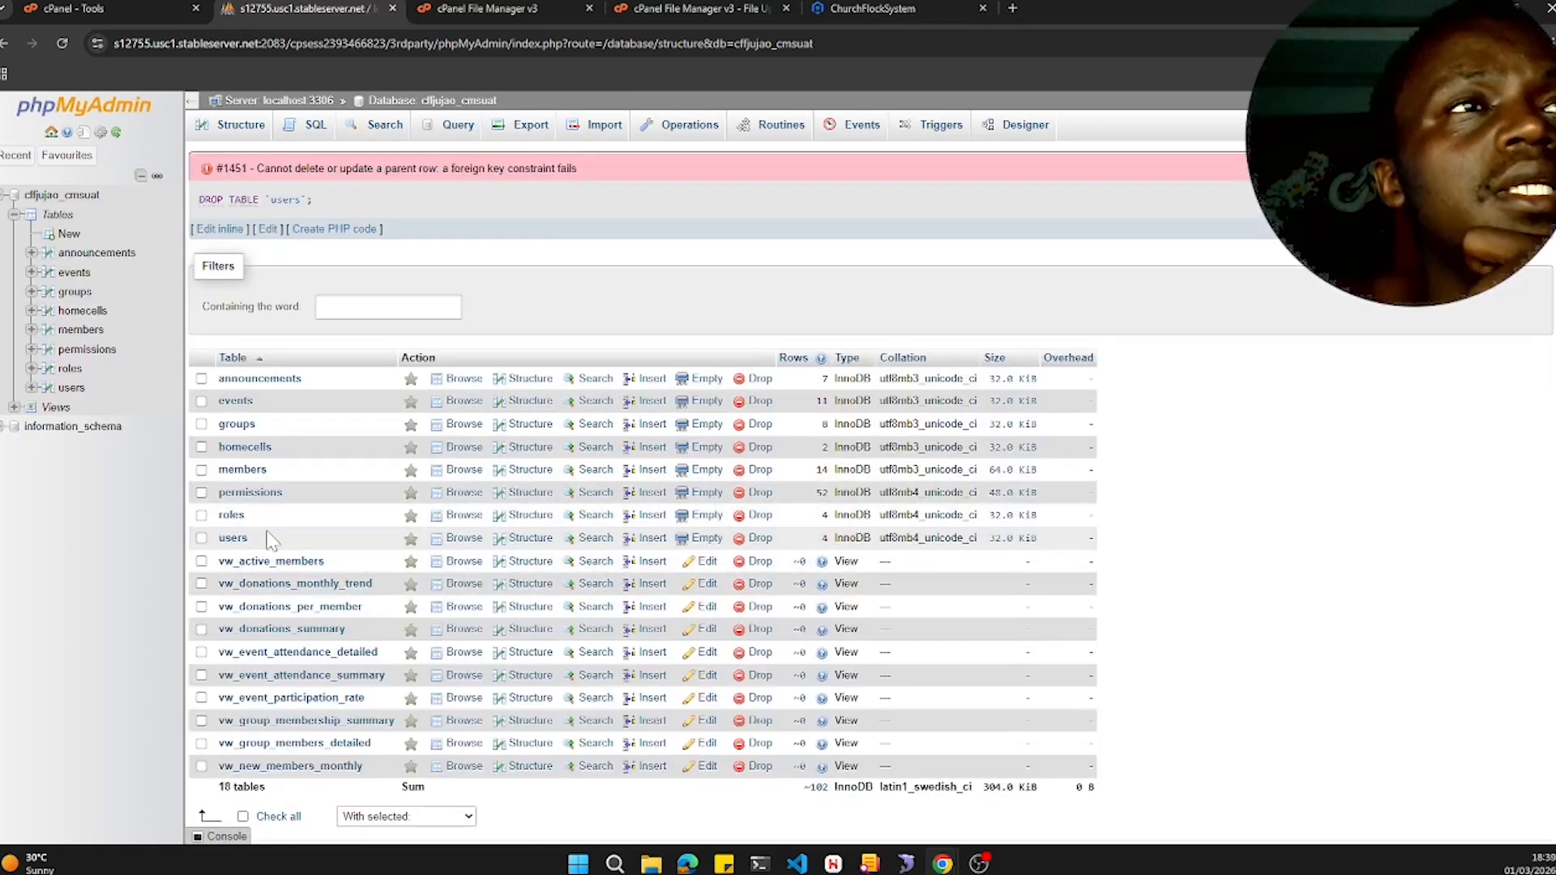
- Drop the members table from the cffjujao_cmsuat database
left_click(201, 470)
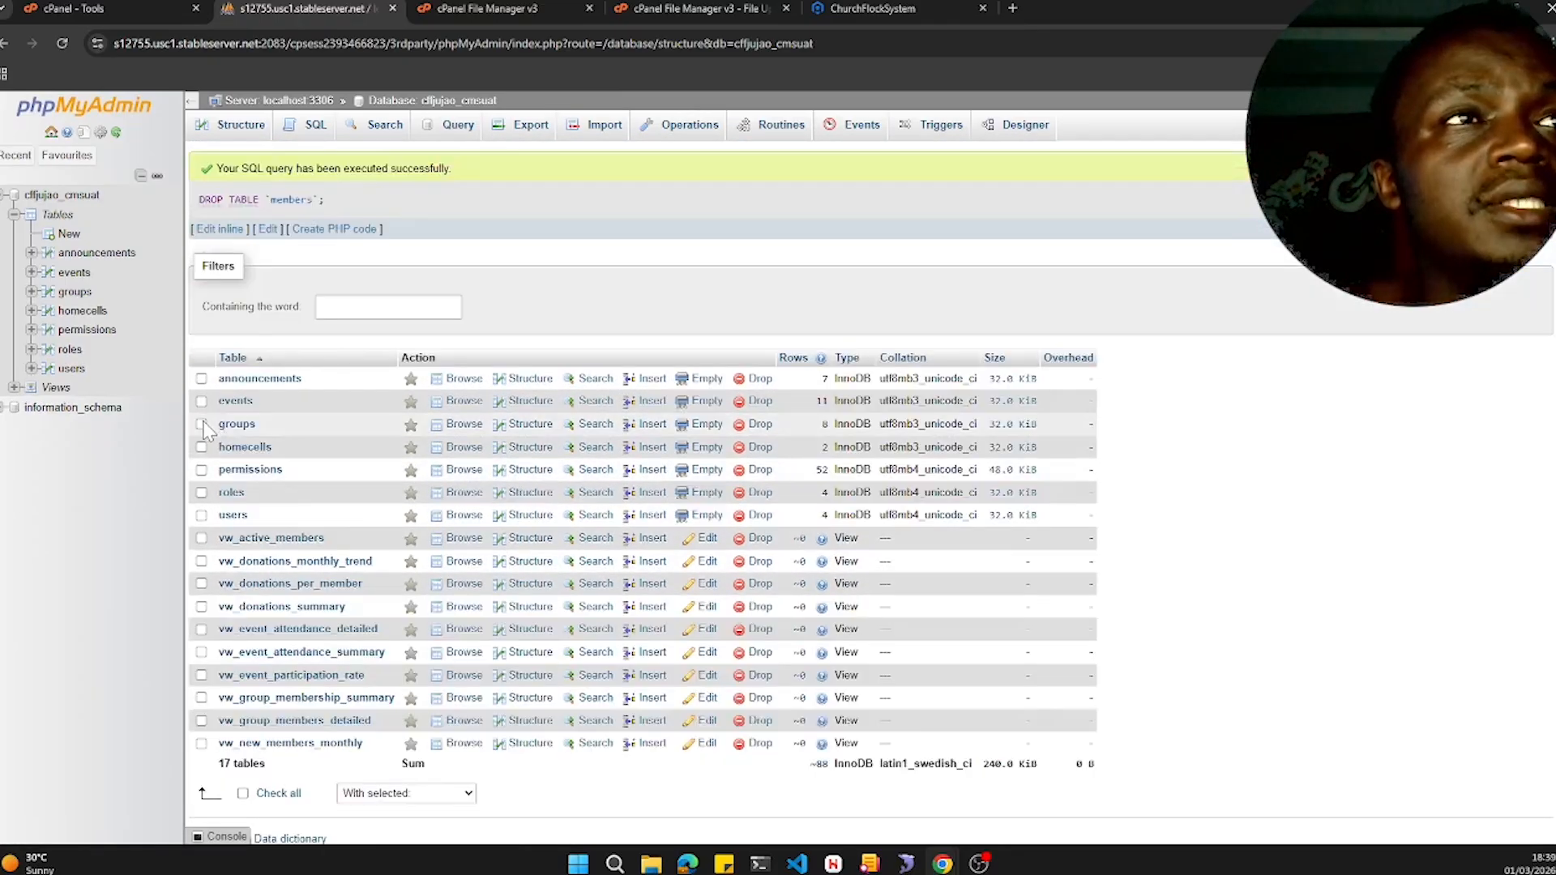
left_click(201, 424)
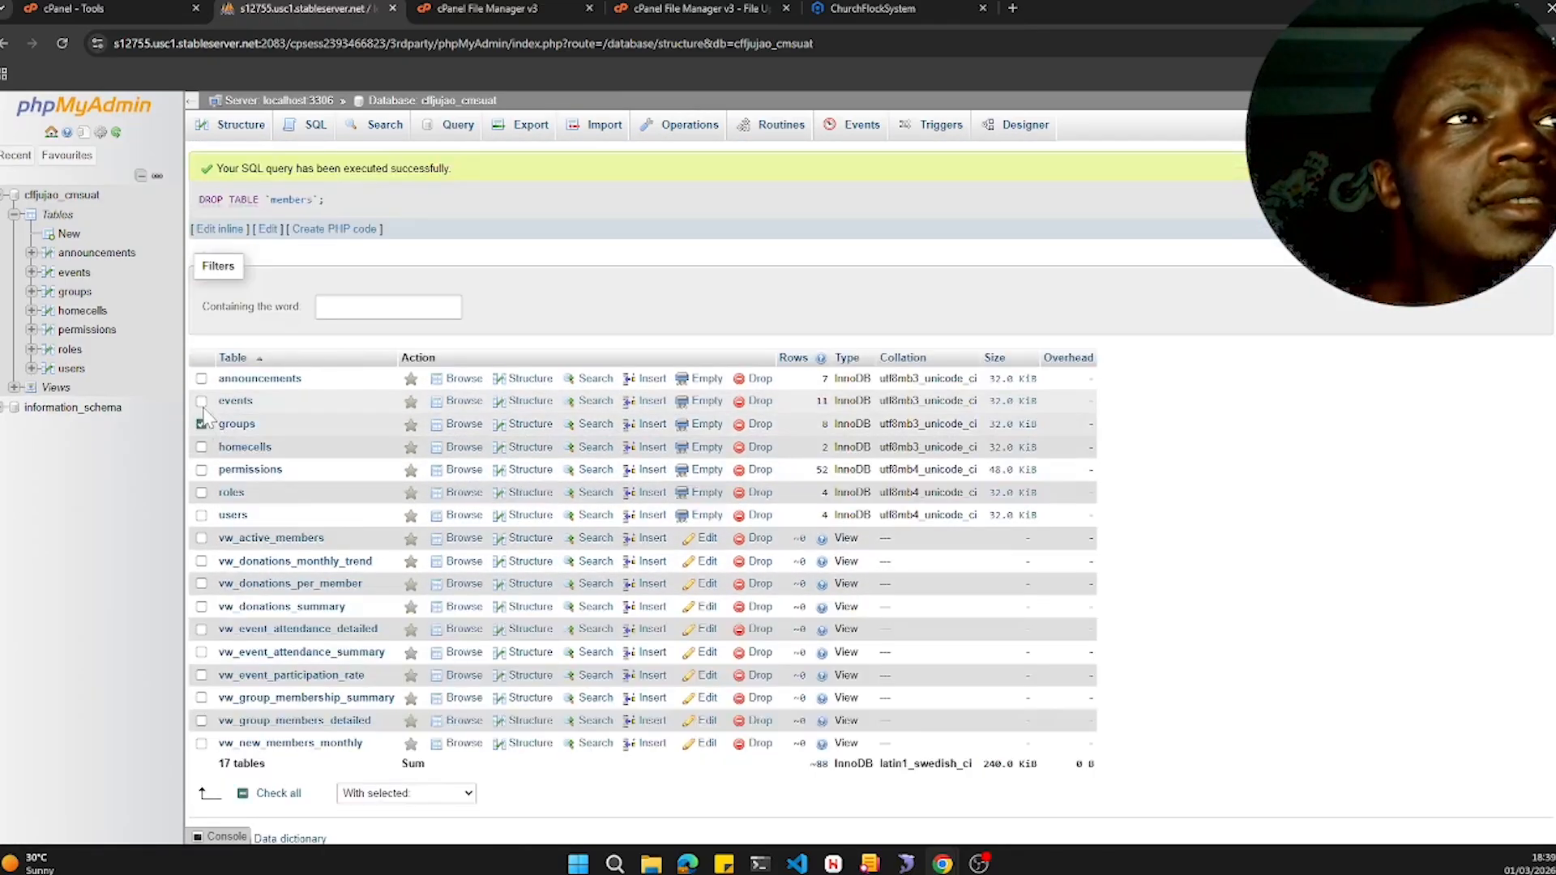
- Drop the groups, homecells, events and permissions tables together
left_click(201, 447)
scroll(358, 538, "down", 2)
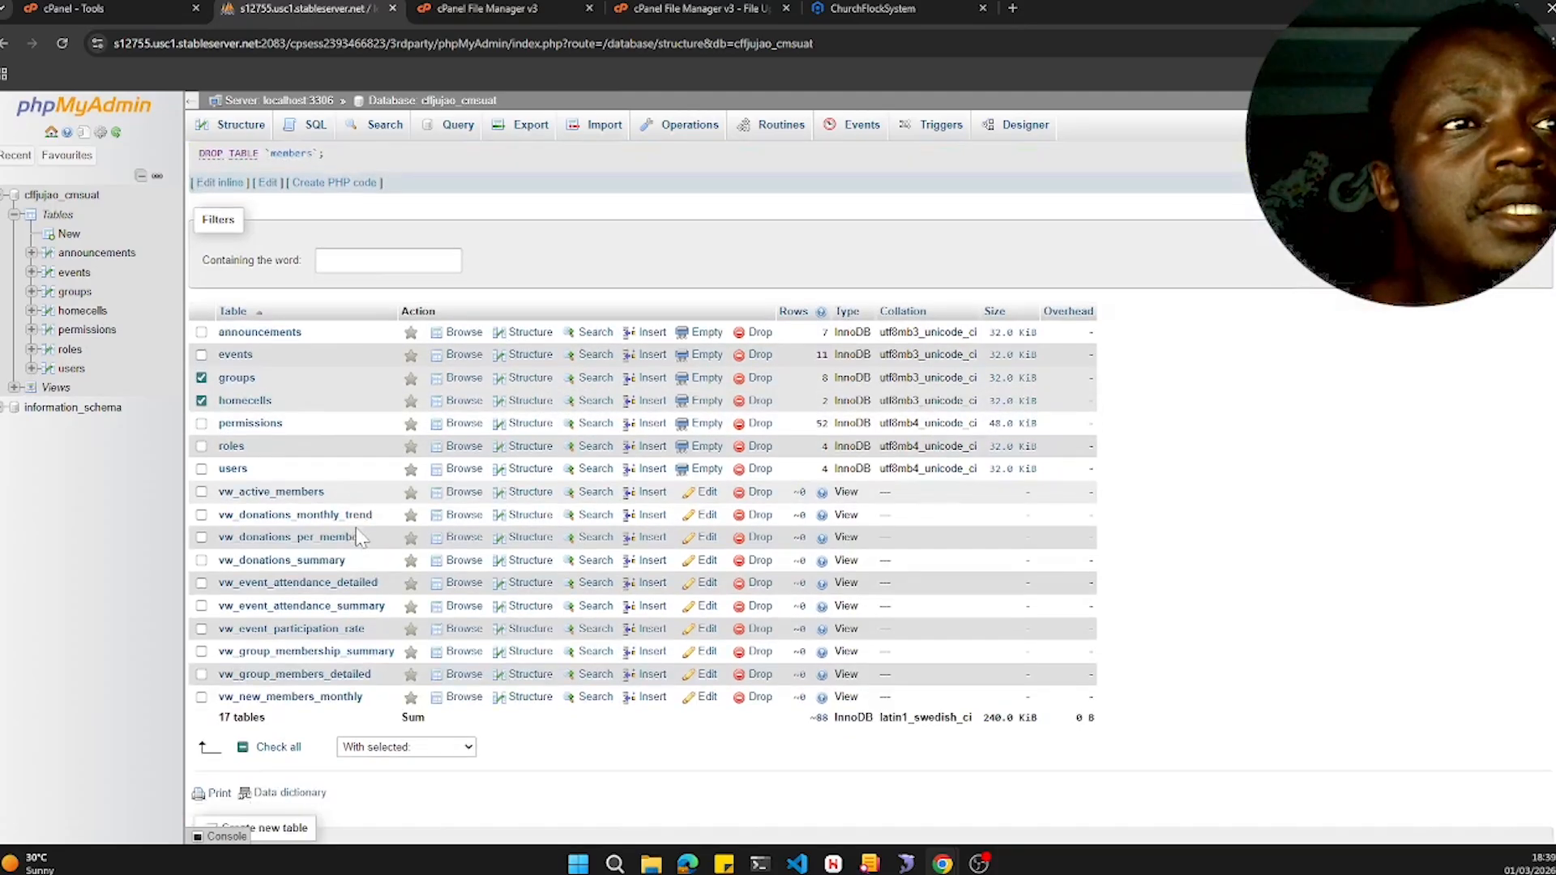
left_click(409, 629)
left_click(377, 410)
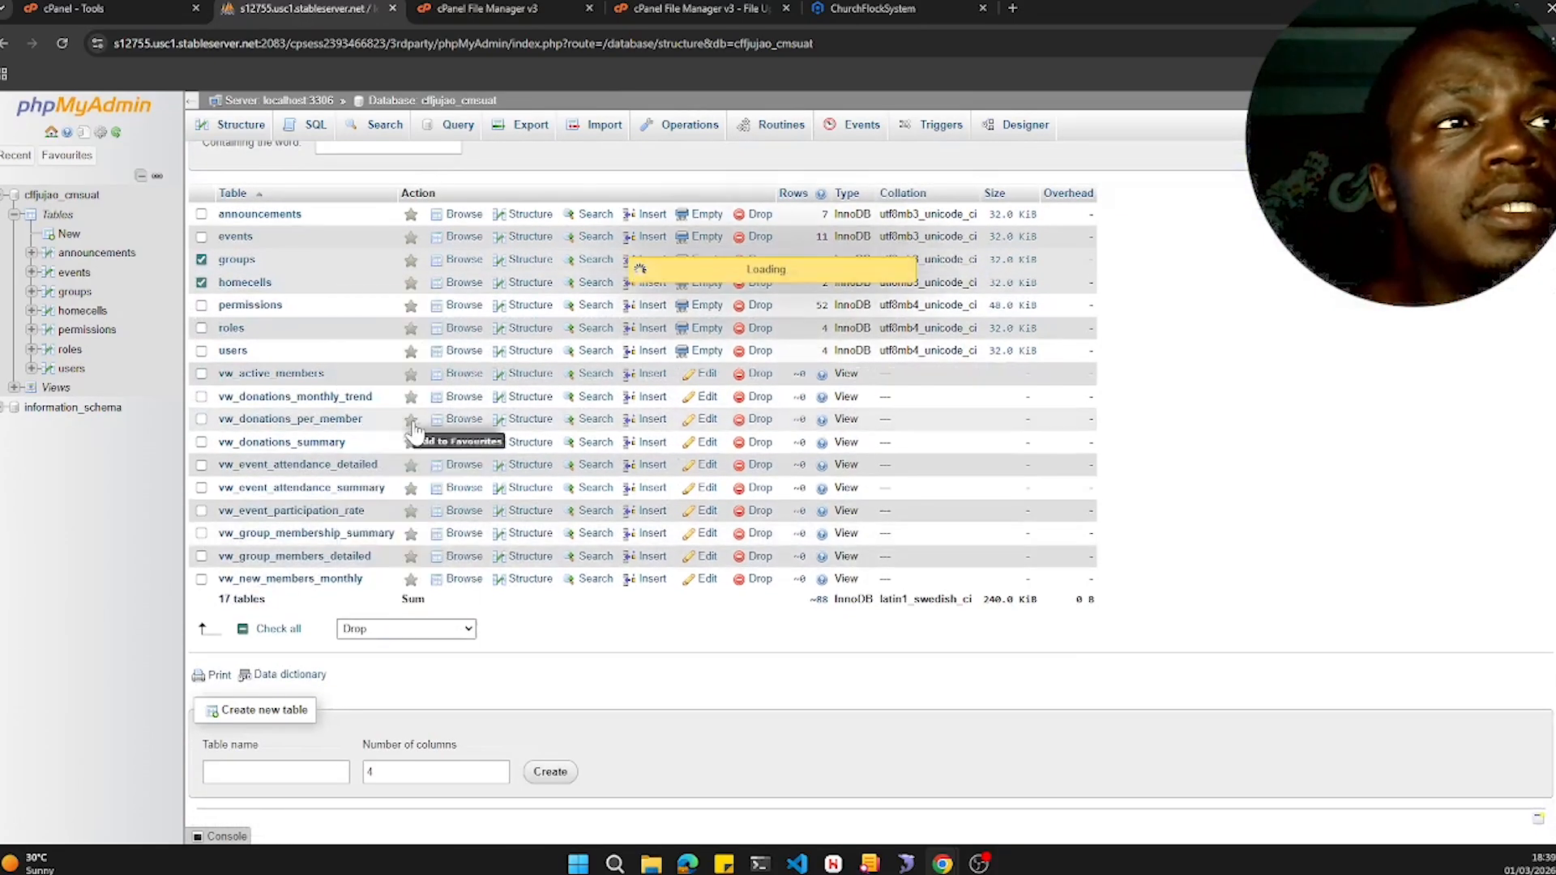
key("Return")
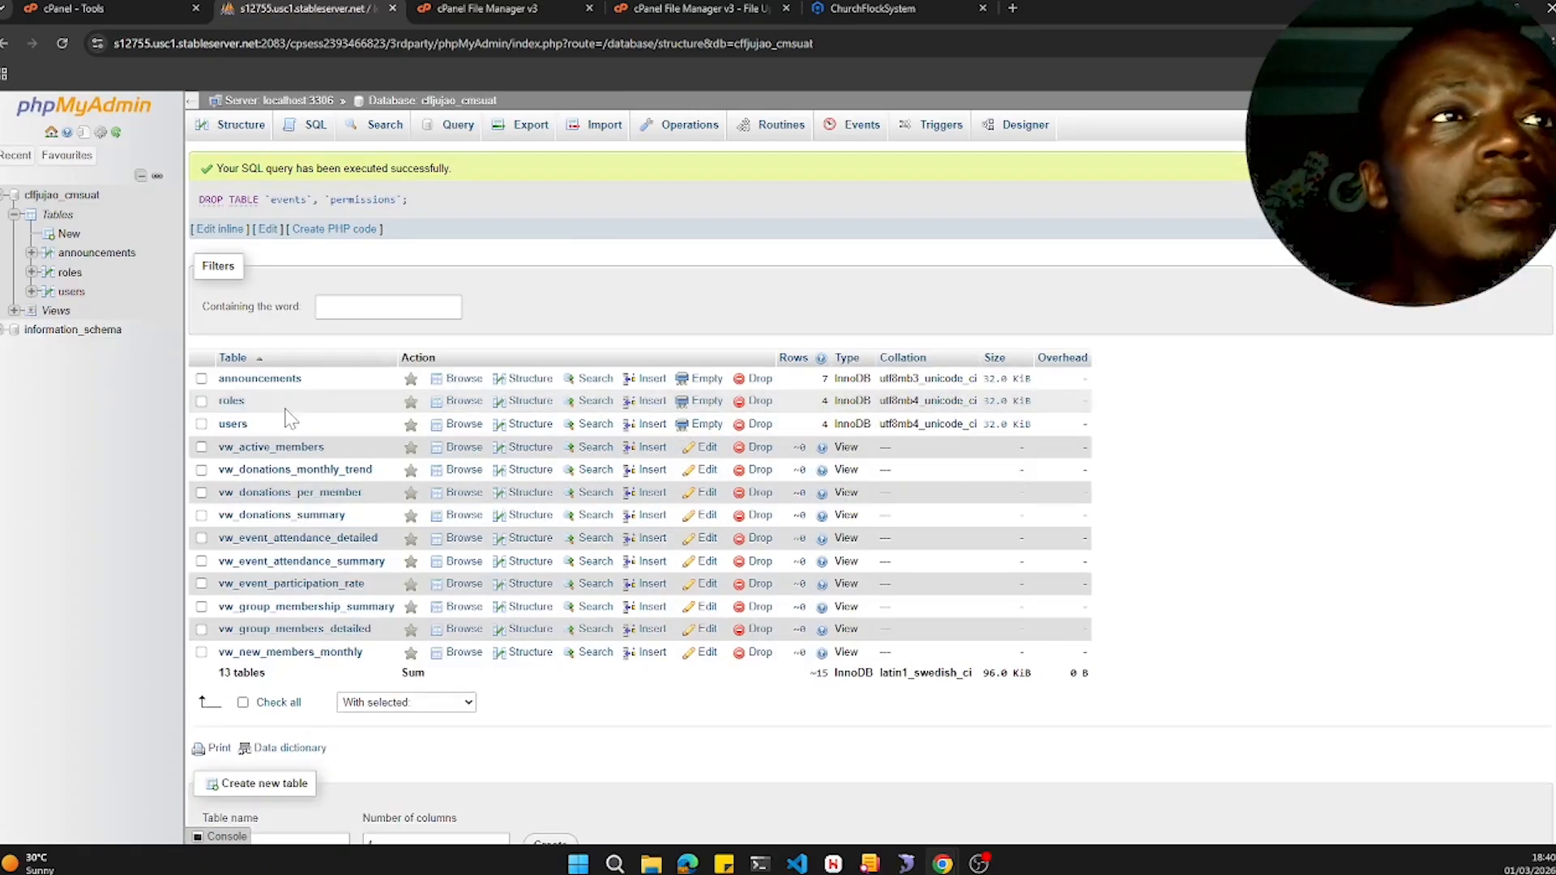
- Select the announcements and roles tables and drop them
left_click(201, 402)
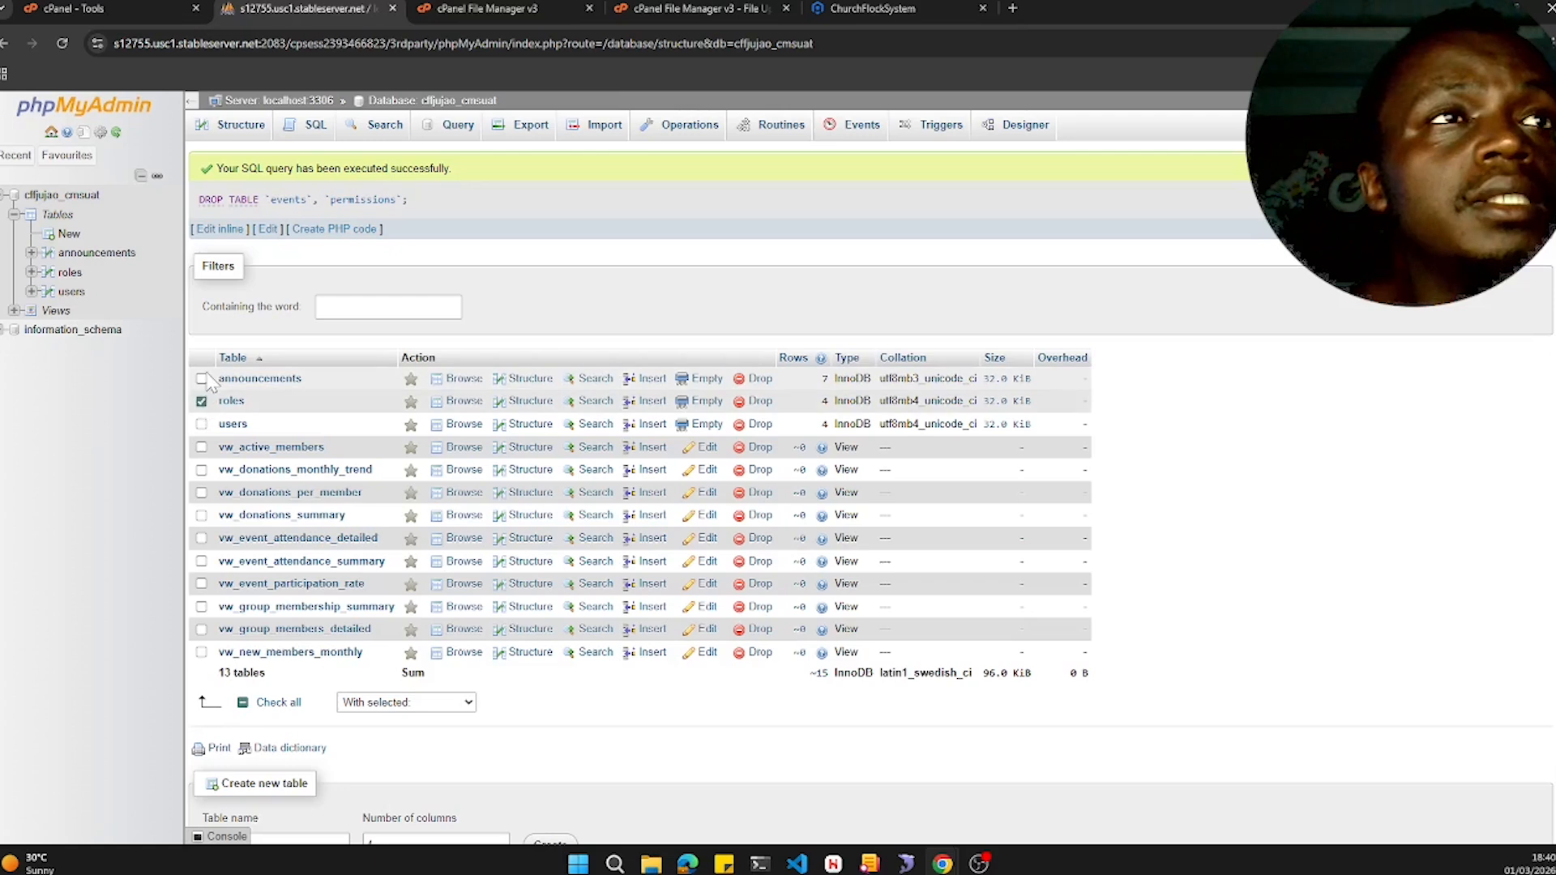
left_click(202, 378)
scroll(441, 665, "down", 1)
left_click(421, 630)
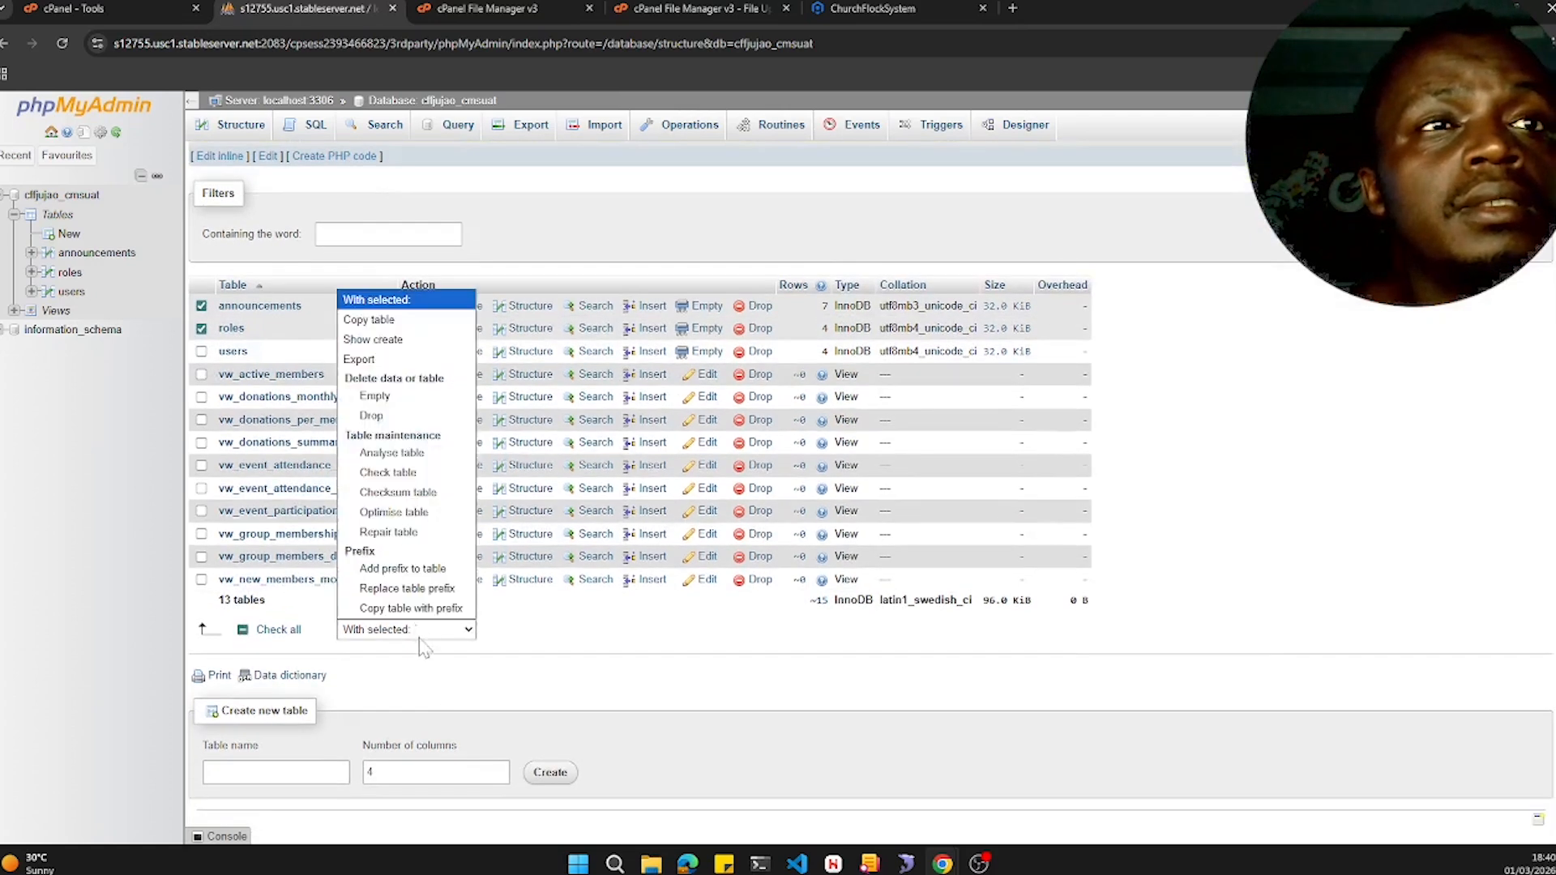
left_click(413, 417)
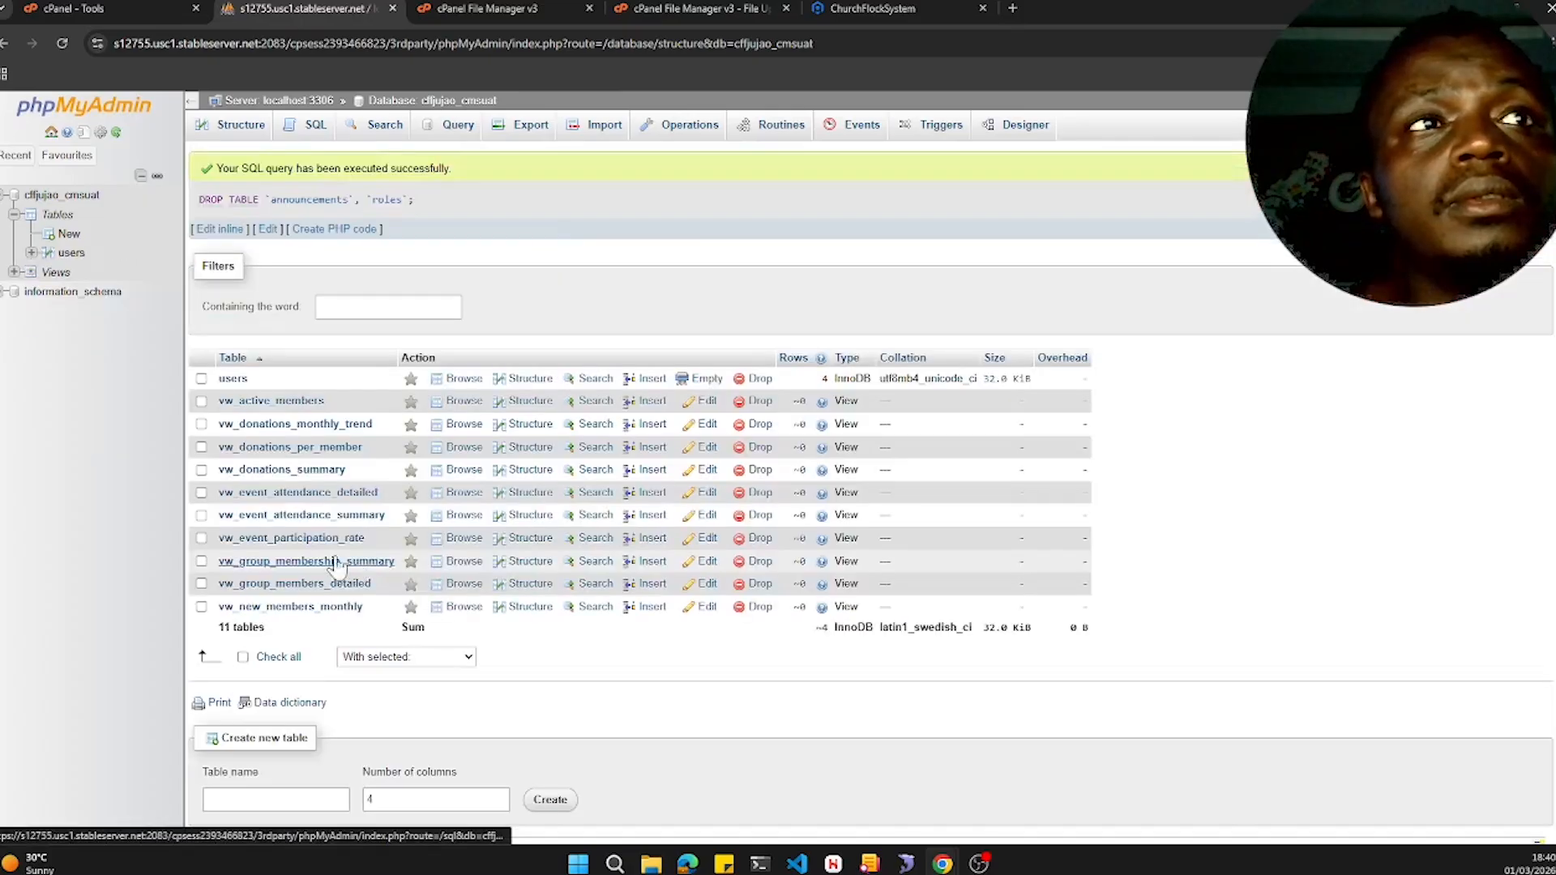
- Check all remaining tables and views, including users, and drop them, confirming the query
left_click(244, 658)
left_click(403, 663)
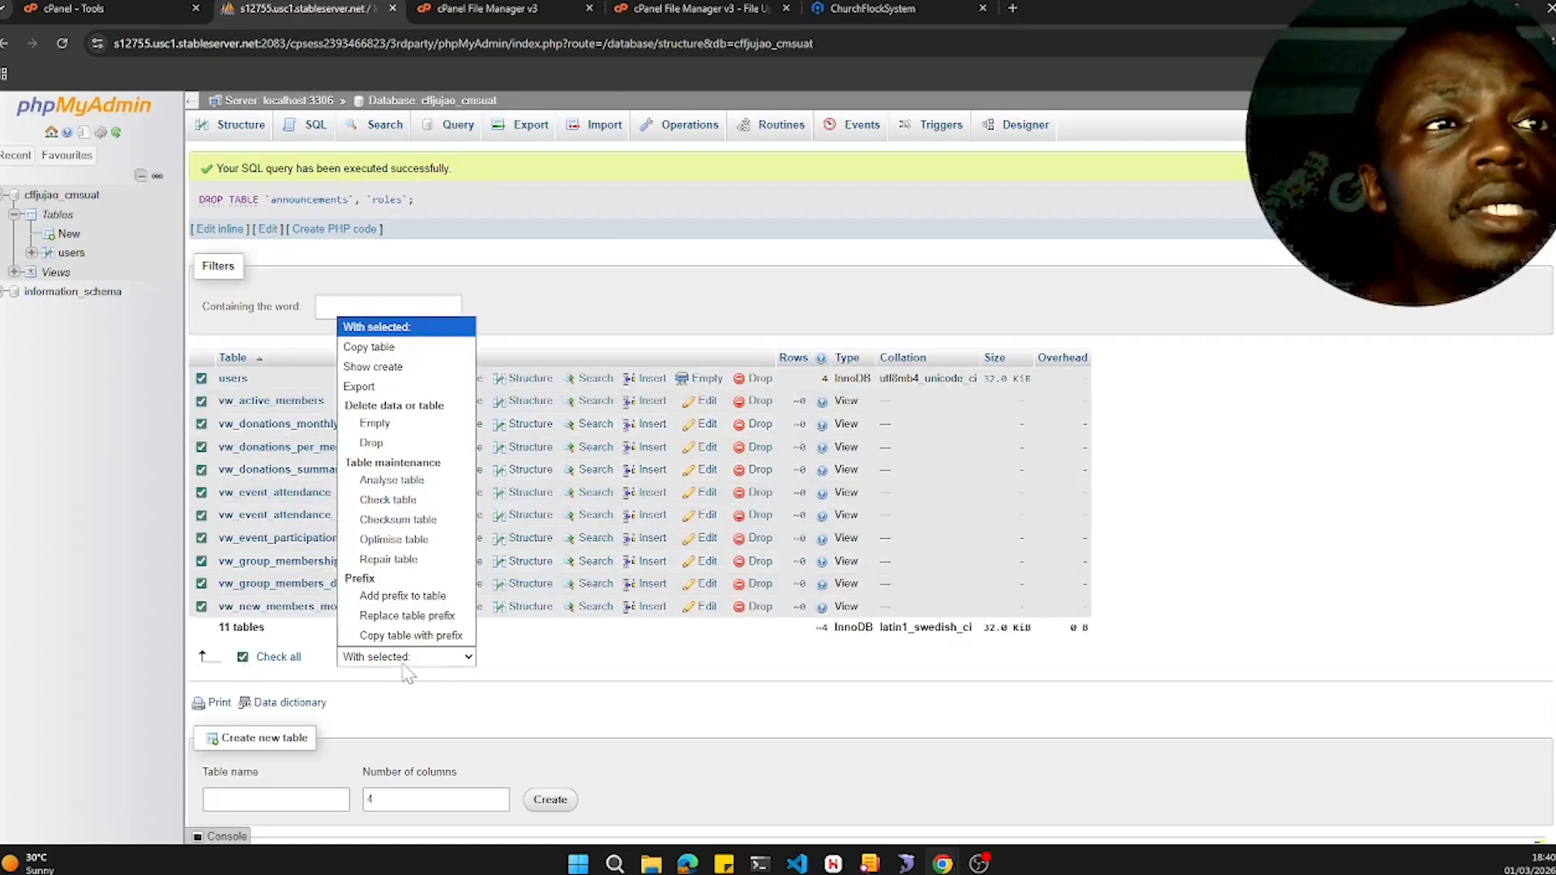
left_click(438, 443)
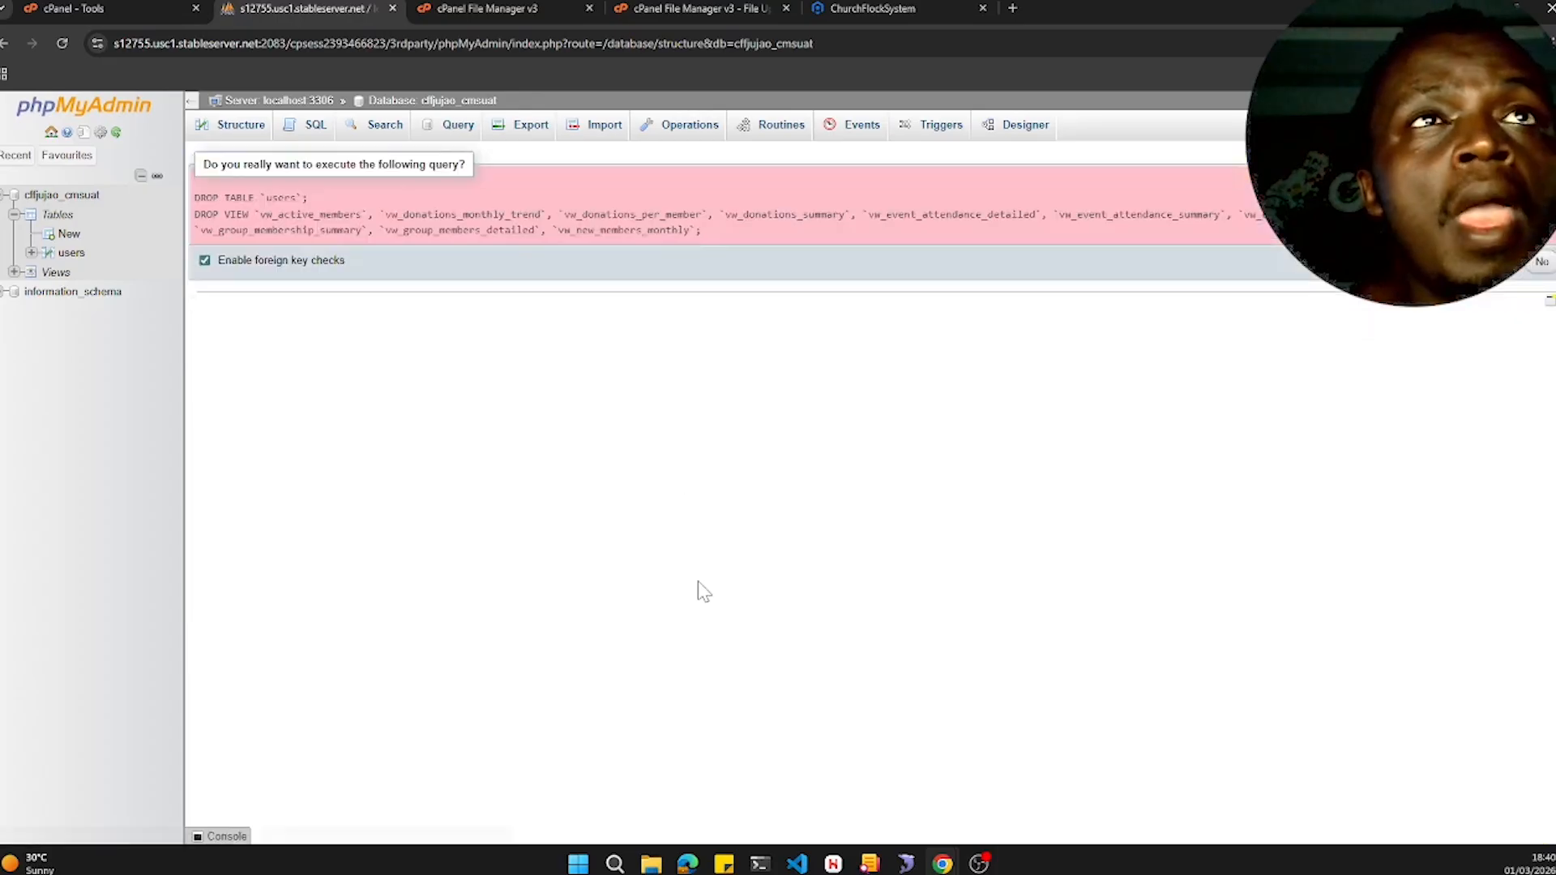
left_click(1514, 274)
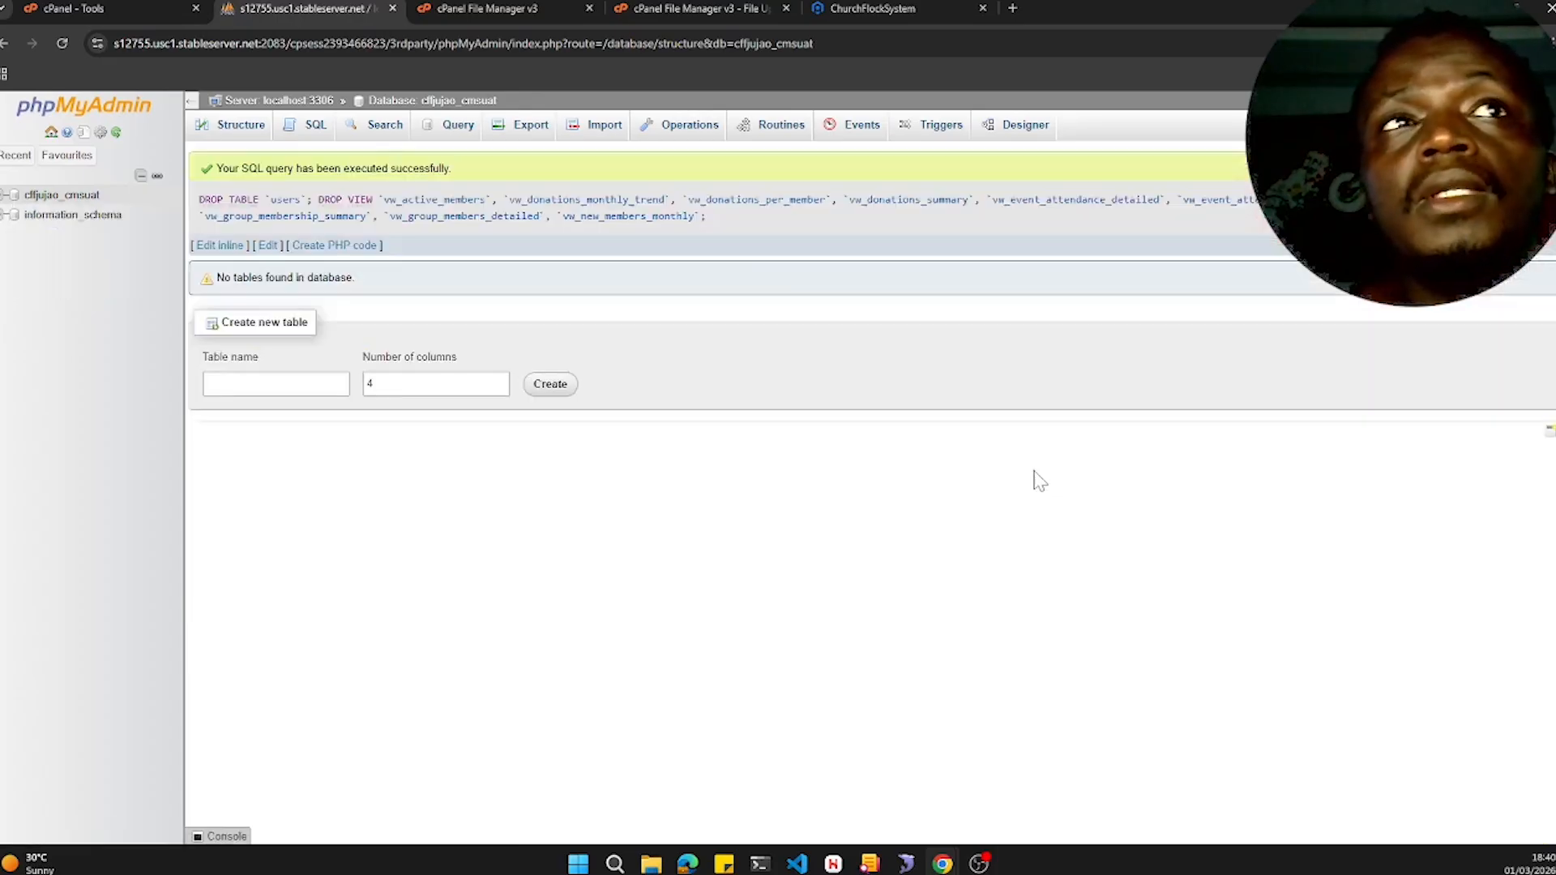
- Open the Import page for cffjujao_cmsuat and choose ChurchFlockDBDumpV2.0.sql from the Projects DBs folder
left_click(57, 195)
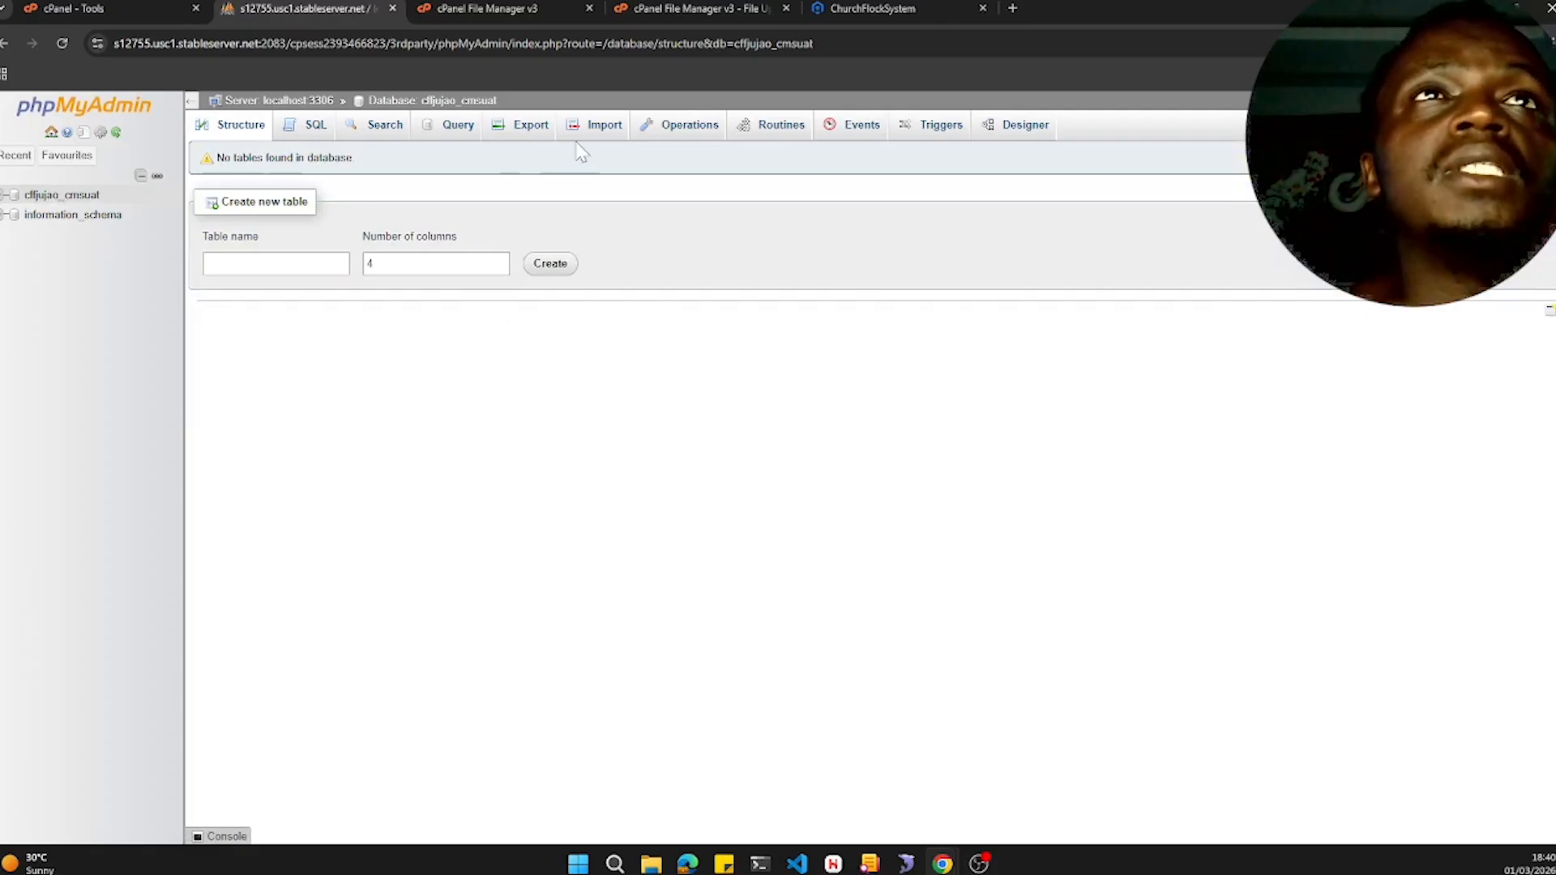
left_click(596, 132)
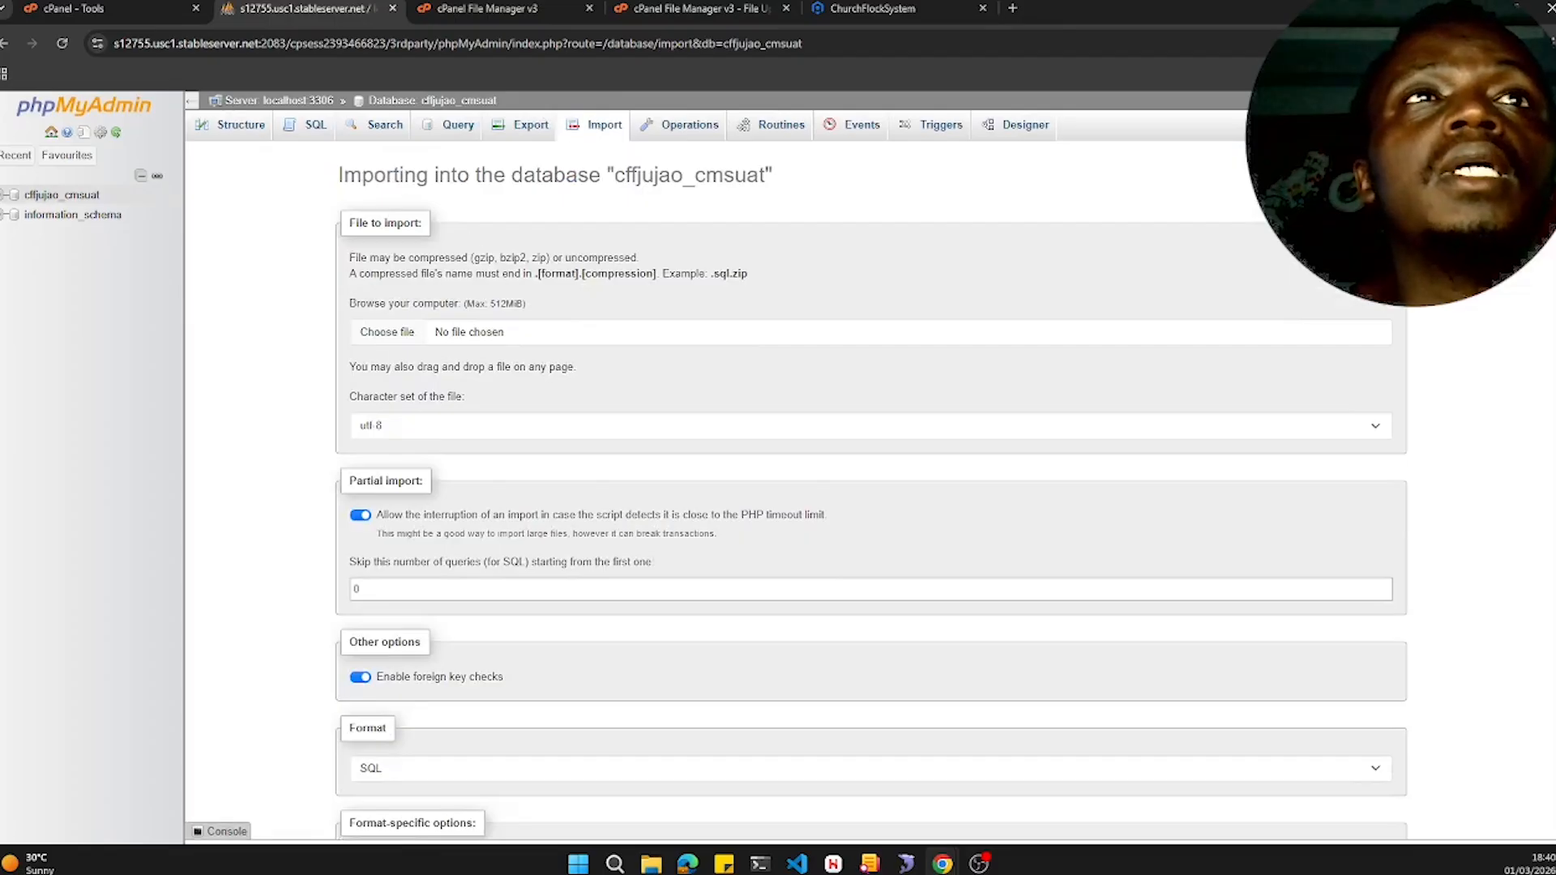
left_click(401, 338)
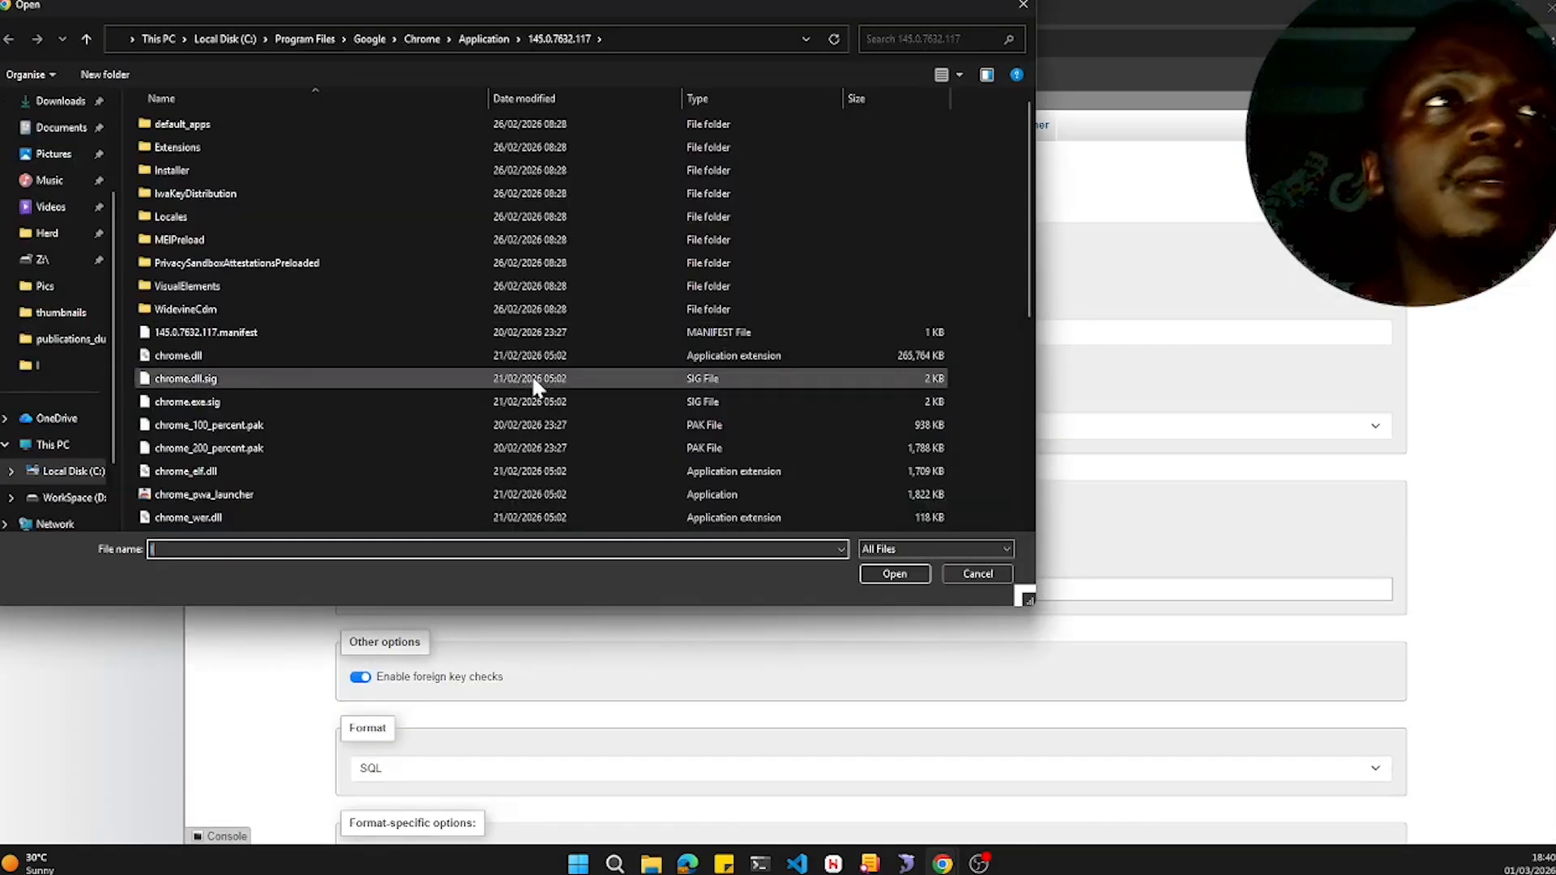
left_click(76, 499)
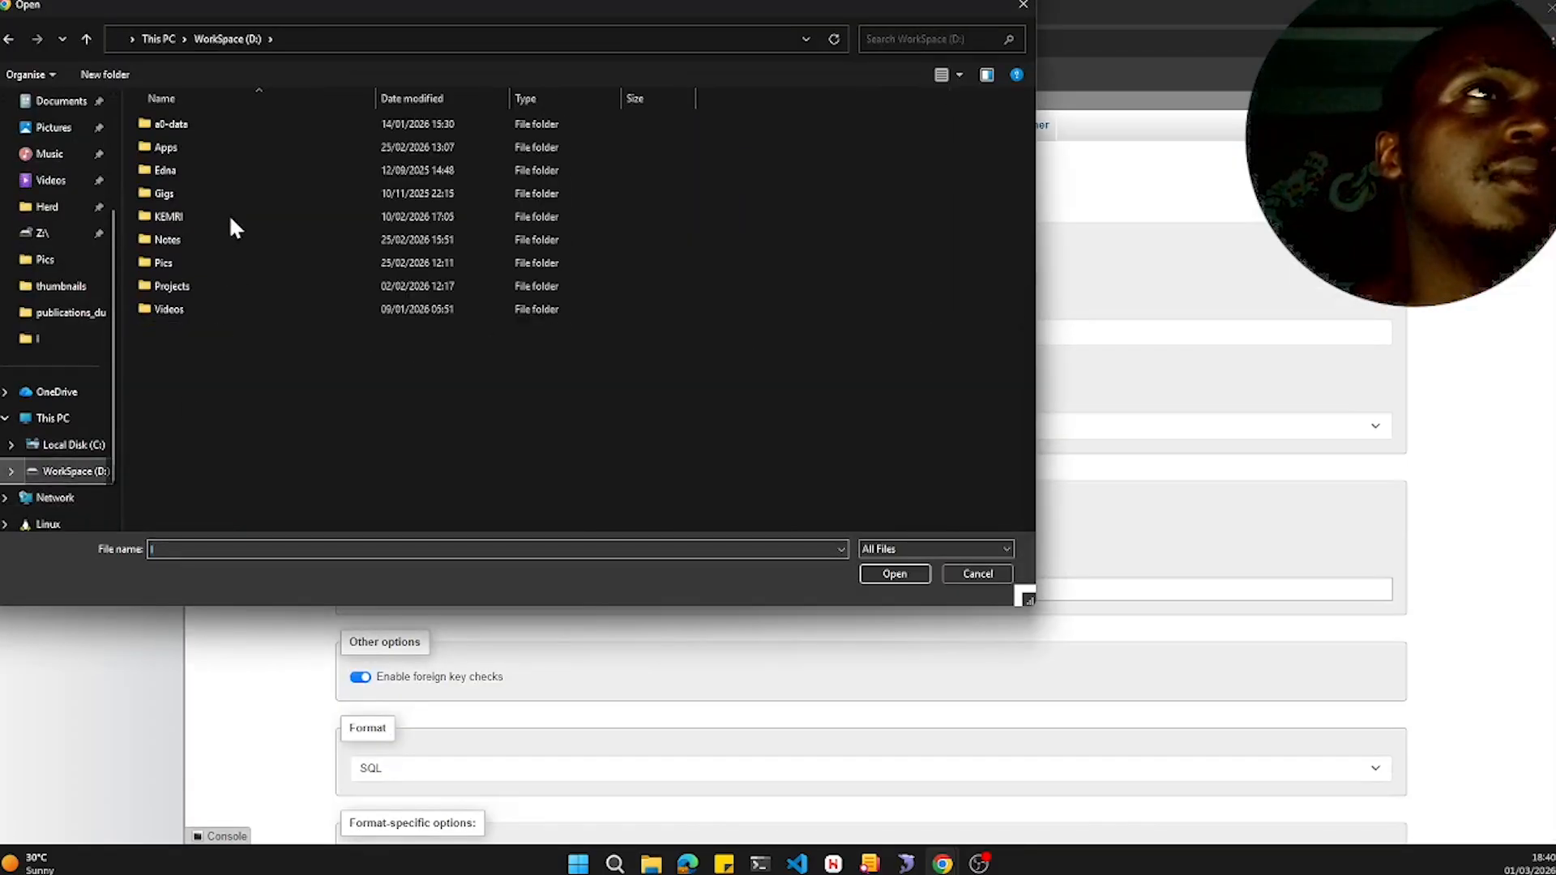
double_click(198, 288)
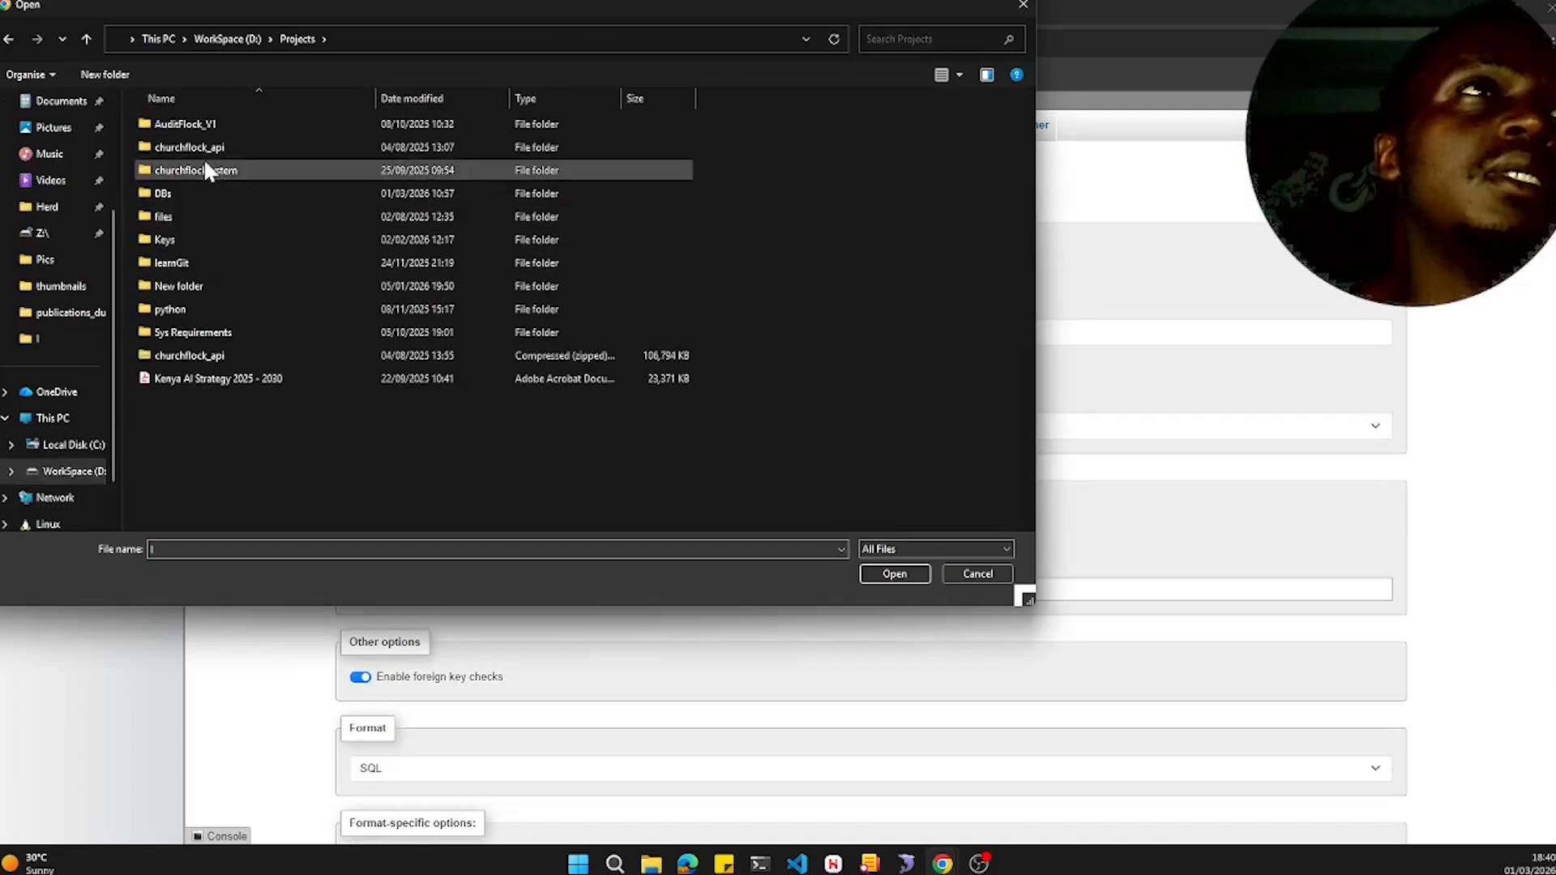
double_click(196, 193)
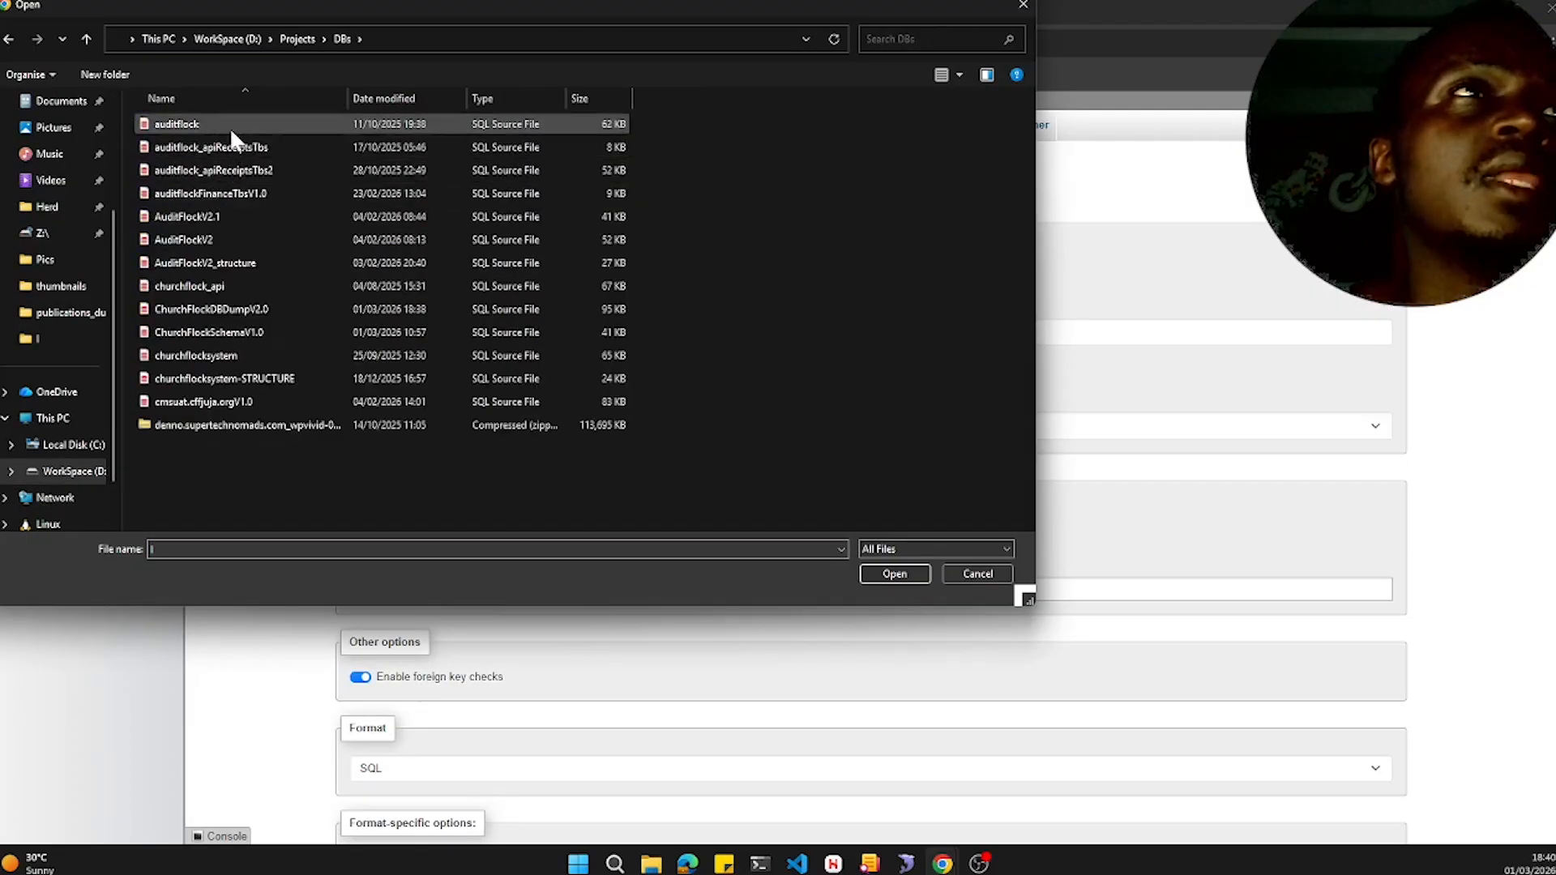
left_click(264, 309)
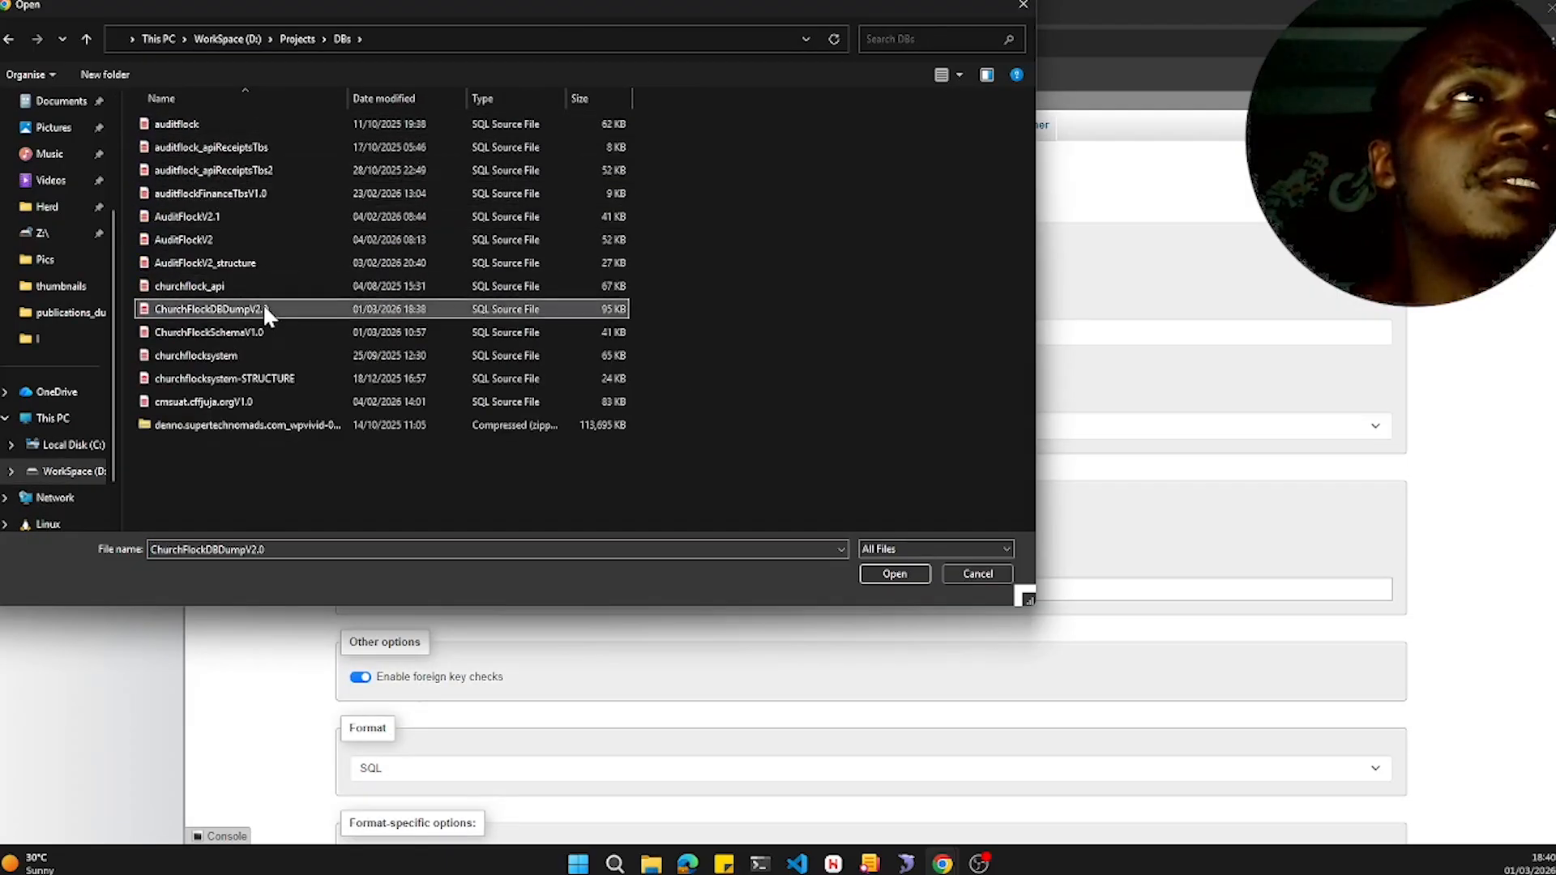
left_click(893, 573)
- Re-select the updated ChurchFlockDBDumpV2.0 file and run the import into cffjujao_cmsuat
scroll(395, 527, "down", 3)
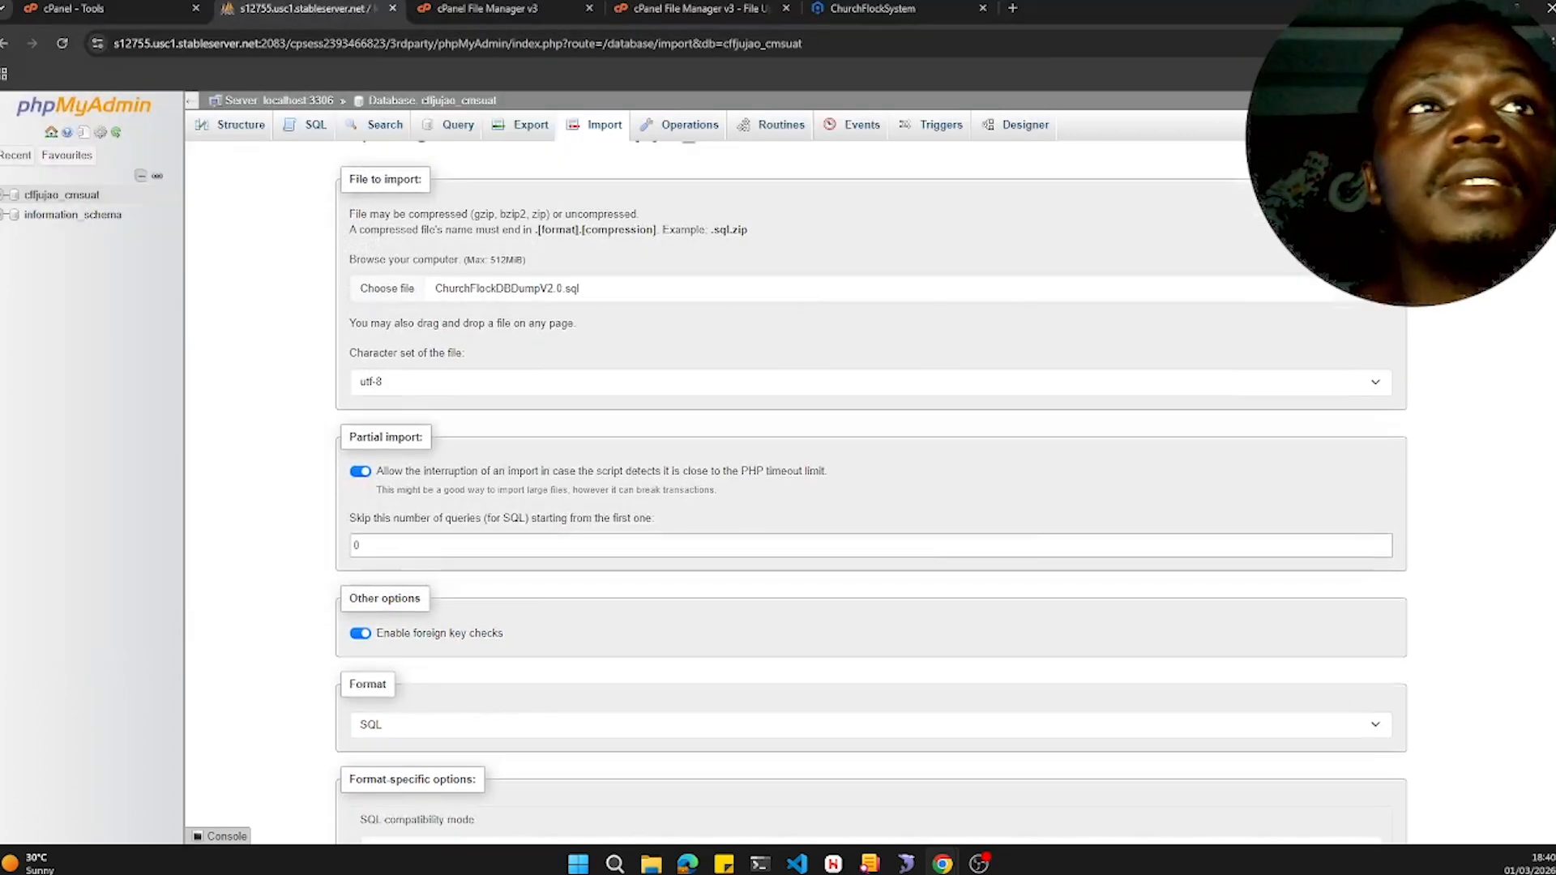
left_click(381, 796)
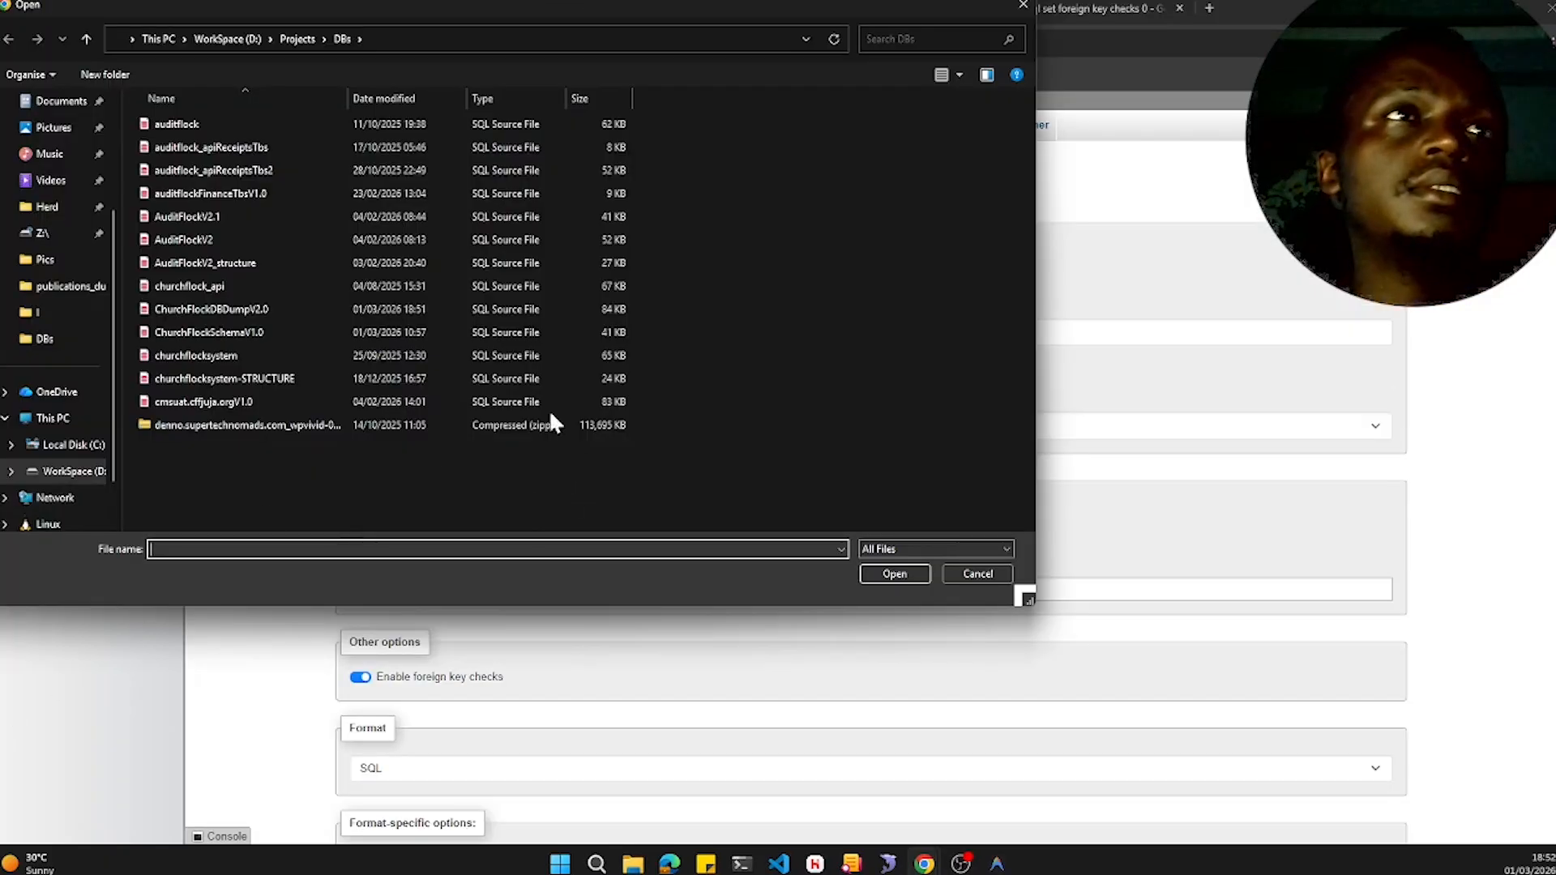
left_click(264, 306)
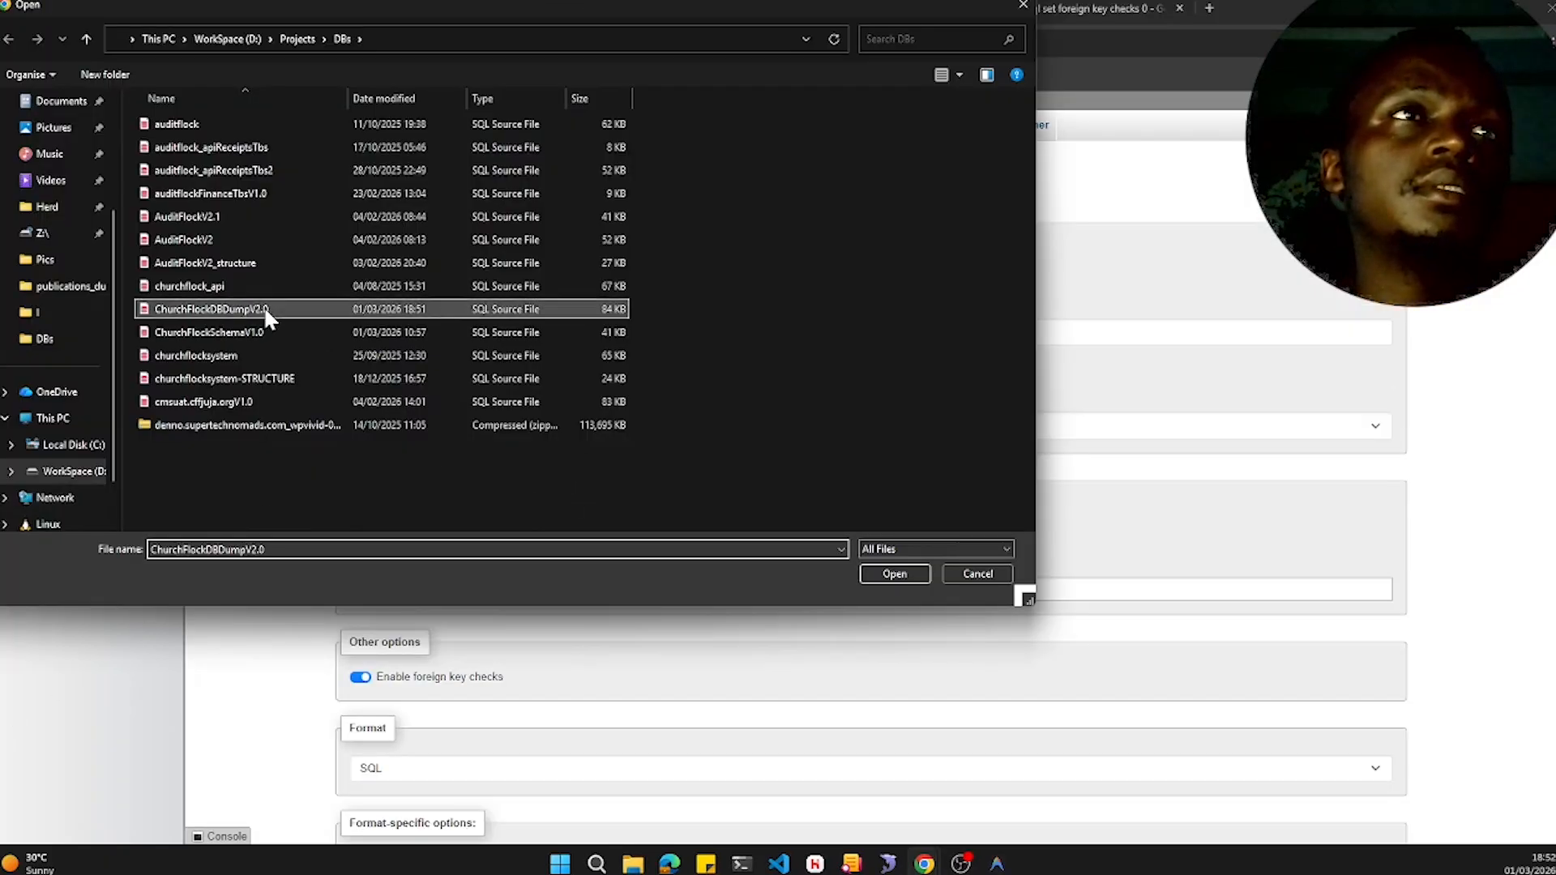
left_click(886, 570)
scroll(590, 486, "down", 3)
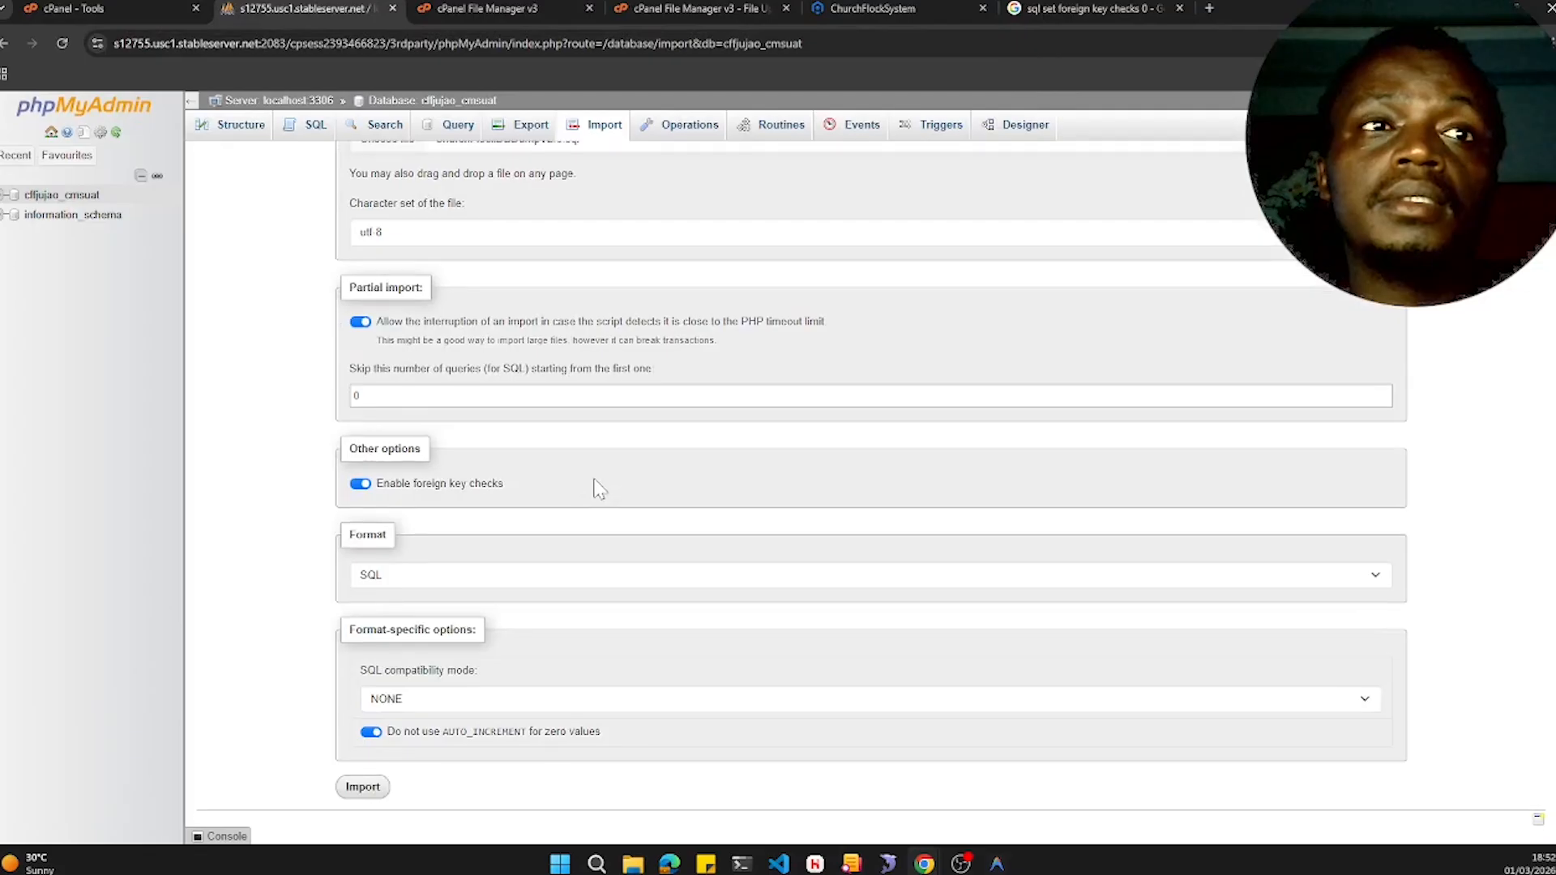
left_click(365, 790)
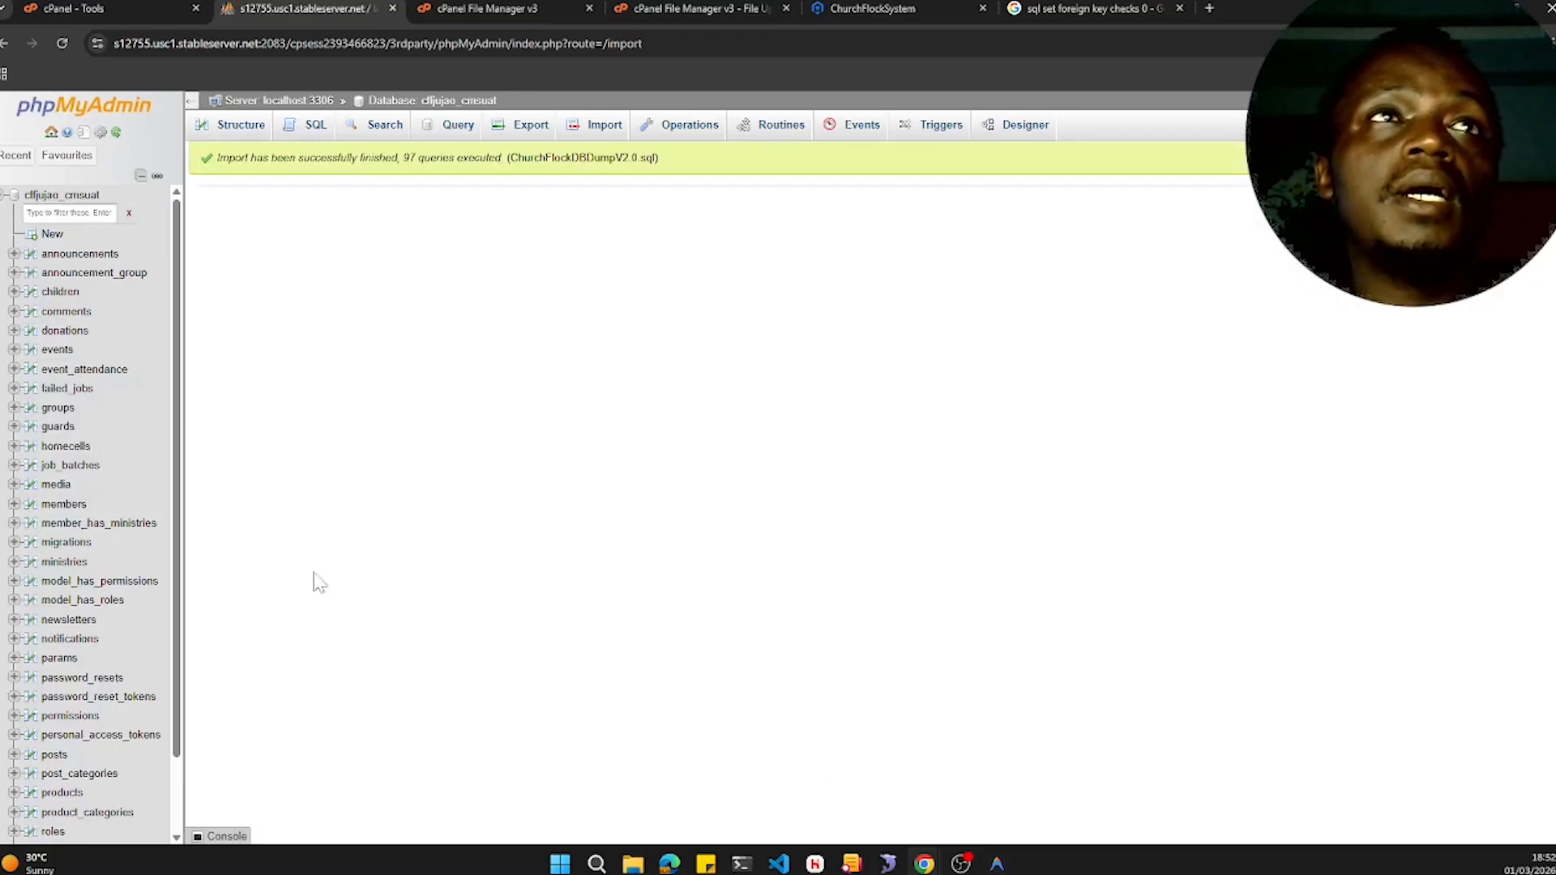
scroll(100, 337, "down", 1)
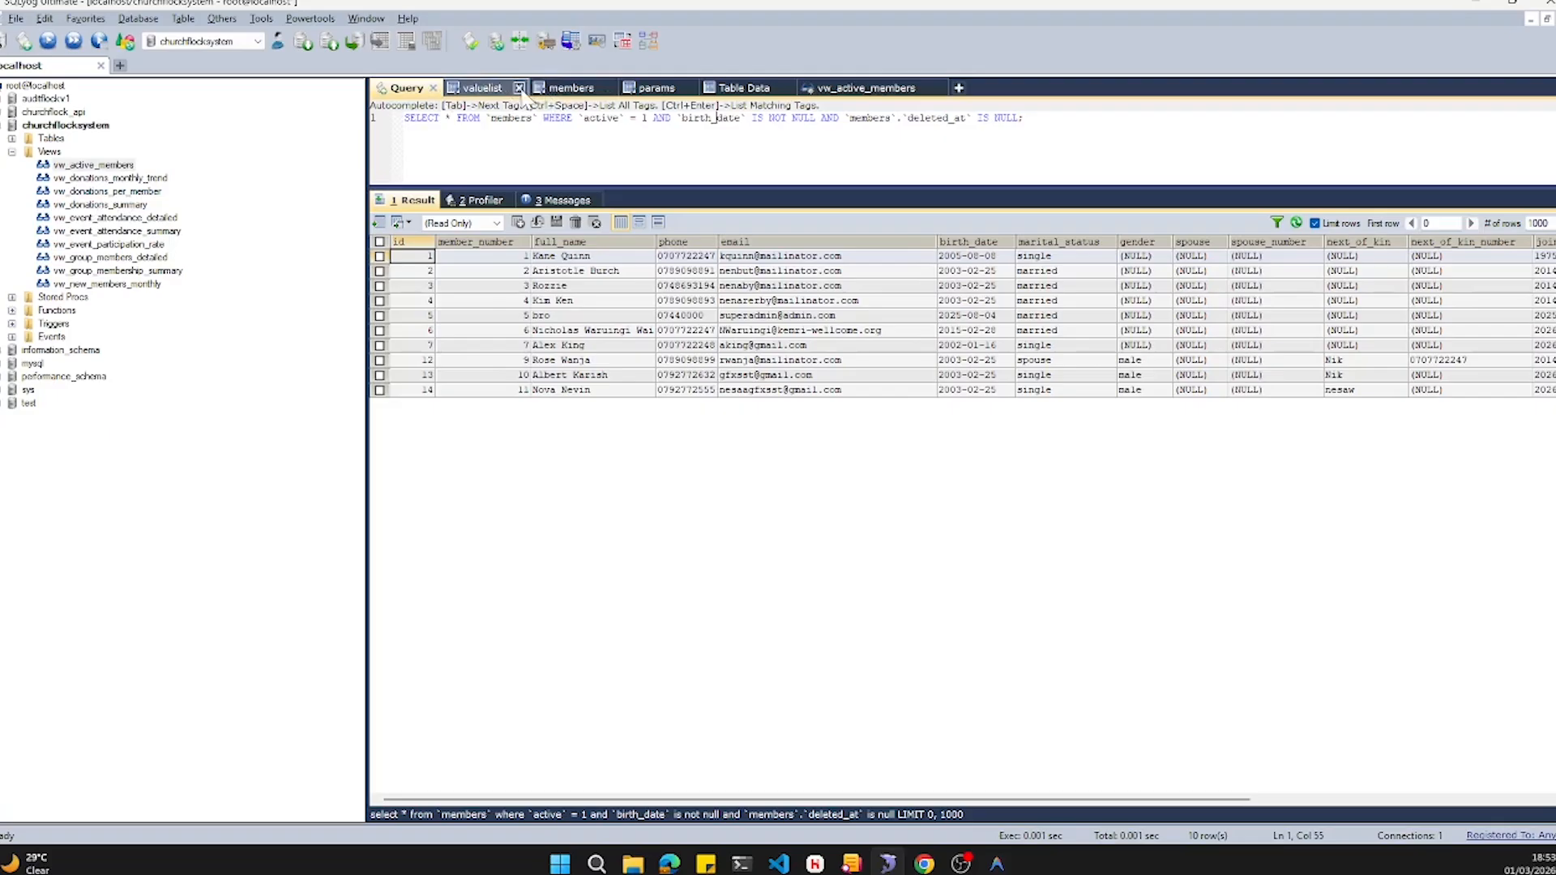
- In SQLyog, close the open table and view tabs, leaving only the Query tab
left_click(519, 88)
left_click(518, 88)
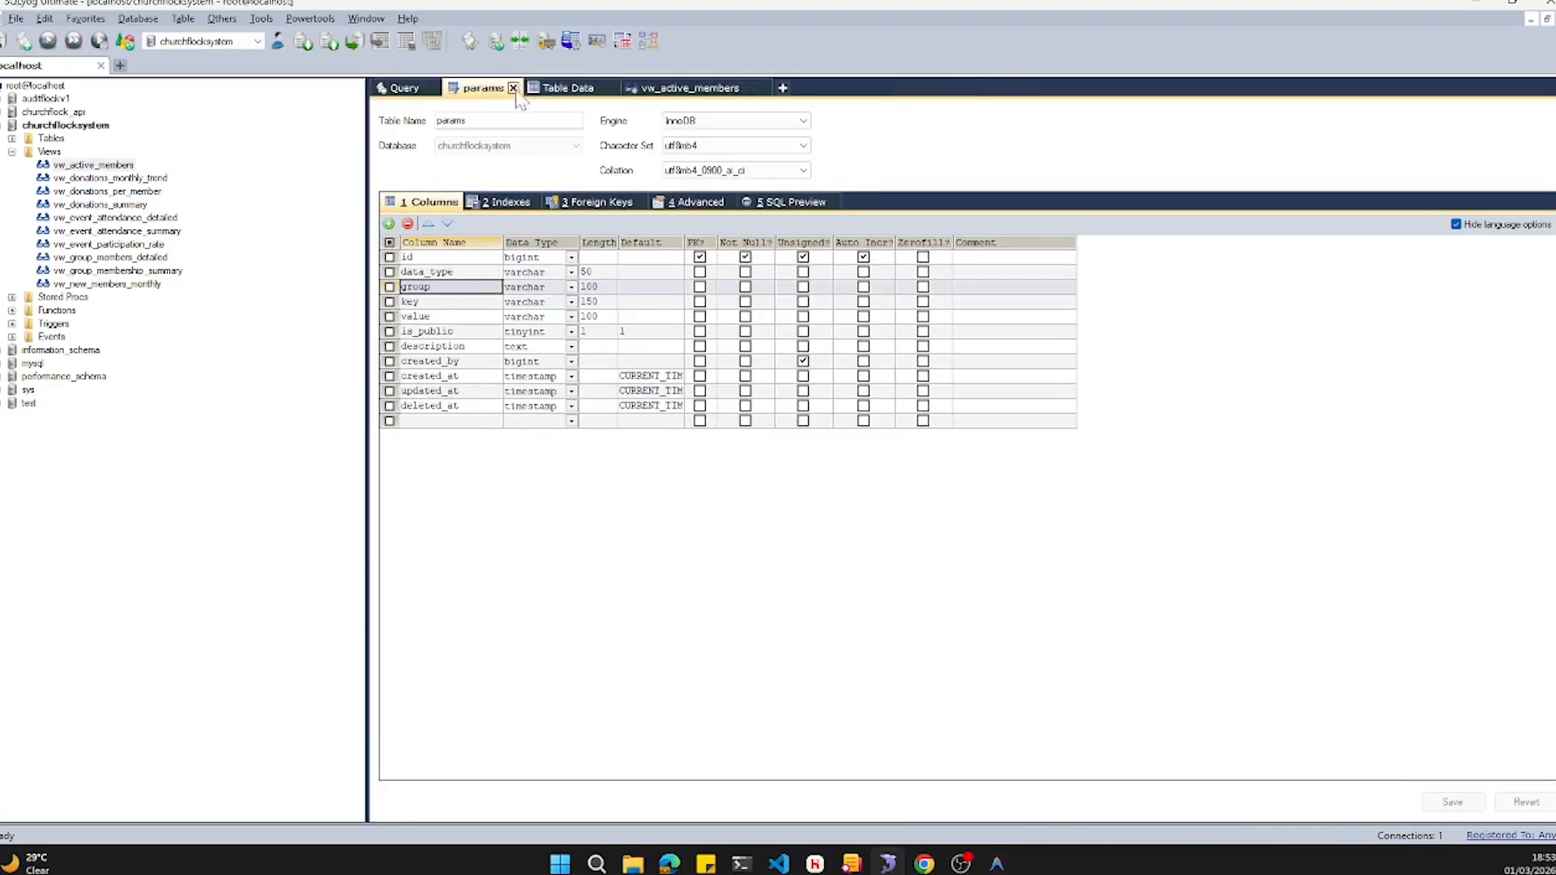
left_click(519, 89)
left_click(531, 88)
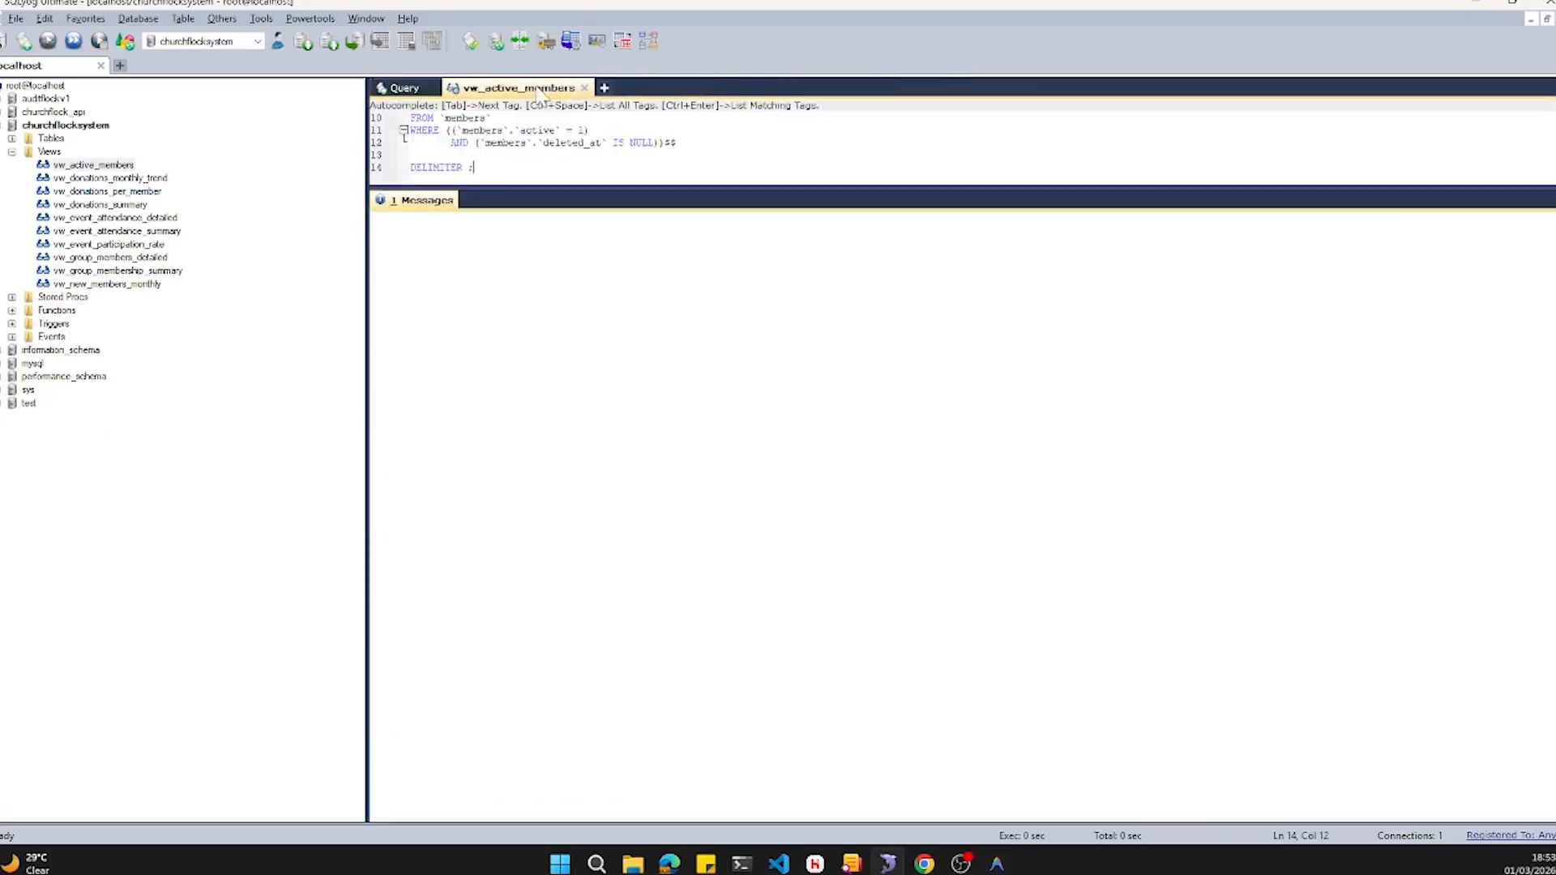
left_click(584, 87)
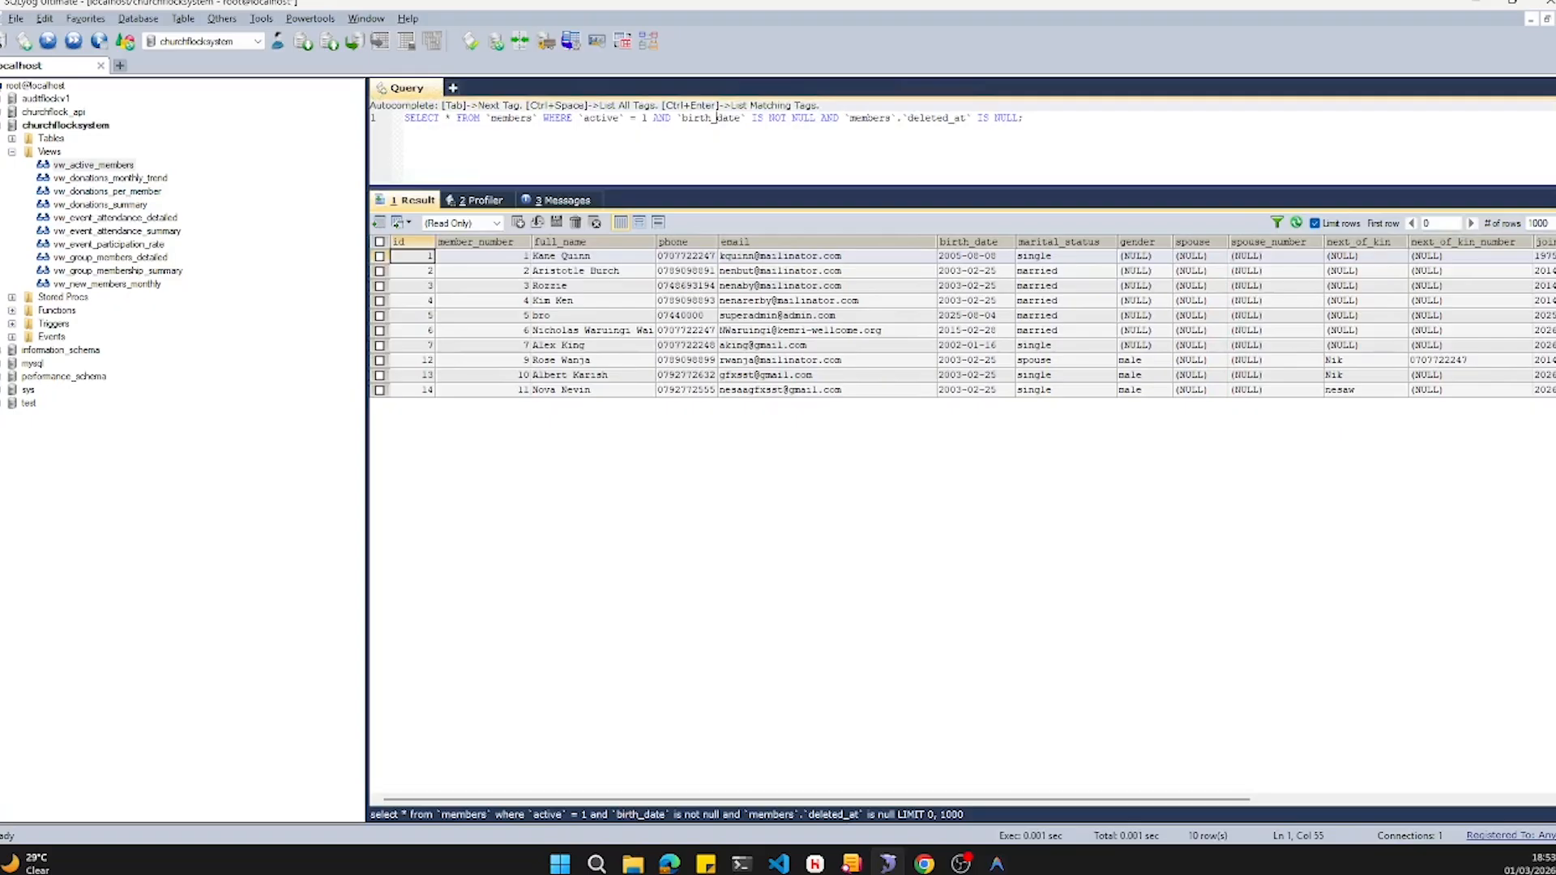
- Open the vw_active_members view in the Alter View editor and enlarge the editor pane
left_click(81, 165)
right_click(79, 165)
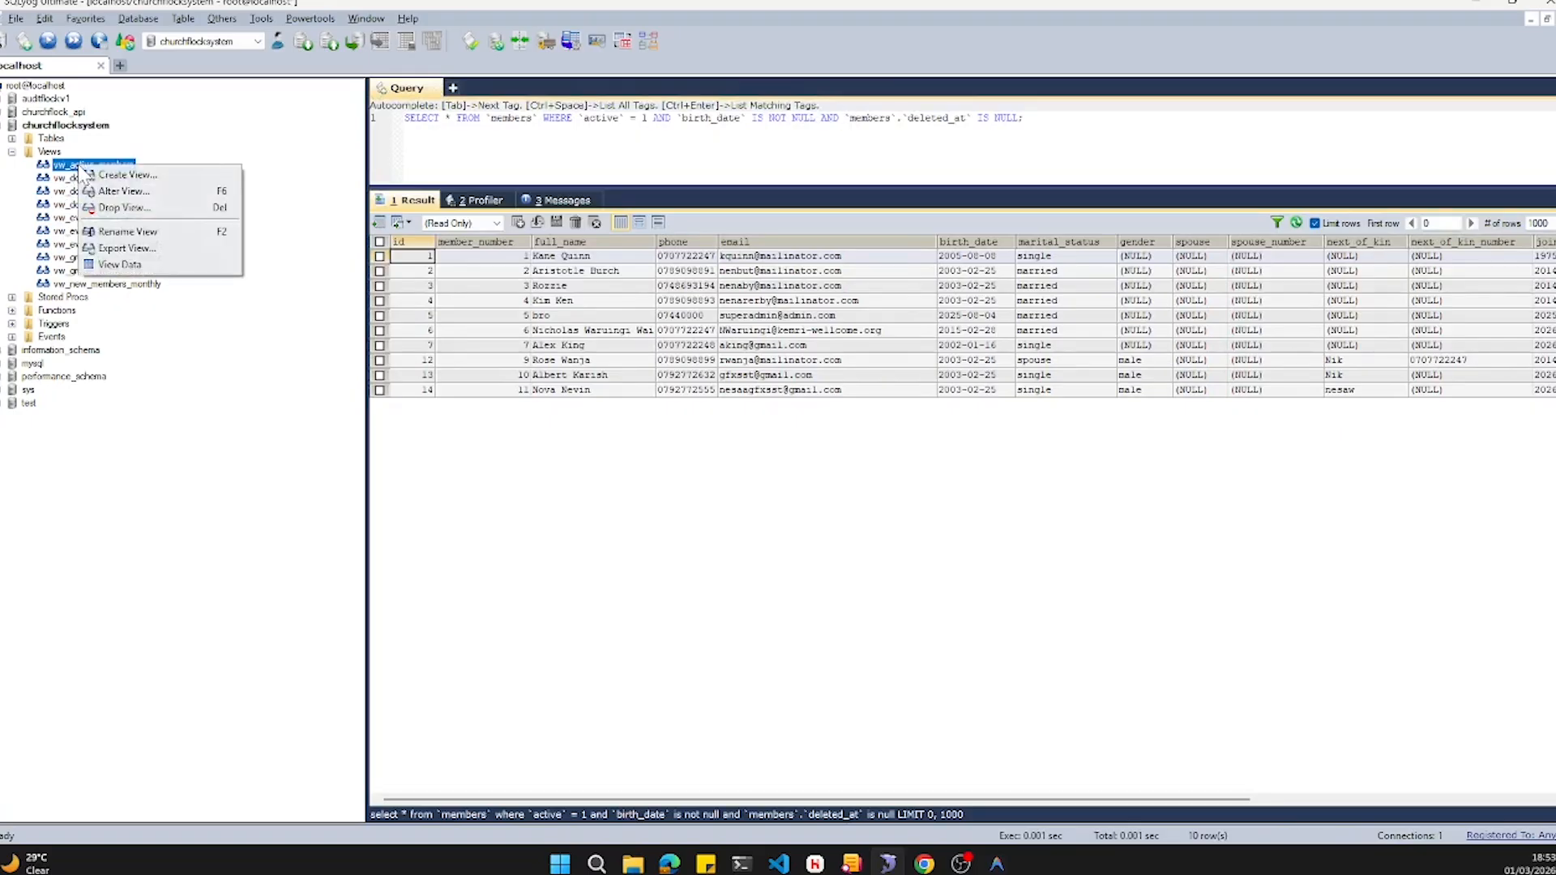
left_click(122, 192)
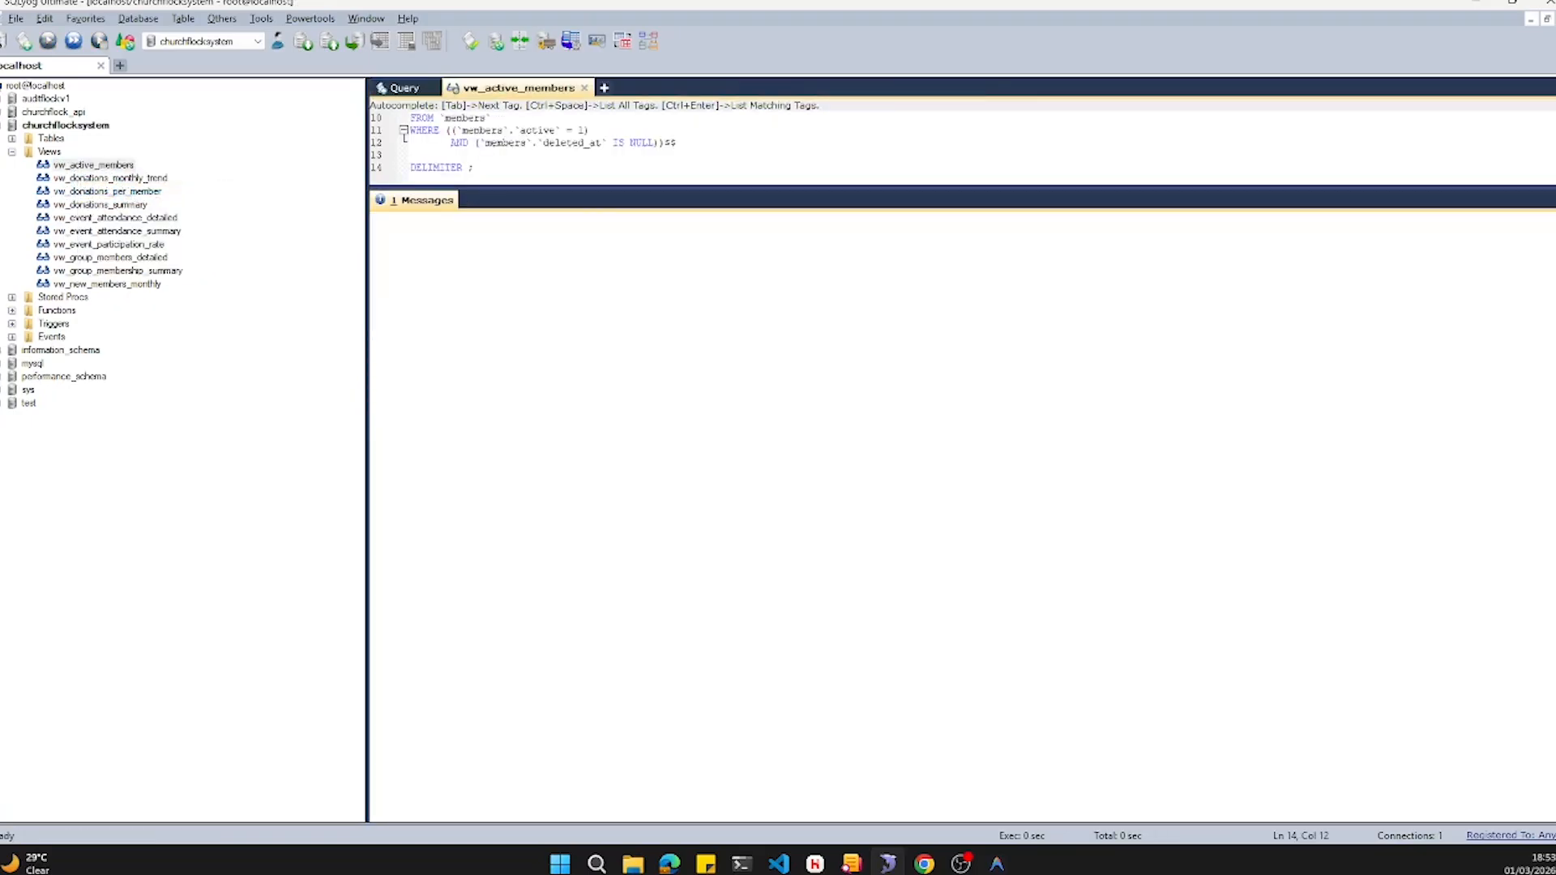
scroll(811, 146, "up", 3)
scroll(810, 146, "down", 1)
left_click_drag(509, 190, 509, 568)
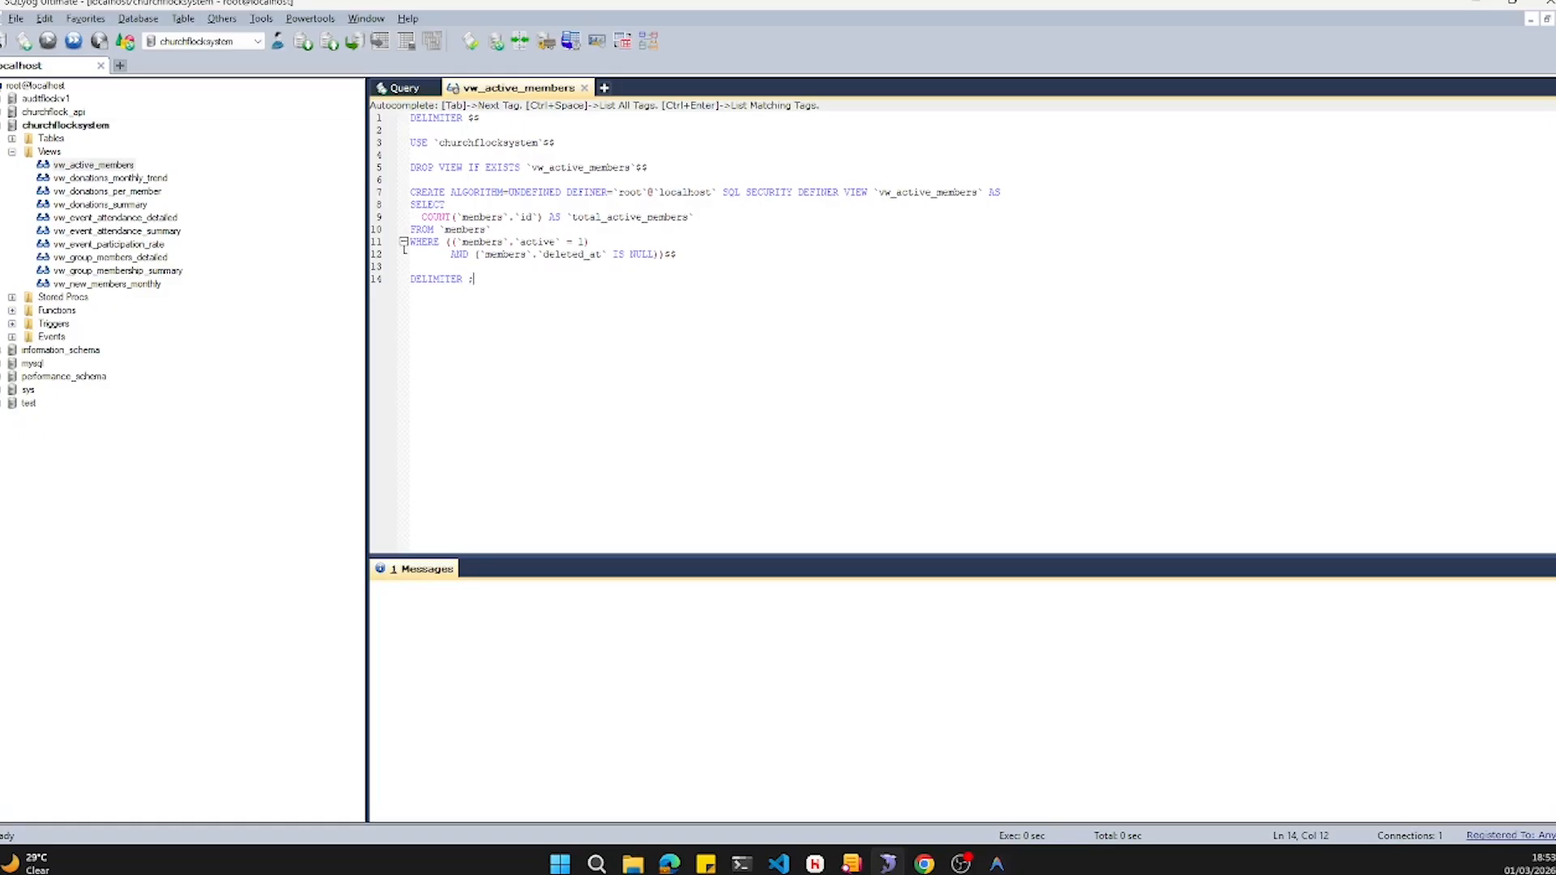
- Delete the DELIMITER, USE and DROP VIEW lines and the trailing $$, leaving only the CREATE VIEW statement
key("shift+Left")
key("shift+Left")
key("shift+Left")
key("shift+Left")
key("shift+Left")
key("shift+Left")
key("shift+Left")
key("shift+Left")
key("shift+Left")
key("shift+Left")
key("shift+Left")
key("BackSpace")
key("shift+Left")
key("shift+Left")
key("shift+Left")
key("shift+Left")
key("shift+Left")
key("shift+Left")
key("shift+Left")
key("shift+Left")
key("shift+Left")
key("shift+Left")
key("shift+Left")
key("shift+Left")
key("shift+Left")
key("shift+Left")
key("shift+Left")
key("shift+Left")
key("shift+Left")
key("shift+Left")
key("shift+Left")
key("shift+Left")
key("shift+Up")
key("shift+Up")
key("shift+Up")
key("shift+Up")
key("BackSpace")
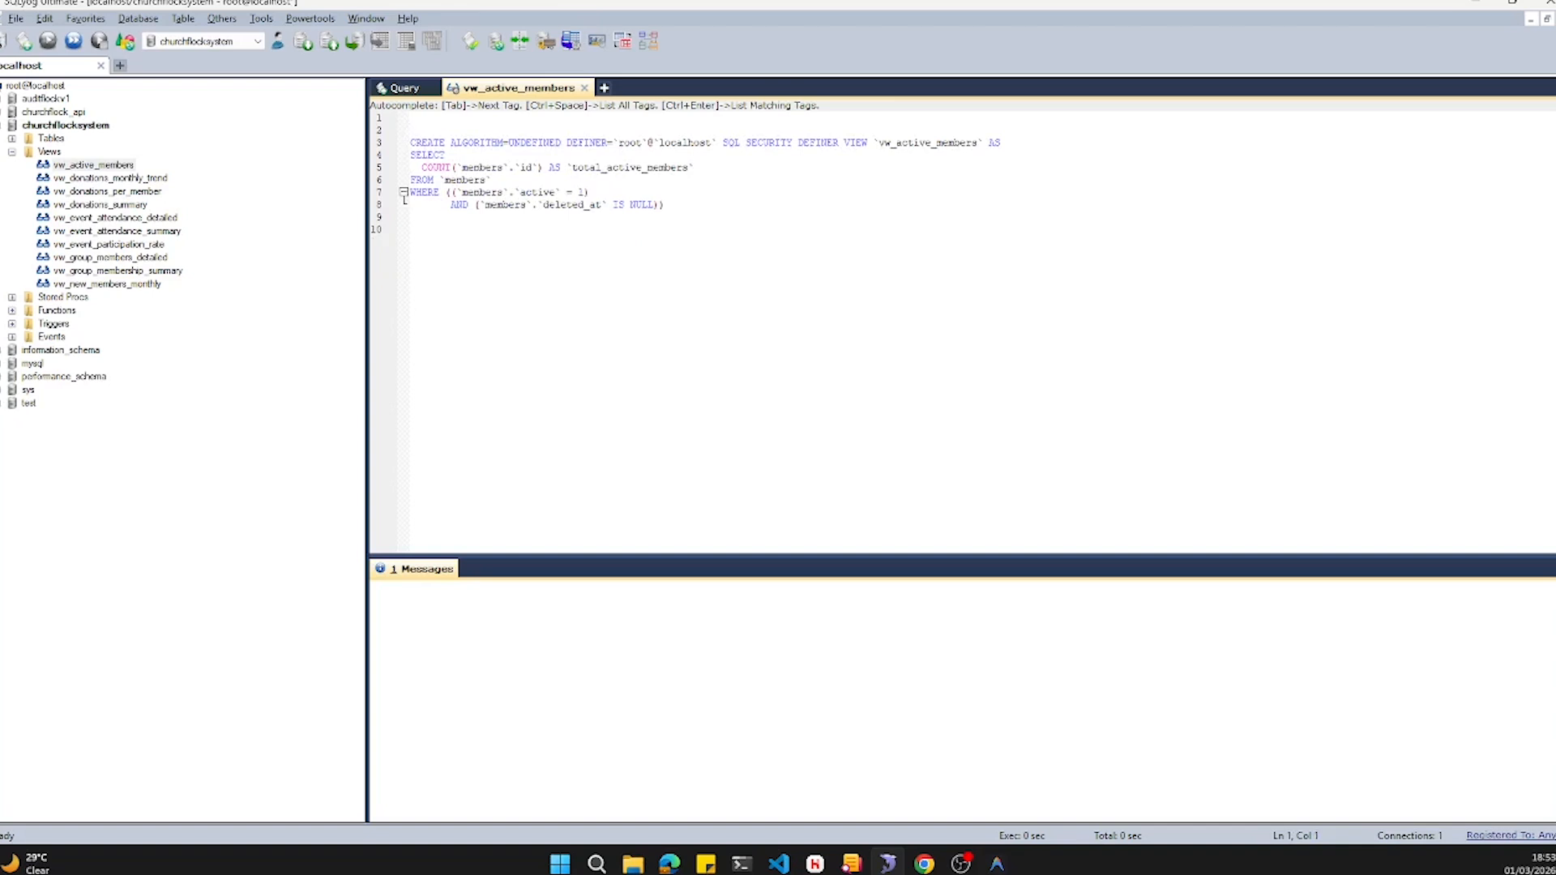
- Delete the ALGORITHM, DEFINER and SQL SECURITY clauses from the vw_active_members CREATE VIEW statement
key("Down")
key("Down")
key("ctrl+Right")
key("shift+Right")
key("shift+Right")
key("shift+Right")
key("shift+Right")
key("shift+Right")
key("shift+Right")
key("shift+Right")
key("shift+Right")
key("shift+Right")
key("shift+Right")
key("shift+Right")
key("shift+Right")
key("shift+Right")
key("shift+Right")
key("shift+Right")
key("shift+Right")
key("shift+Right")
key("shift+Right")
key("shift+Right")
key("shift+Right")
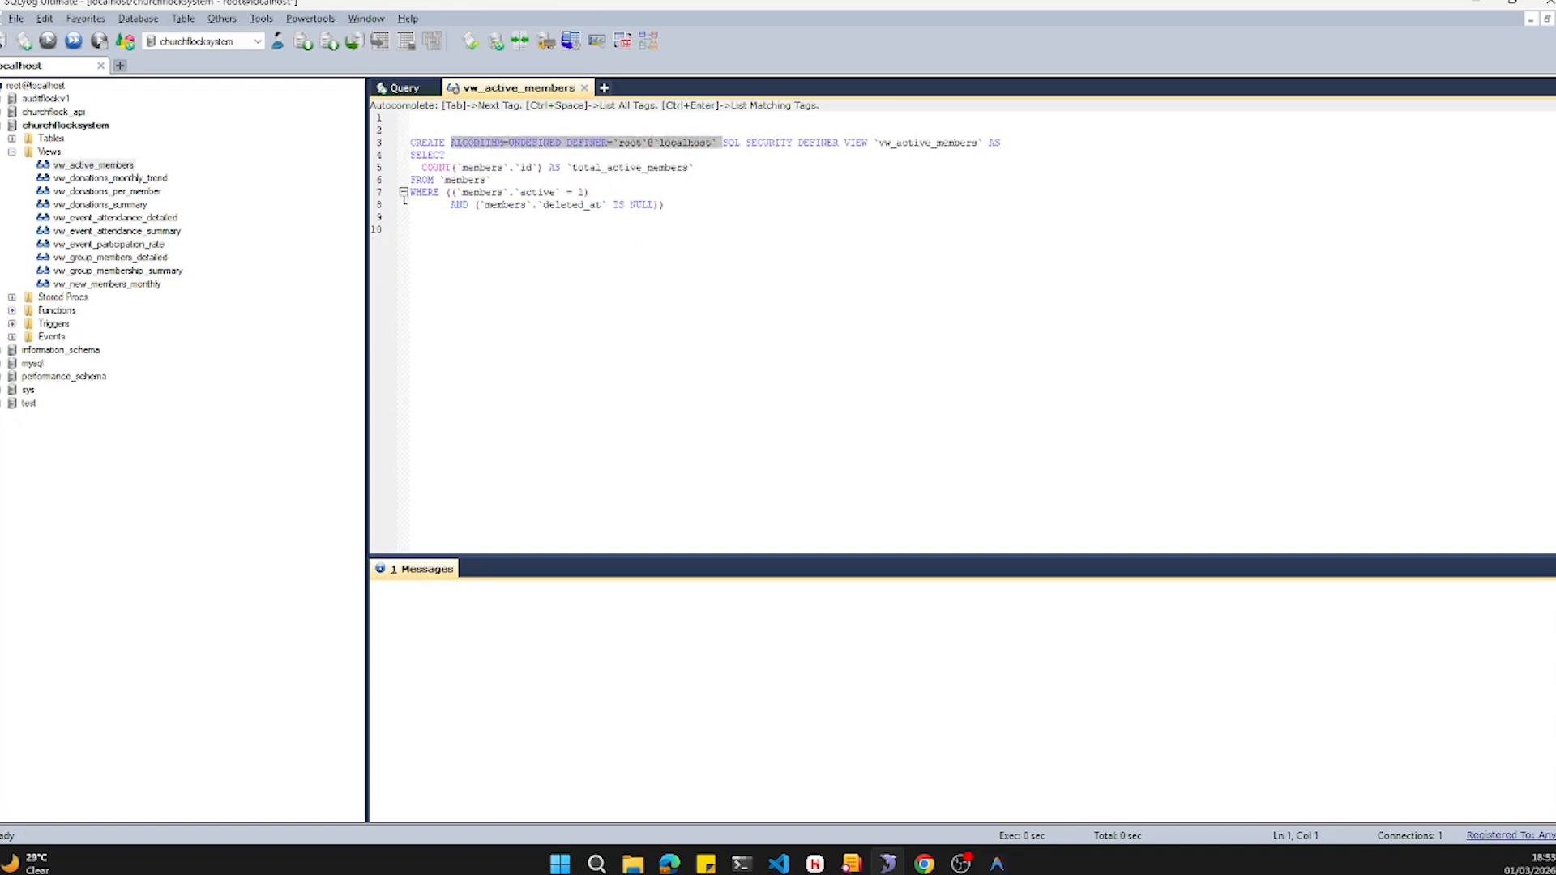
key("shift+Right")
key("shift+Right")
key("shift+Right")
key("shift+Right")
key("shift+Right")
key("shift+Right")
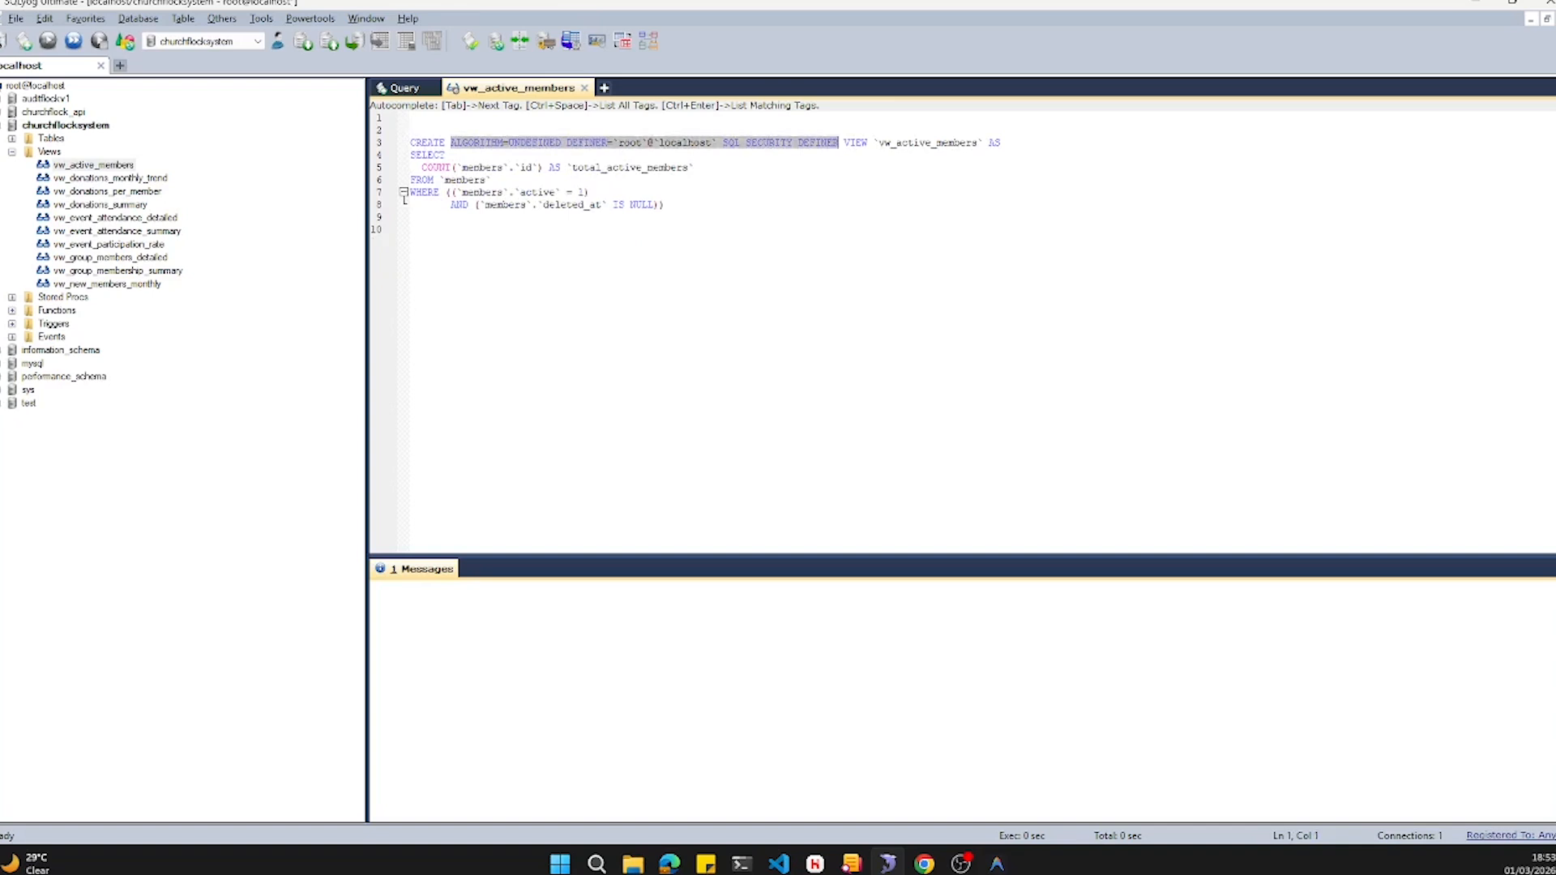
key("BackSpace")
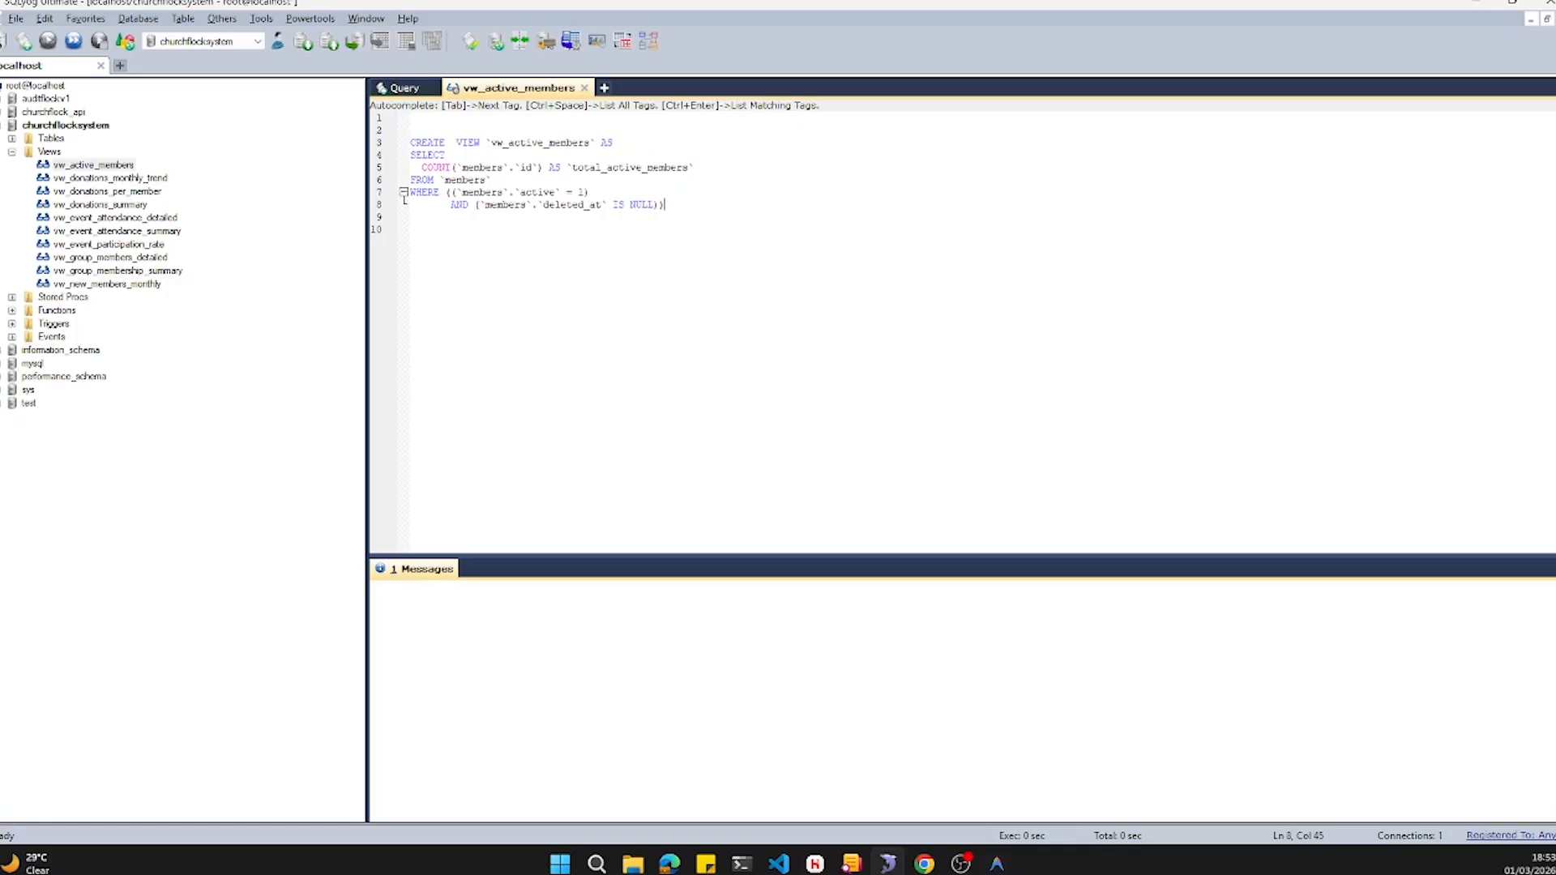
- Copy the cleaned CREATE VIEW statement and run it as an SQL query on the cffjujao_cmsuat database
left_click_drag(671, 205, 411, 143)
key("ctrl+c")
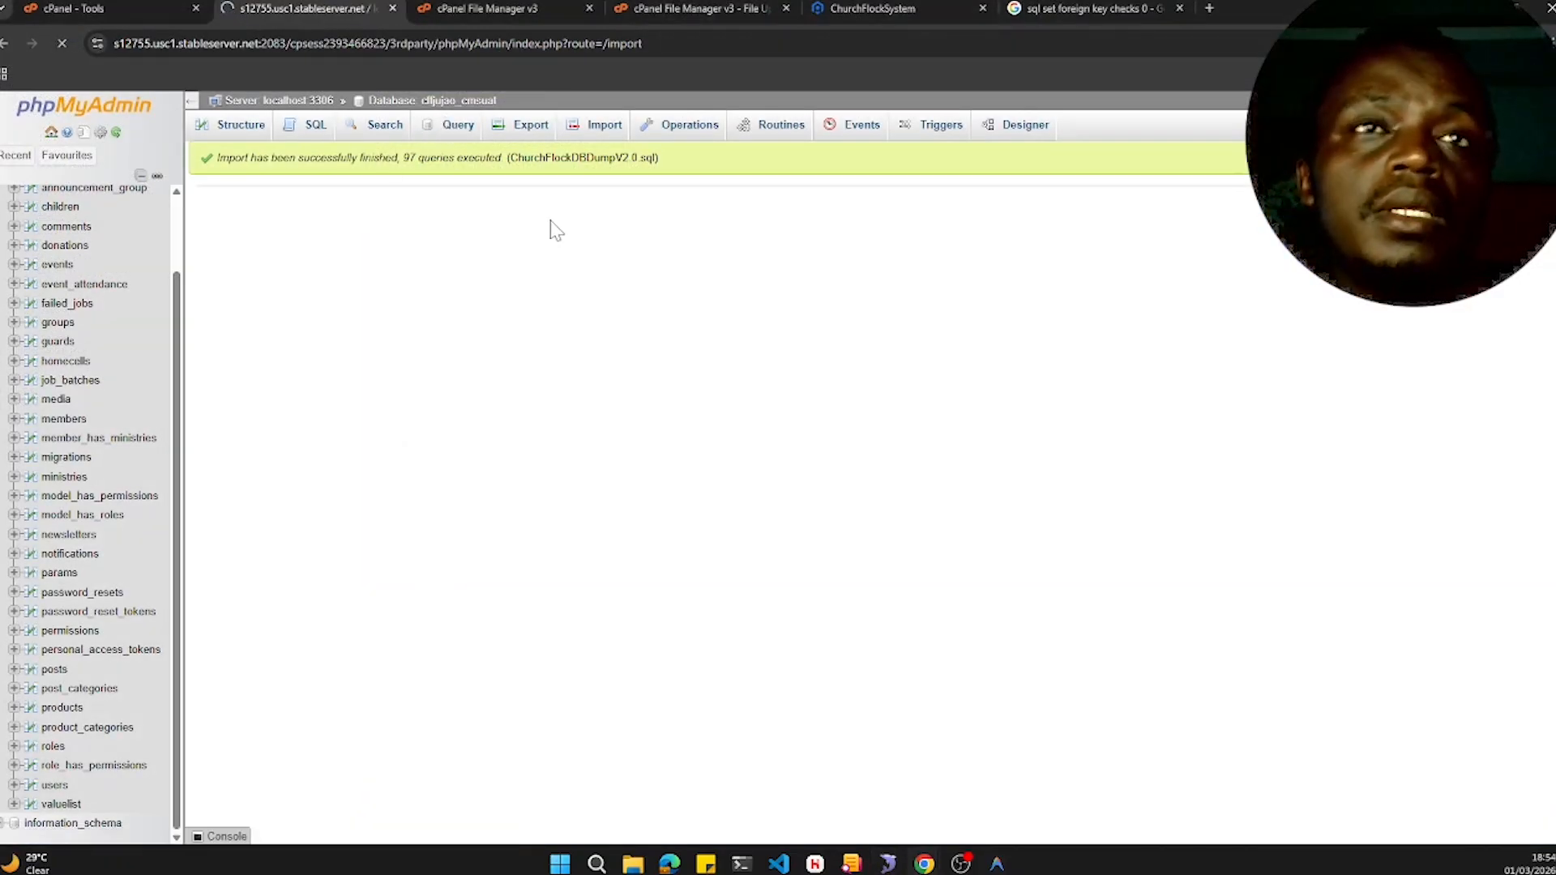
left_click(314, 127)
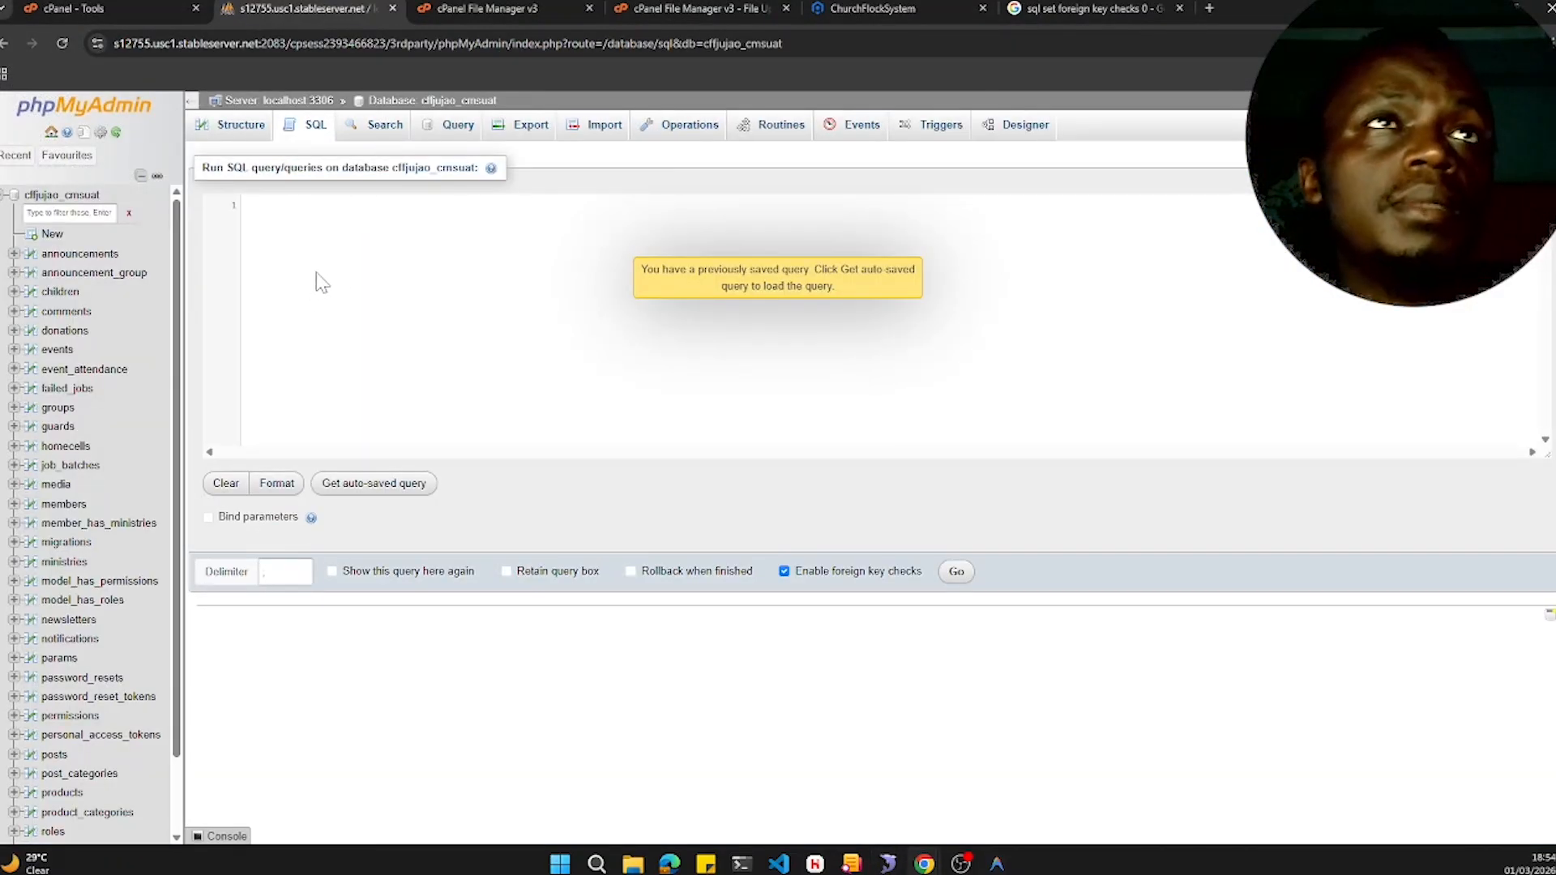
key("ctrl+v")
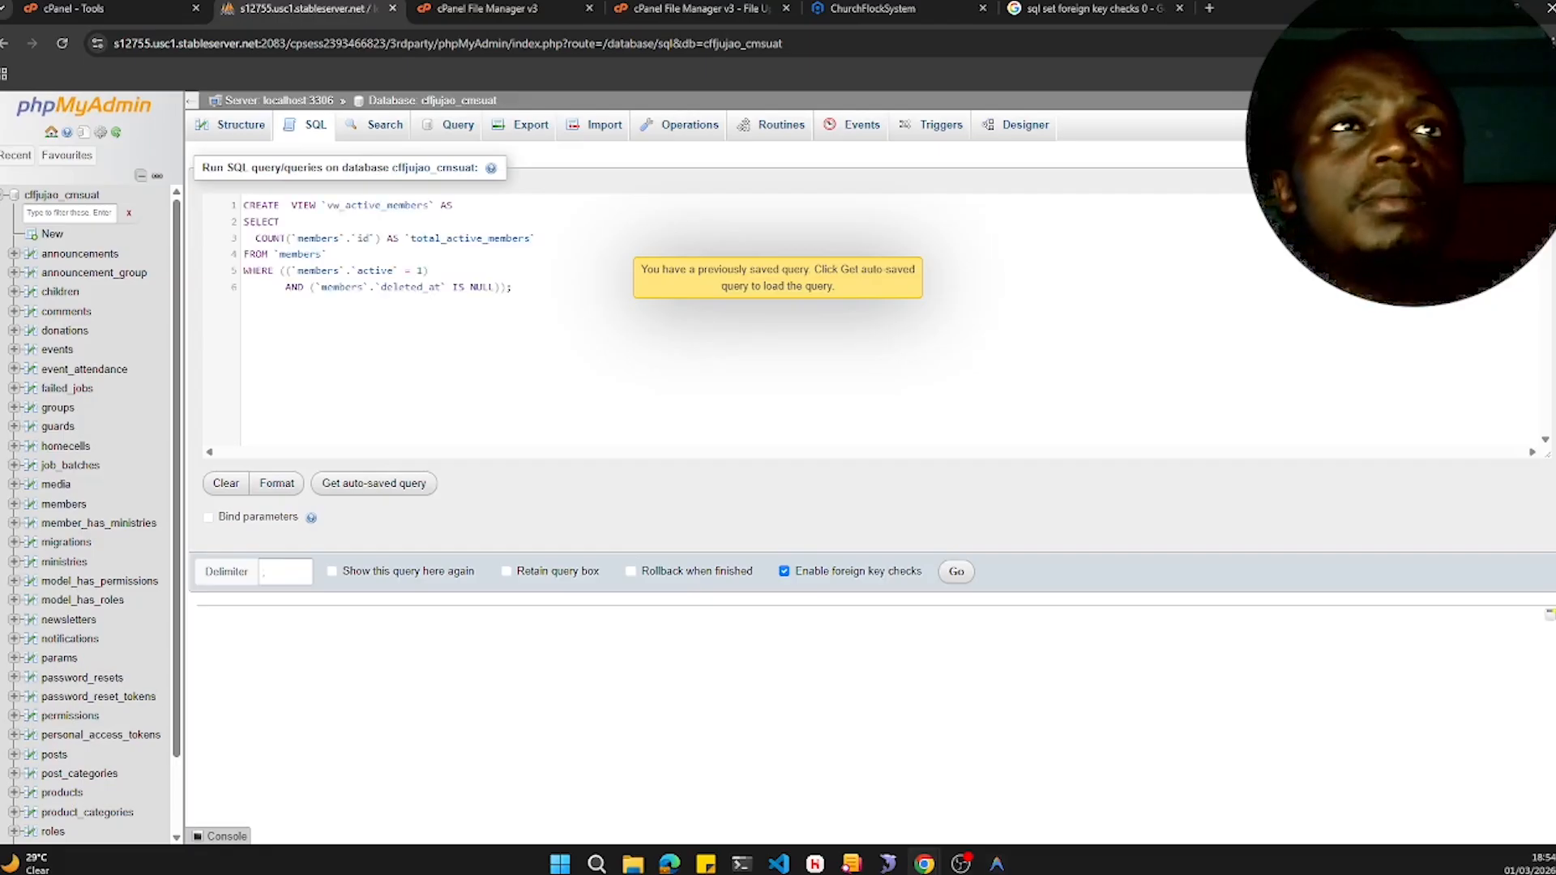
left_click(957, 574)
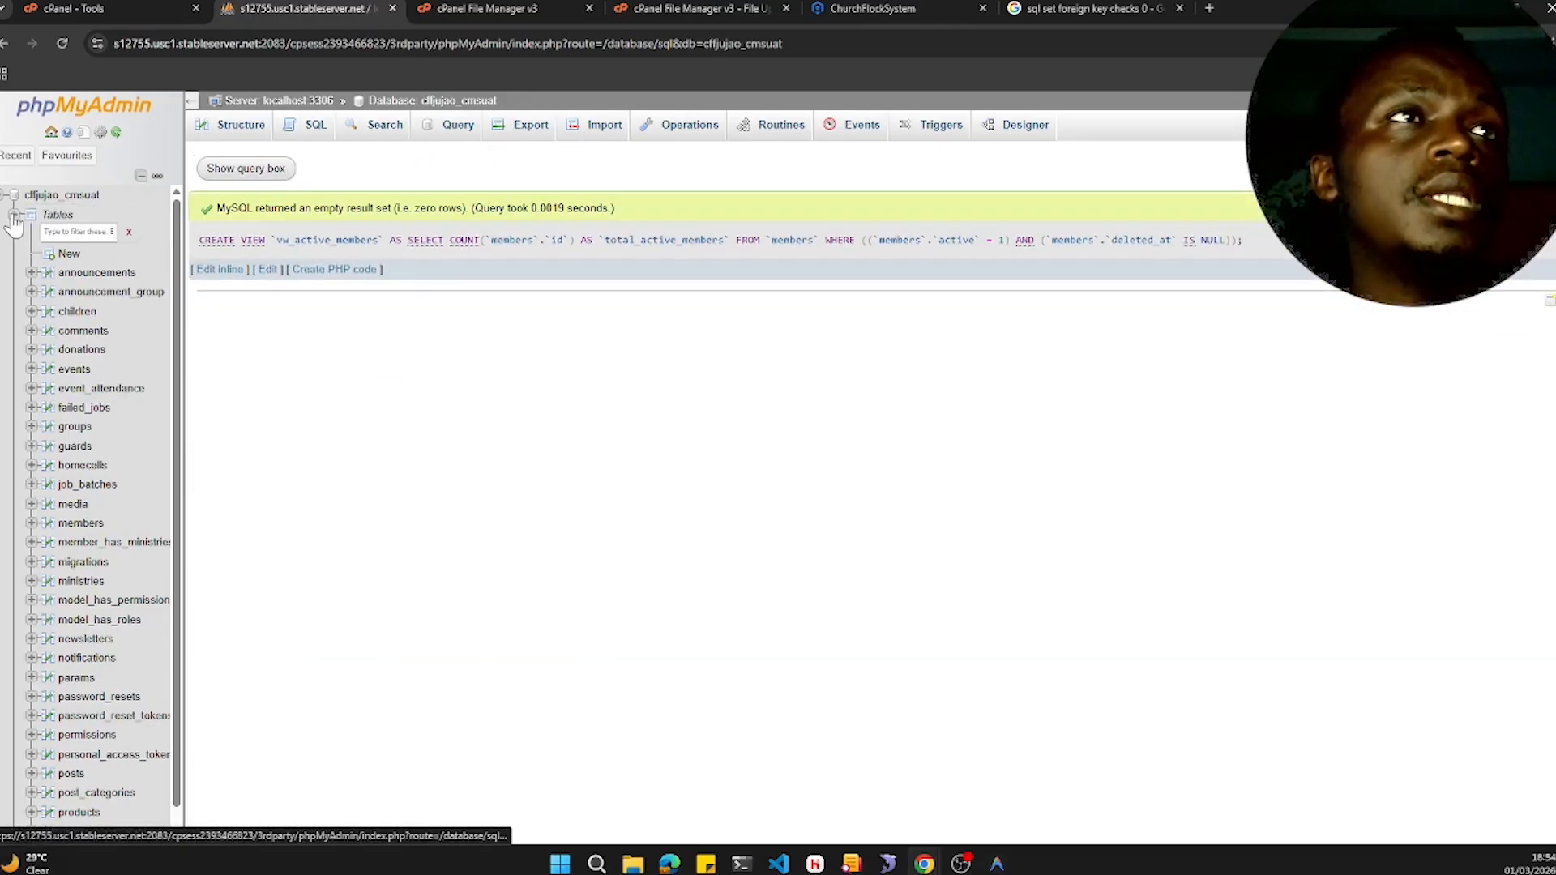
- Replace the SQL query with the vw_donations_monthly_trend CREATE VIEW statement and run it
left_click(14, 234)
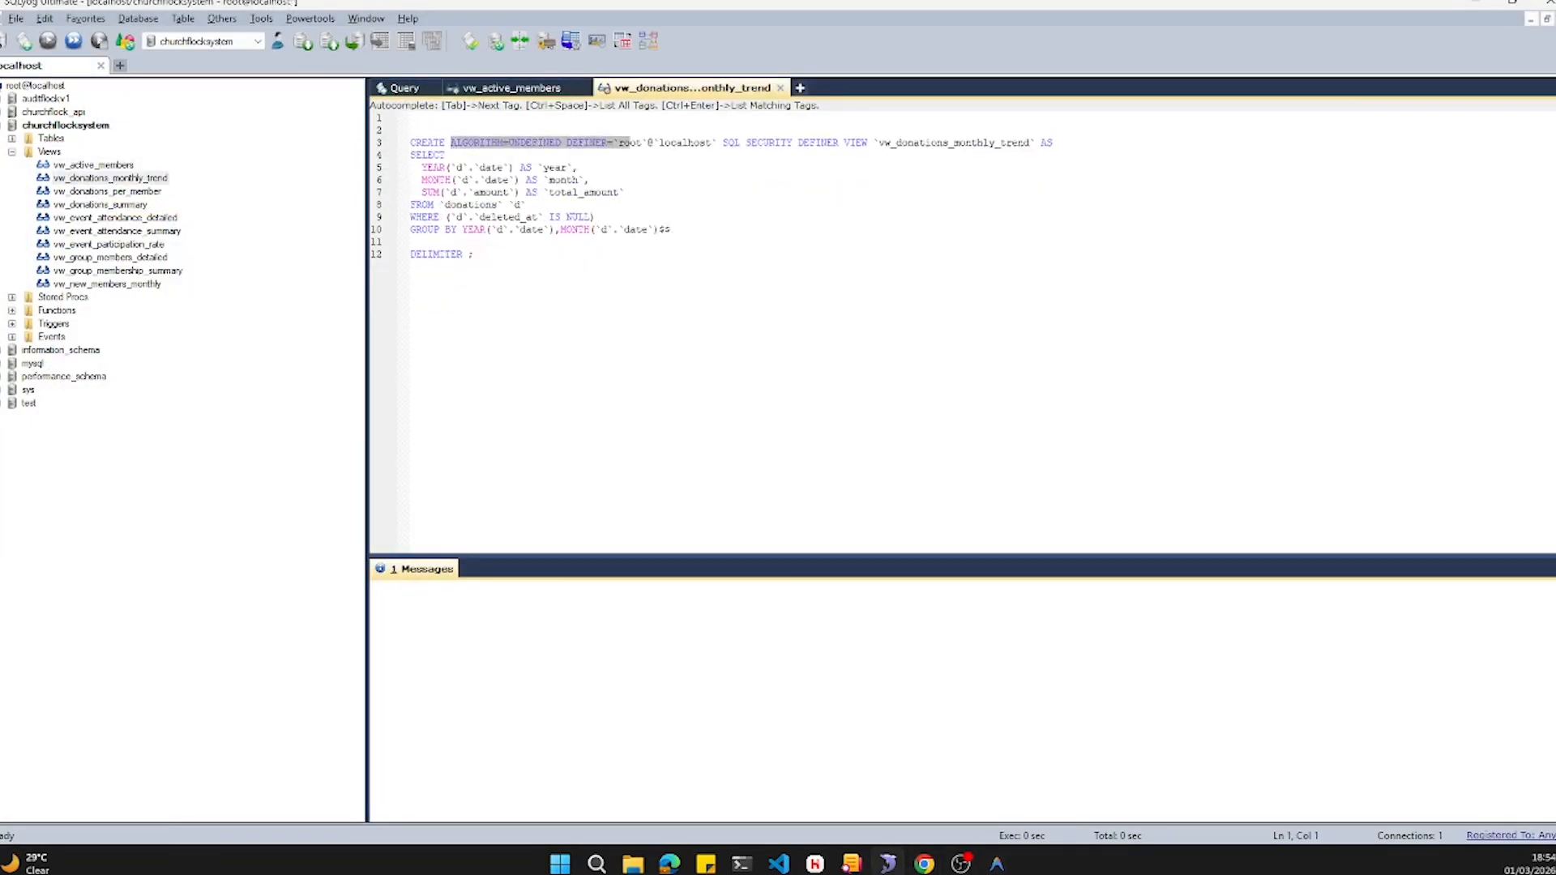
key("Delete")
key("ctrl+a")
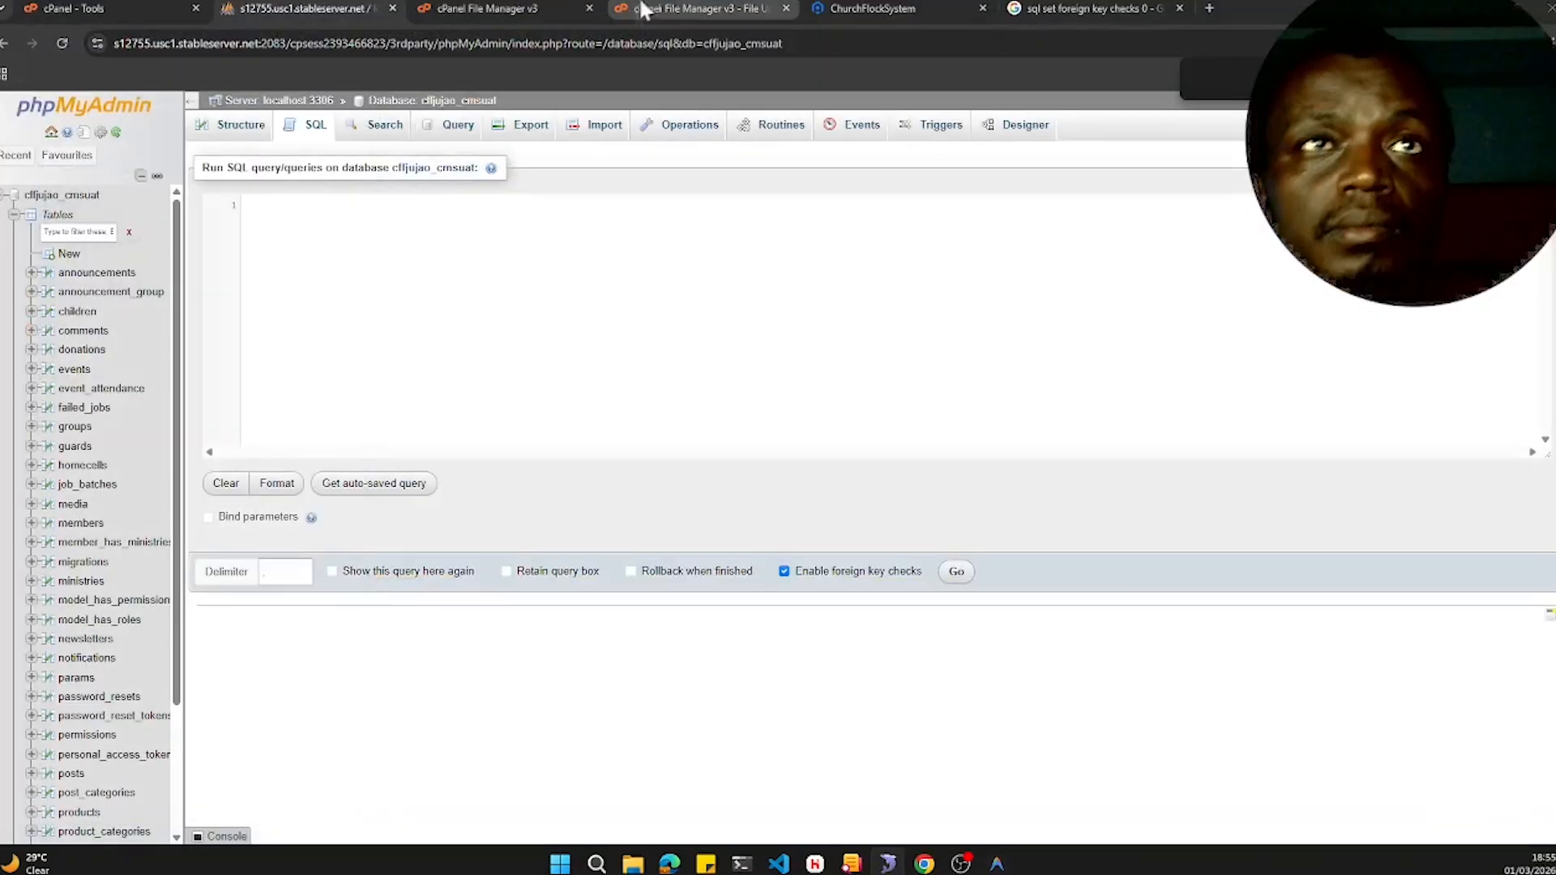
type("CREATE VIEW `vw_donations_monthly_trend` AS SELECT   YEAR(`d`.`date`) AS `year`,   MONTH(`d`.`date`) AS `month`,   SUM(`d`.`amount`) AS `total_amount` FROM `donations` `d` WHERE (`d`.`deleted_at` IS NULL) GROUP BY YEAR(`d`.`date`),MONTH(`d`.`date`);")
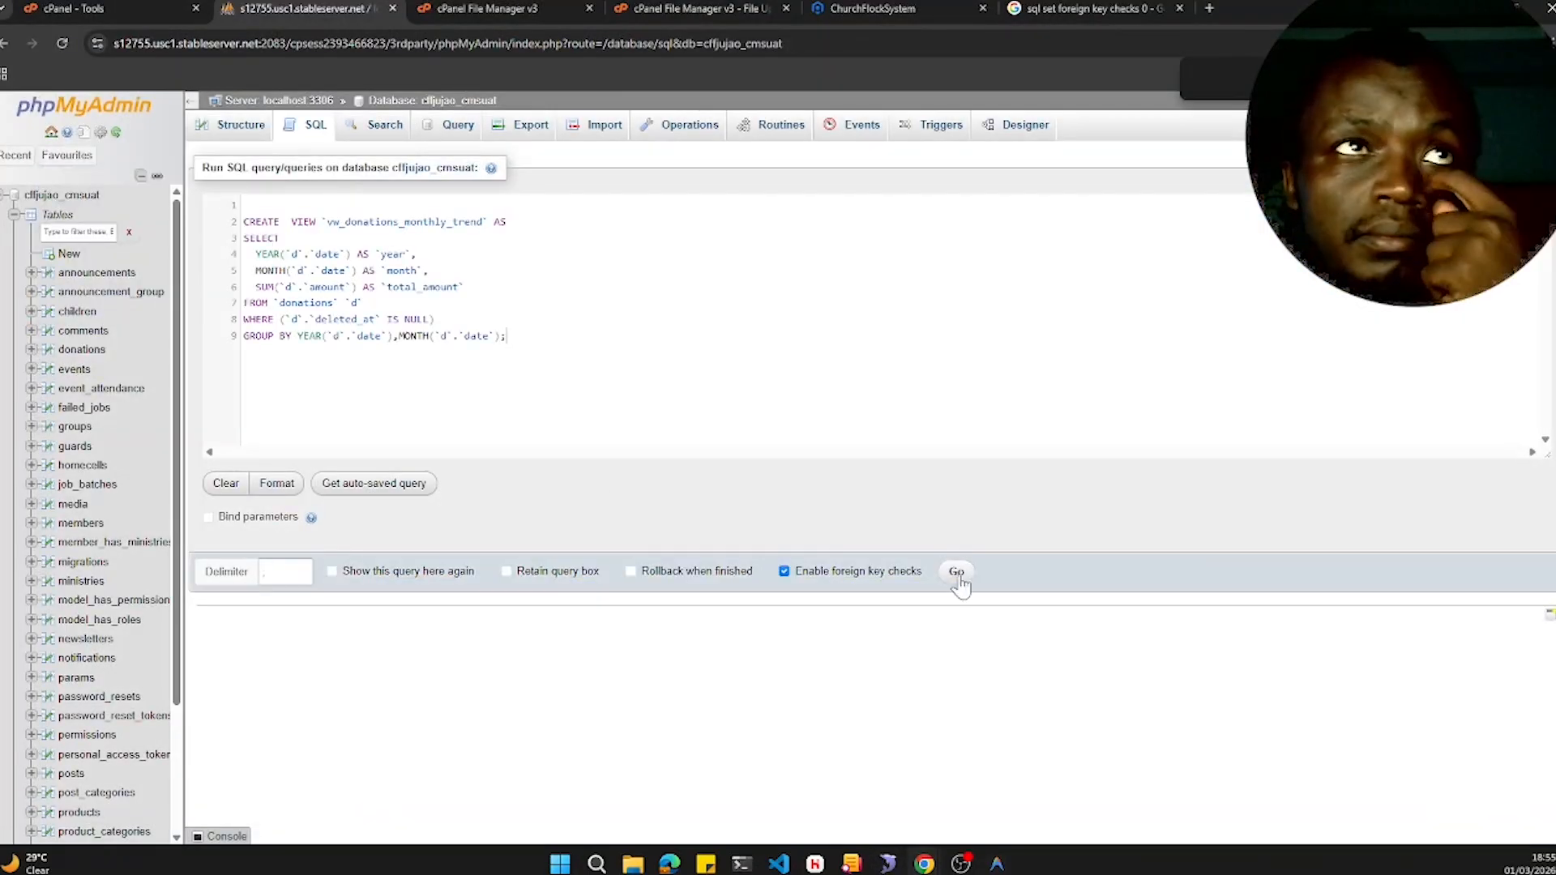
left_click(953, 566)
- Paste the vw_event_attendance_summary CREATE VIEW statement into a new SQL query and run it
left_click(308, 126)
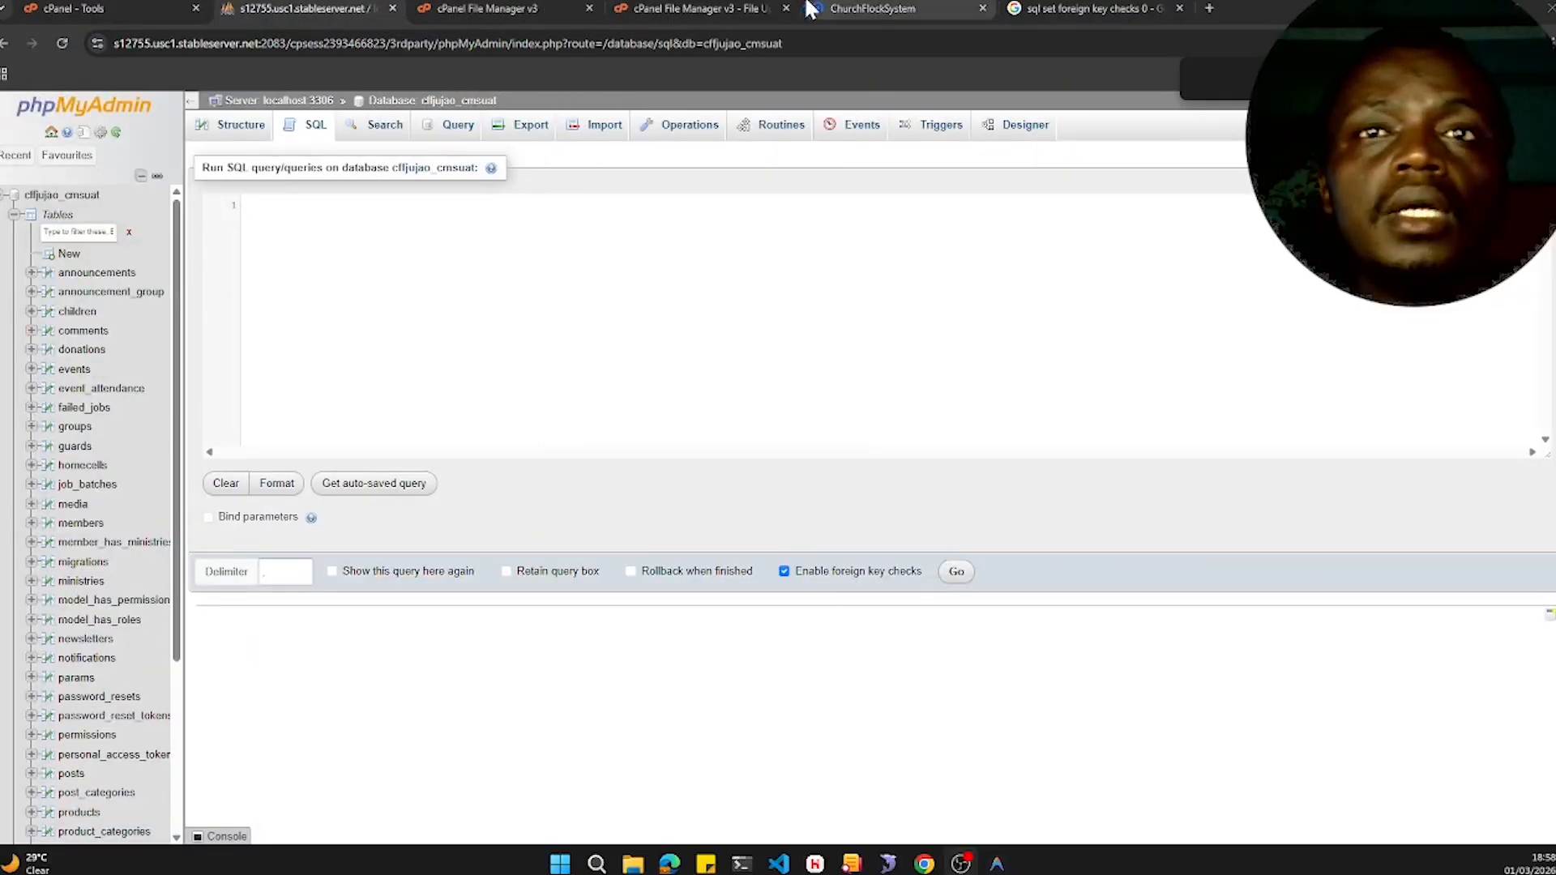
left_click(392, 289)
key("ctrl+v")
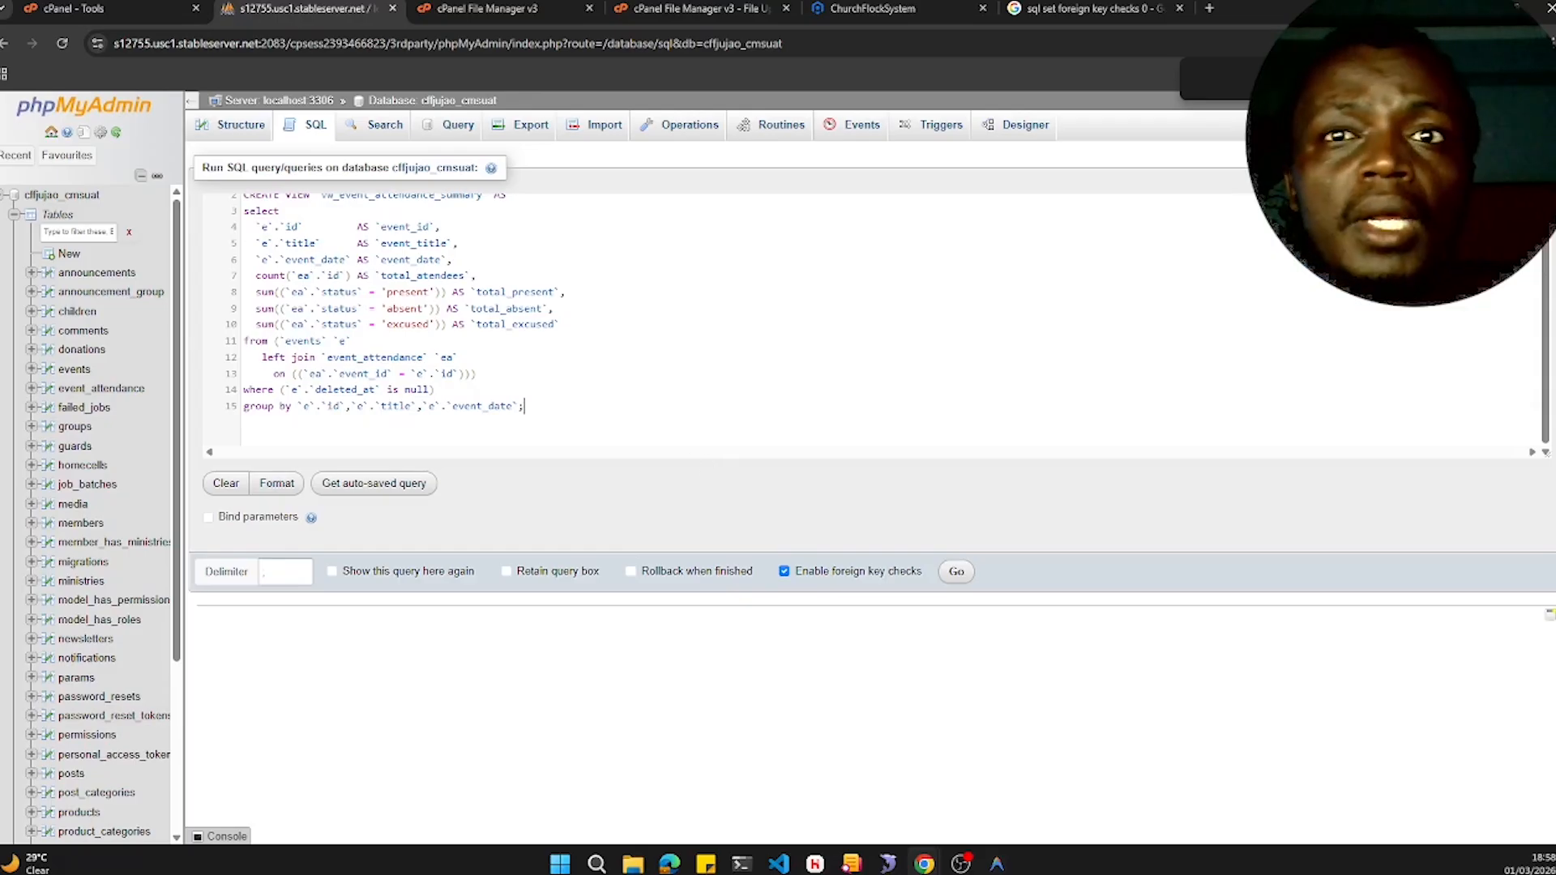
left_click(957, 573)
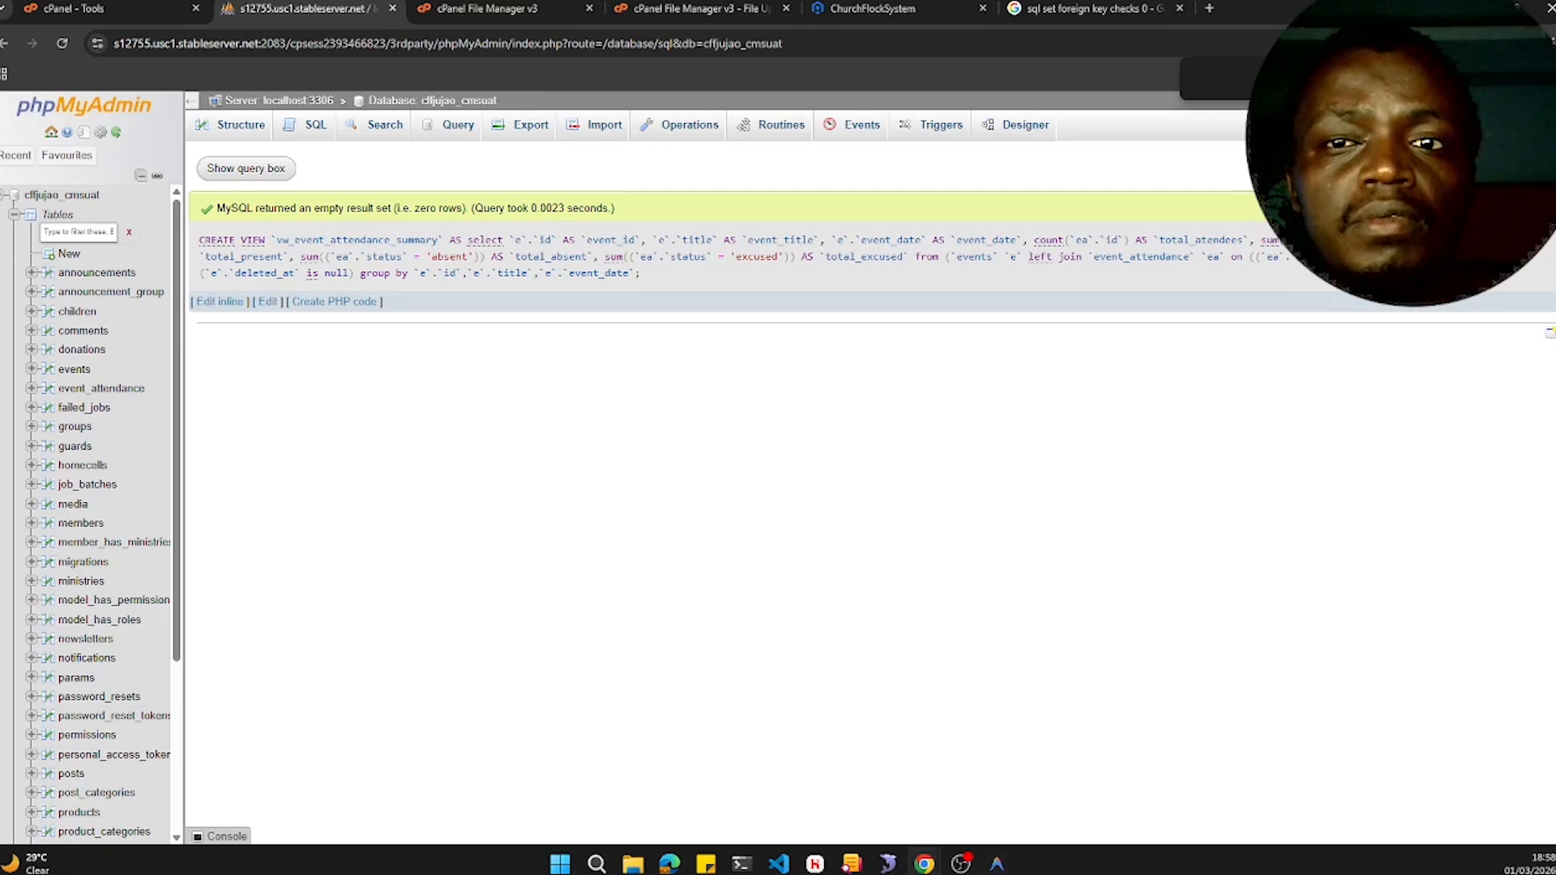
- Scroll the database navigation tree to check the list of created views
scroll(52, 235, "down", 3)
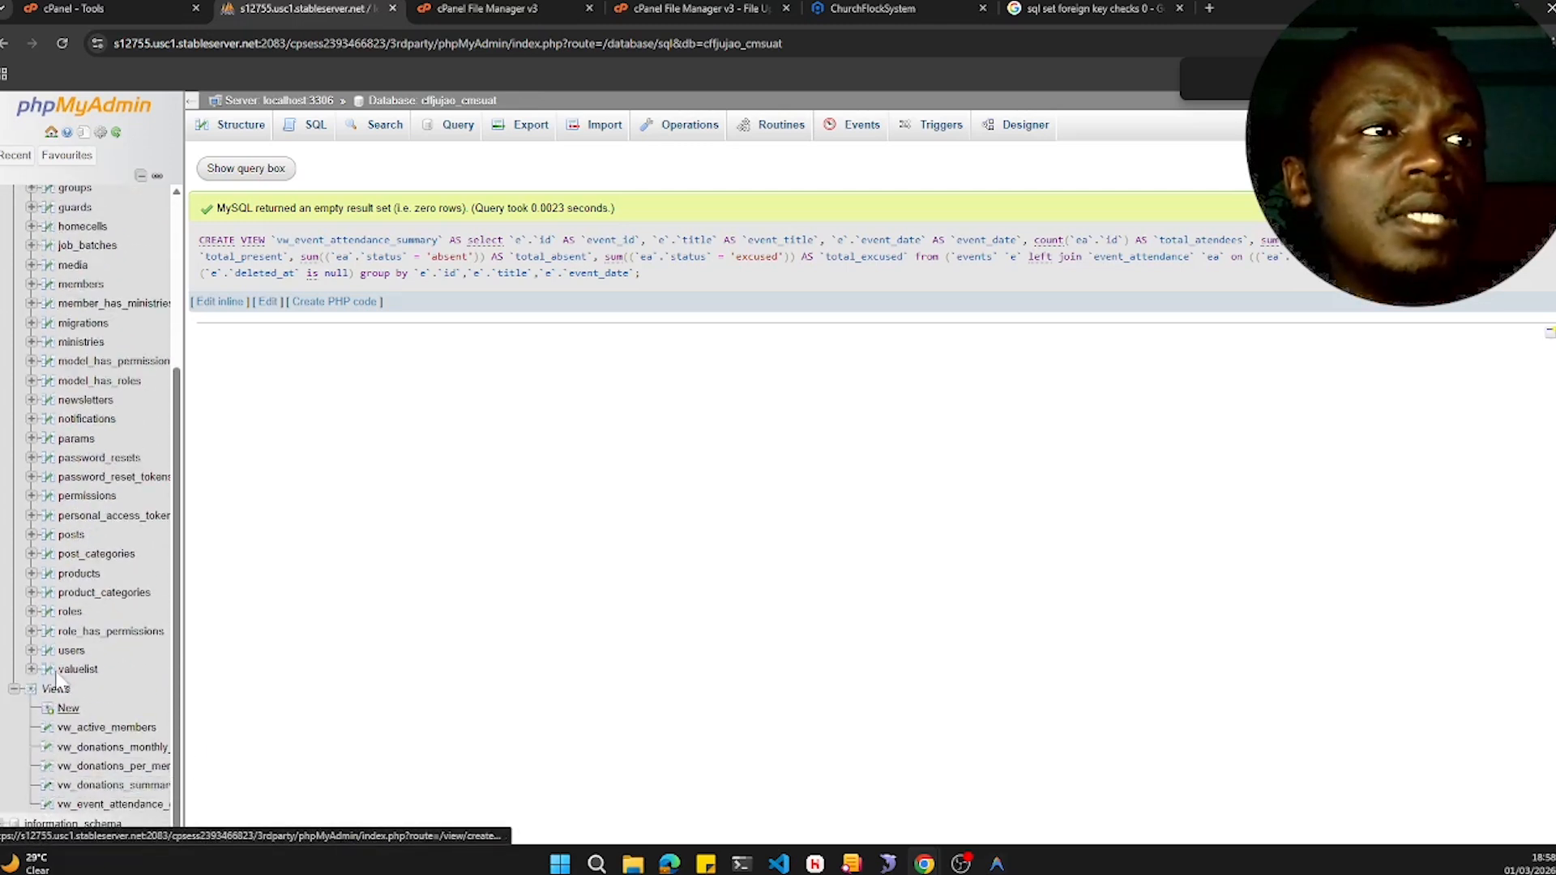
scroll(91, 571, "up", 3)
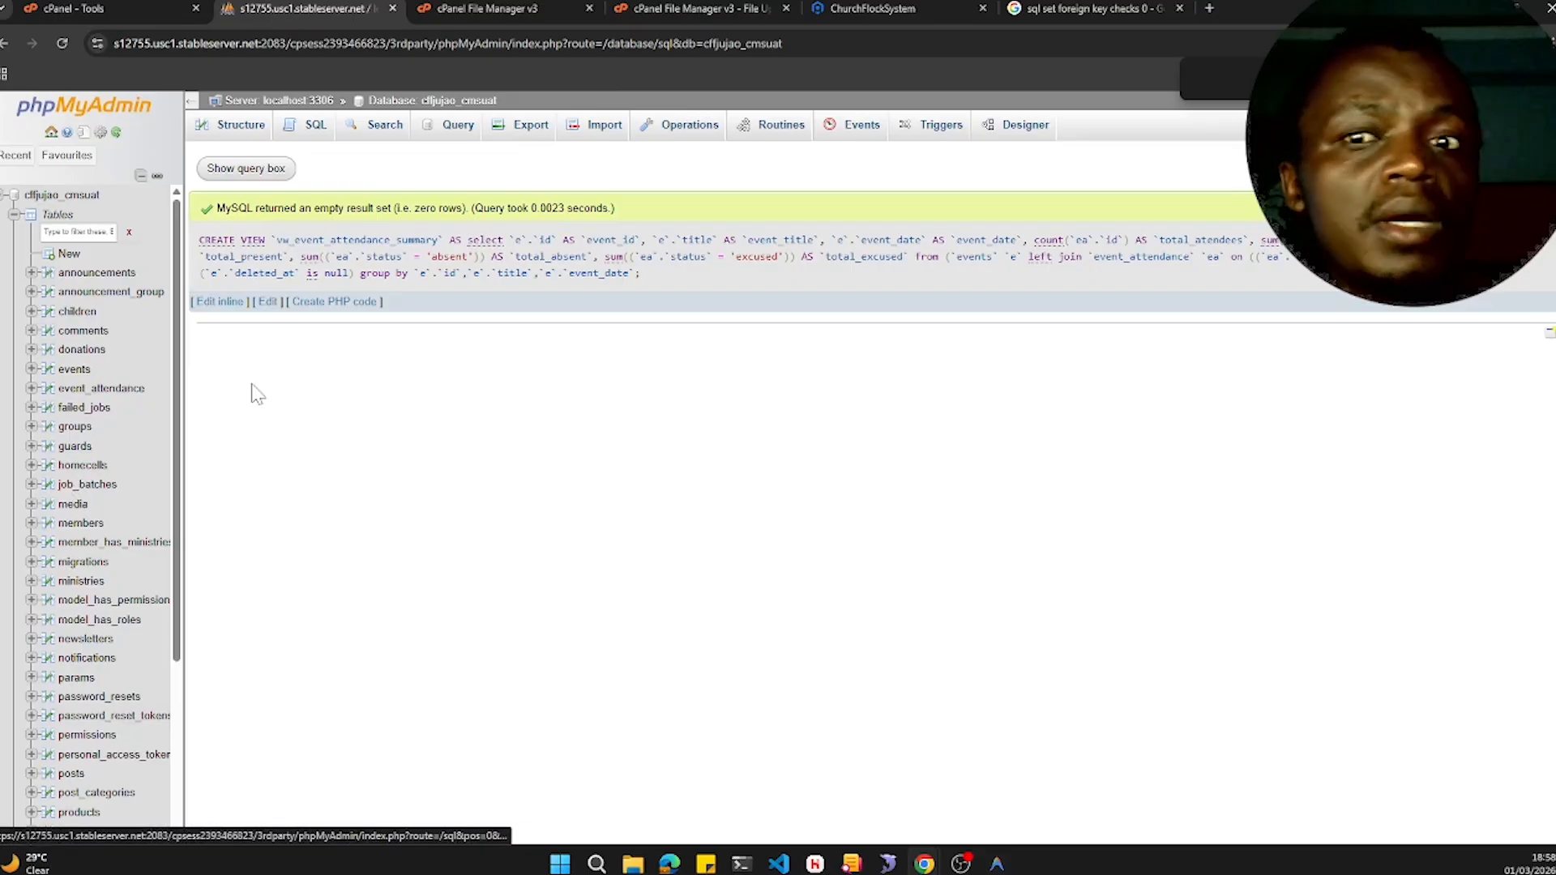
scroll(101, 608, "down", 3)
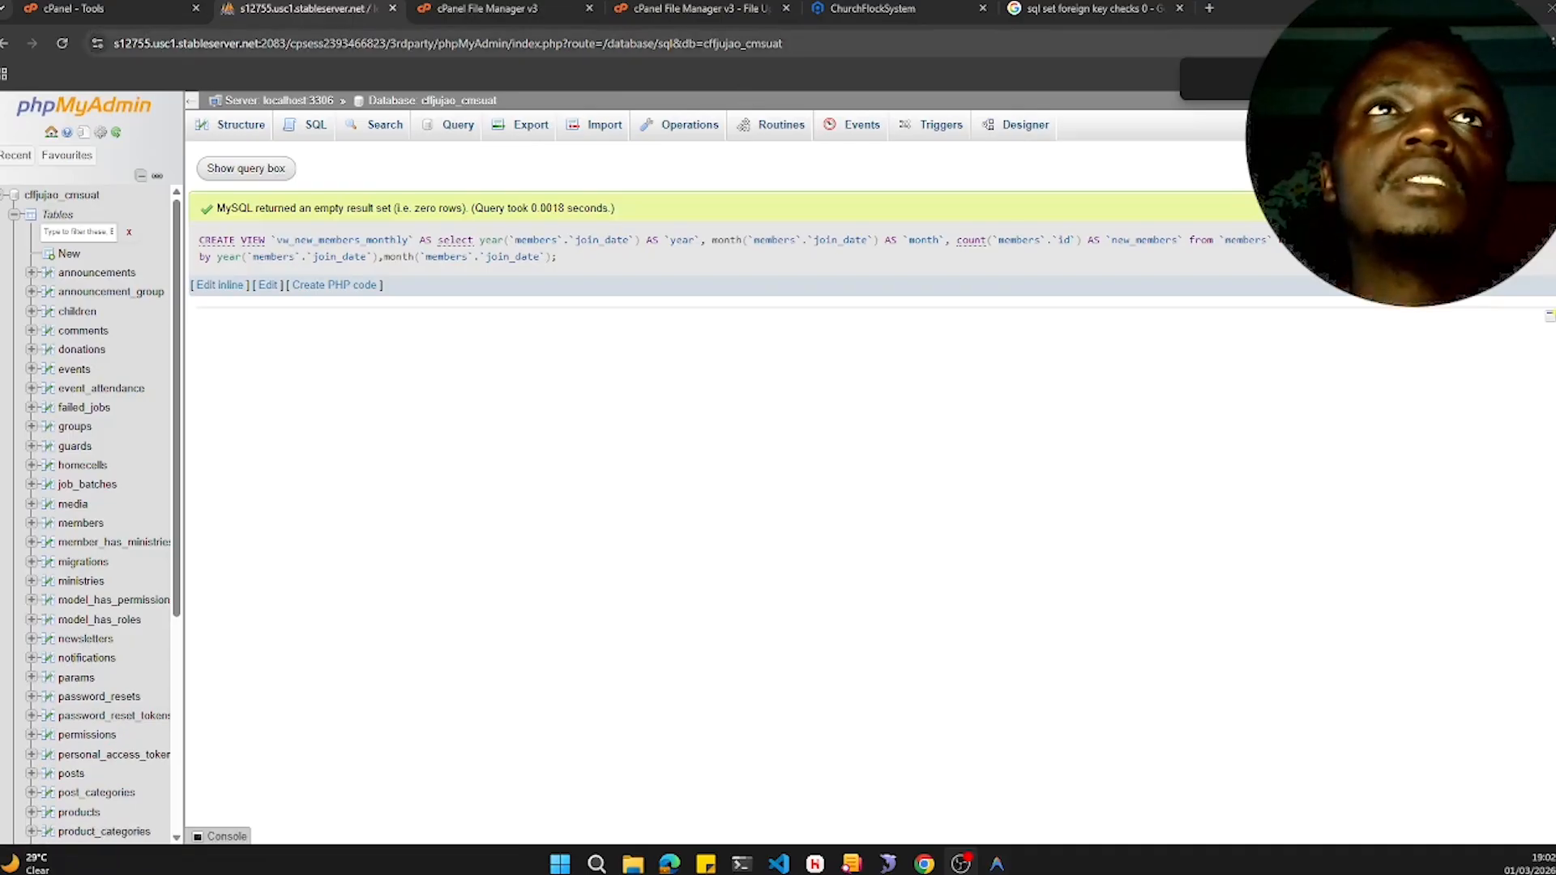
- Switch to the File Manager and reload the cmsuat.cffjuja.org listing to show the uploaded churchflocksystem.zip
left_click(658, 9)
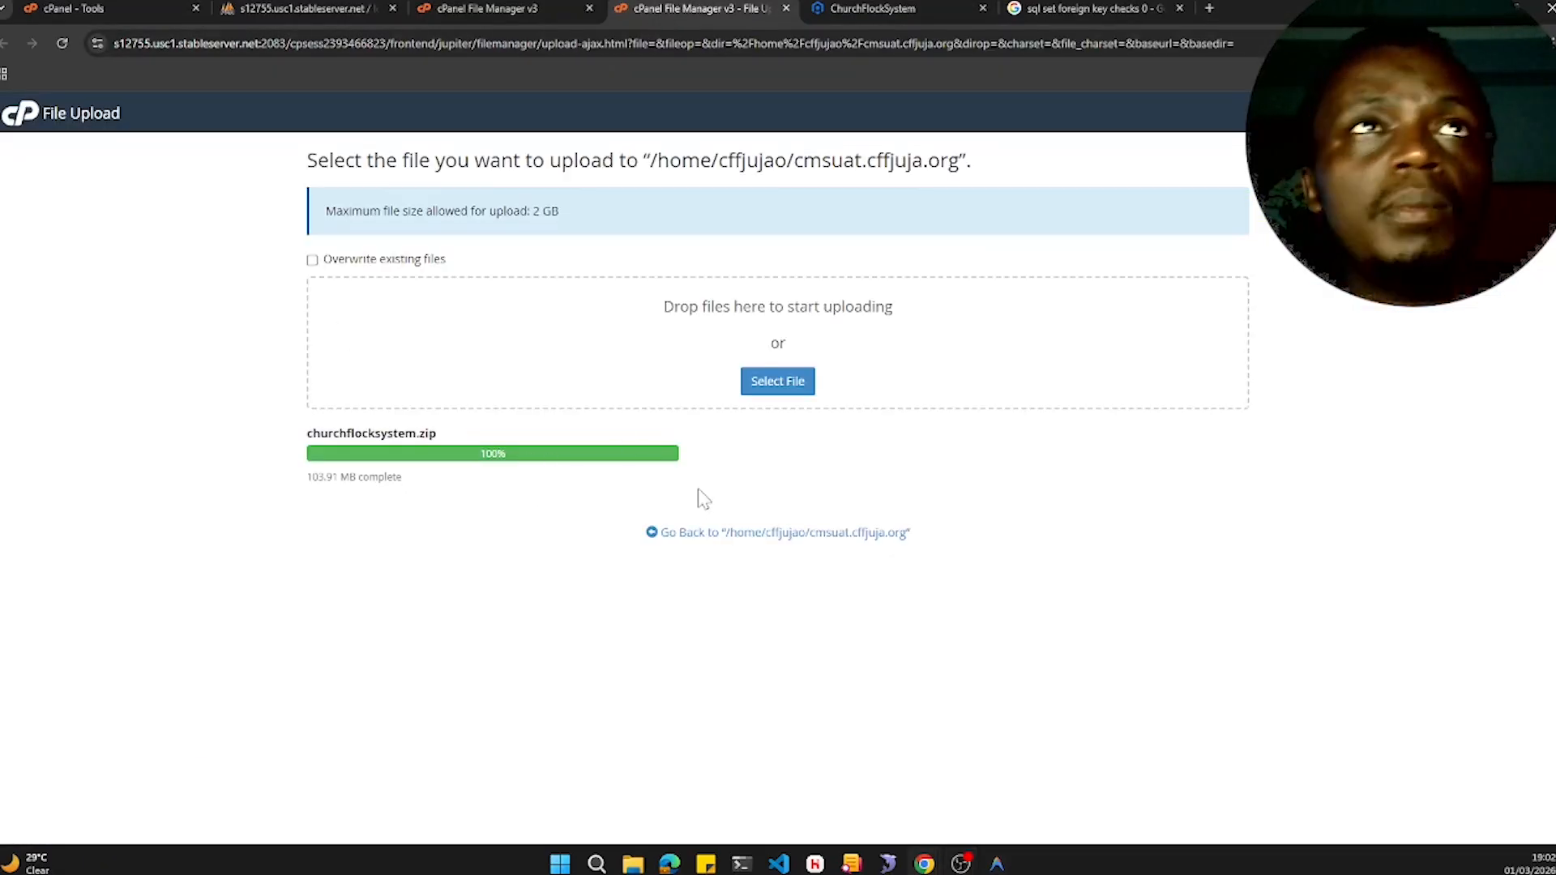
left_click(498, 11)
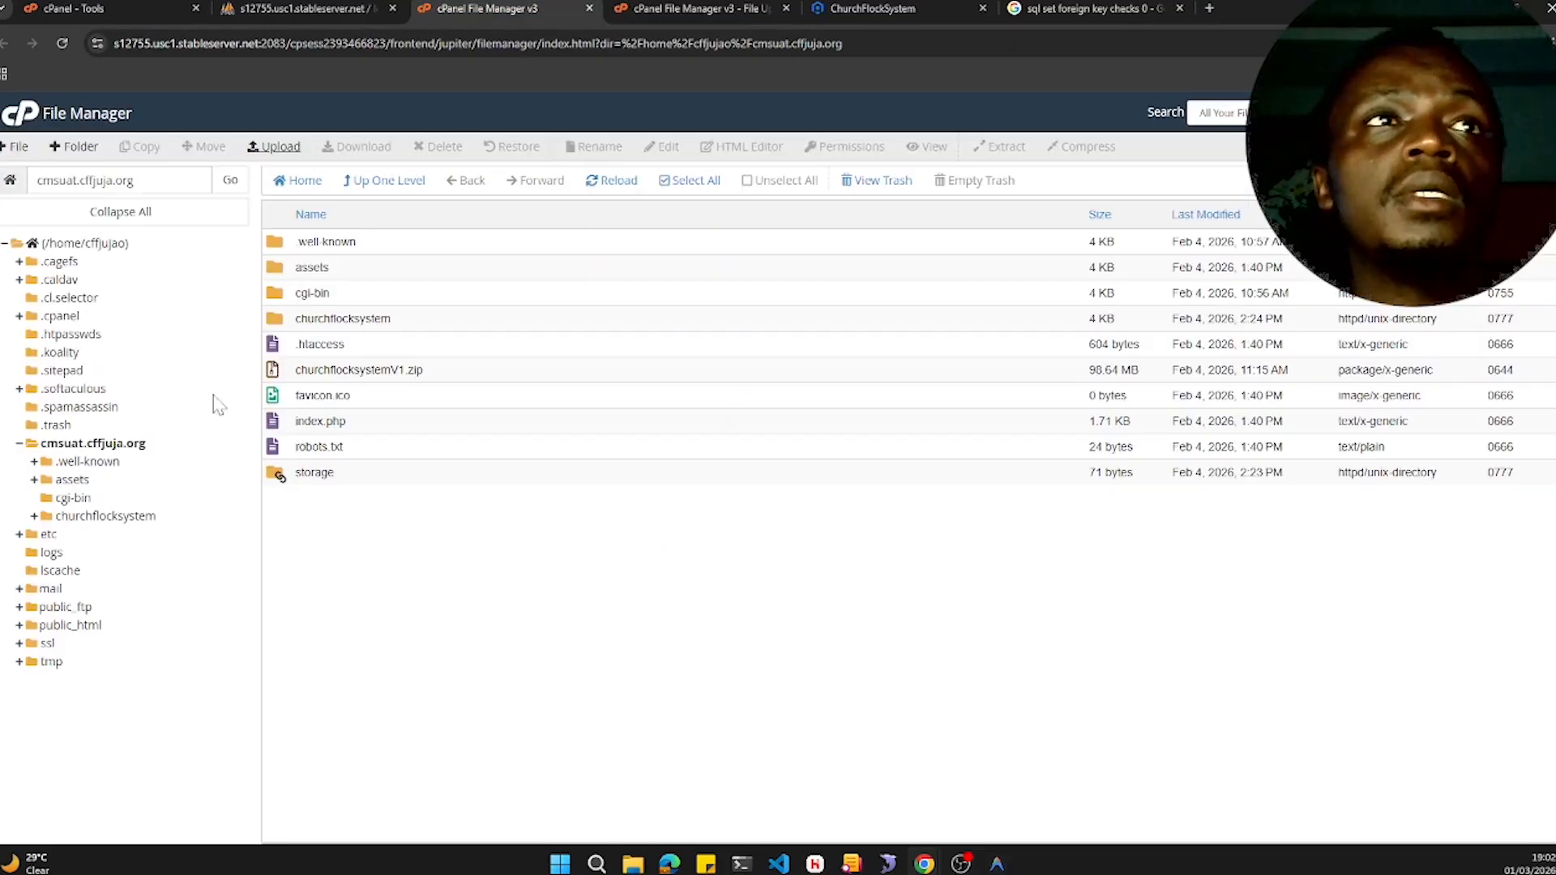
left_click(614, 180)
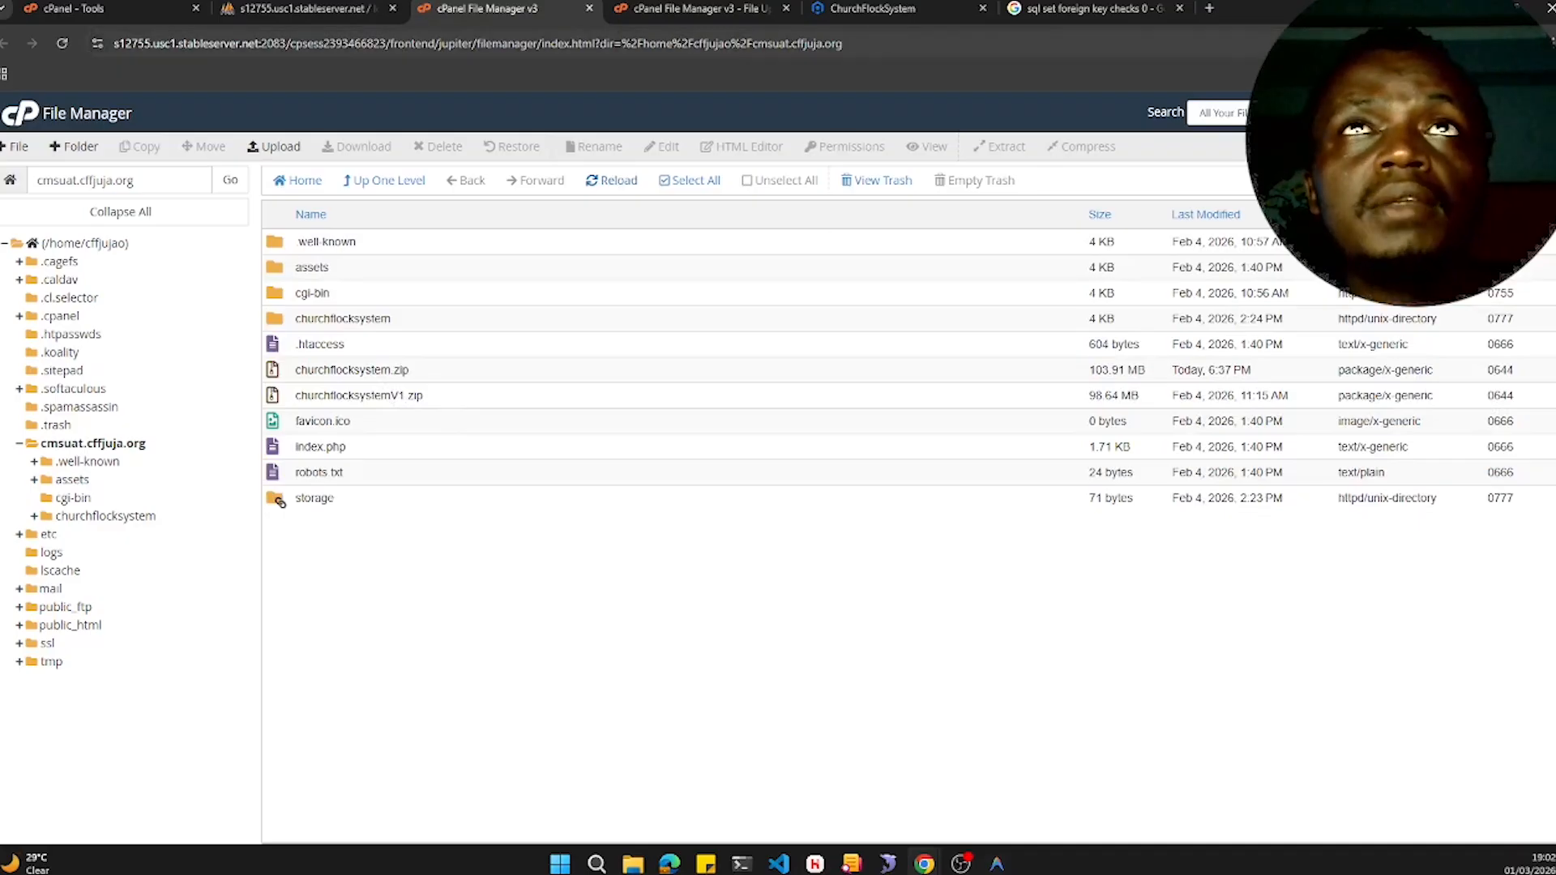
- Open the ChurchFlockSystem site tab and navigate to its Dashboard
left_click(879, 11)
left_click(62, 43)
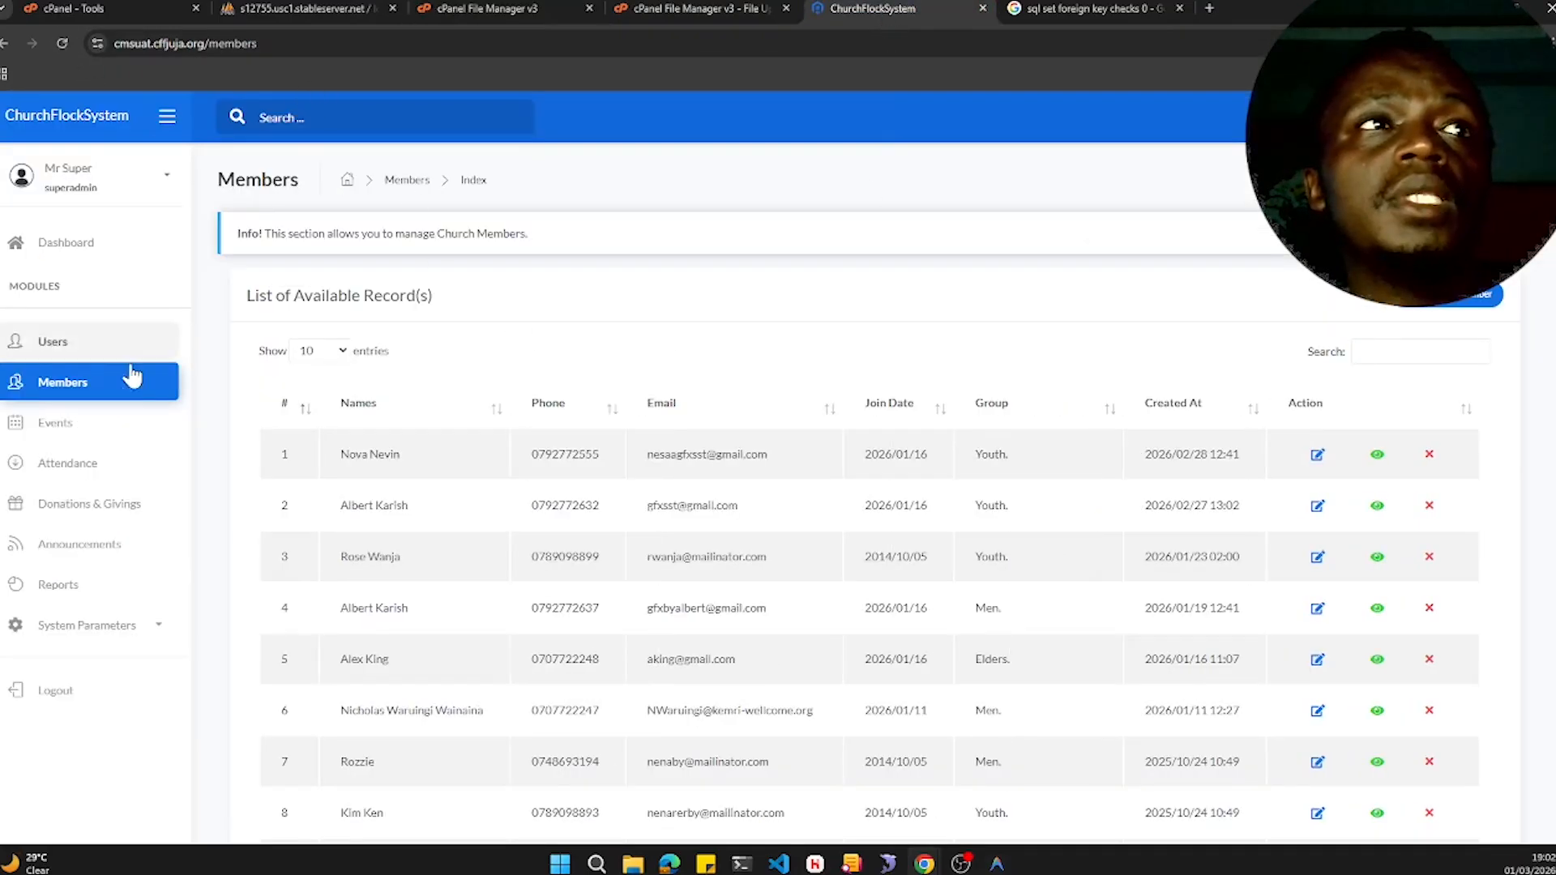
left_click(85, 247)
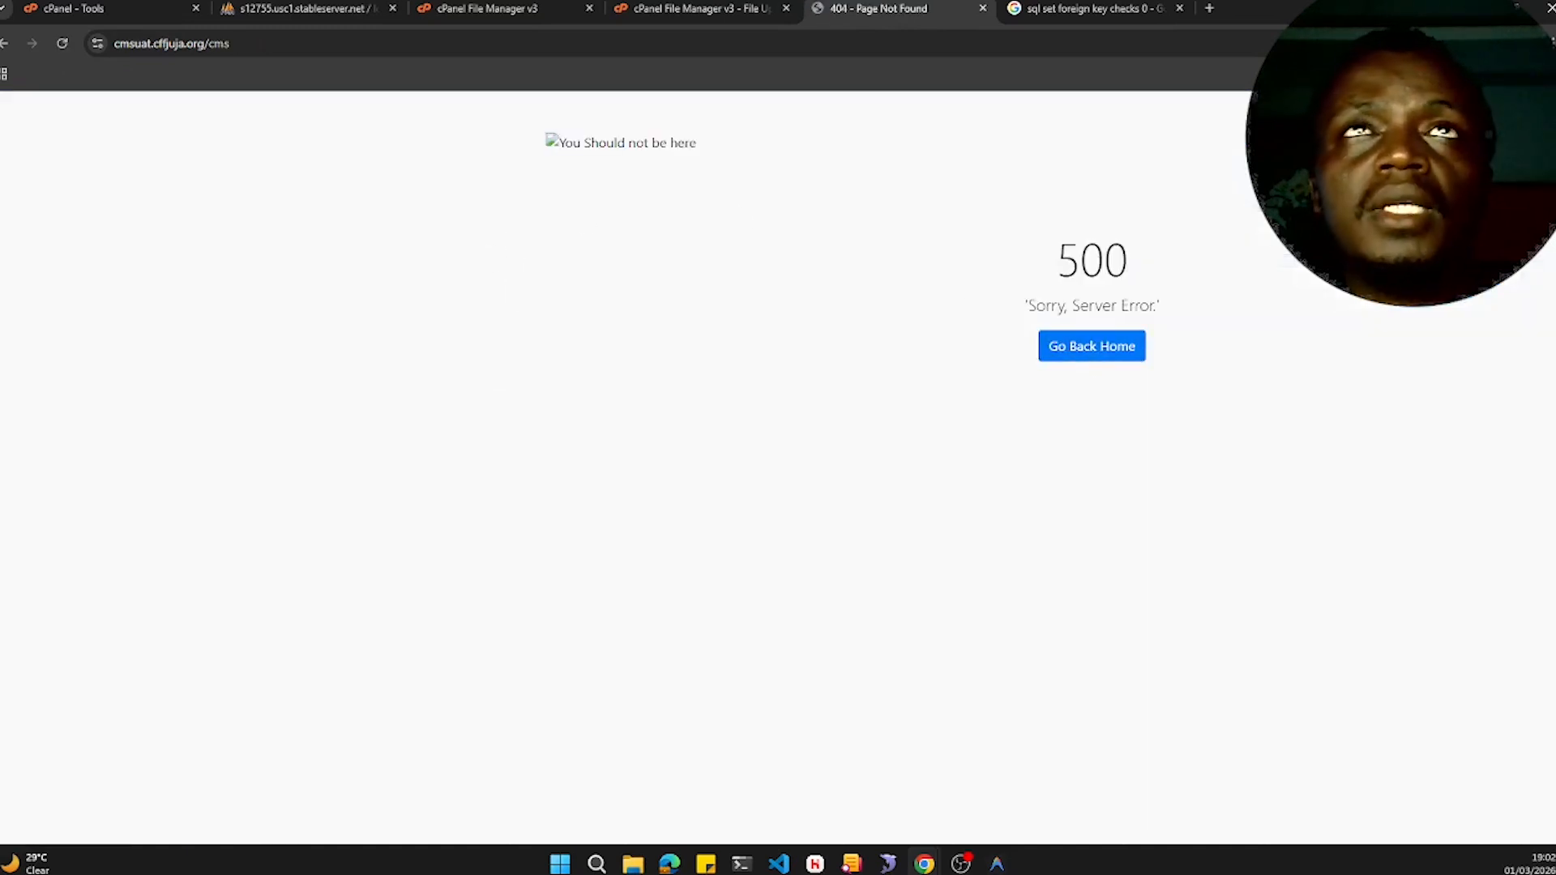
- Rename the existing churchflocksystem folder to churchflocksystemV1 in the File Manager
left_click(506, 9)
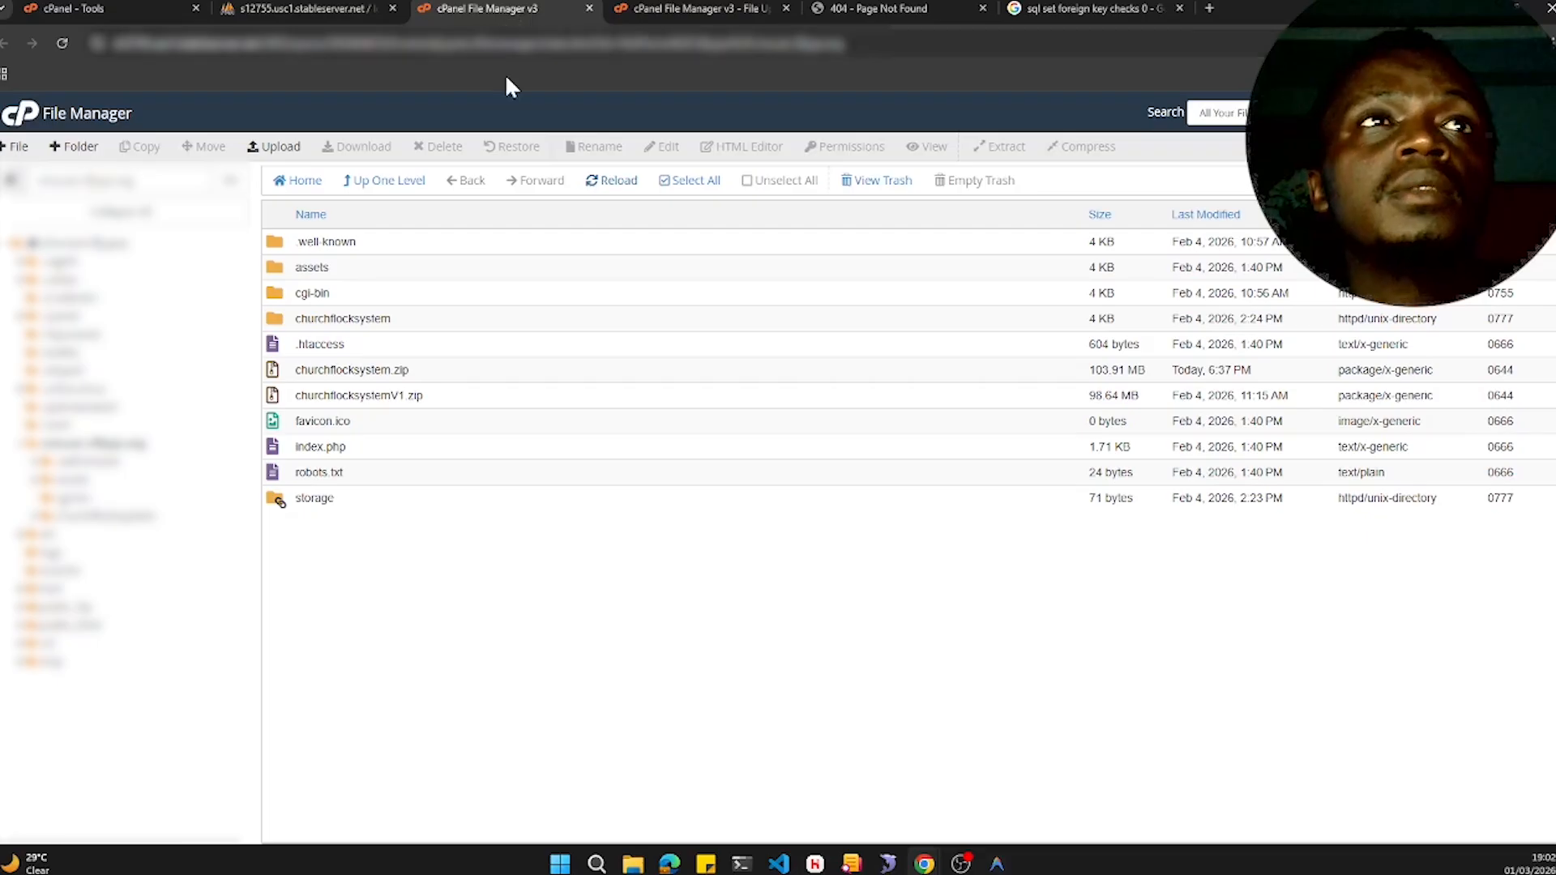
left_click(474, 379)
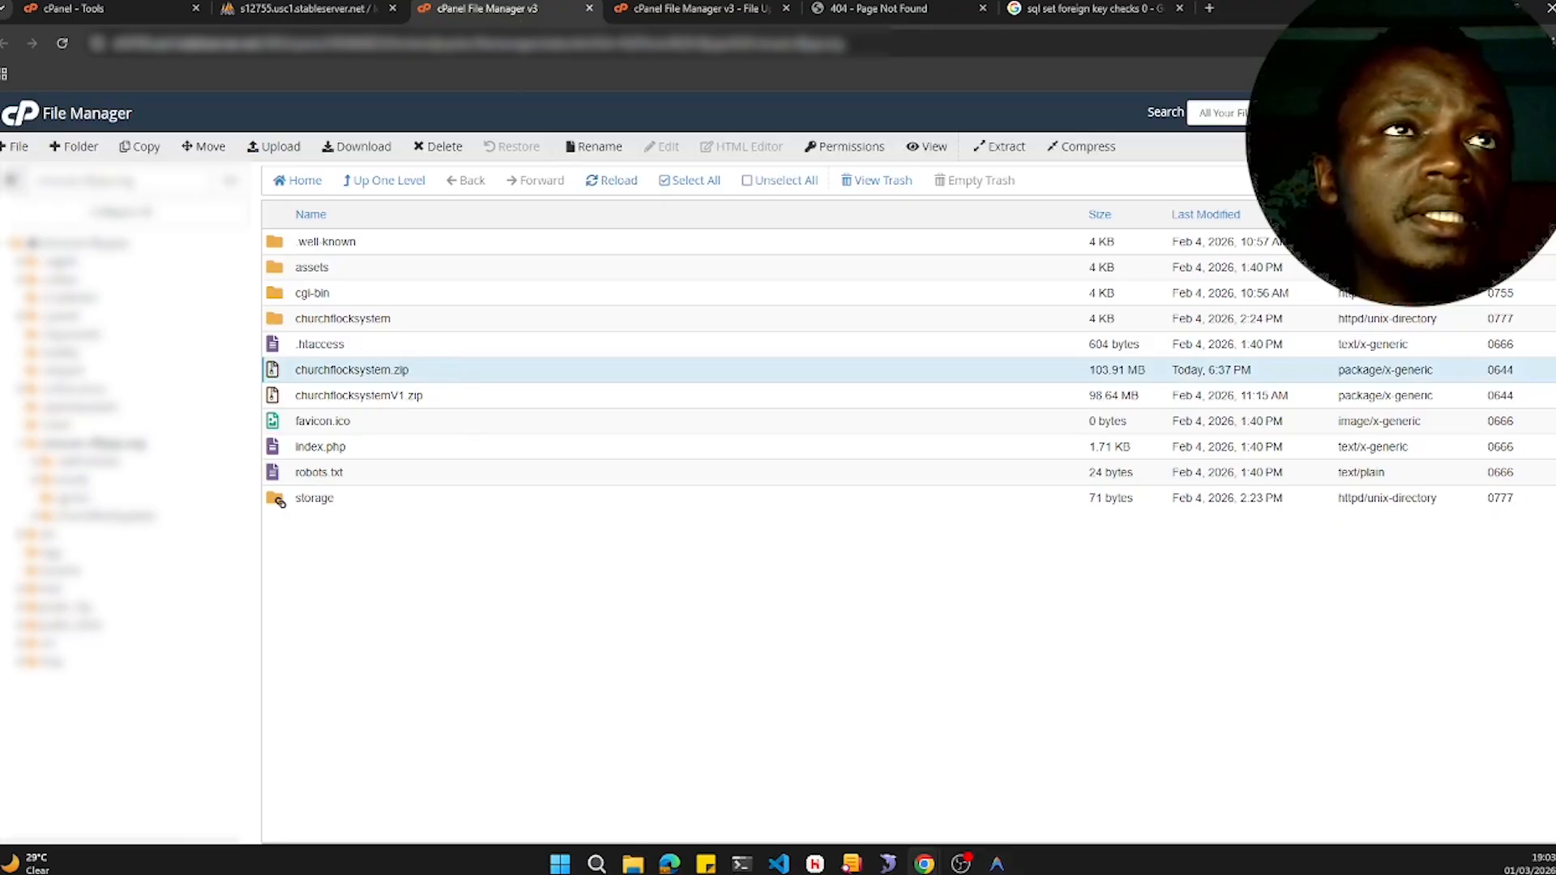
left_click(404, 324)
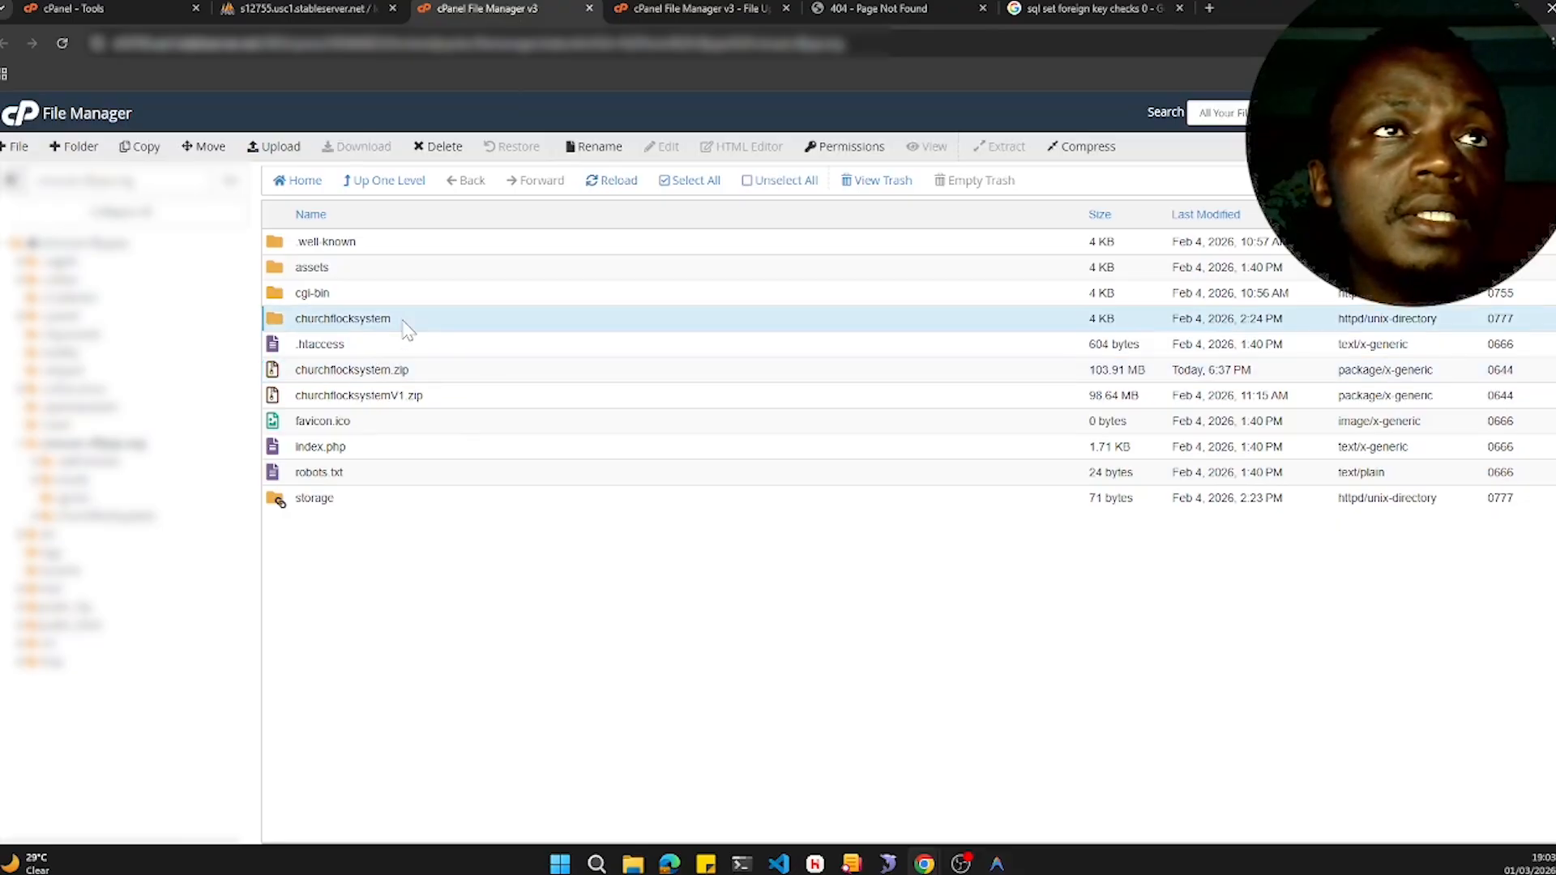
left_click(404, 321)
left_click(409, 326)
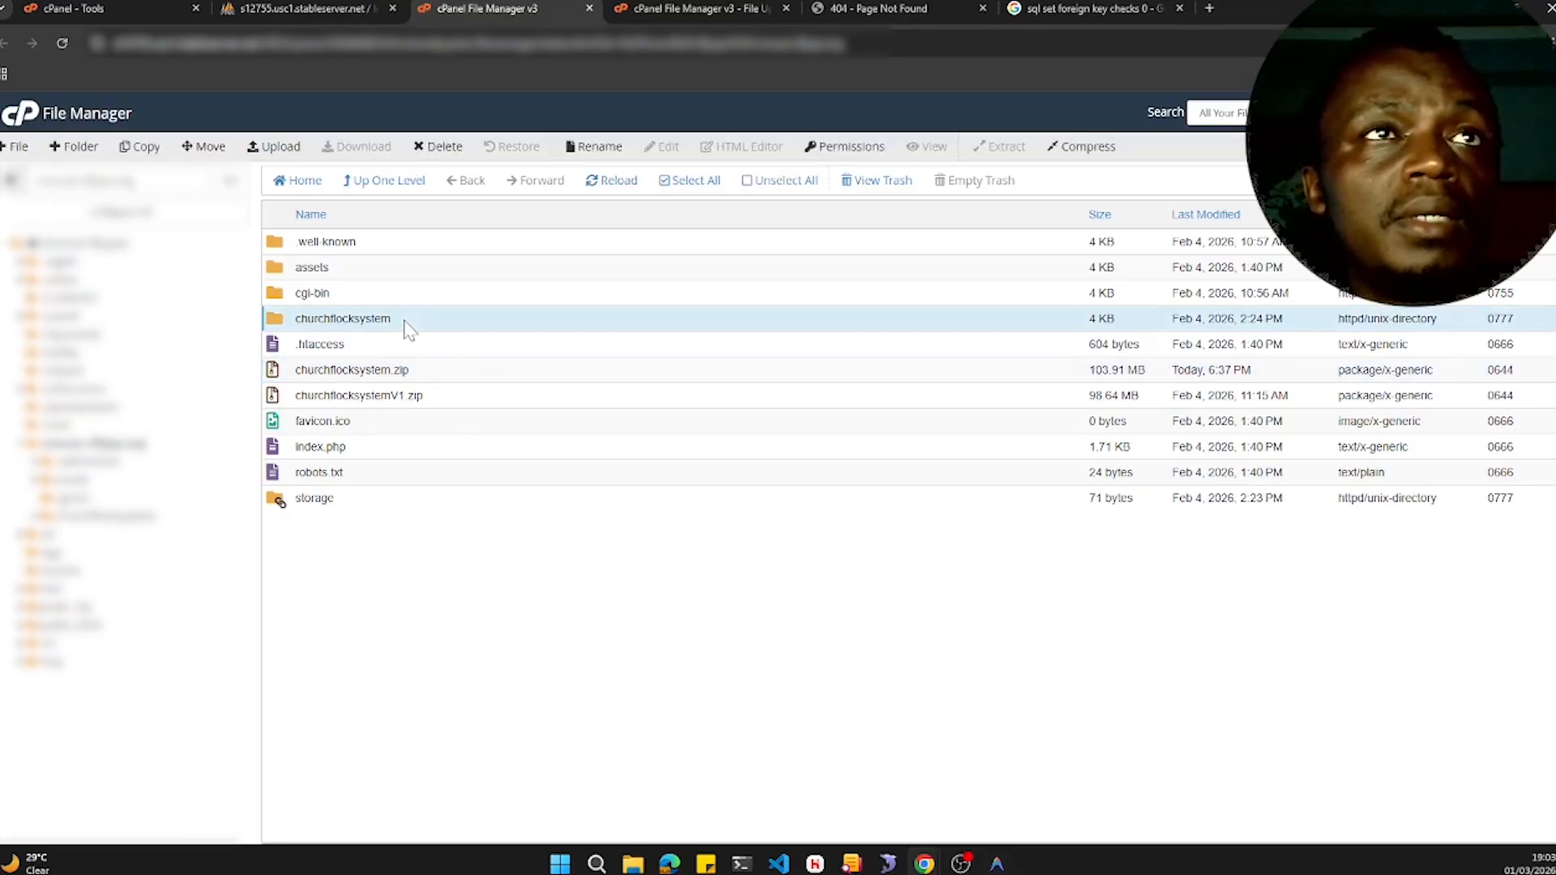
left_click(587, 150)
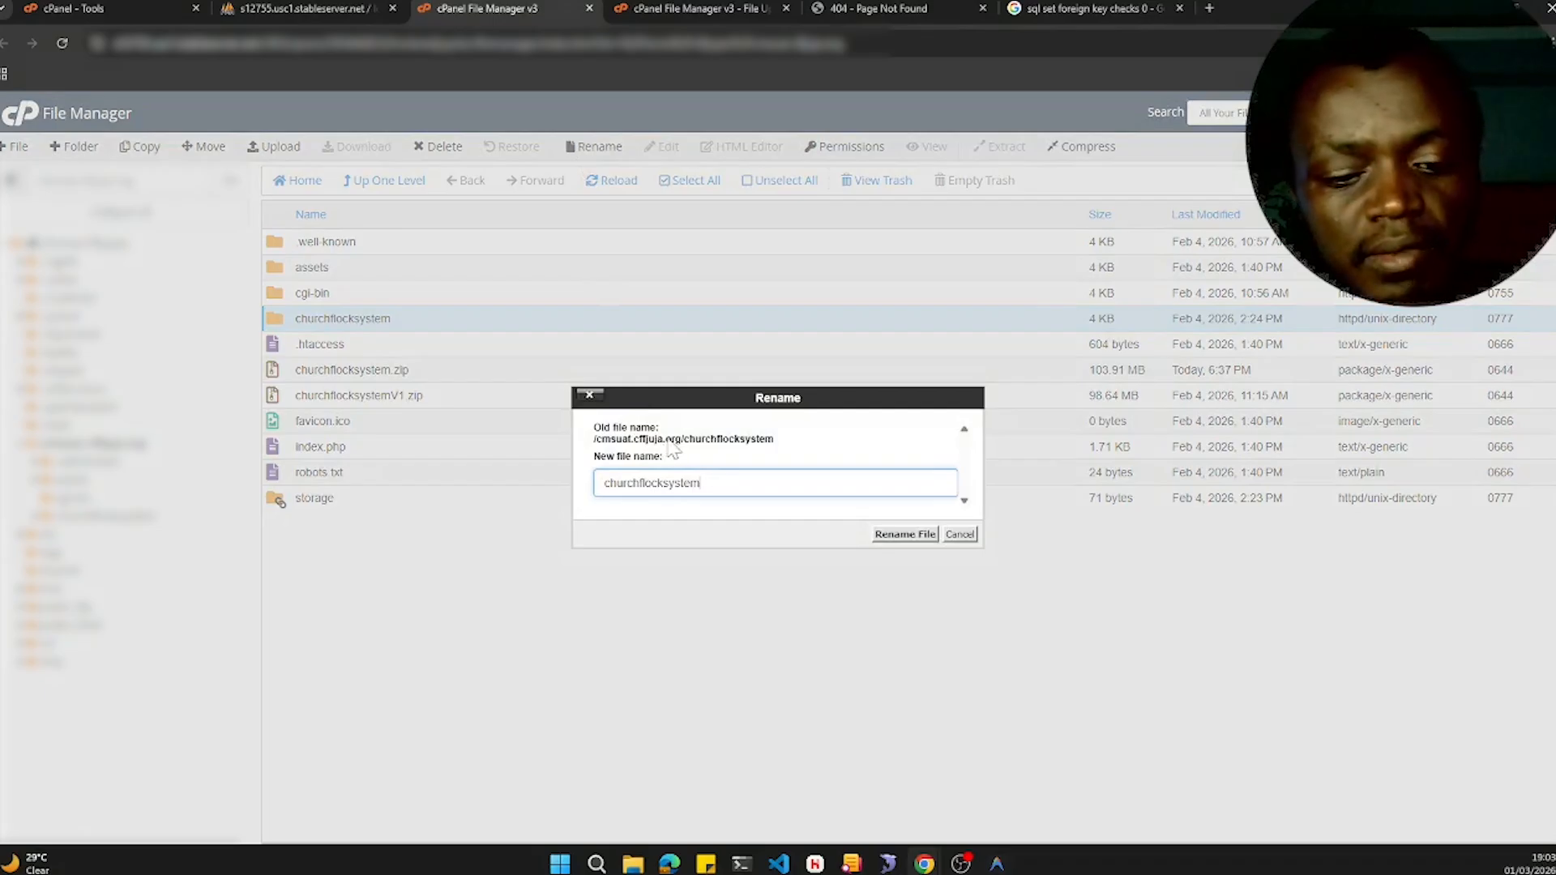
type("V1")
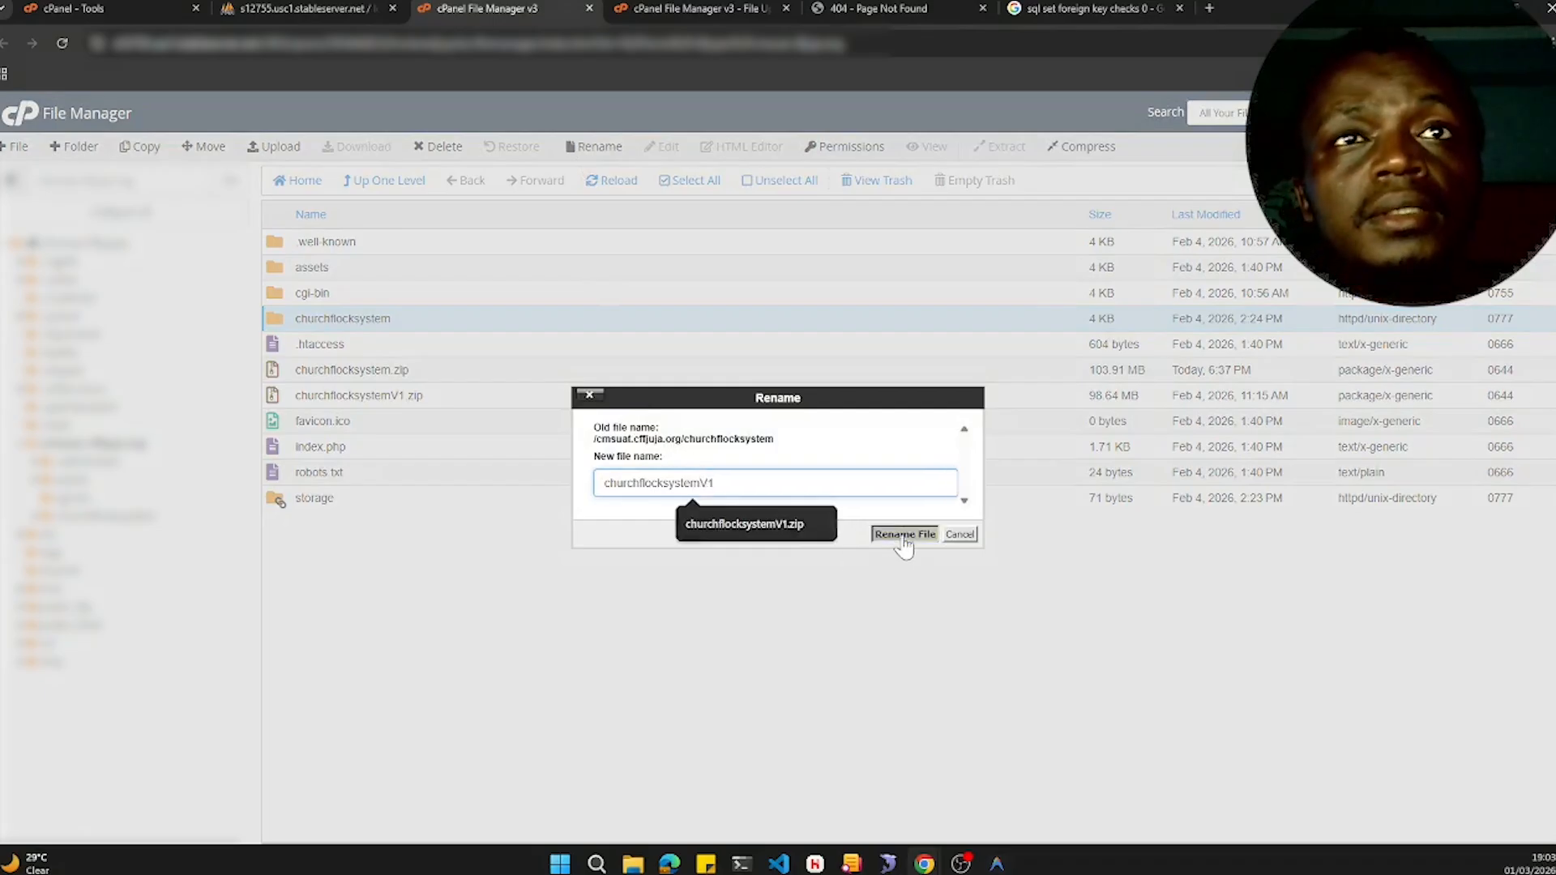
left_click(904, 535)
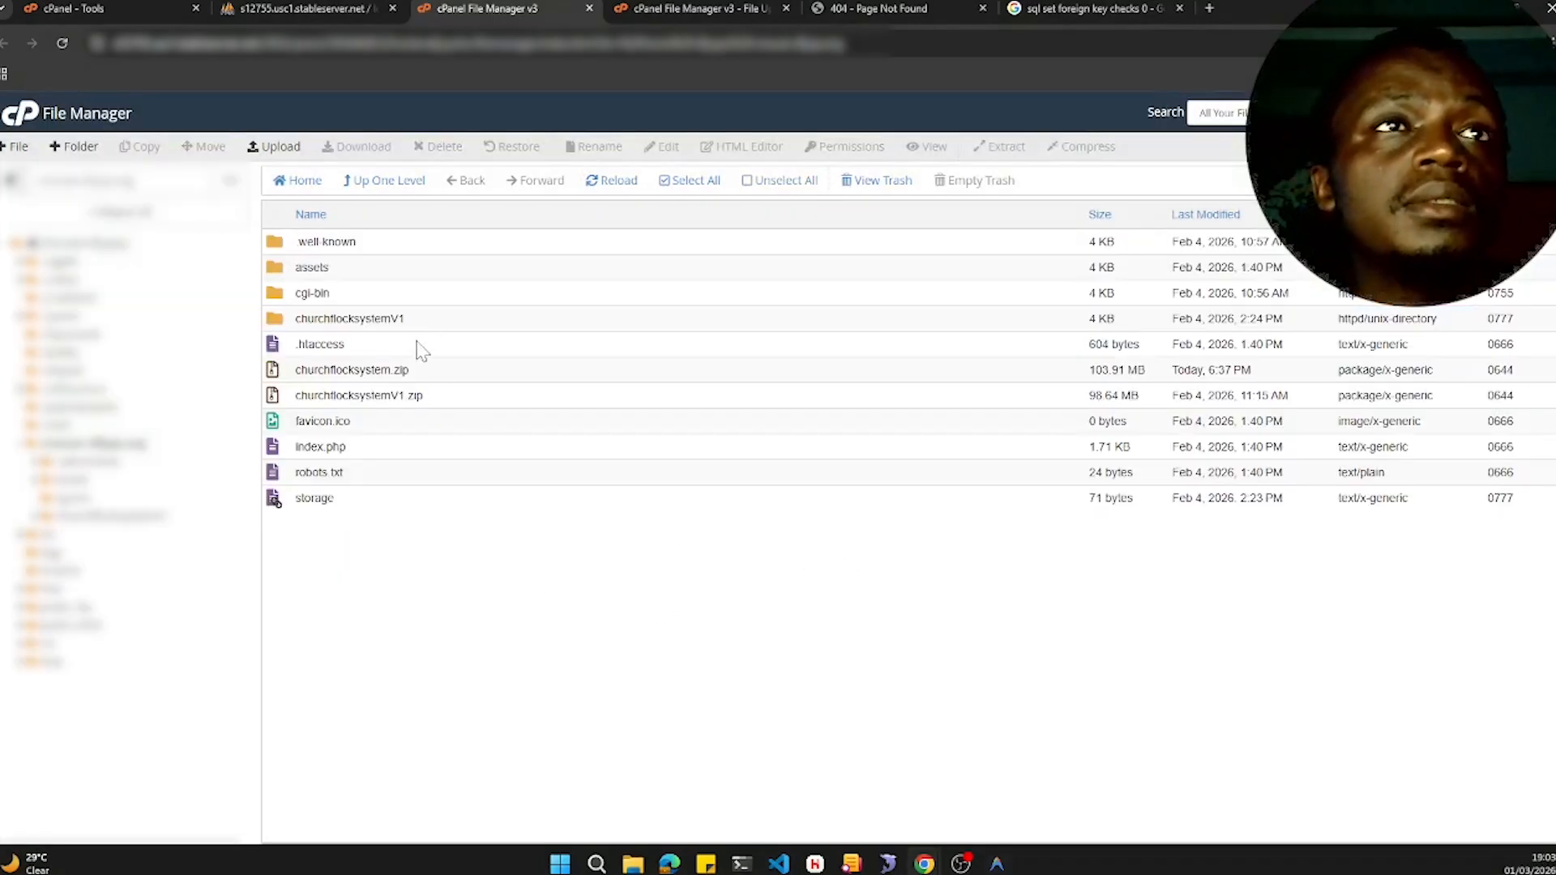
- Extract churchflocksystem.zip into the cmsuat.cffjuja.org directory and close the extraction results
left_click(429, 375)
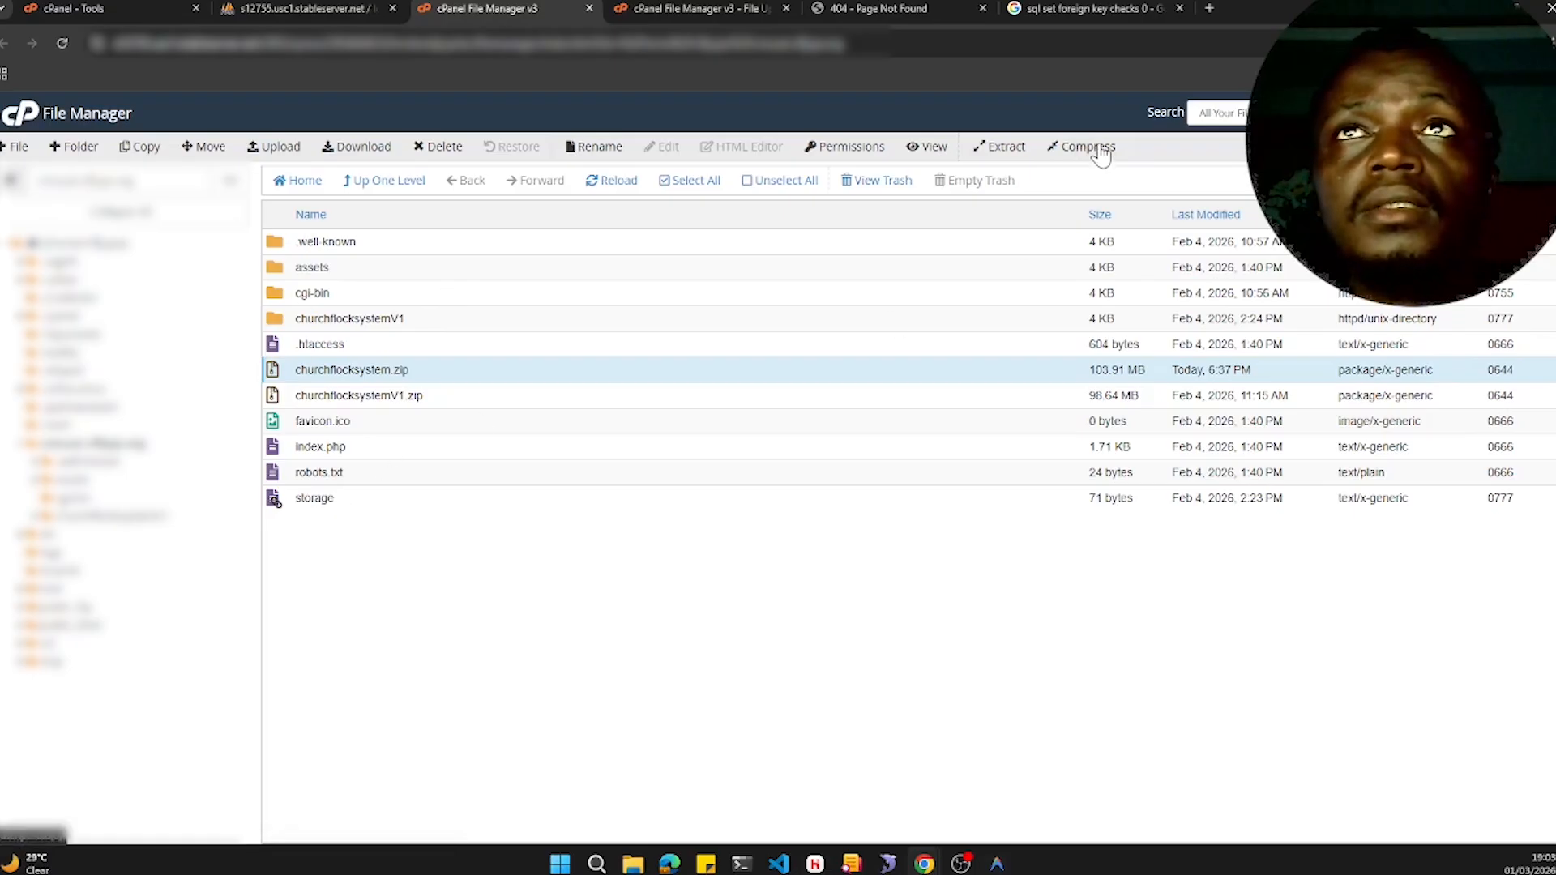
left_click(1005, 147)
left_click(888, 550)
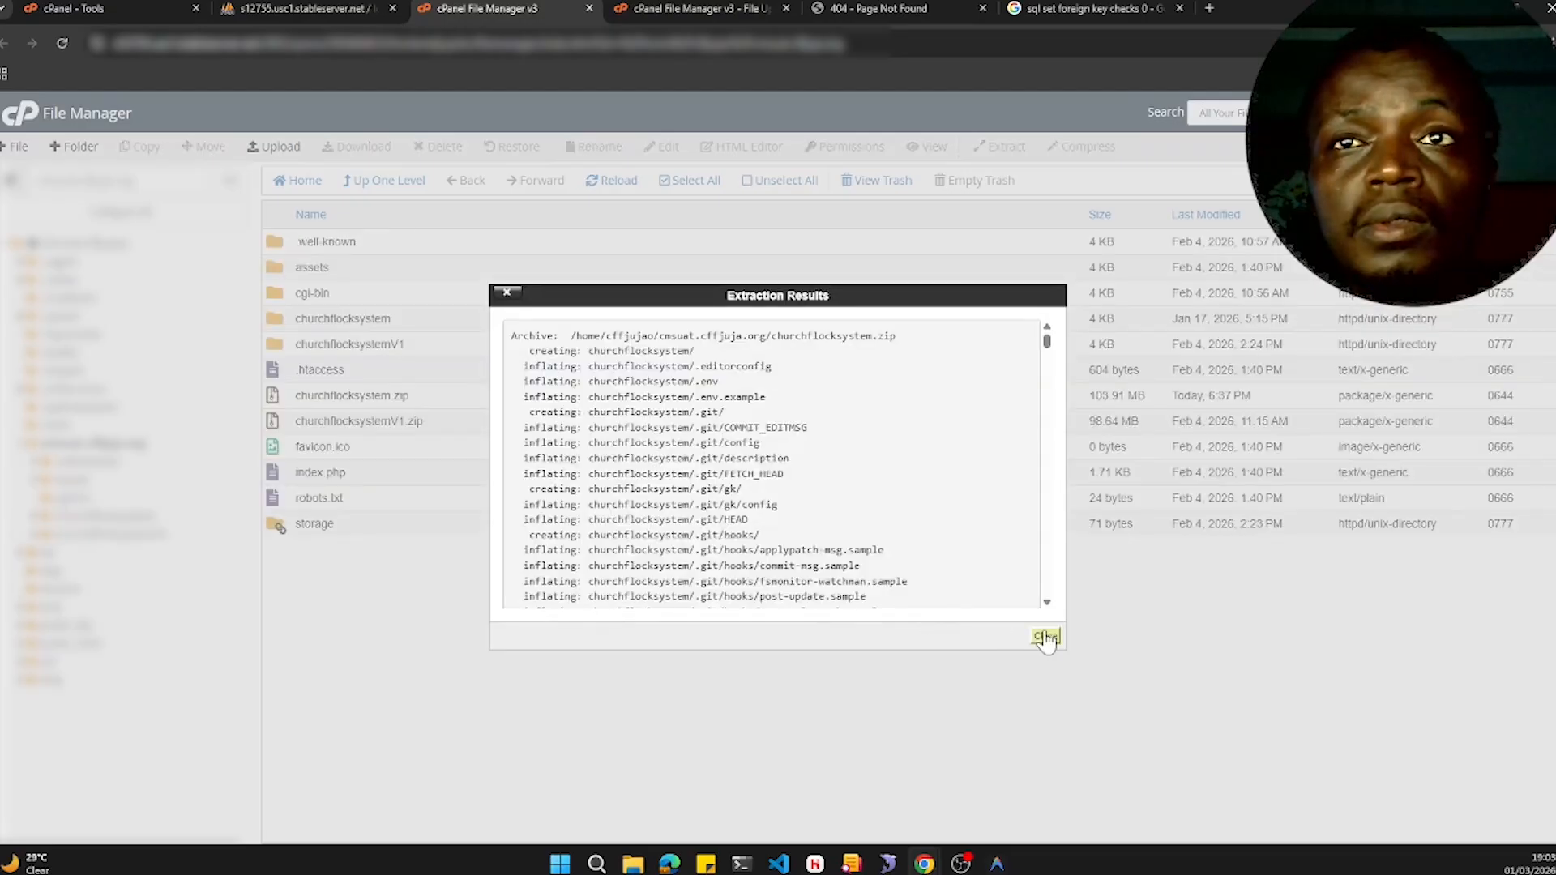
left_click(1046, 636)
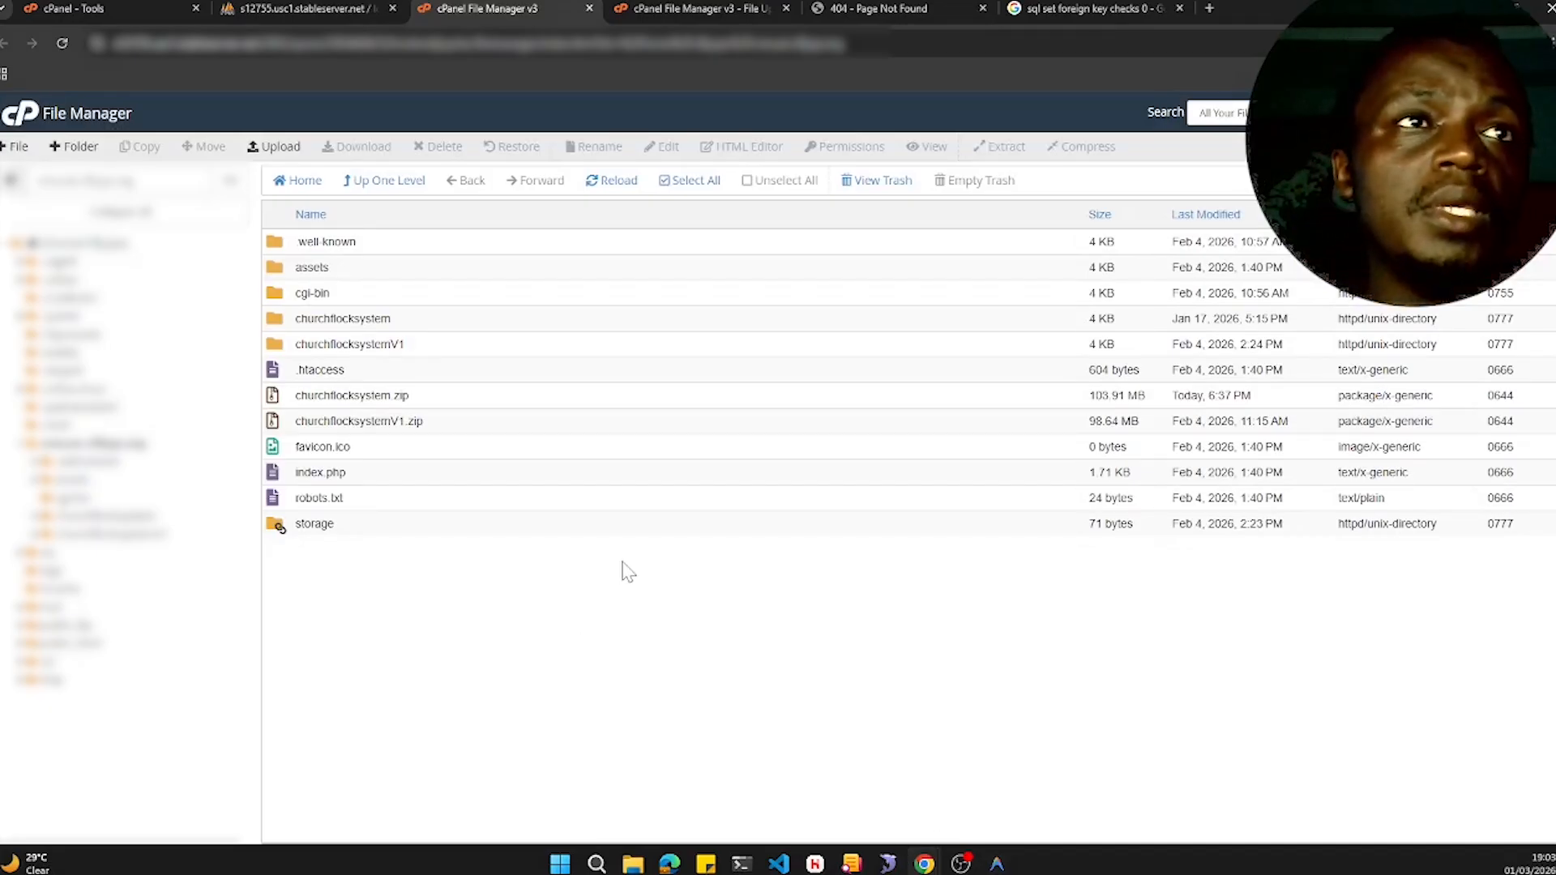
- Rename the newly extracted churchflocksystem folder to churchflocksystemV2
left_click(414, 325)
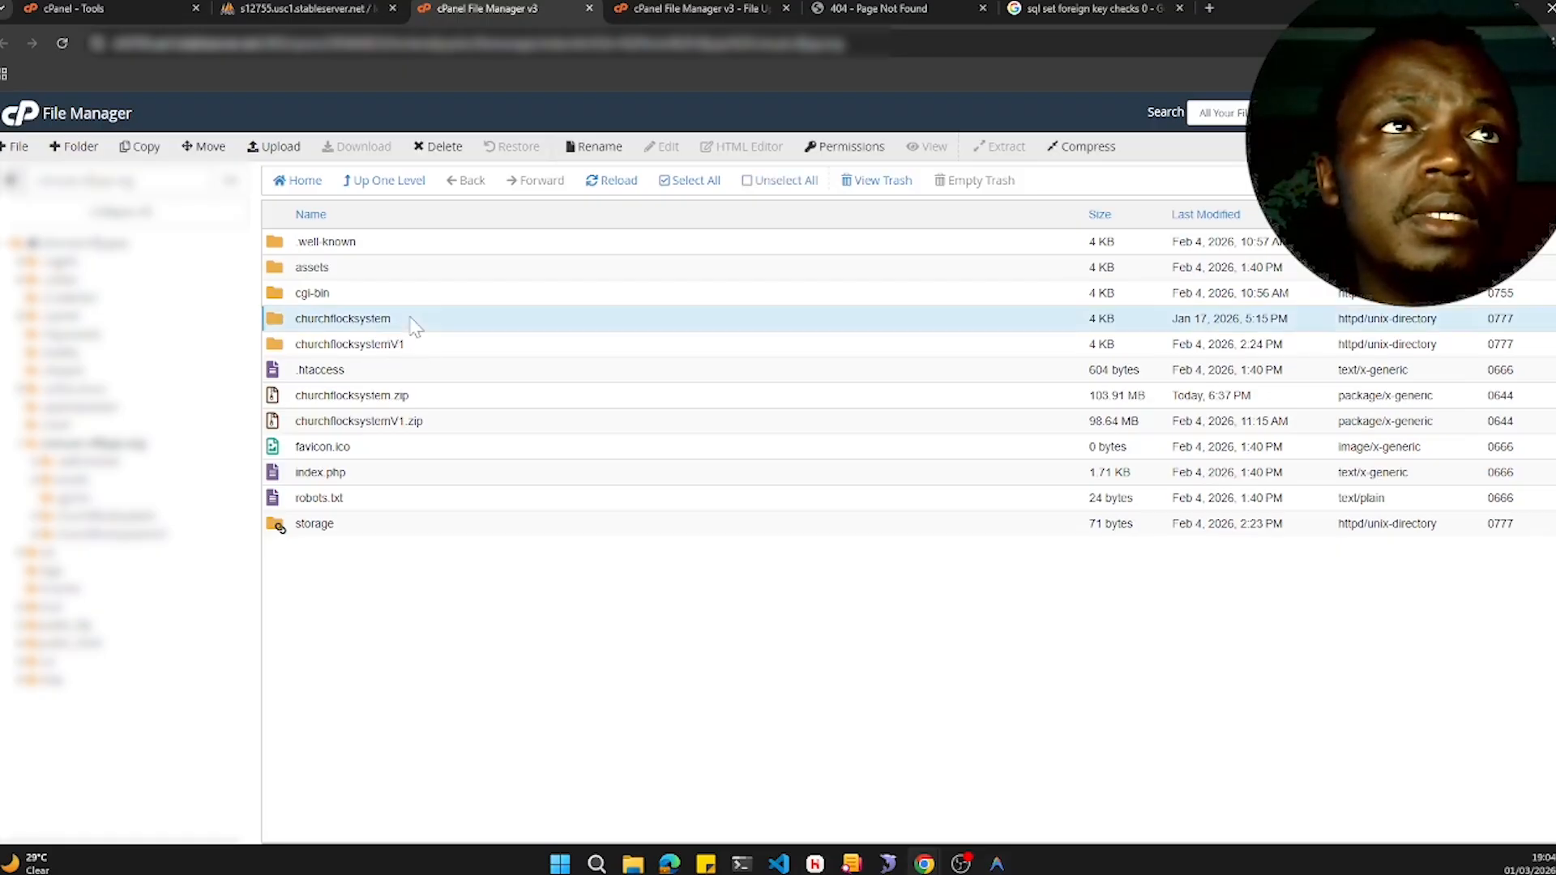
left_click(413, 325)
left_click(415, 326)
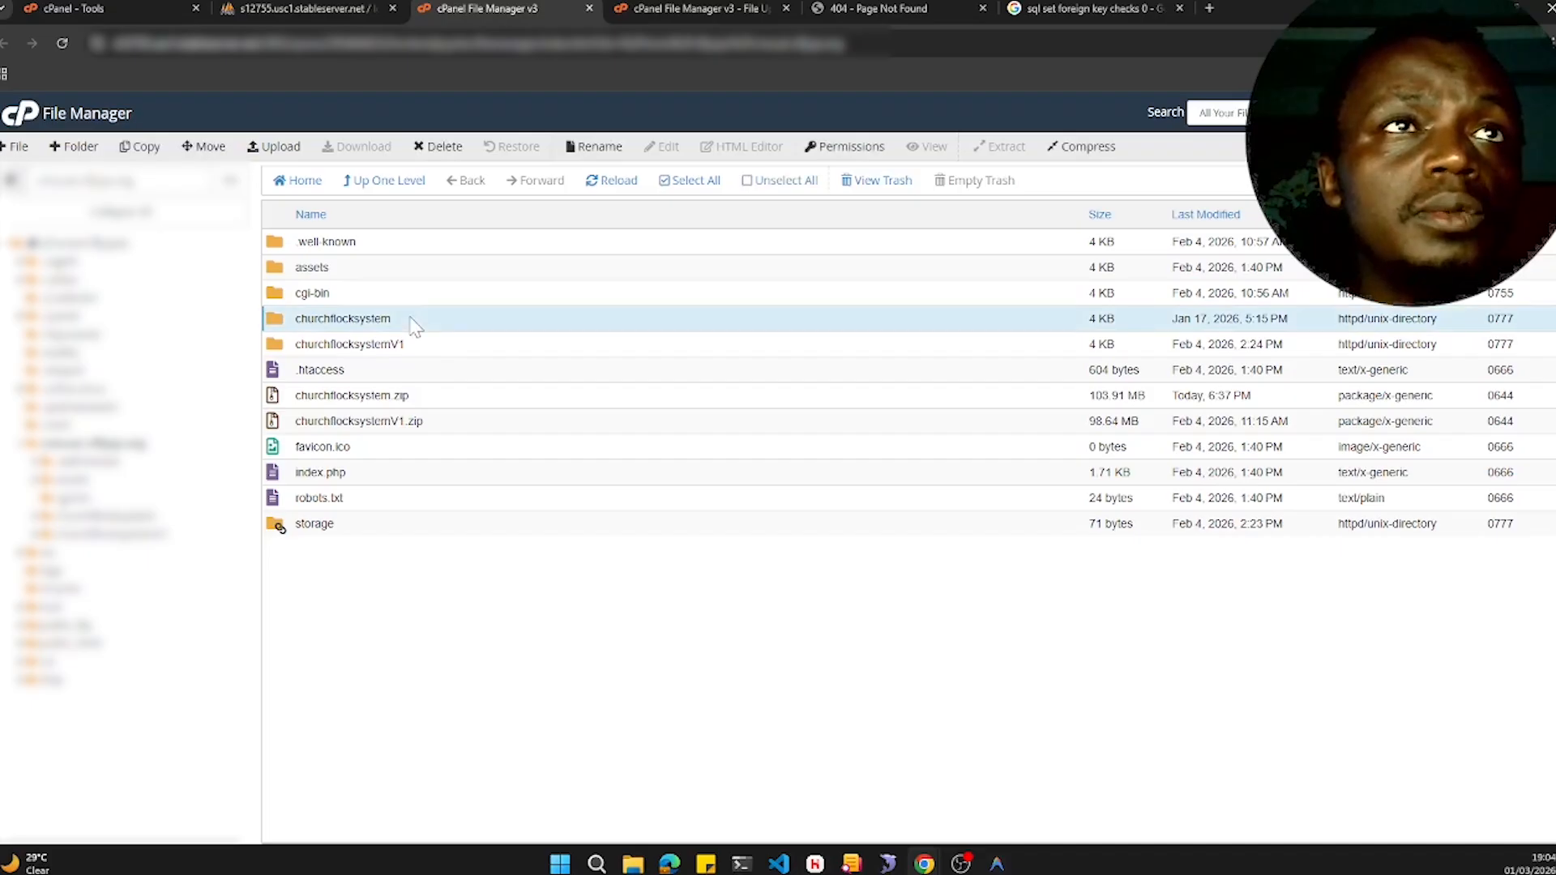
left_click(594, 147)
type("V")
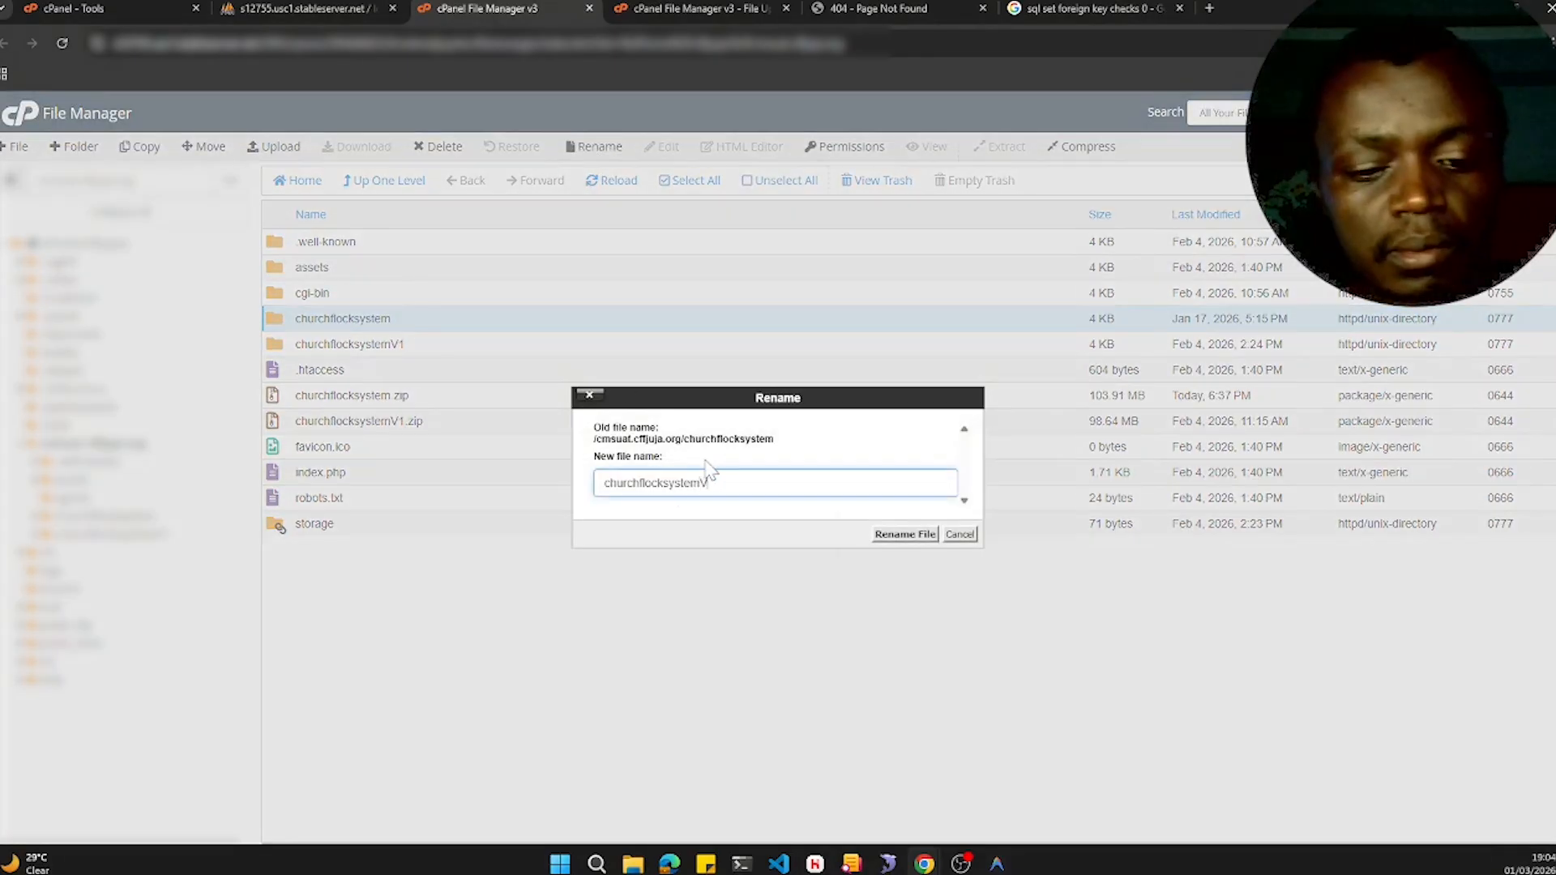
type("1")
left_click(885, 536)
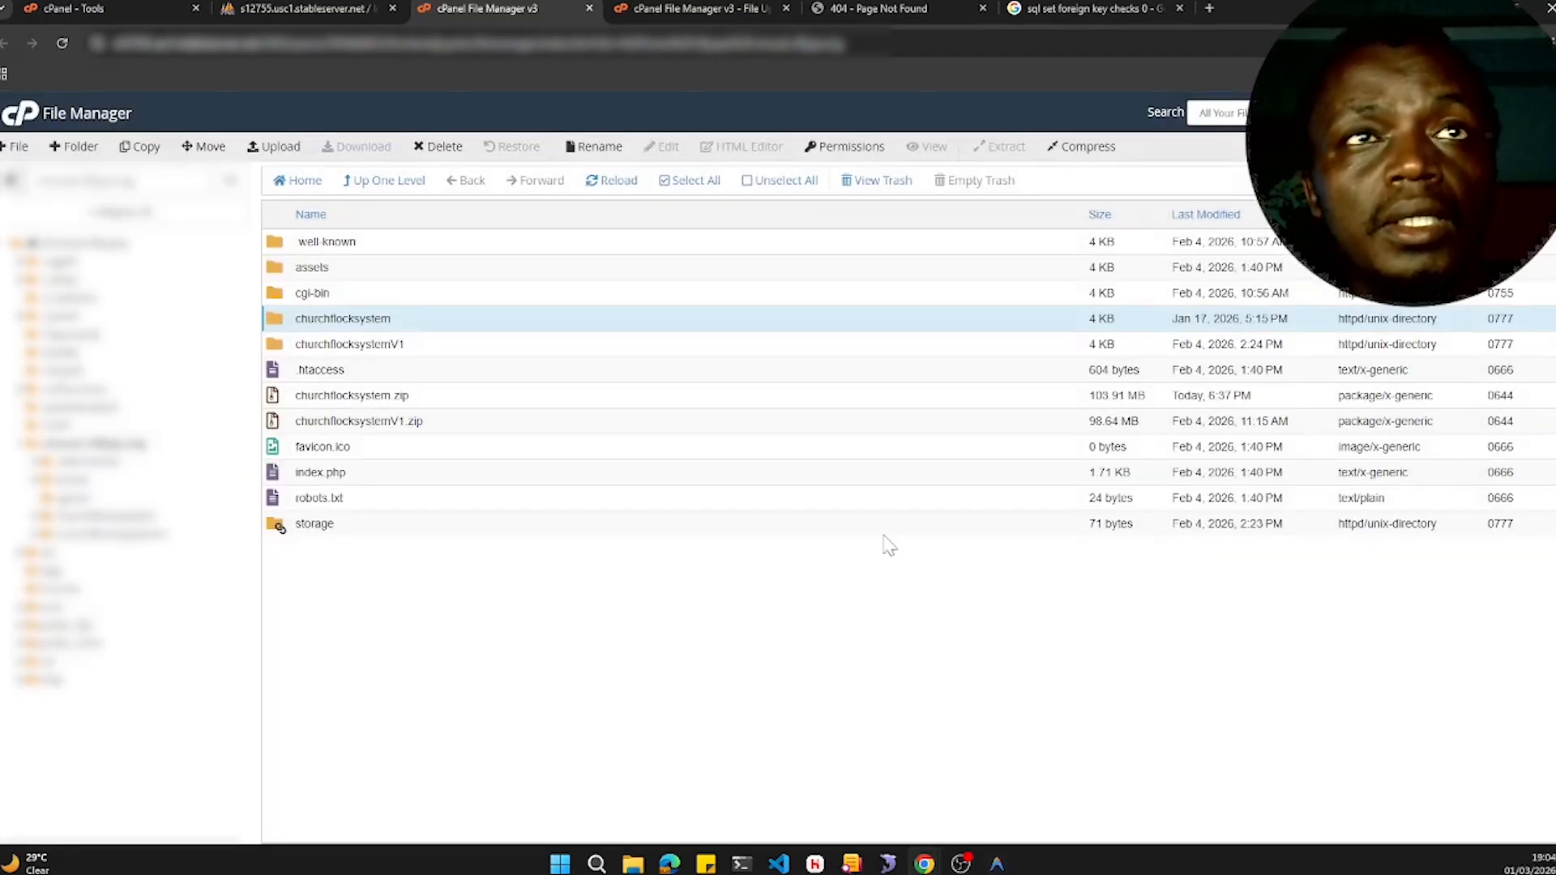
left_click(445, 354)
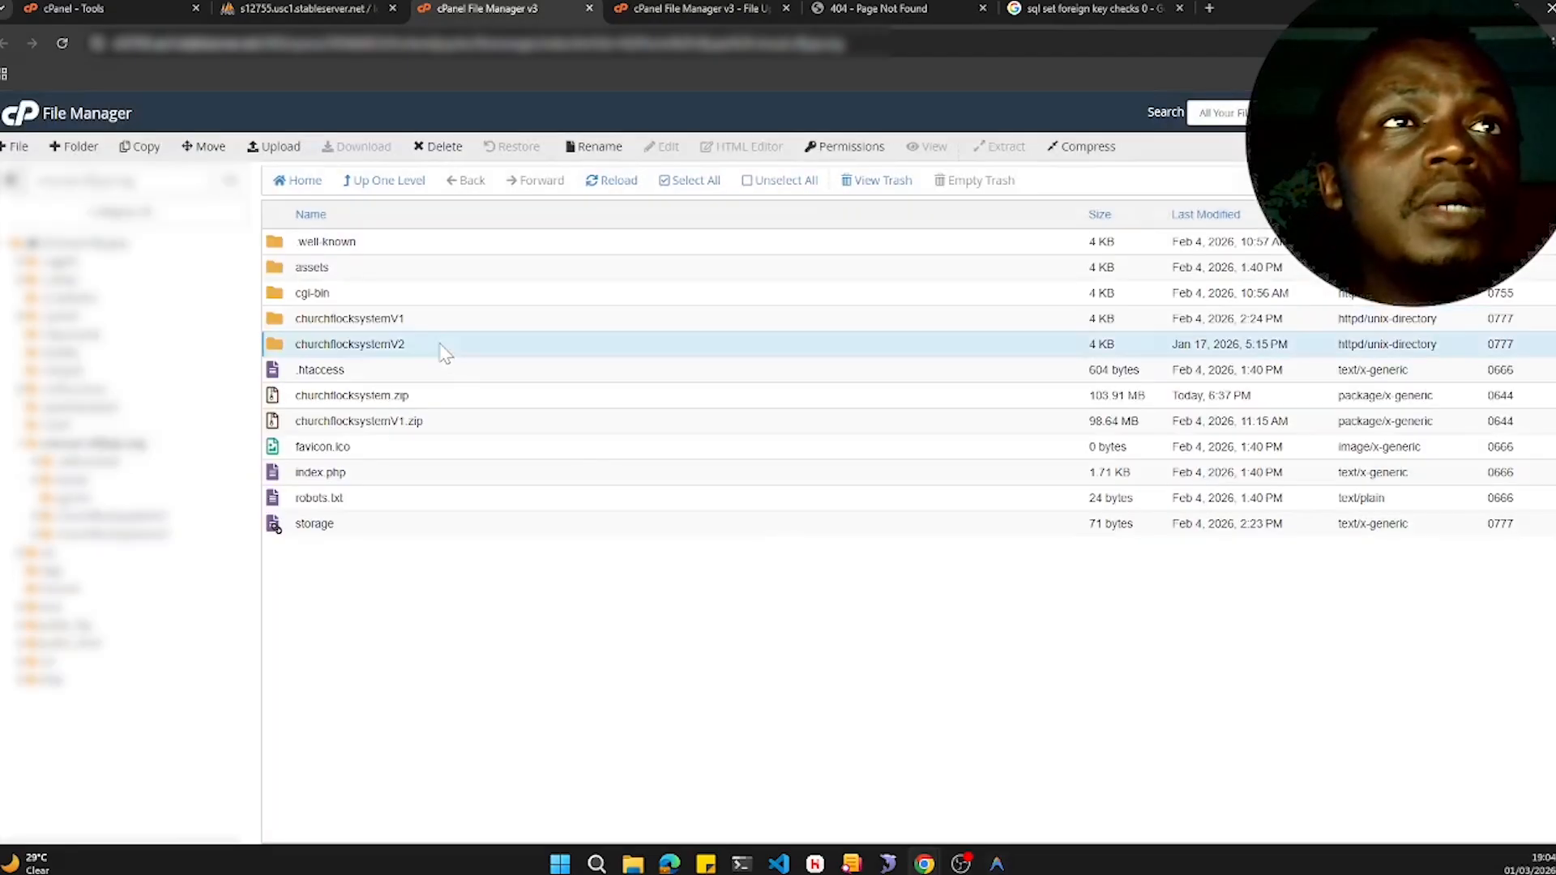
- Rename the churchflocksystemV1 folder back to churchflocksystem
left_click(436, 321)
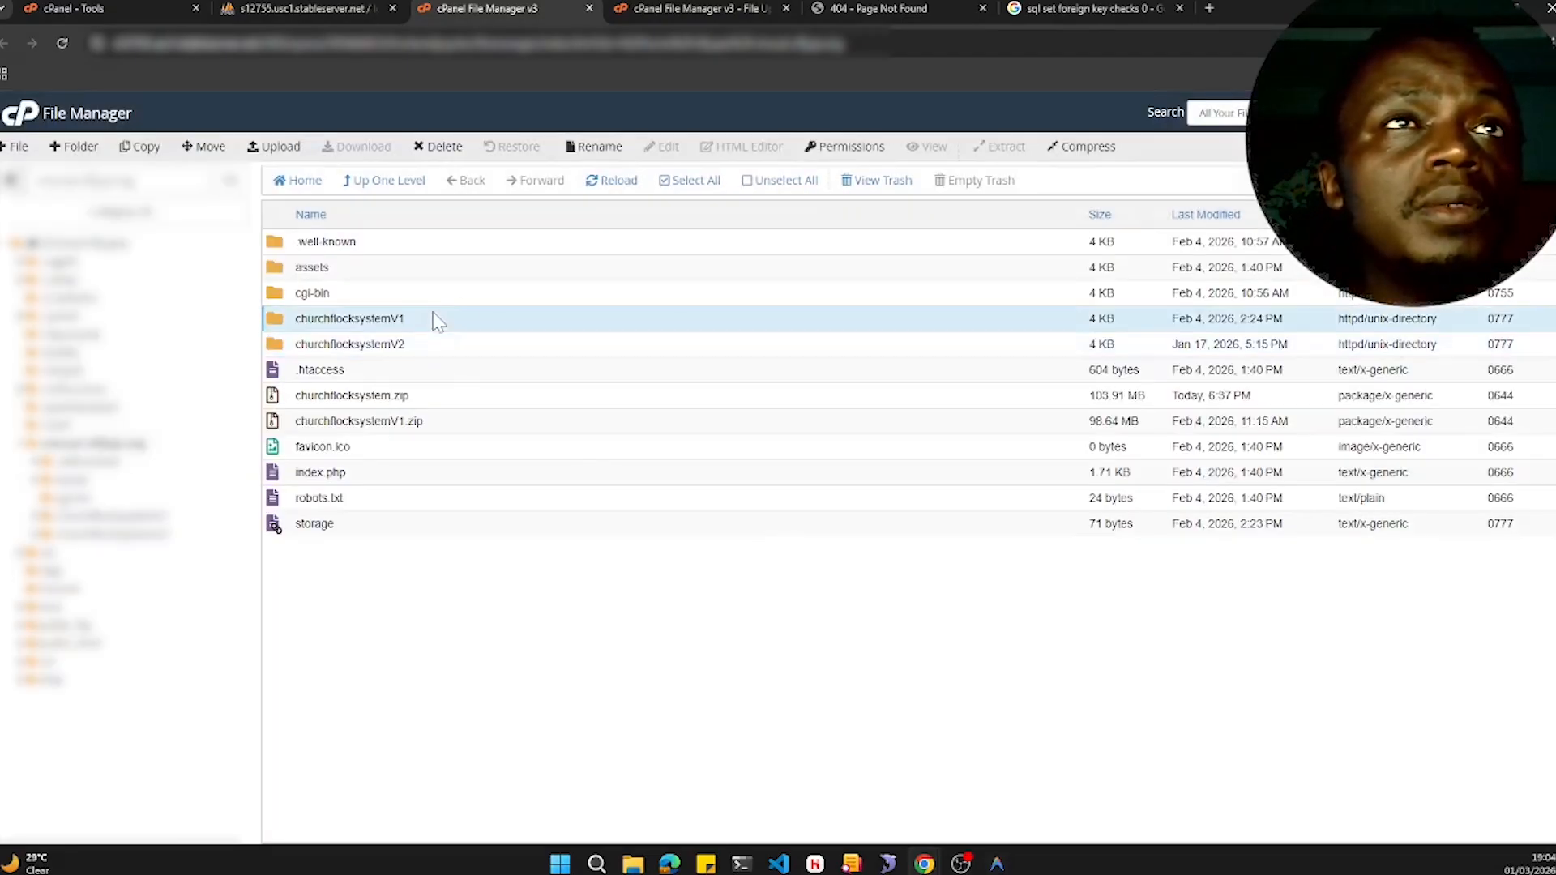
left_click(599, 148)
key("Down")
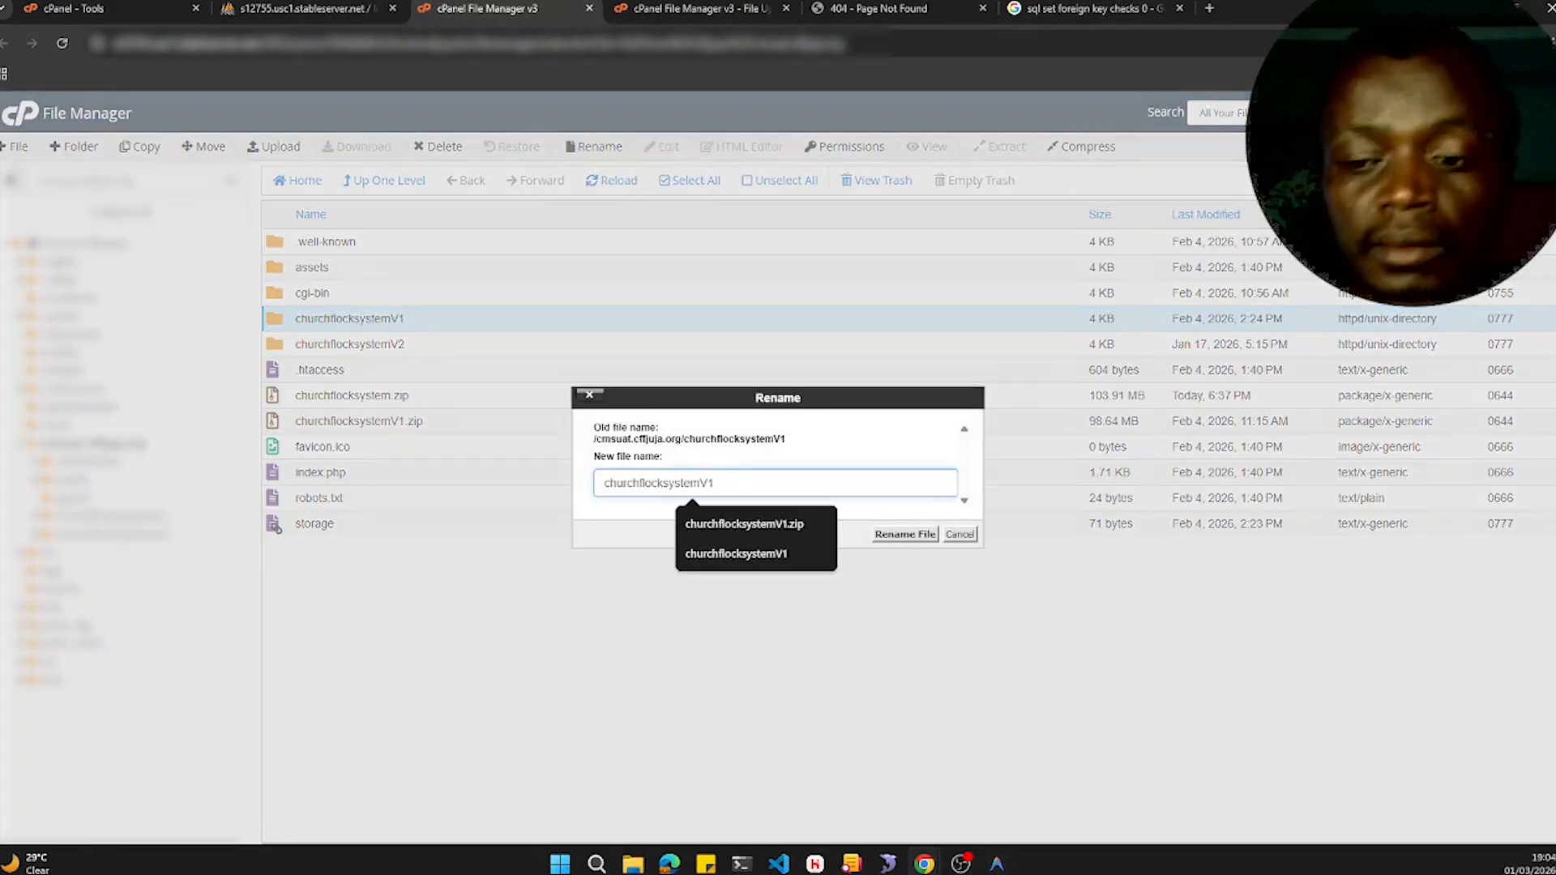
key("BackSpace")
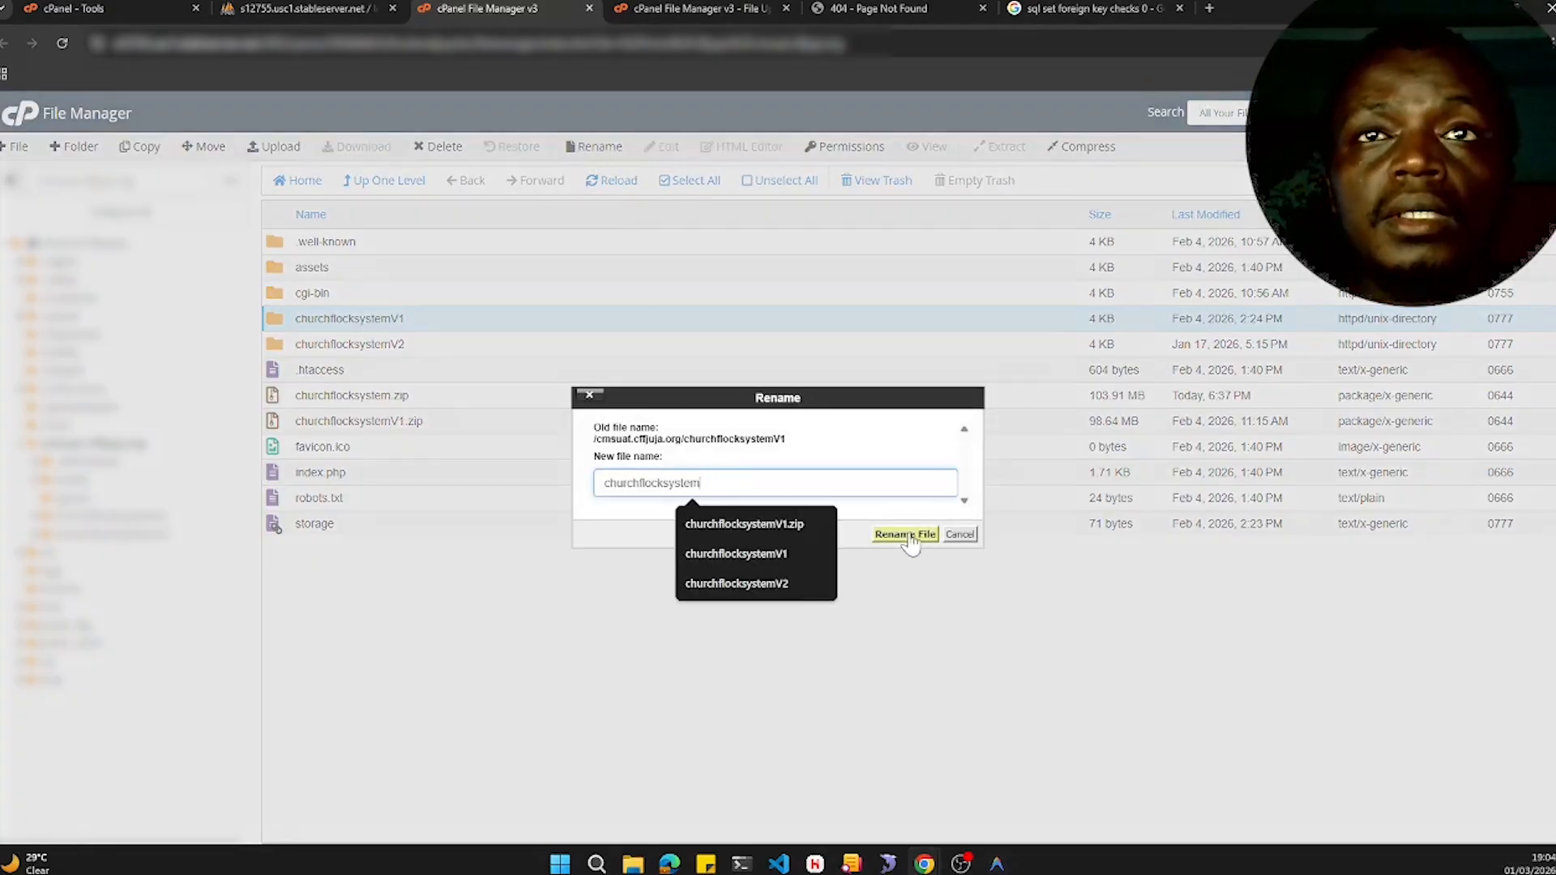
left_click(906, 535)
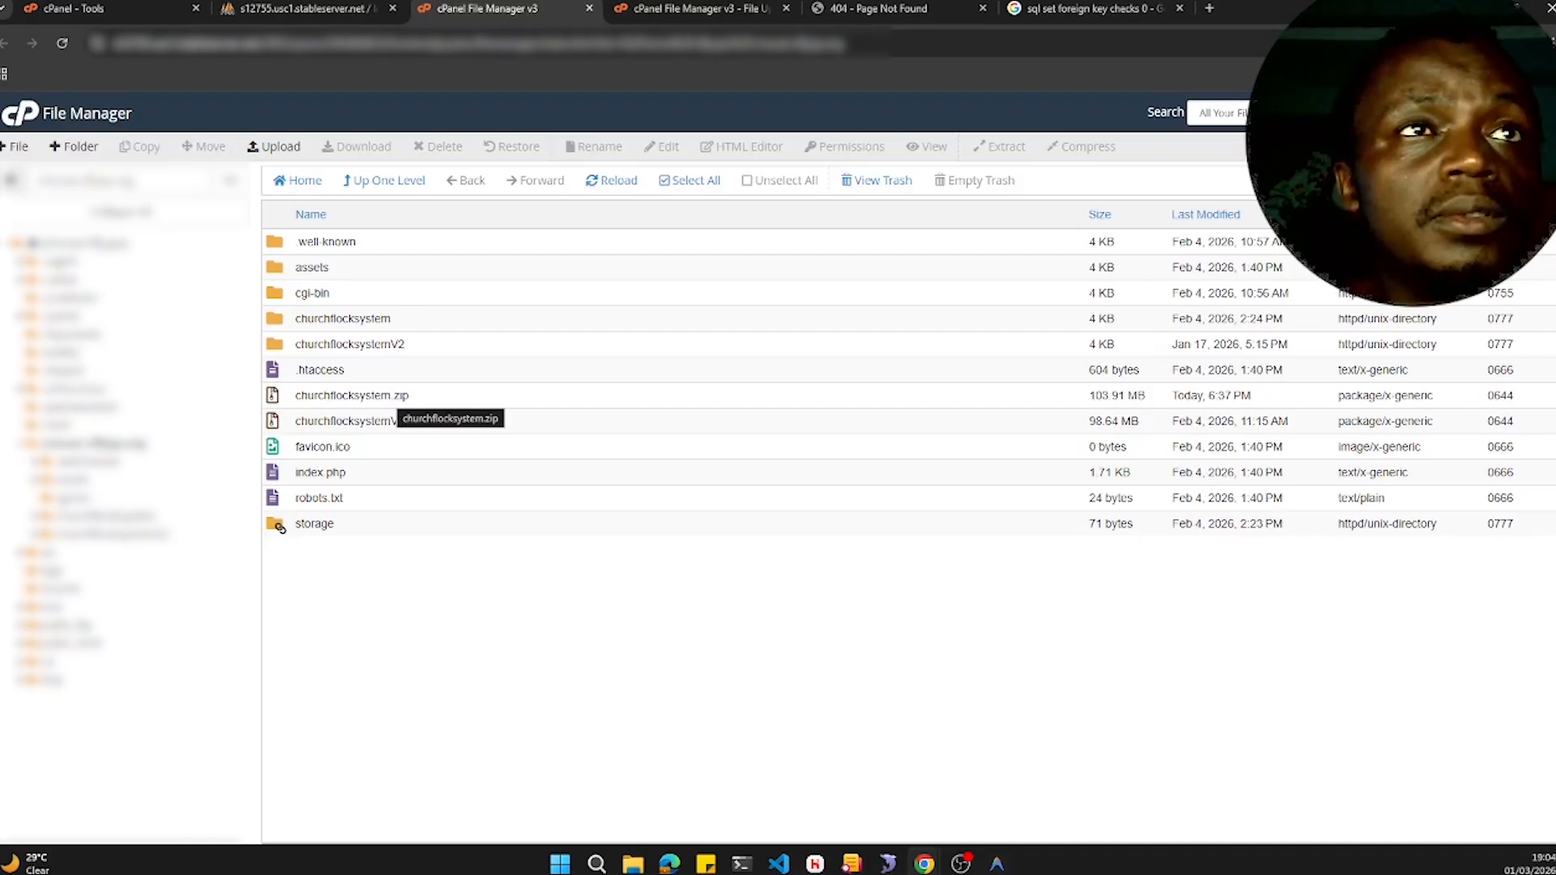
- Rename churchflocksystem.zip to churchflocksystemV2.zip
left_click(436, 399)
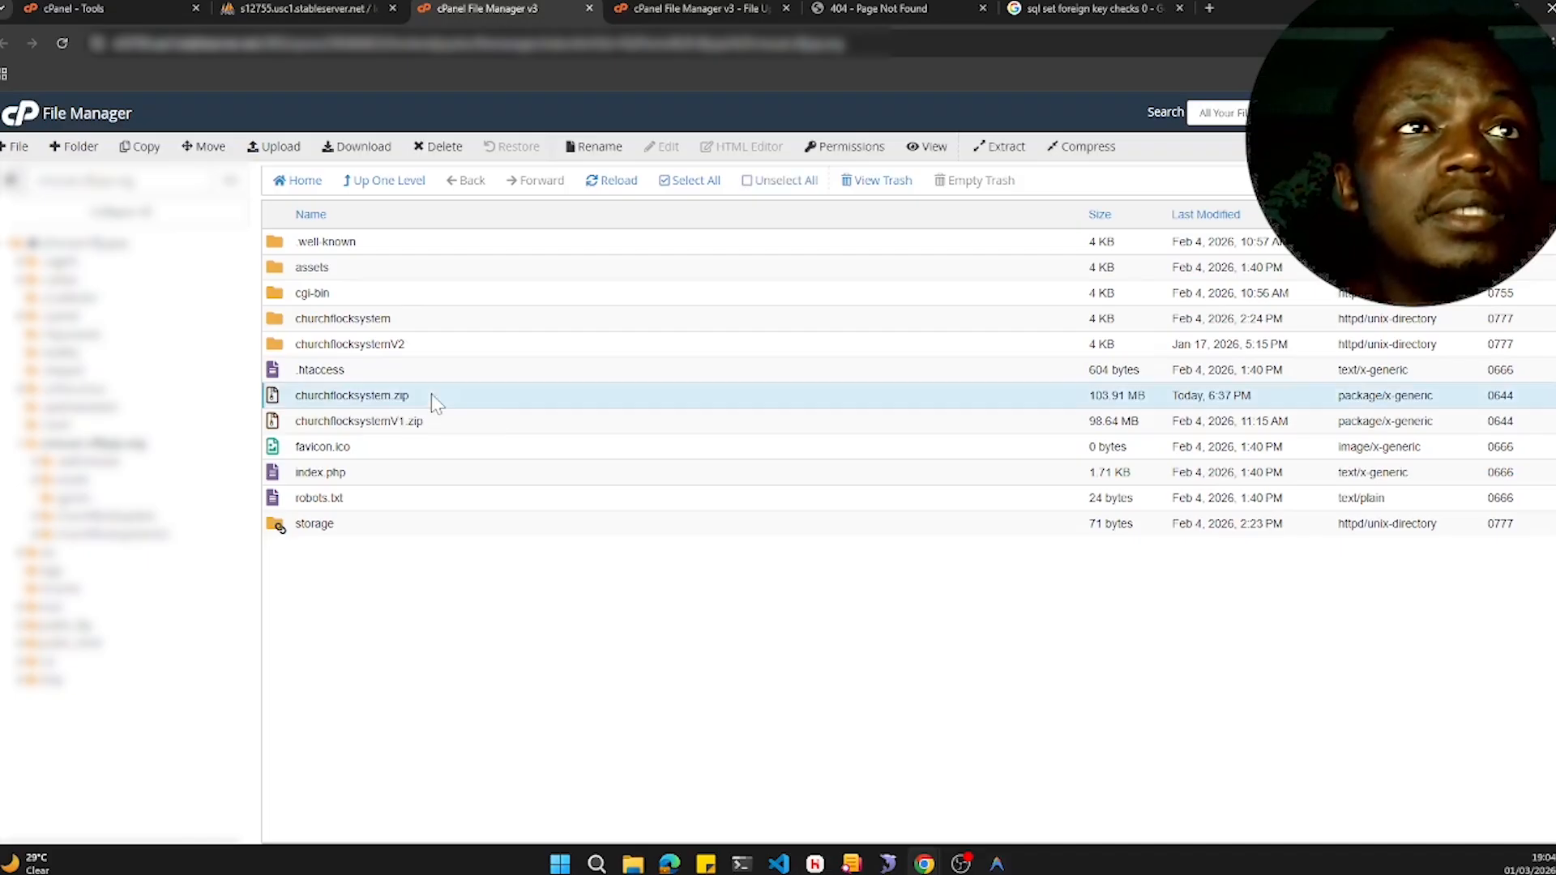
left_click(596, 147)
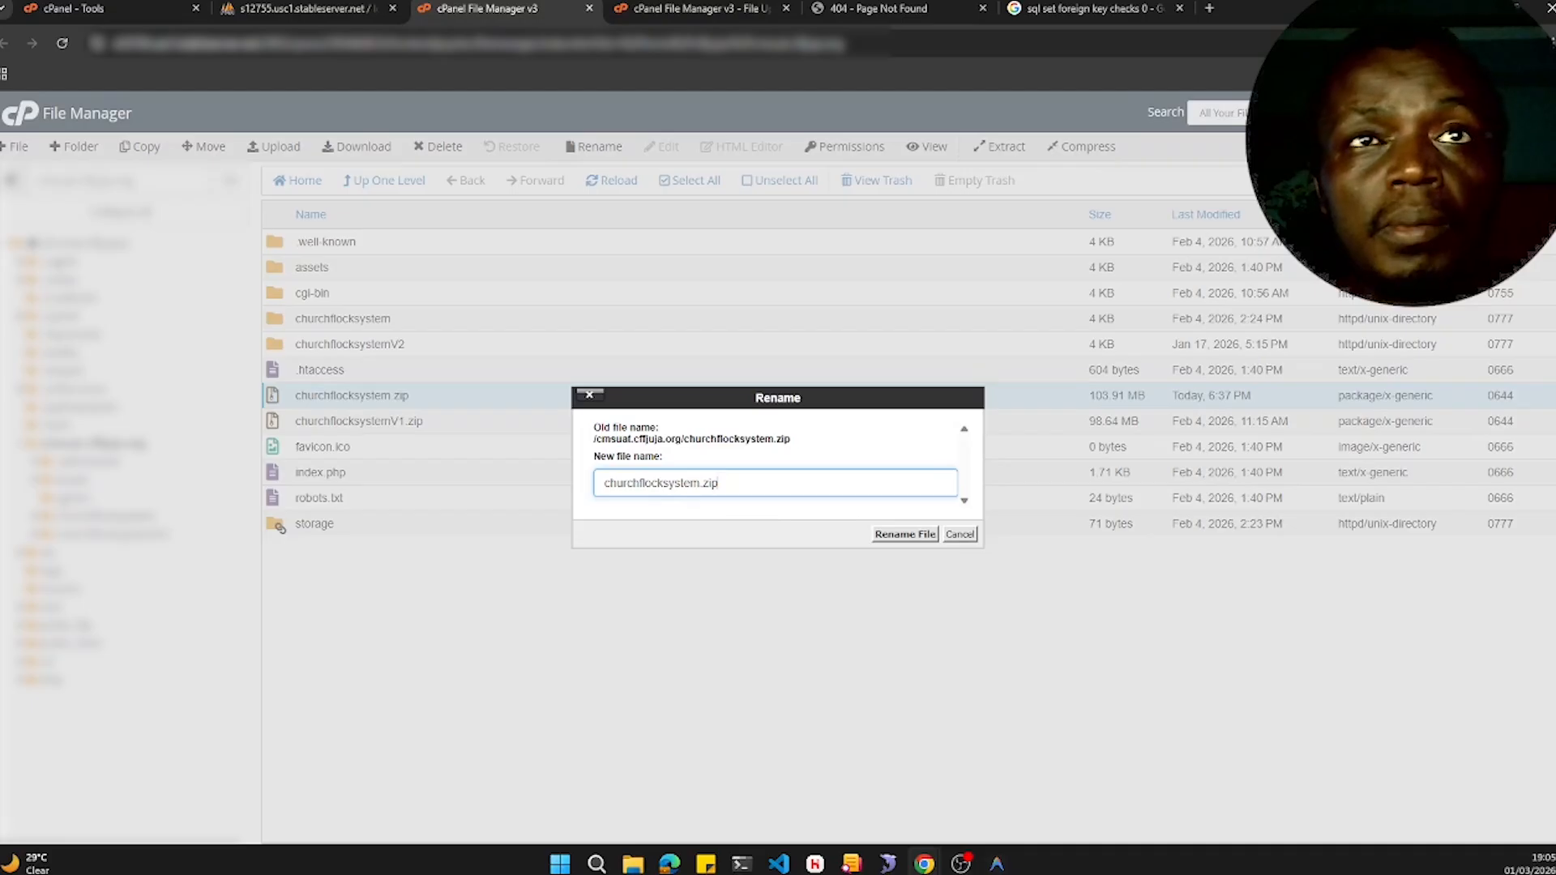
type("V2")
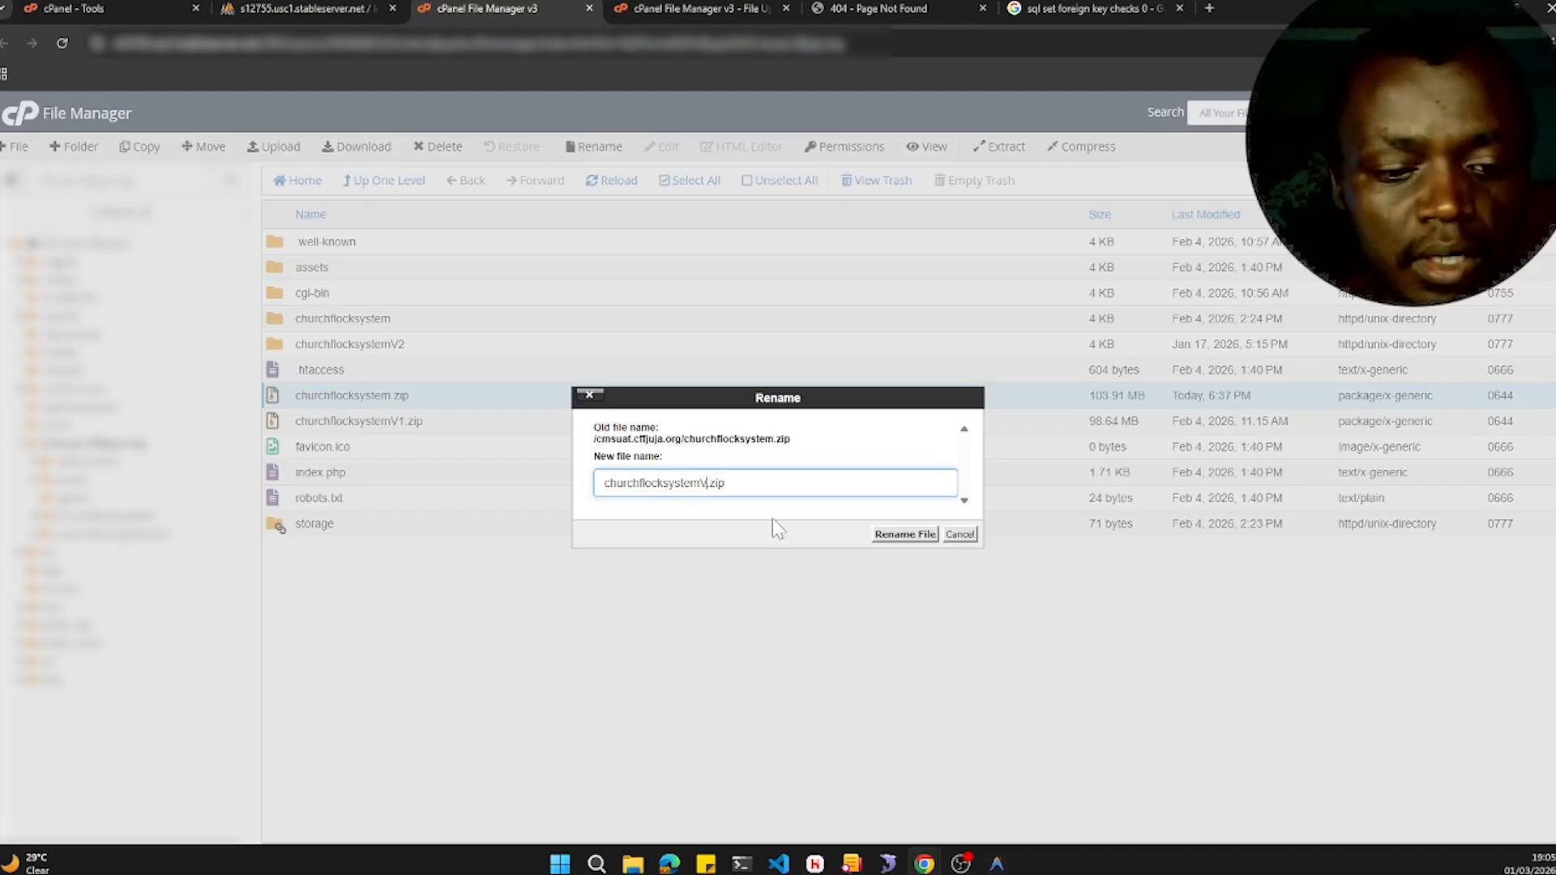
left_click(905, 535)
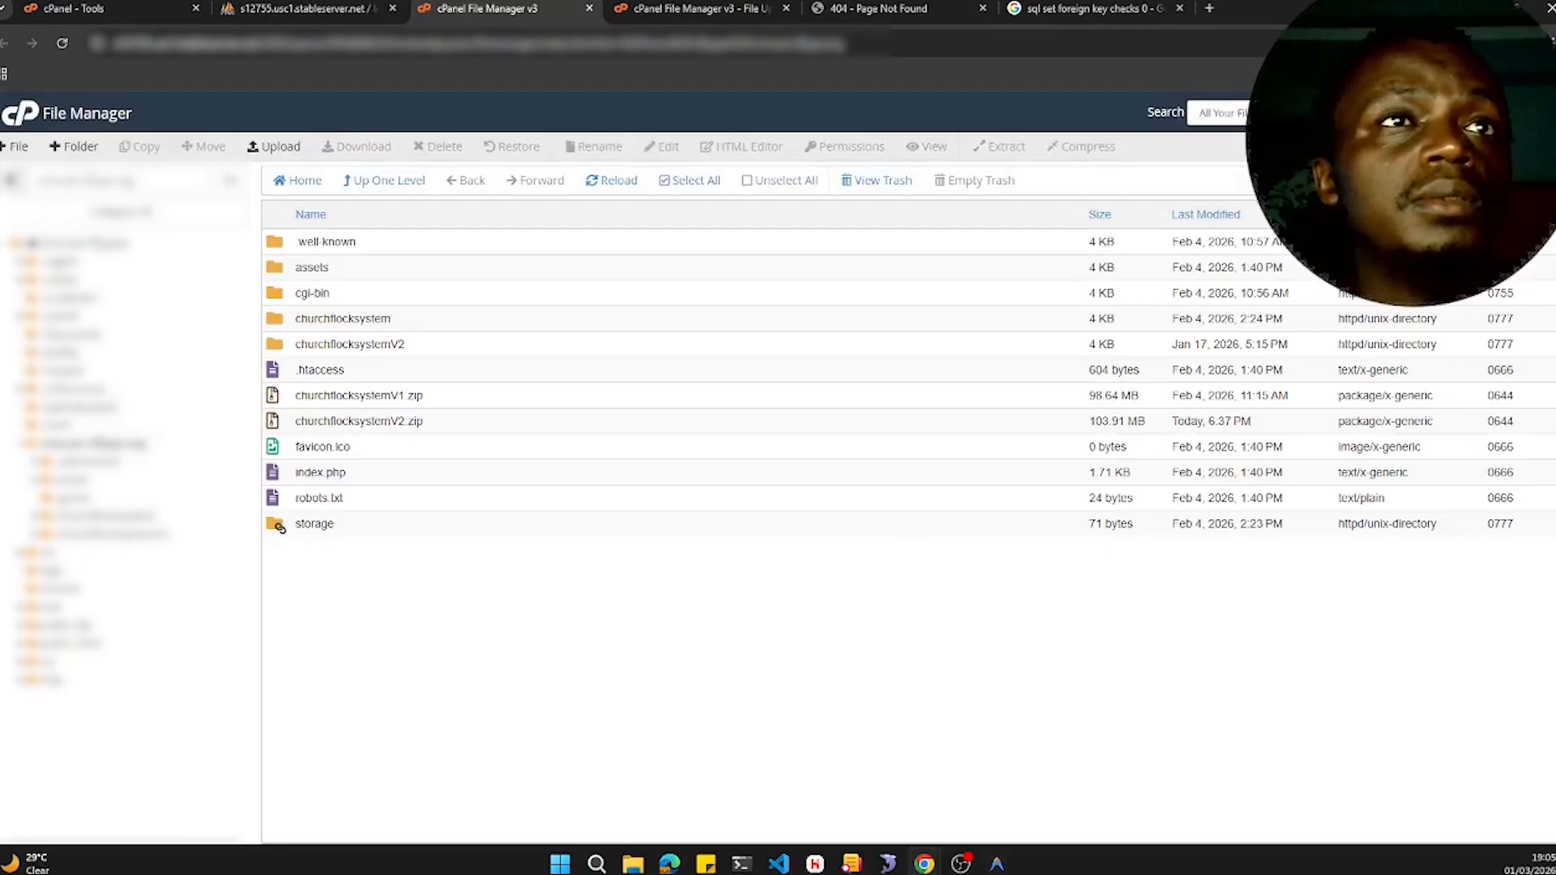
- Inside churchflocksystem/resources, rename the views folder to viewsOld
double_click(419, 323)
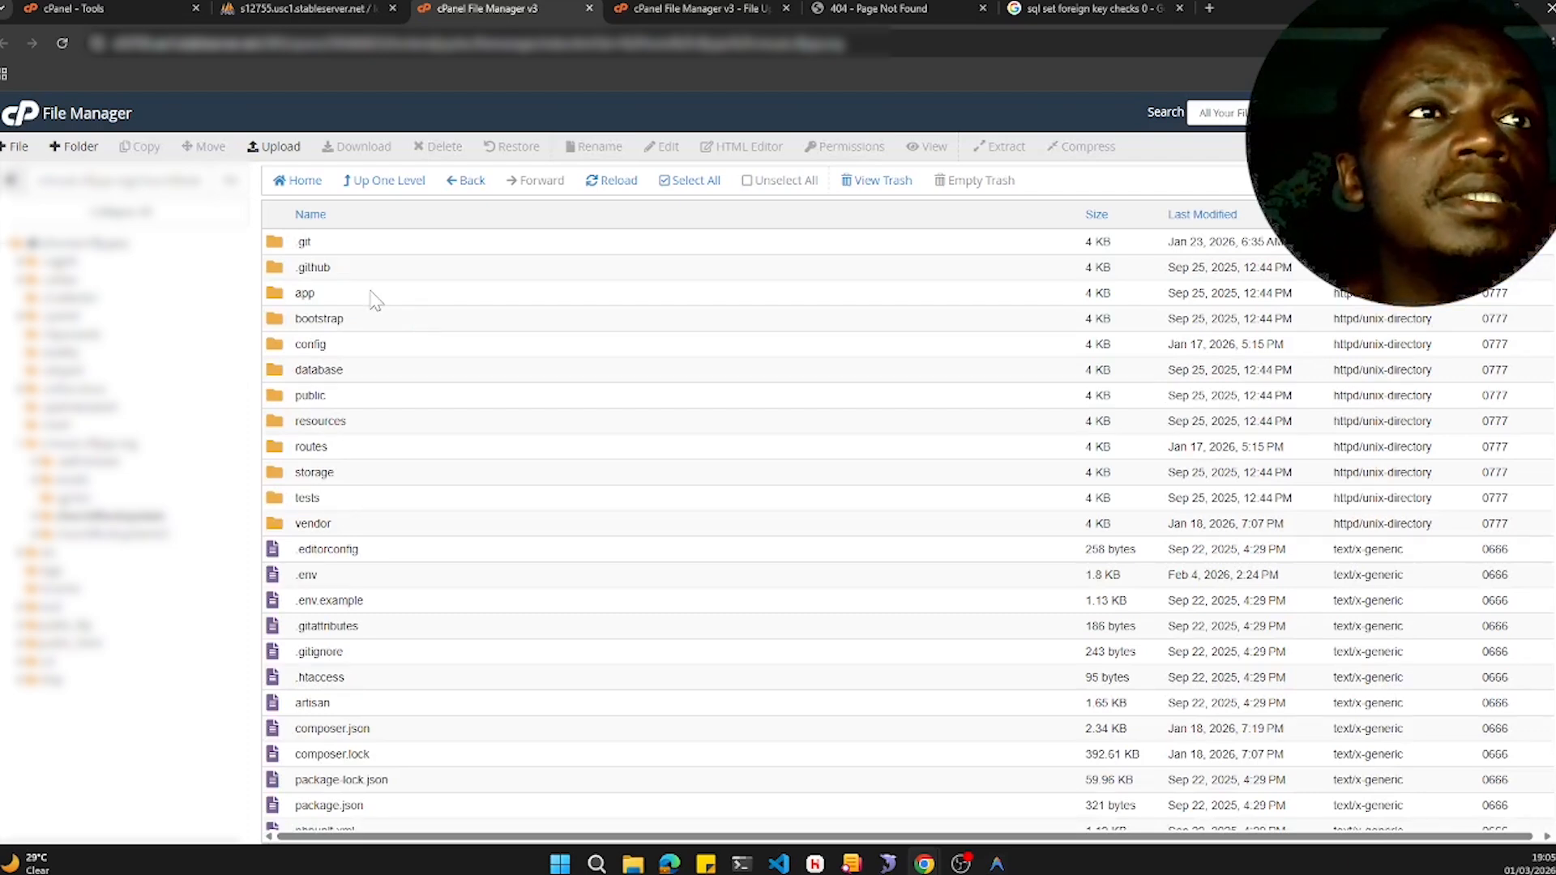
double_click(378, 424)
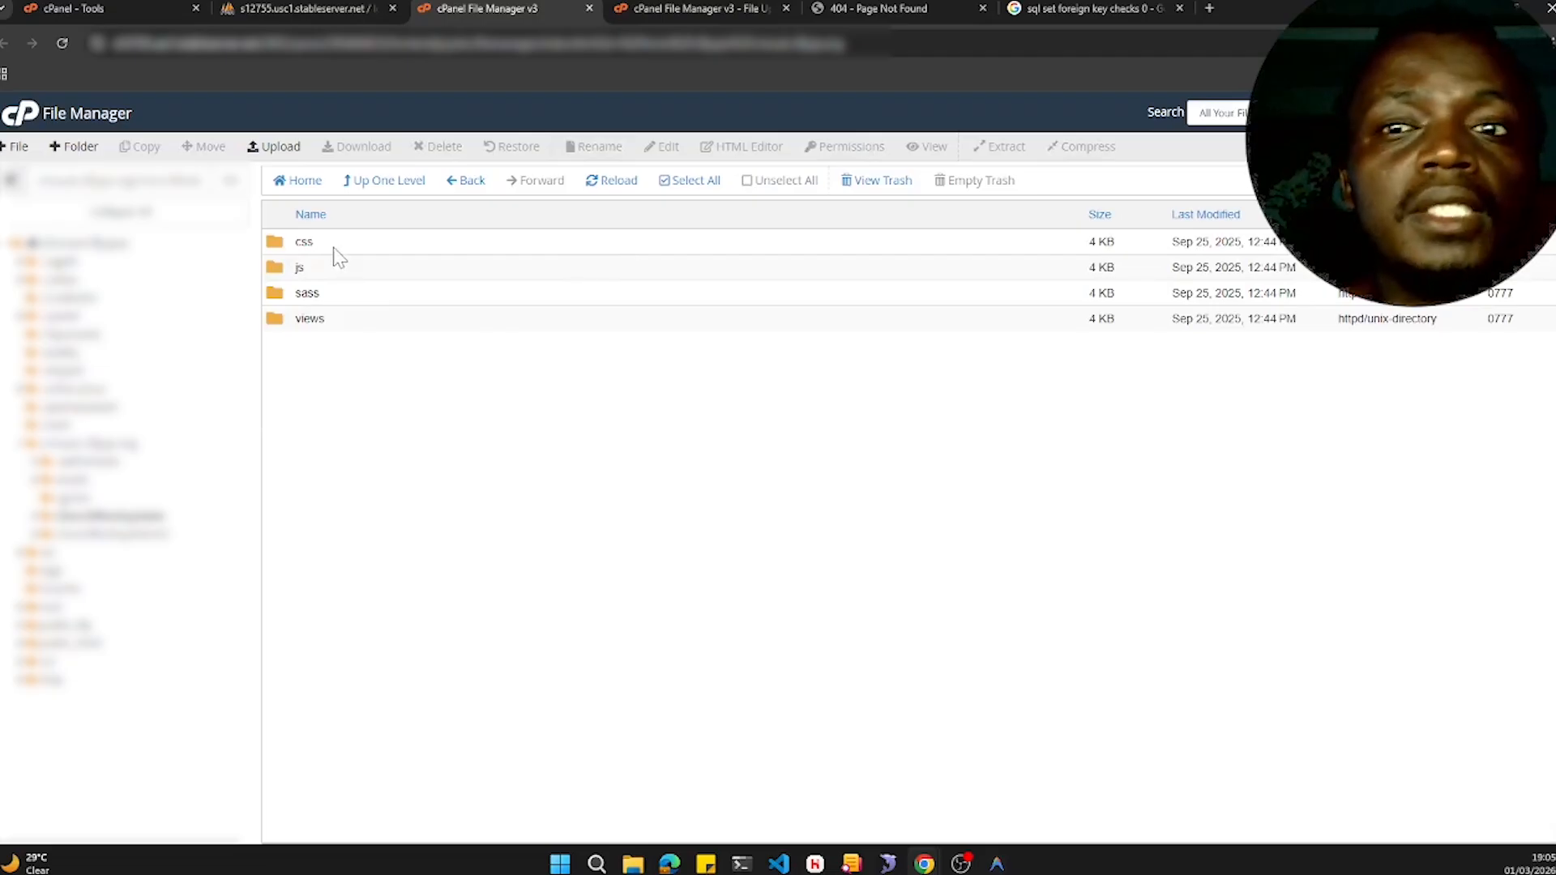
left_click(374, 324)
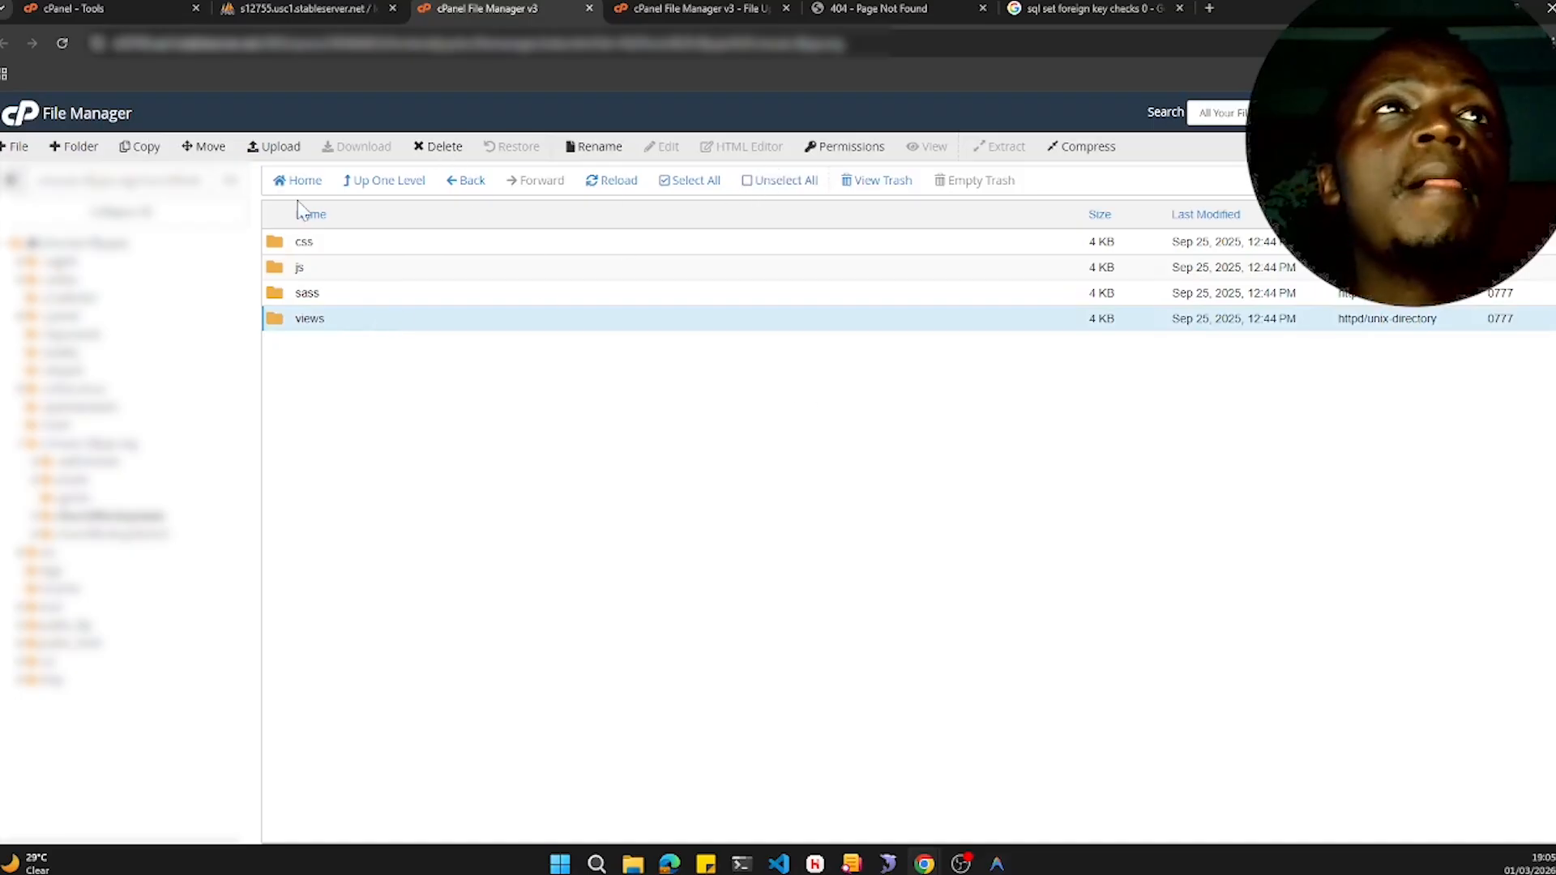
left_click(592, 146)
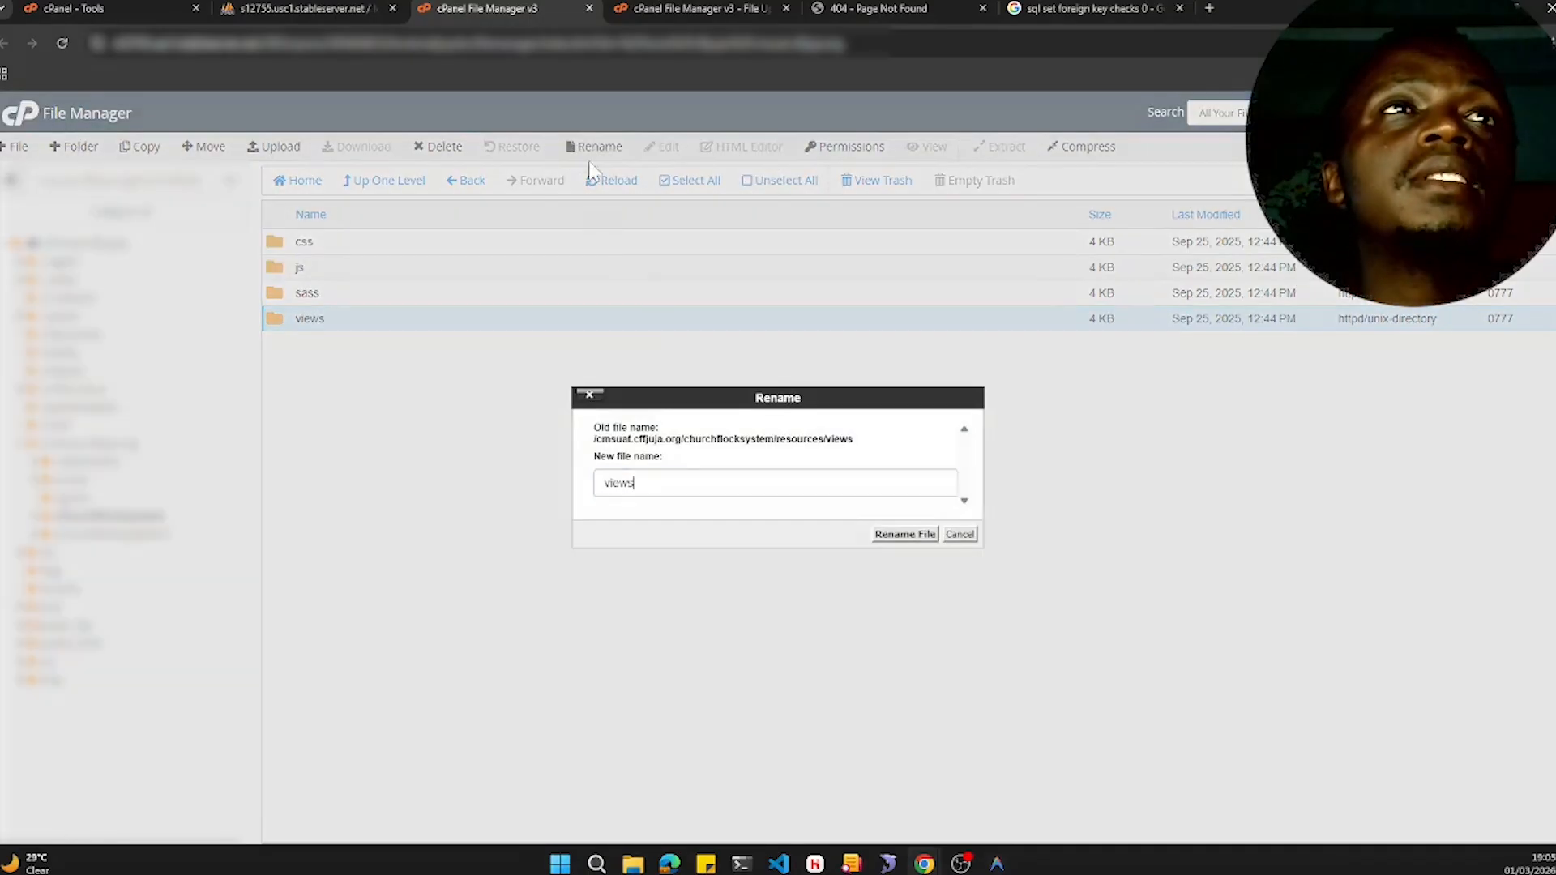
type("Old")
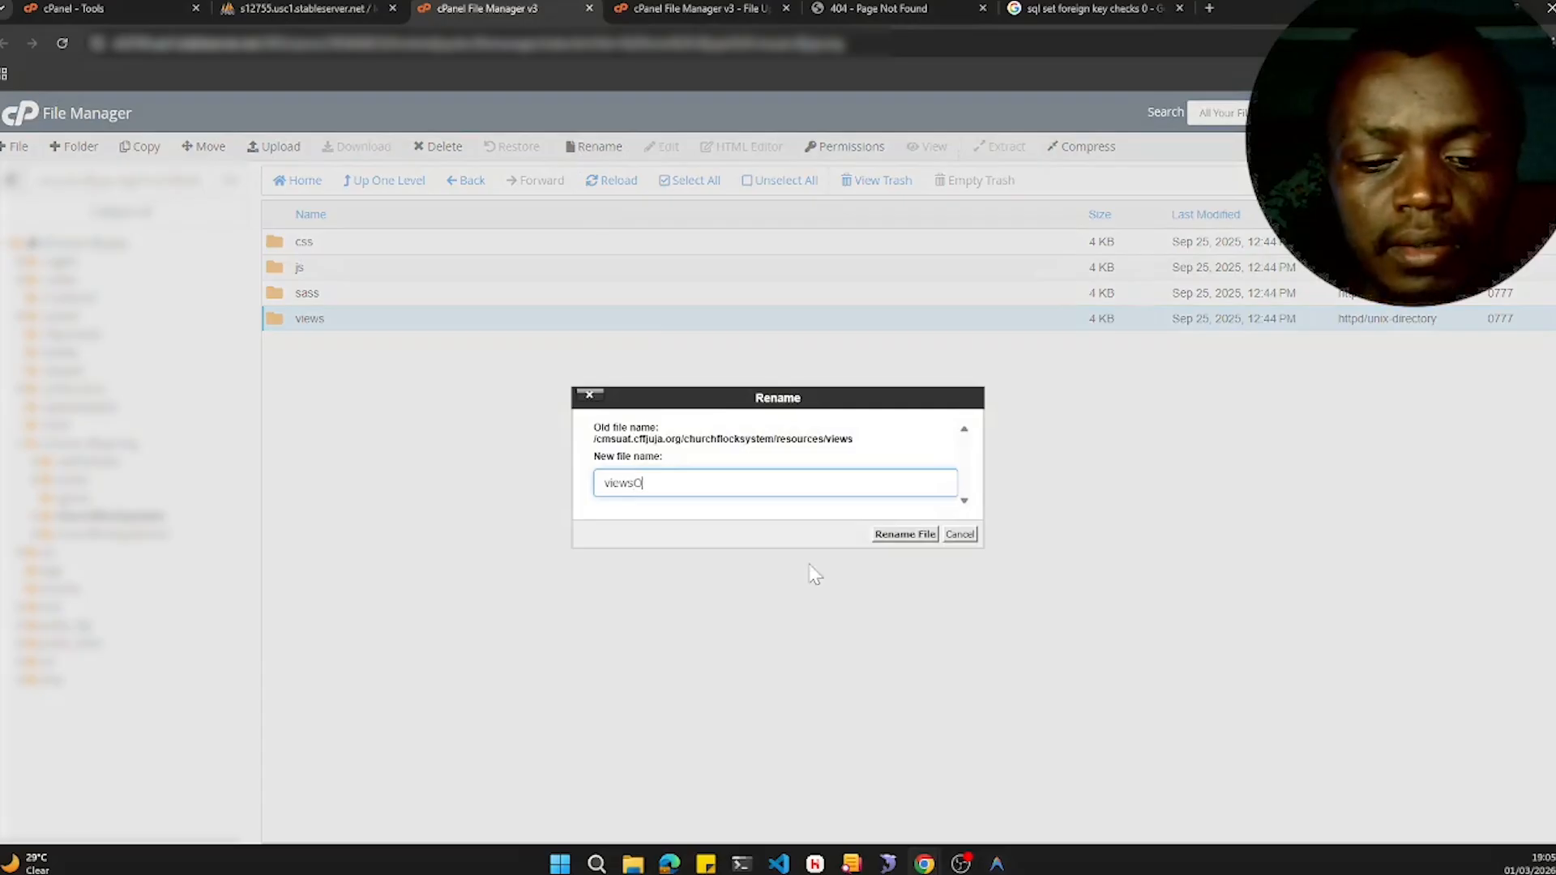
left_click(905, 535)
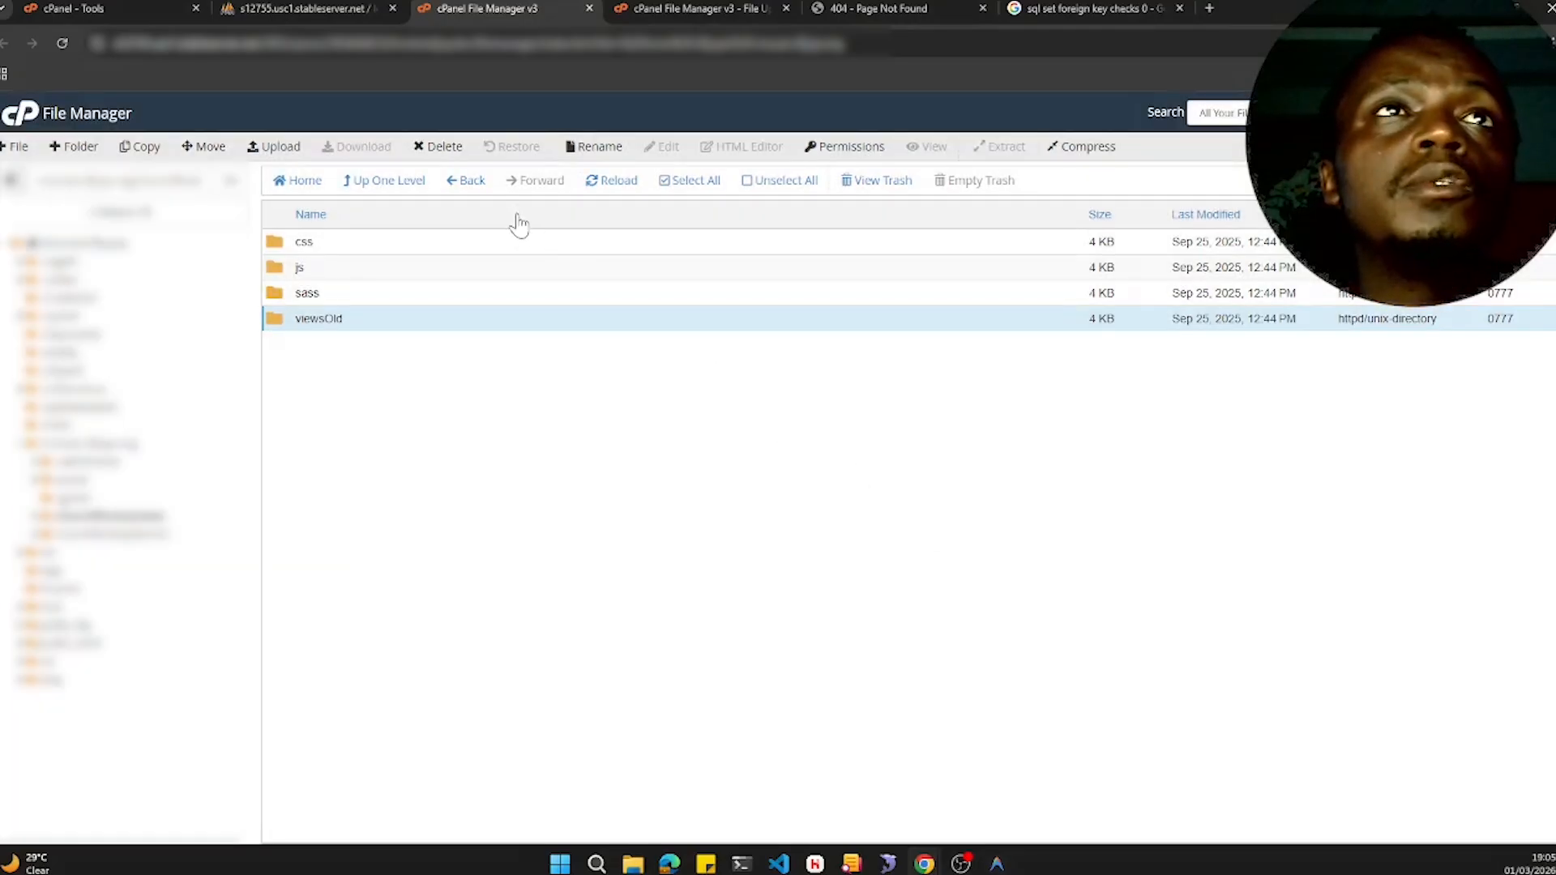
- Copy the views folder from churchflocksystemV2/resources into /cmsuat.cffjuja.org/churchflocksystem/resources
left_click(403, 191)
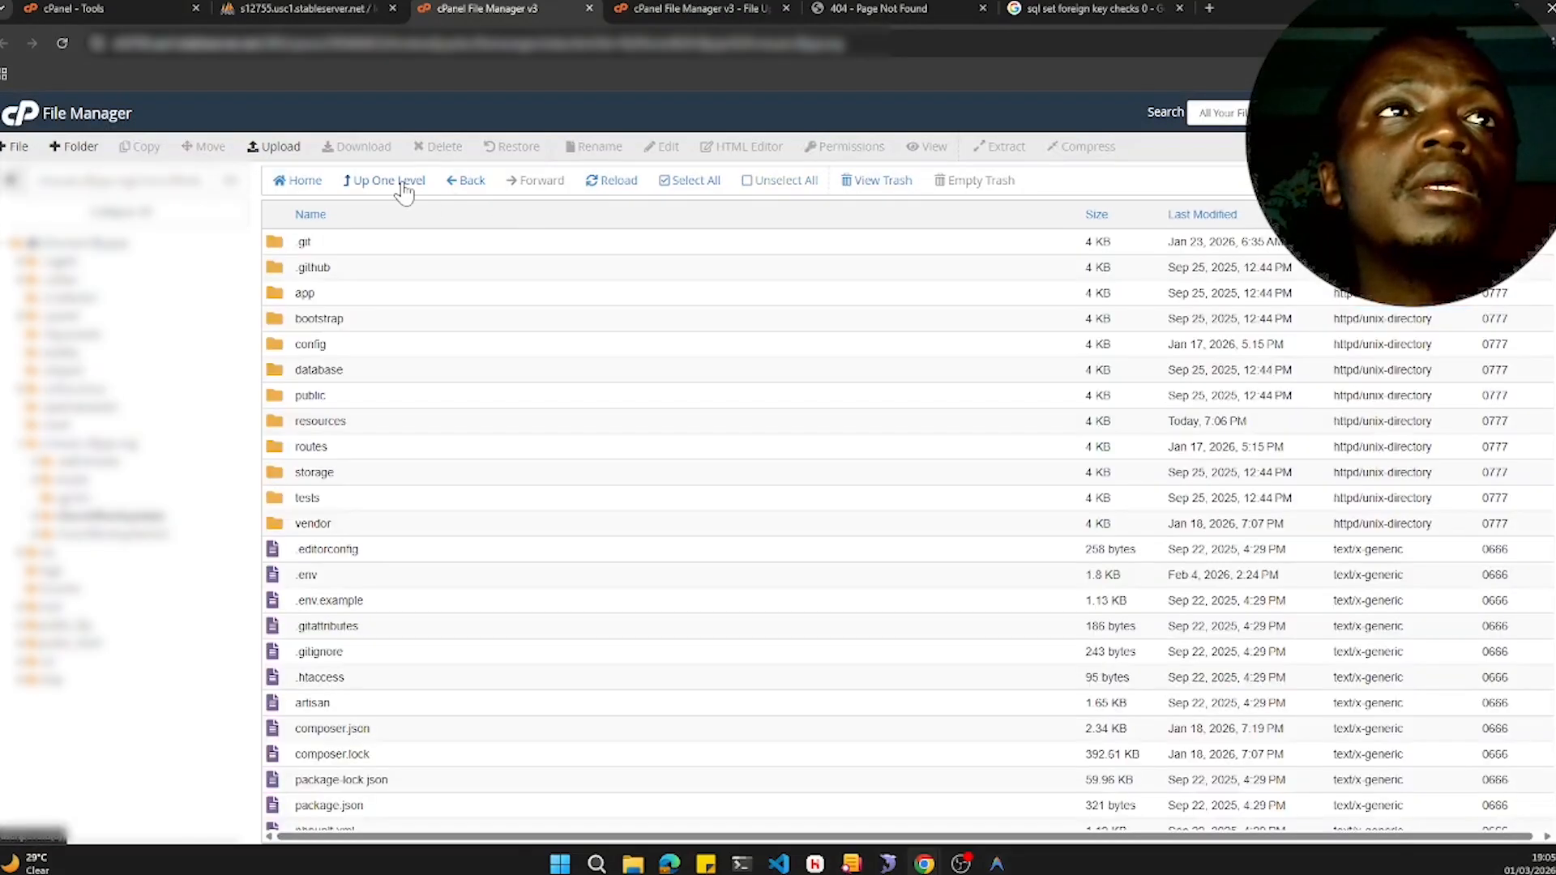
left_click(390, 186)
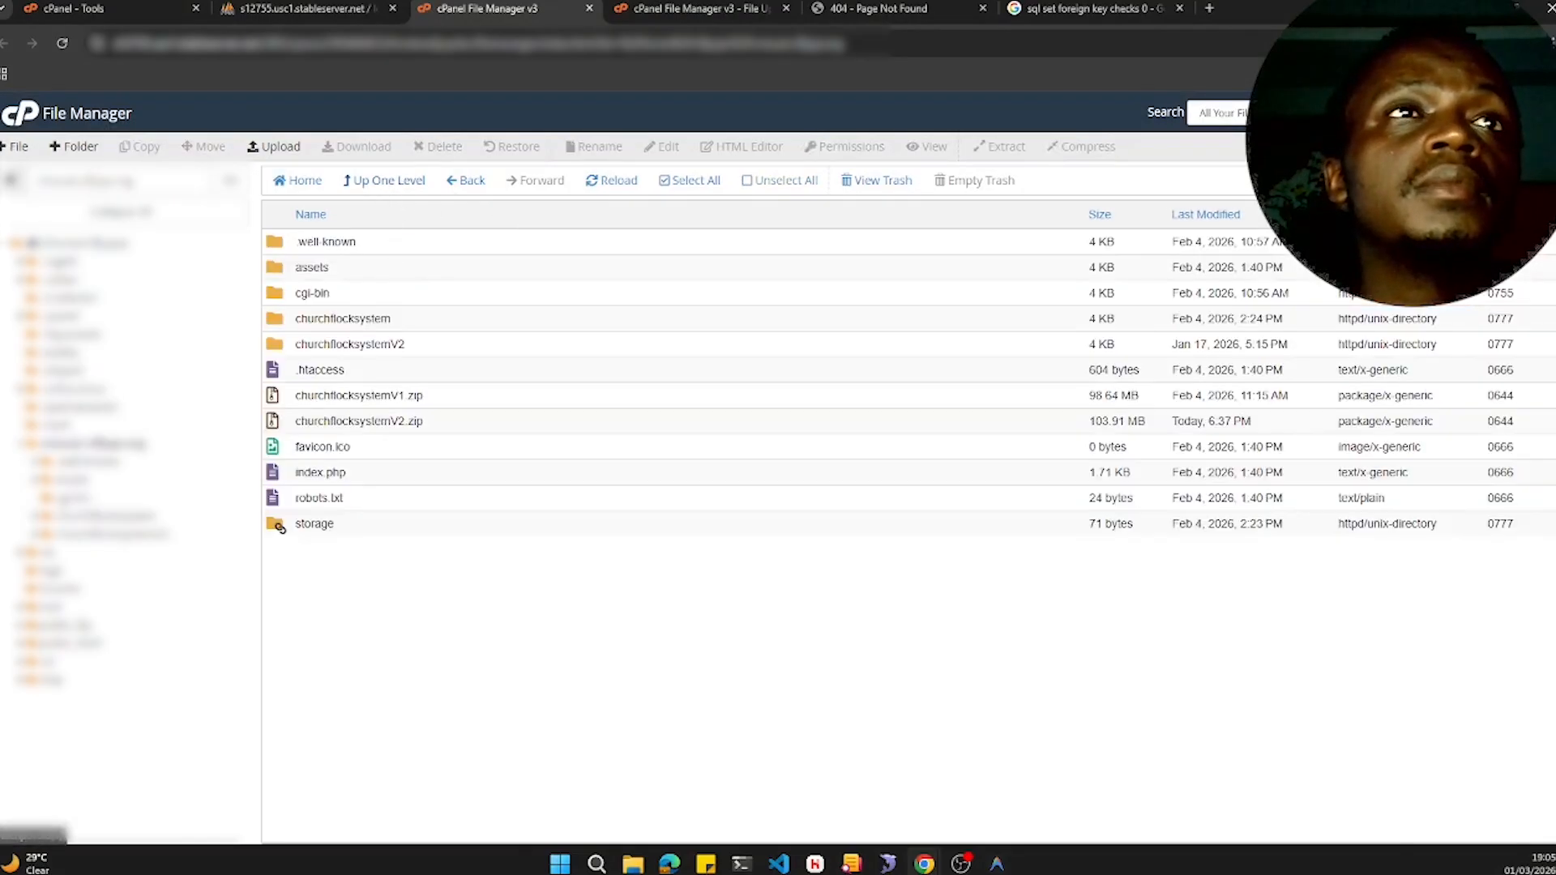
double_click(417, 345)
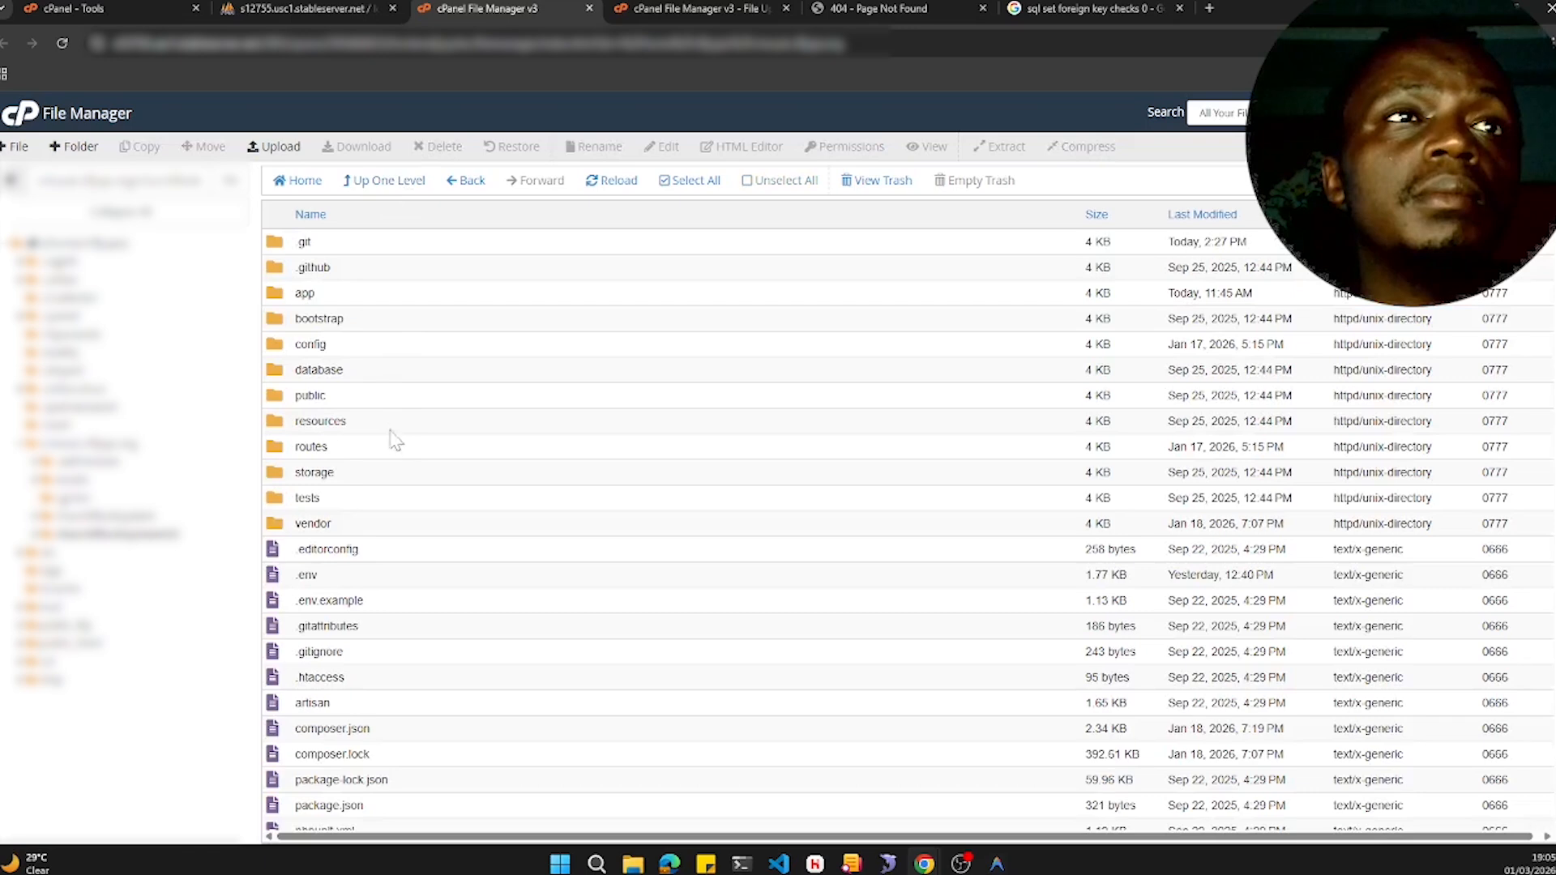
double_click(362, 423)
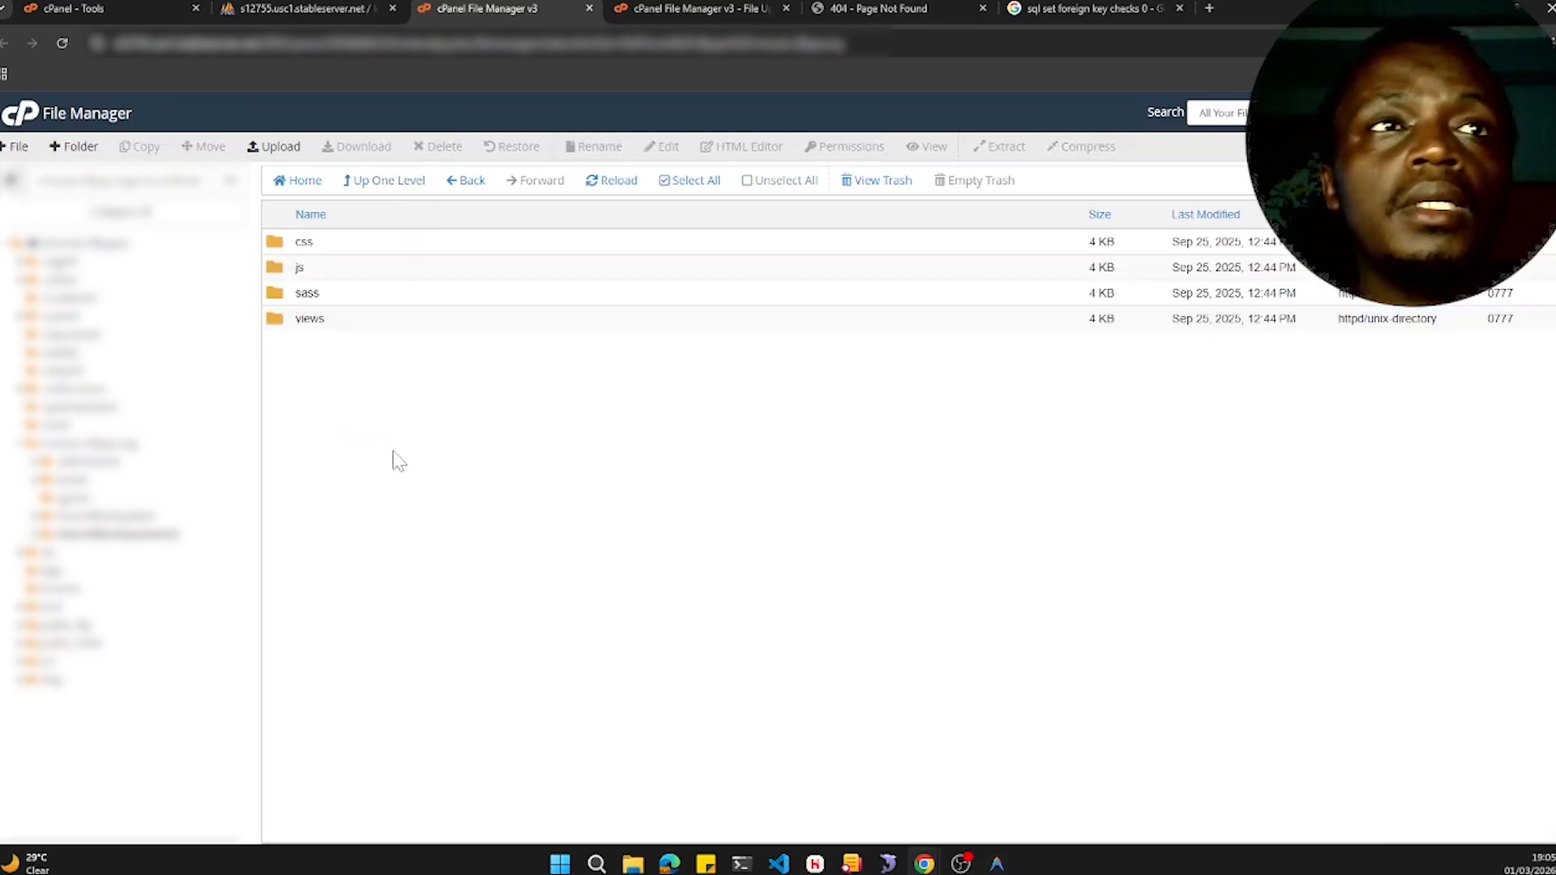
left_click(358, 327)
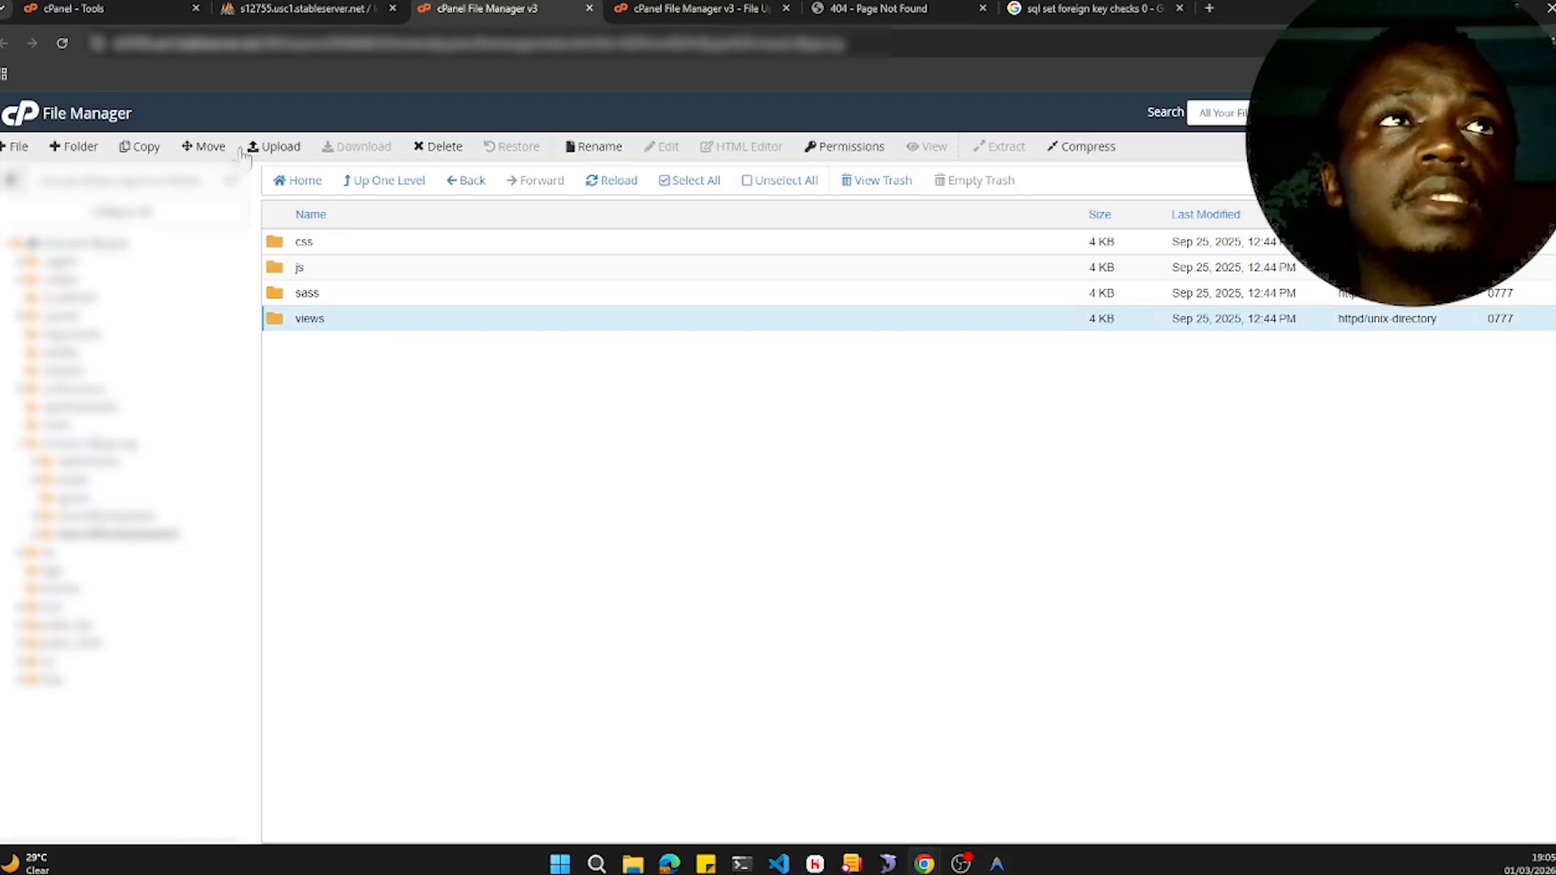
left_click(144, 147)
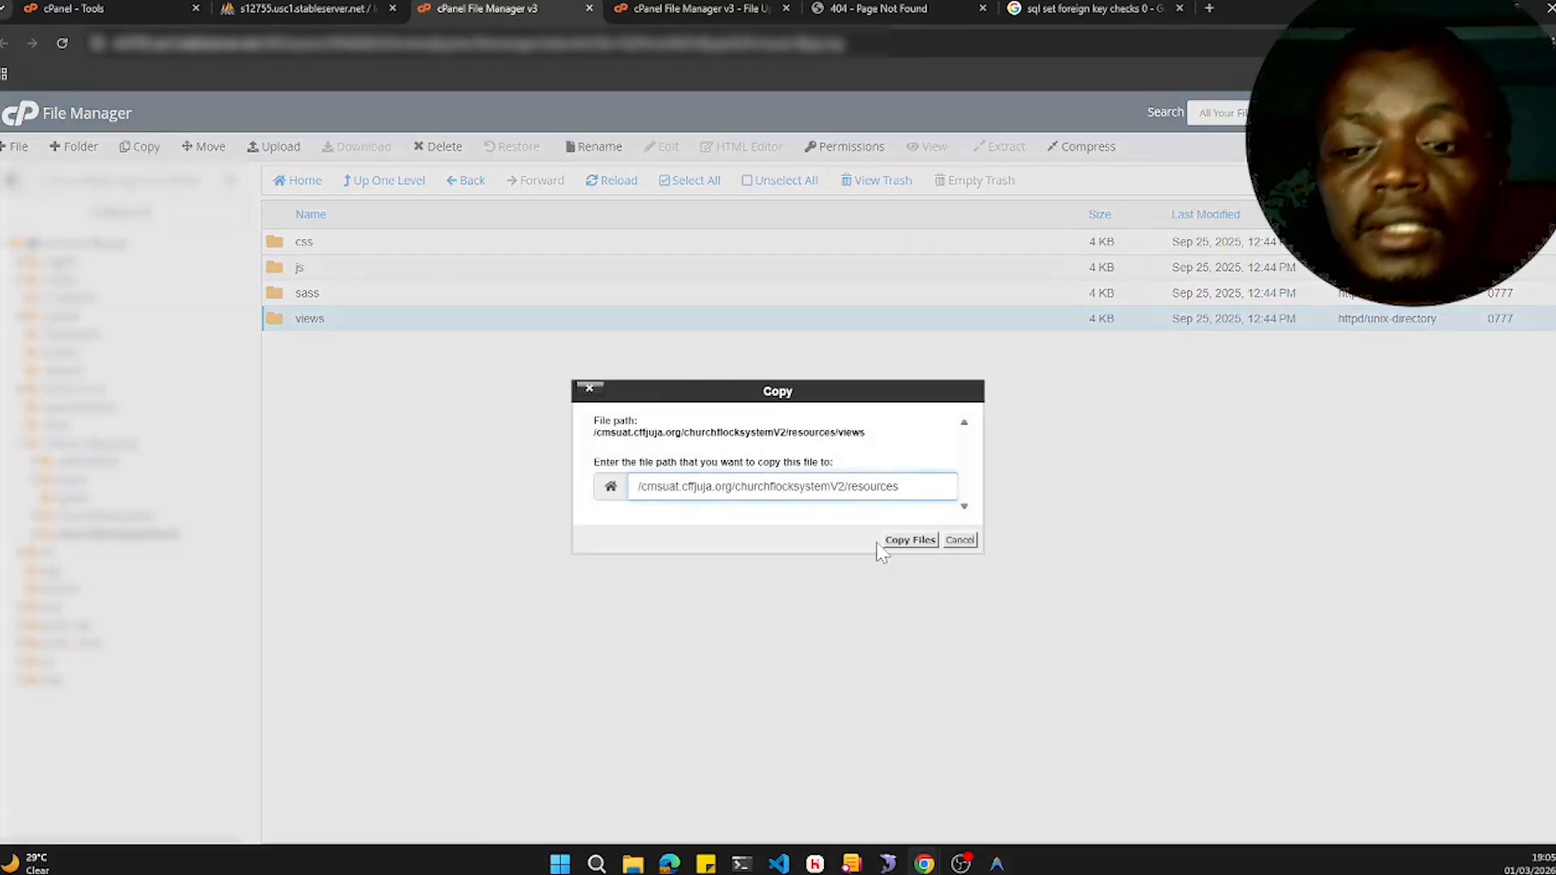
key("BackSpace")
key("BackSpace")
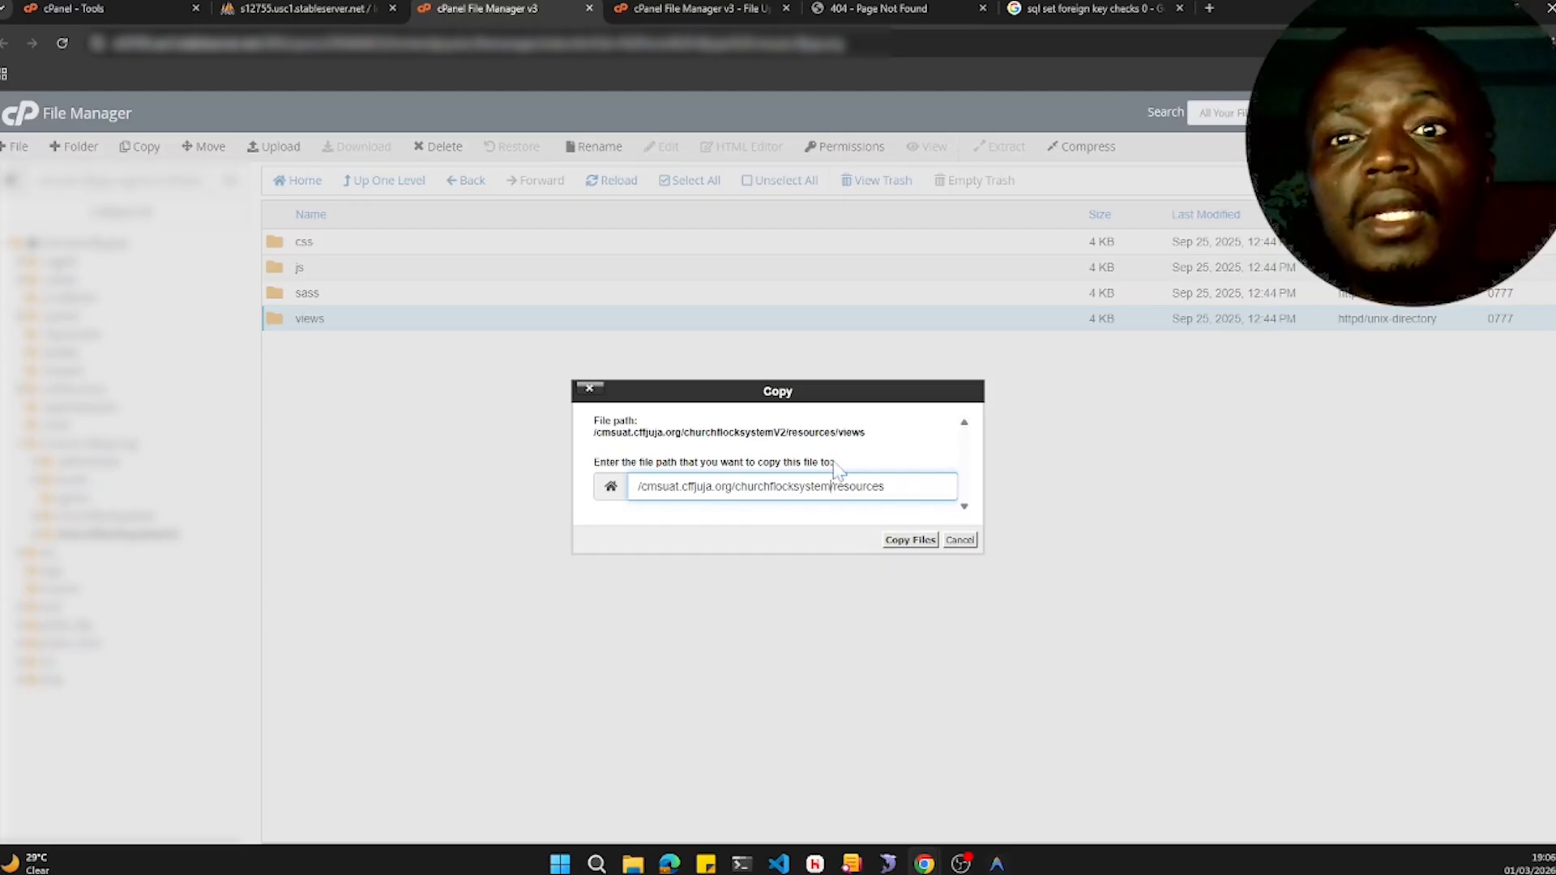
left_click(910, 541)
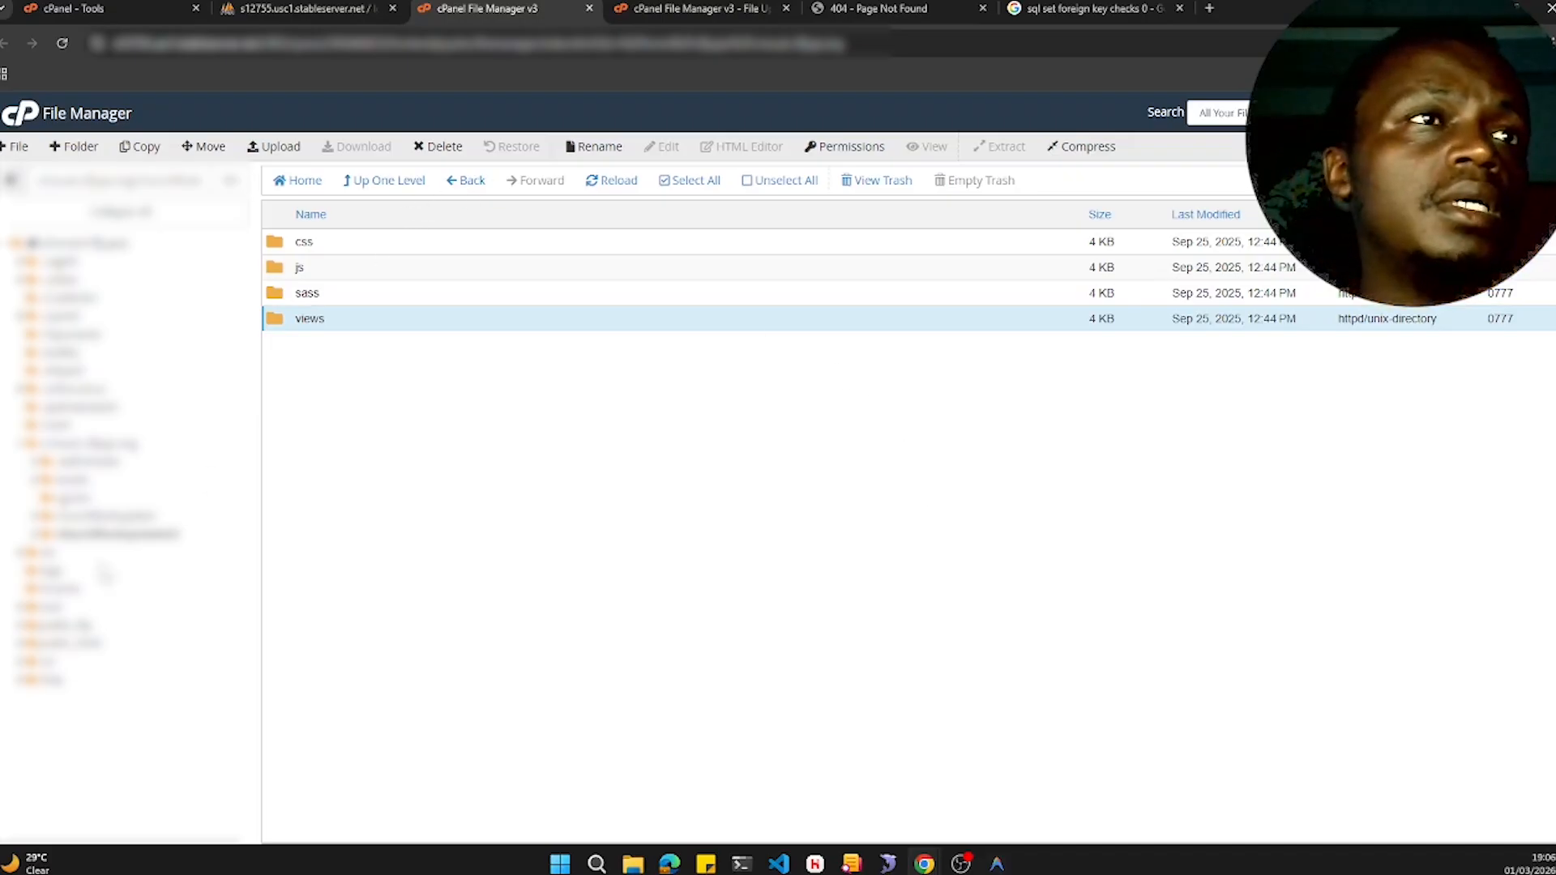
- Browse the churchflocksystem database and routes folders and select web.php
left_click(114, 517)
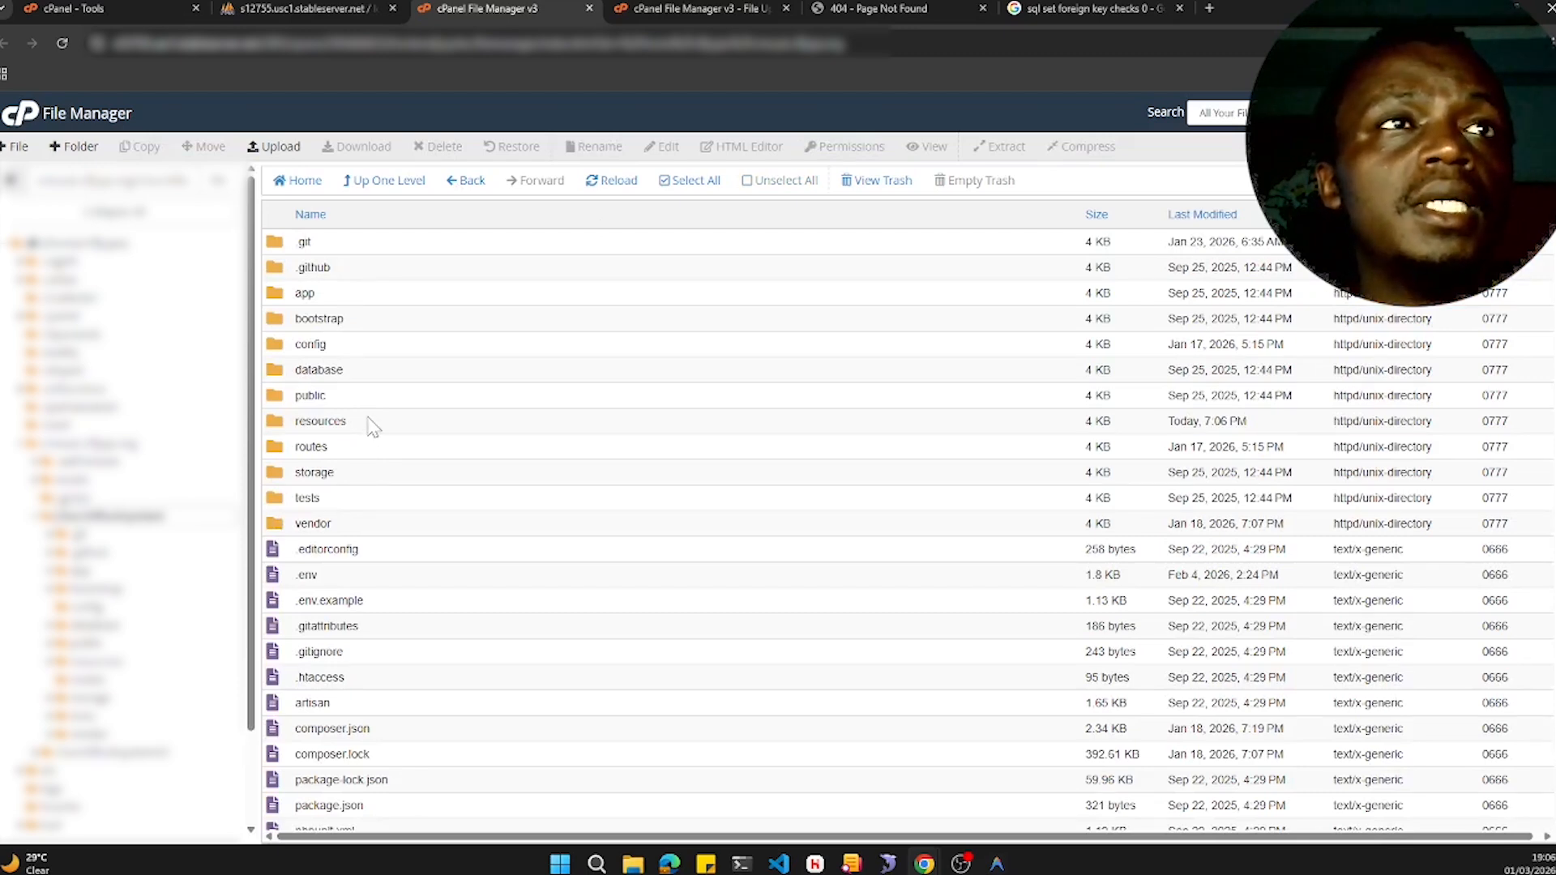
double_click(364, 373)
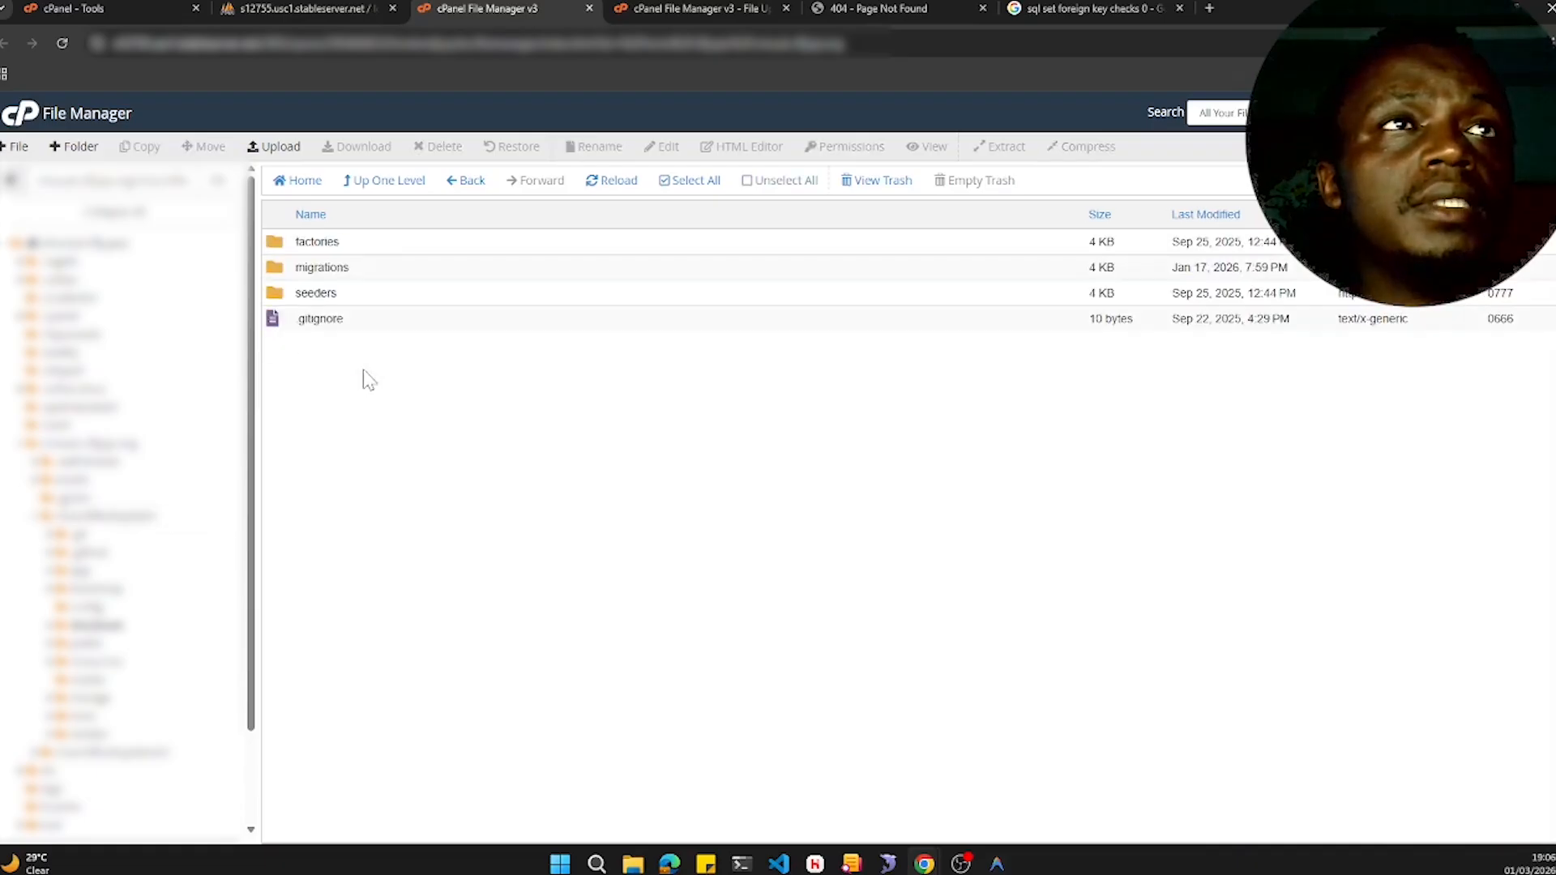
left_click(373, 183)
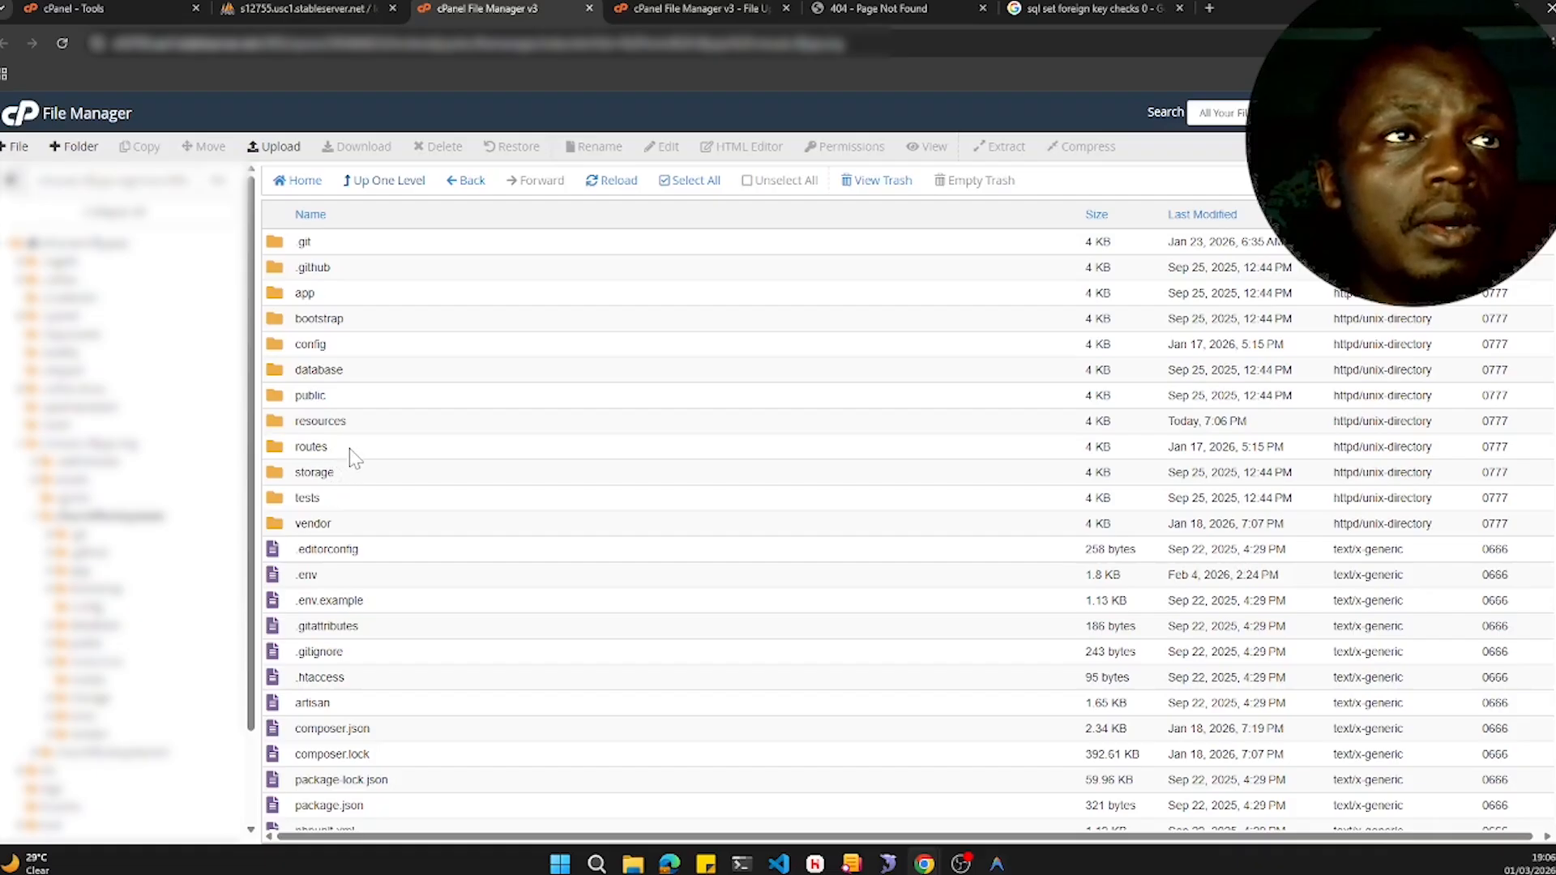
double_click(350, 451)
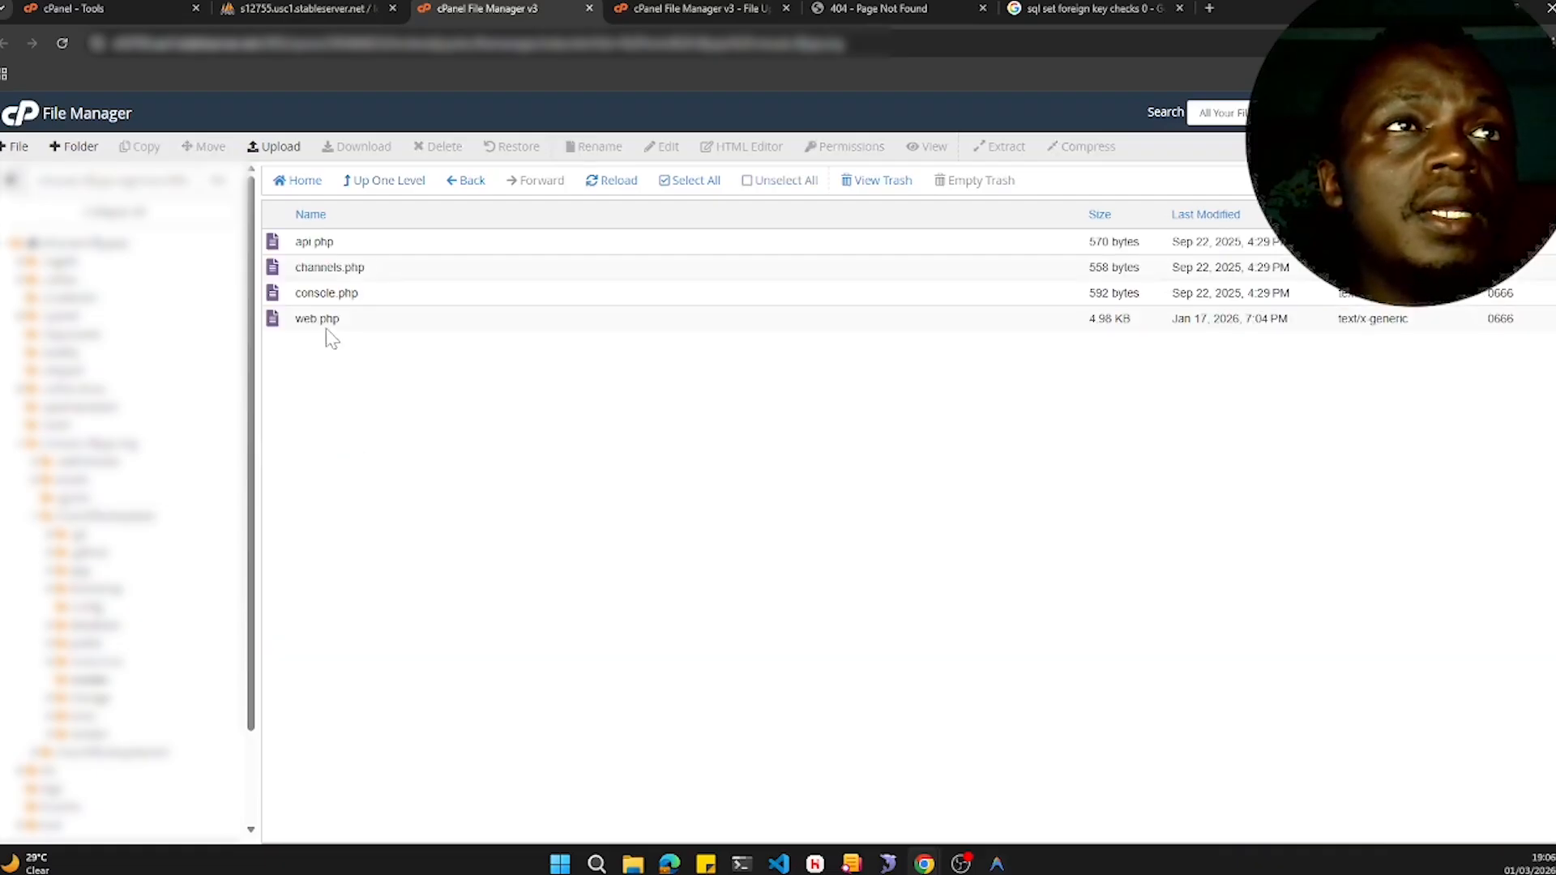
left_click(383, 183)
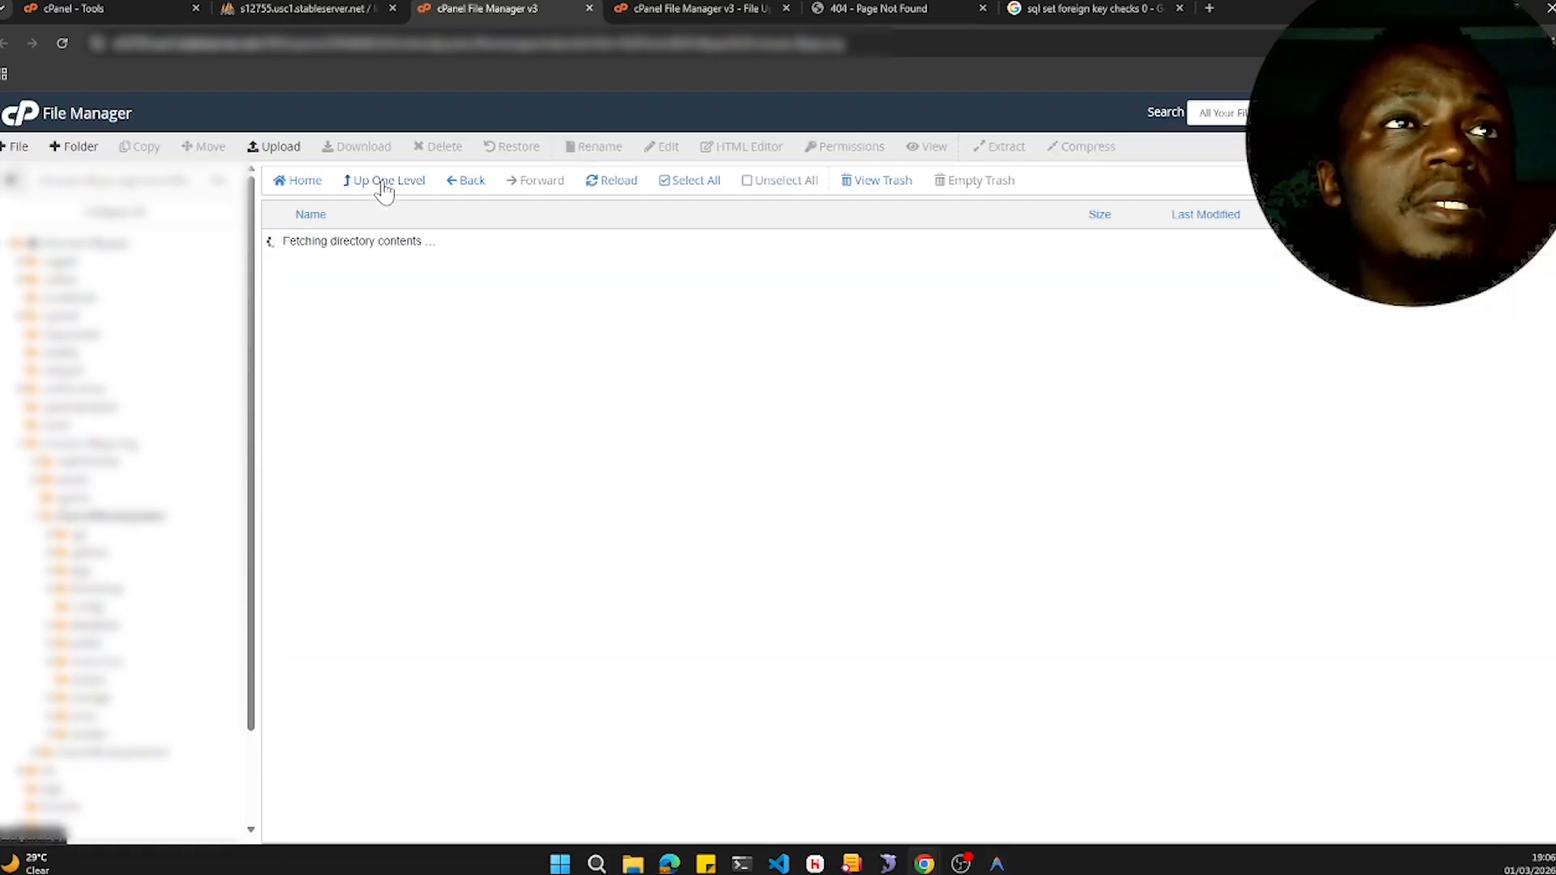
double_click(349, 448)
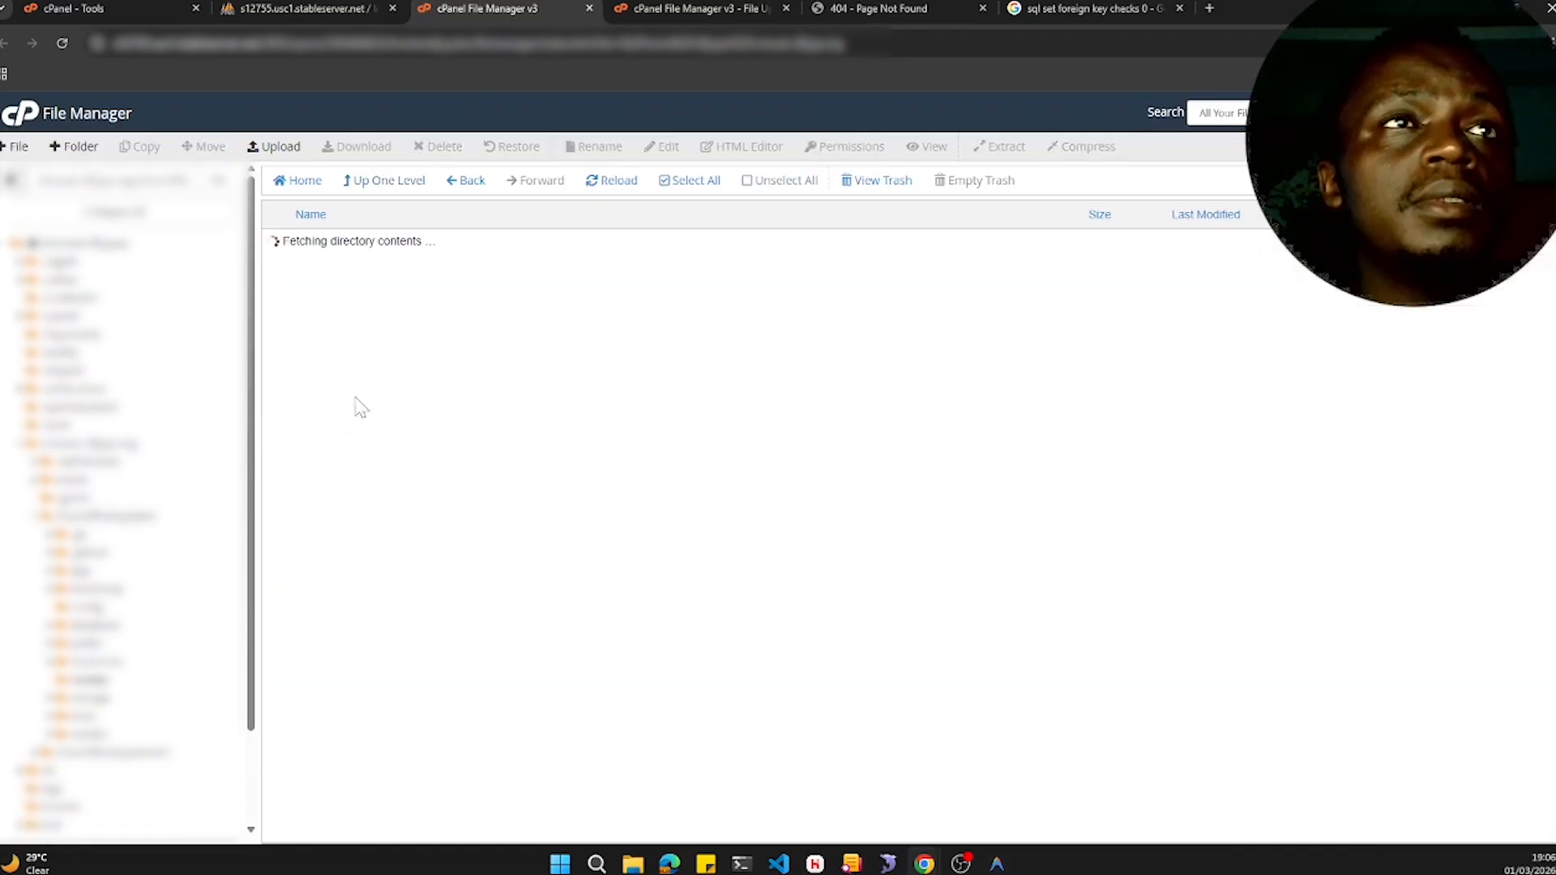
left_click(354, 322)
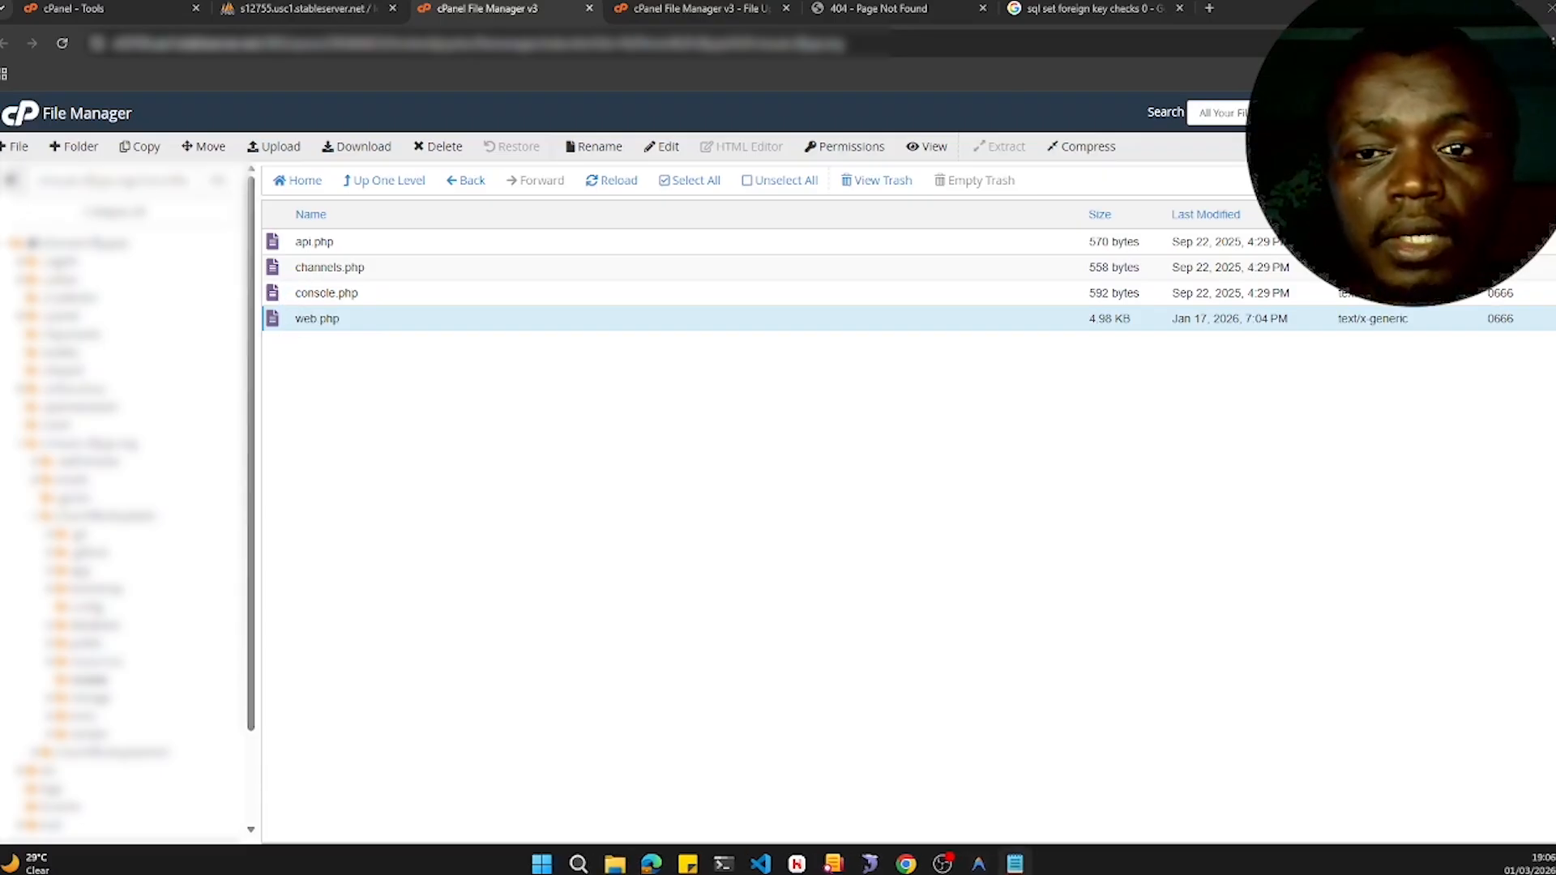
- In Notepad, write a checklist with the items '- views' and '- routes/web'
left_click_drag(0, 154, 962, 185)
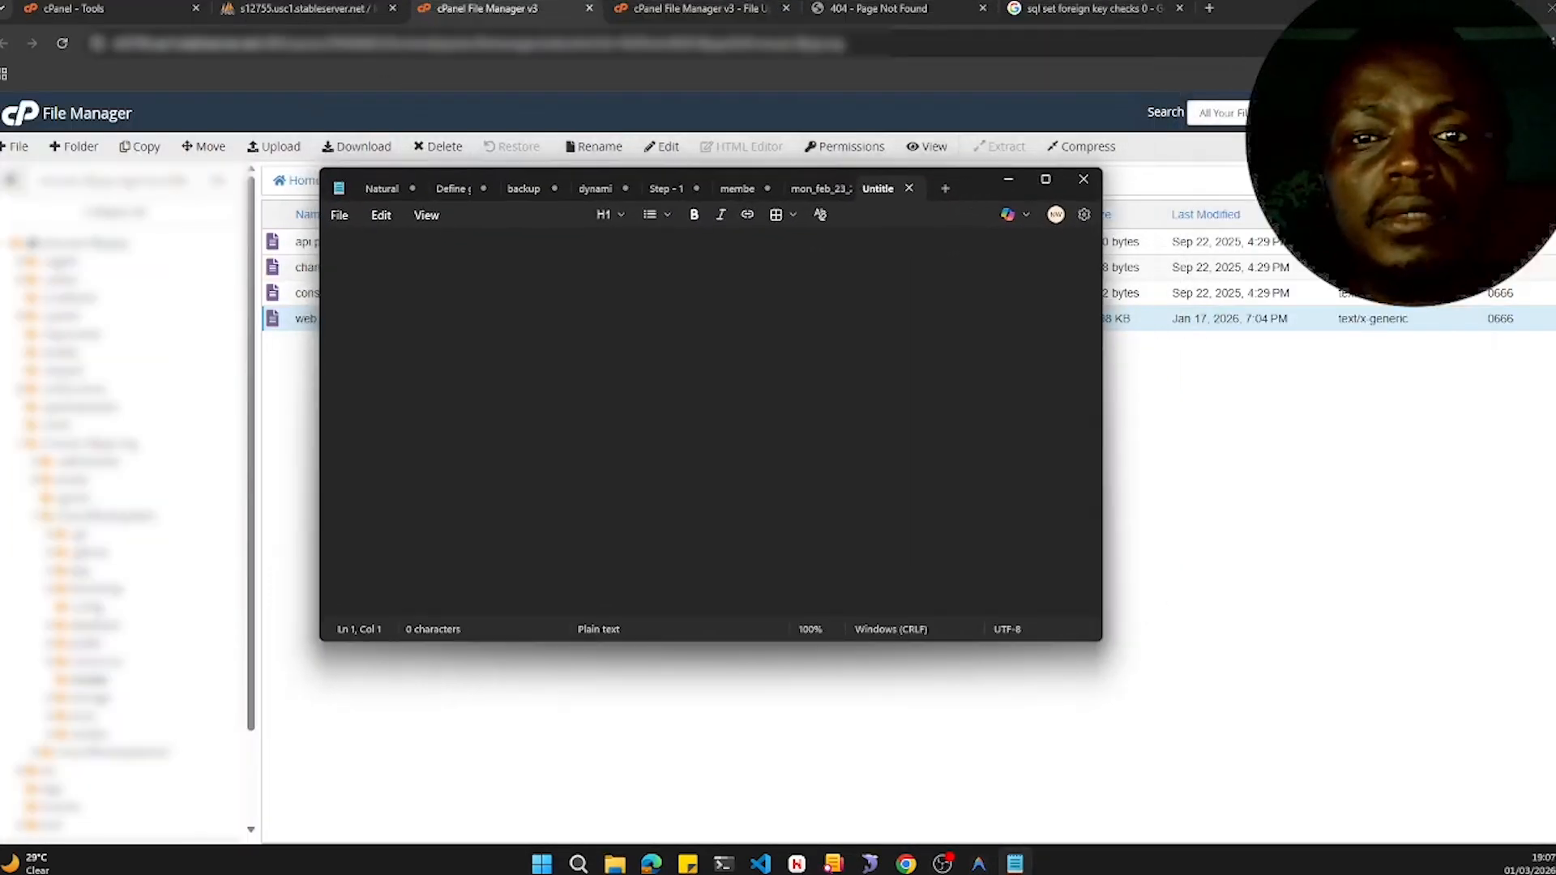
type("-")
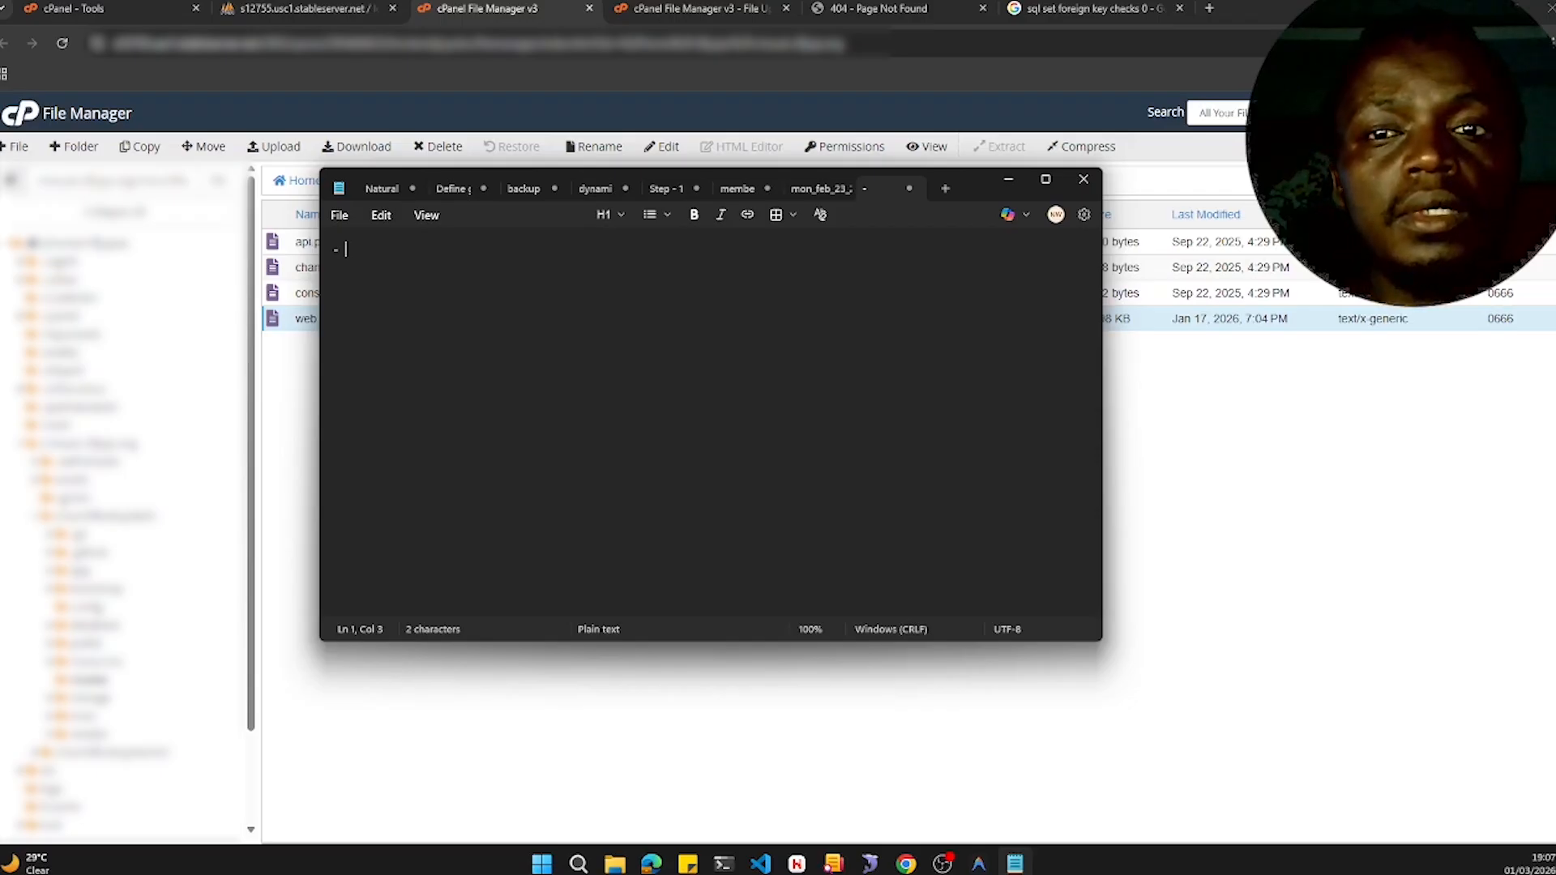
type("views")
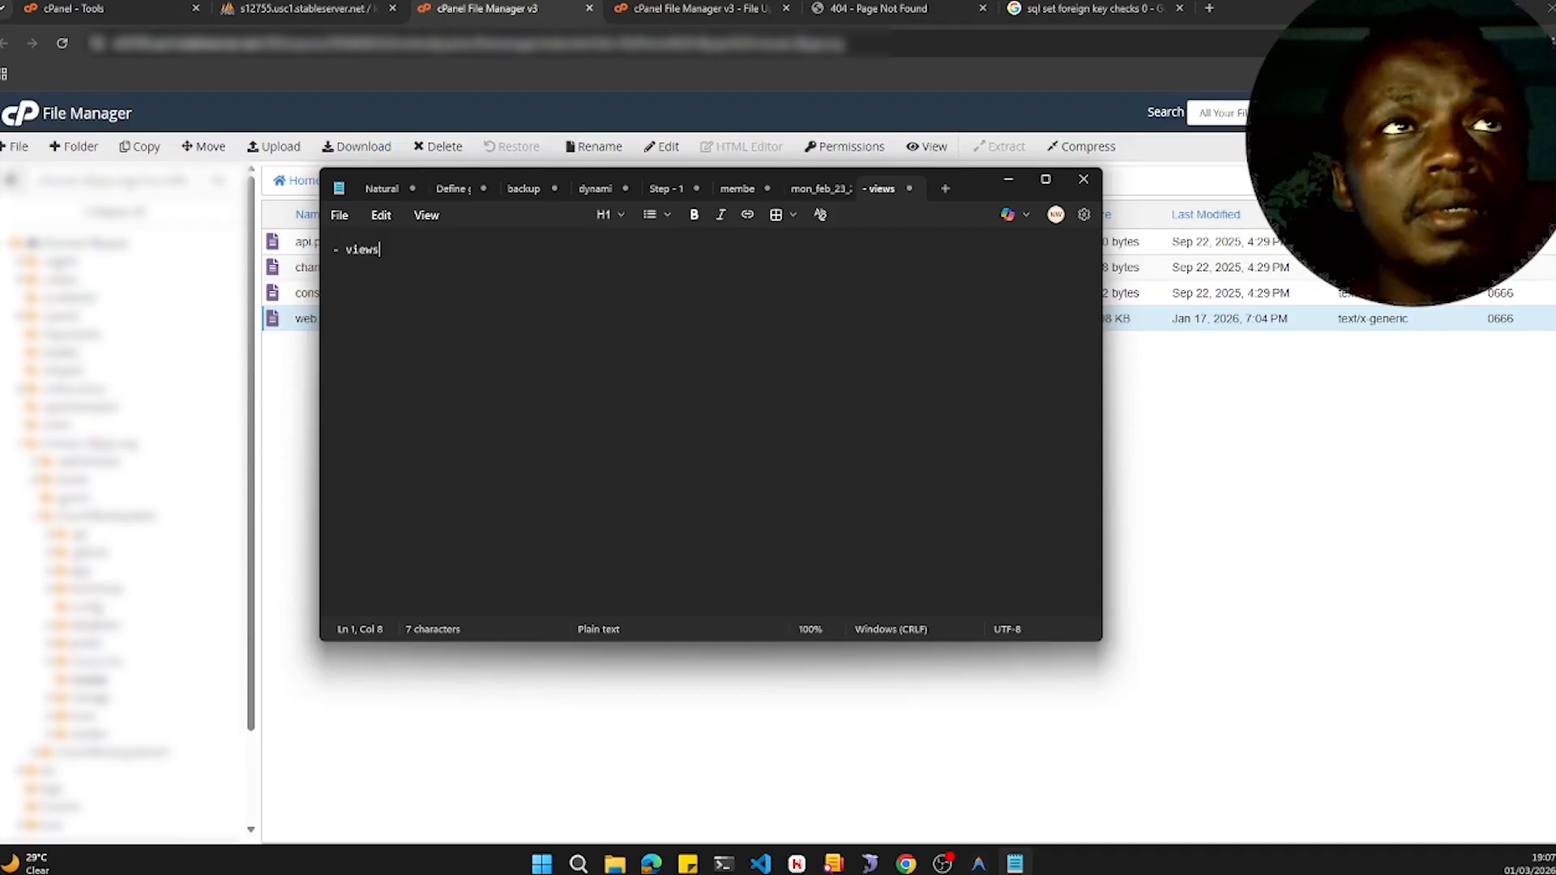
key("Return")
type("- web")
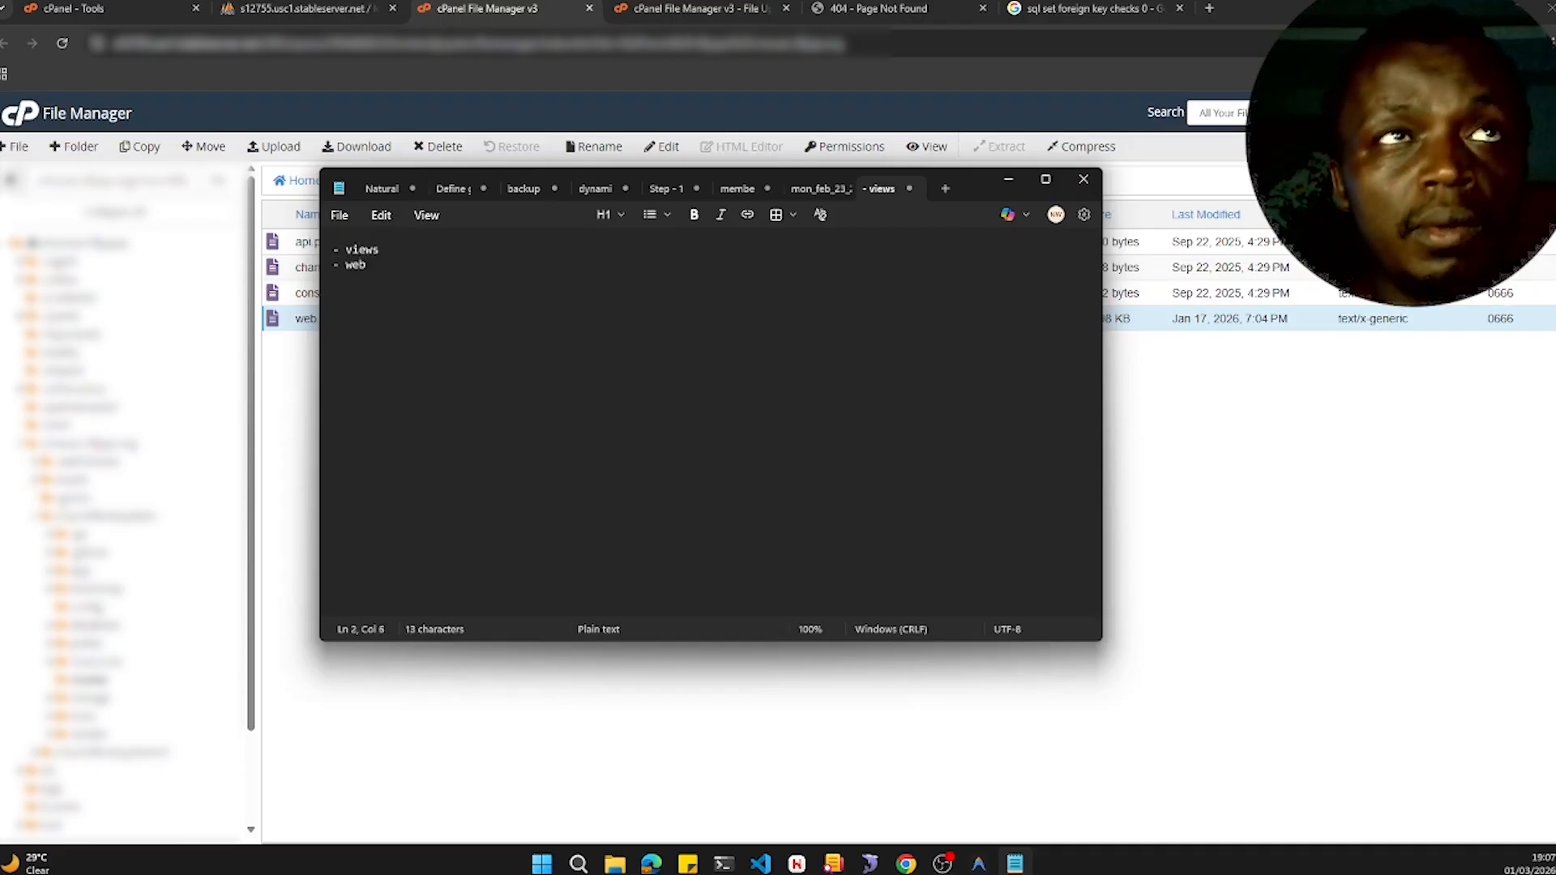
left_click(346, 264)
type("routes/")
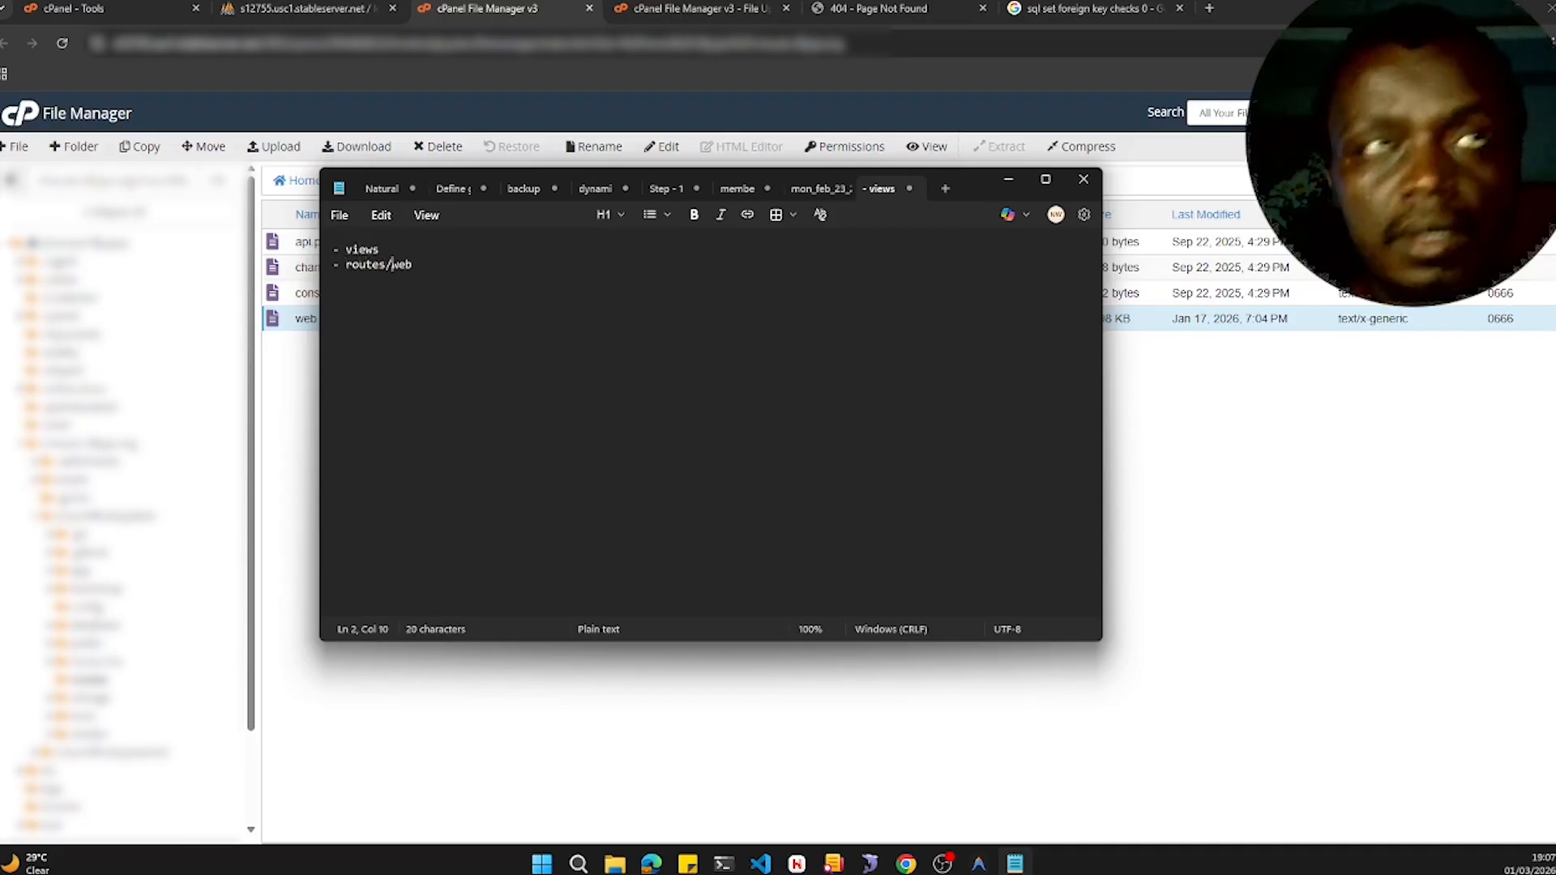
left_click(1226, 482)
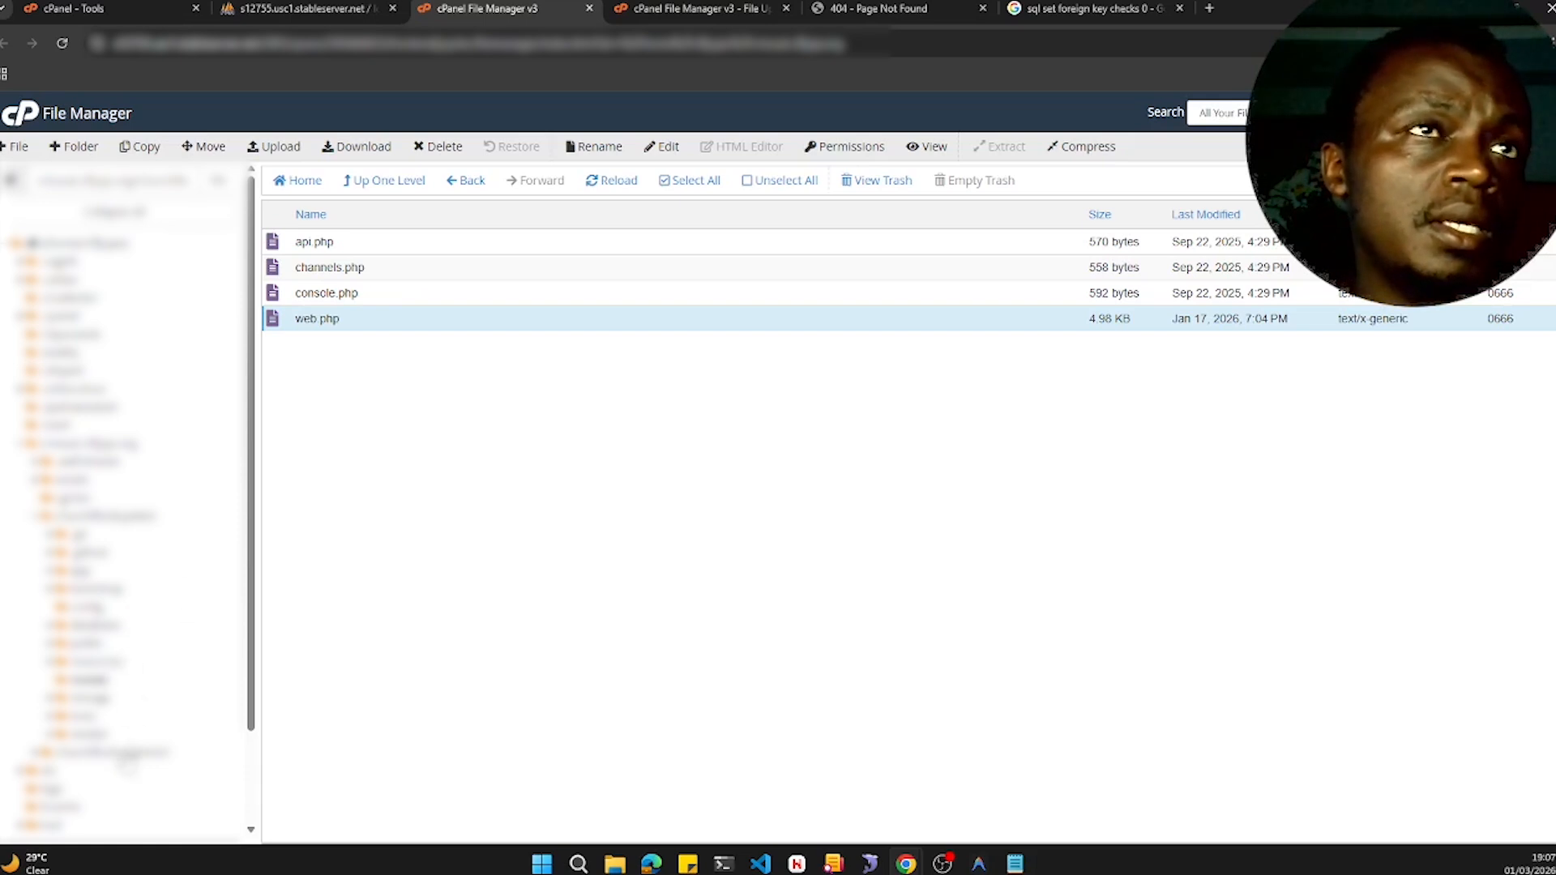
- Copy web.php from churchflocksystemV2/routes into /cmsuat.cffjuja.org/churchflocksystem/routes
left_click(122, 754)
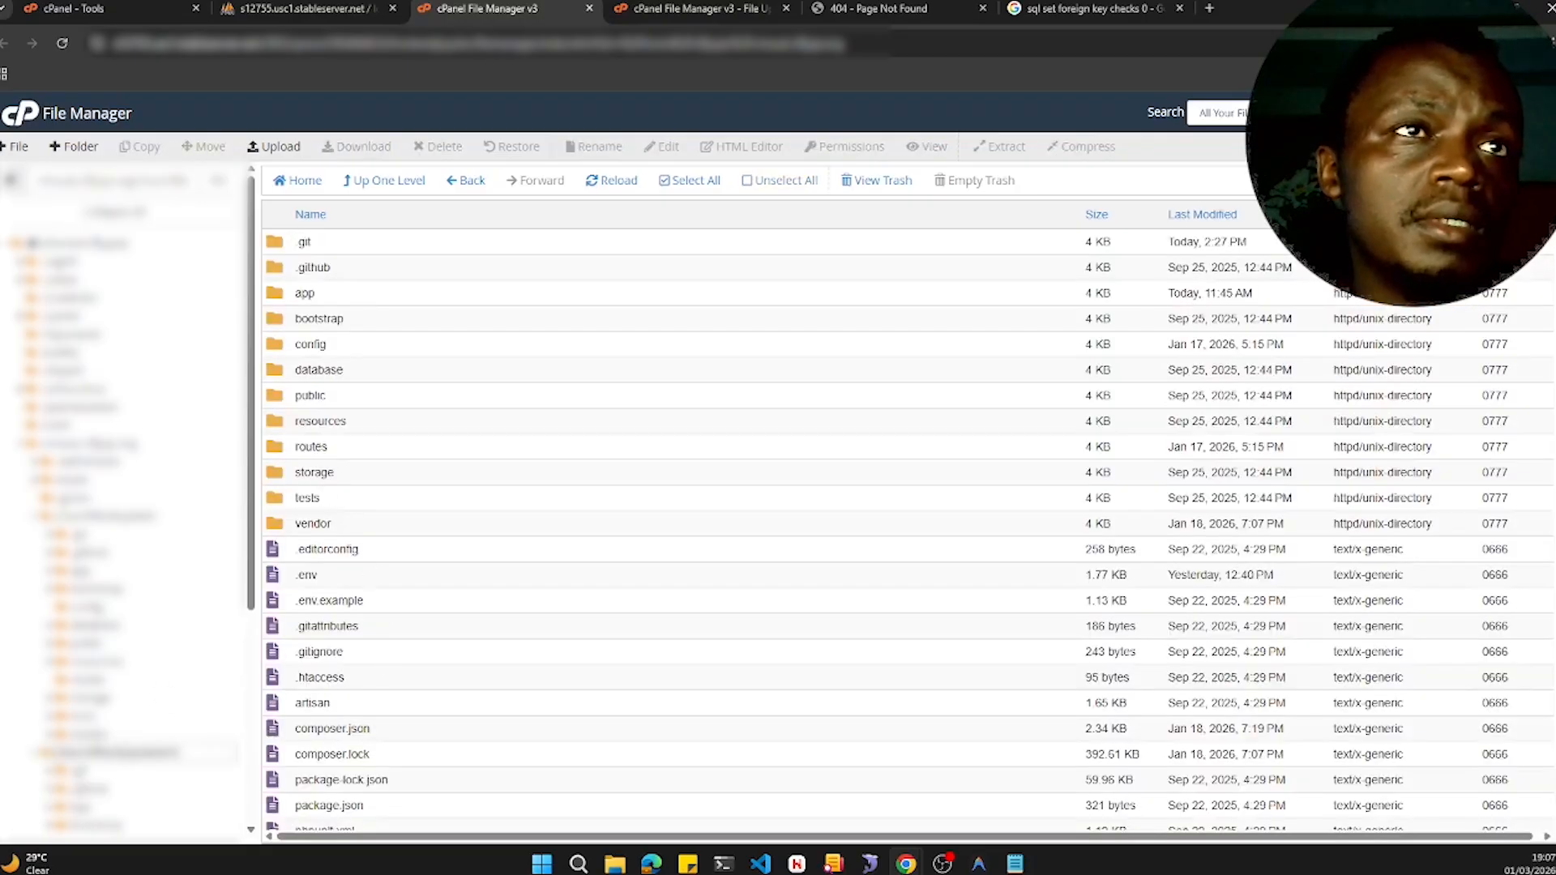
double_click(362, 447)
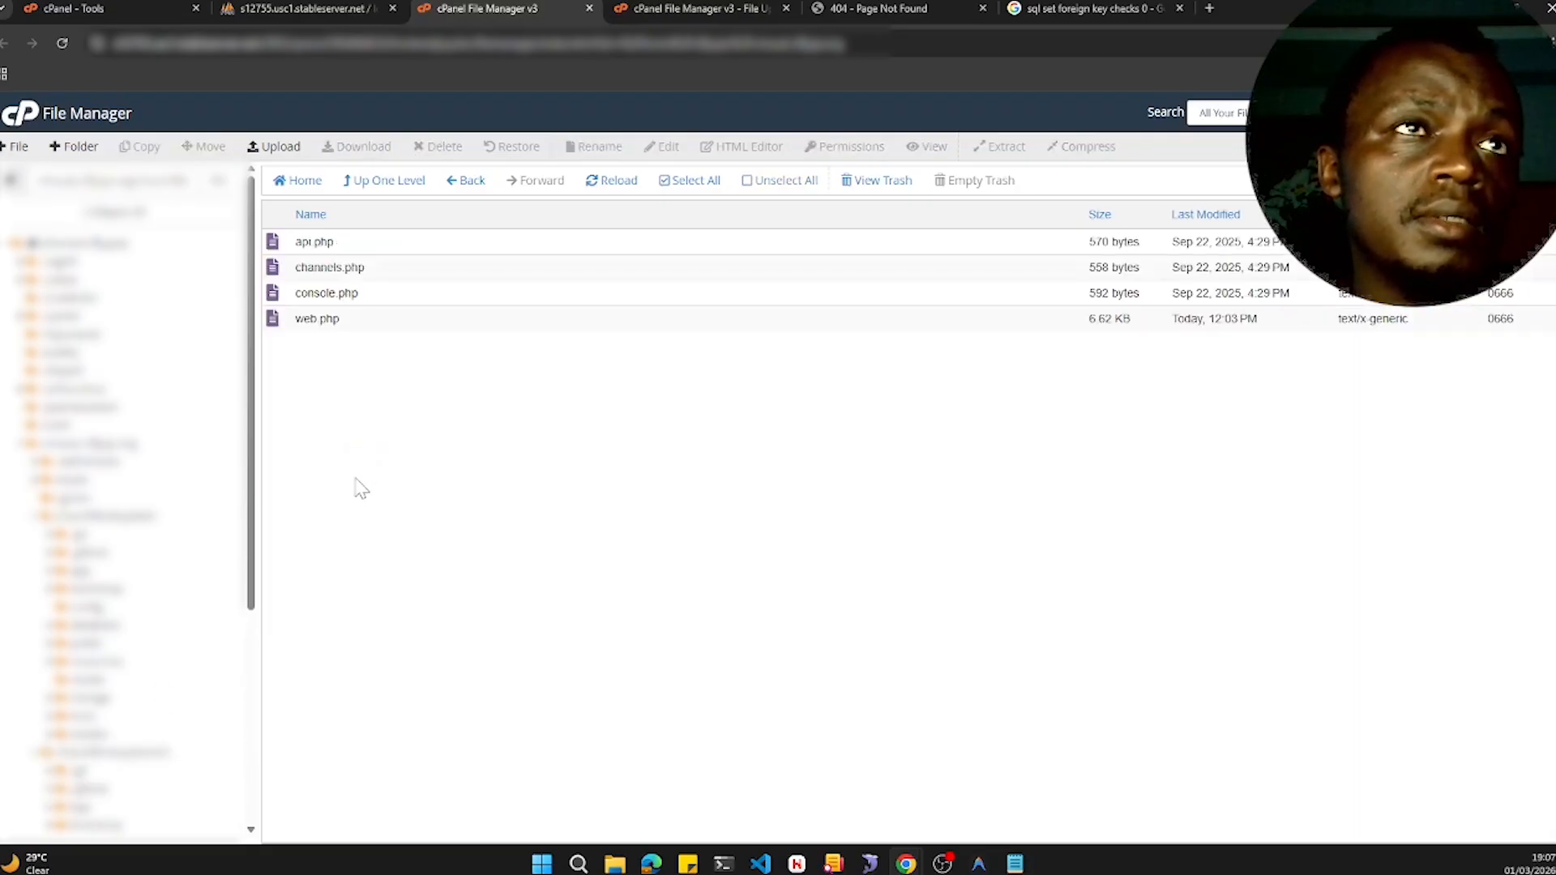
left_click(362, 324)
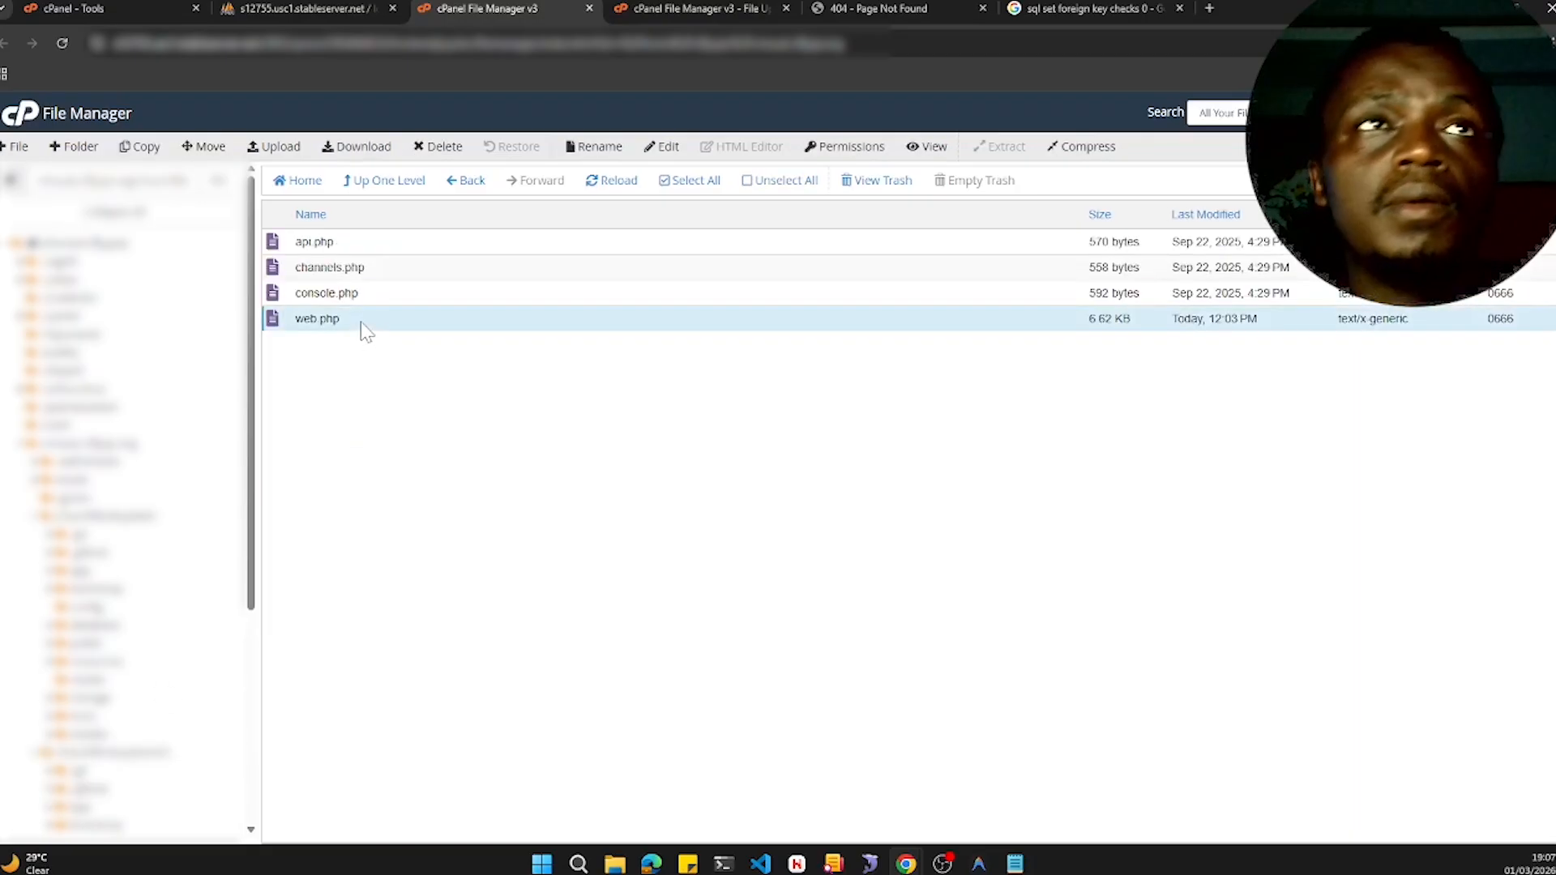
left_click(141, 148)
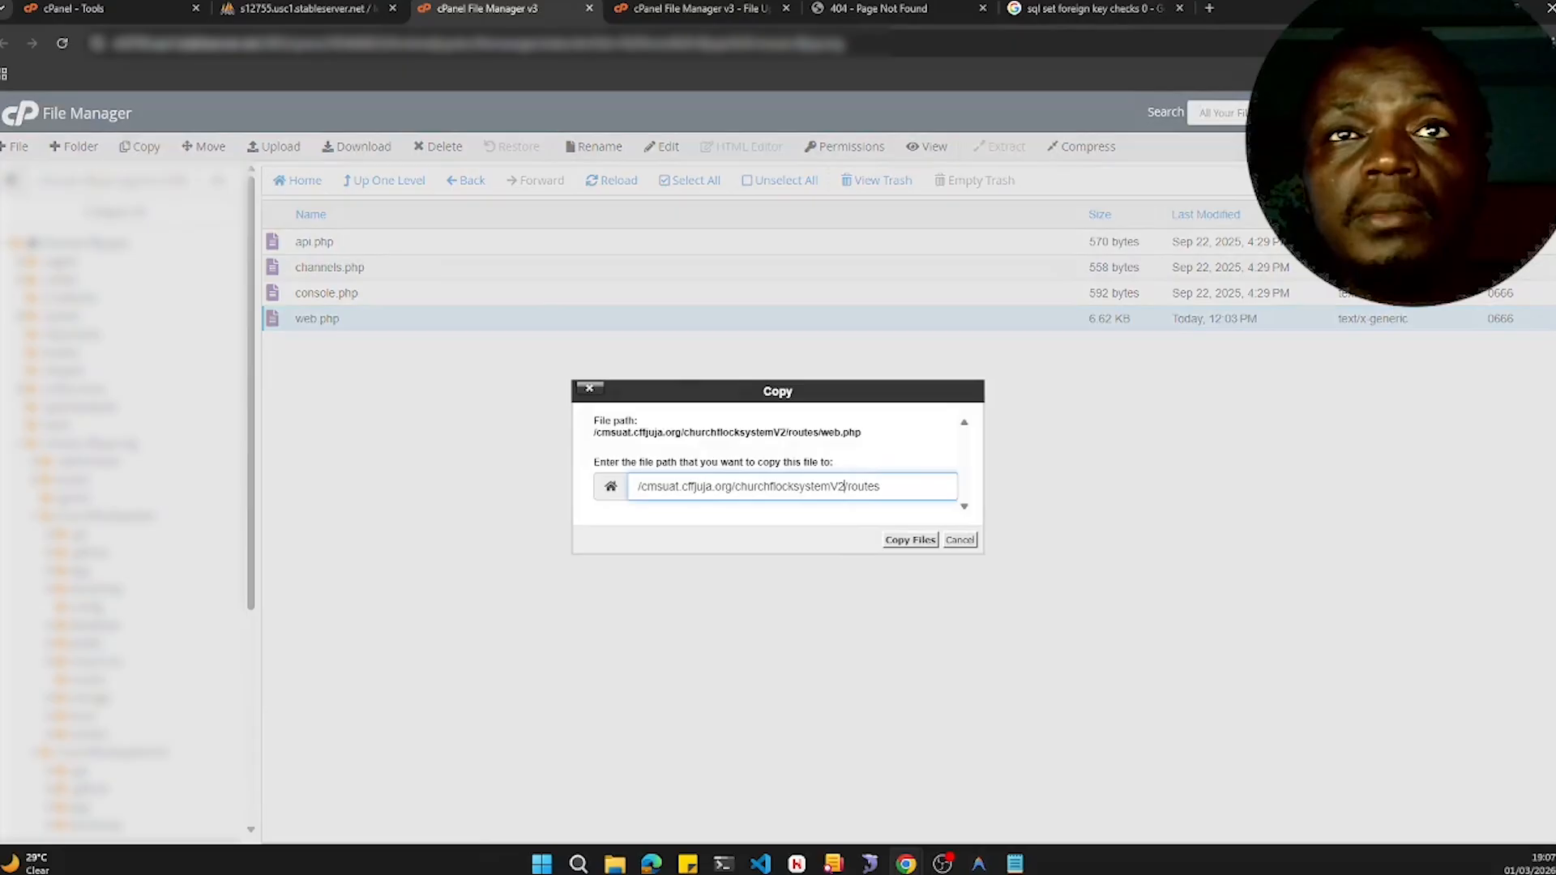
key("BackSpace")
key("BackSpace")
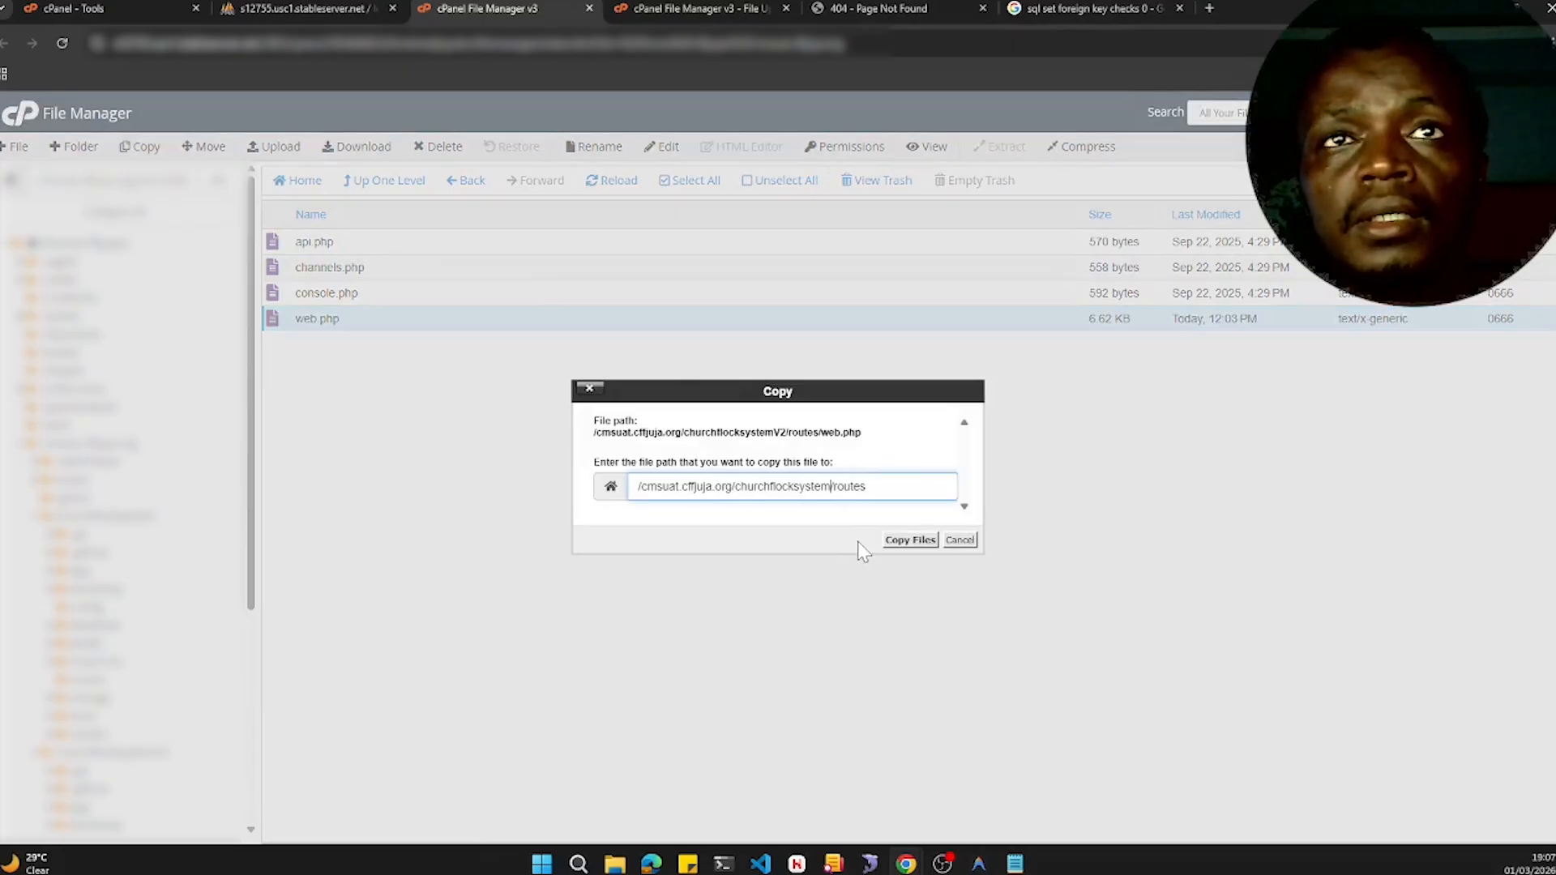
left_click(911, 541)
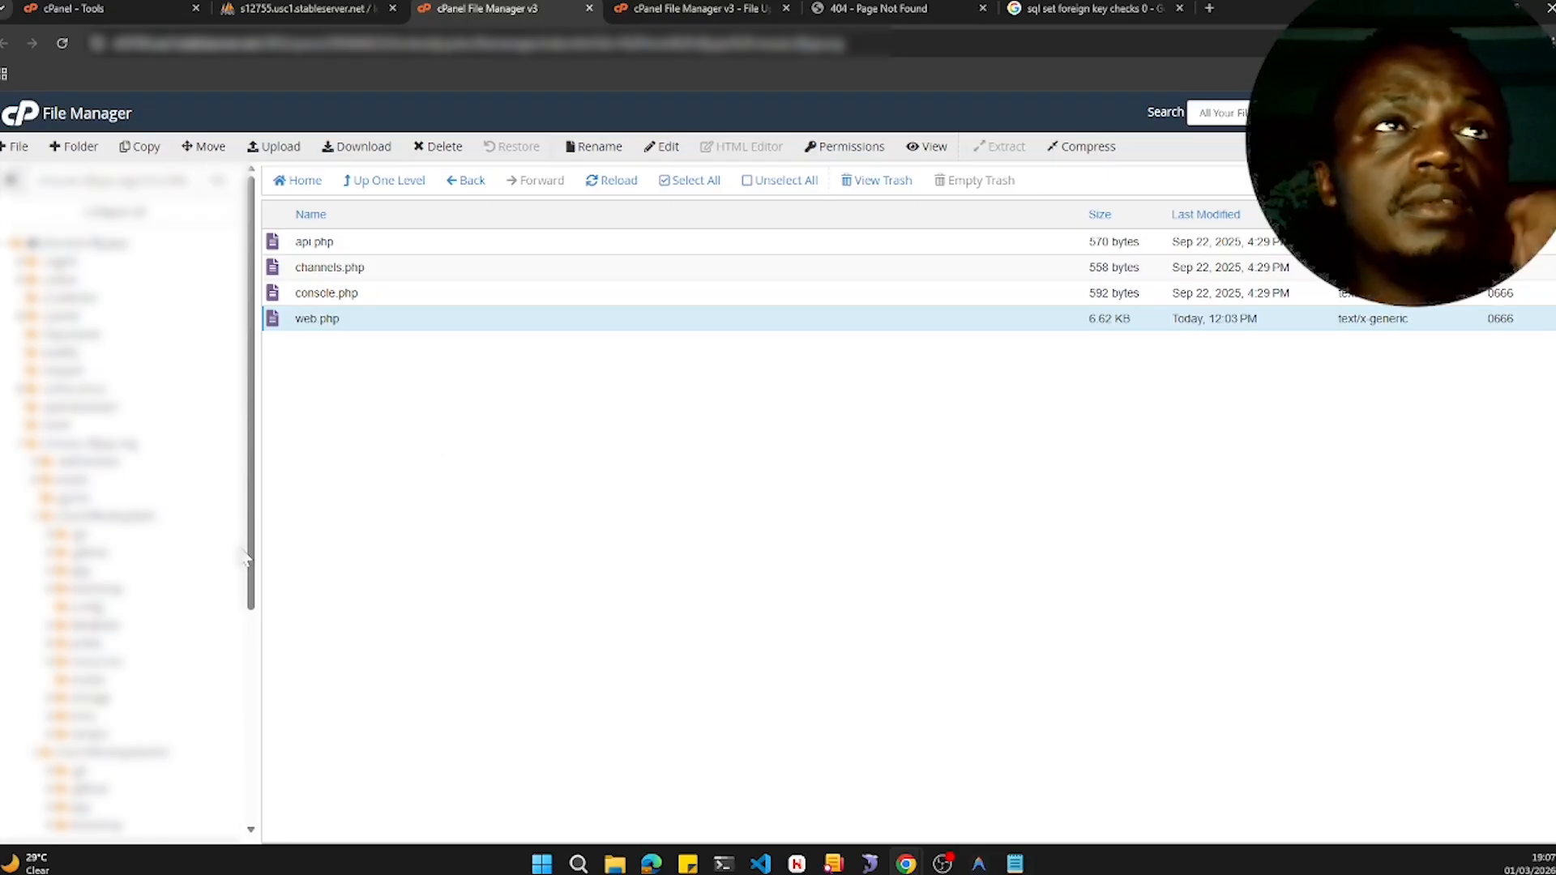
- Browse the folder tree of the churchflocksystem and churchflocksystemV2 projects
scroll(141, 596, "down", 2)
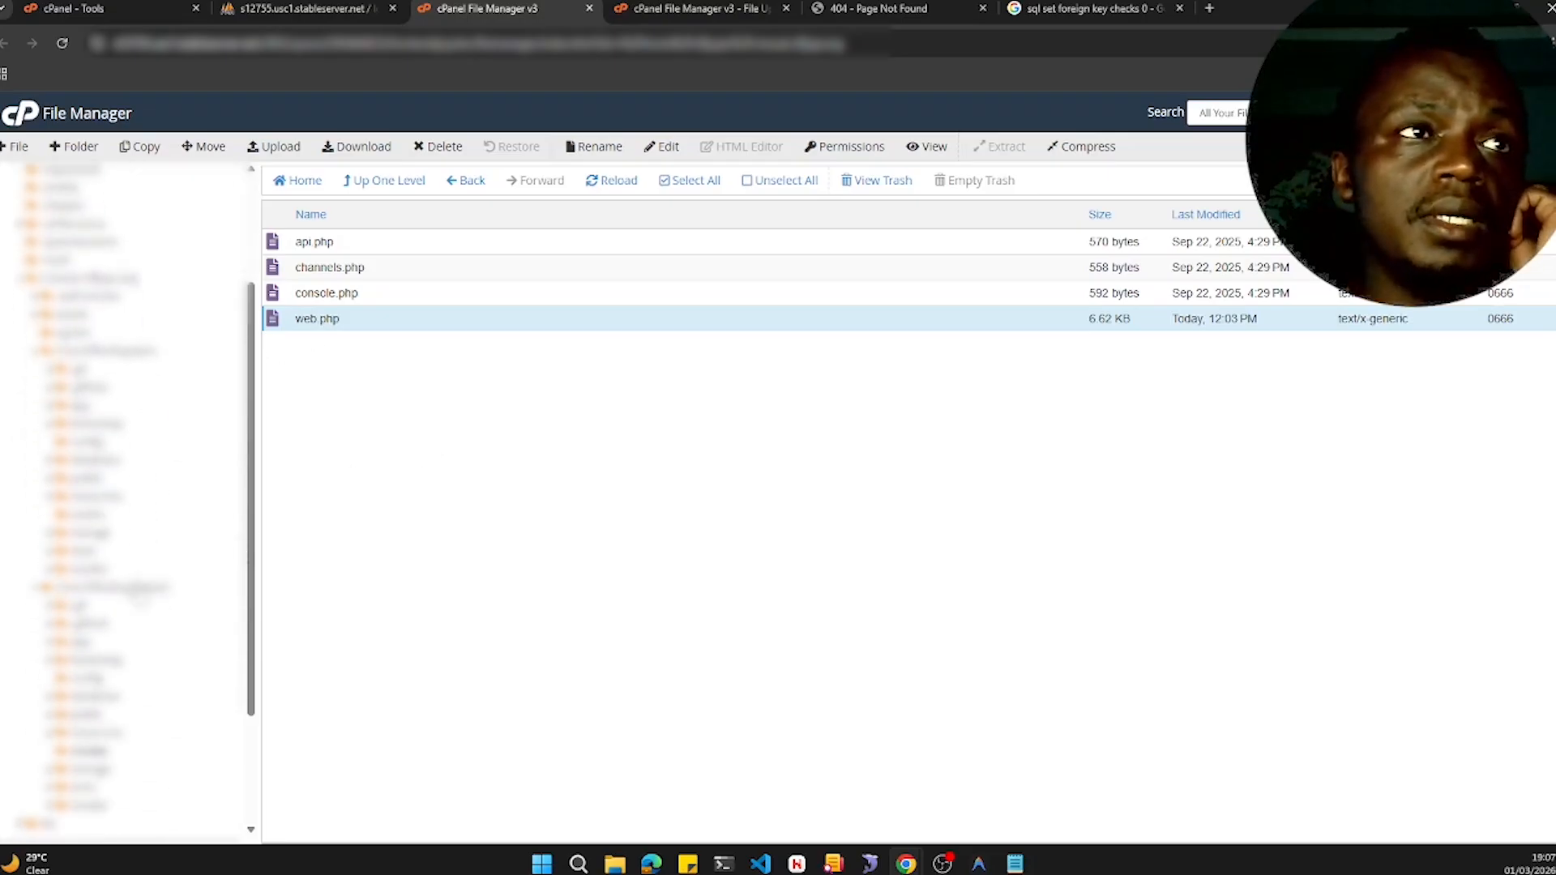
scroll(139, 573, "down", 2)
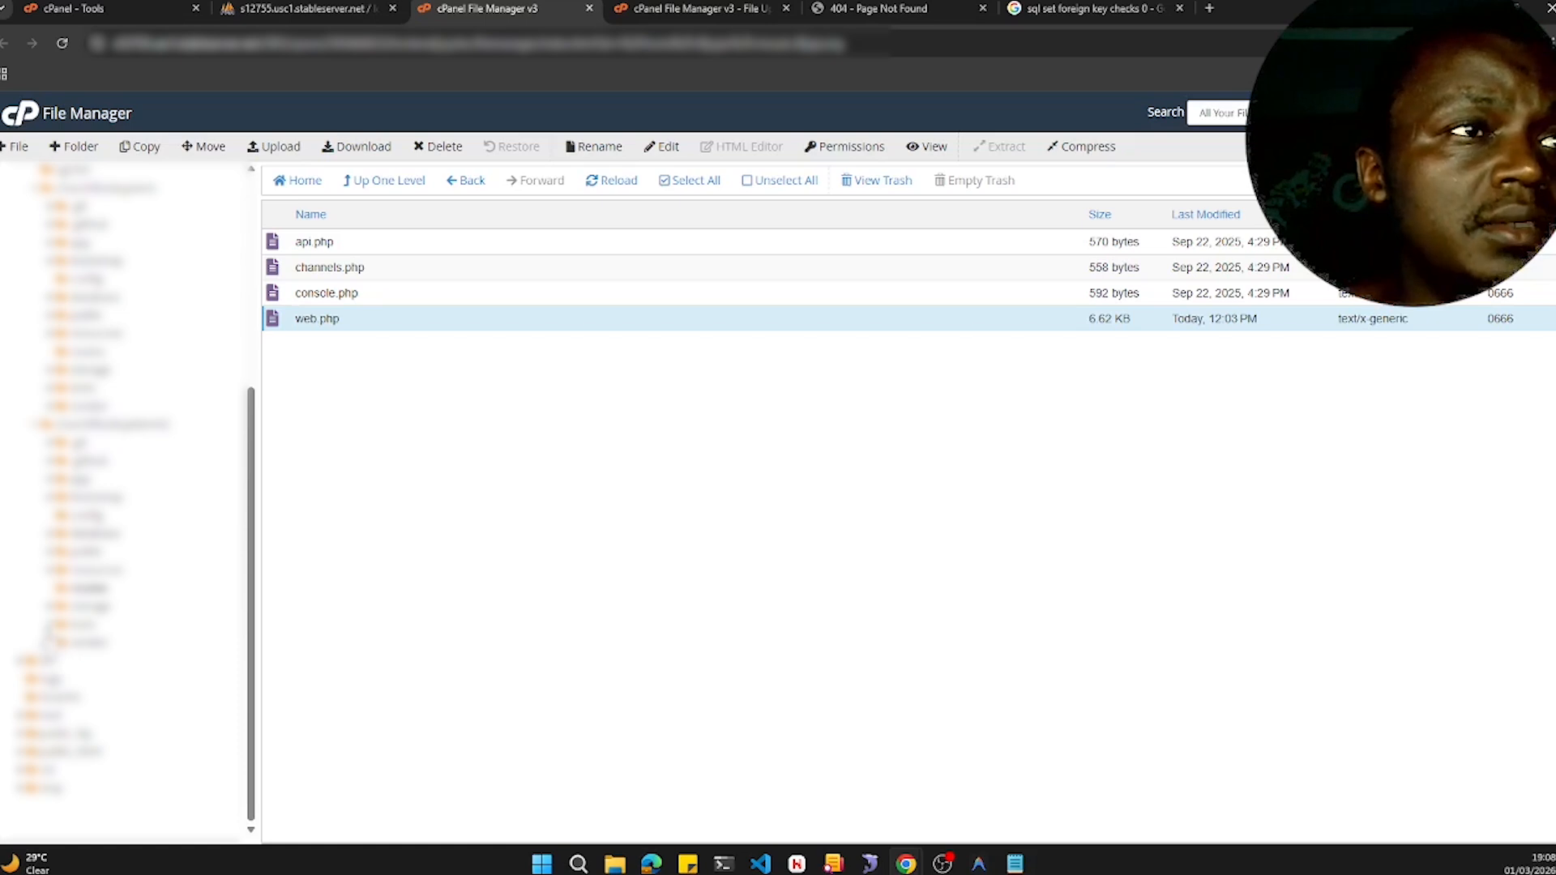
left_click(49, 606)
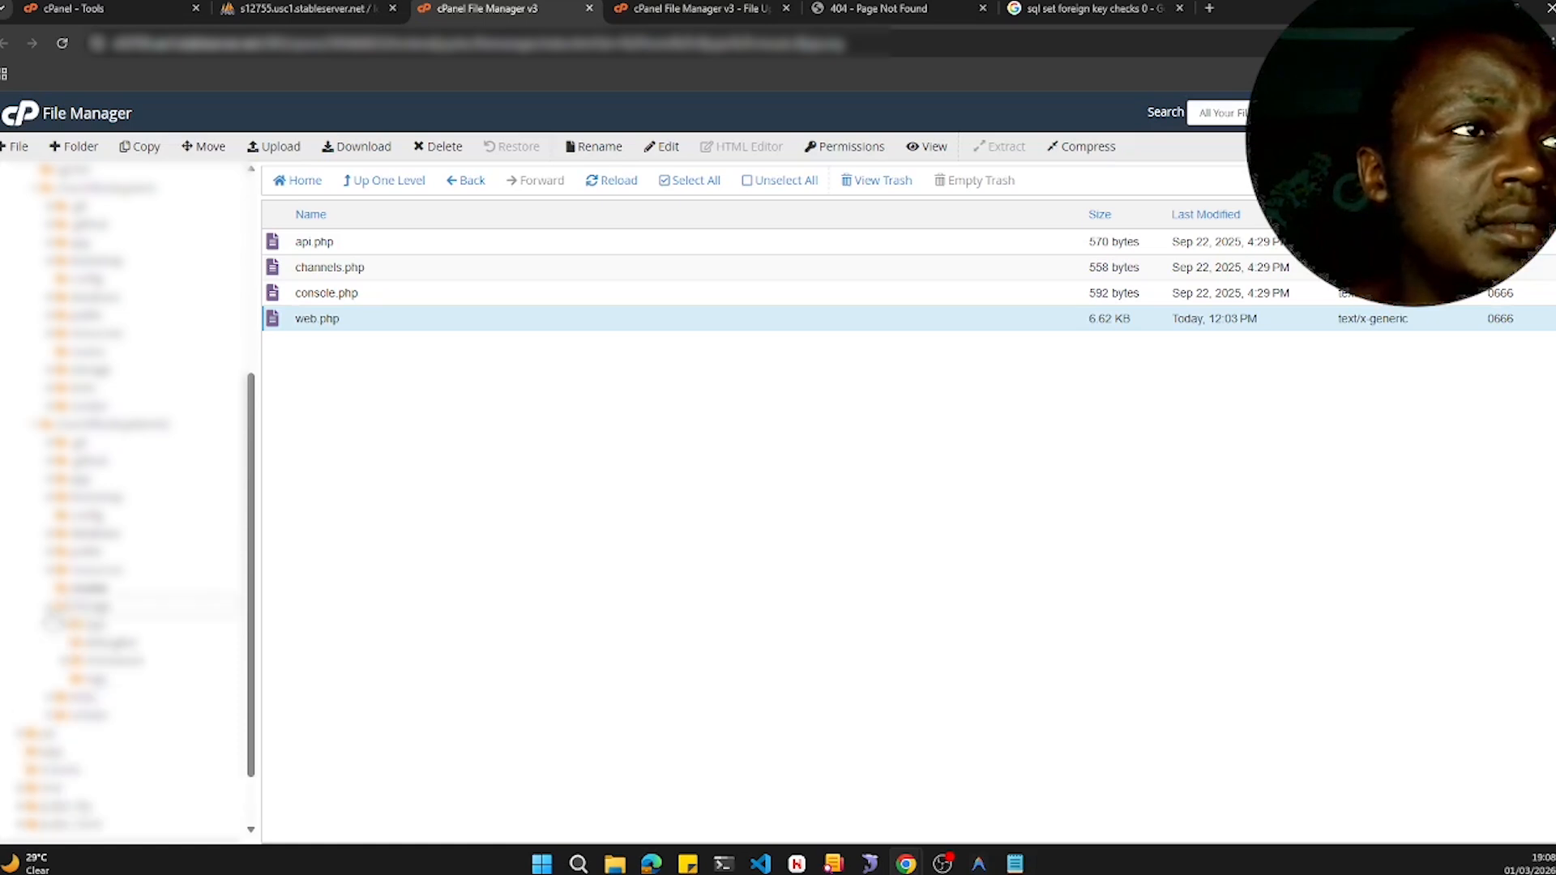
left_click(50, 608)
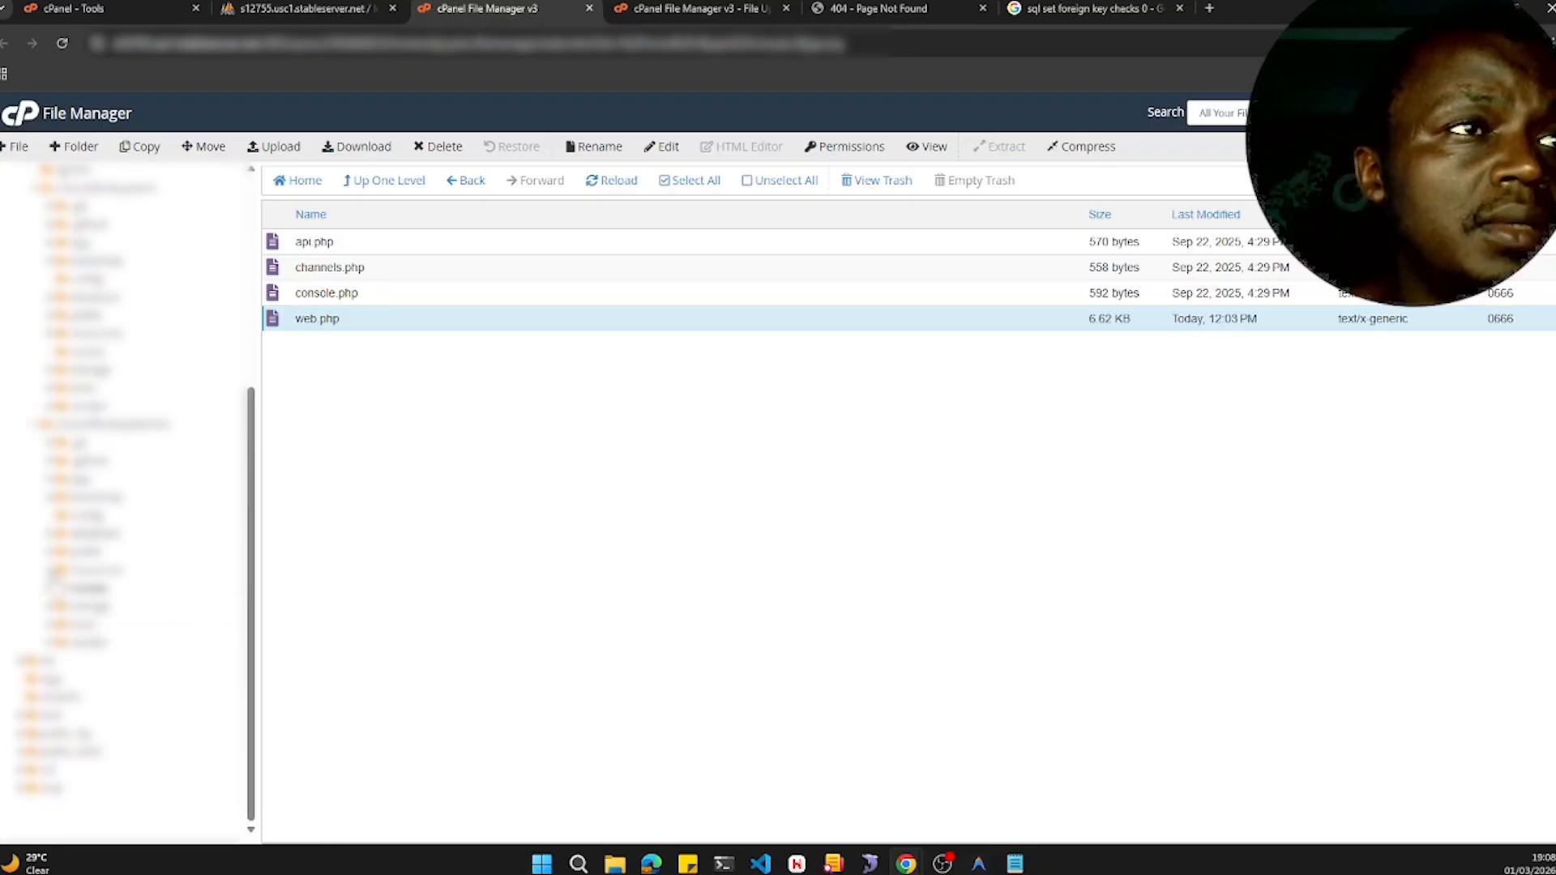
left_click(53, 571)
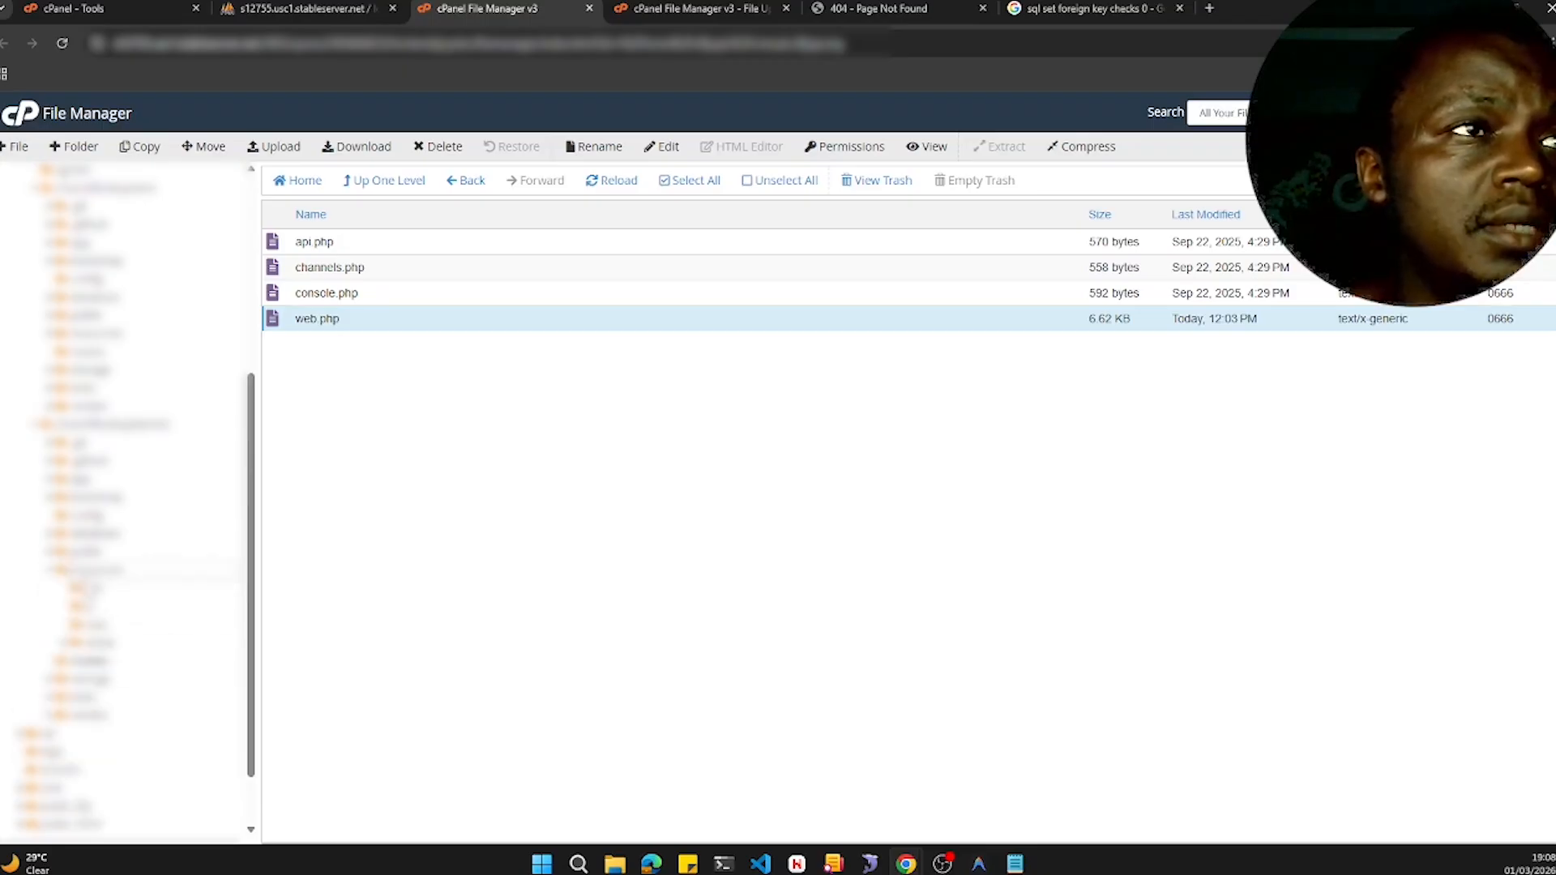
left_click(53, 571)
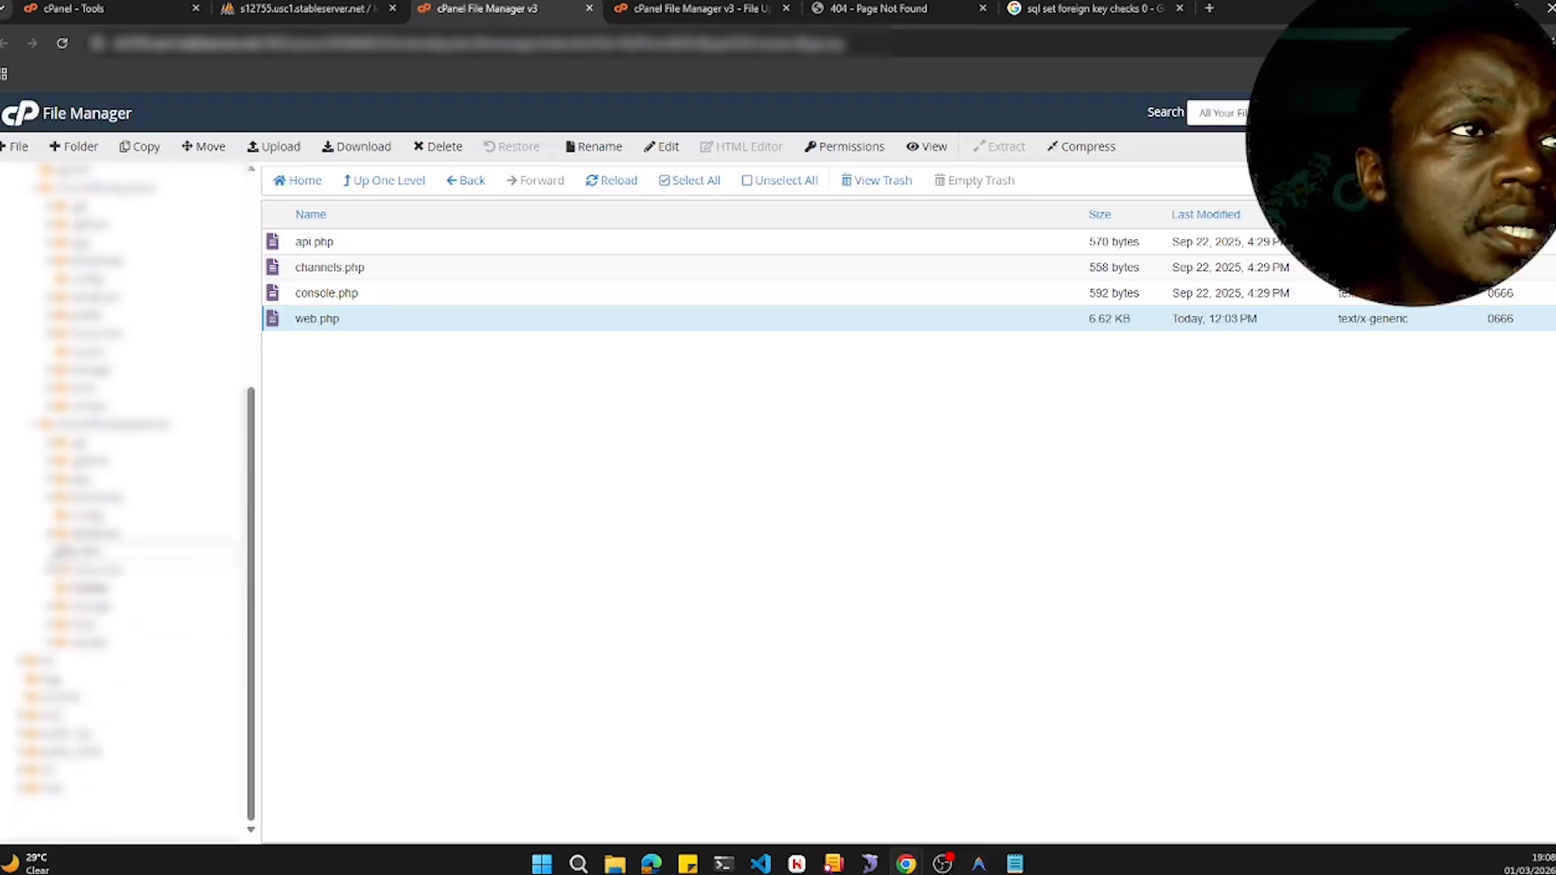
left_click(51, 554)
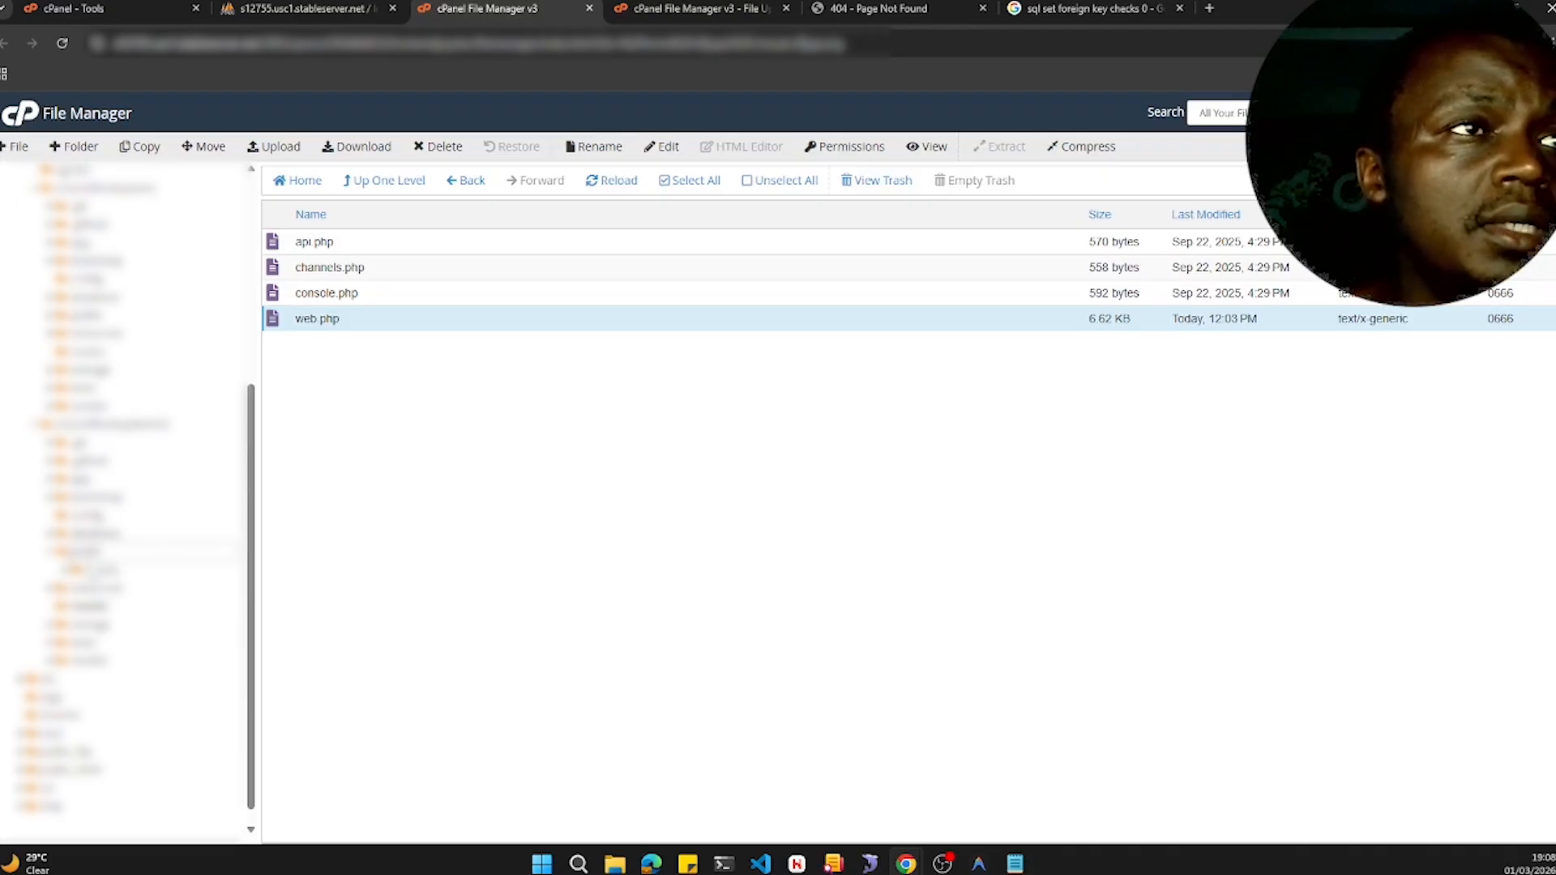
left_click(51, 554)
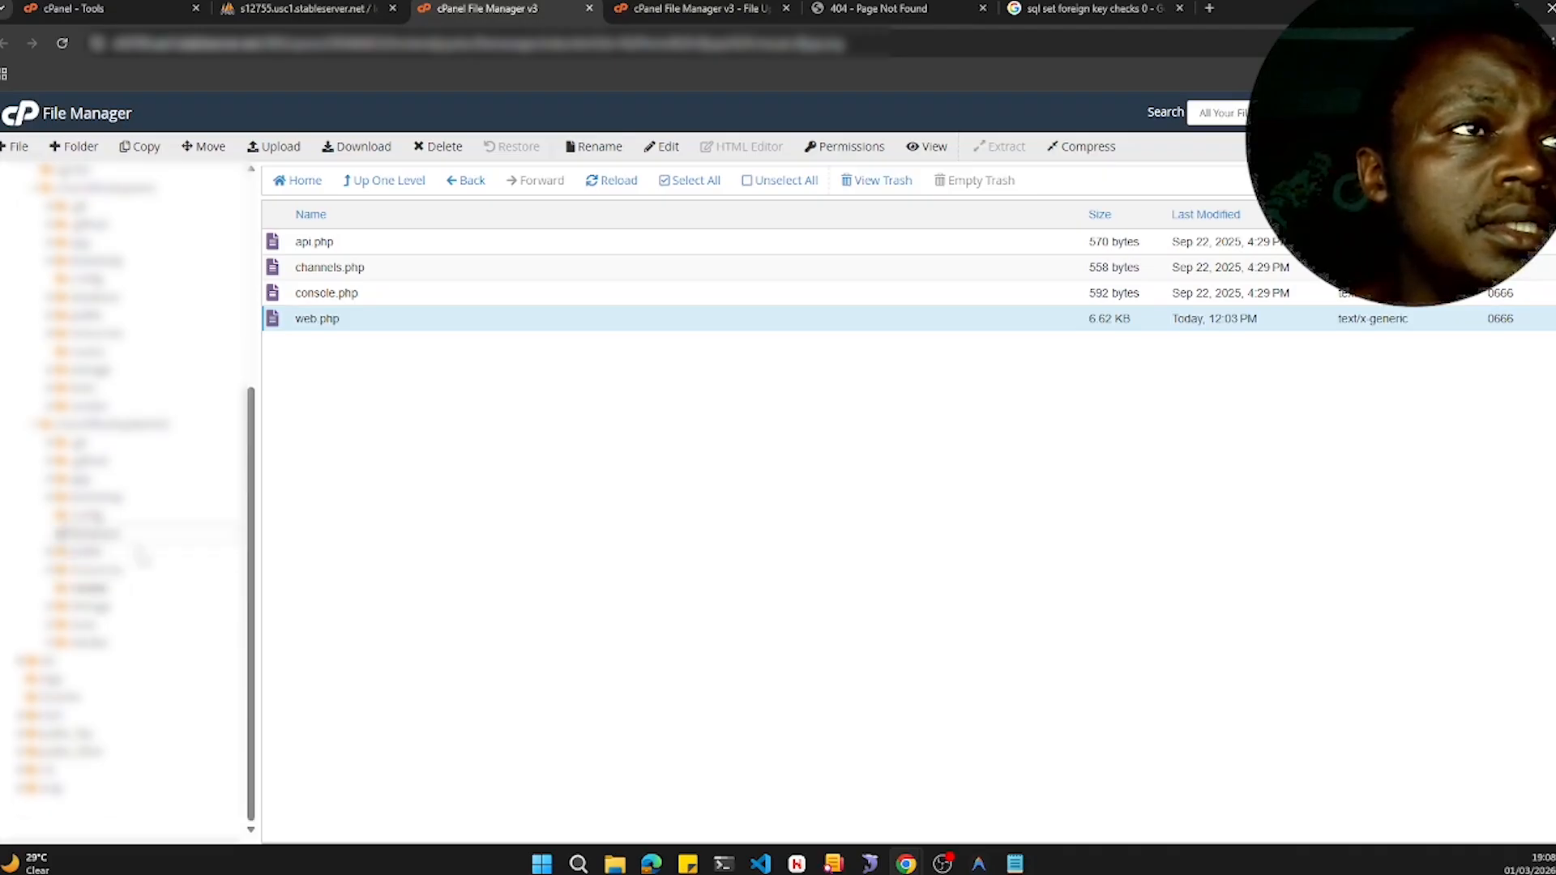
left_click(53, 535)
left_click(54, 534)
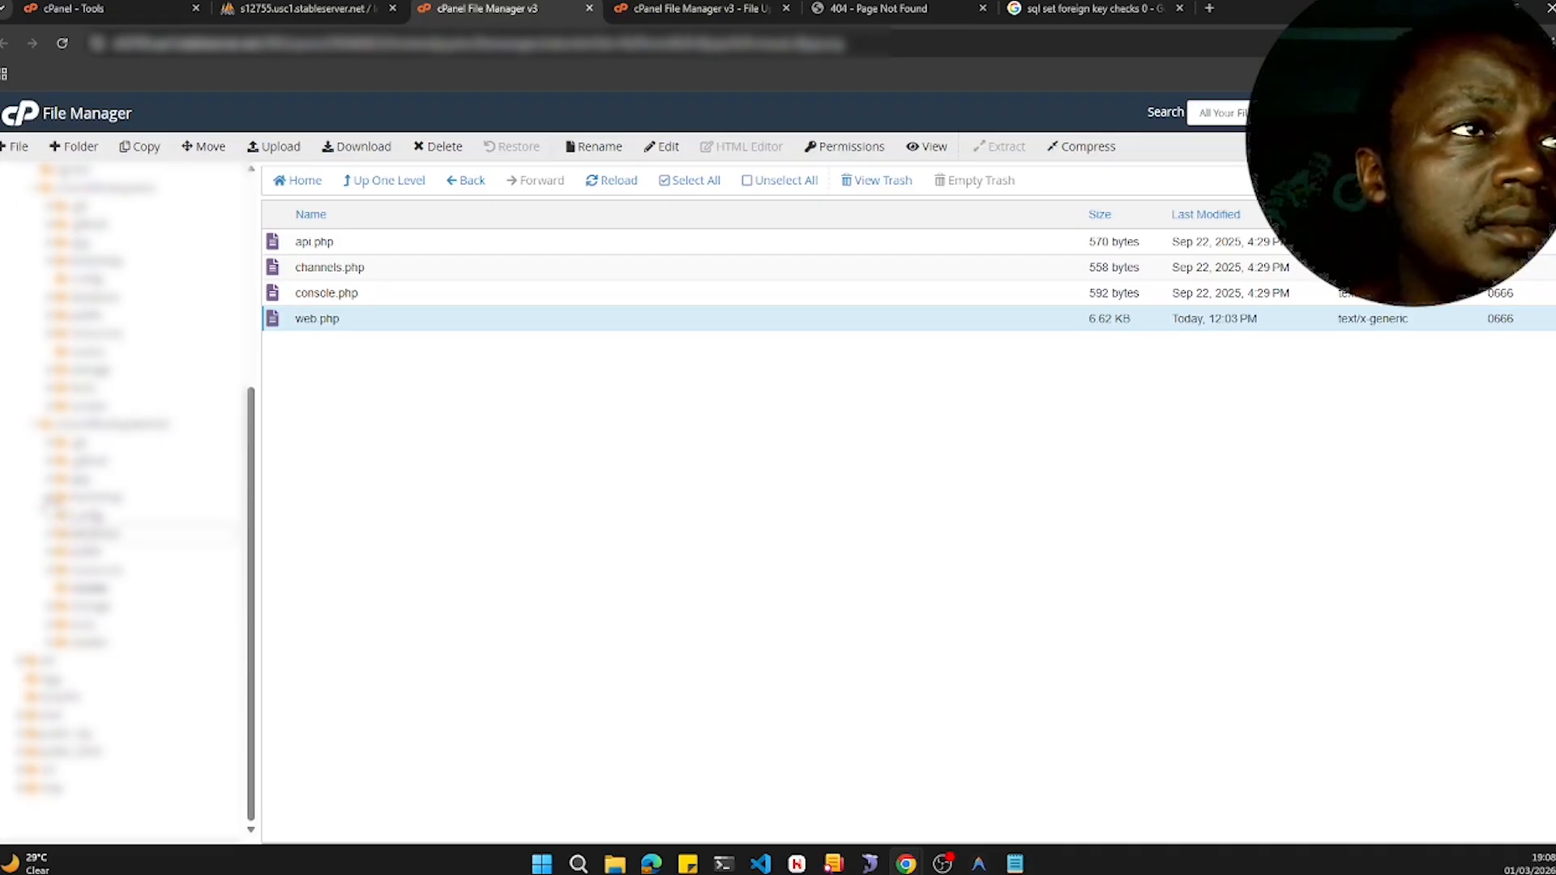
left_click(49, 497)
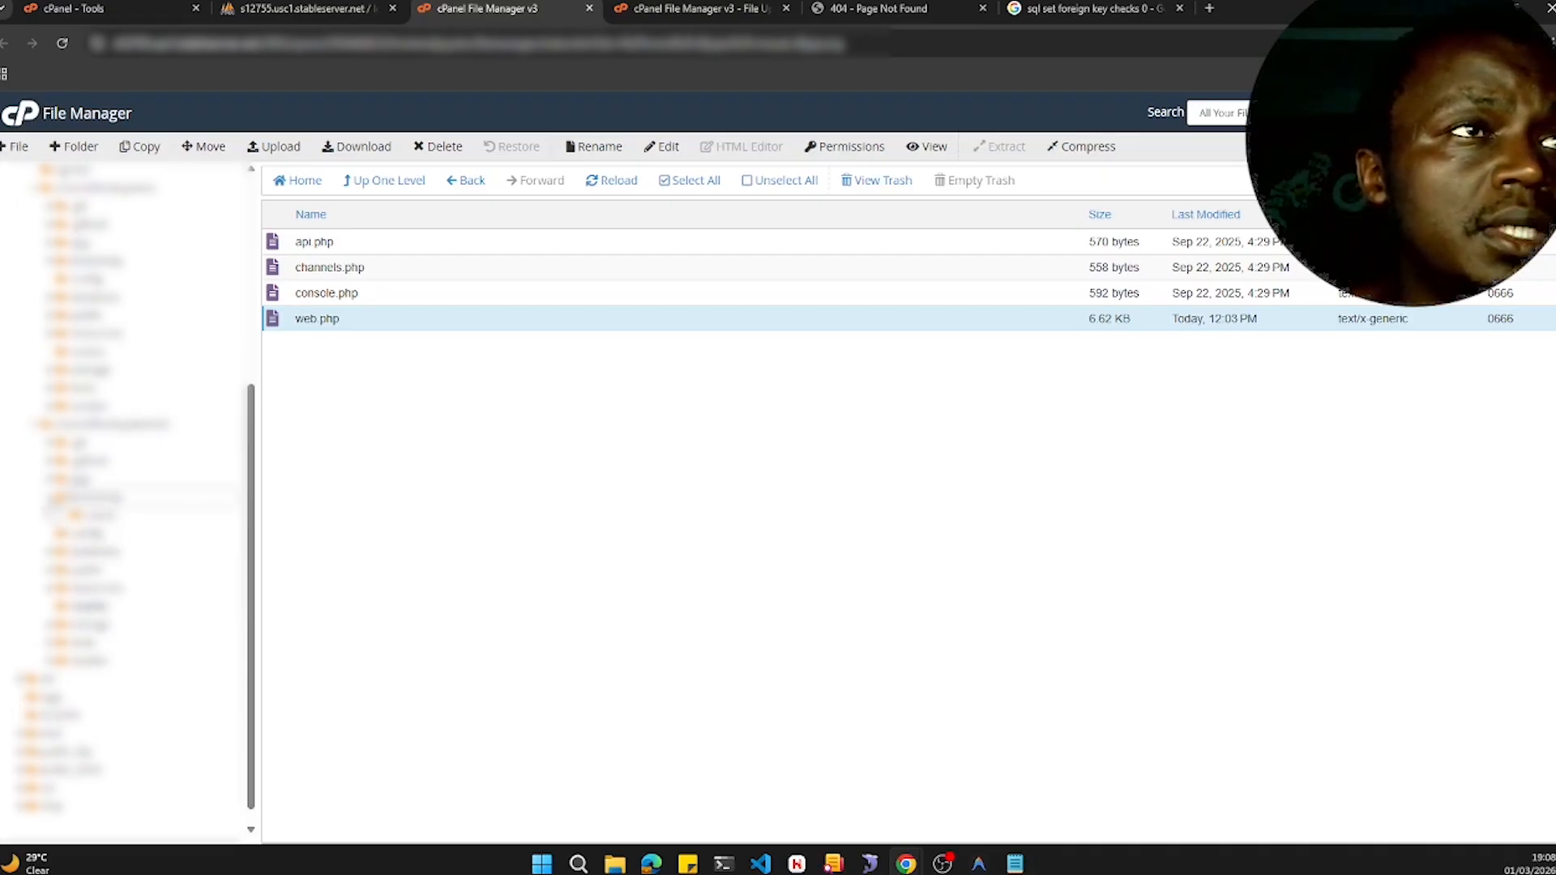
left_click(49, 497)
left_click(81, 515)
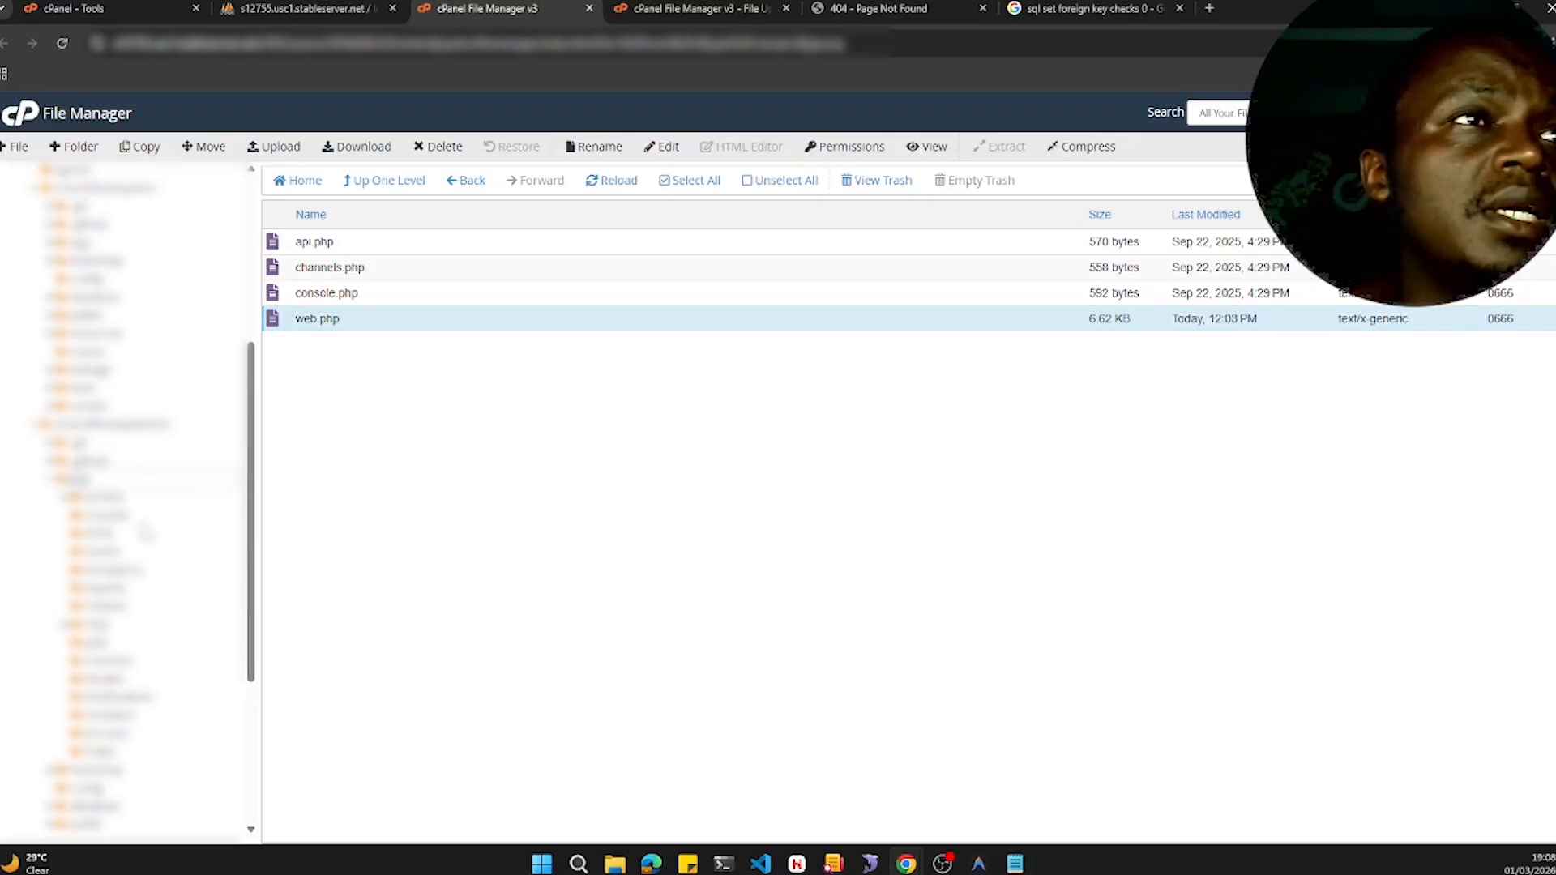
scroll(146, 532, "up", 3)
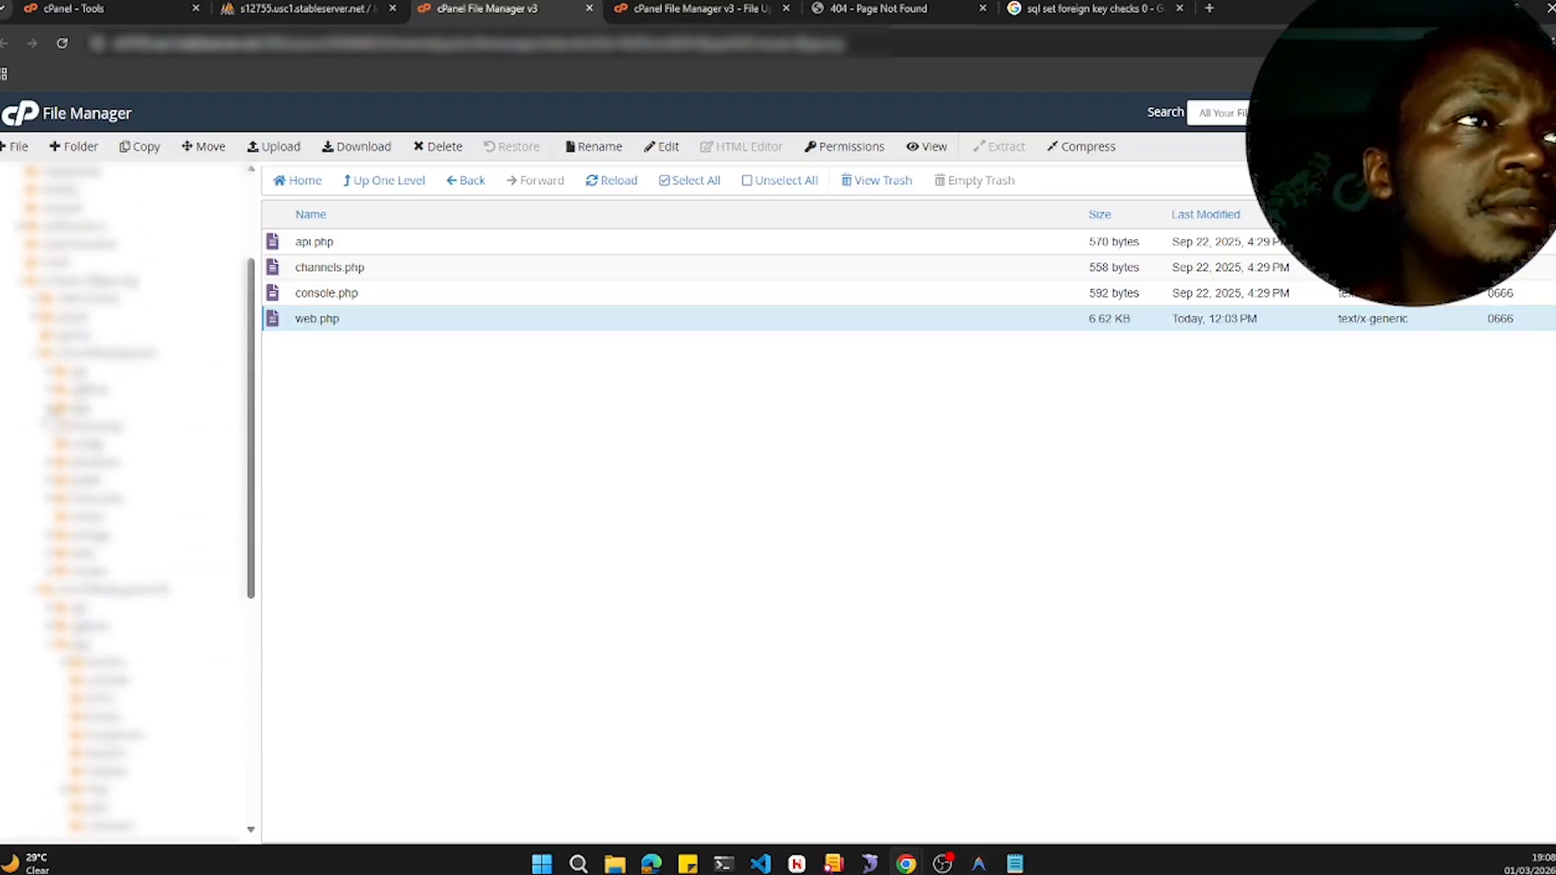
left_click(53, 408)
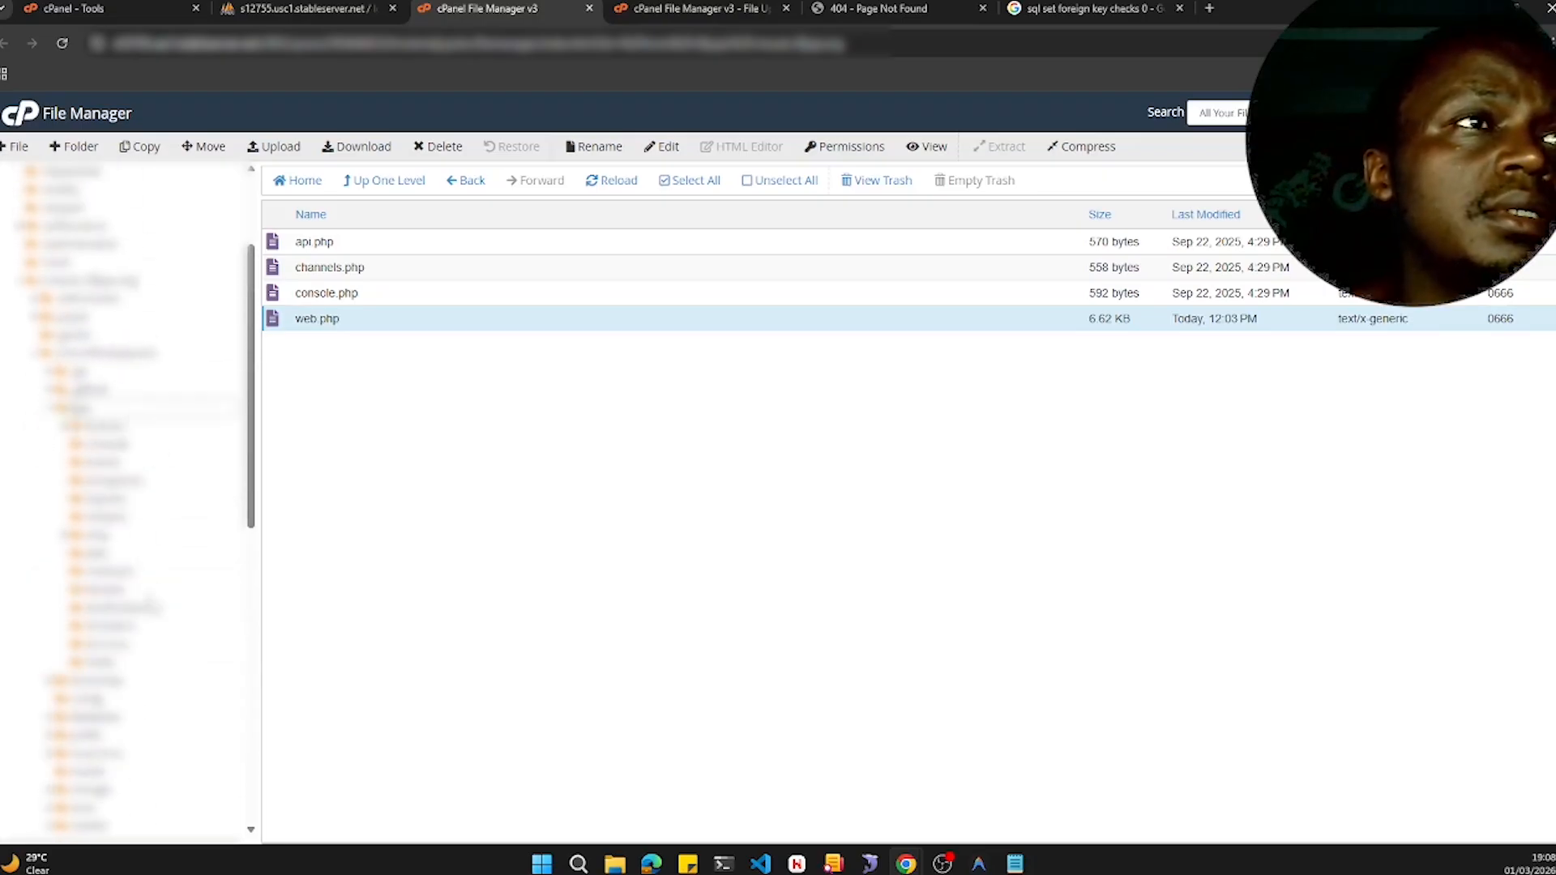
scroll(150, 605, "down", 4)
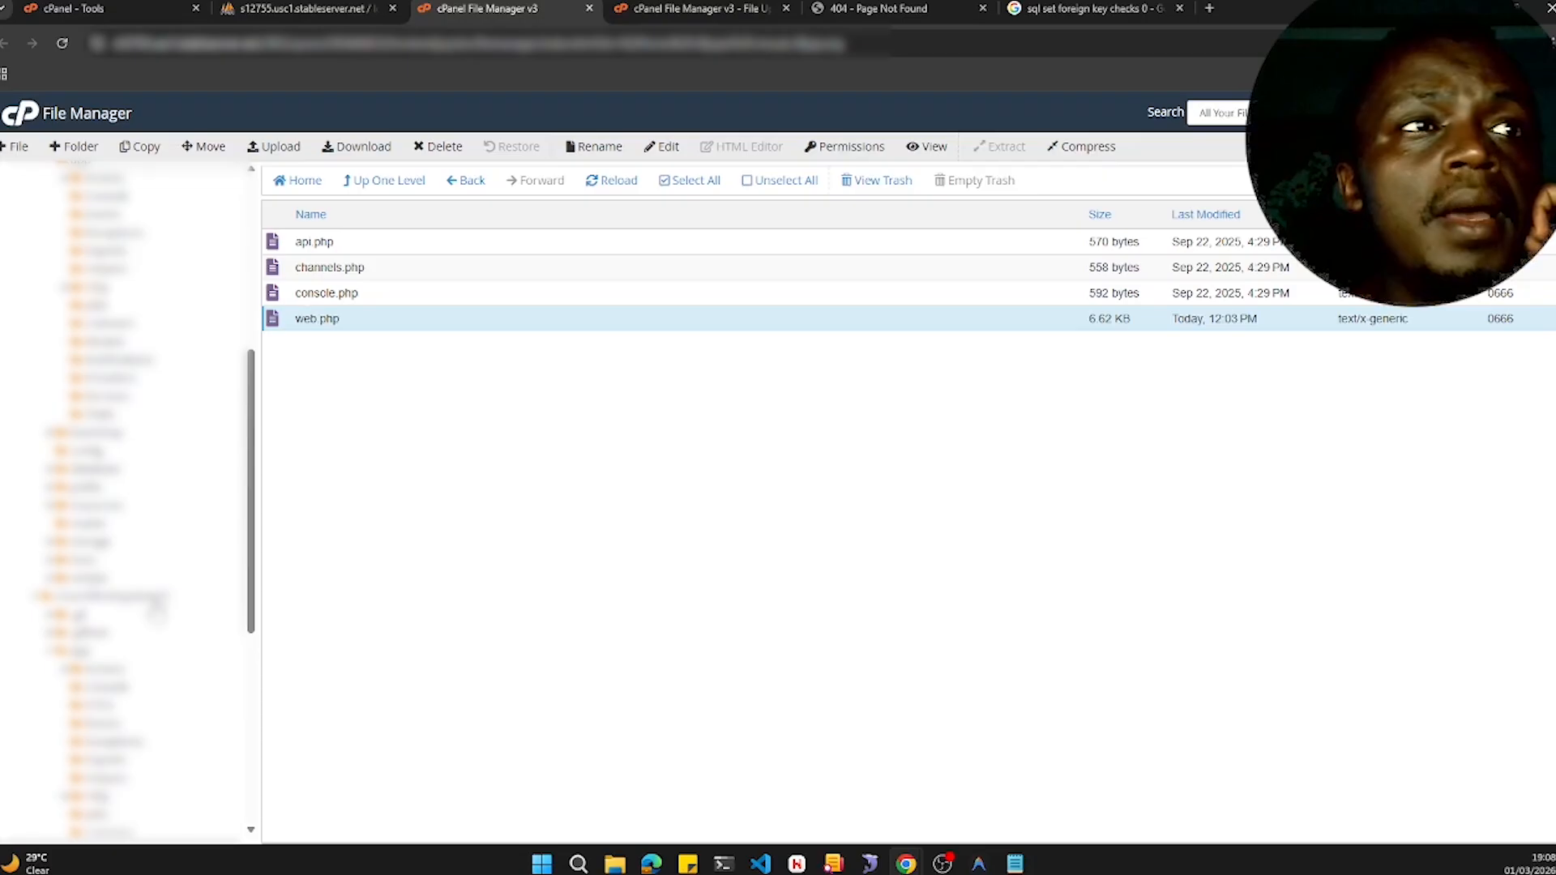
scroll(157, 609, "down", 3)
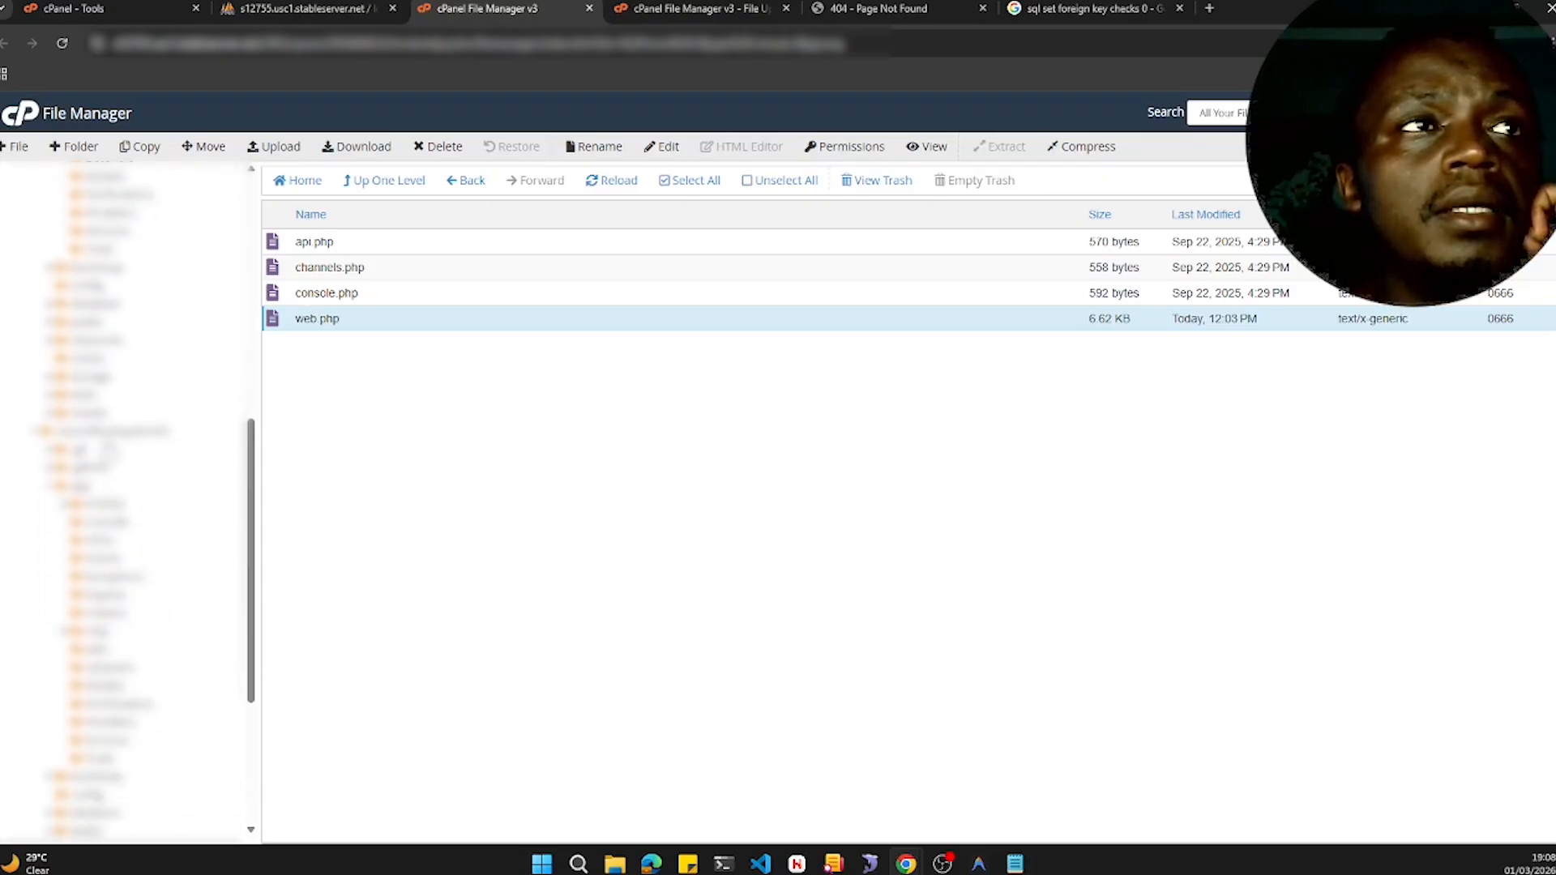
- In the live churchflocksystem folder, rename the app folder to appOld
left_click(113, 432)
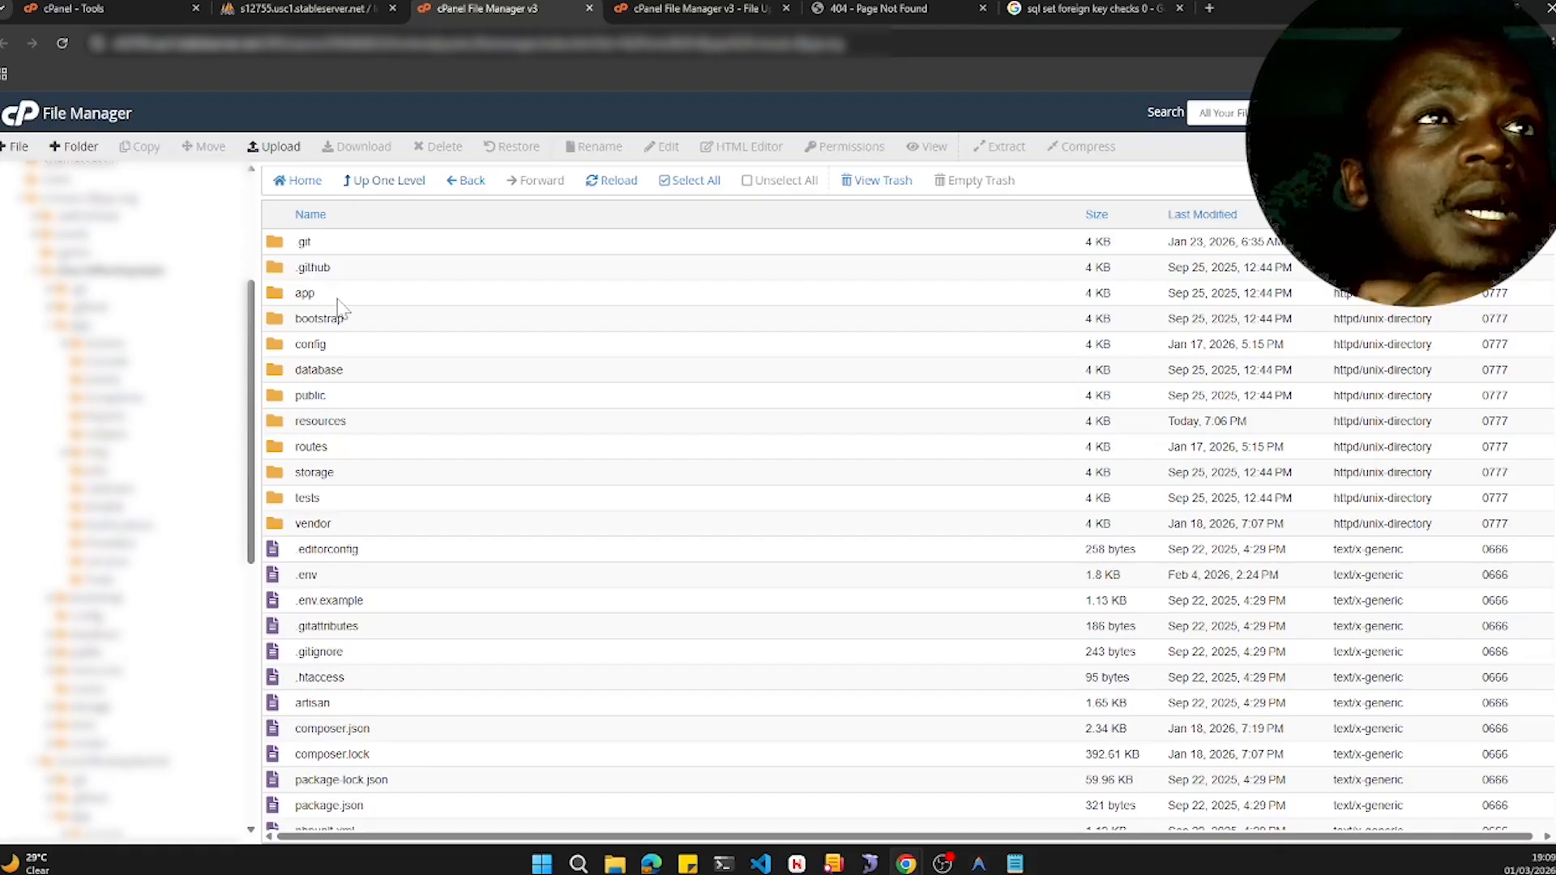
left_click(338, 299)
left_click(596, 148)
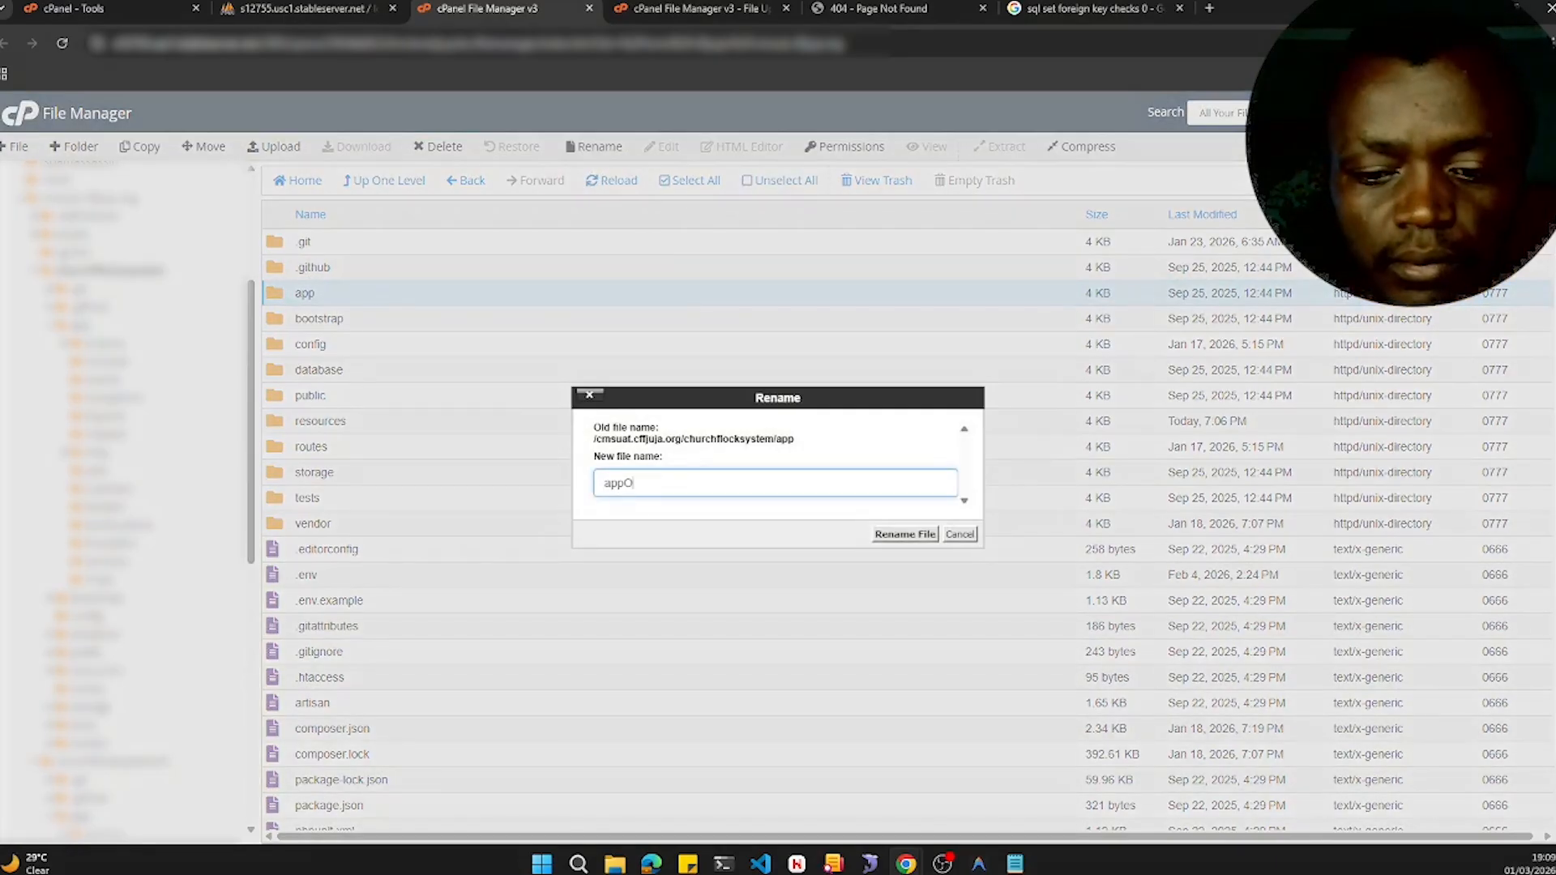
type("OO")
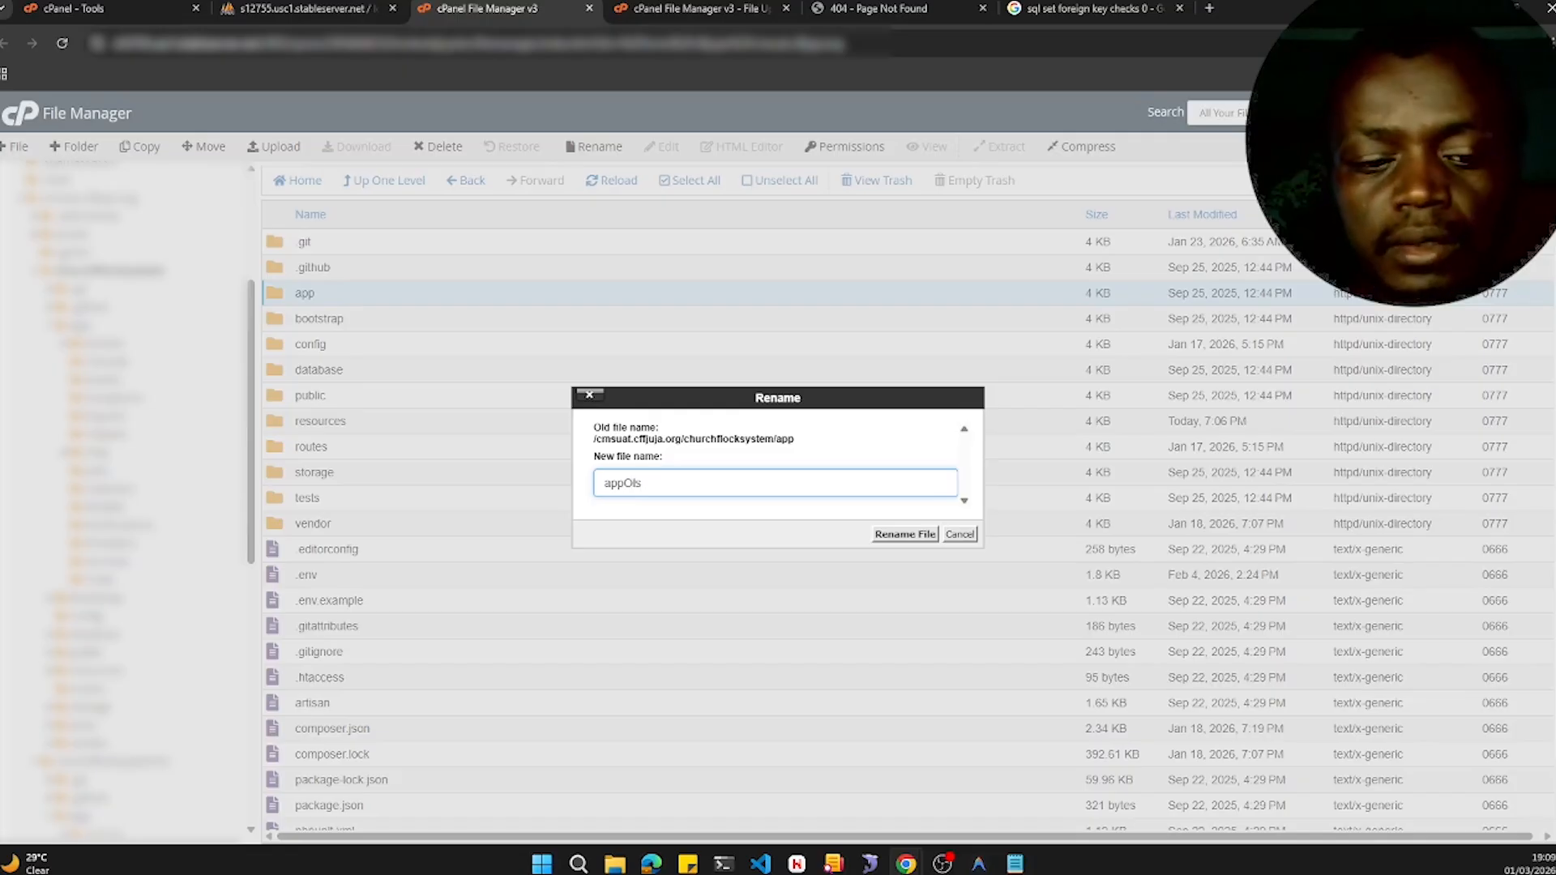
left_click(905, 534)
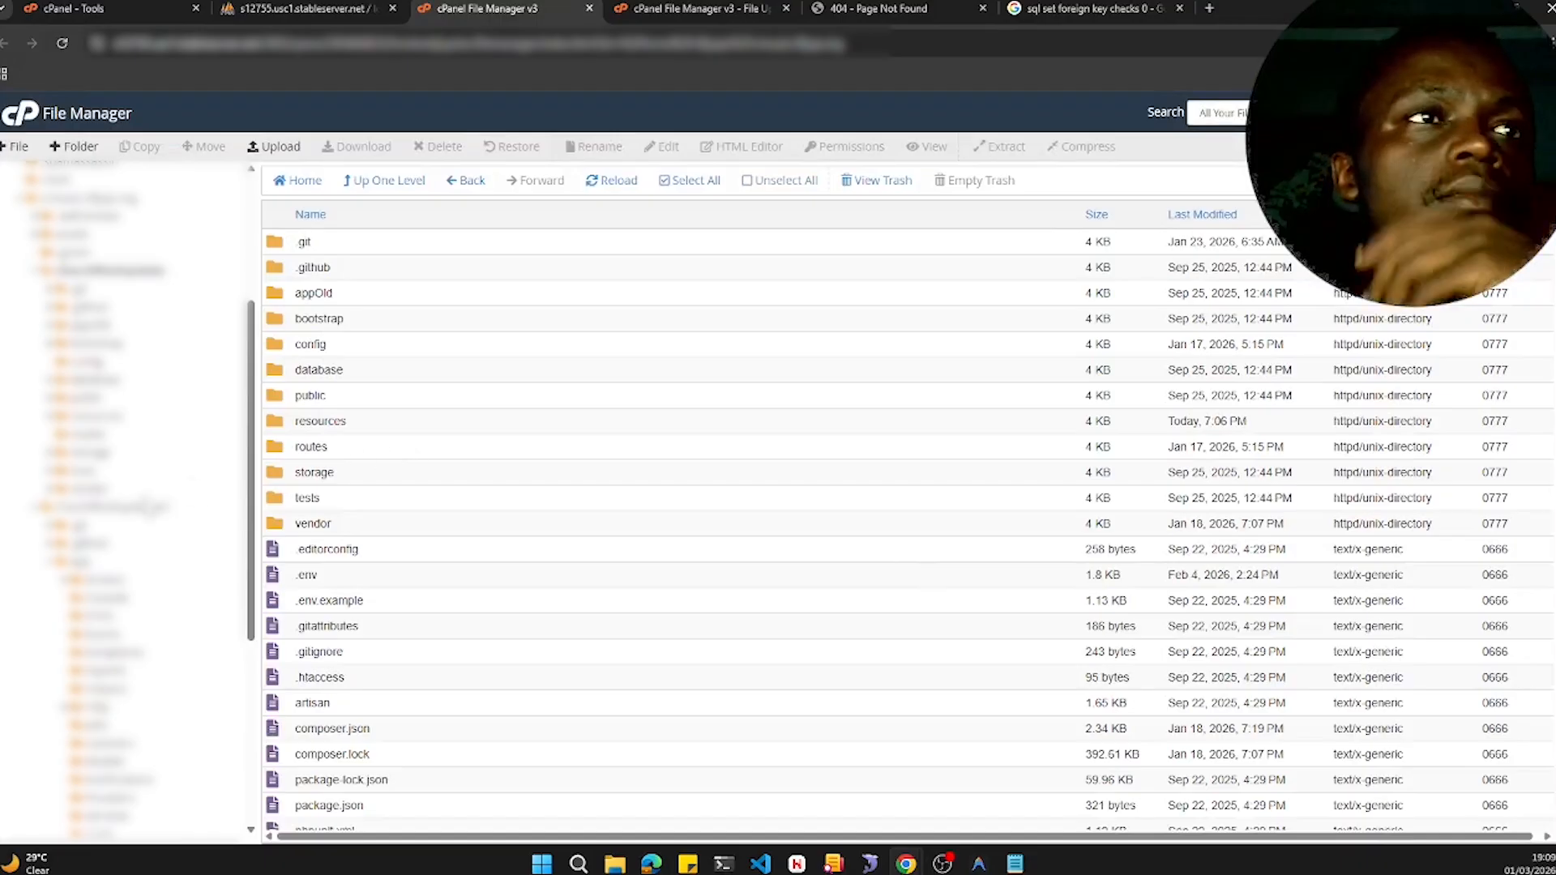
- Copy the app folder from churchflocksystemV2 into /cmsuat.cffjuja.org/churchflocksystem and open that folder
left_click(107, 507)
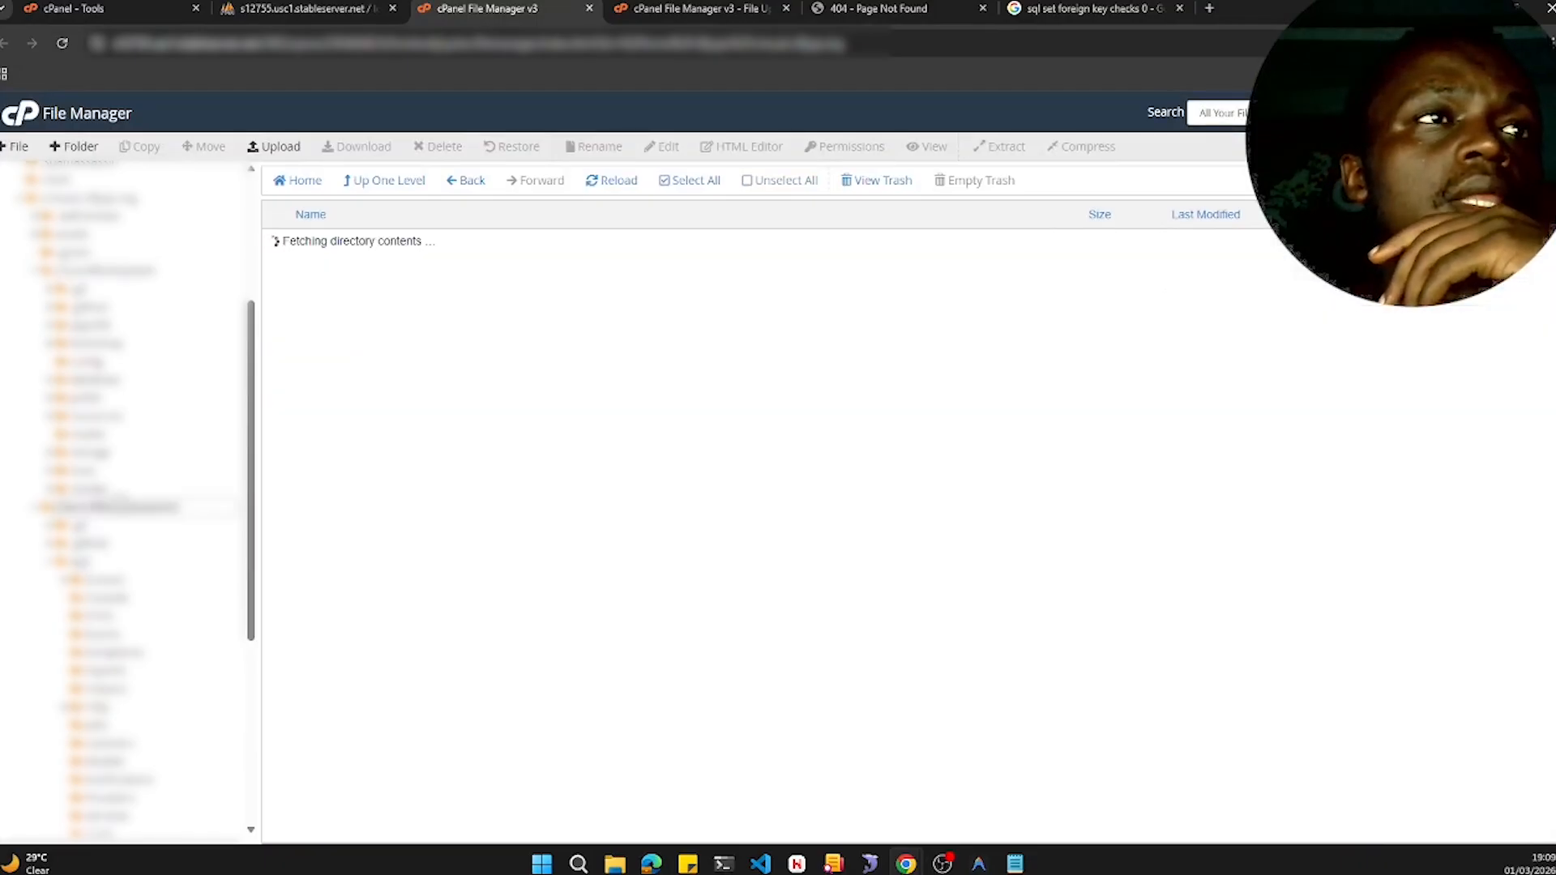
left_click(354, 294)
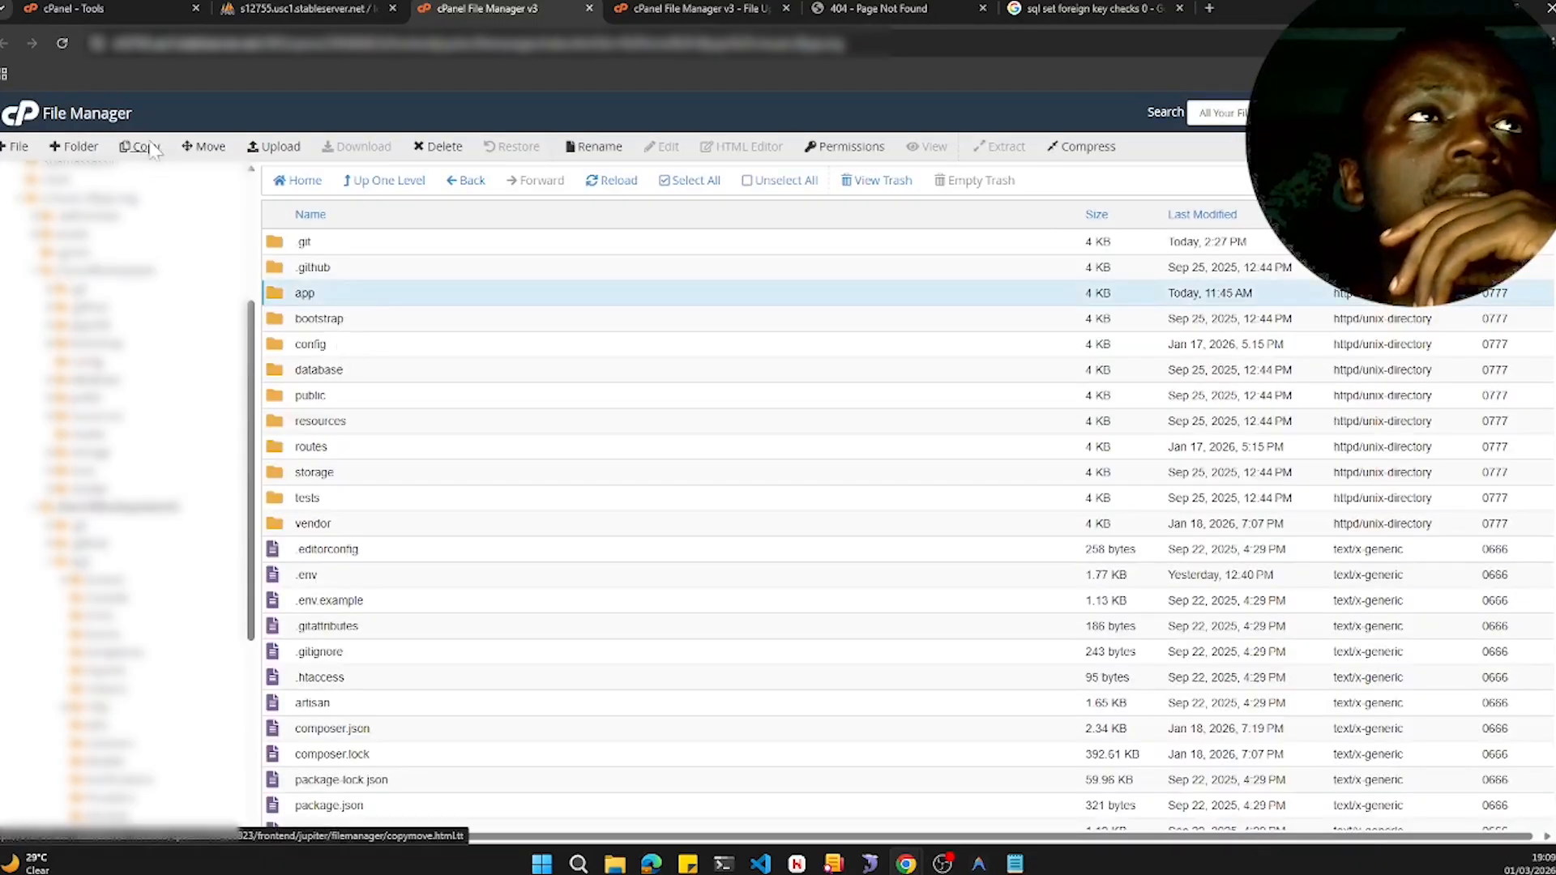
left_click(142, 147)
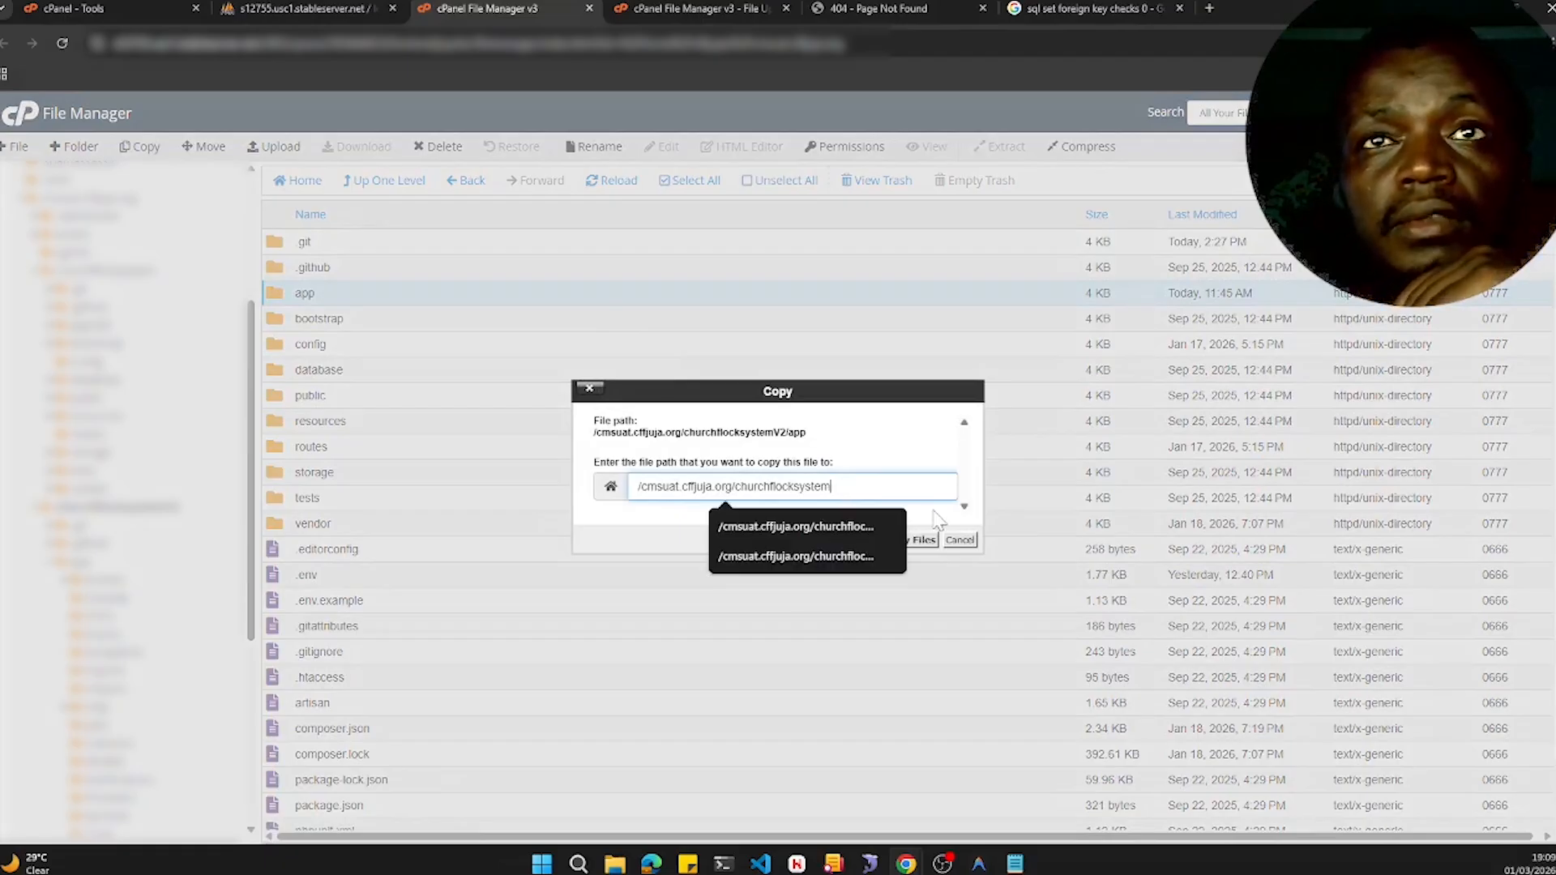
left_click(923, 541)
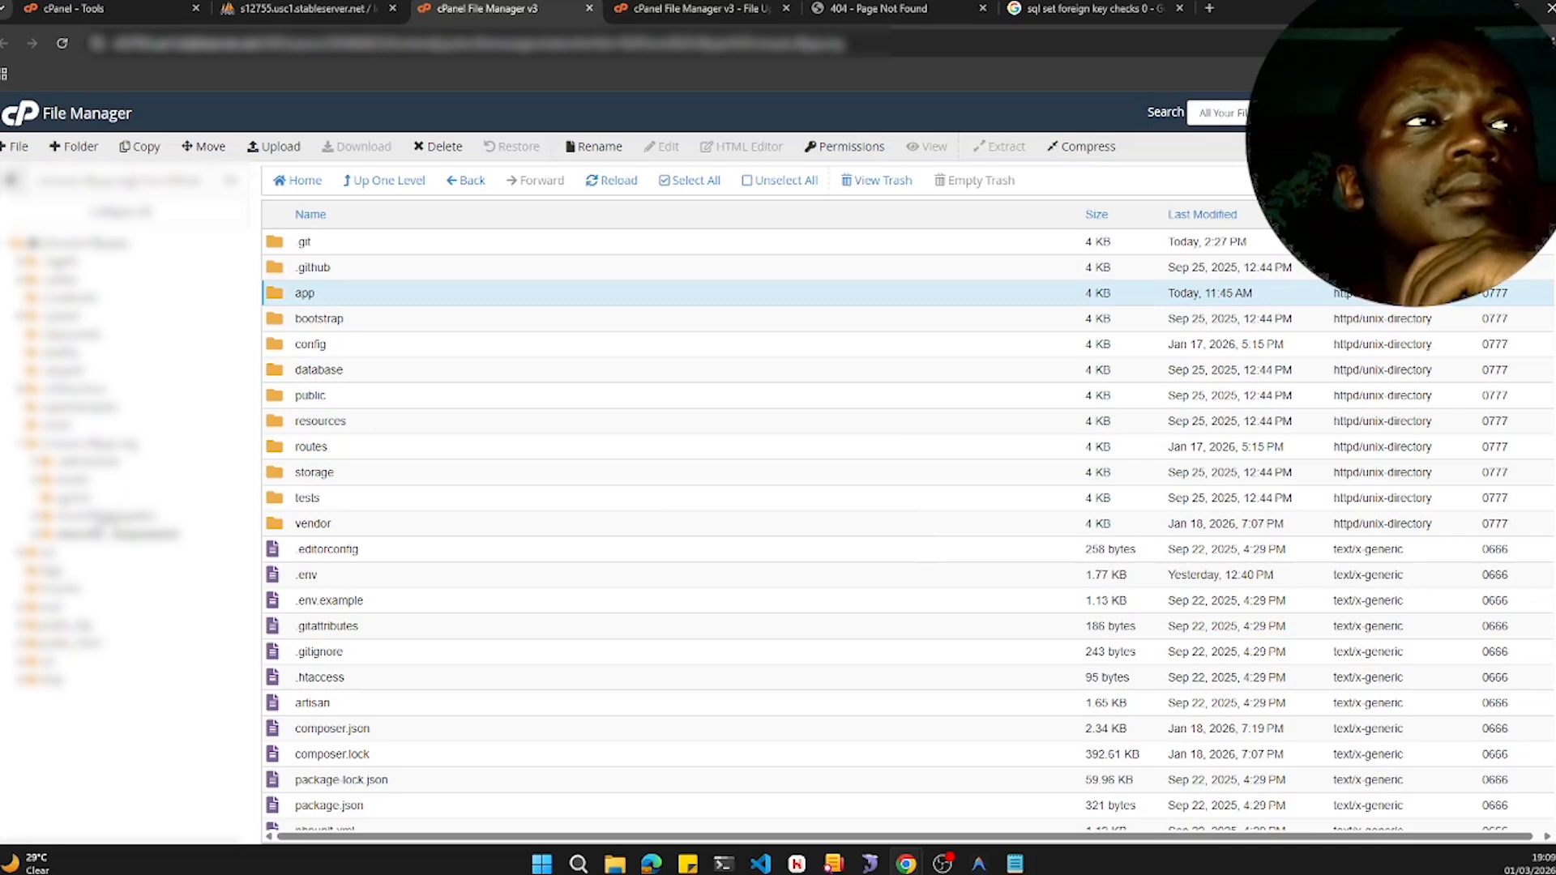
left_click(68, 518)
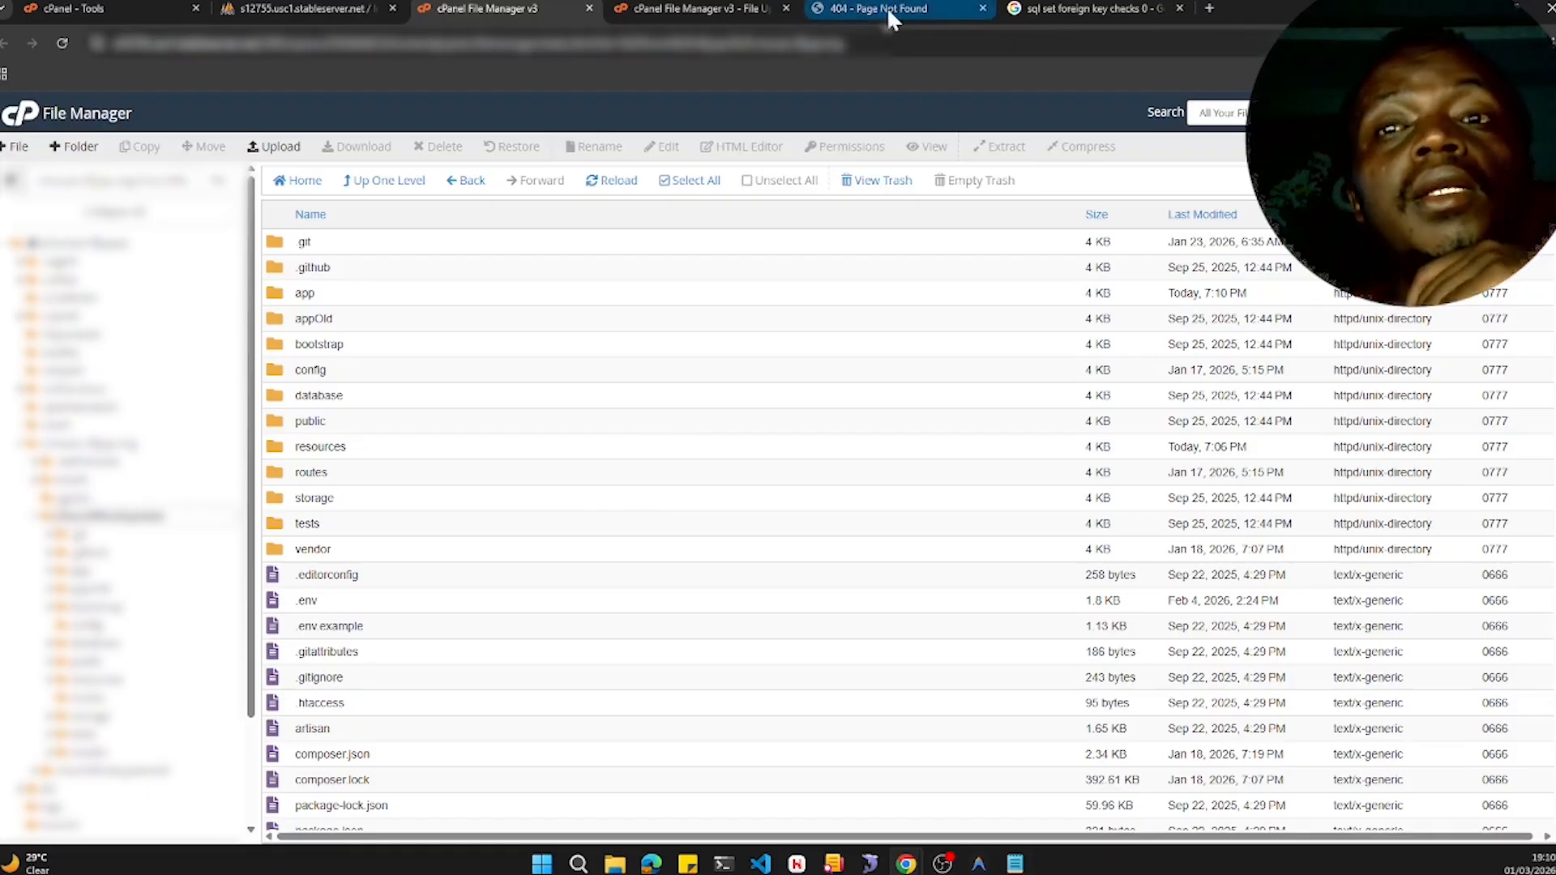
- Switch to the live site tab, go back to its home page, and return to the File Manager
mouse_move(886, 7)
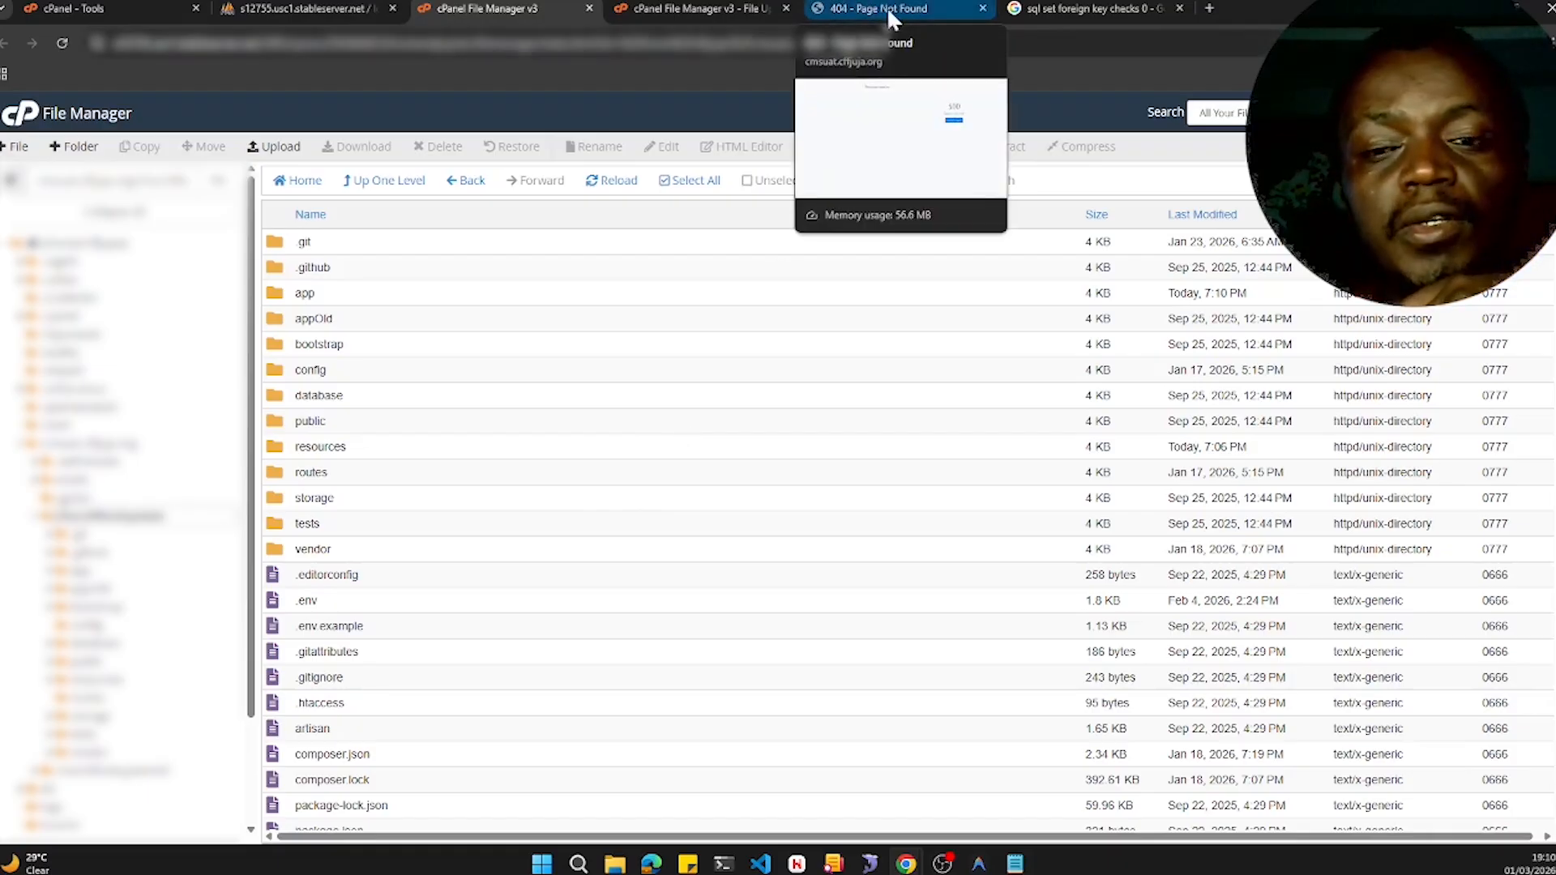
left_click(887, 7)
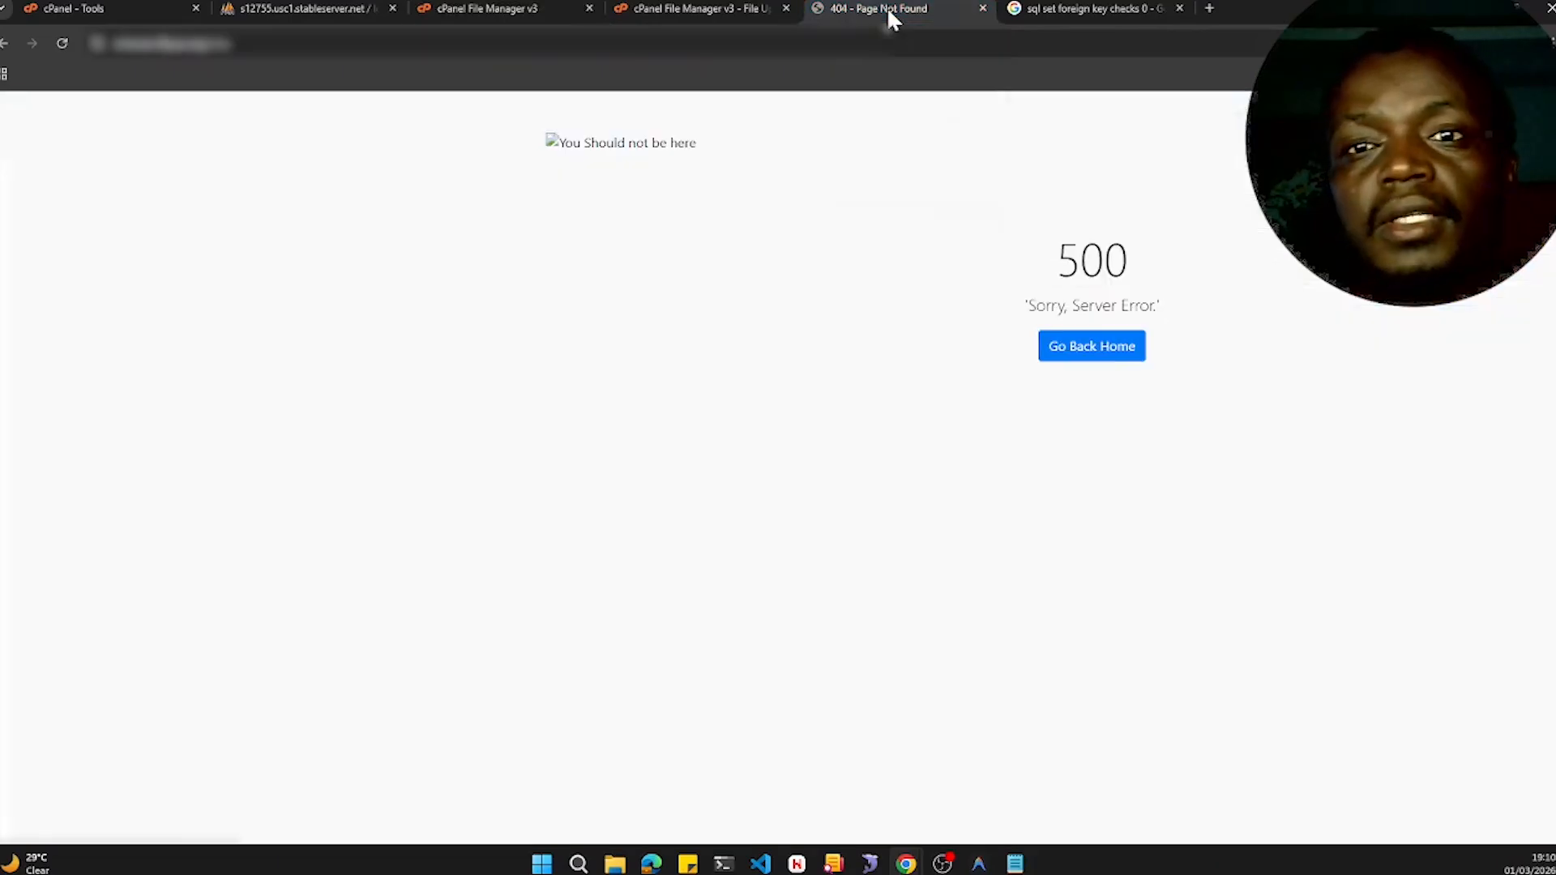
left_click(1078, 351)
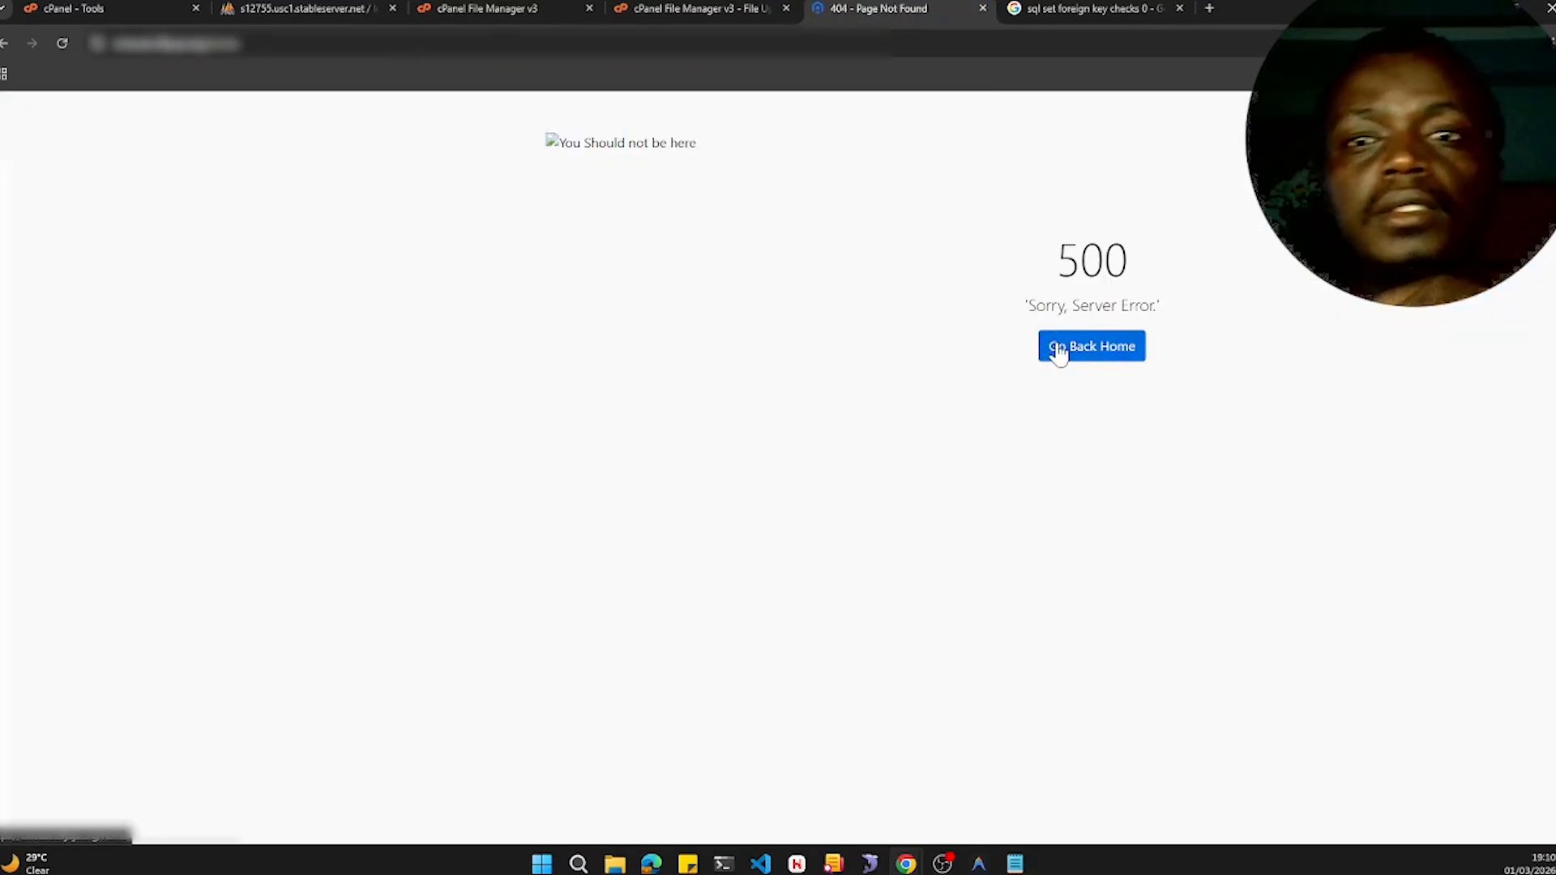
left_click(705, 11)
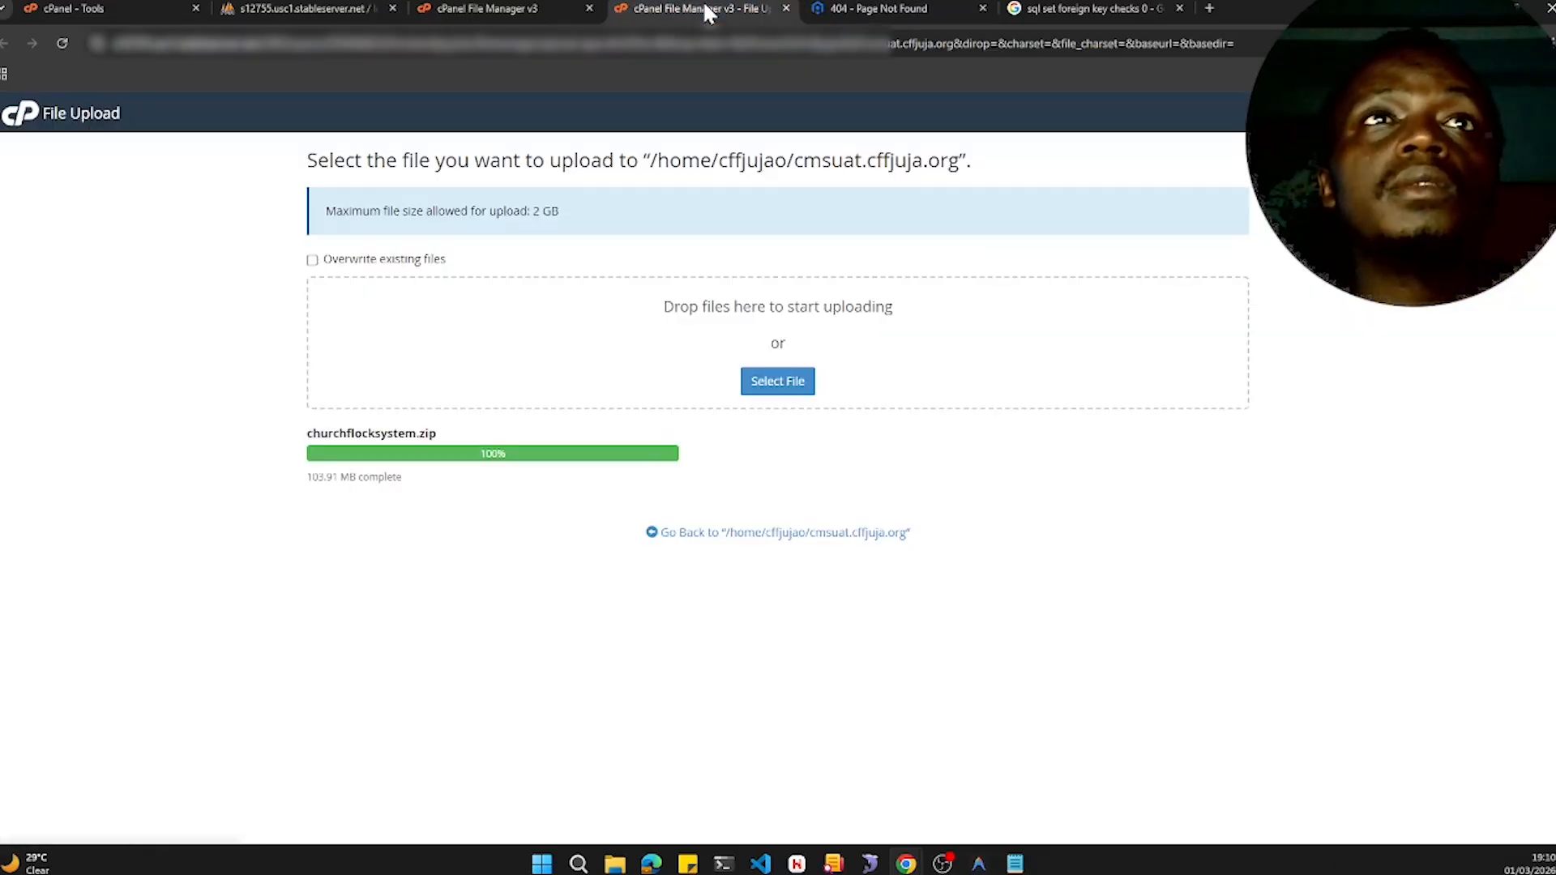
left_click(513, 10)
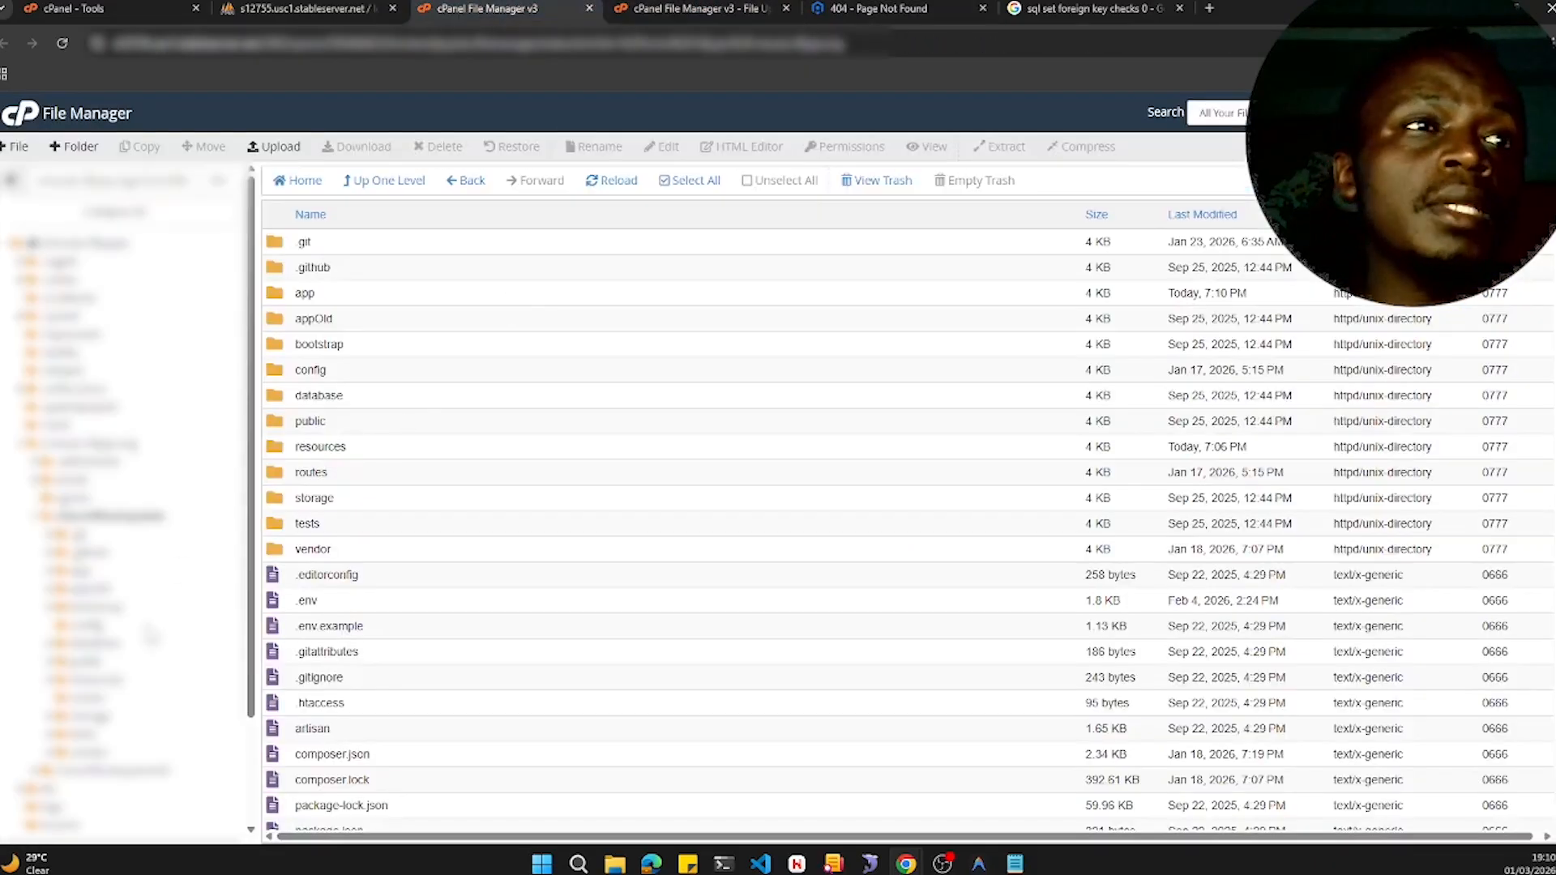
- Load the live site's home page and browse the vw_event_participation_rate view's rows in phpMyAdmin
scroll(385, 622, "down", 1)
left_click(362, 513)
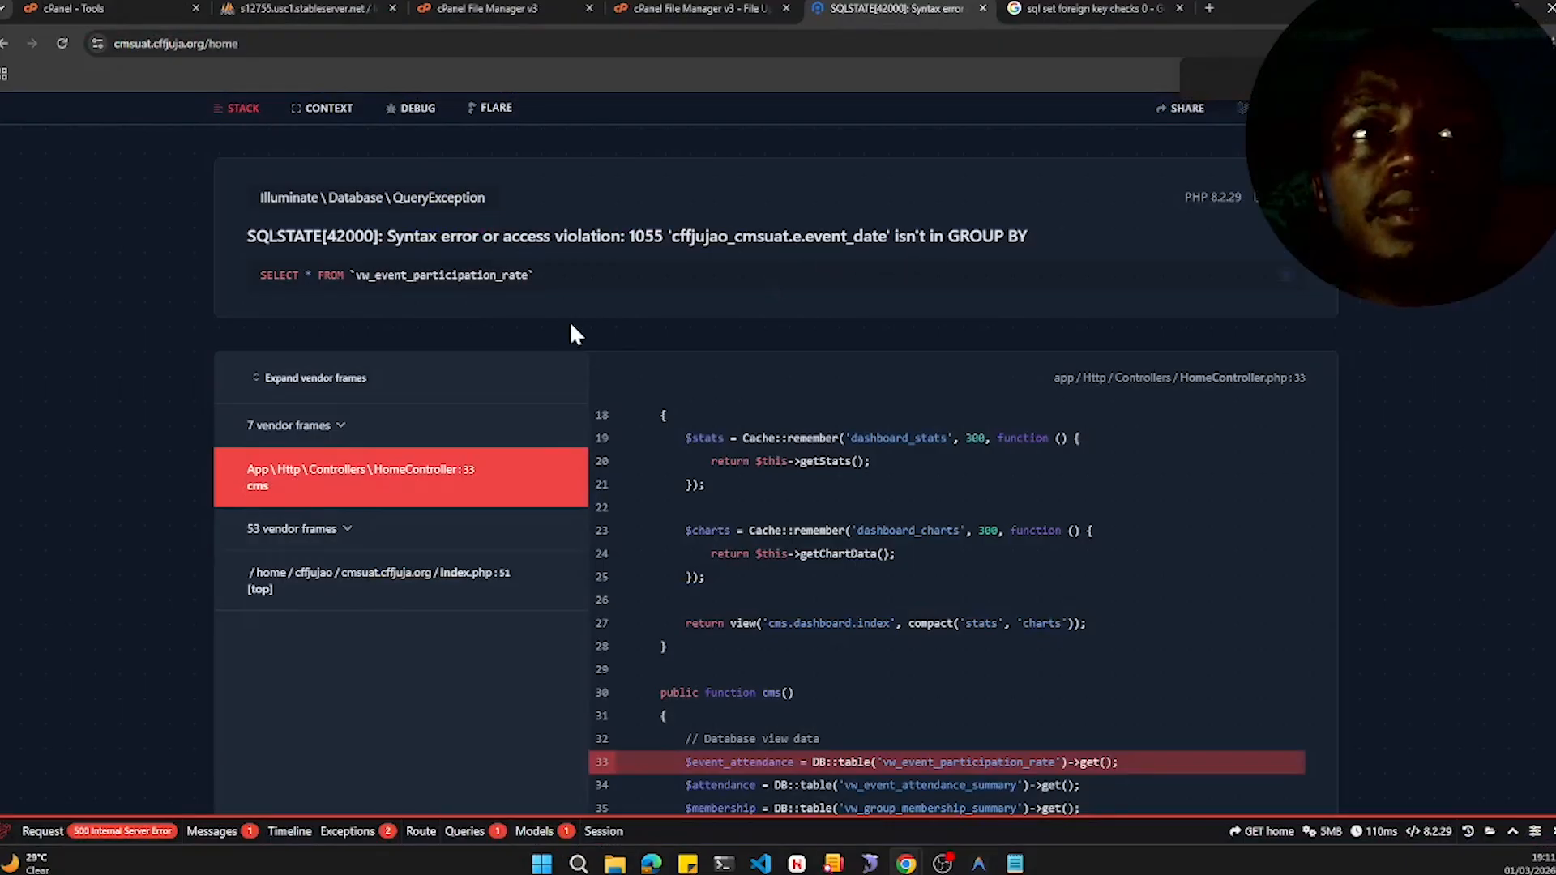
left_click(304, 8)
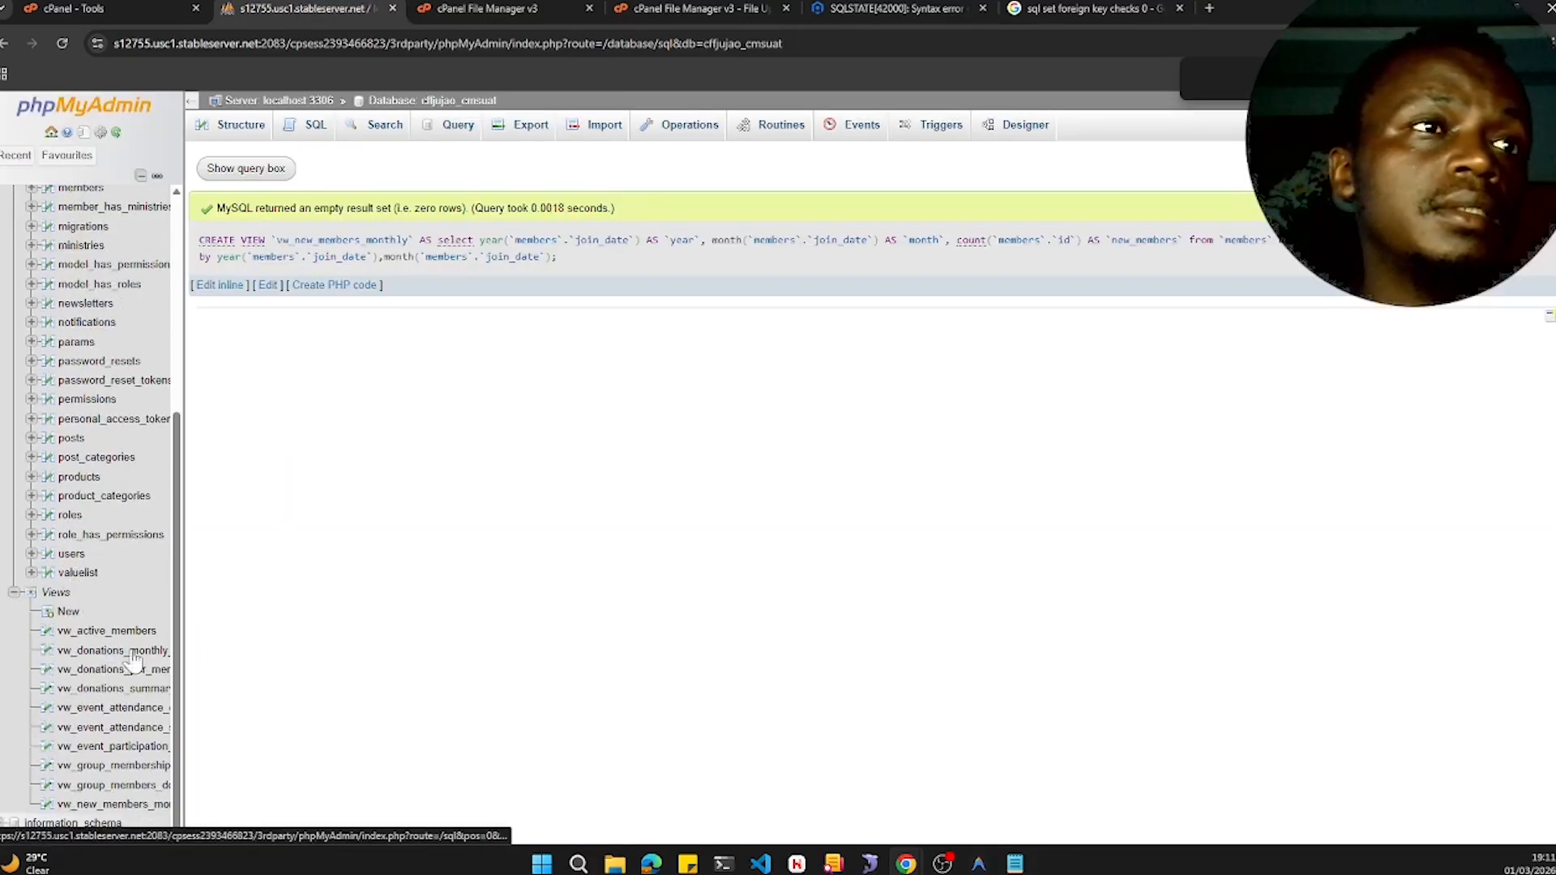
left_click(153, 754)
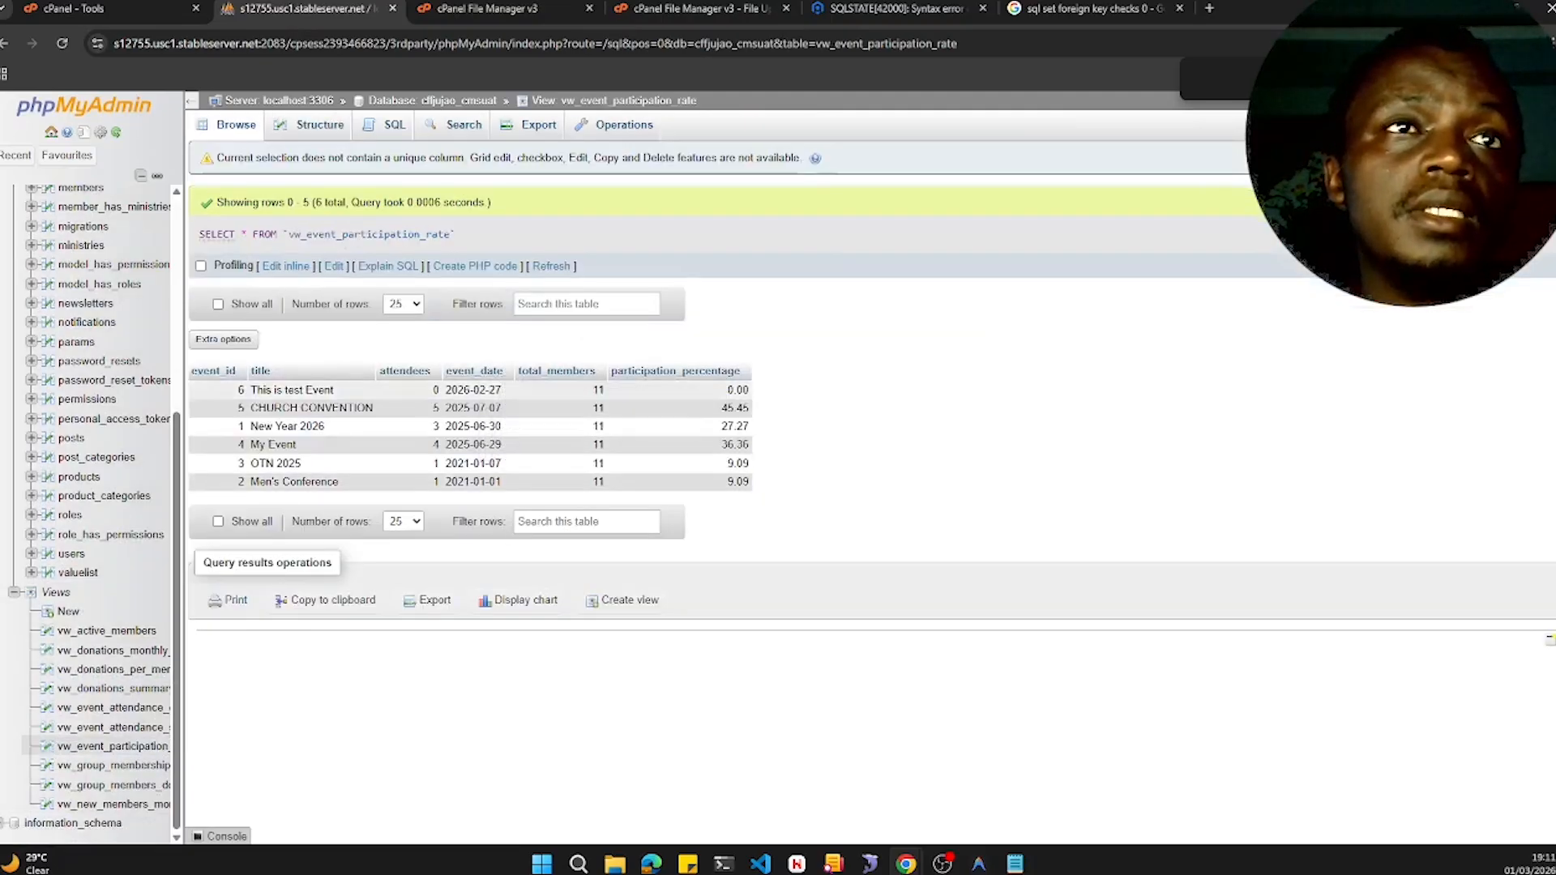
left_click(908, 10)
- Examine the live site's SQL error page and copy the failing query on vw_event_participation_rate
scroll(911, 499, "down", 3)
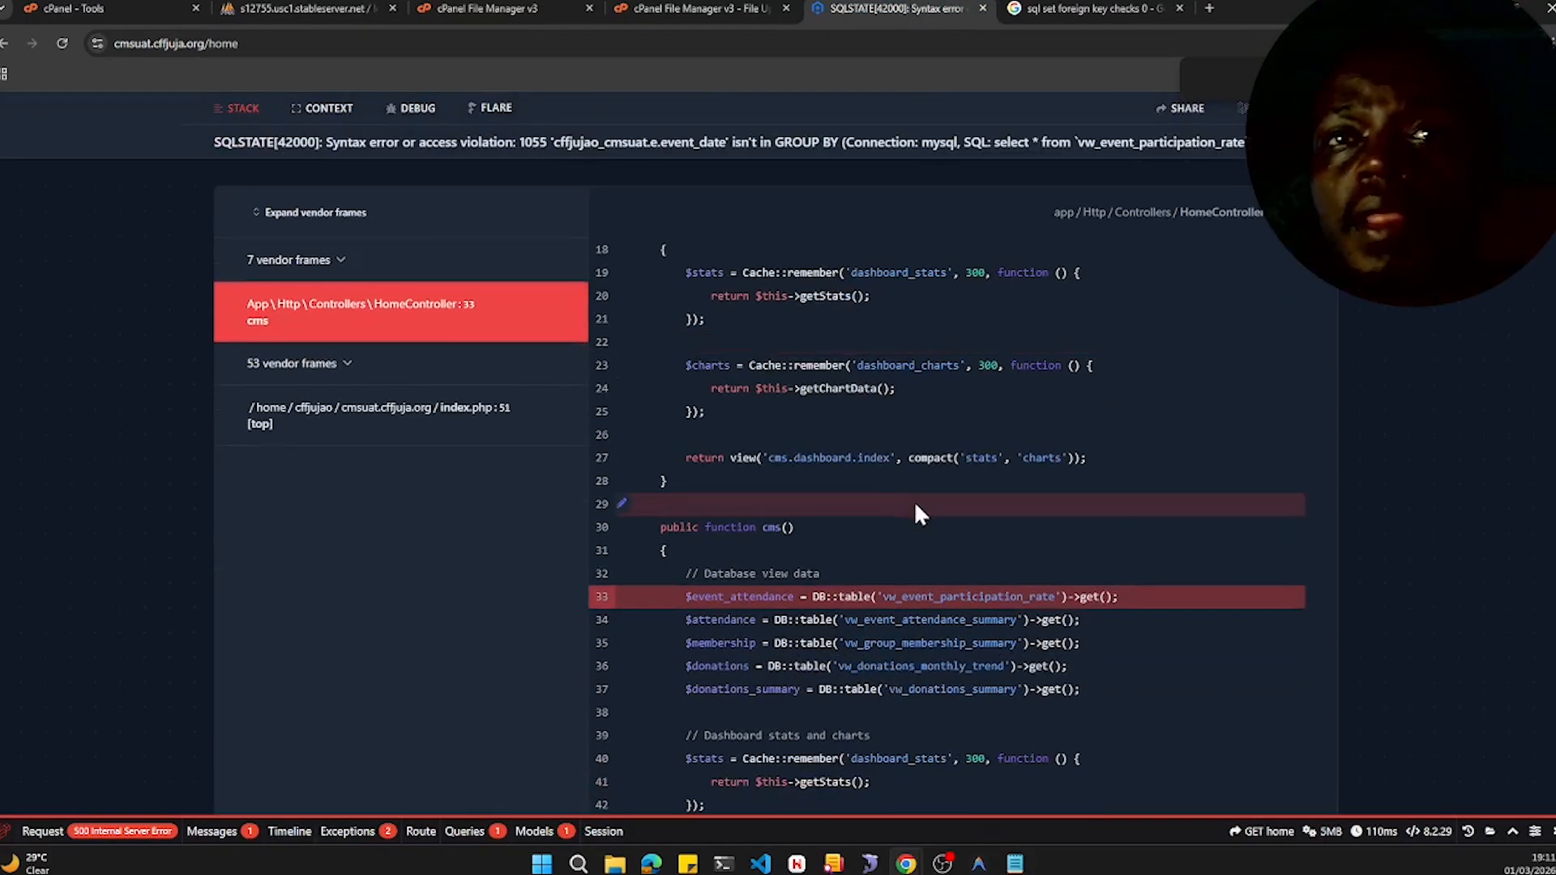
scroll(914, 506, "up", 2)
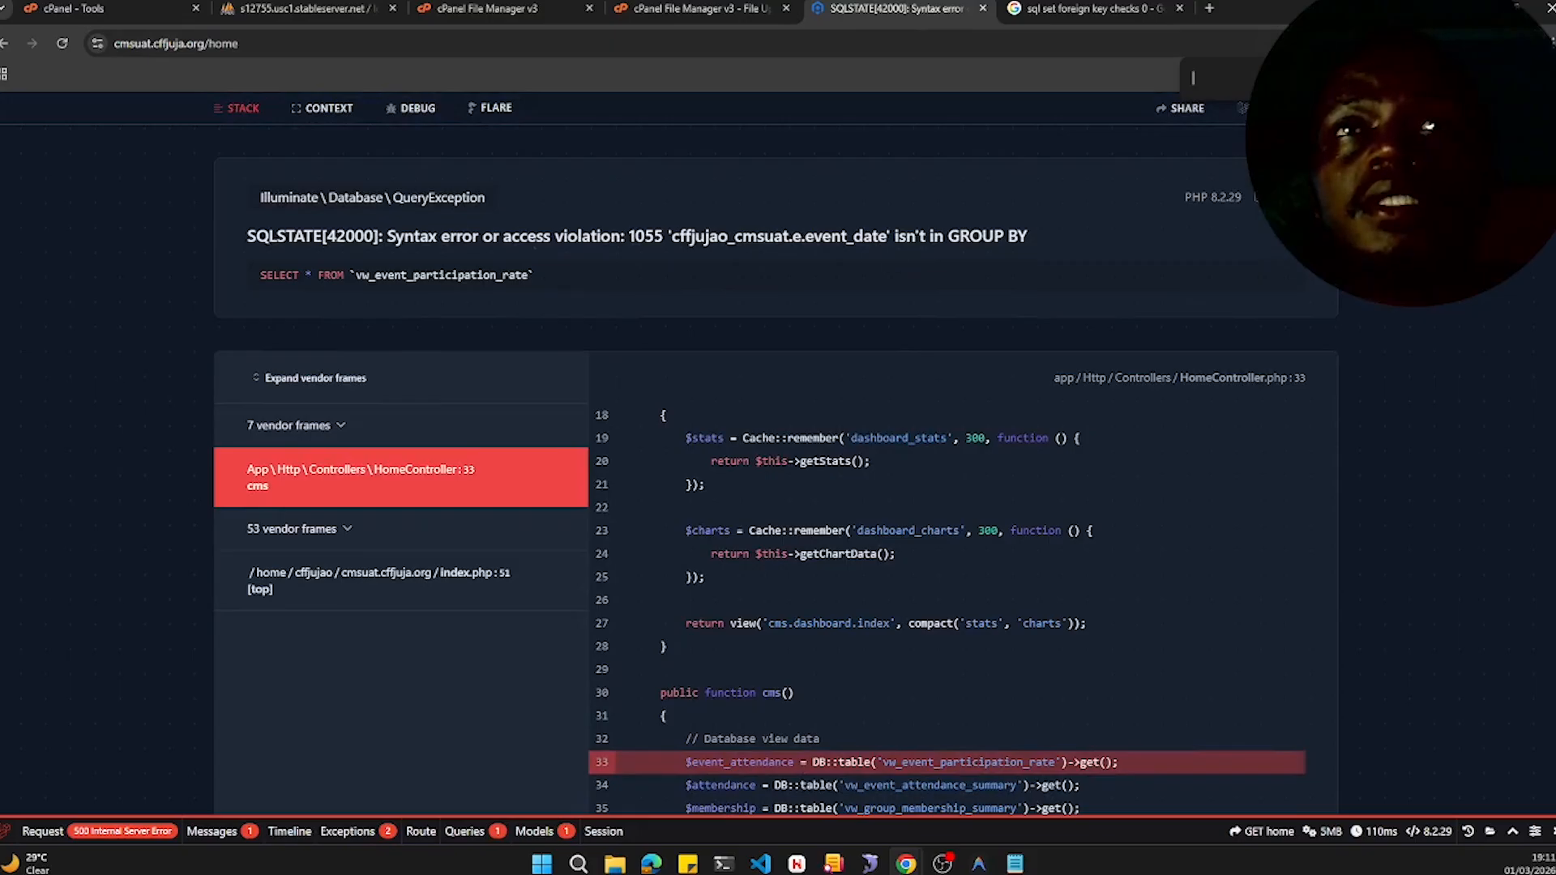
scroll(877, 523, "down", 3)
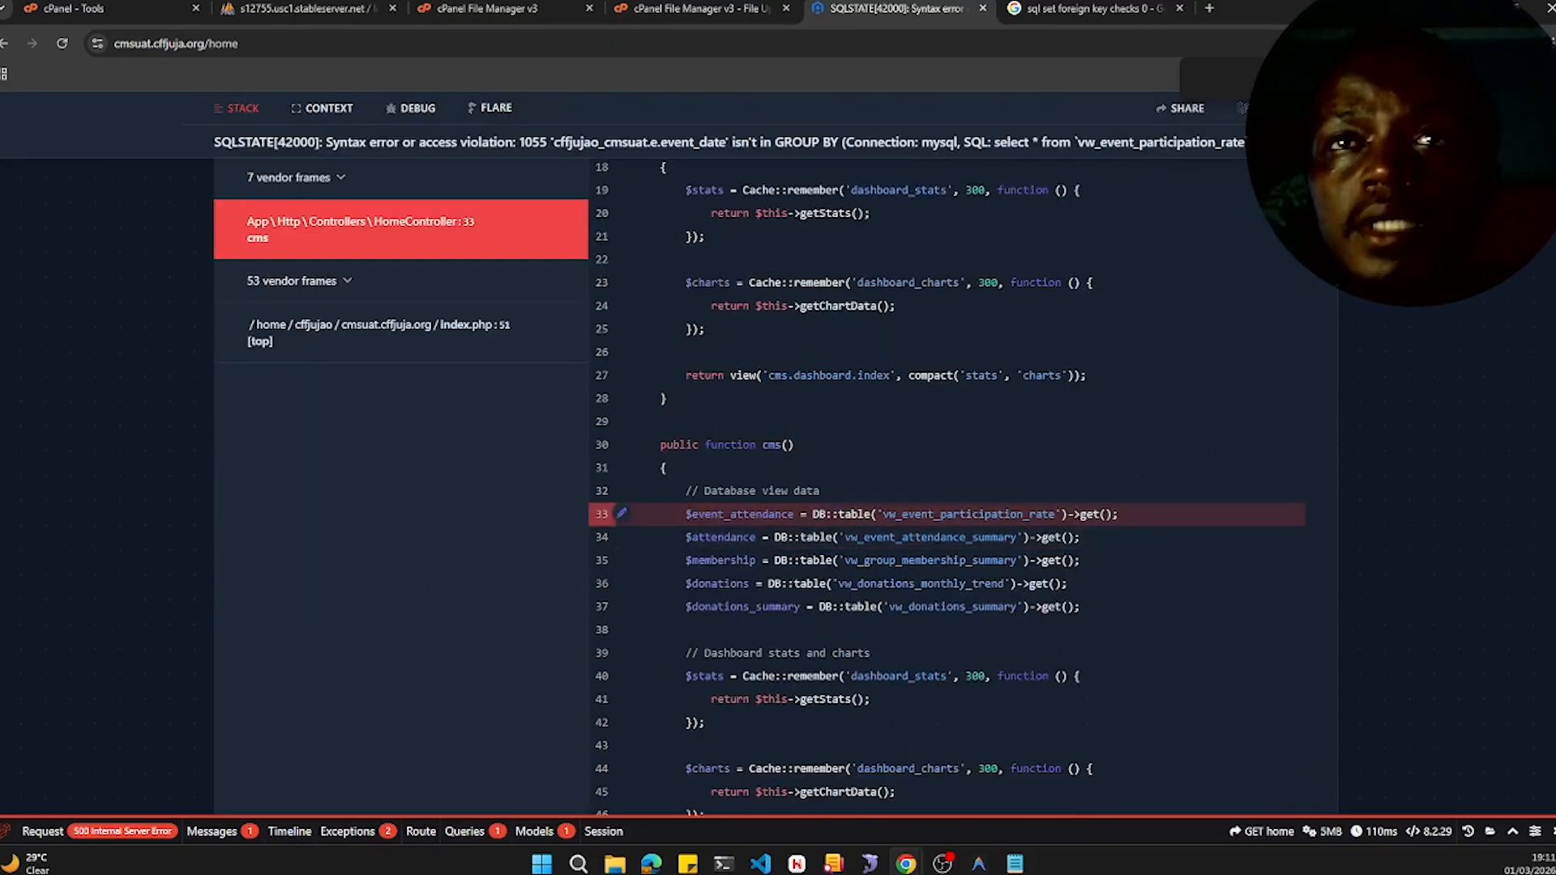
scroll(1125, 526, "down", 3)
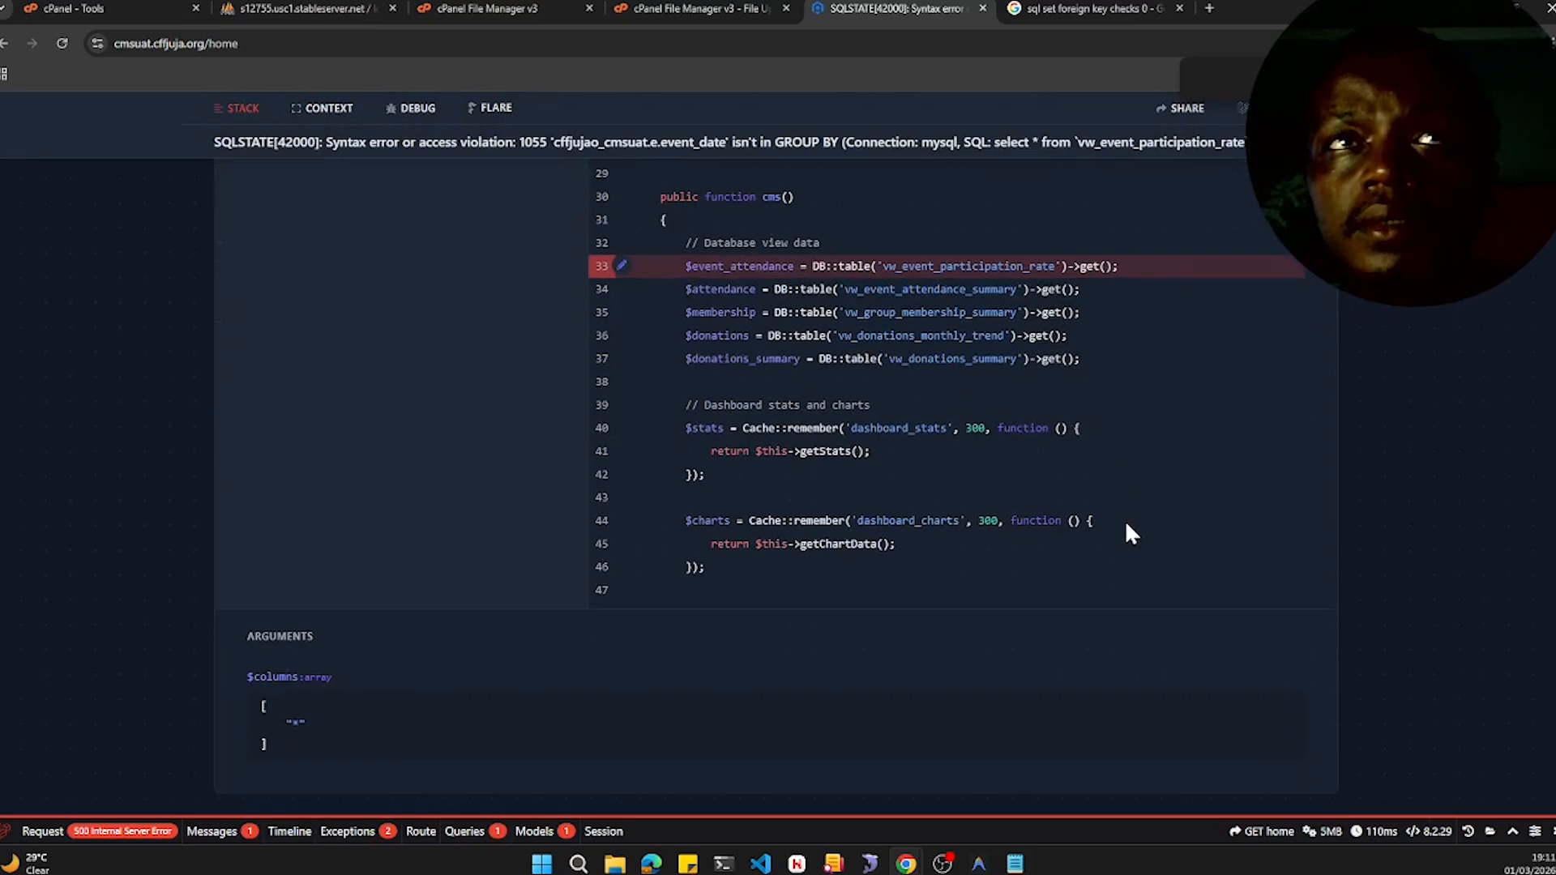
scroll(1126, 525, "up", 2)
scroll(1131, 533, "down", 5)
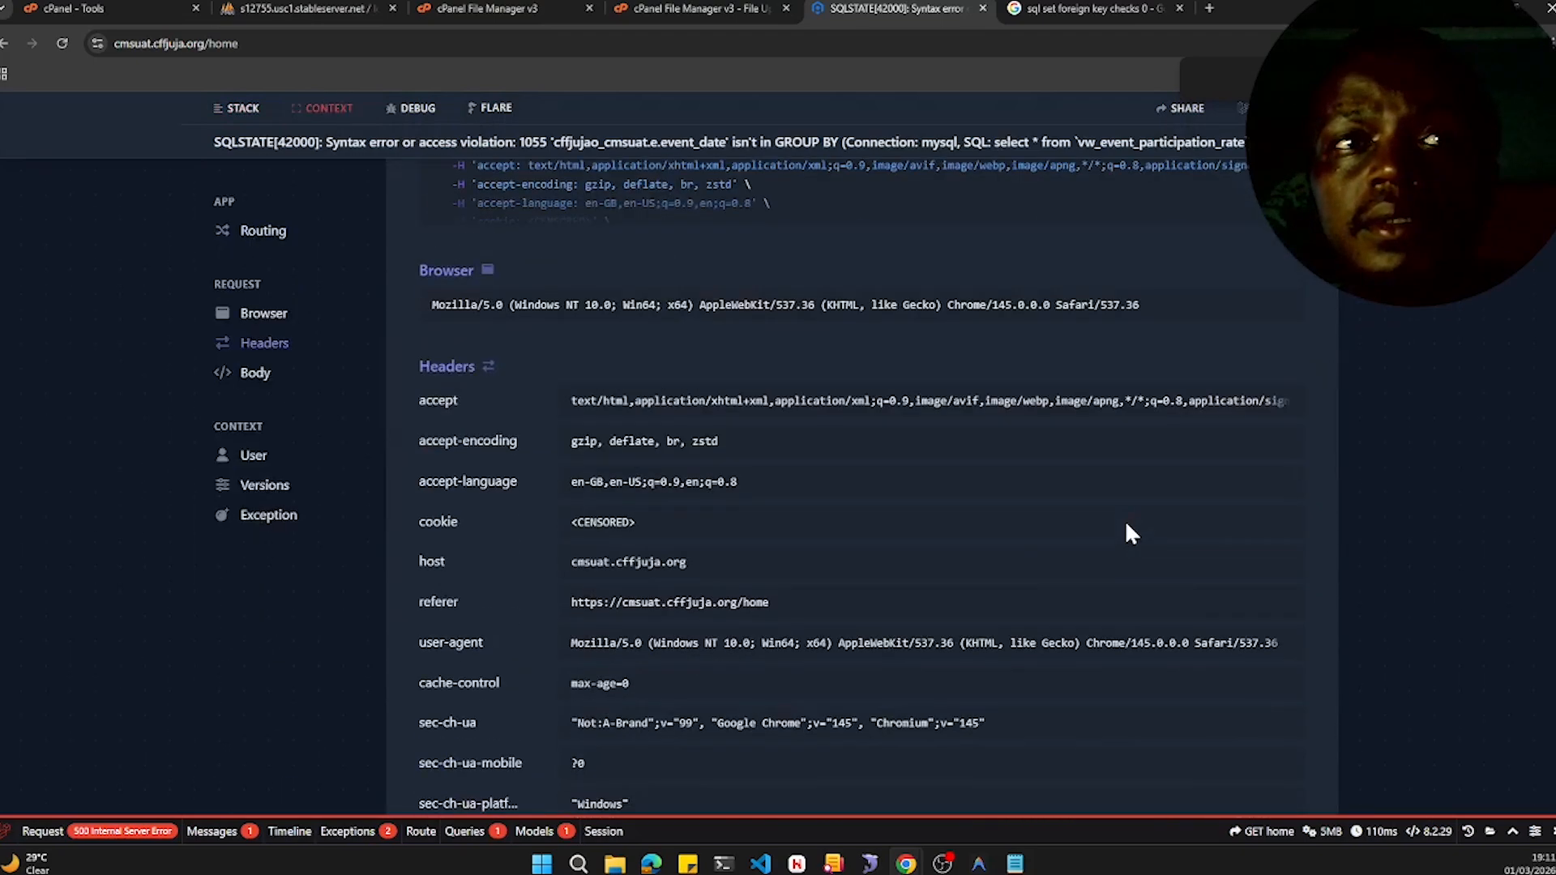
scroll(1132, 534, "down", 3)
scroll(1131, 533, "up", 10)
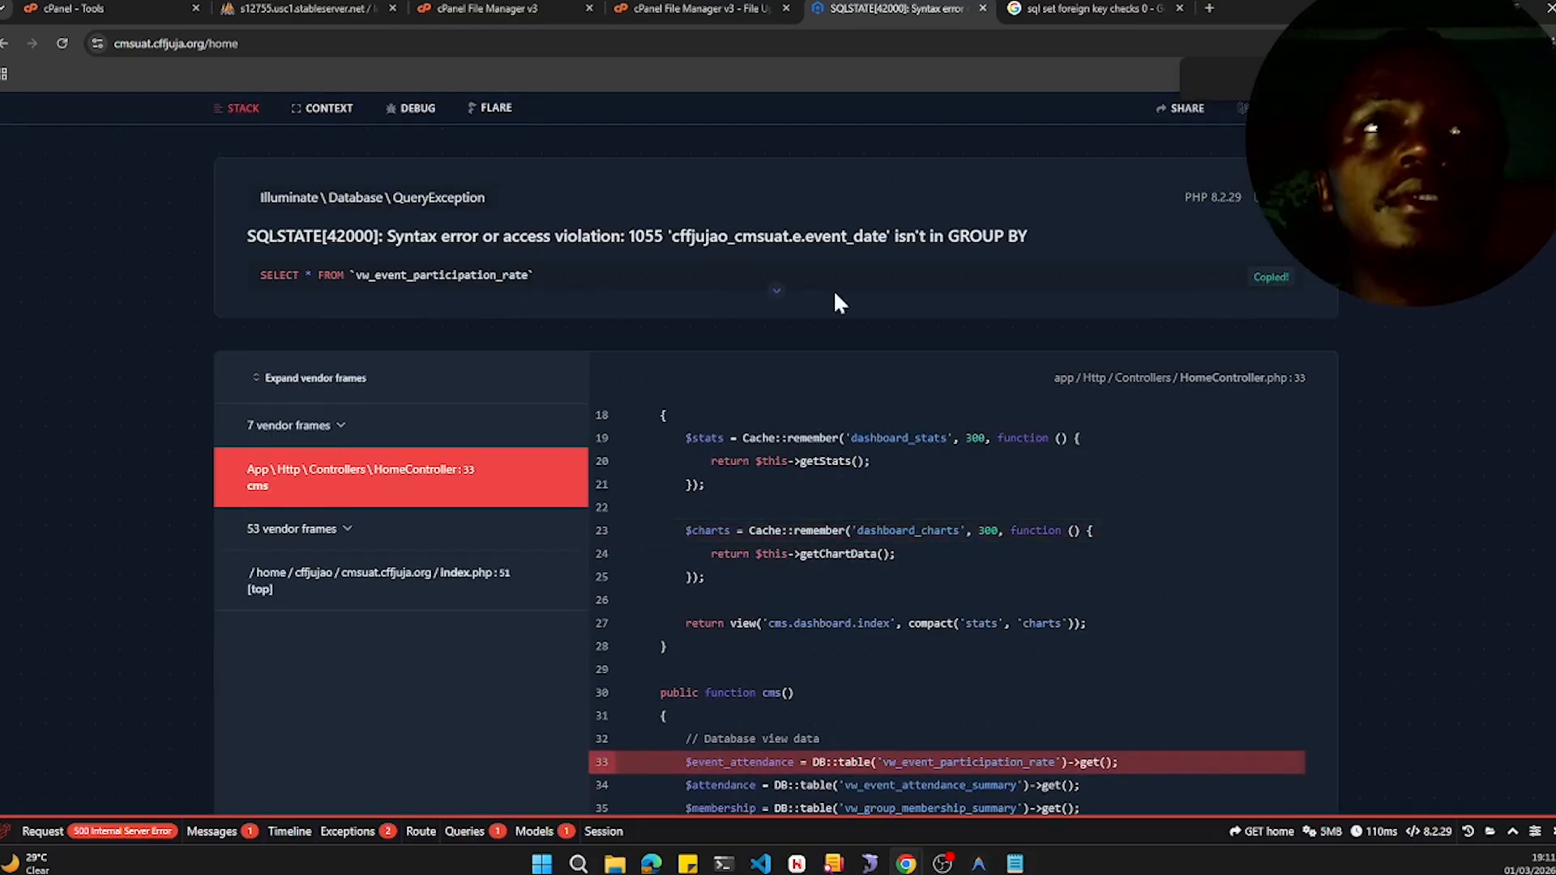
left_click(817, 303)
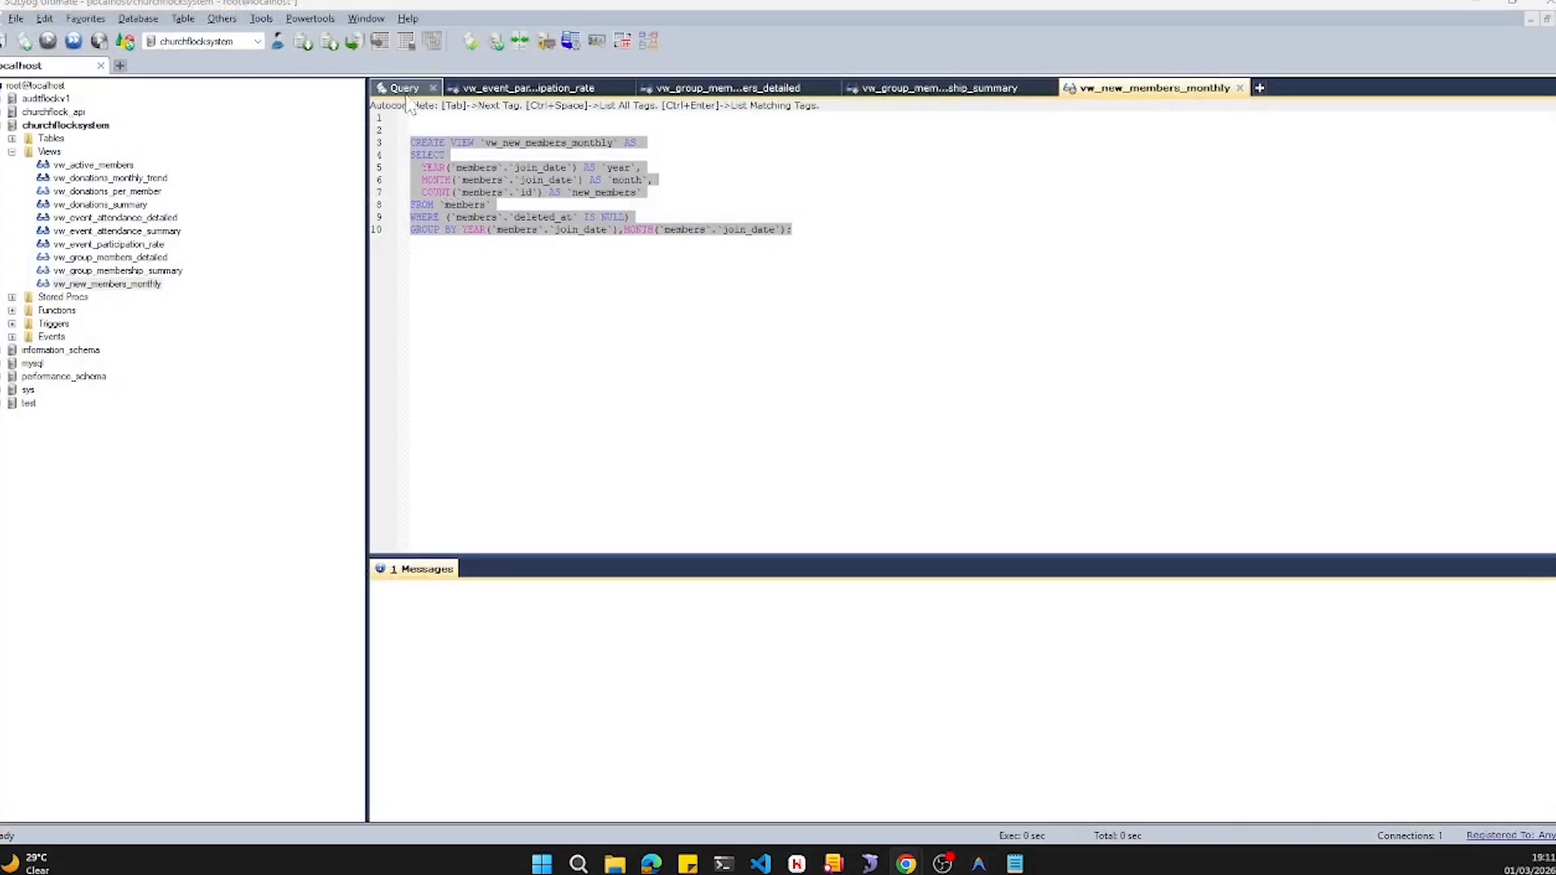
- Paste the copied SELECT on vw_event_participation_rate into the local SQLyog query tab and run it
left_click(407, 89)
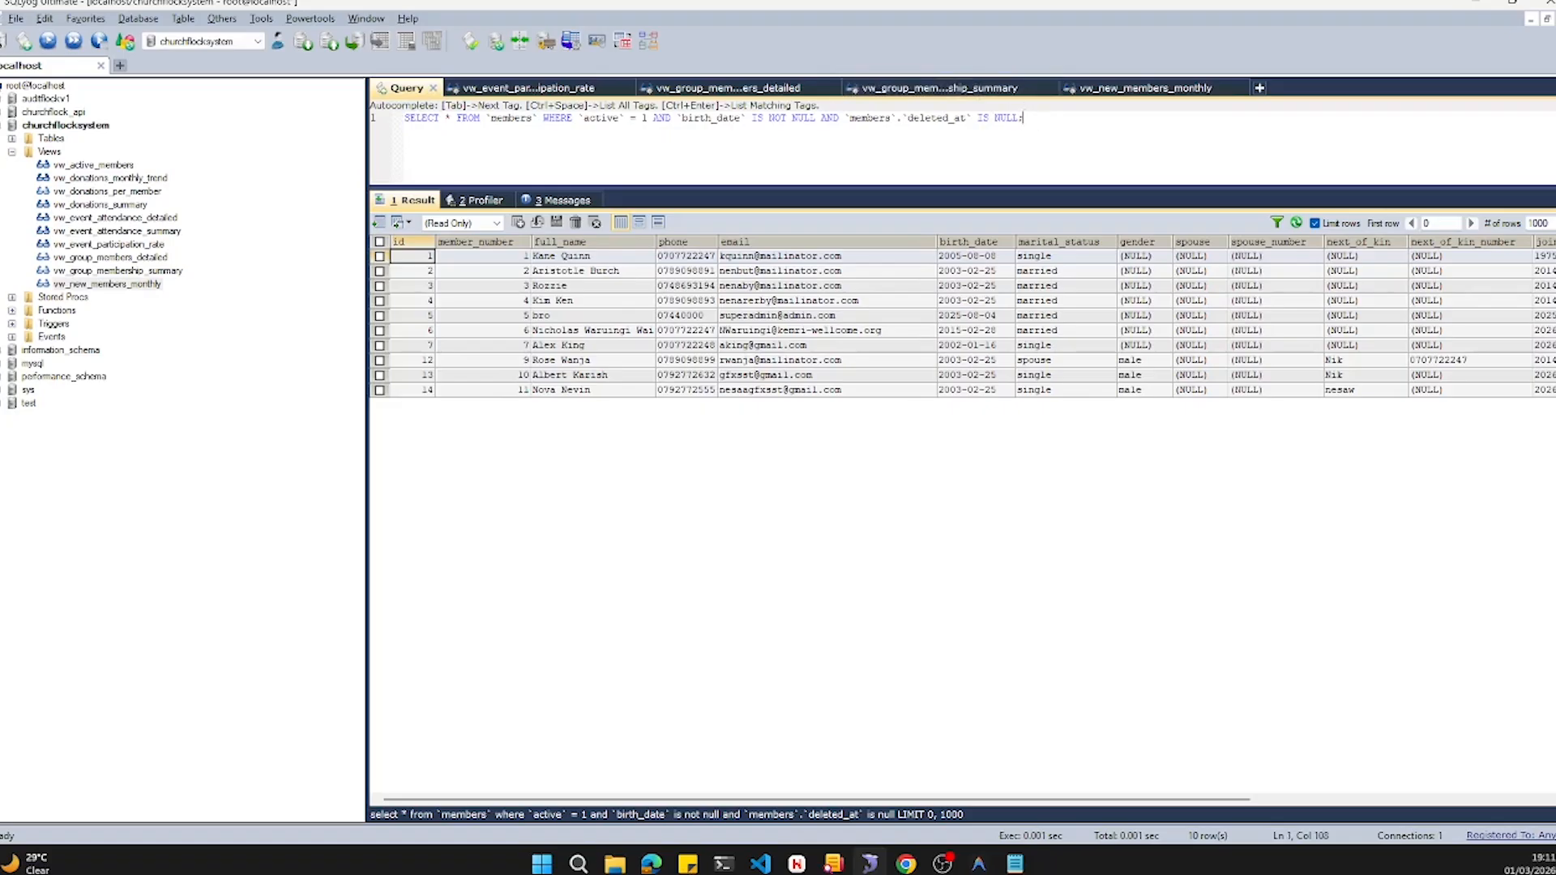
key("ctrl+a")
key("ctrl+v")
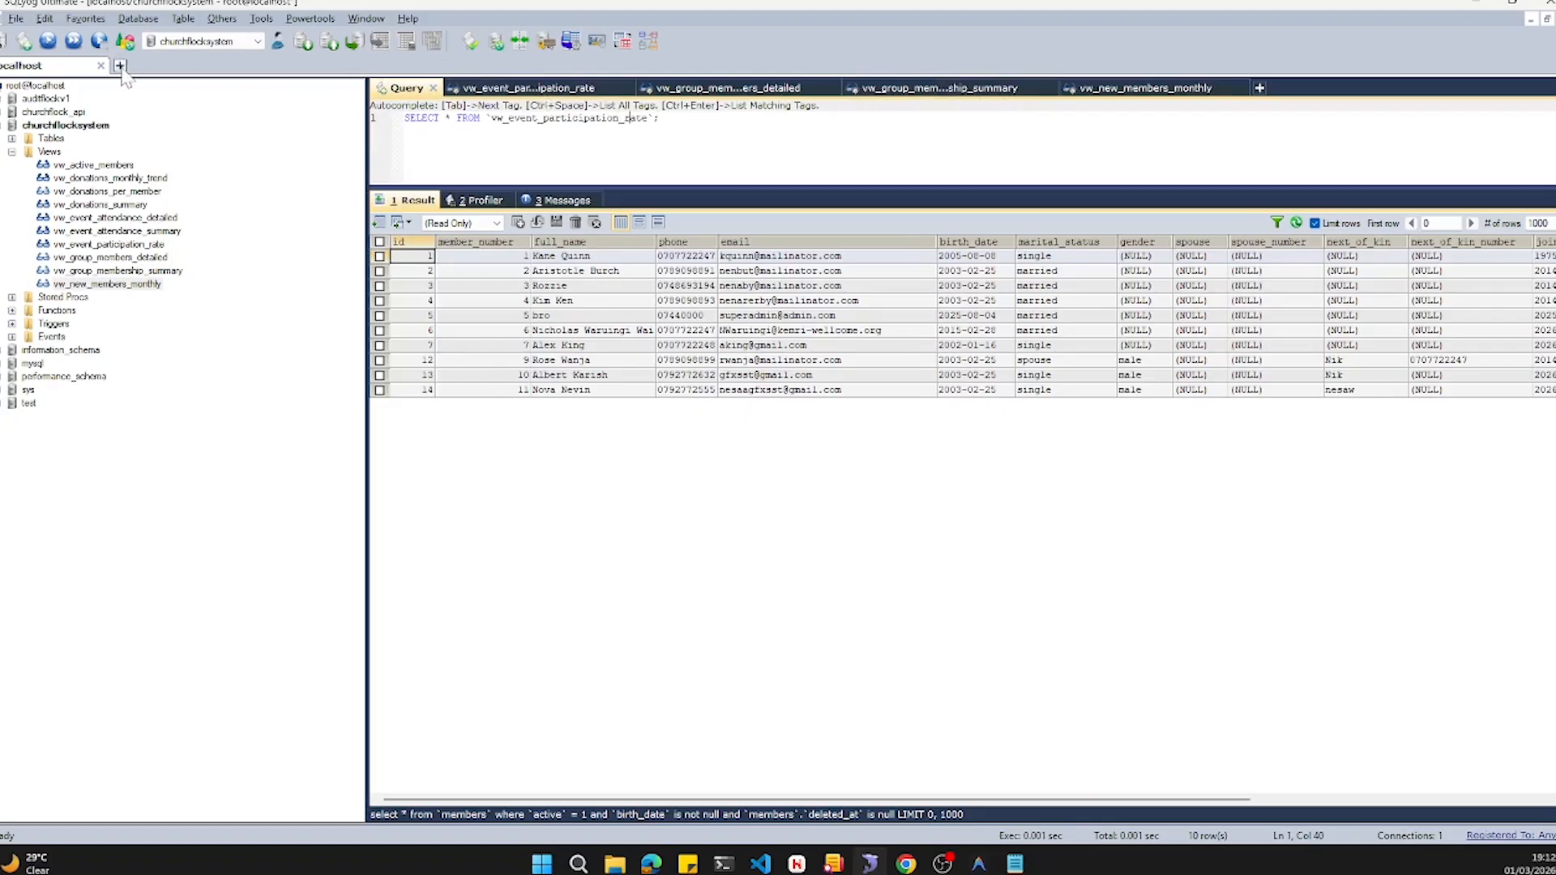
left_click(48, 41)
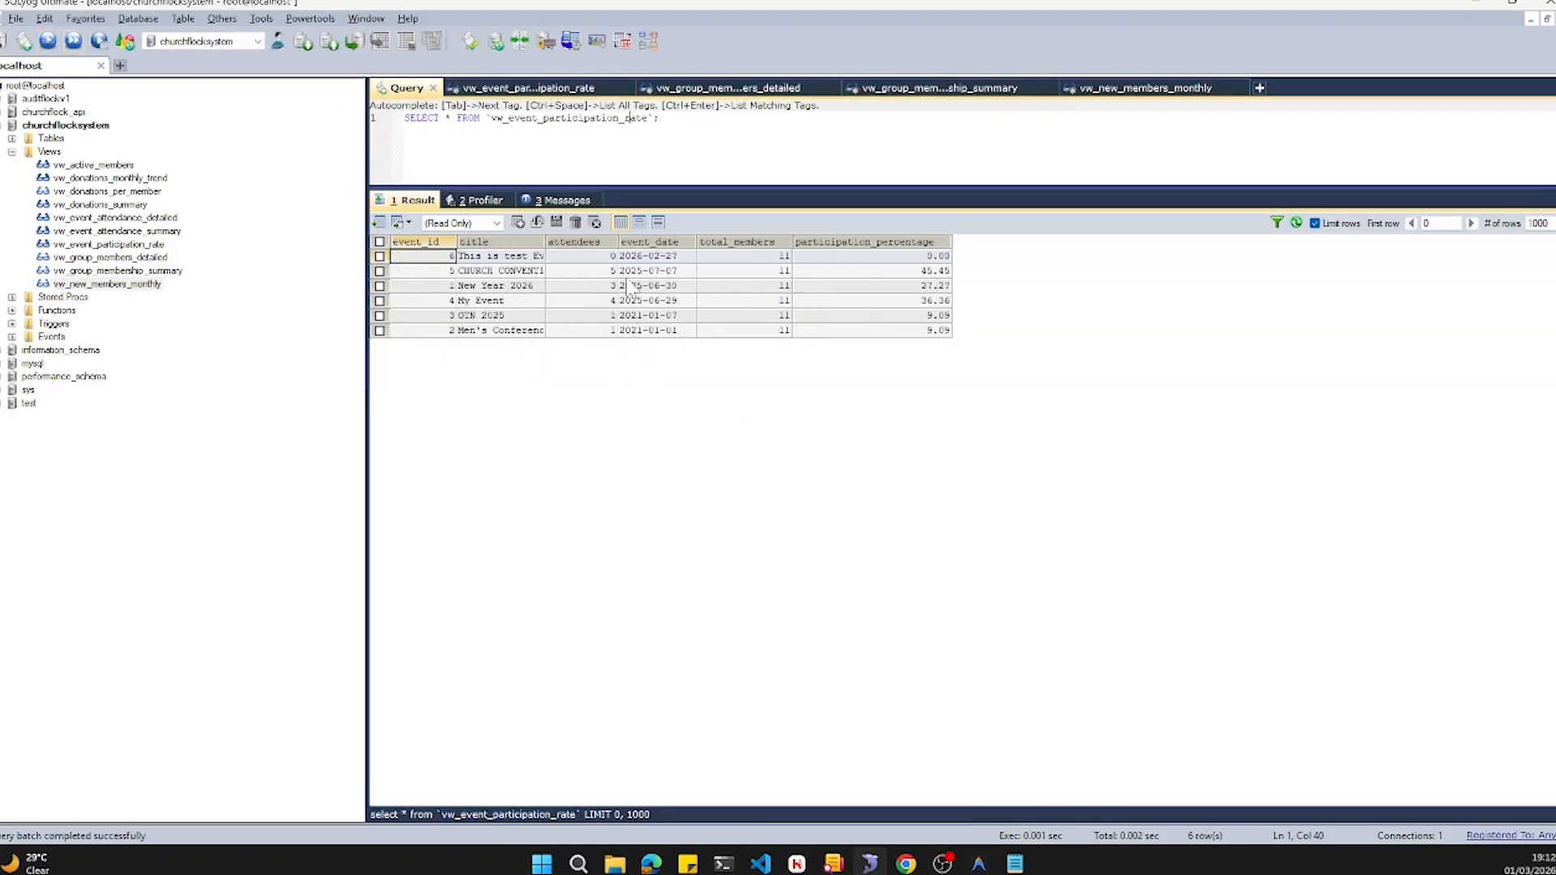
key("ctrl+a")
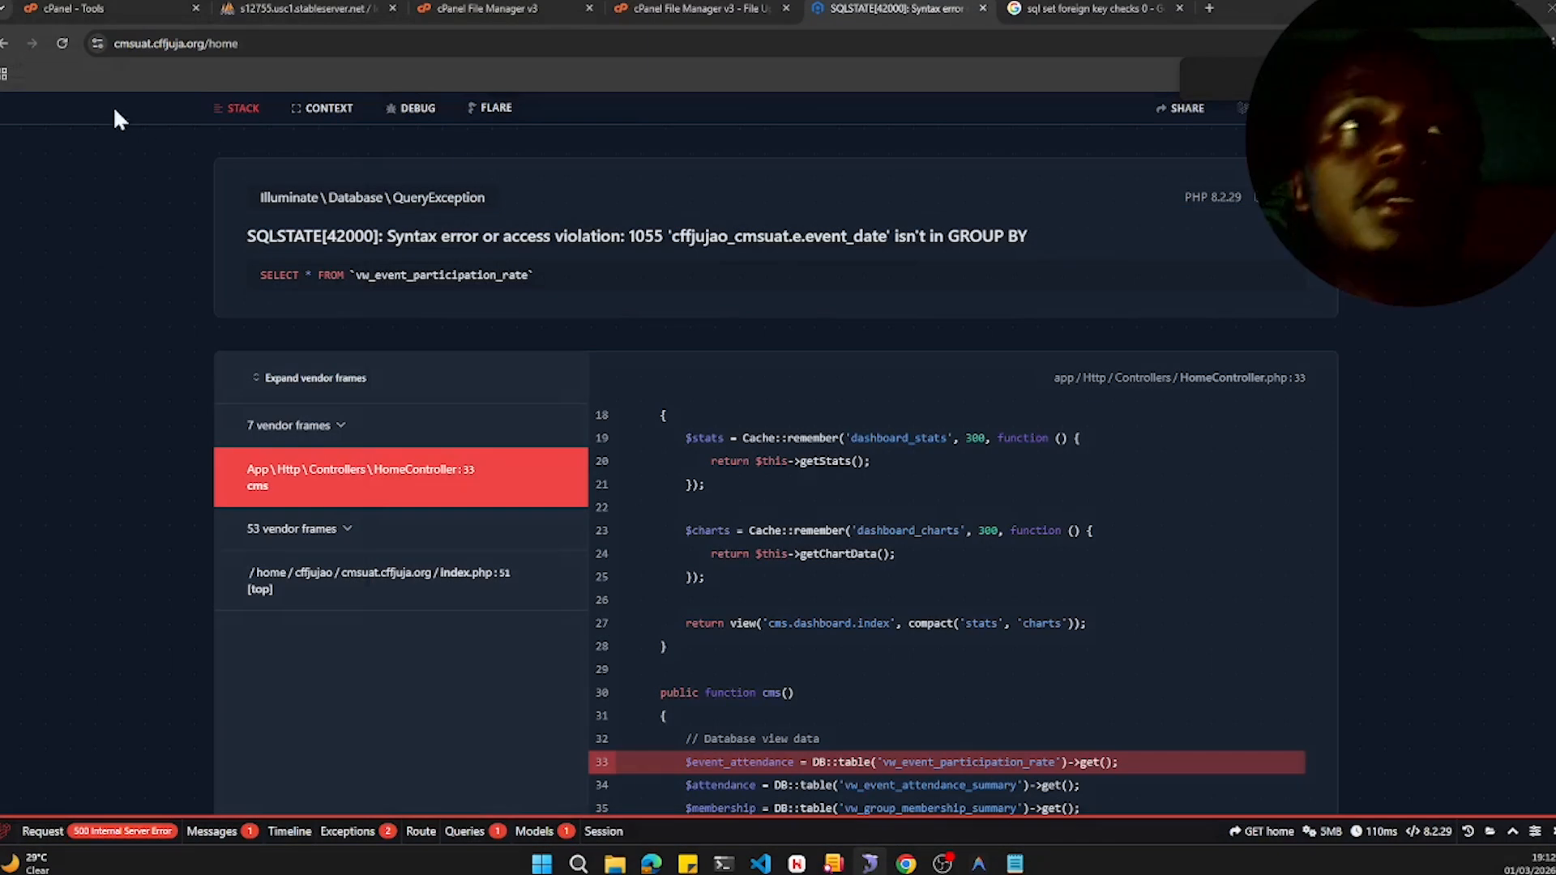
- Rerun the view query in phpMyAdmin's SQL tab and recheck the live site's error page
left_click(328, 9)
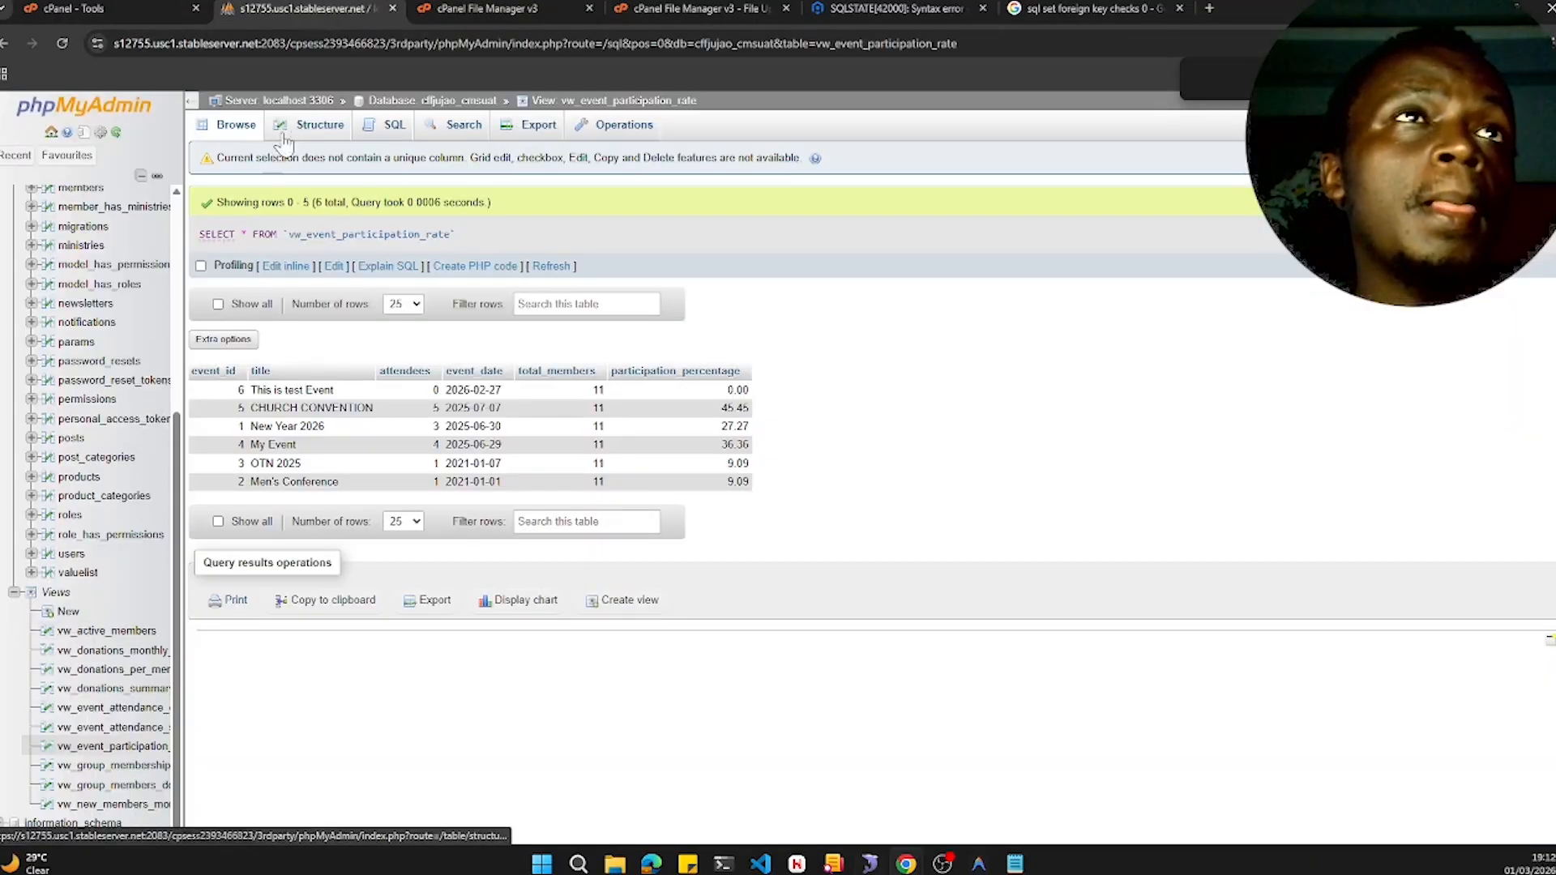
left_click(396, 132)
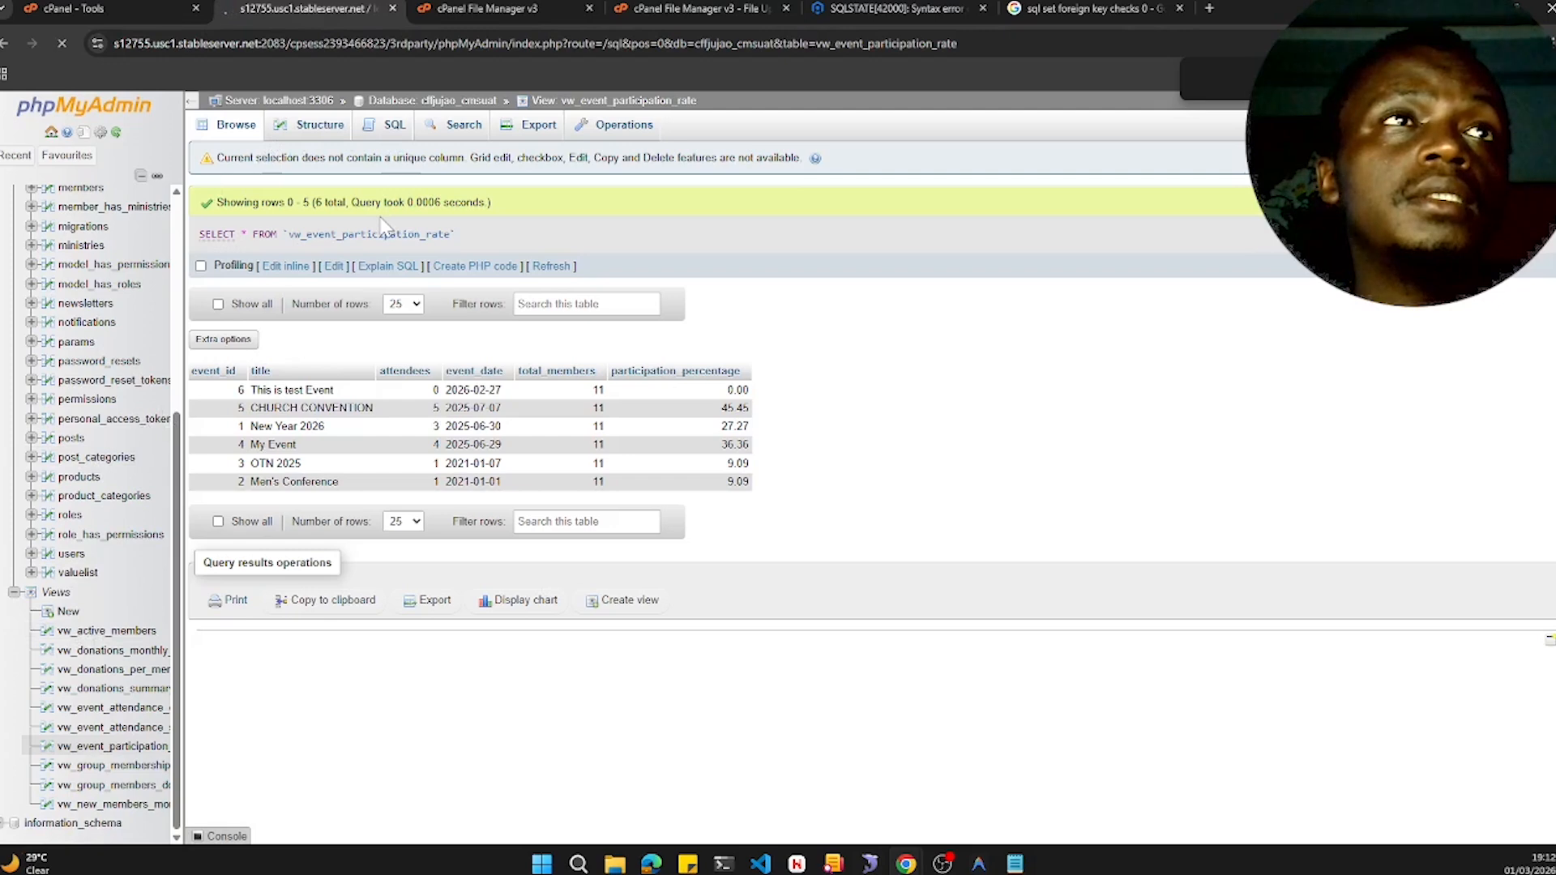
key("ctrl+Return")
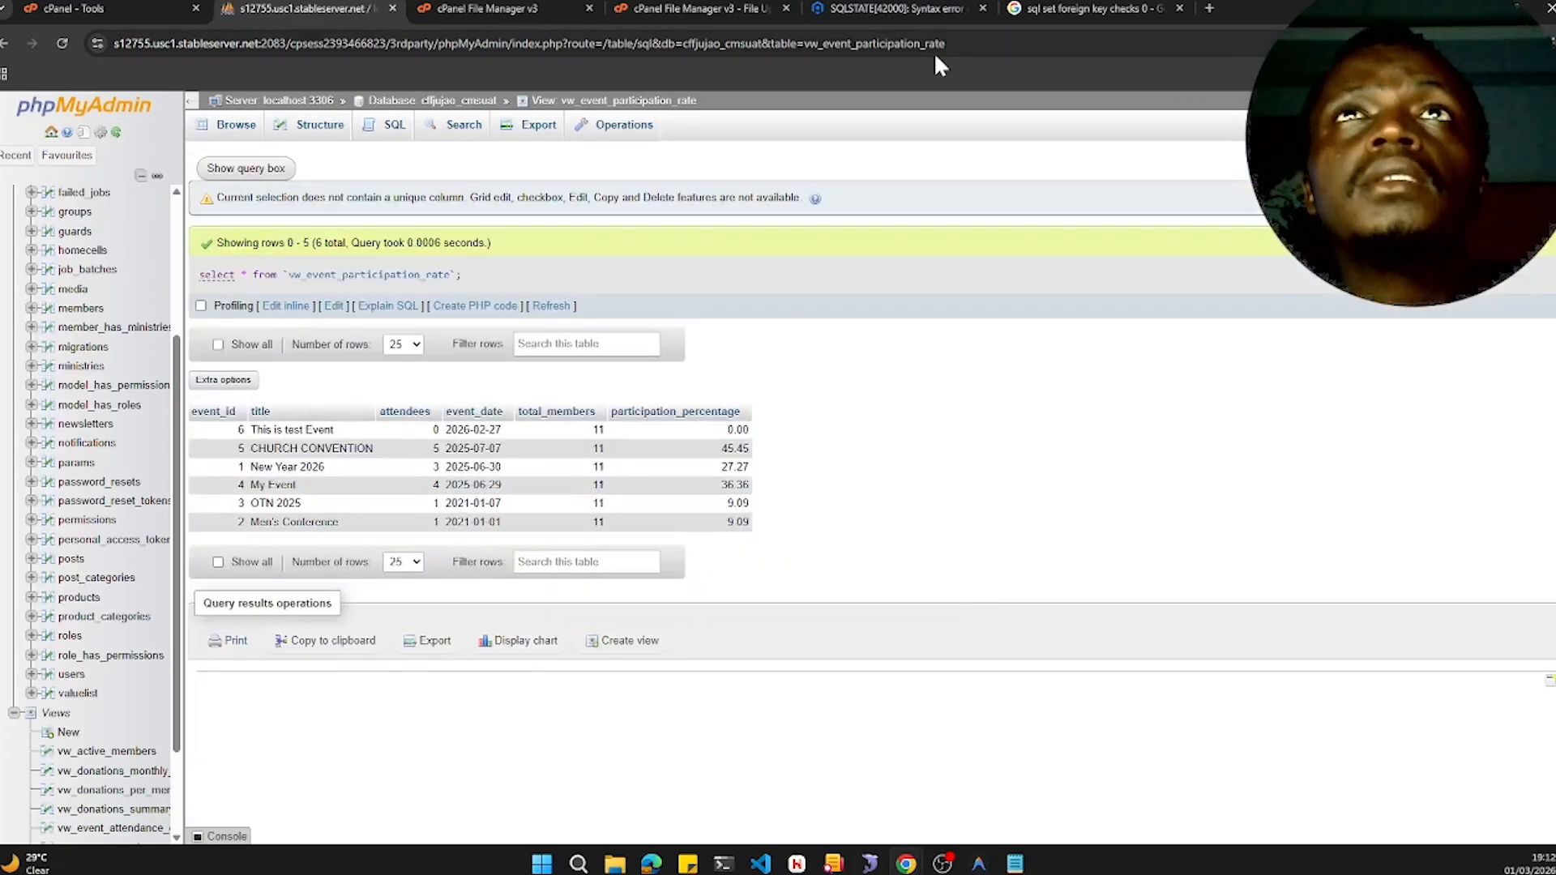
left_click(917, 8)
scroll(811, 622, "down", 2)
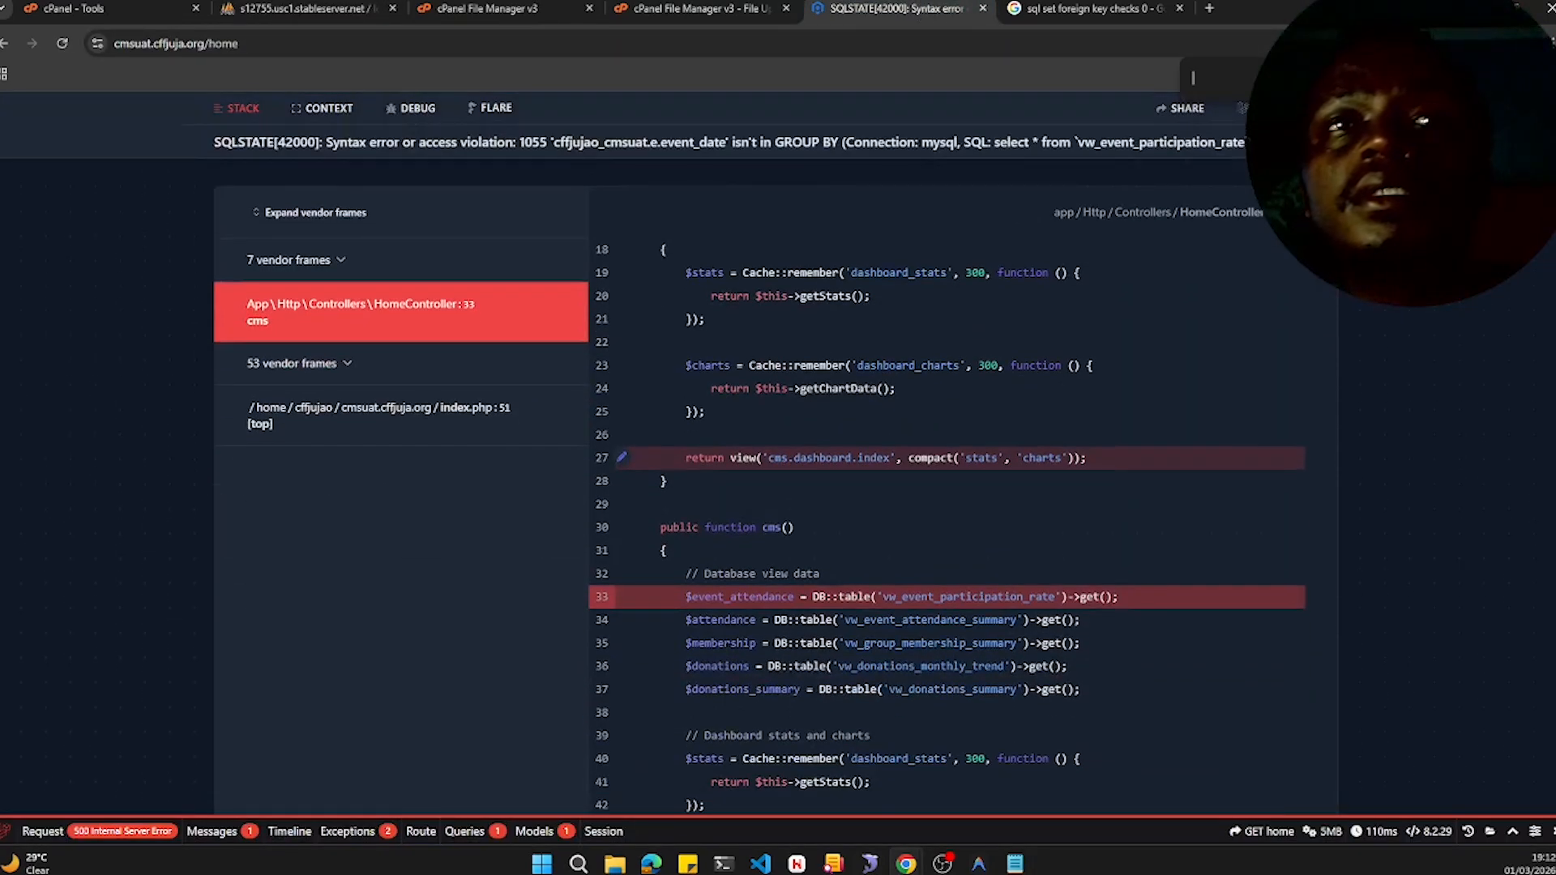
scroll(622, 619, "down", 2)
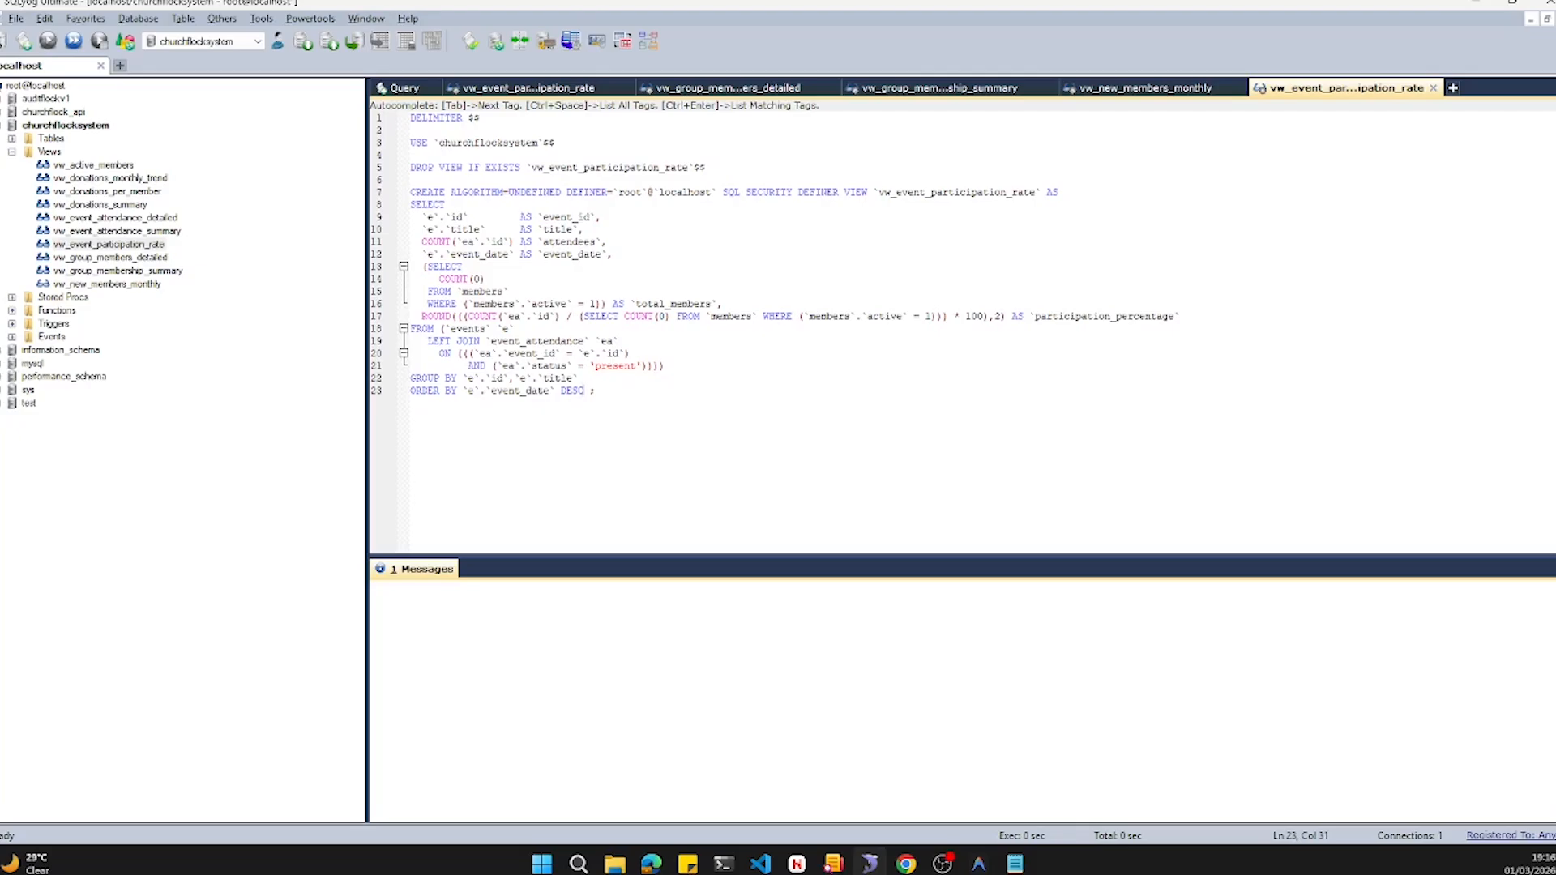
- In the local vw_event_participation_rate definition, delete the DELIMITER, USE and DROP VIEW lines and the ALGORITHM, DEFINER and SQL SECURITY clauses
left_click_drag(705, 167, 410, 117)
key("Delete")
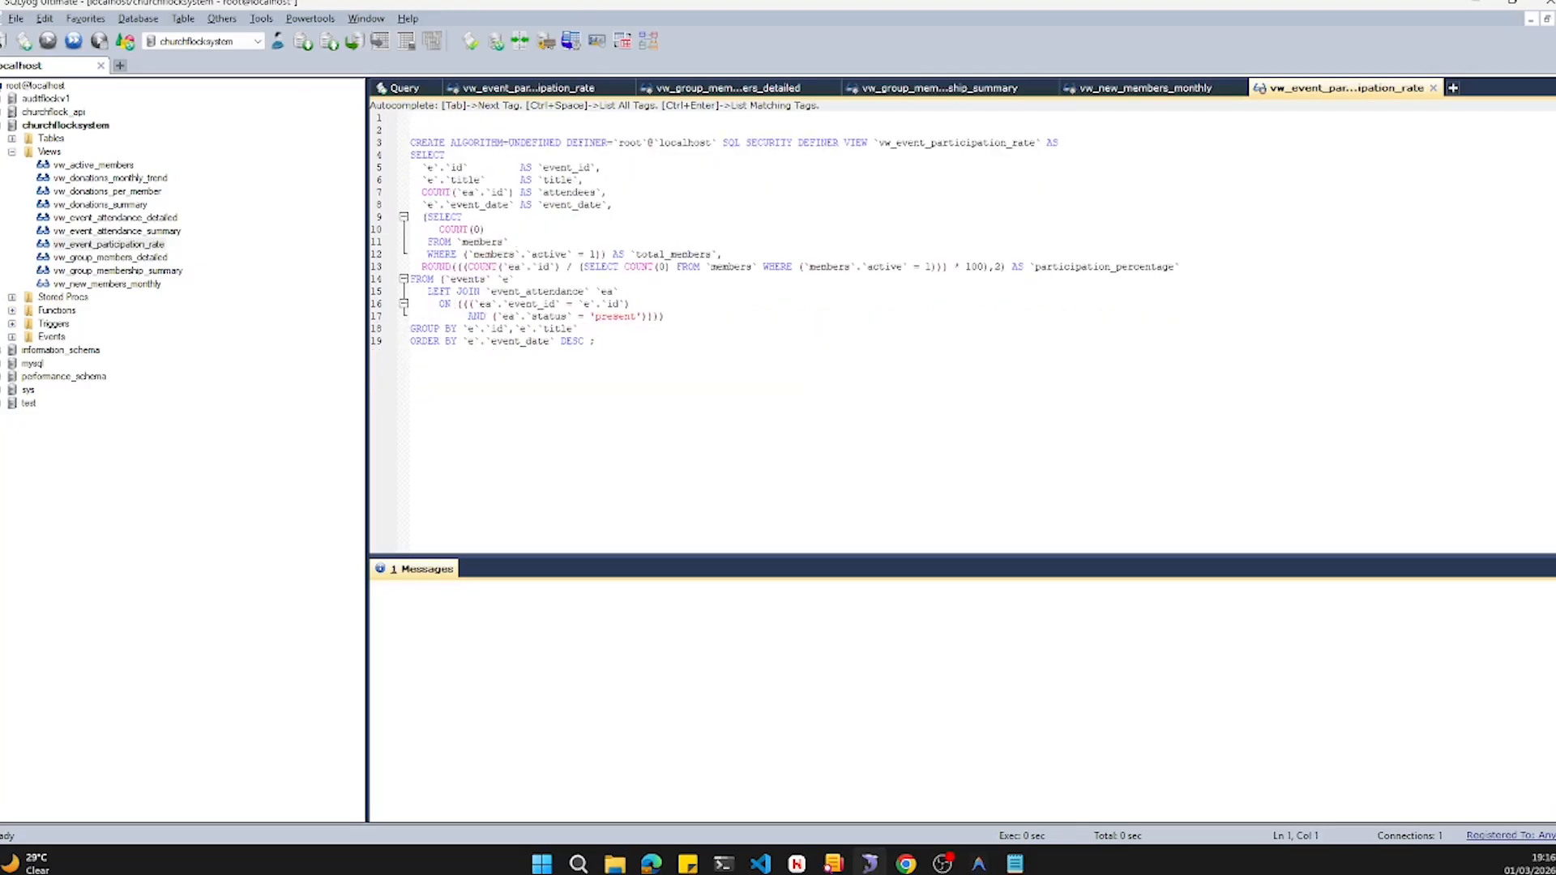
left_click_drag(450, 142, 839, 142)
key("Delete")
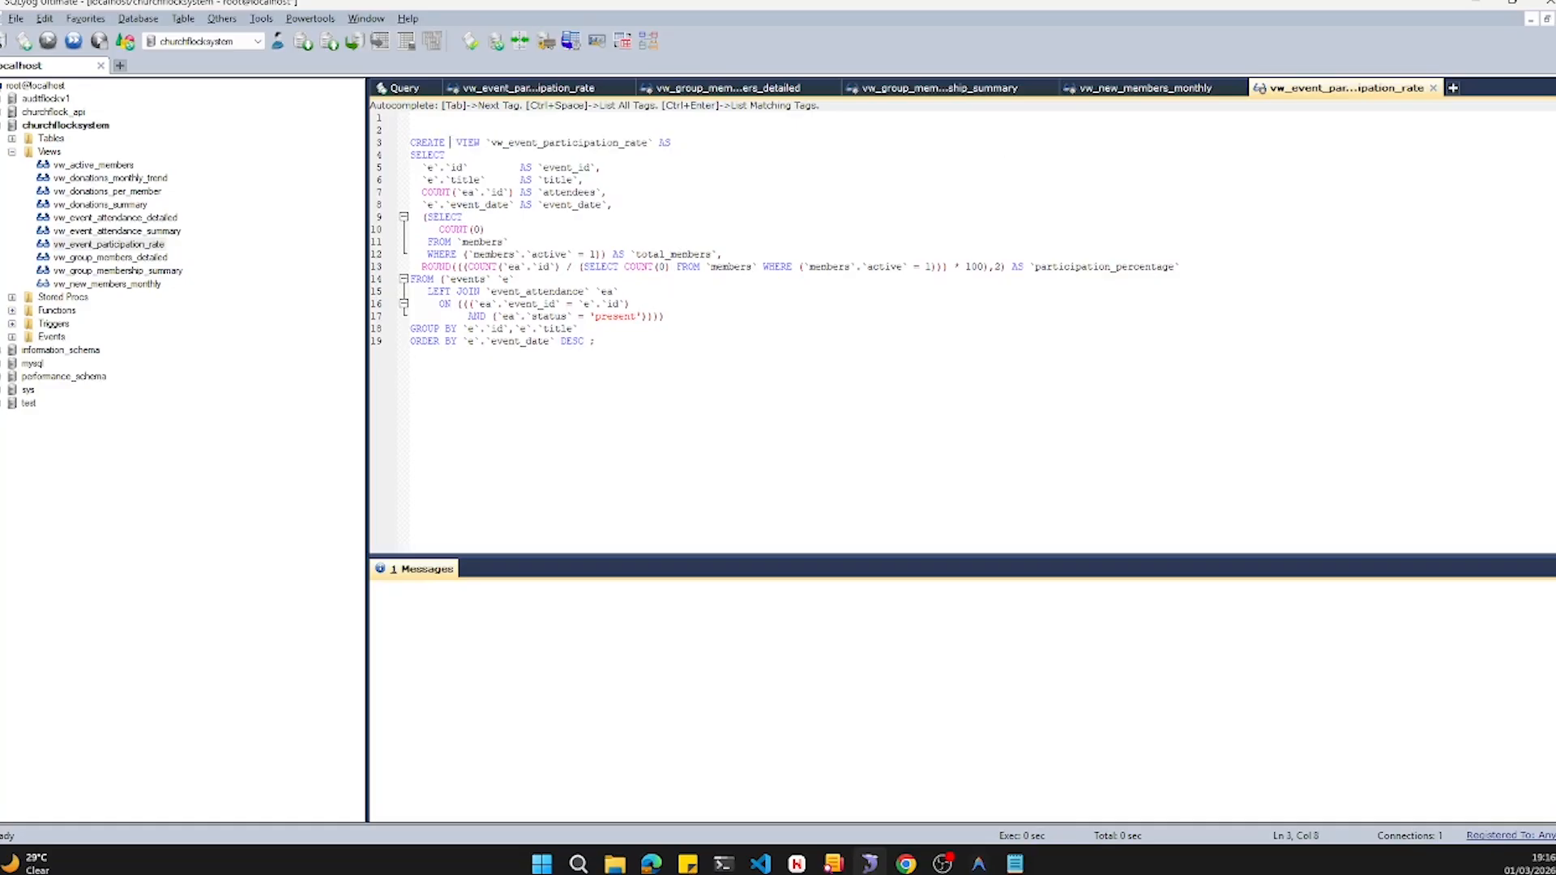
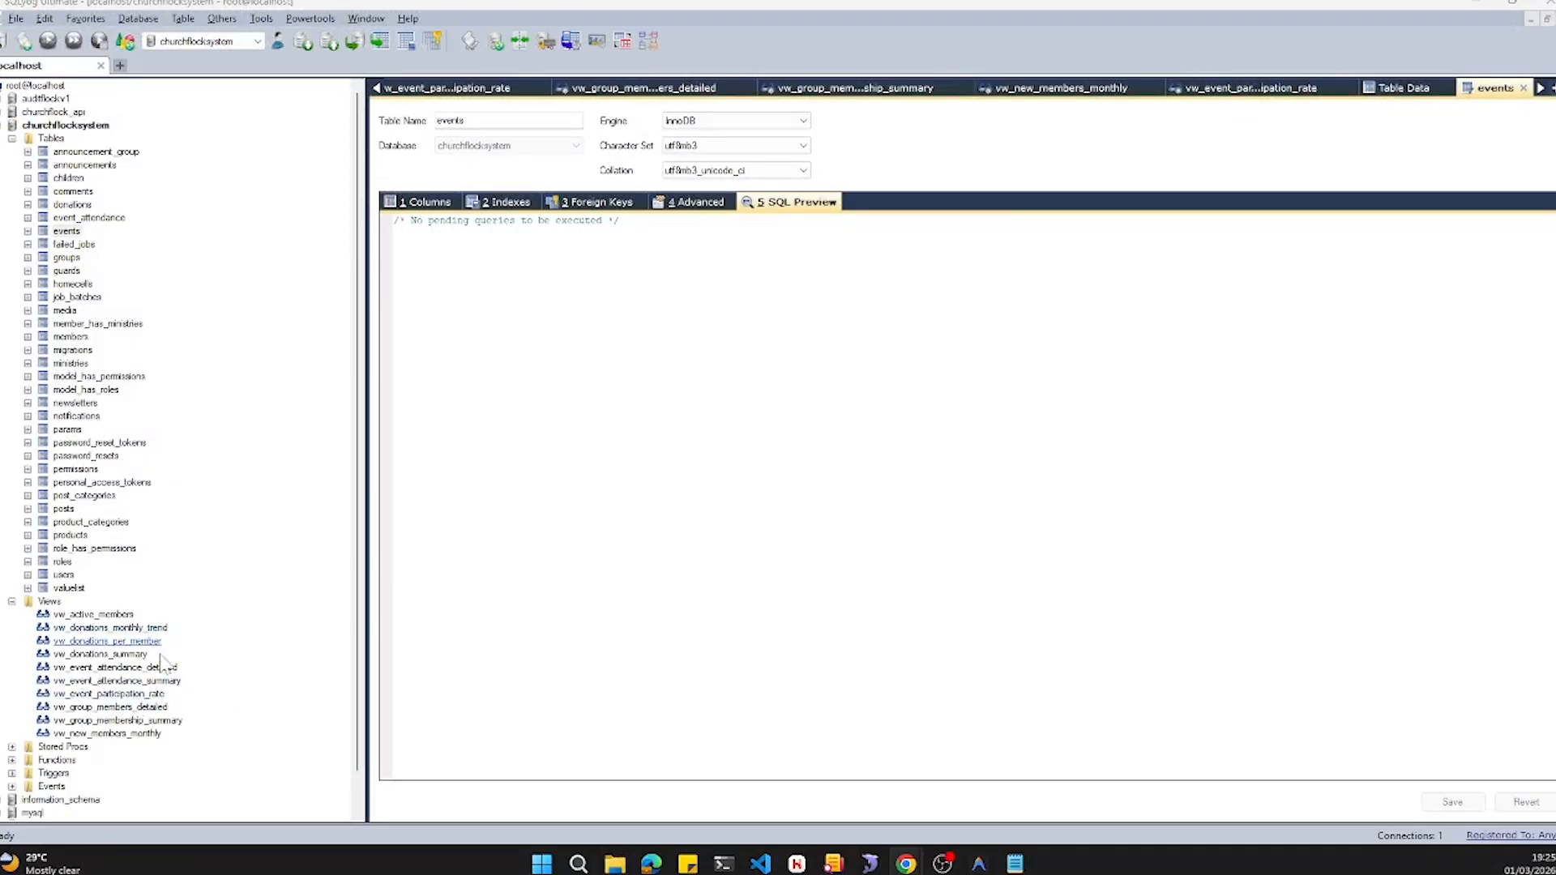
- Drop the local vw_event_participation_rate view from the churchflocksystem database
left_click(138, 697)
right_click(138, 697)
left_click(278, 720)
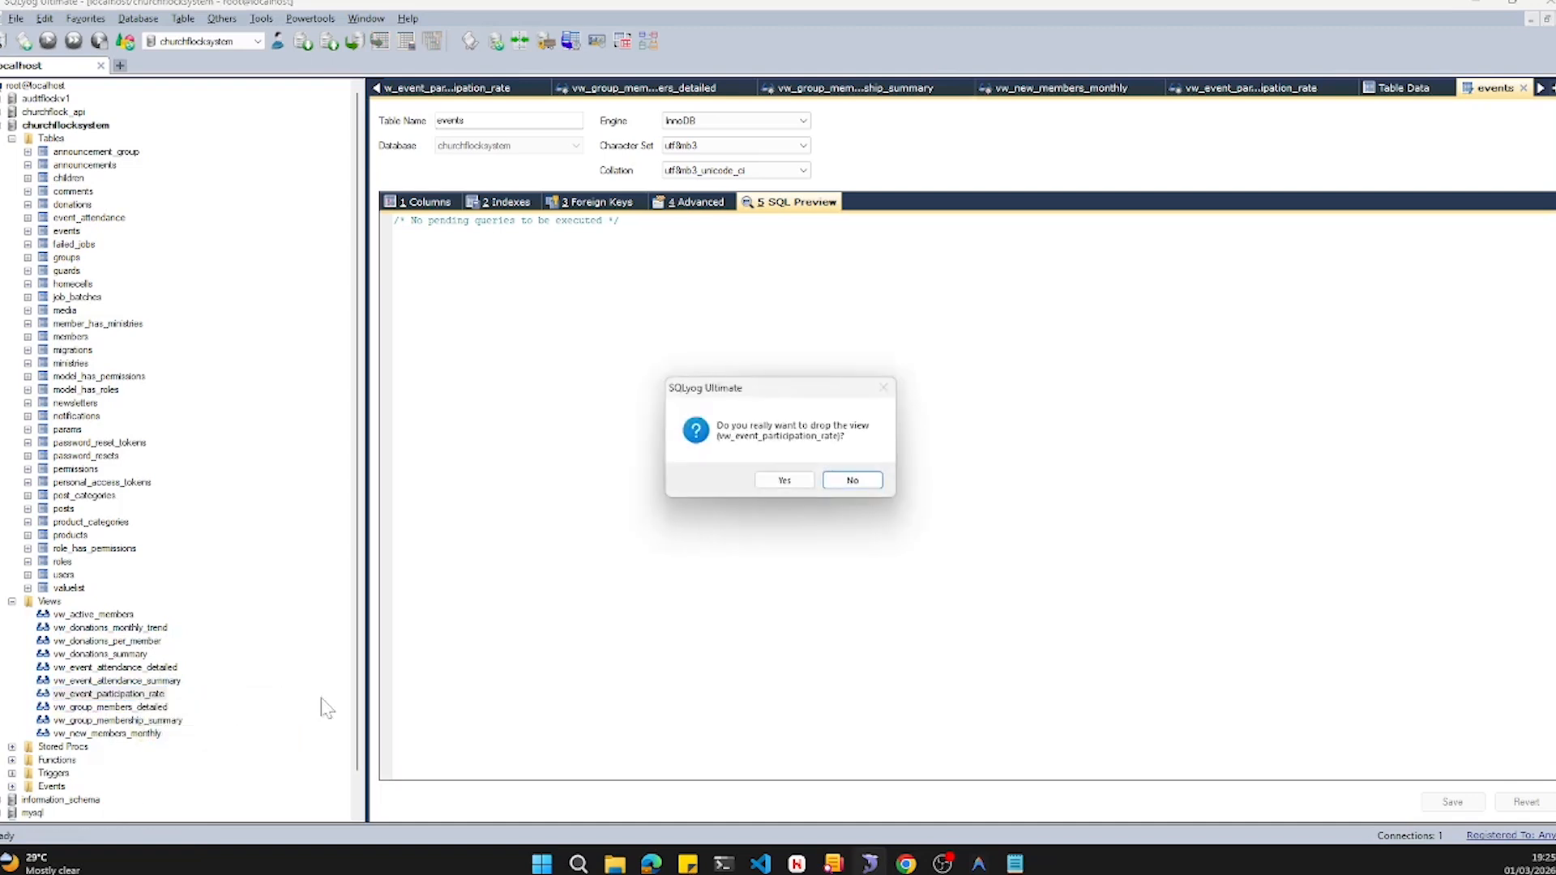
left_click(775, 480)
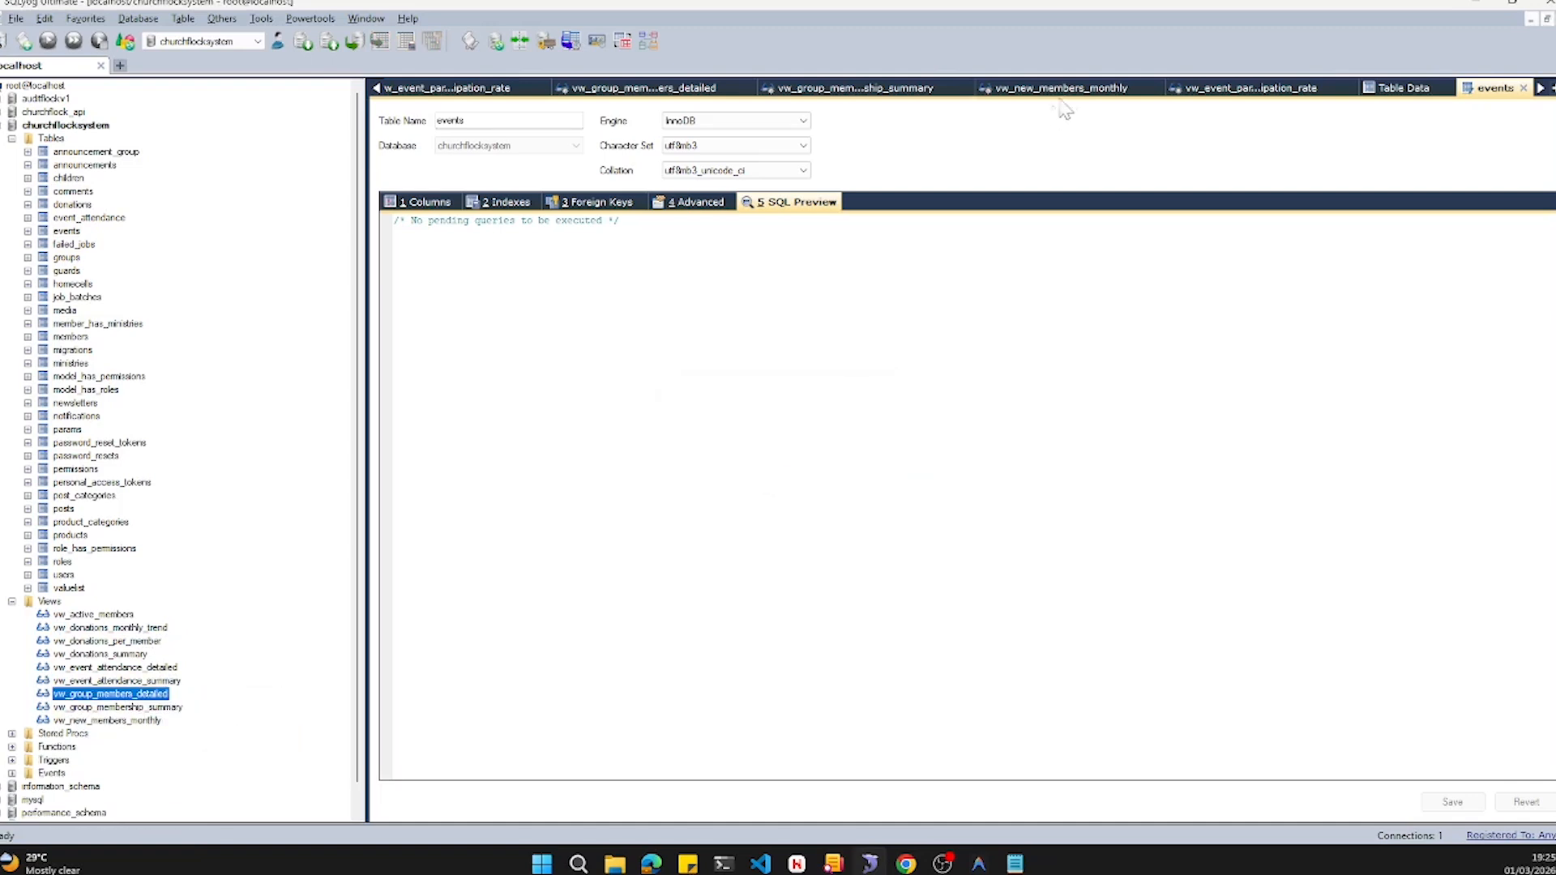
- Close the open view-definition tabs, discarding their unsaved changes
left_click(1155, 88)
left_click(814, 537)
left_click(1242, 89)
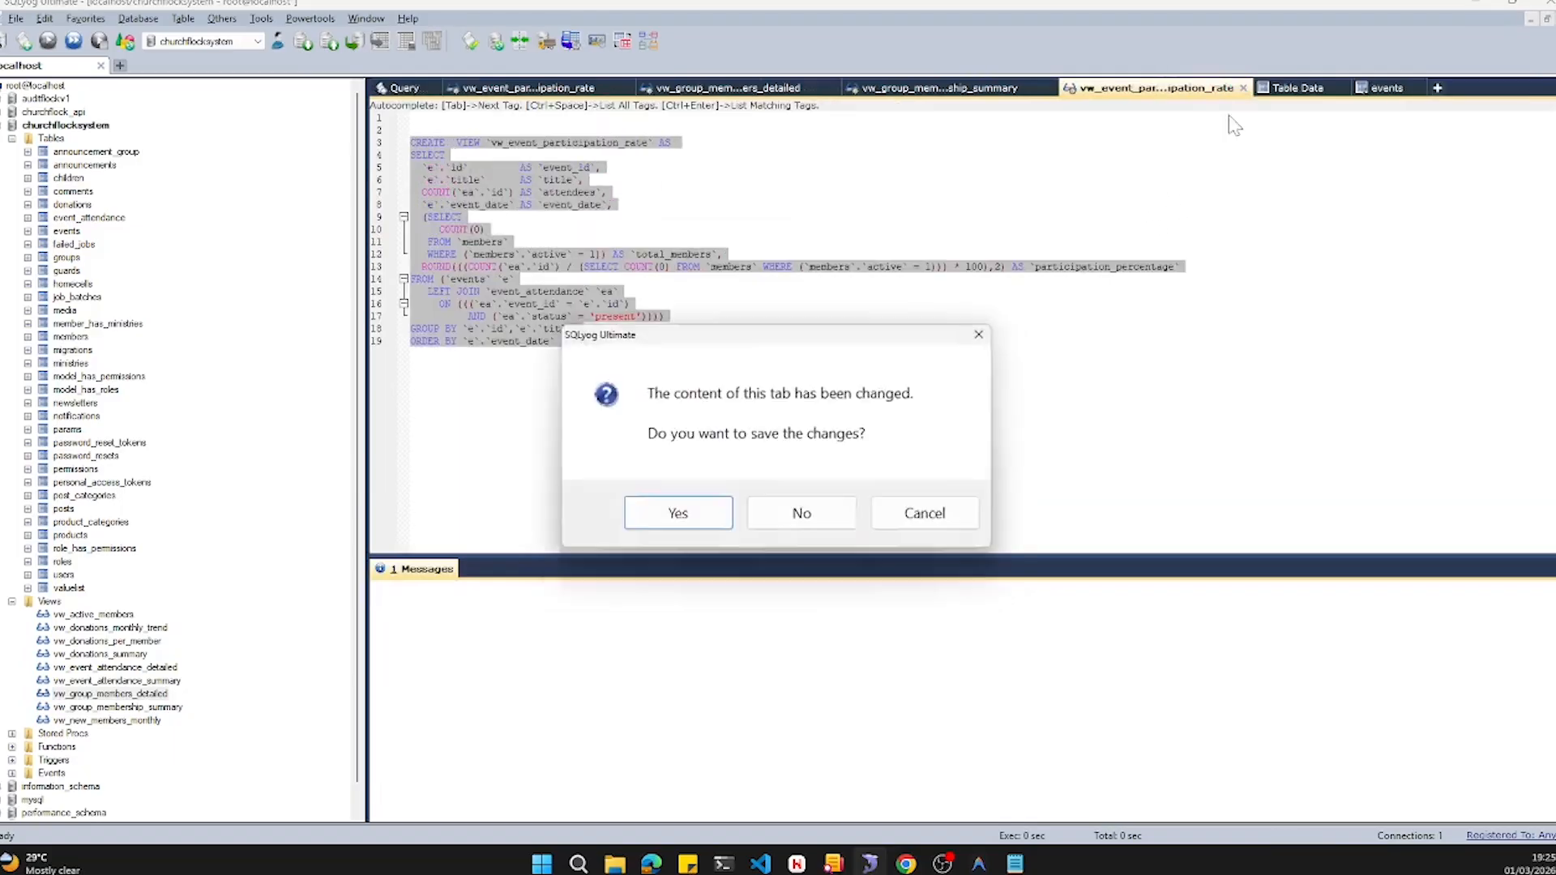
left_click(803, 517)
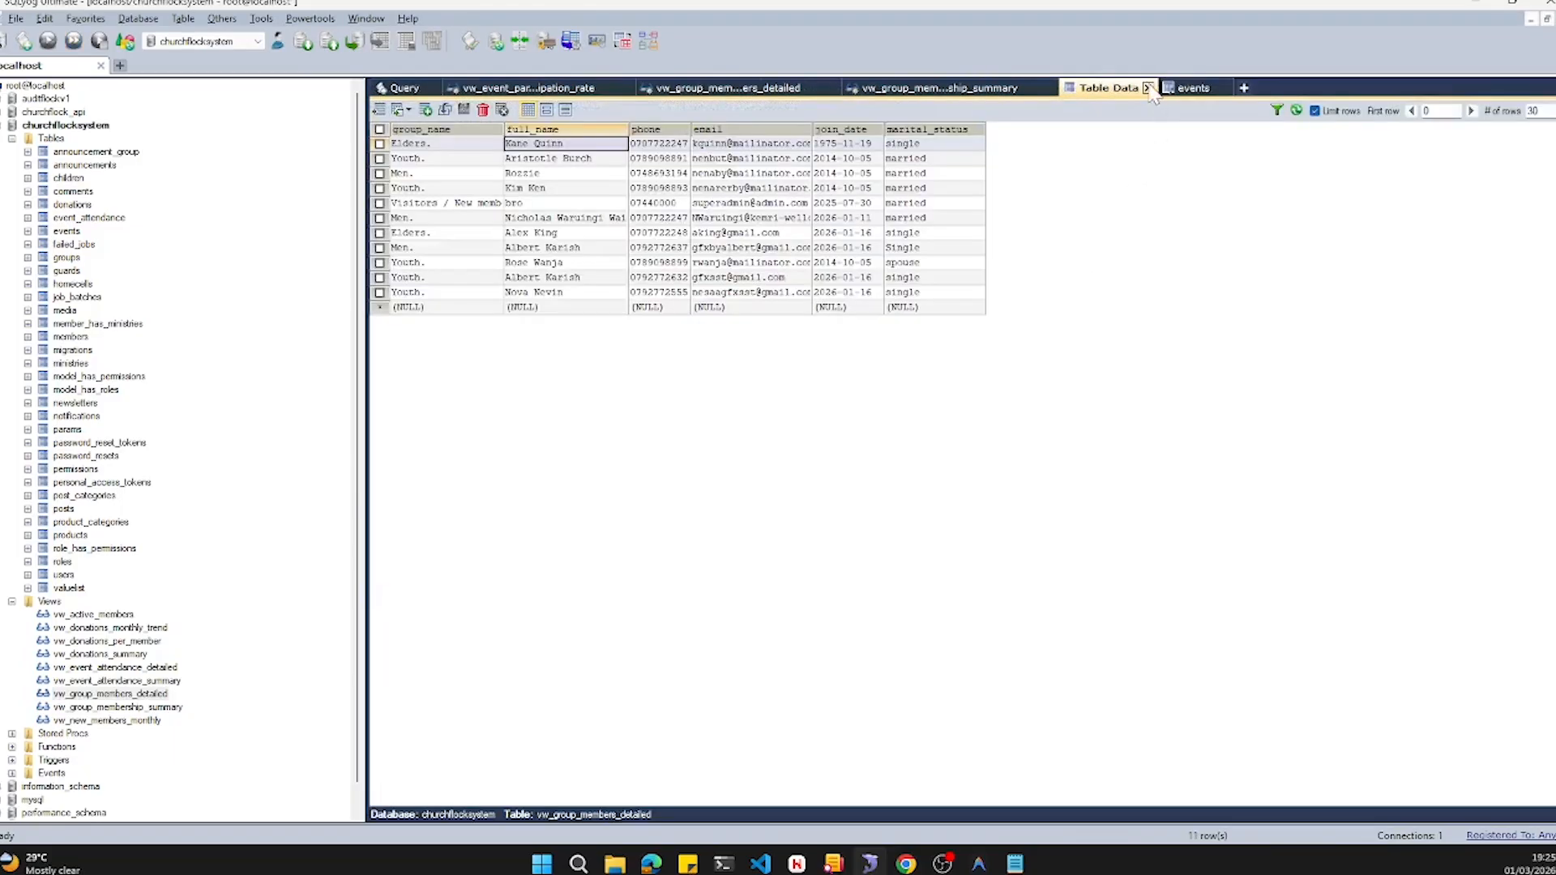
left_click(1221, 89)
left_click(1147, 88)
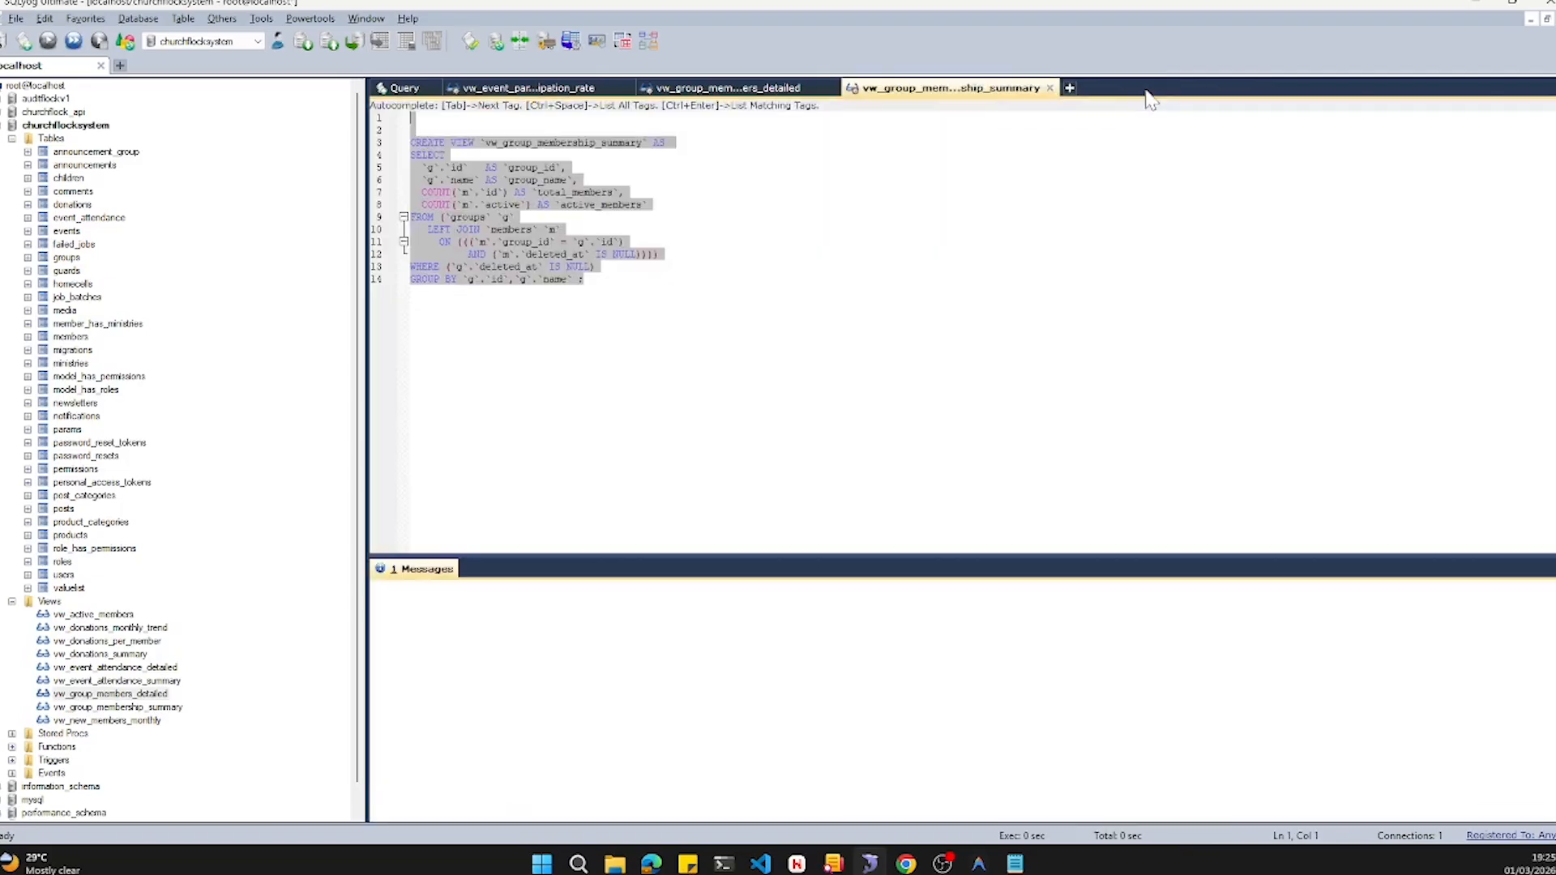
left_click(1050, 88)
left_click(805, 519)
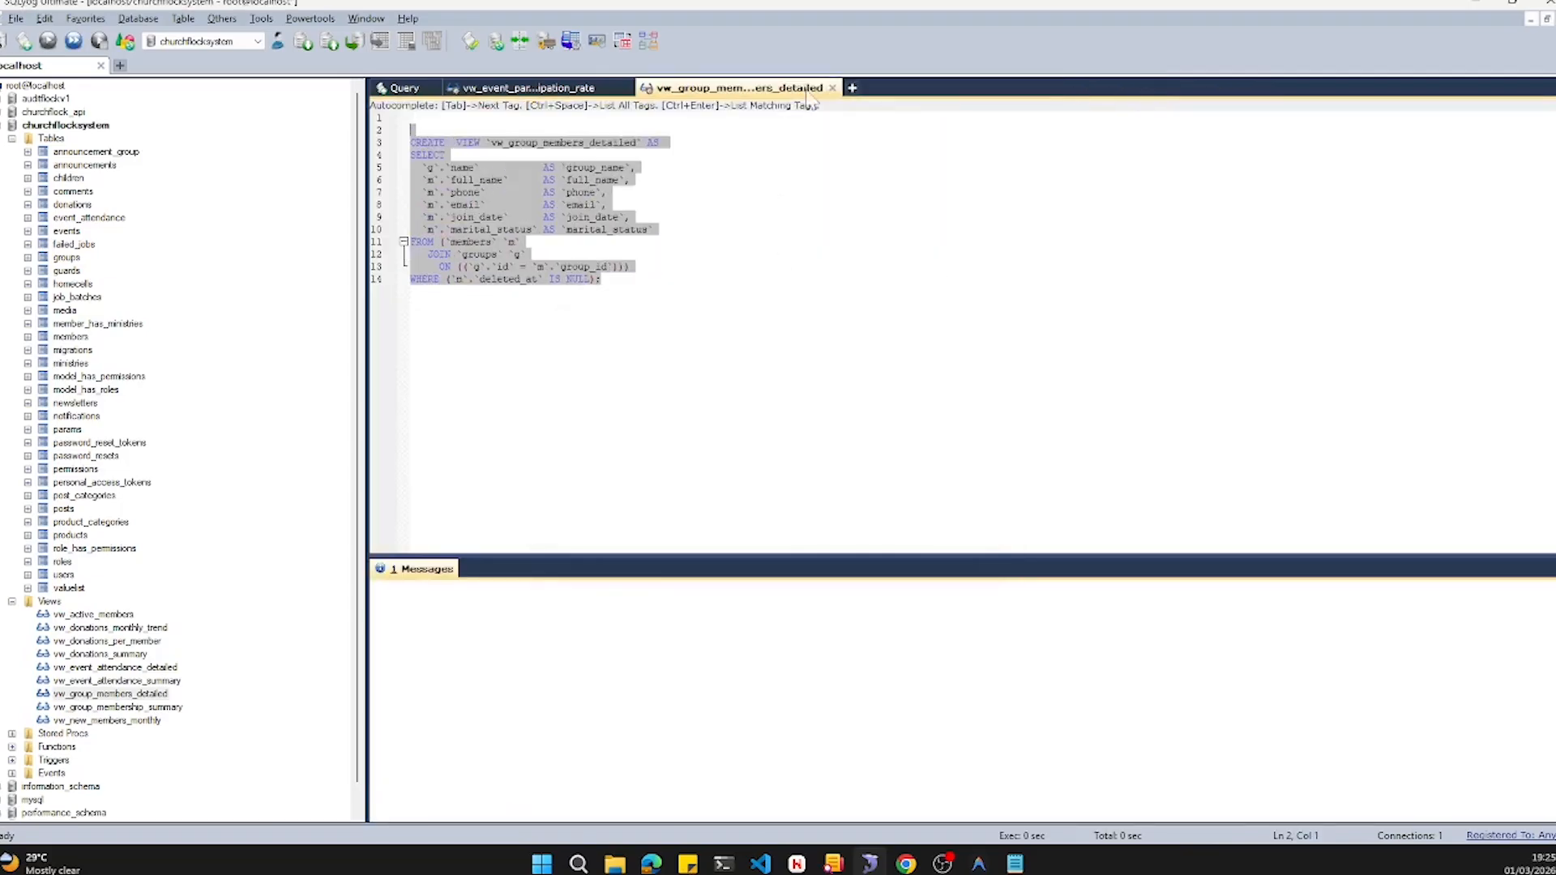
left_click(833, 88)
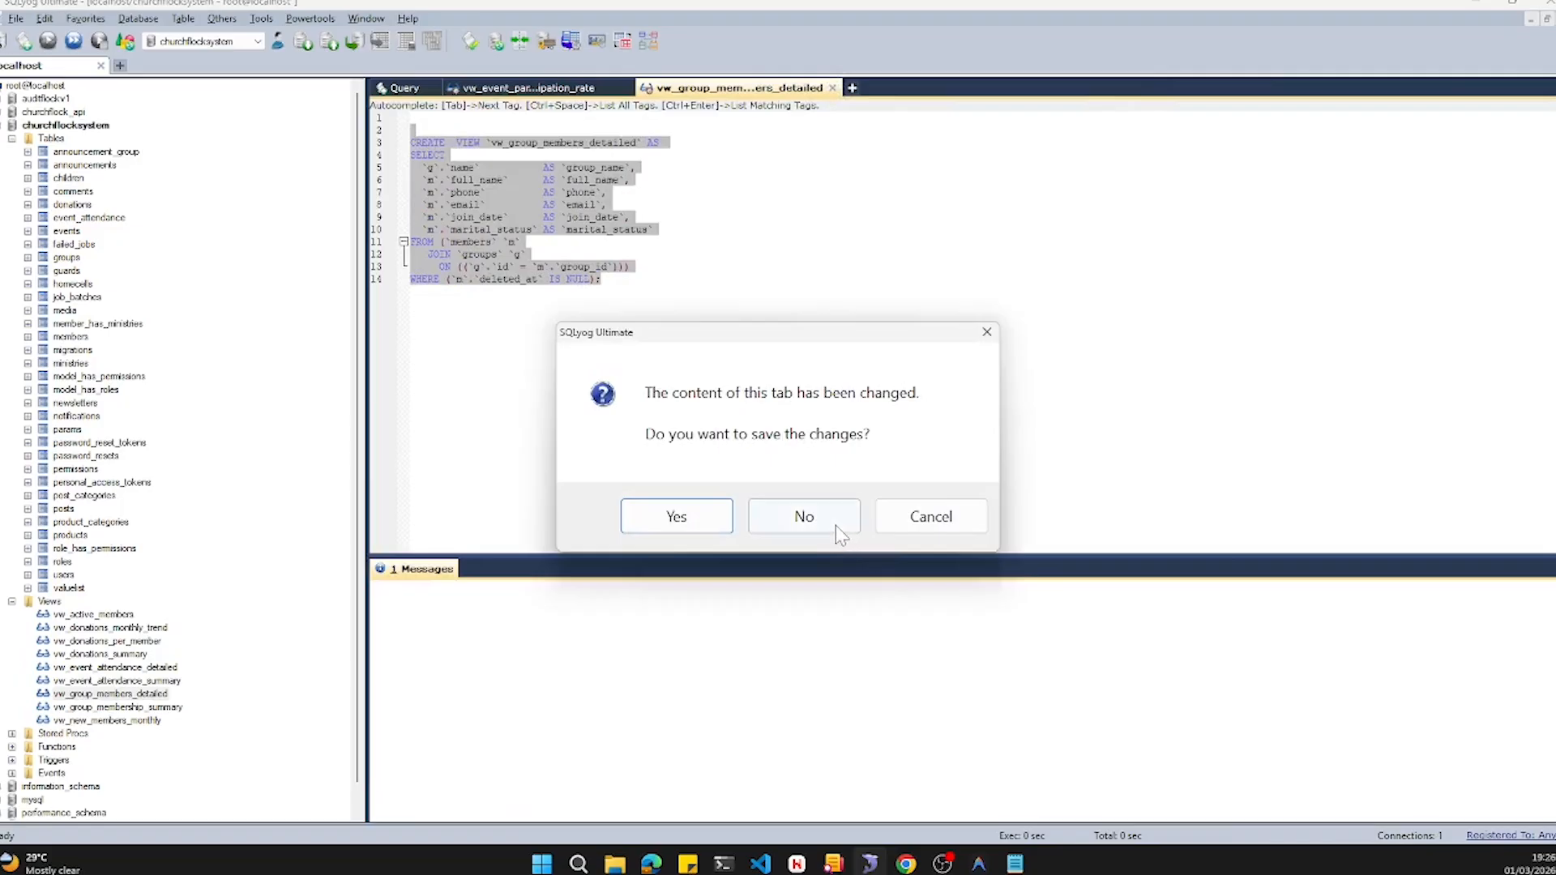
left_click(802, 517)
left_click(626, 89)
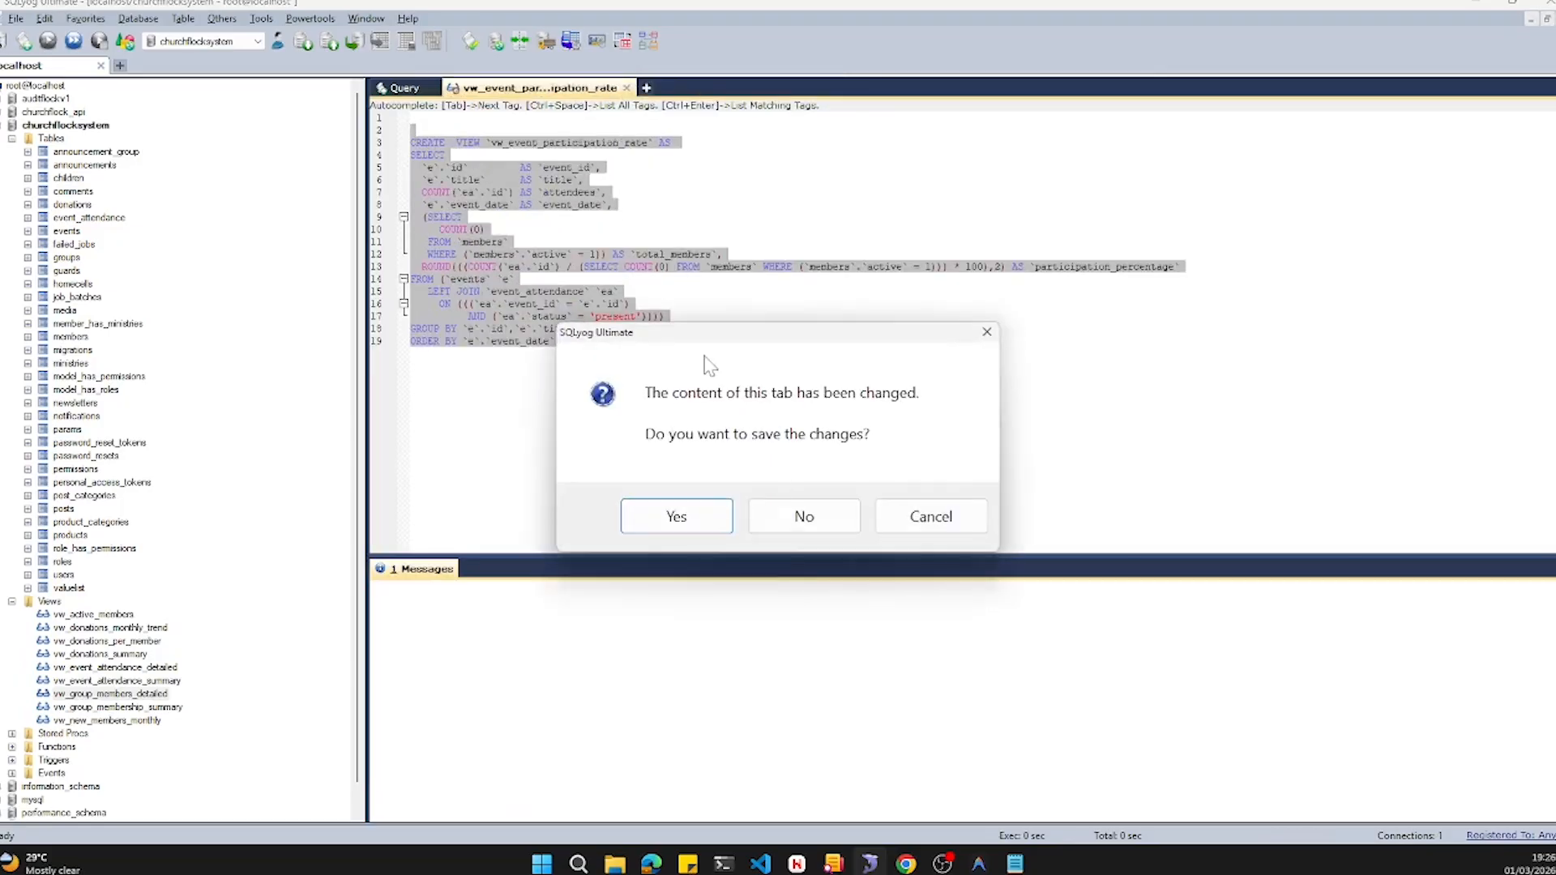
left_click(803, 517)
- Replace the query tab's contents with the copied CREATE OR REPLACE VIEW vw_event_participation_rate definition and run it
left_click_drag(685, 119, 403, 119)
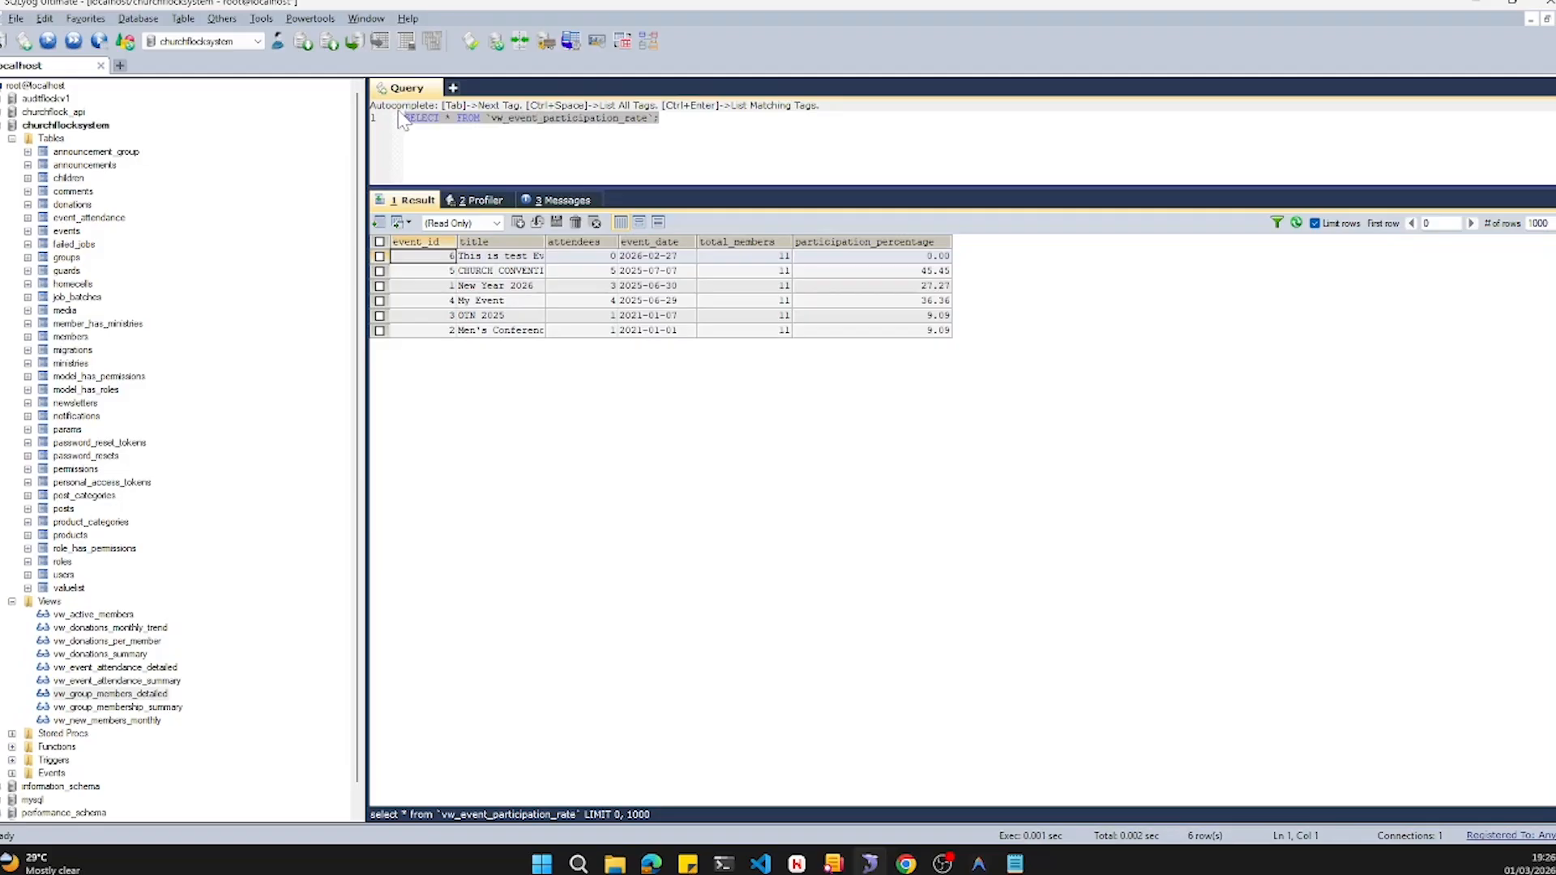
key("ctrl+v")
key("F9")
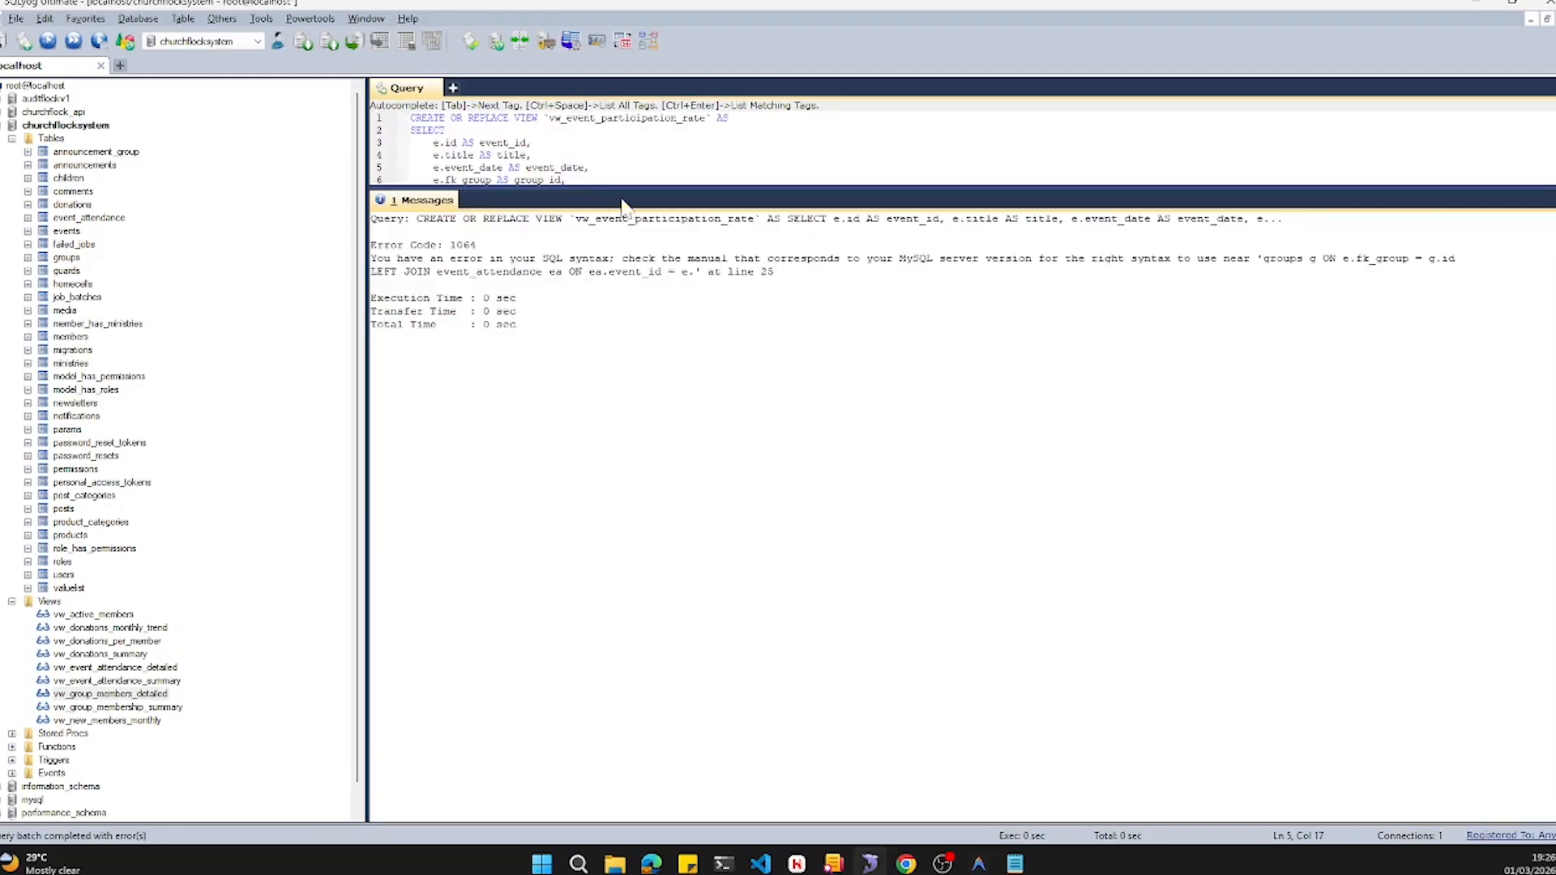
- Remove OR REPLACE from the view statement and execute the query
left_click_drag(689, 188, 718, 512)
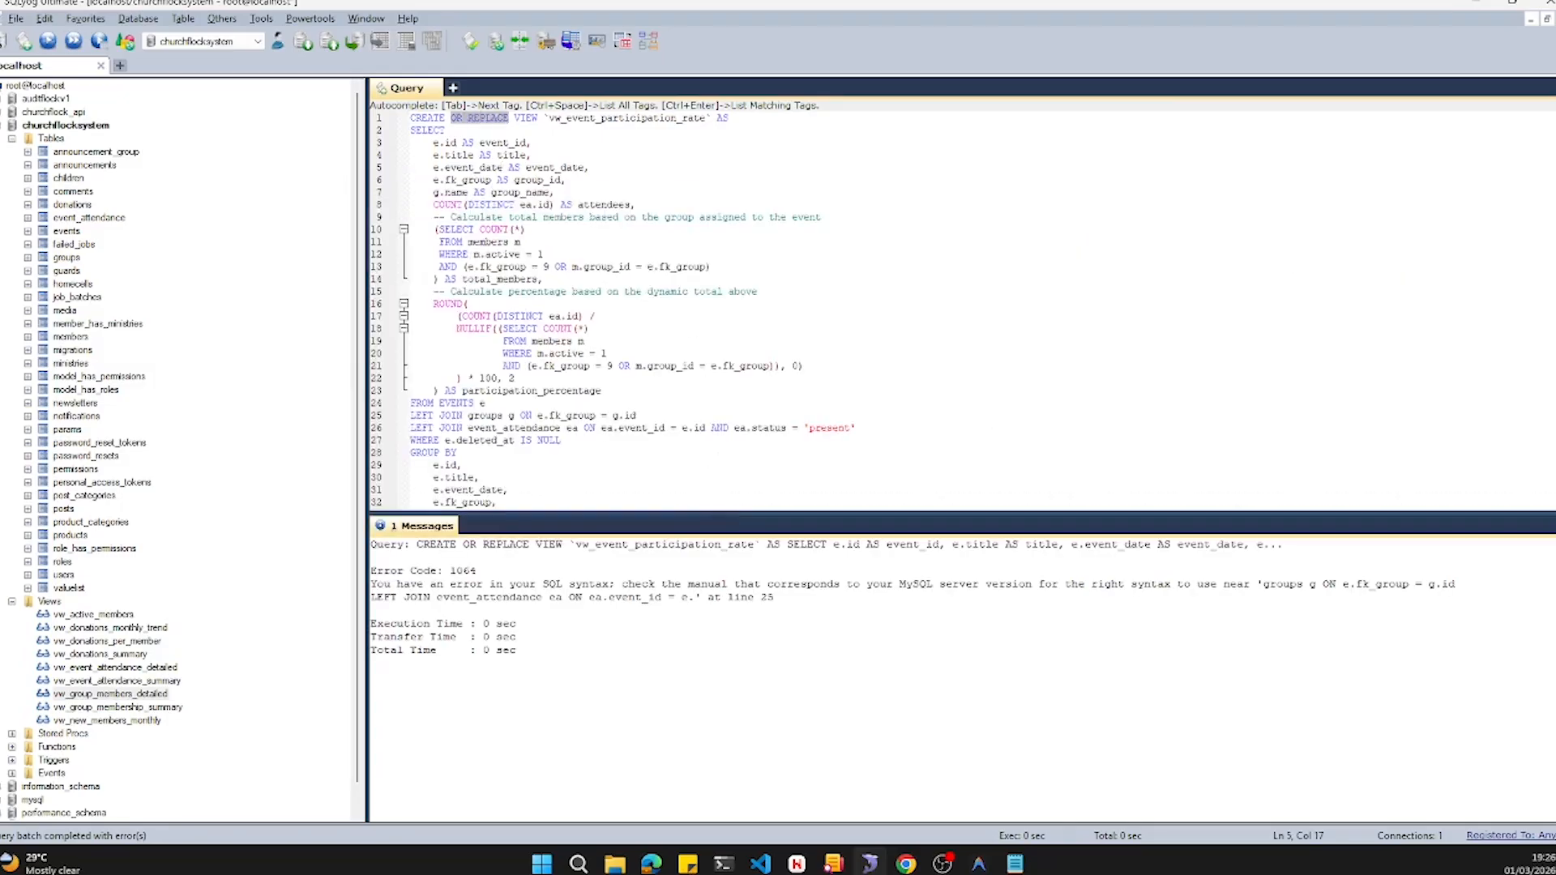
key("Delete")
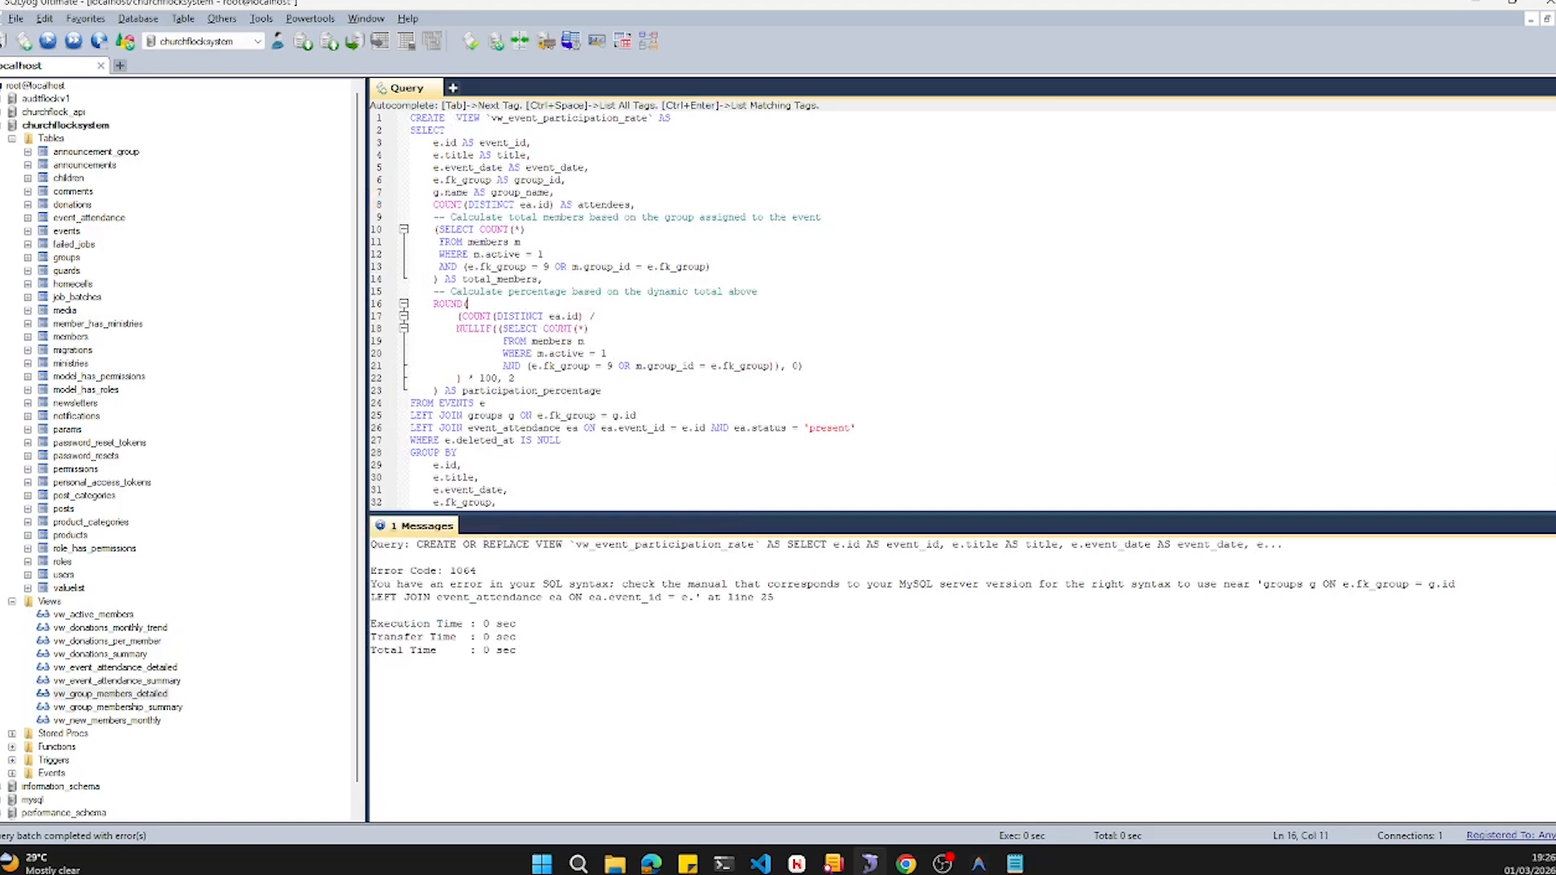
left_click(47, 42)
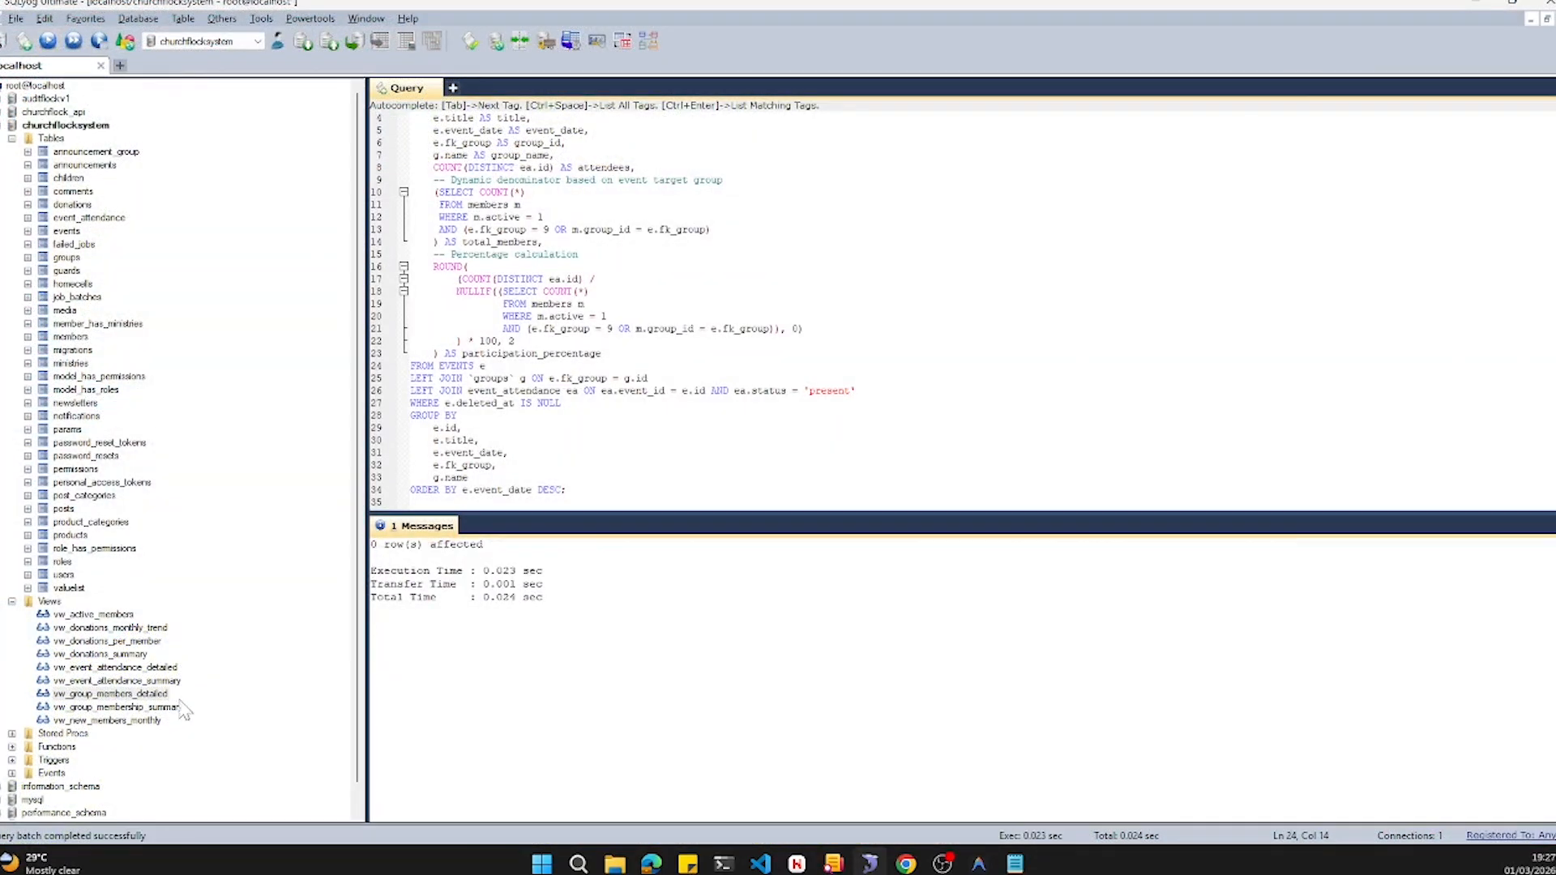
- Refresh the object browser and view the data of the recreated vw_event_participation_rate view
left_click(124, 41)
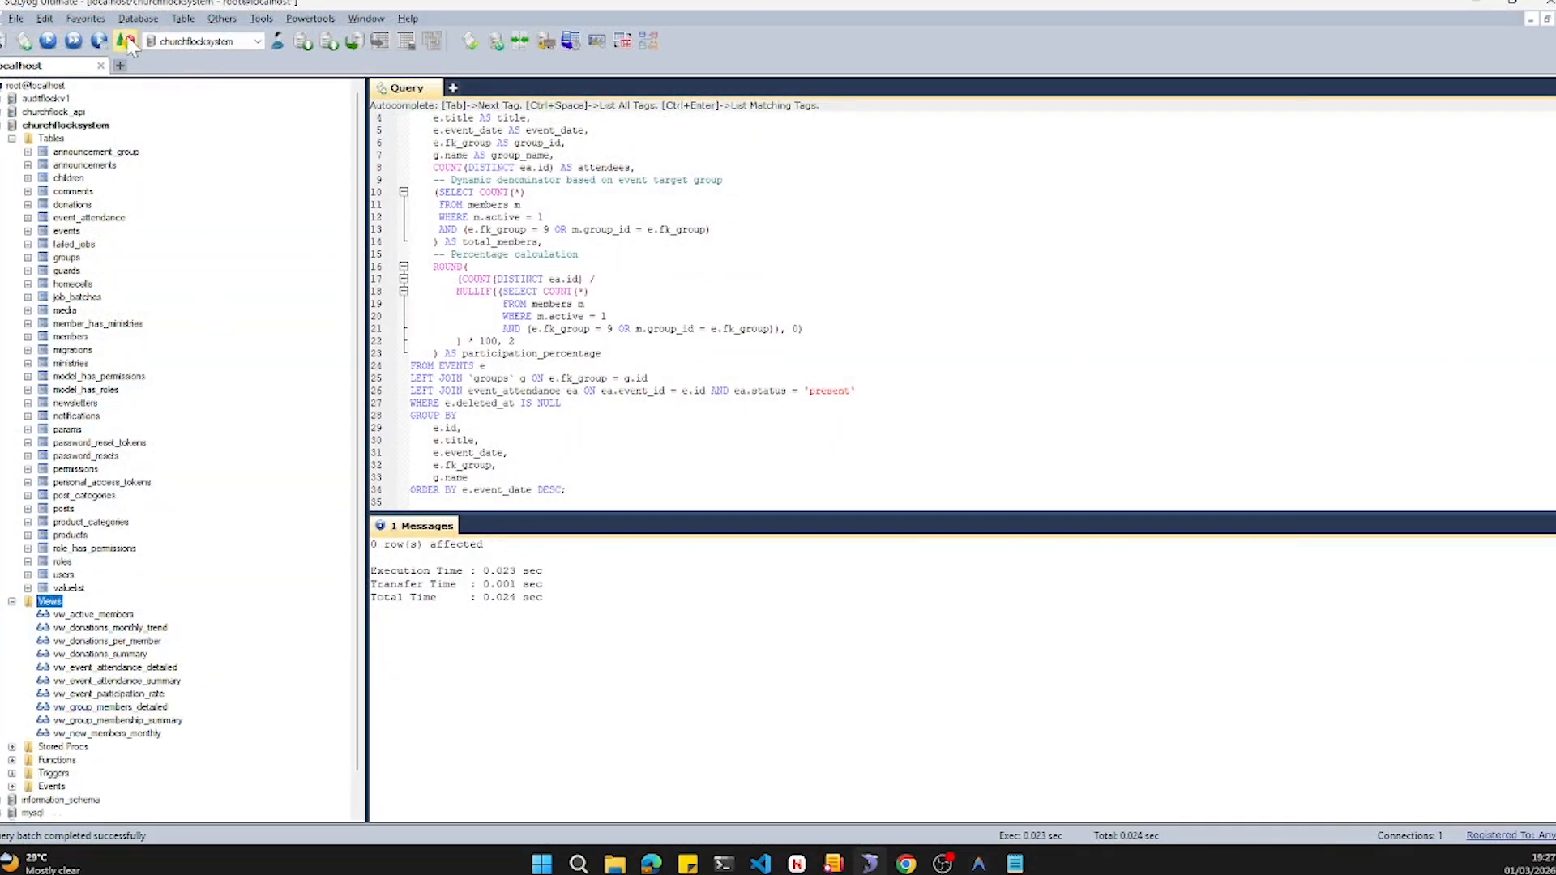
left_click(113, 695)
right_click(123, 693)
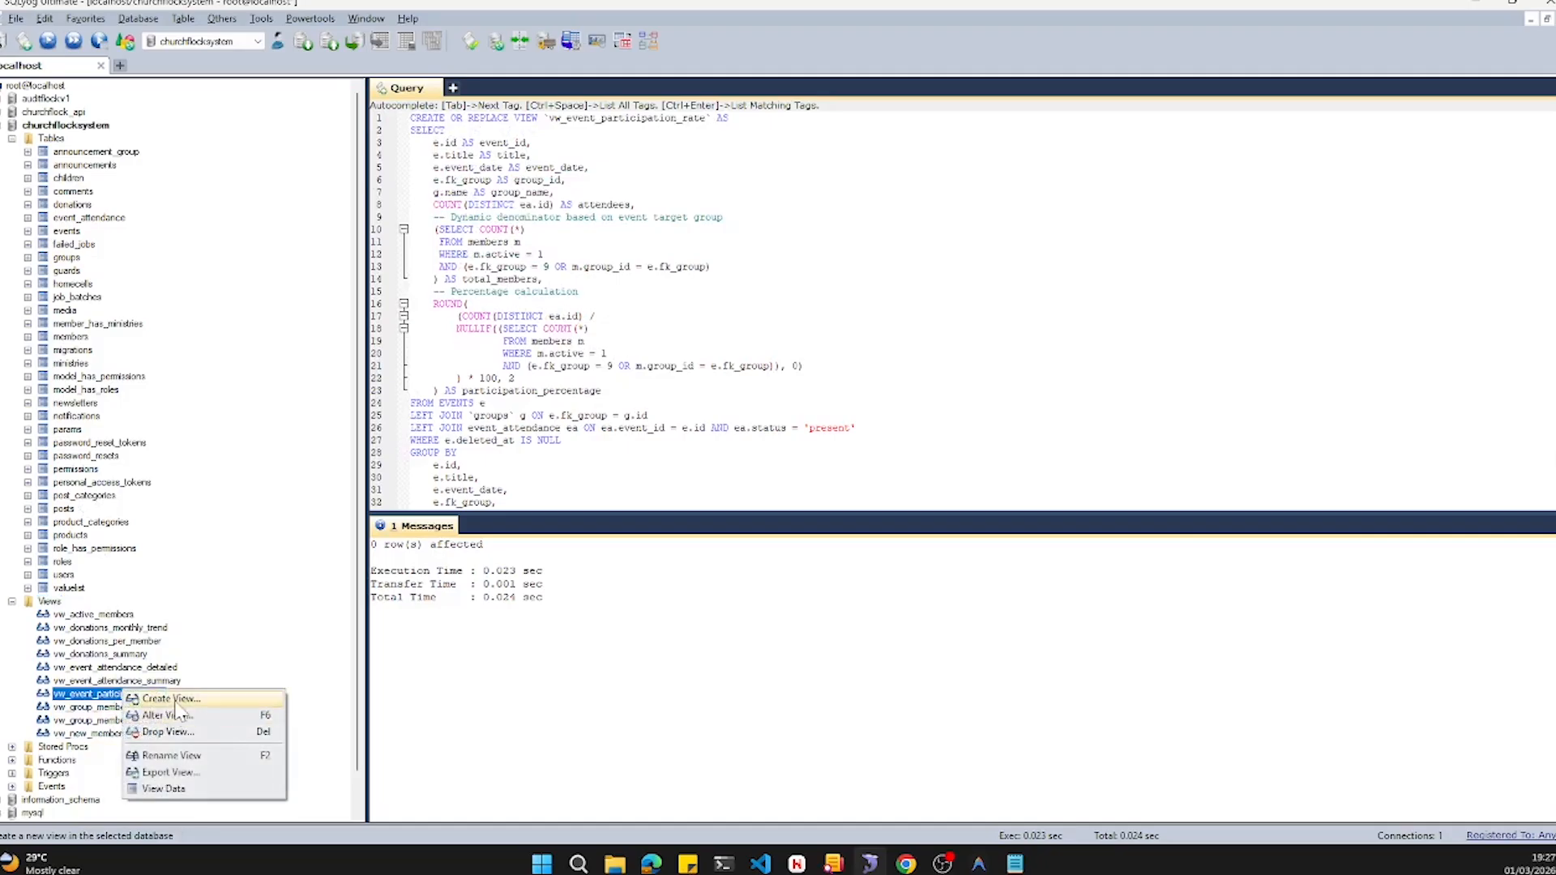
left_click(166, 789)
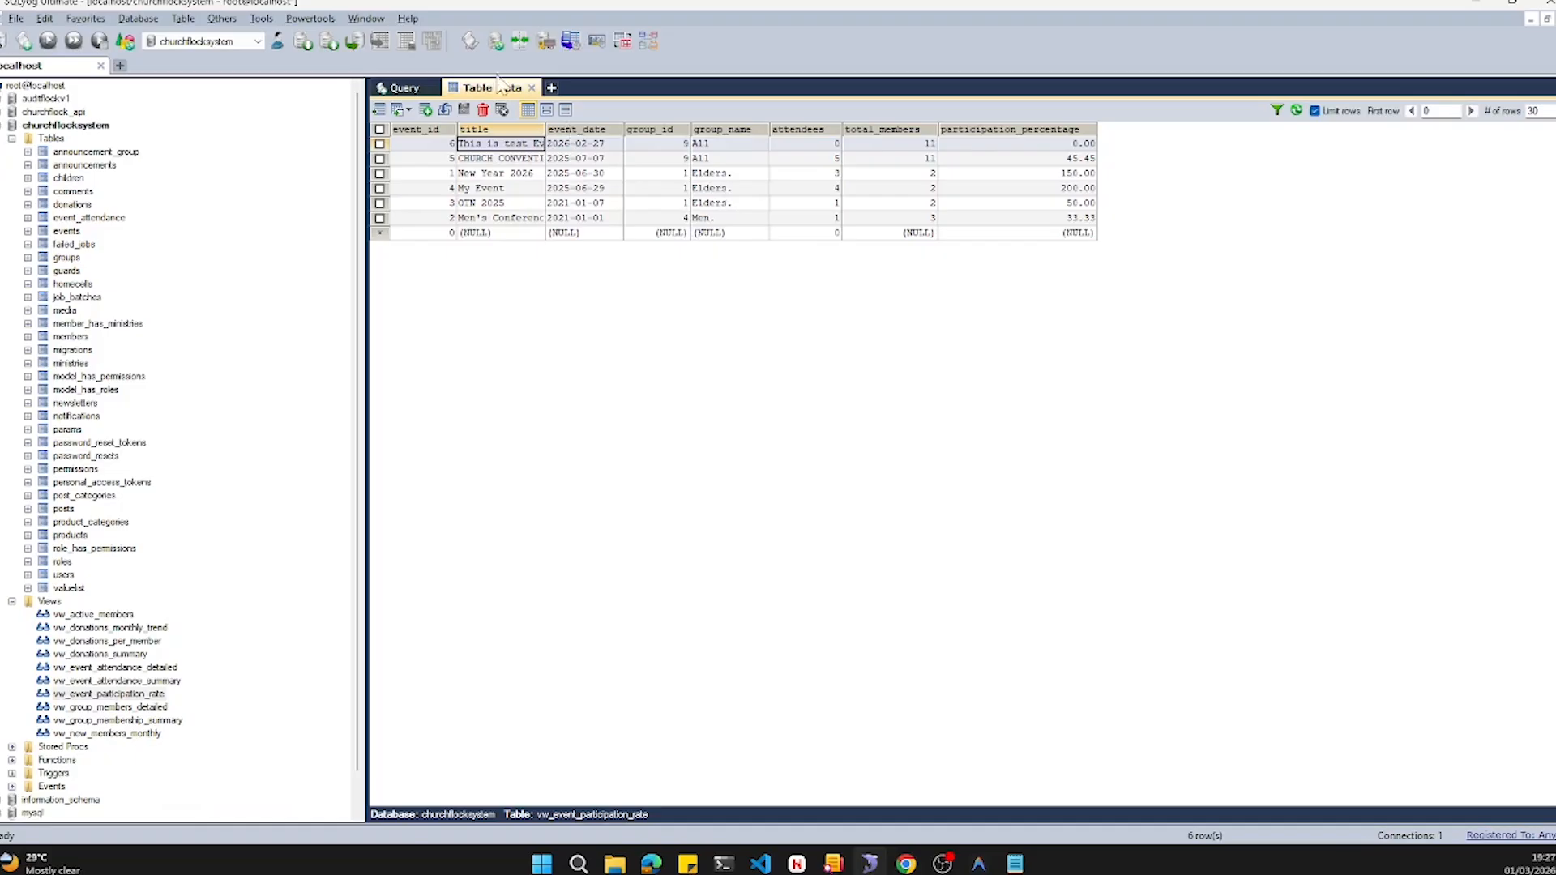
left_click(421, 88)
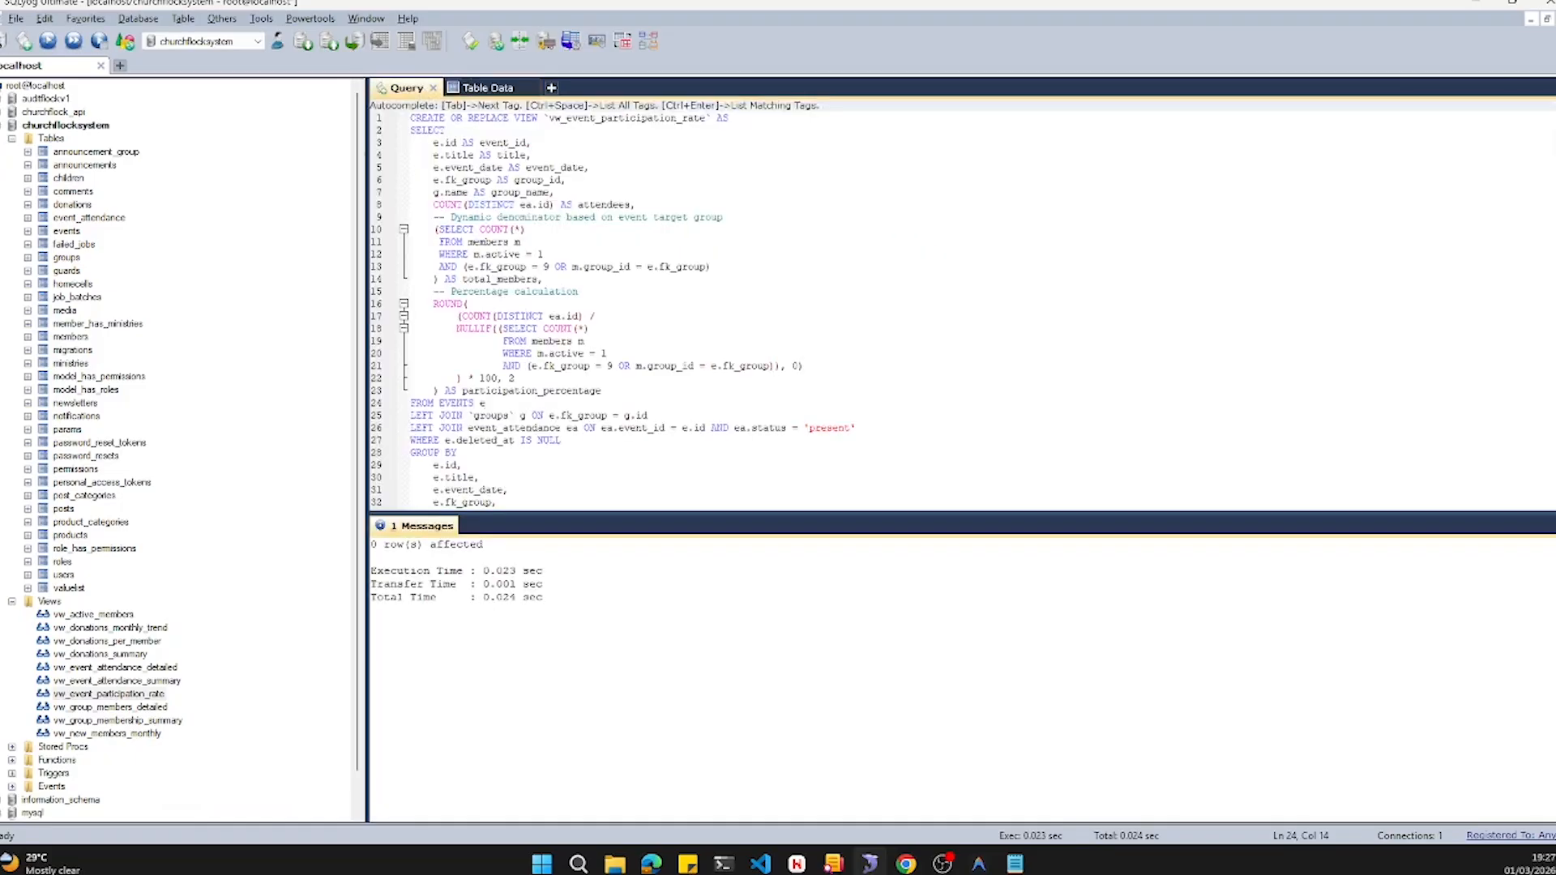
- Switch to phpMyAdmin for the live database and open its list of views
scroll(613, 311, "down", 1)
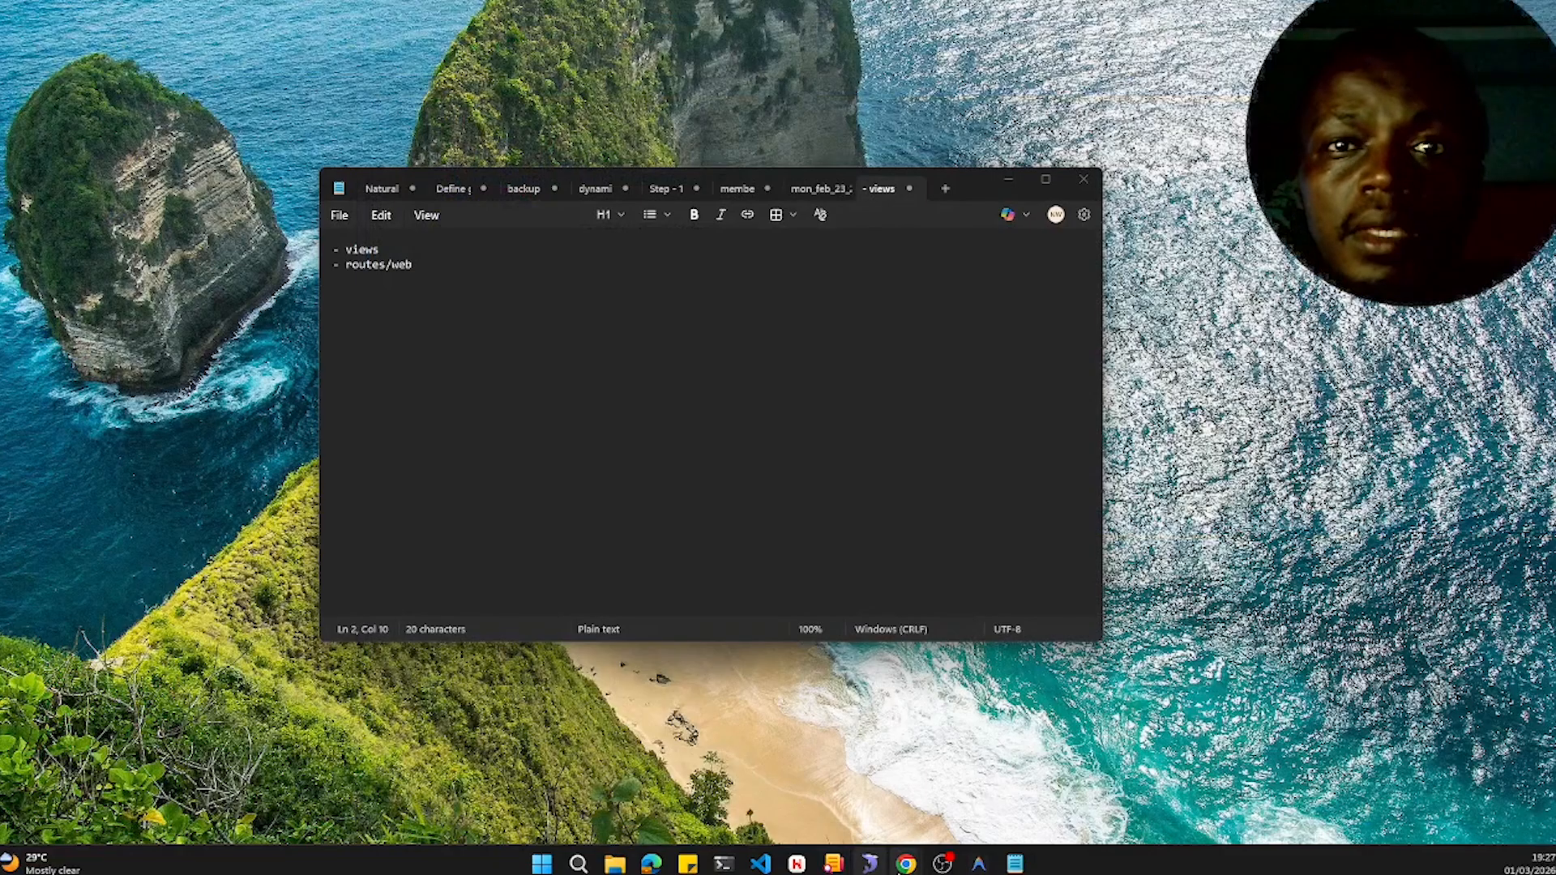
mouse_move(906, 863)
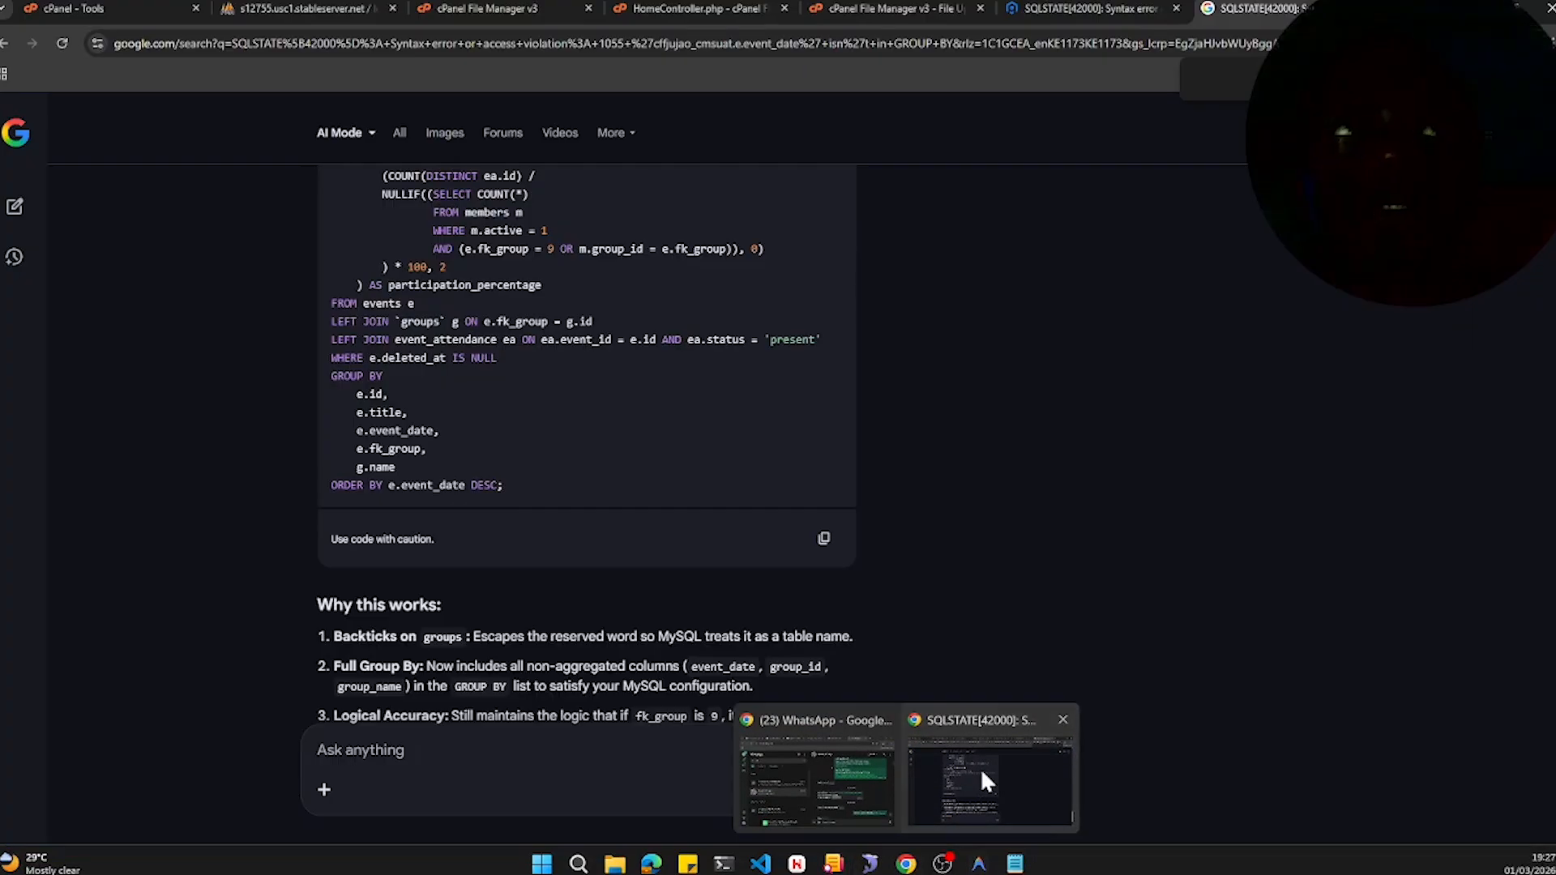
left_click(980, 767)
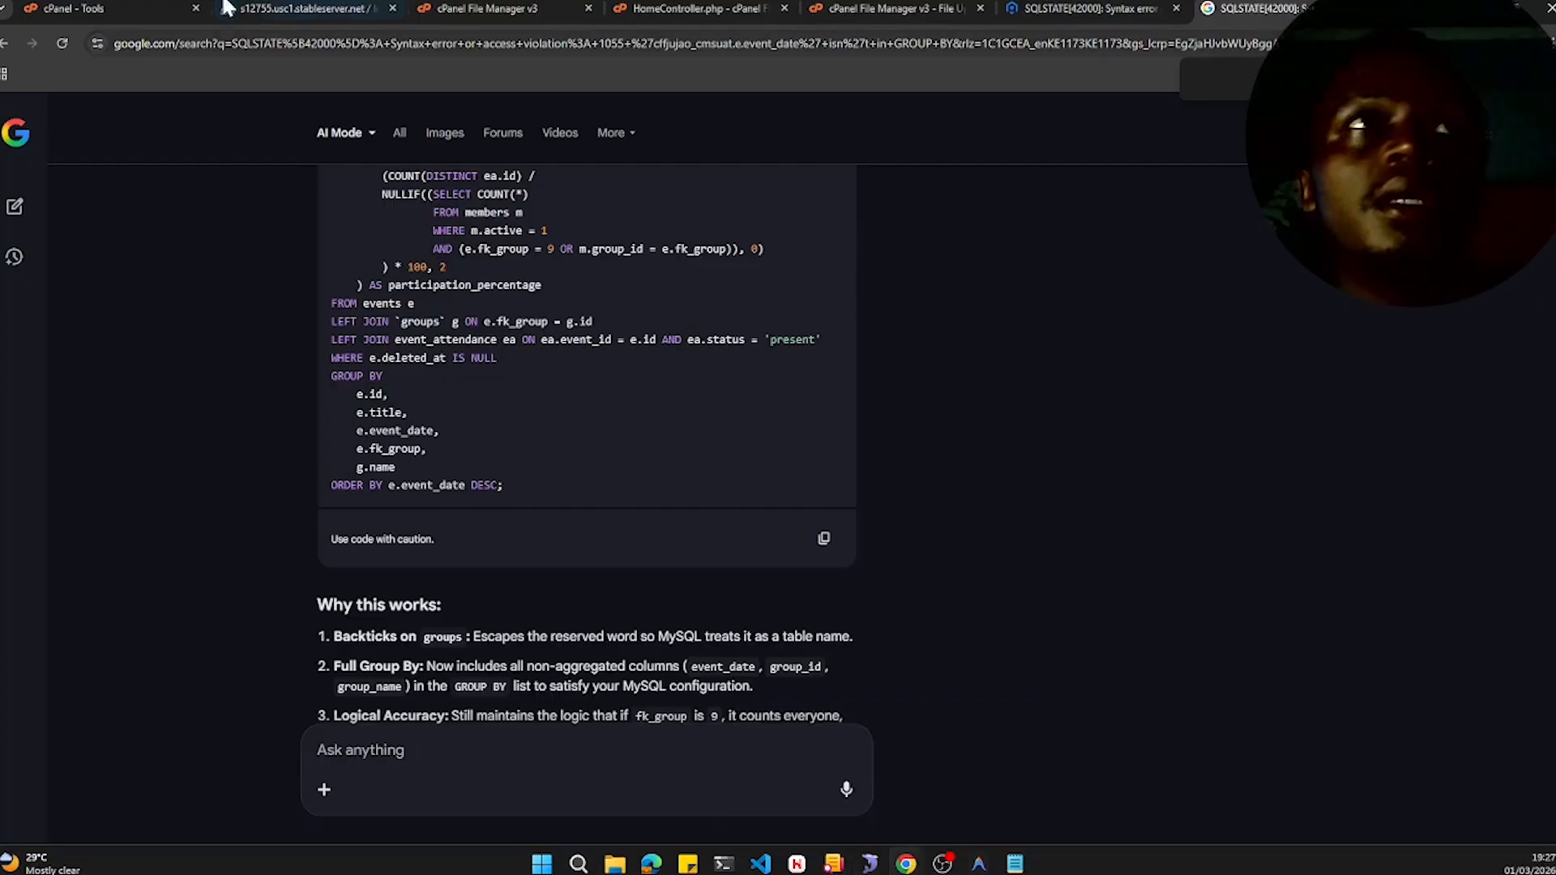
left_click(304, 9)
scroll(84, 531, "down", 2)
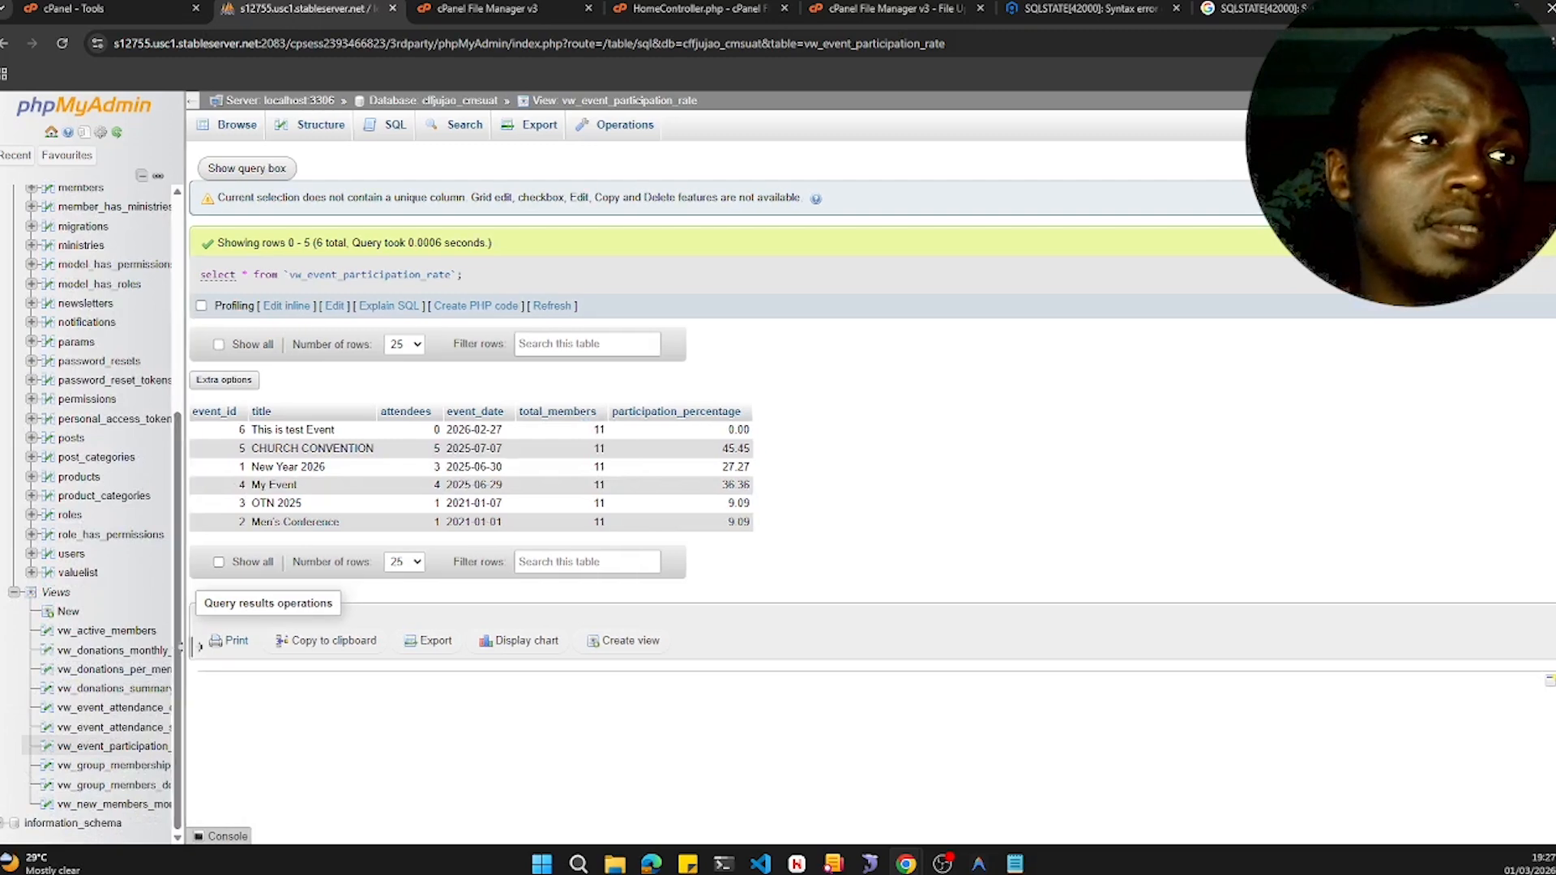
left_click_drag(186, 646, 468, 646)
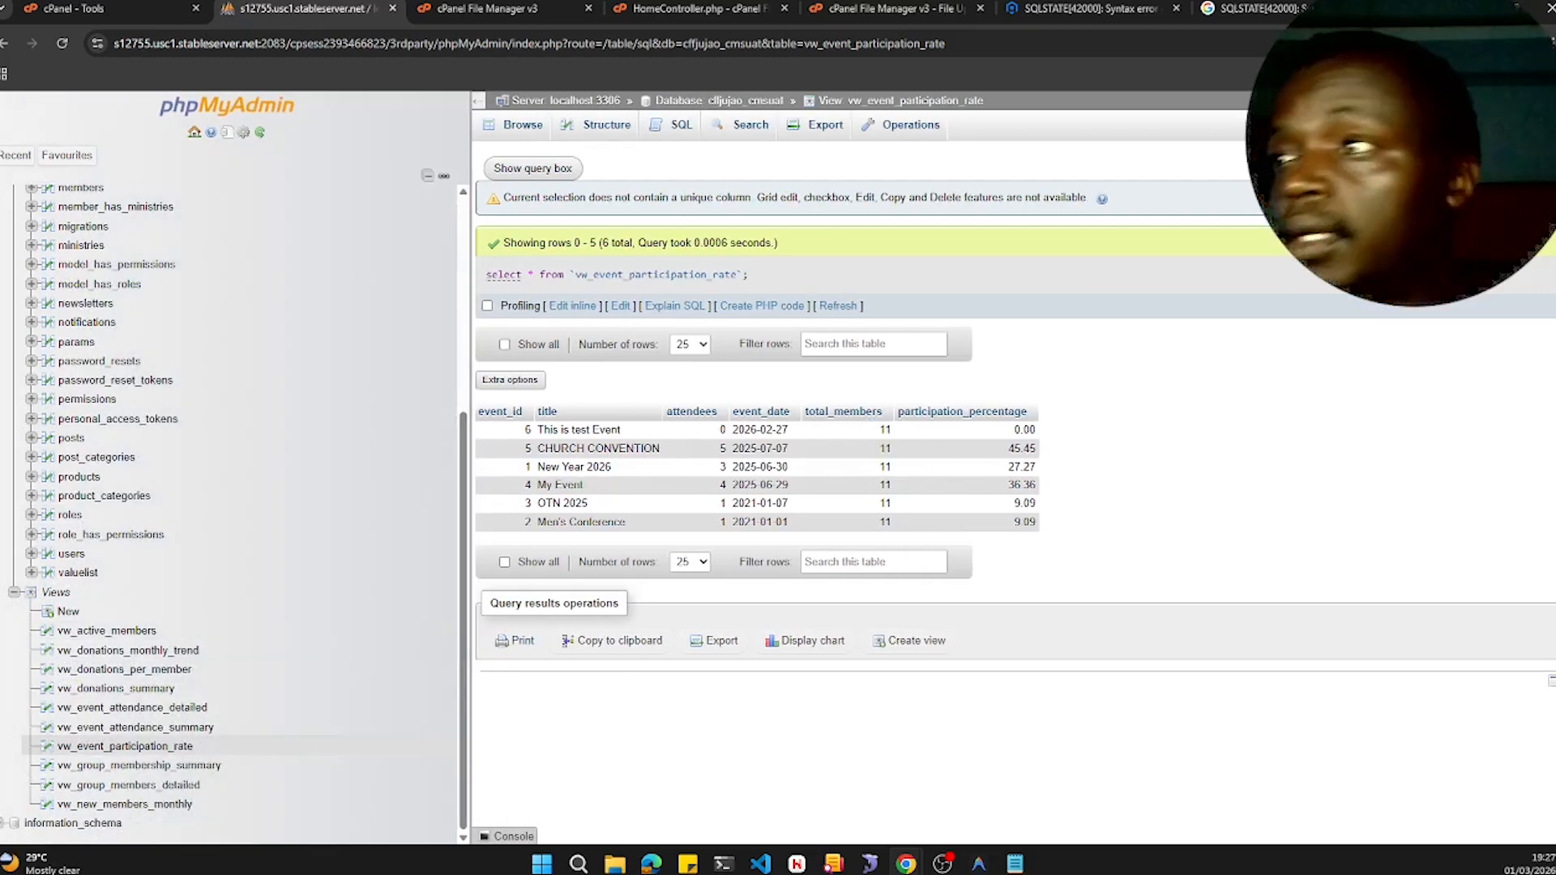
right_click(125, 759)
left_click(129, 752)
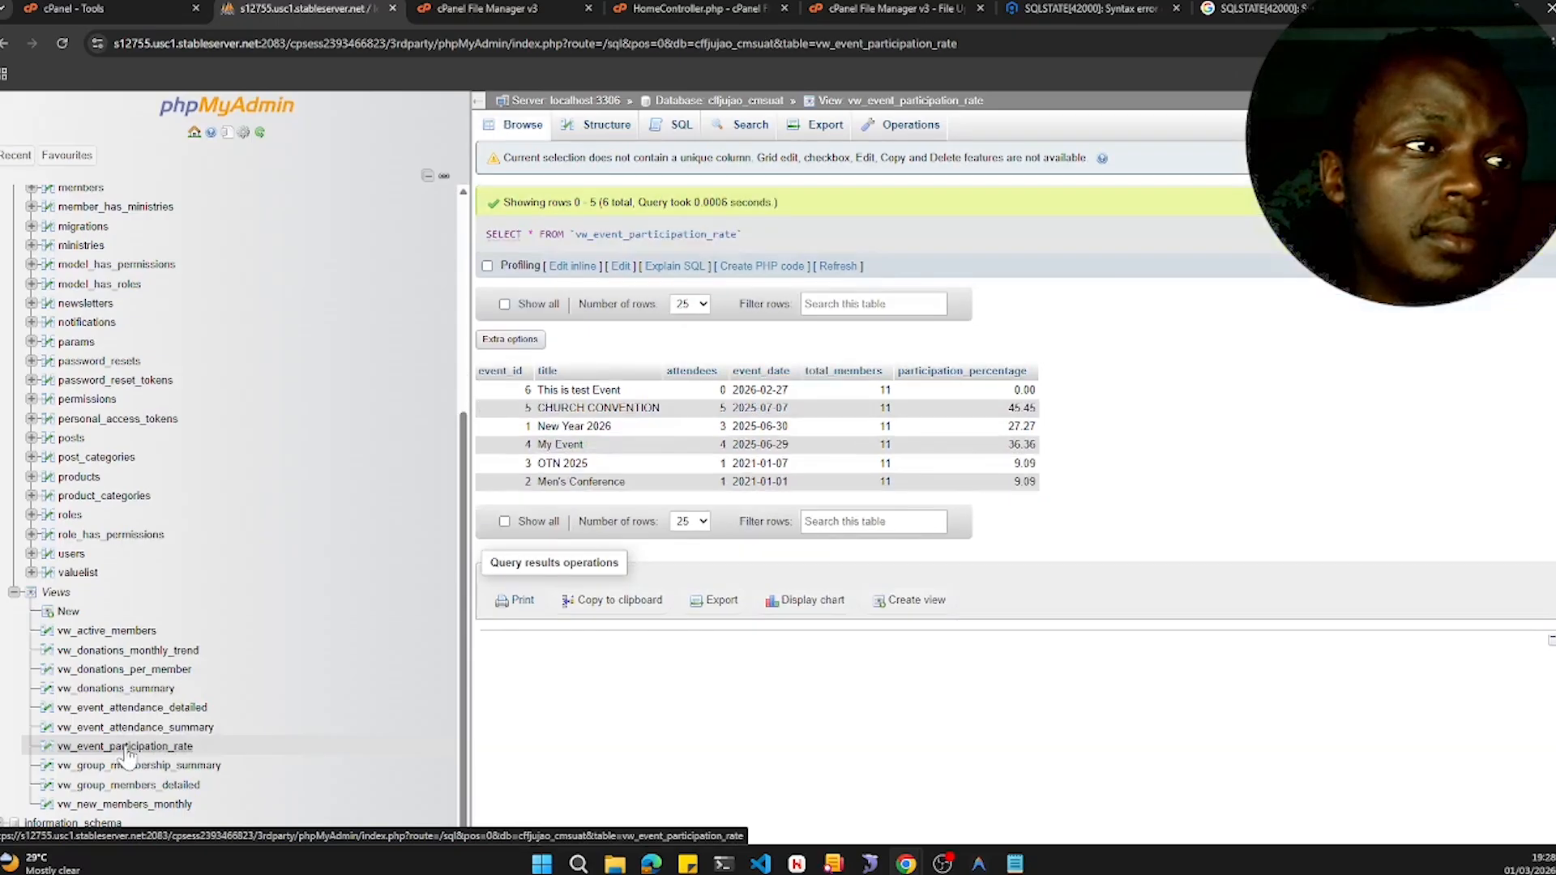
left_click(59, 596)
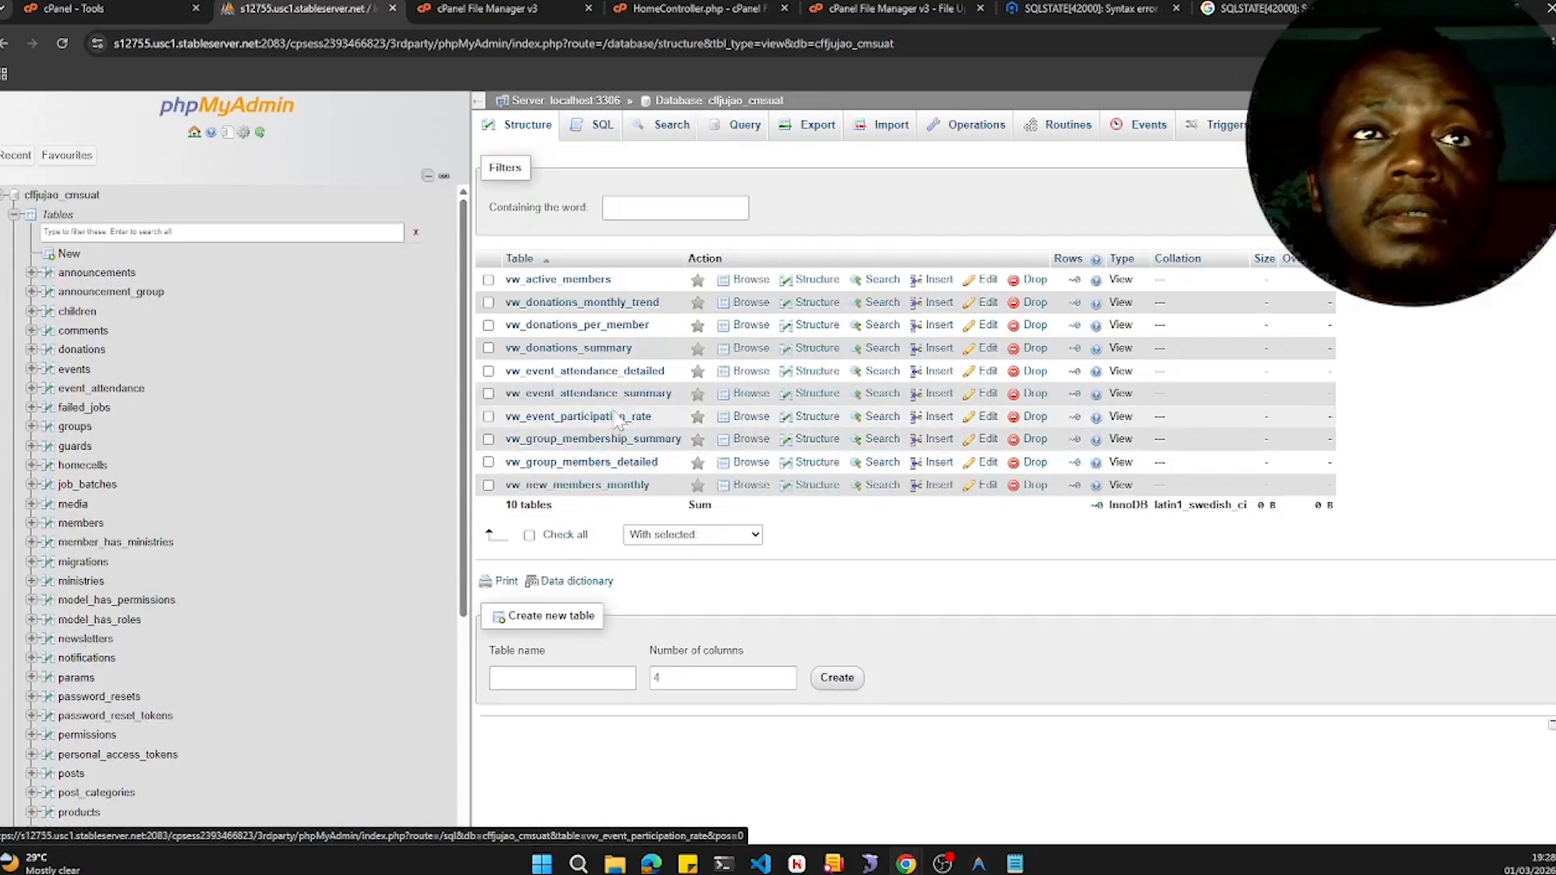
- Drop the live vw_event_participation_rate view
left_click(488, 416)
left_click(681, 535)
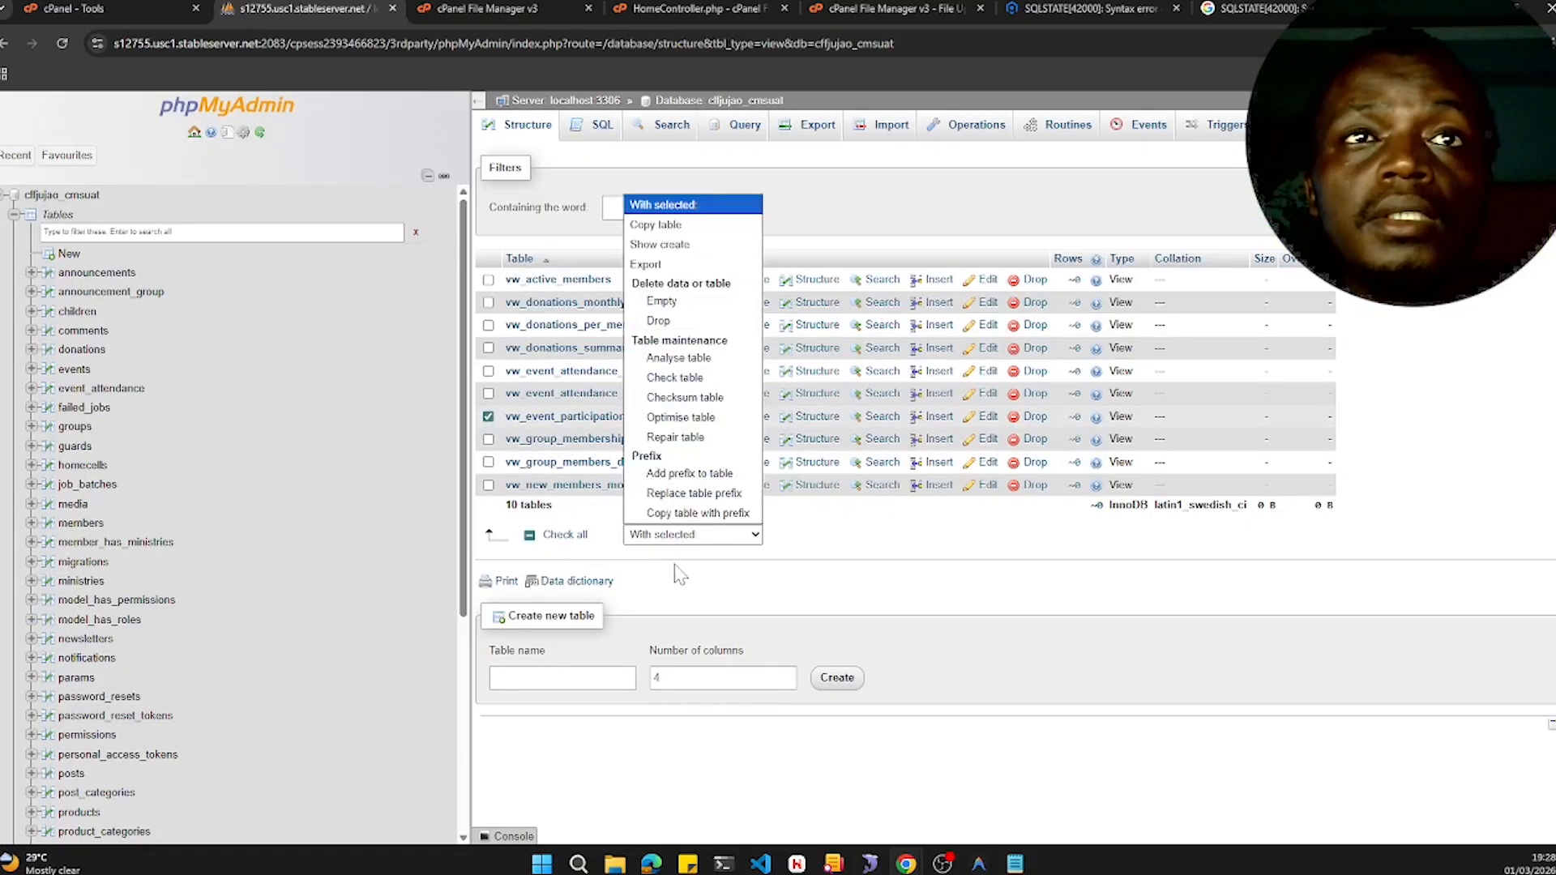
left_click(685, 326)
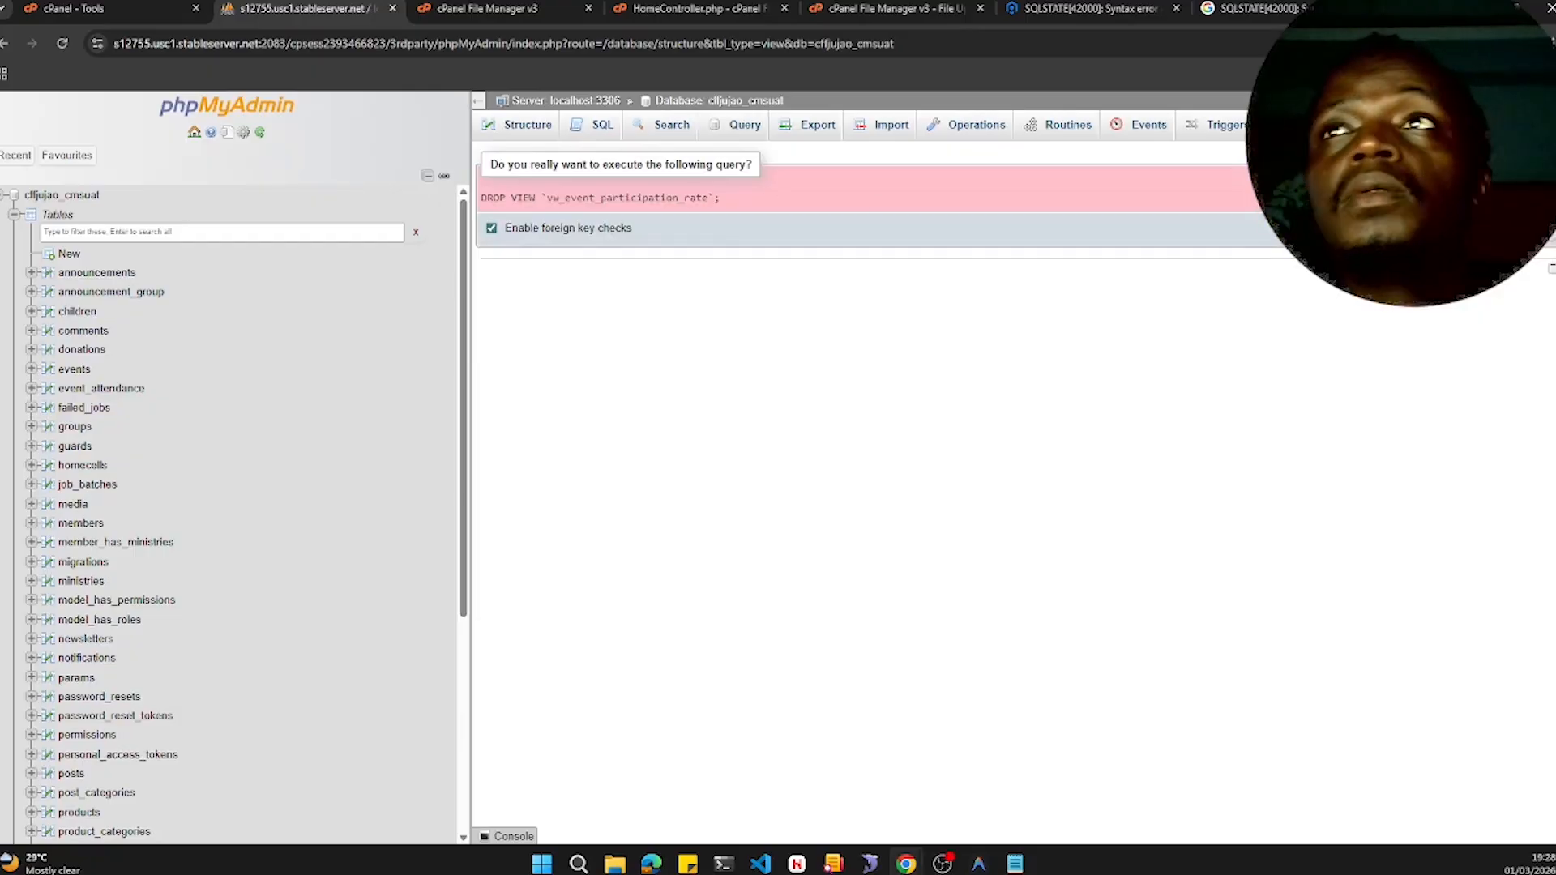
left_click(1498, 230)
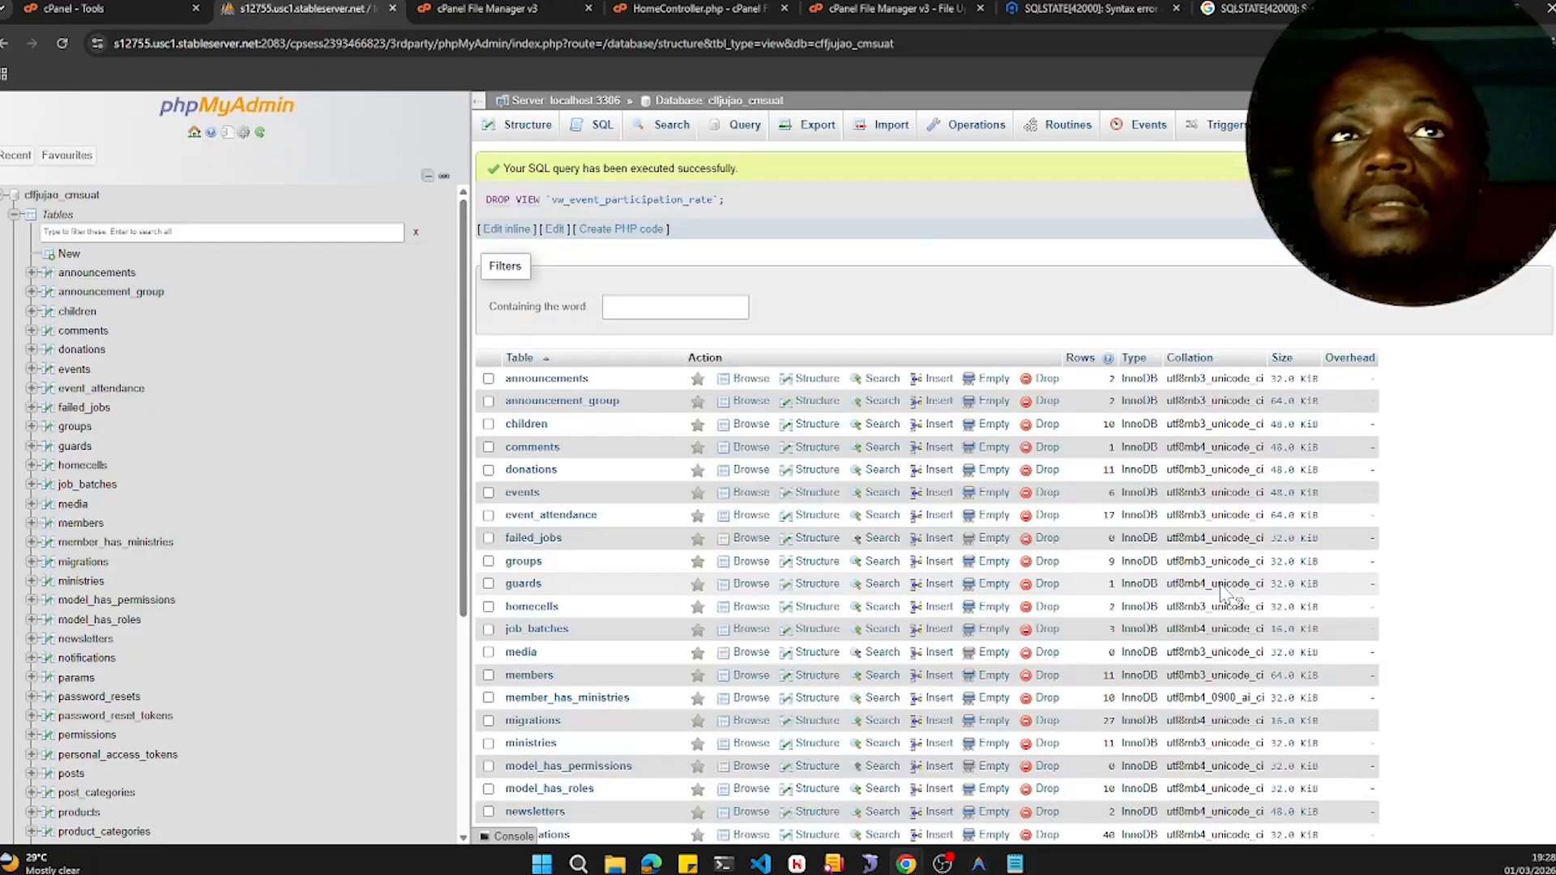
- Paste the new view definition into phpMyAdmin's SQL tab and run it
left_click(601, 131)
key("ctrl+v")
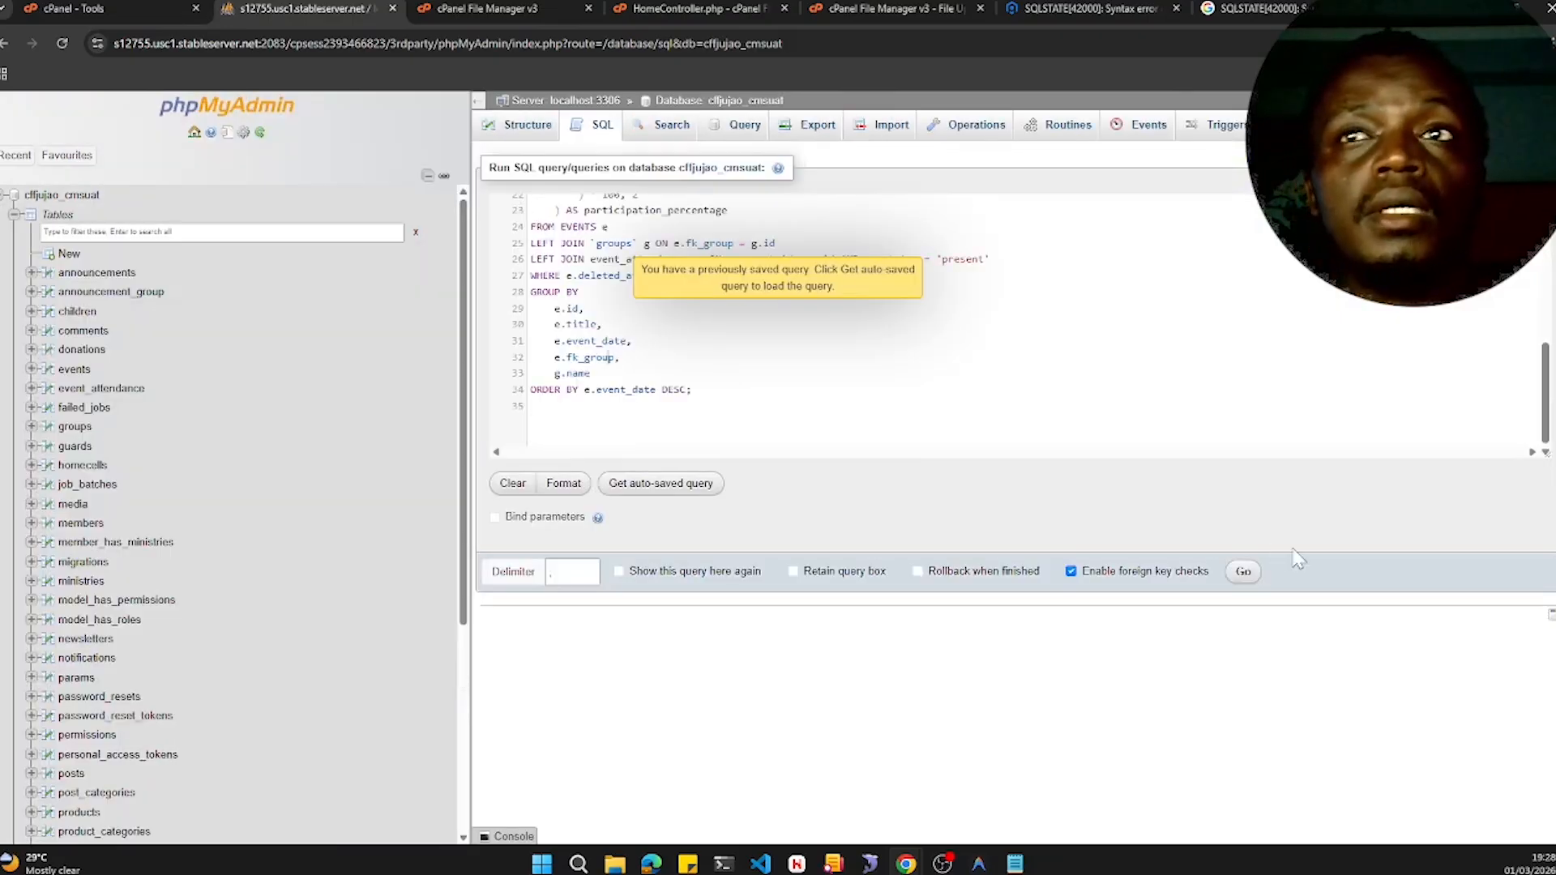
left_click(1243, 571)
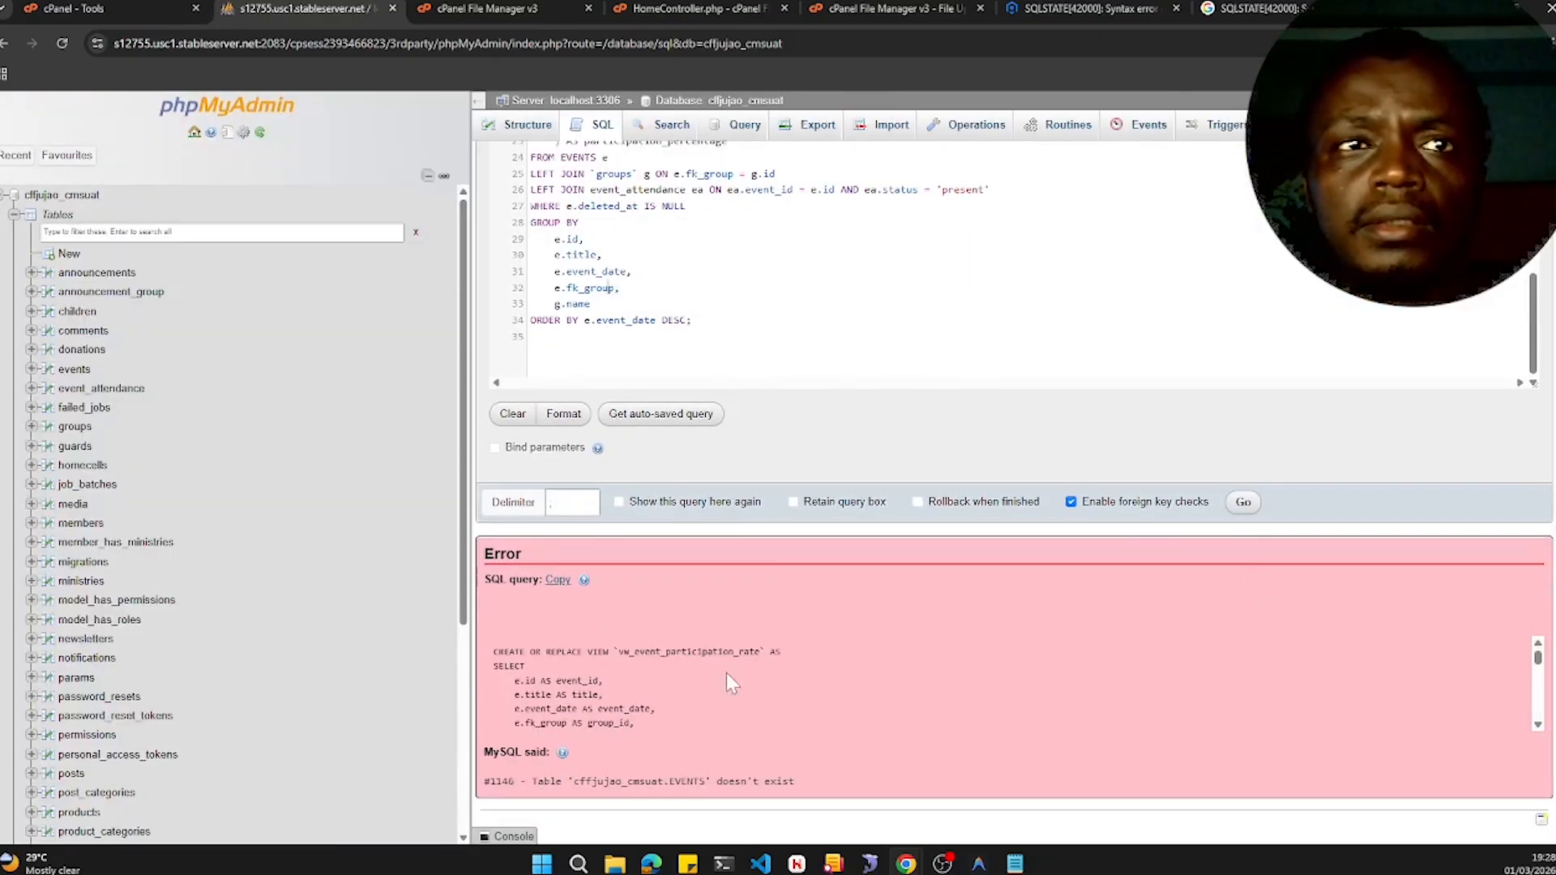
- Change FROM EVENTS to lowercase events in the view query, run it again, and open the recreated view
scroll(677, 616, "up", 2)
scroll(689, 365, "up", 5)
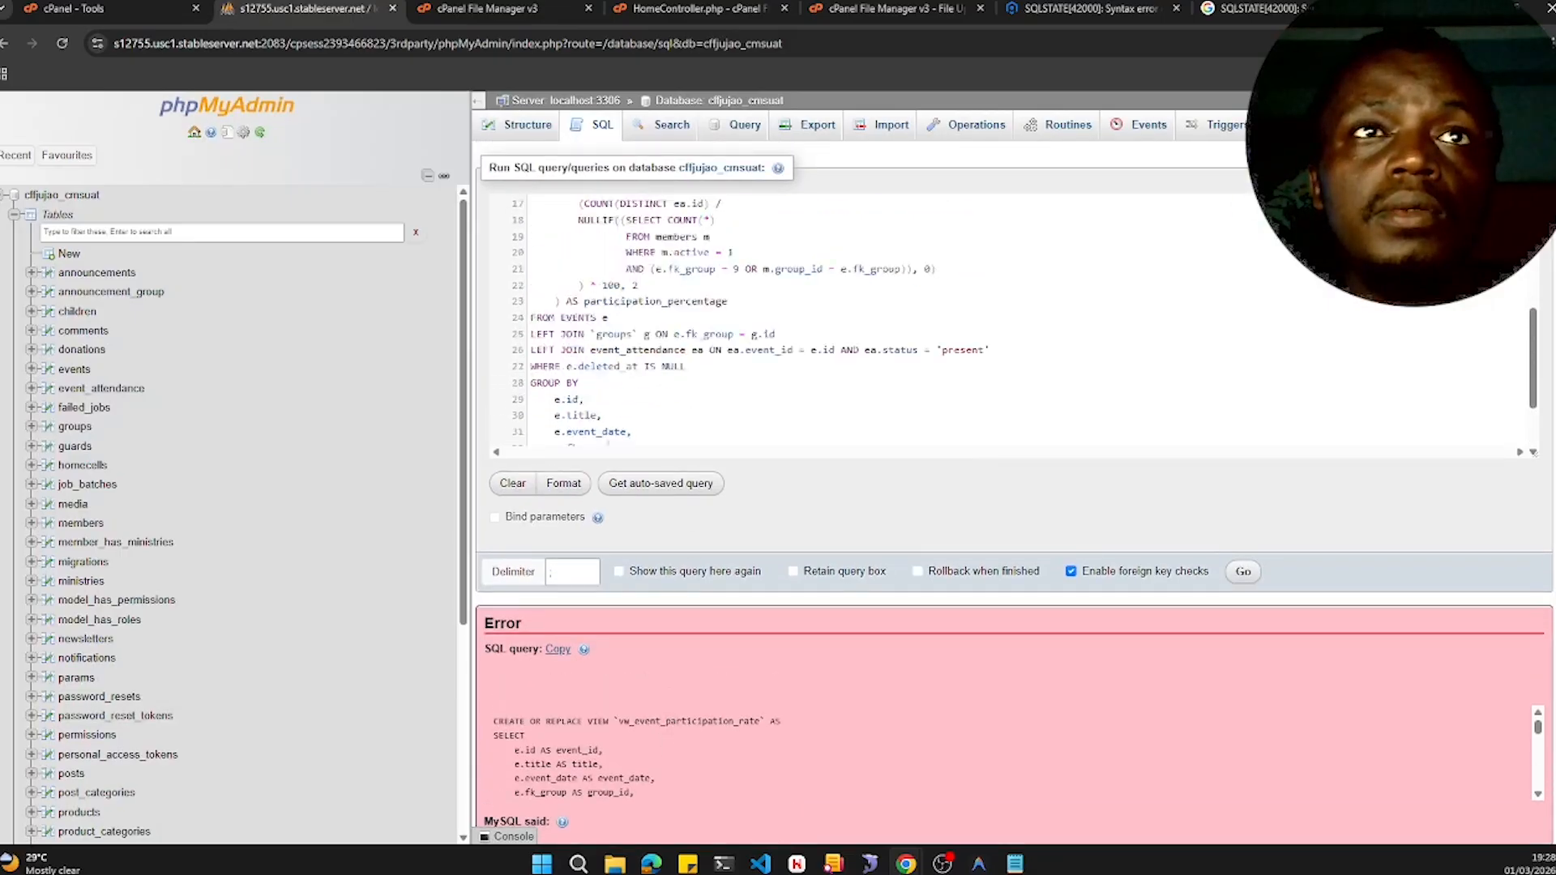
scroll(608, 754, "down", 3)
scroll(689, 324, "down", 4)
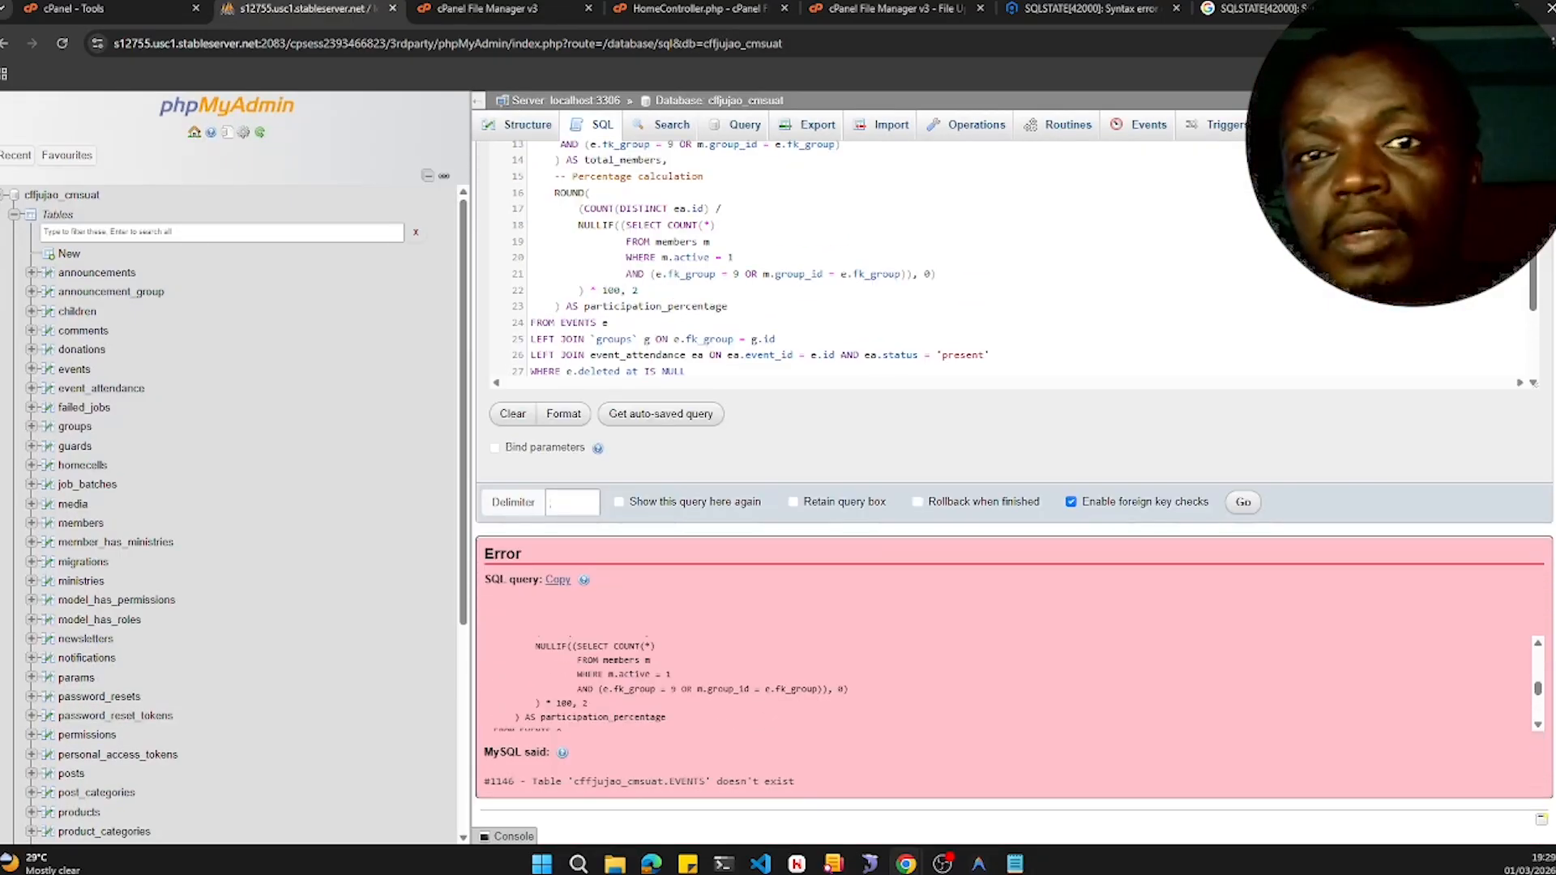
scroll(766, 689, "down", 1)
scroll(632, 308, "down", 1)
double_click(578, 241)
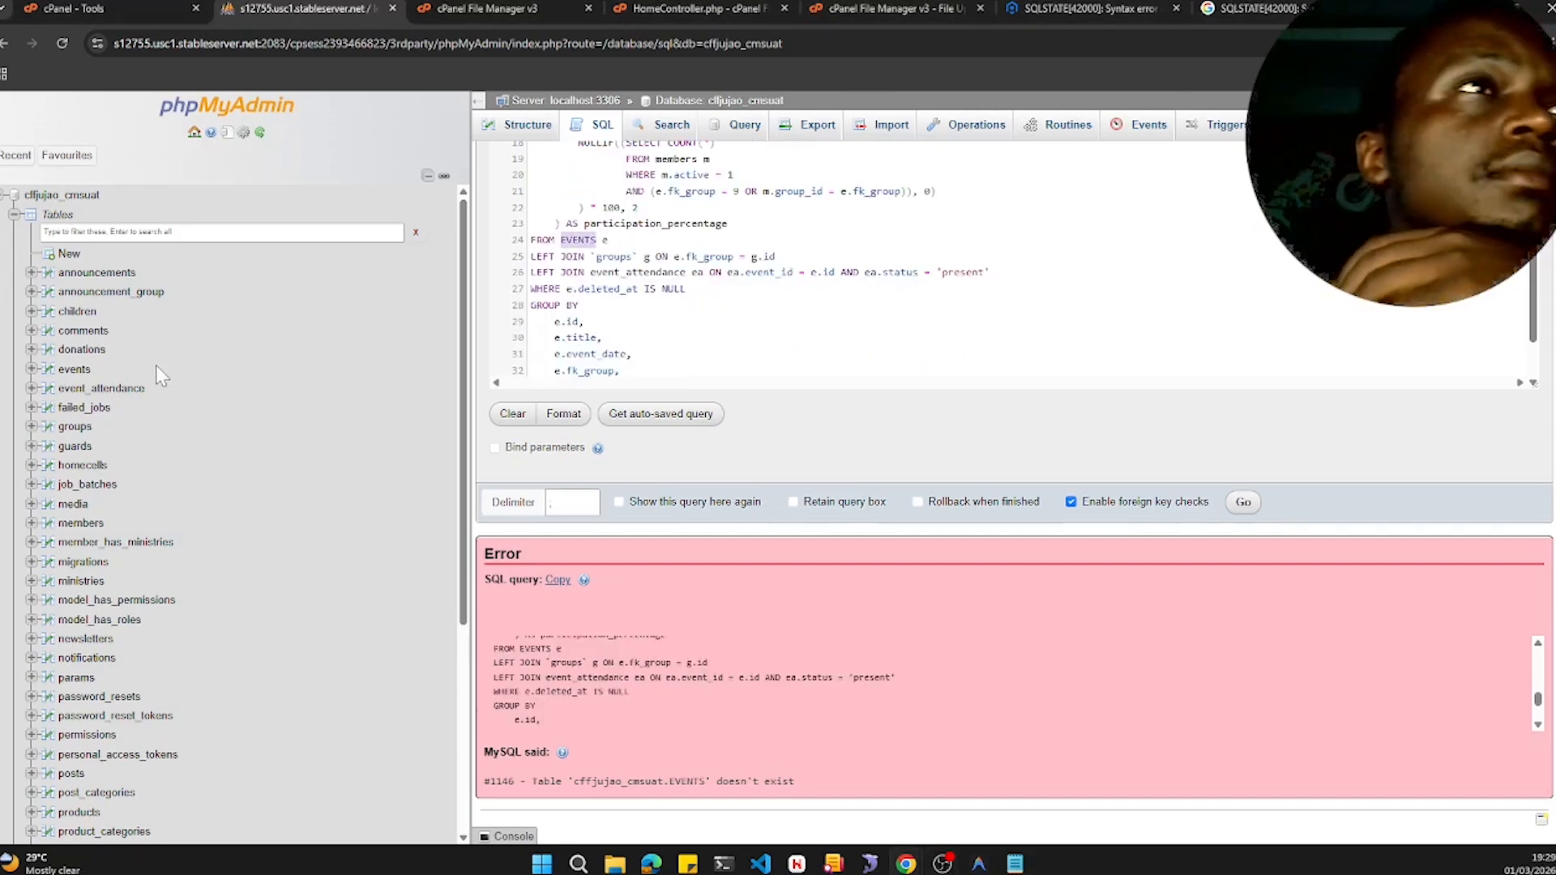
scroll(186, 365, "down", 1)
type("events")
left_click(1243, 502)
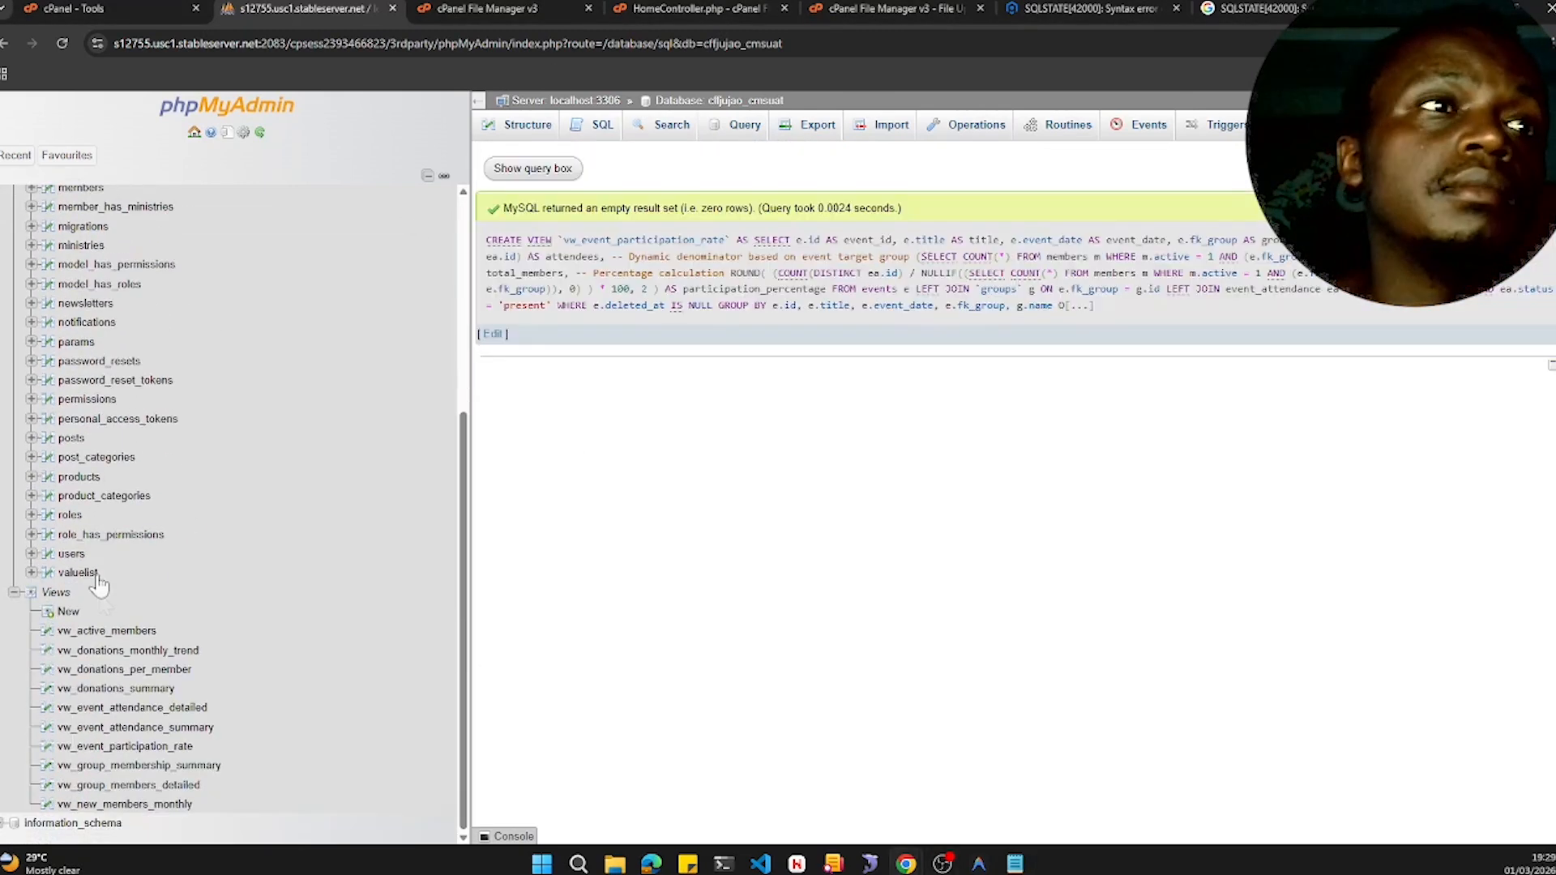
left_click(125, 746)
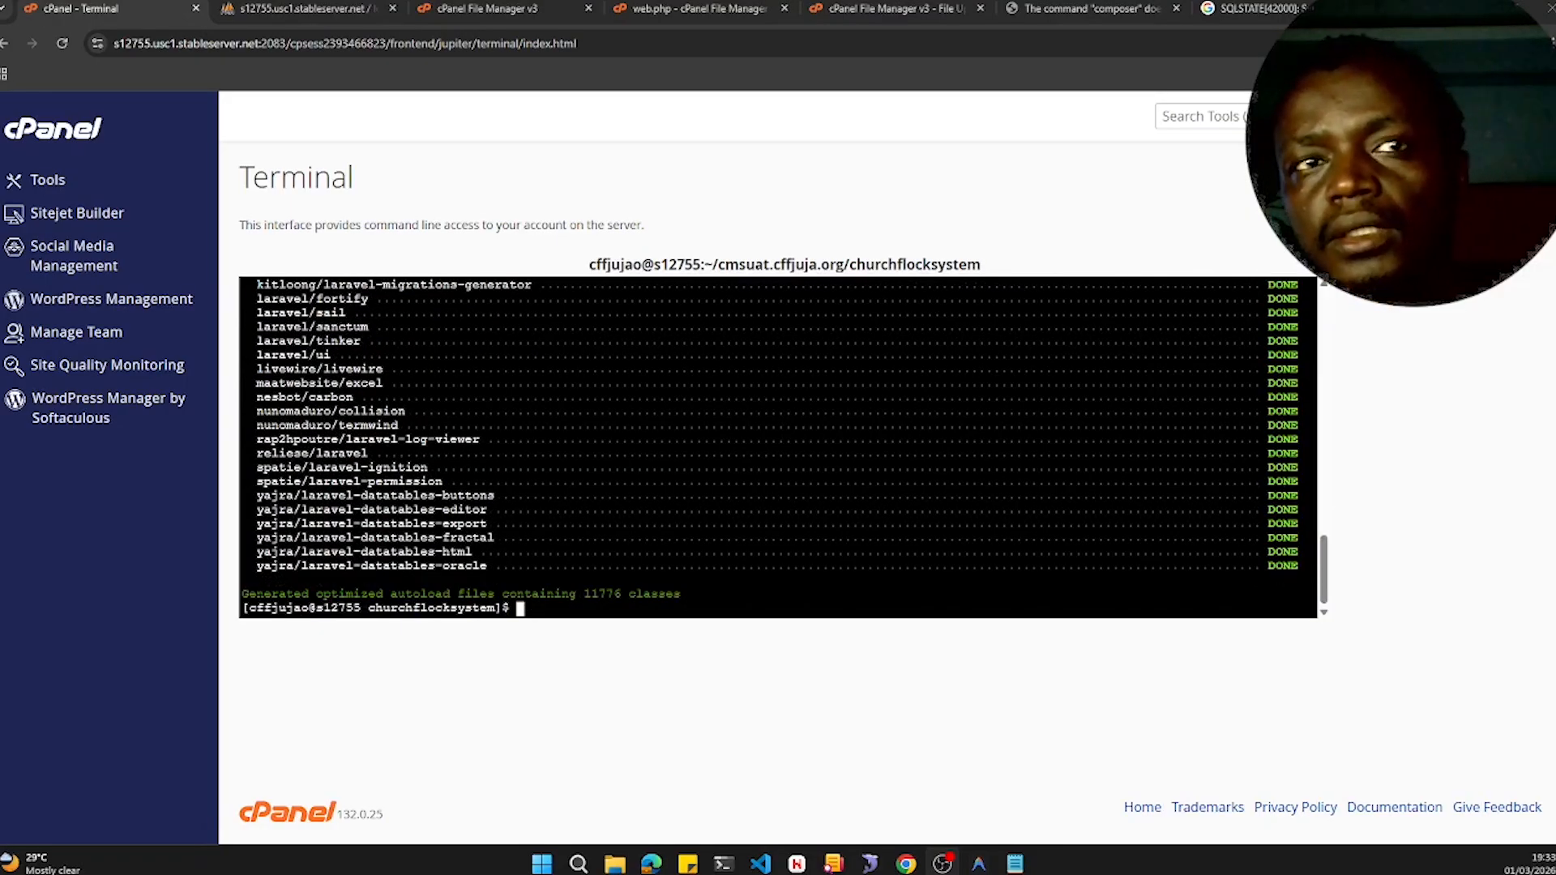
- Rerun the /optimize route in the live site's tab, then load the site root
left_click(1109, 8)
left_click(63, 43)
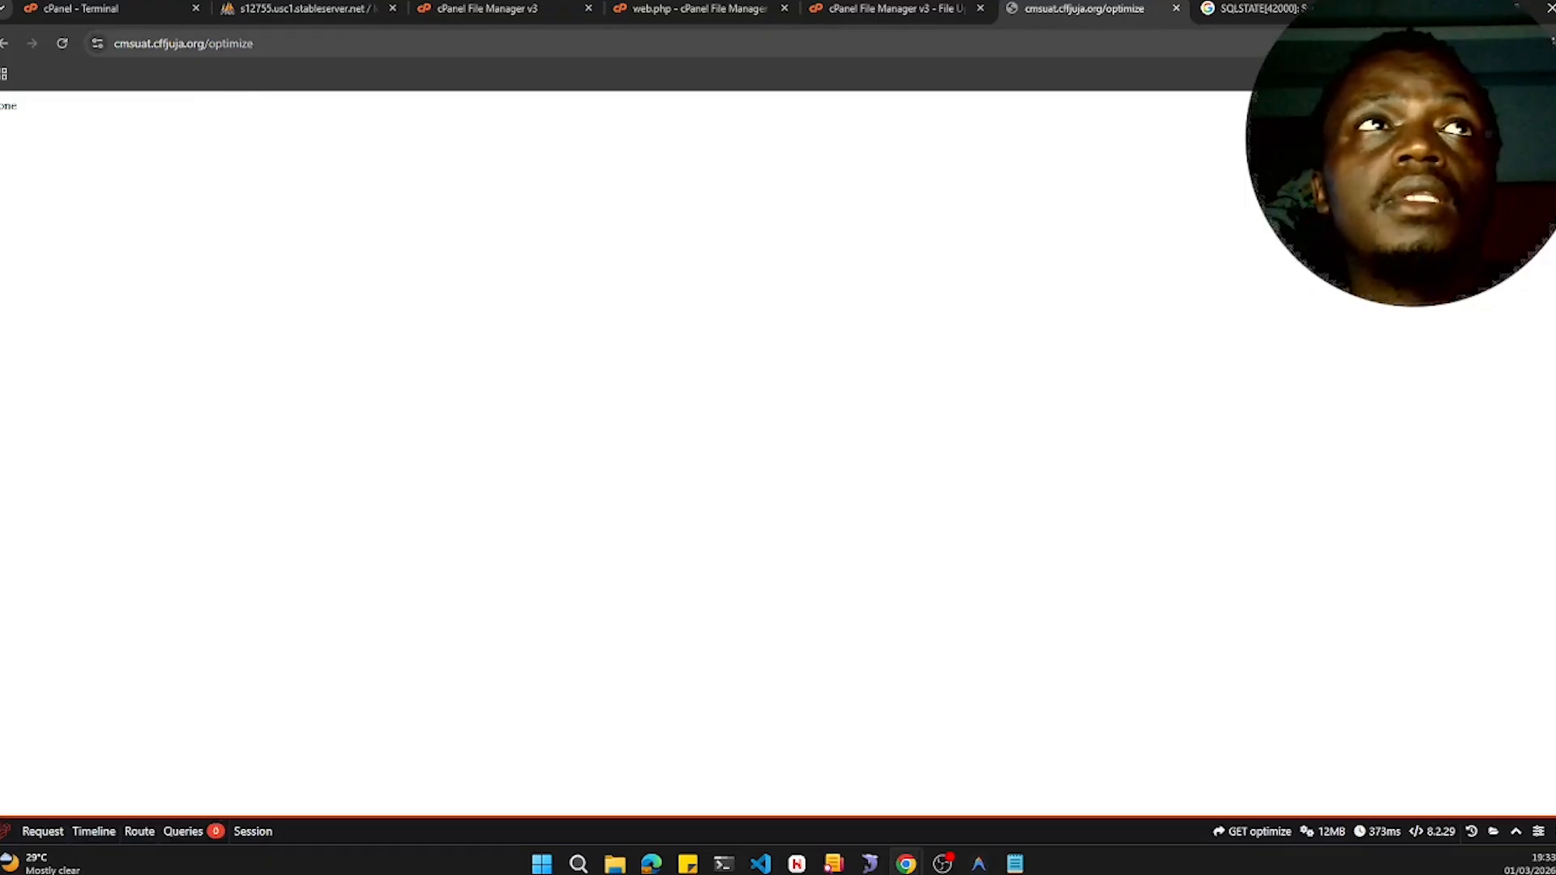
double_click(279, 43)
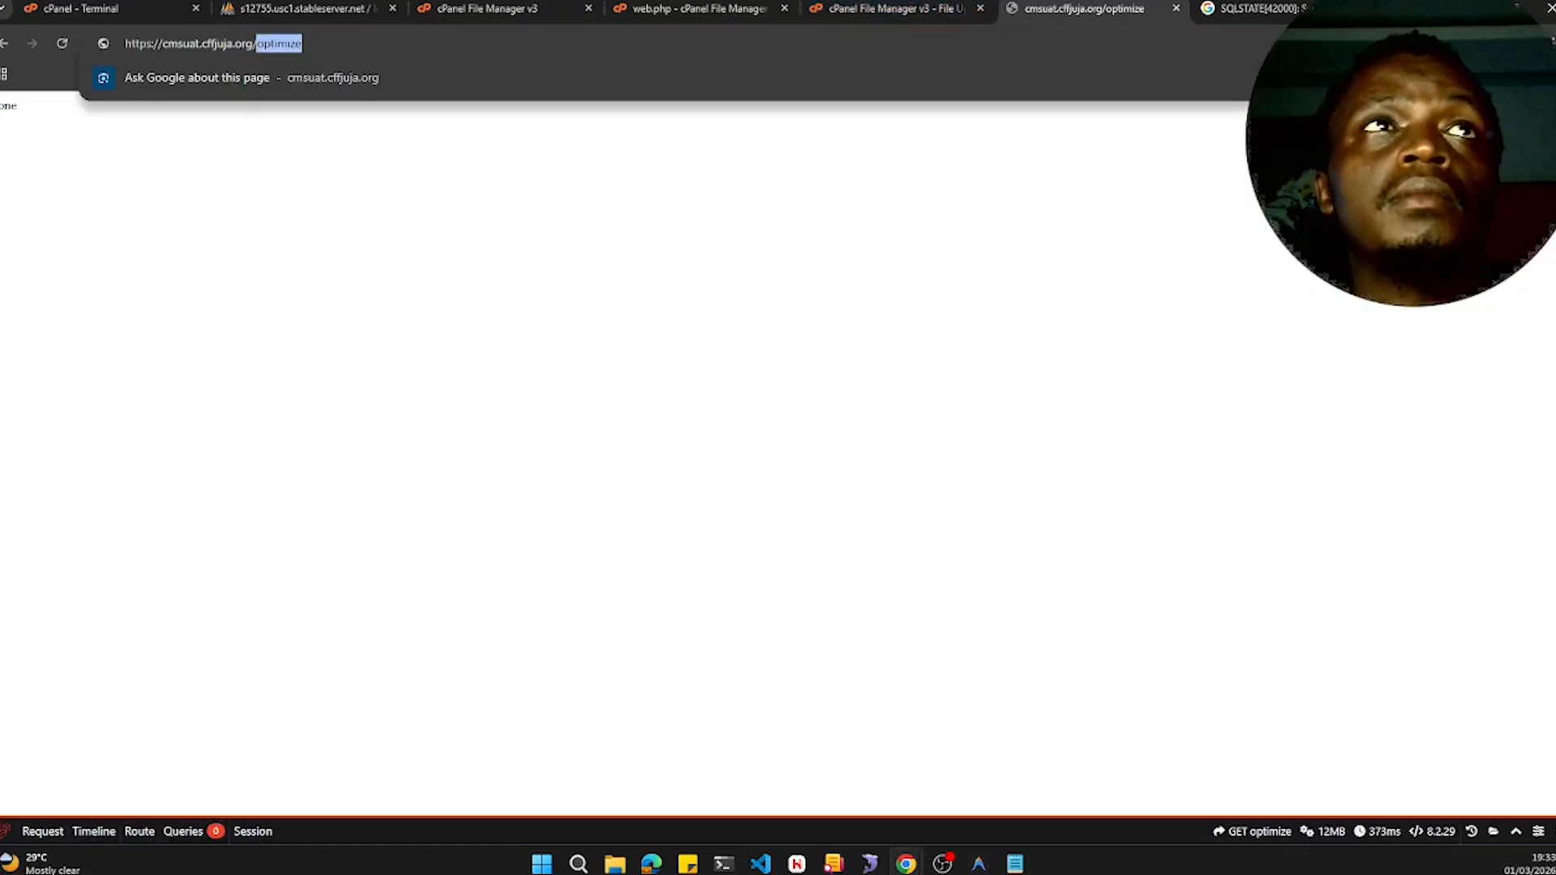
key("BackSpace")
key("Return")
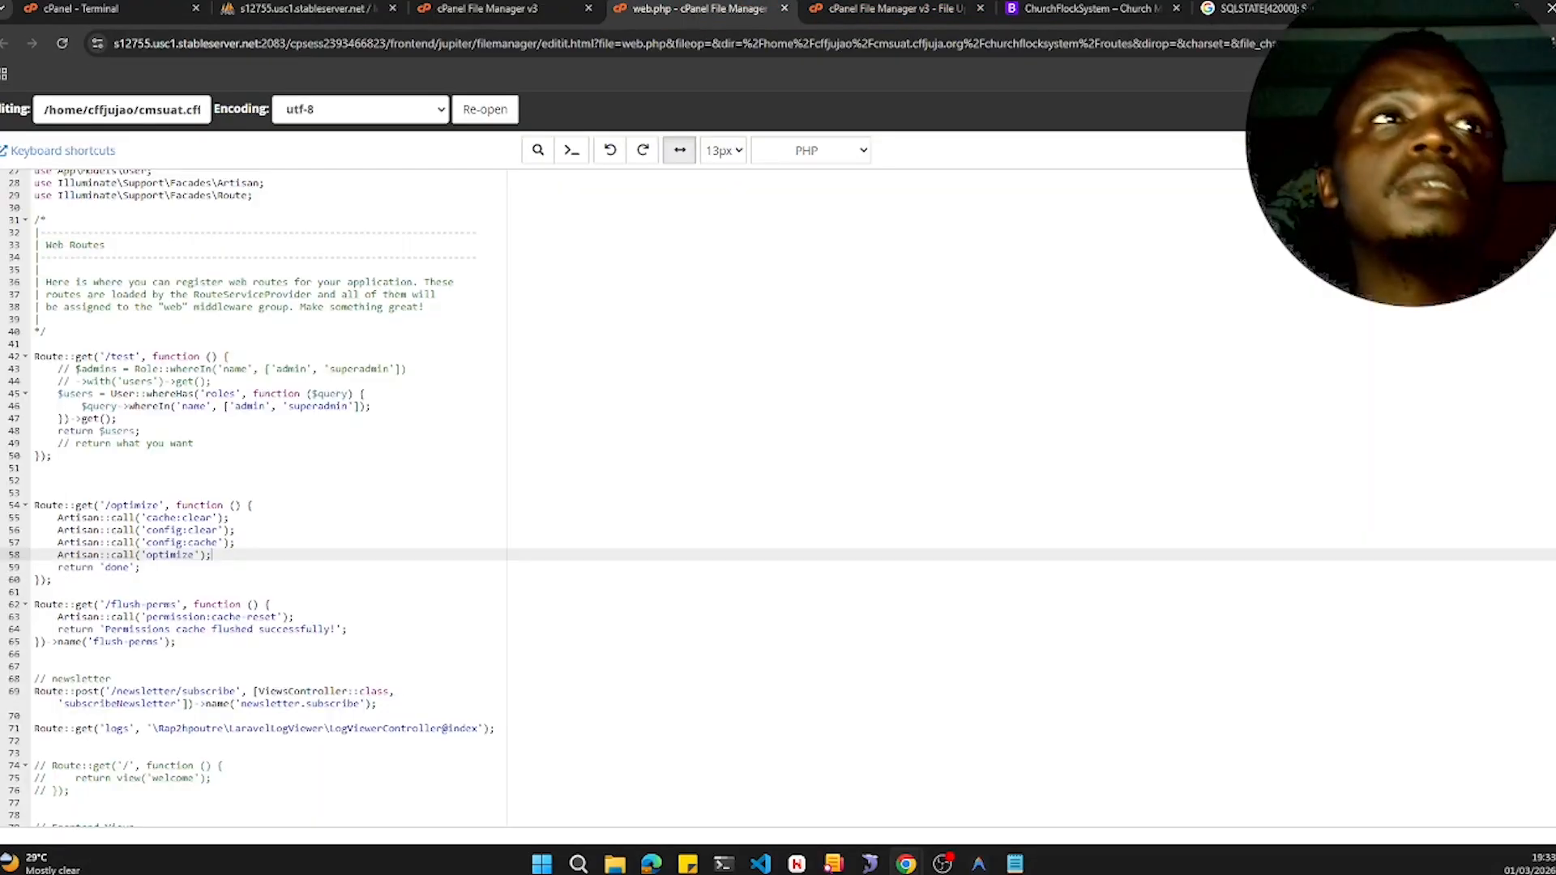
- Save the web.php routes file in the cPanel file editor
left_click(141, 430)
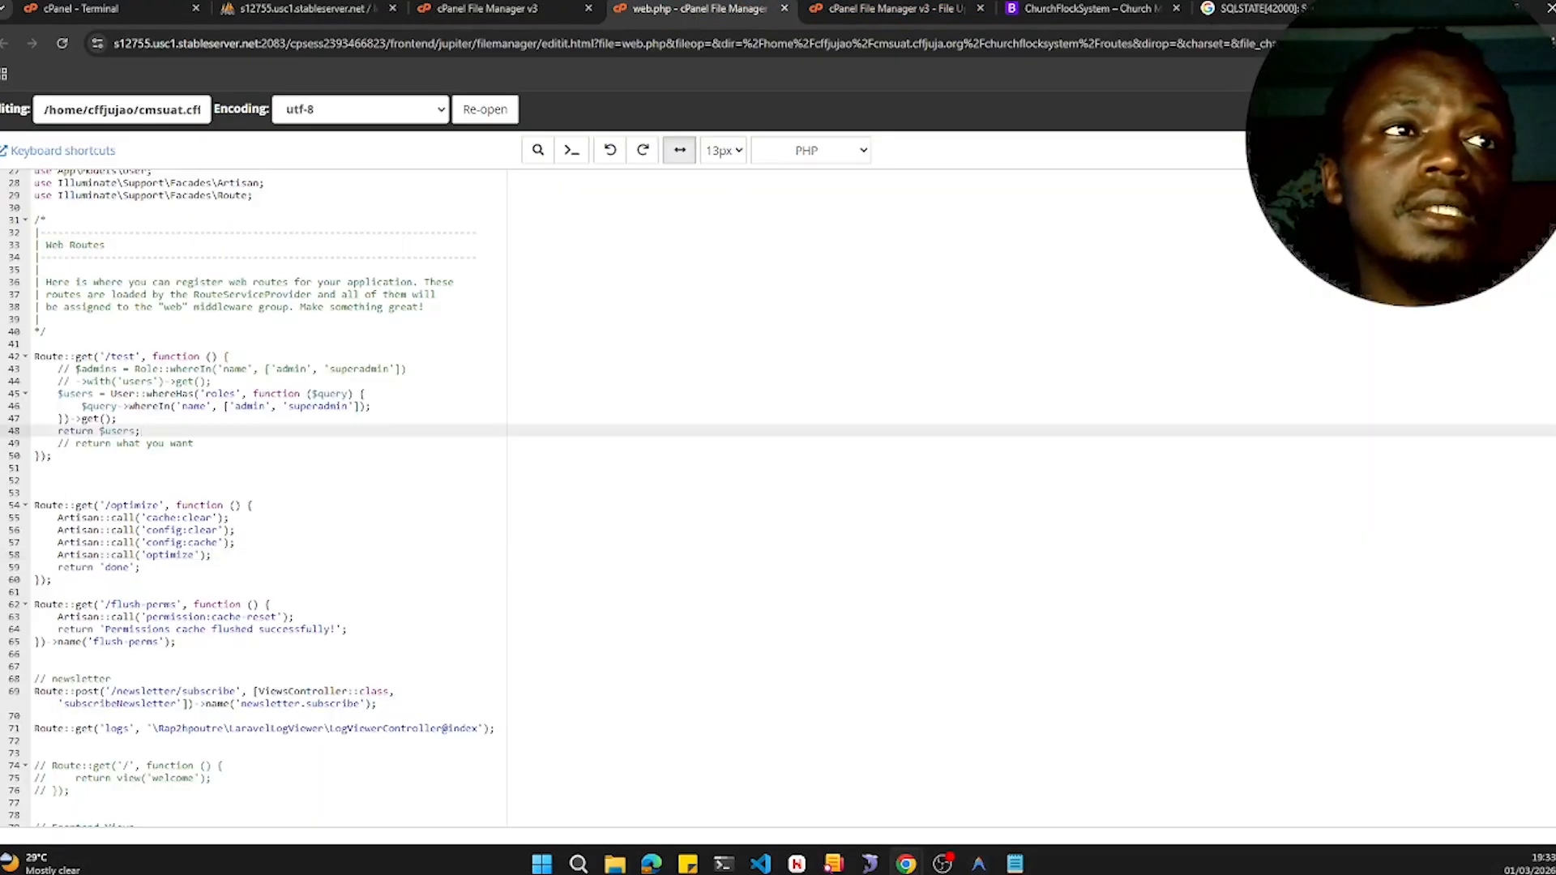
key("ctrl+s")
left_click(786, 10)
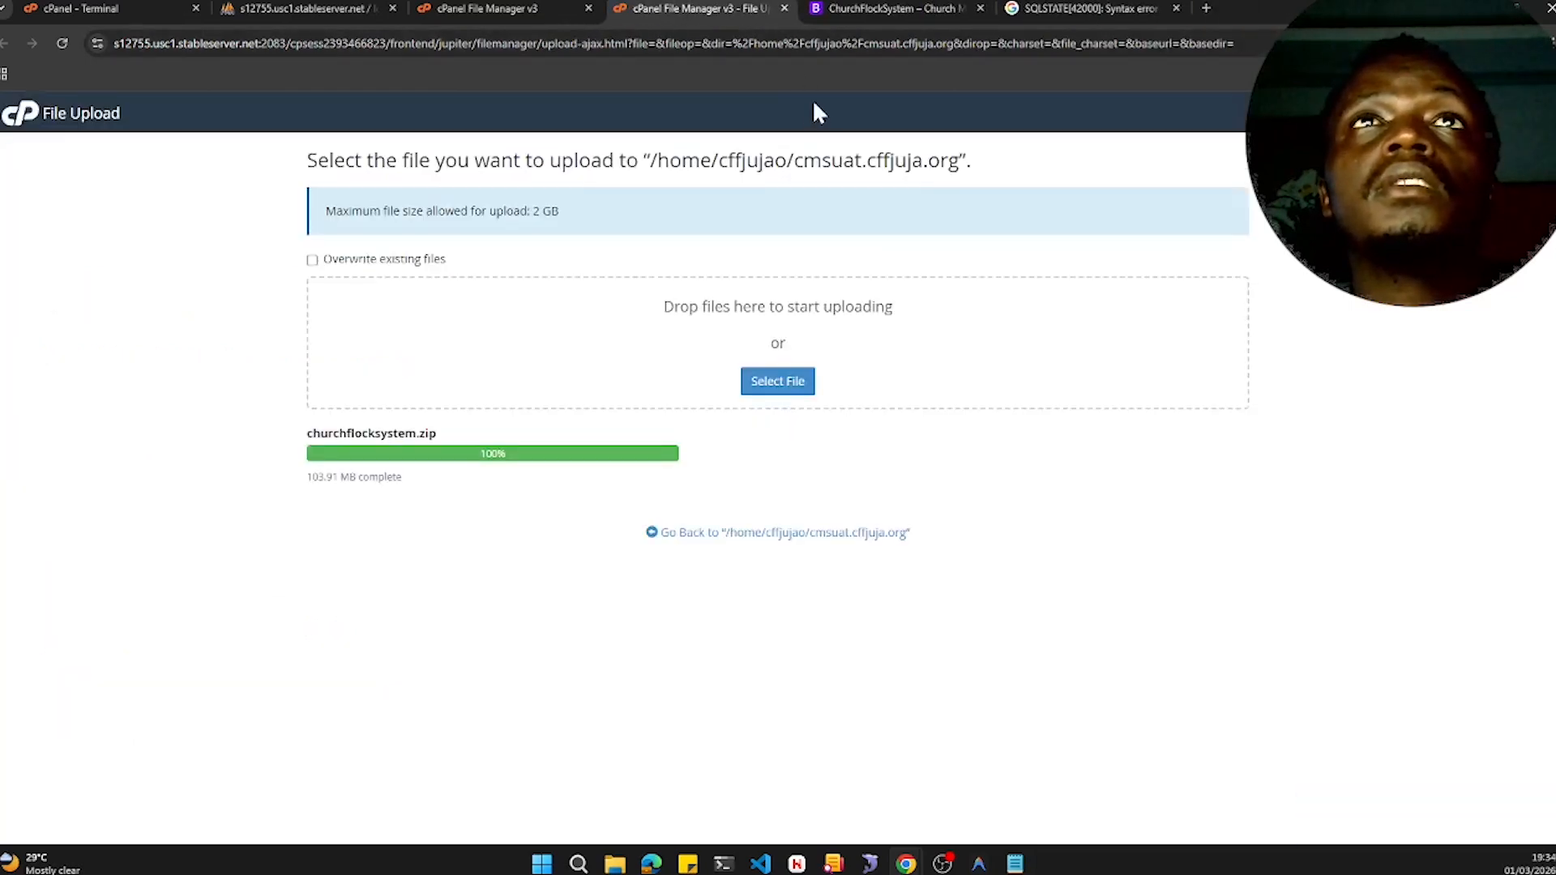
- Open the live dashboard and scroll through its charts and widgets
left_click(853, 15)
left_click(1242, 144)
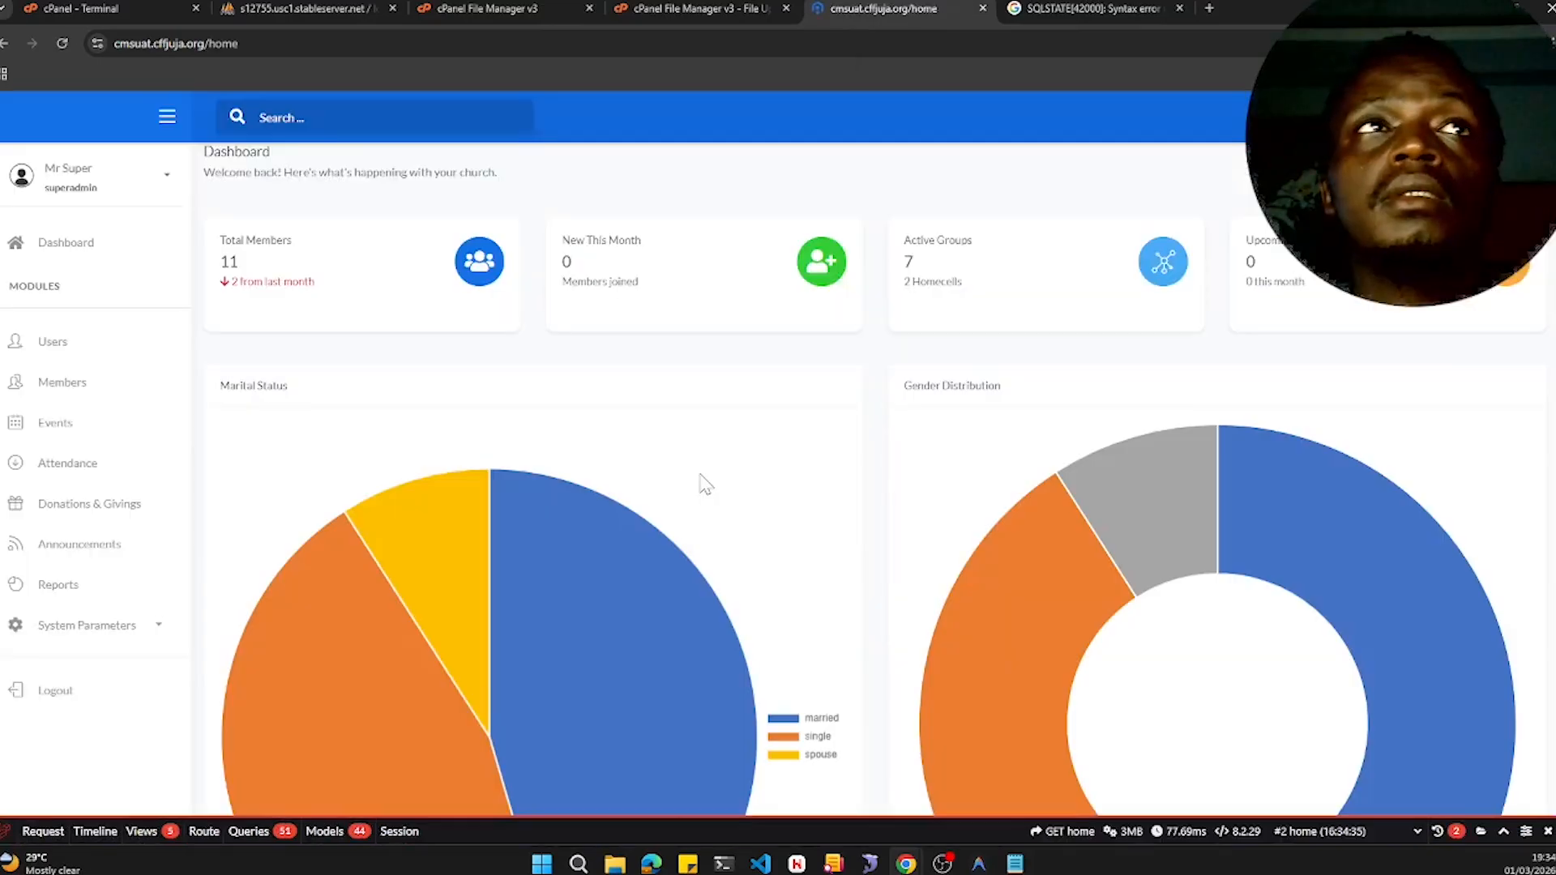
mouse_move(632, 542)
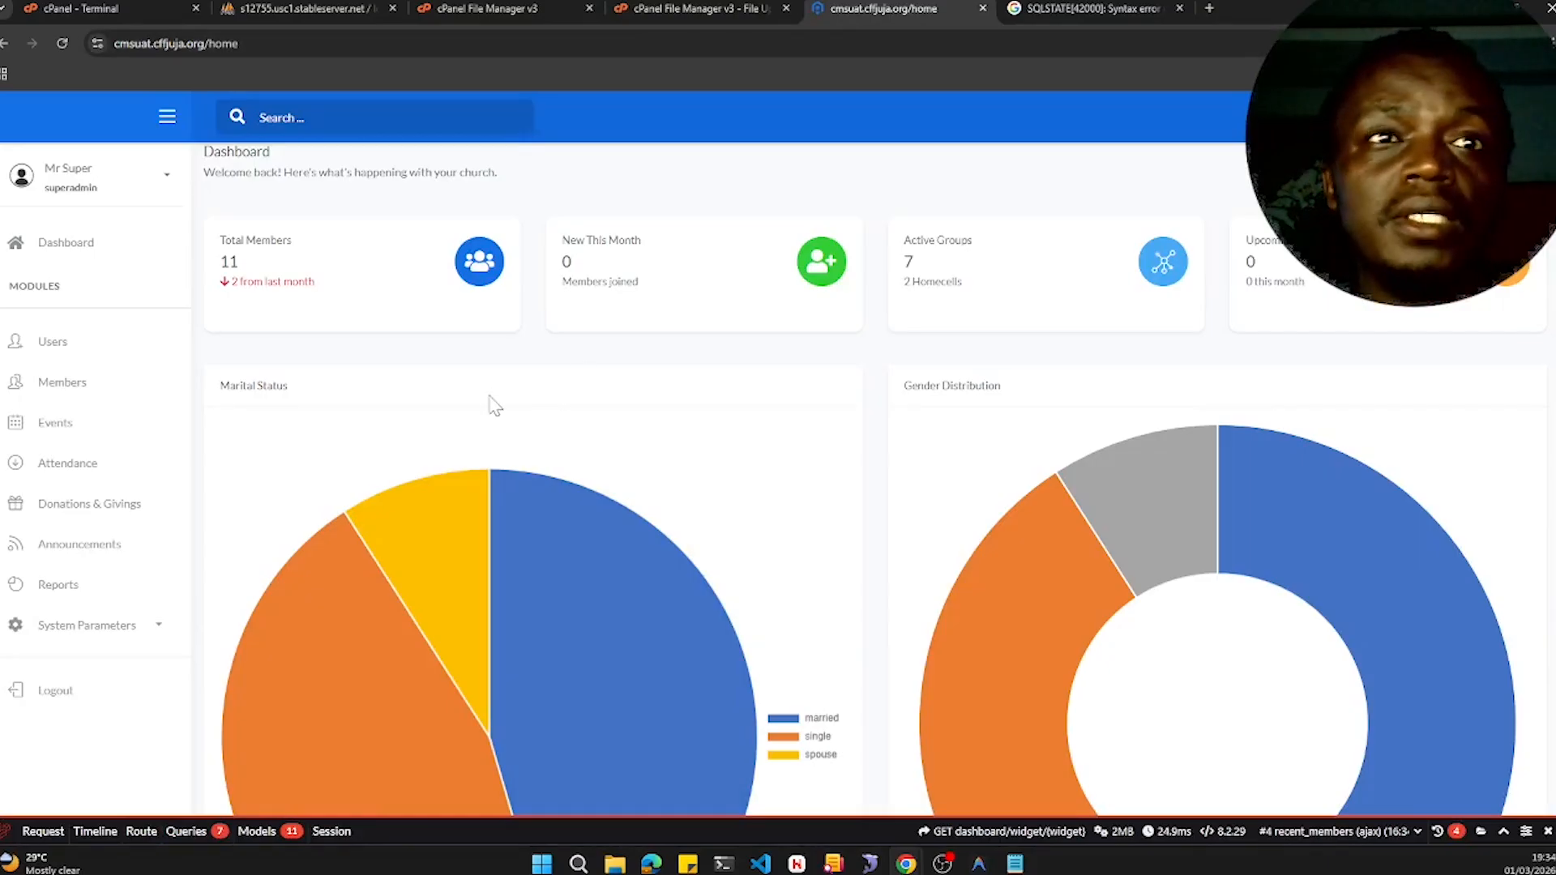
scroll(509, 409, "down", 12)
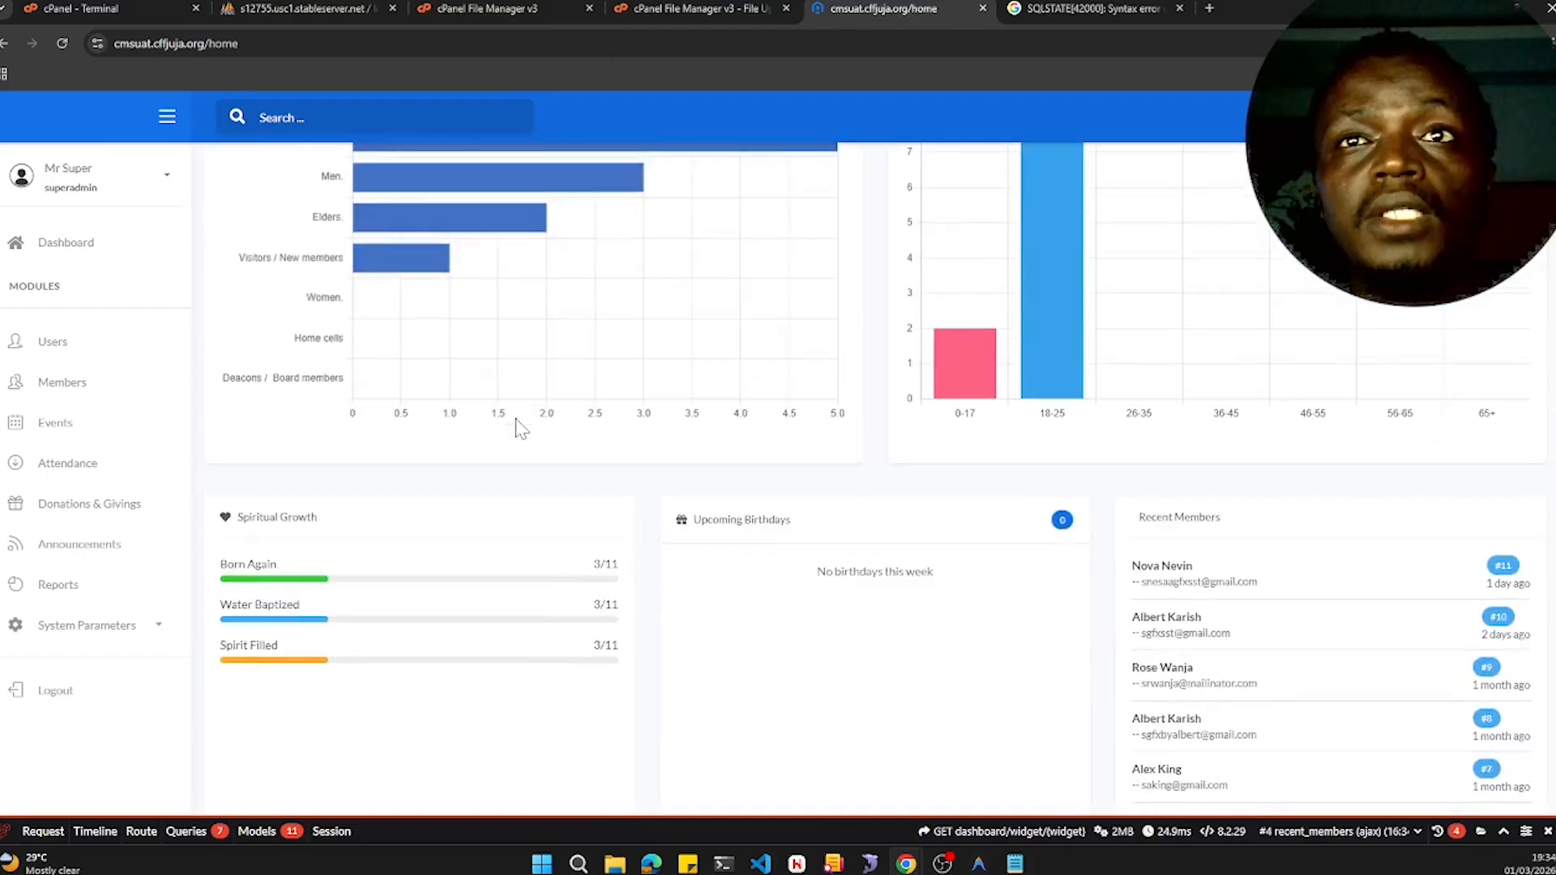
scroll(520, 428, "down", 4)
scroll(523, 434, "down", 3)
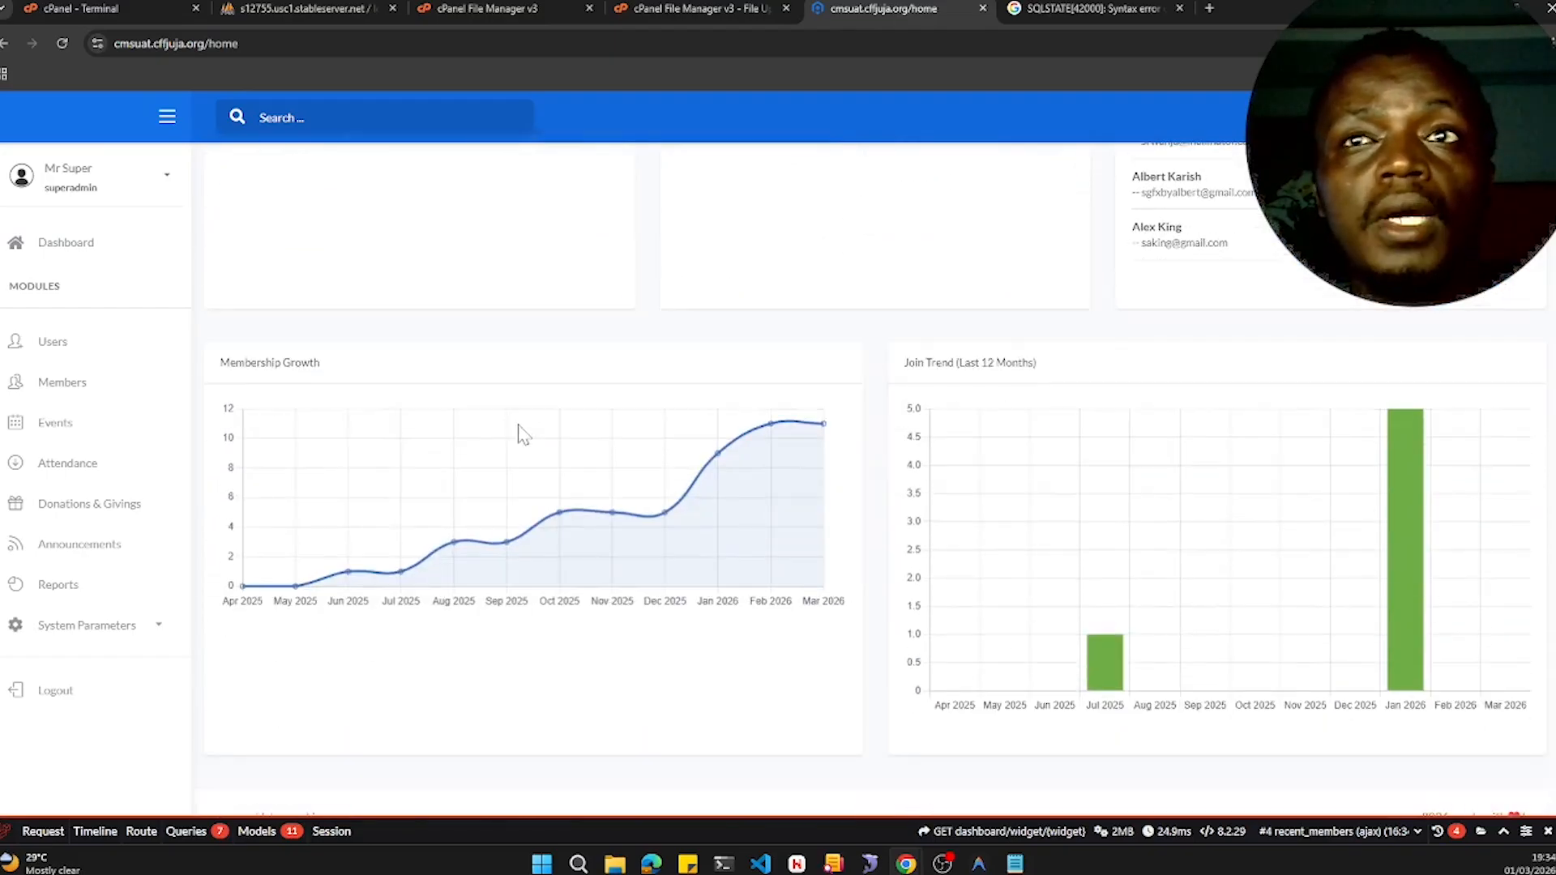
scroll(522, 436, "up", 19)
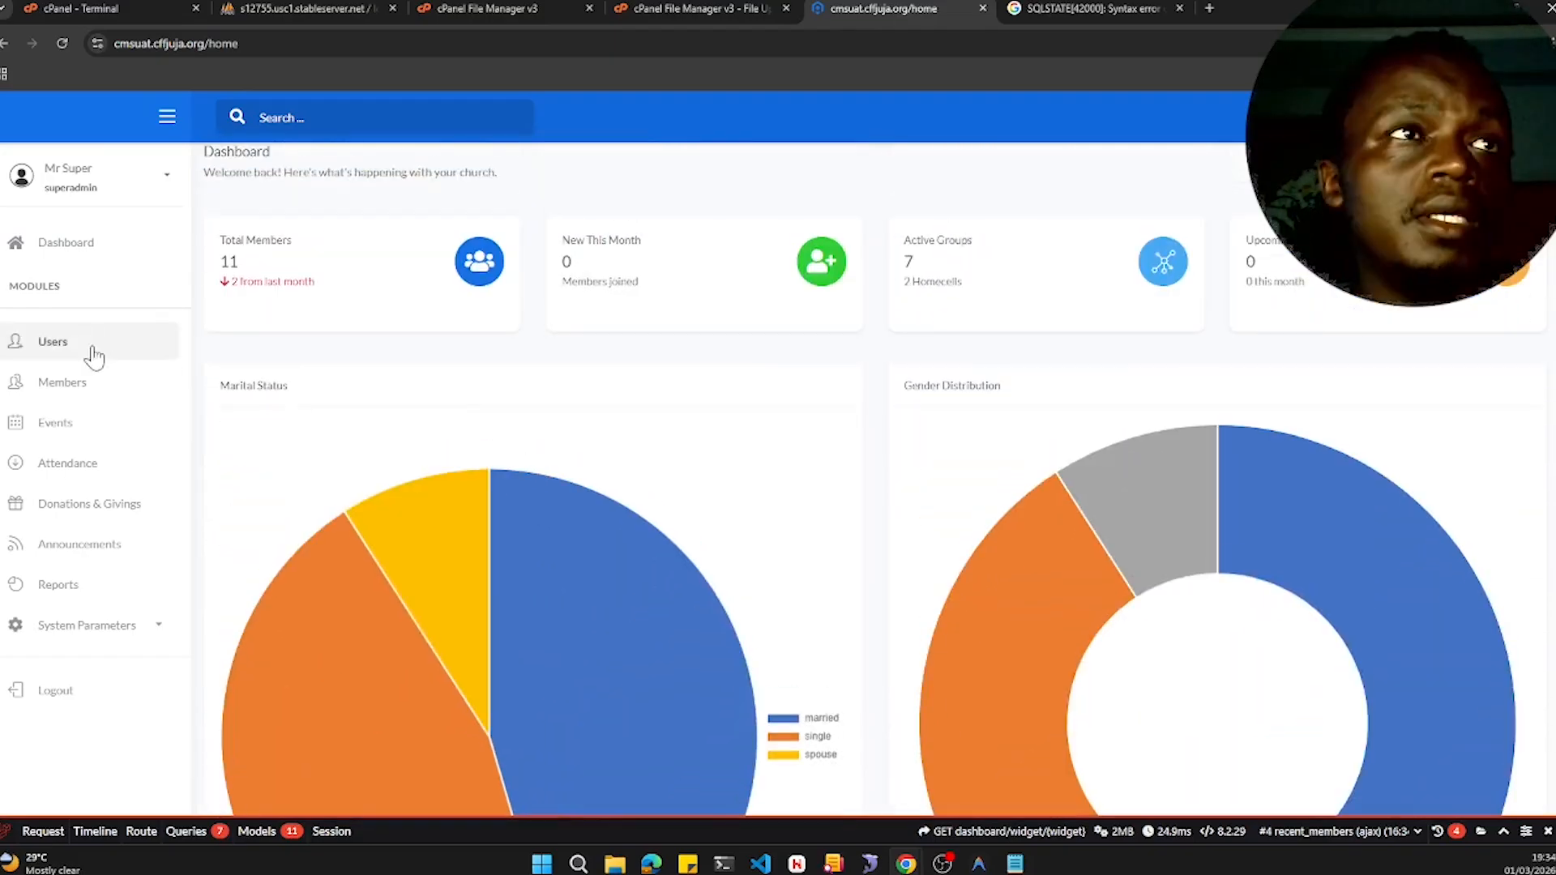
- Open the Members list and scroll through its records
left_click(85, 383)
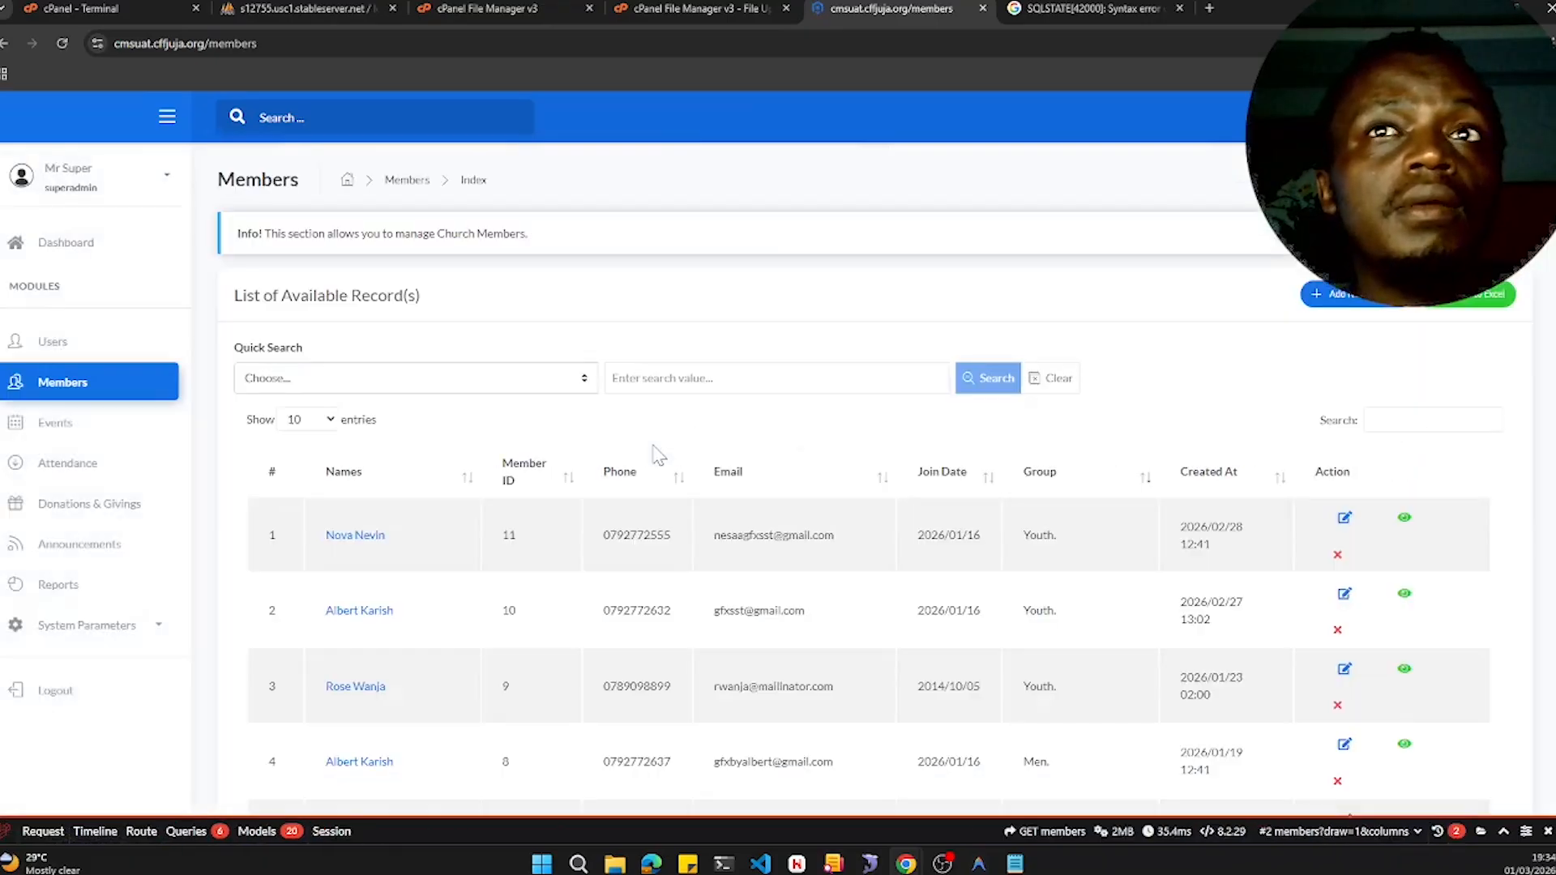
scroll(624, 439, "down", 1)
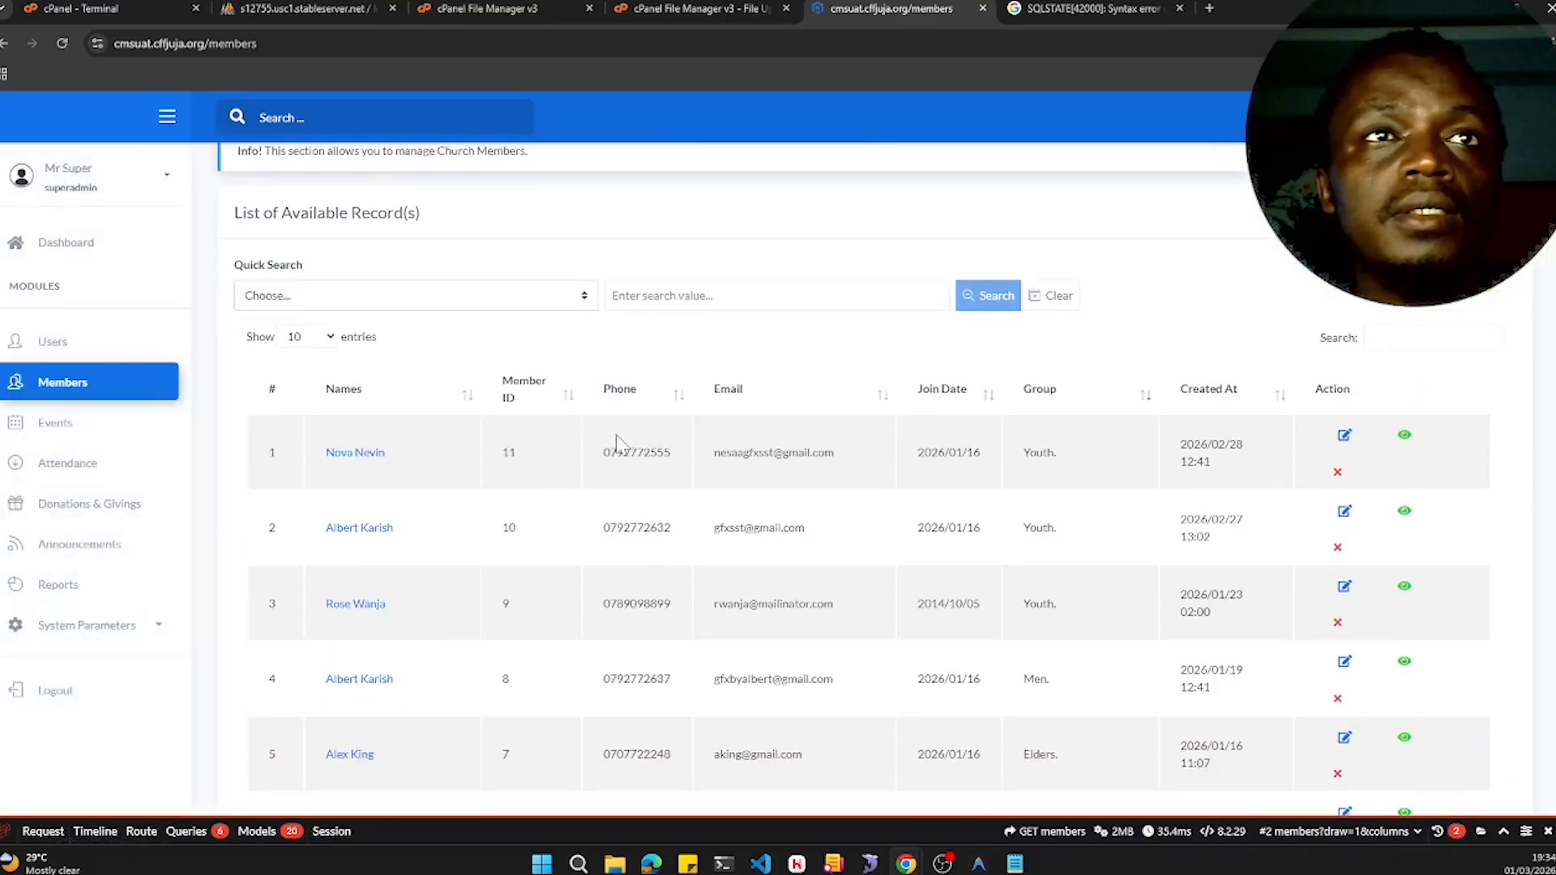
scroll(616, 441, "down", 2)
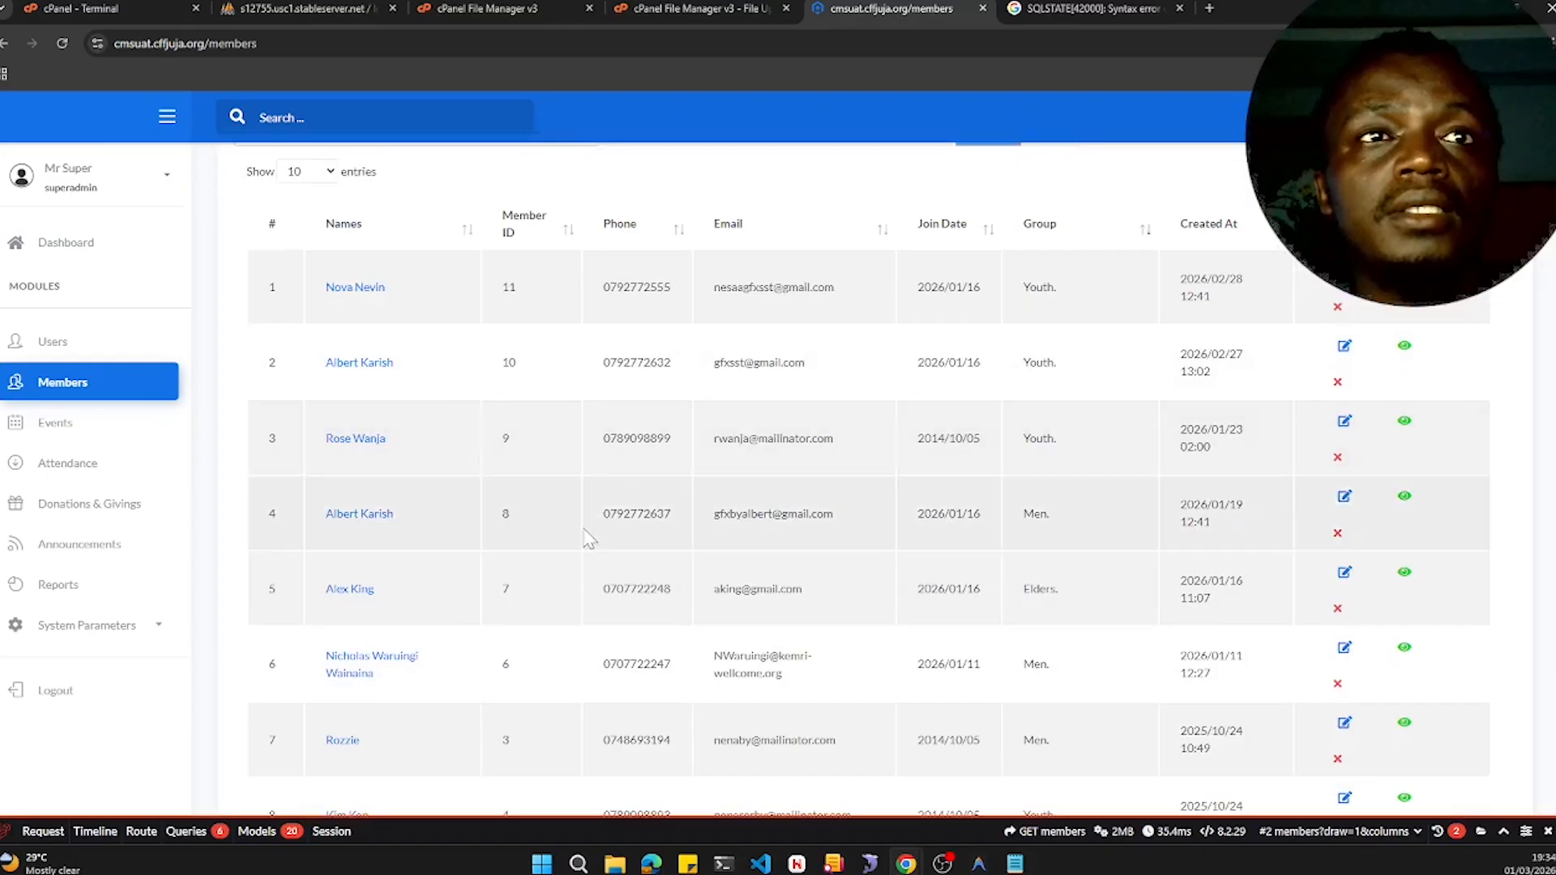
scroll(558, 677, "up", 3)
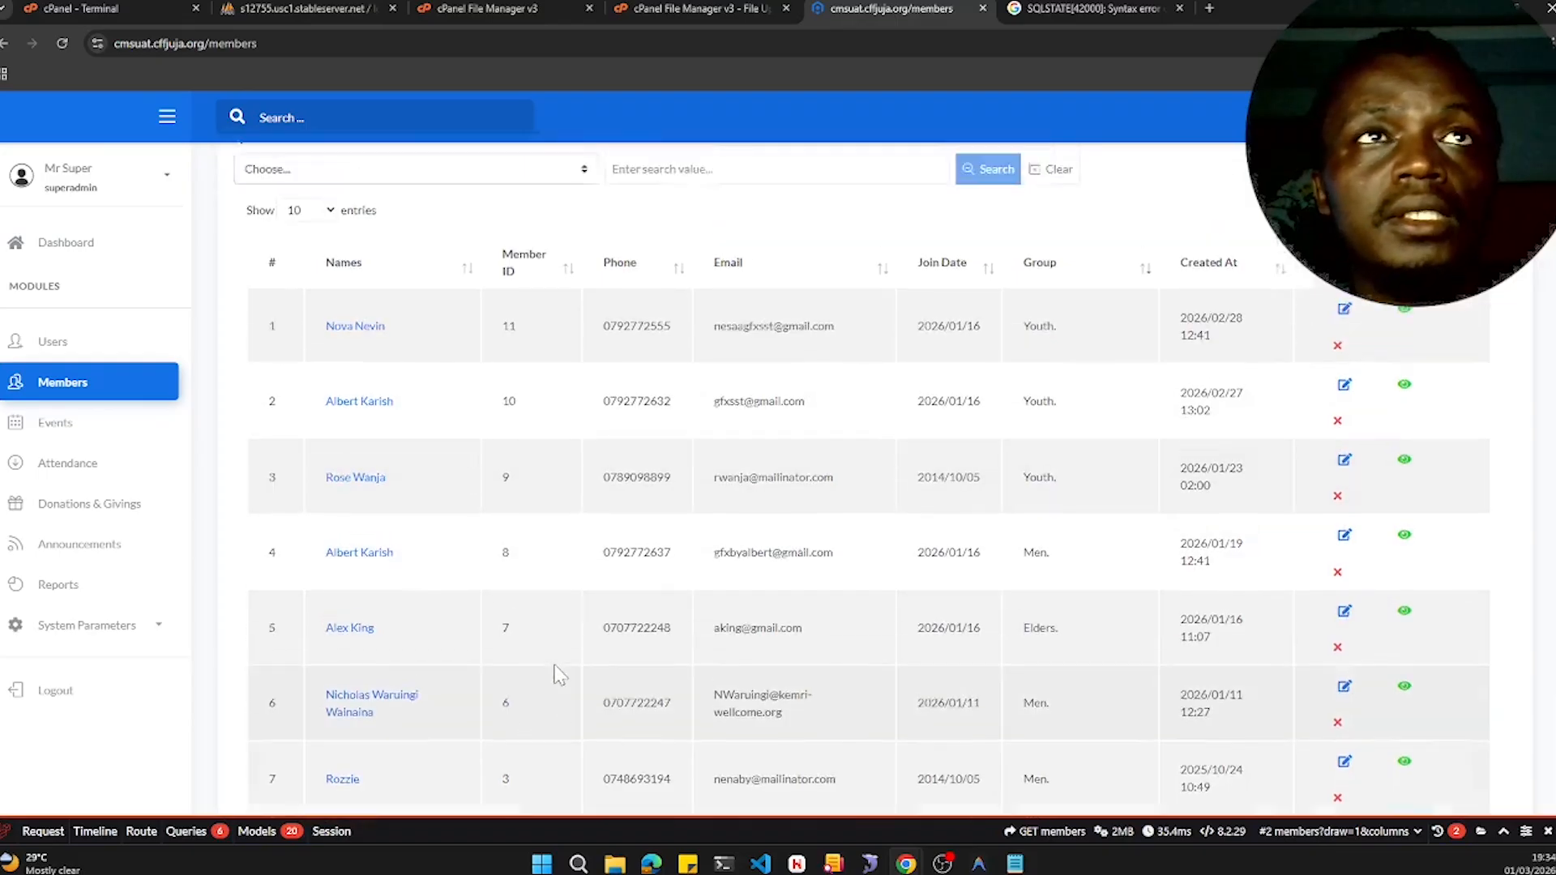
- Quick-search members by Member Number 6, then clear the search
left_click(353, 377)
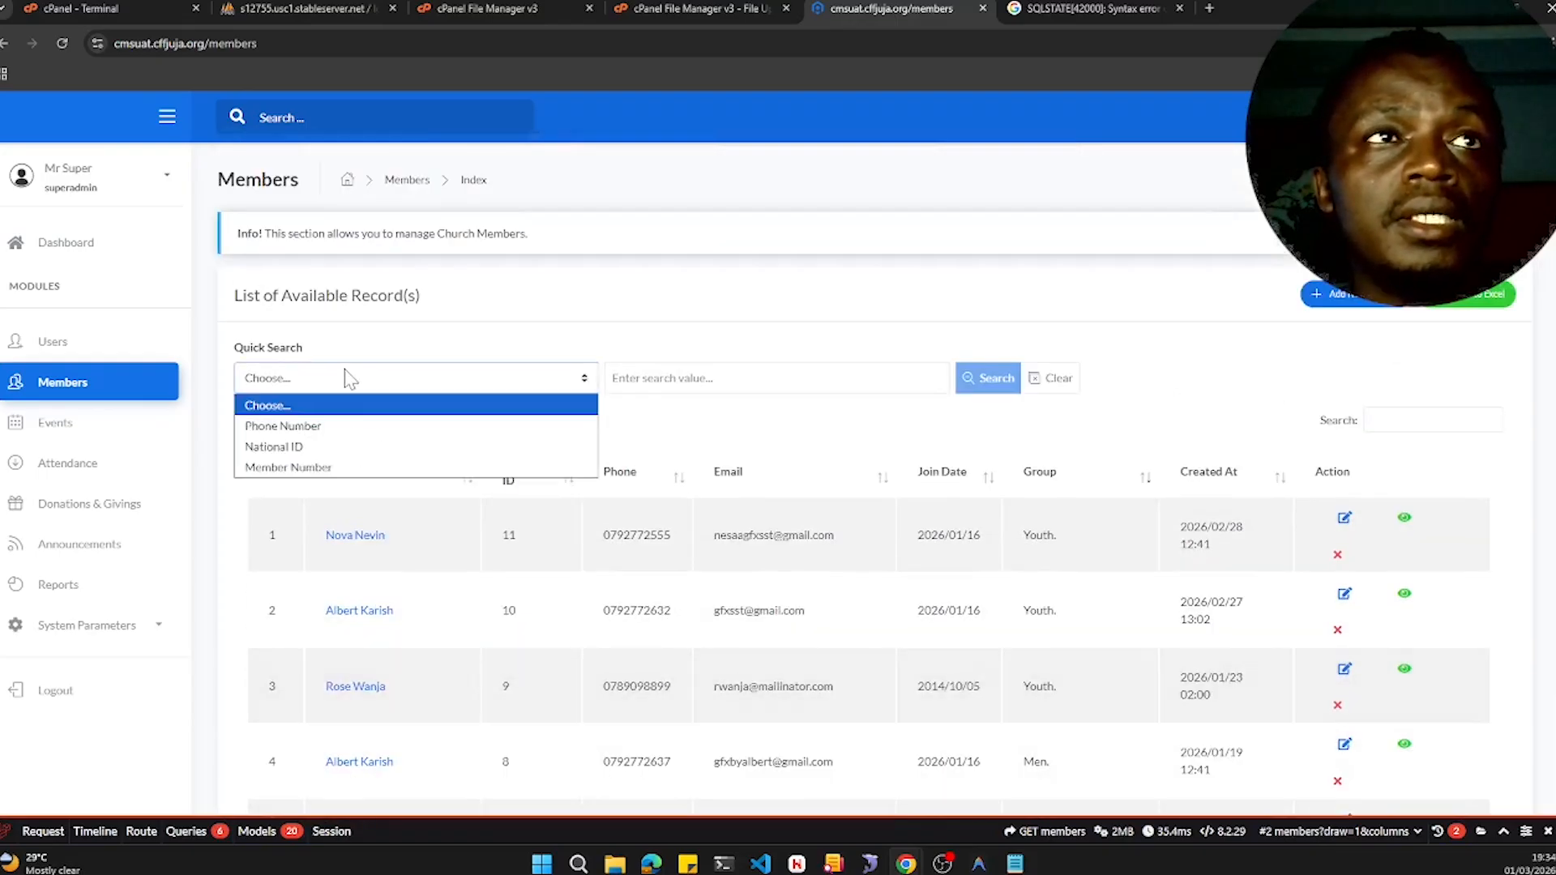
left_click(359, 468)
left_click(612, 378)
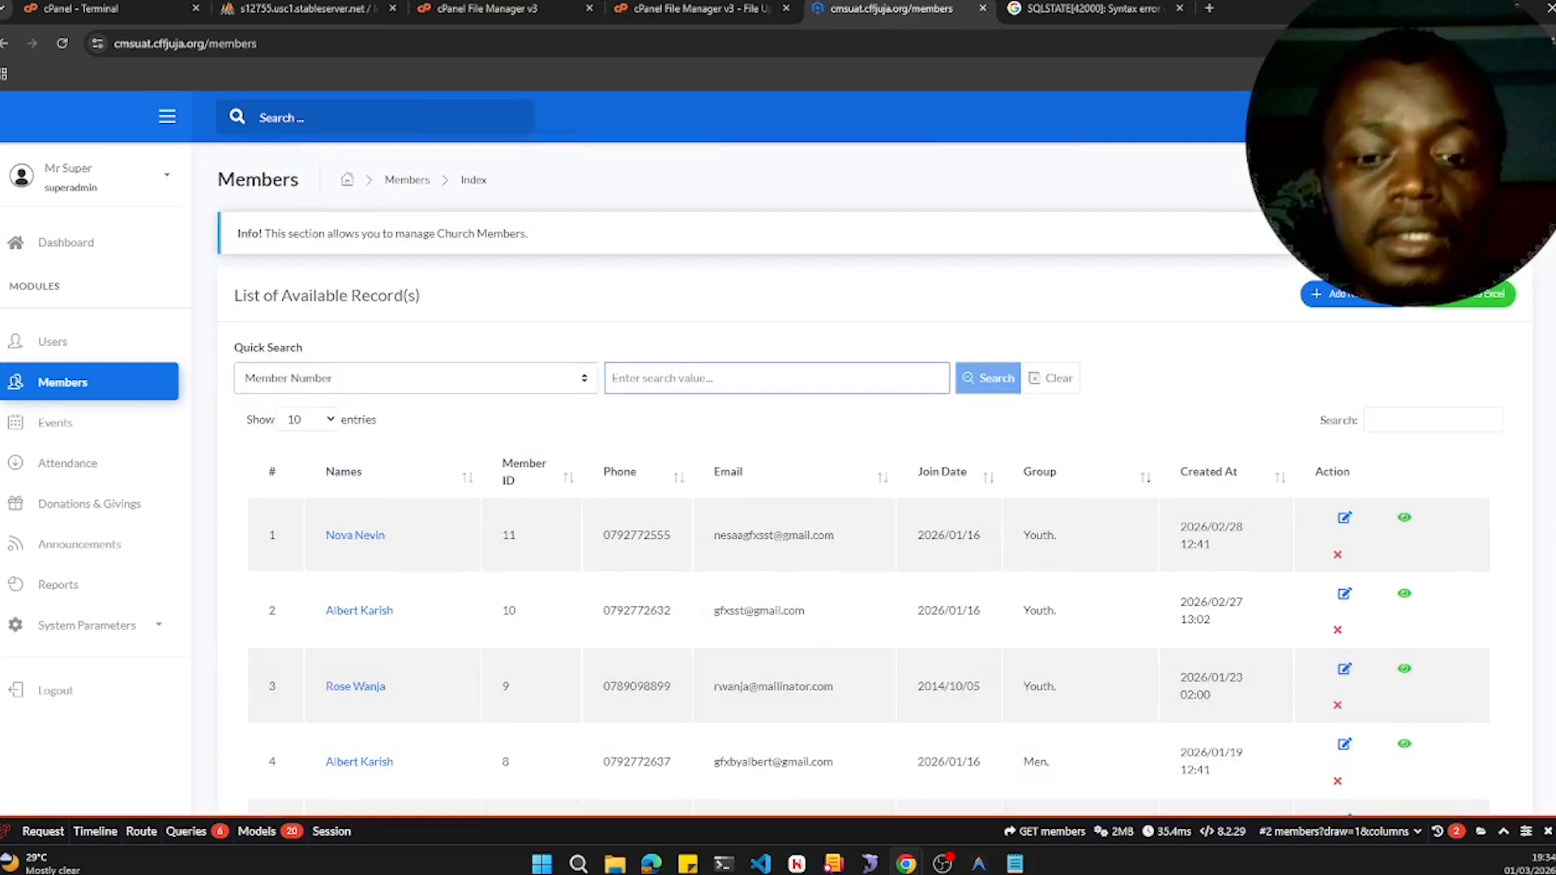
type("6")
left_click(989, 381)
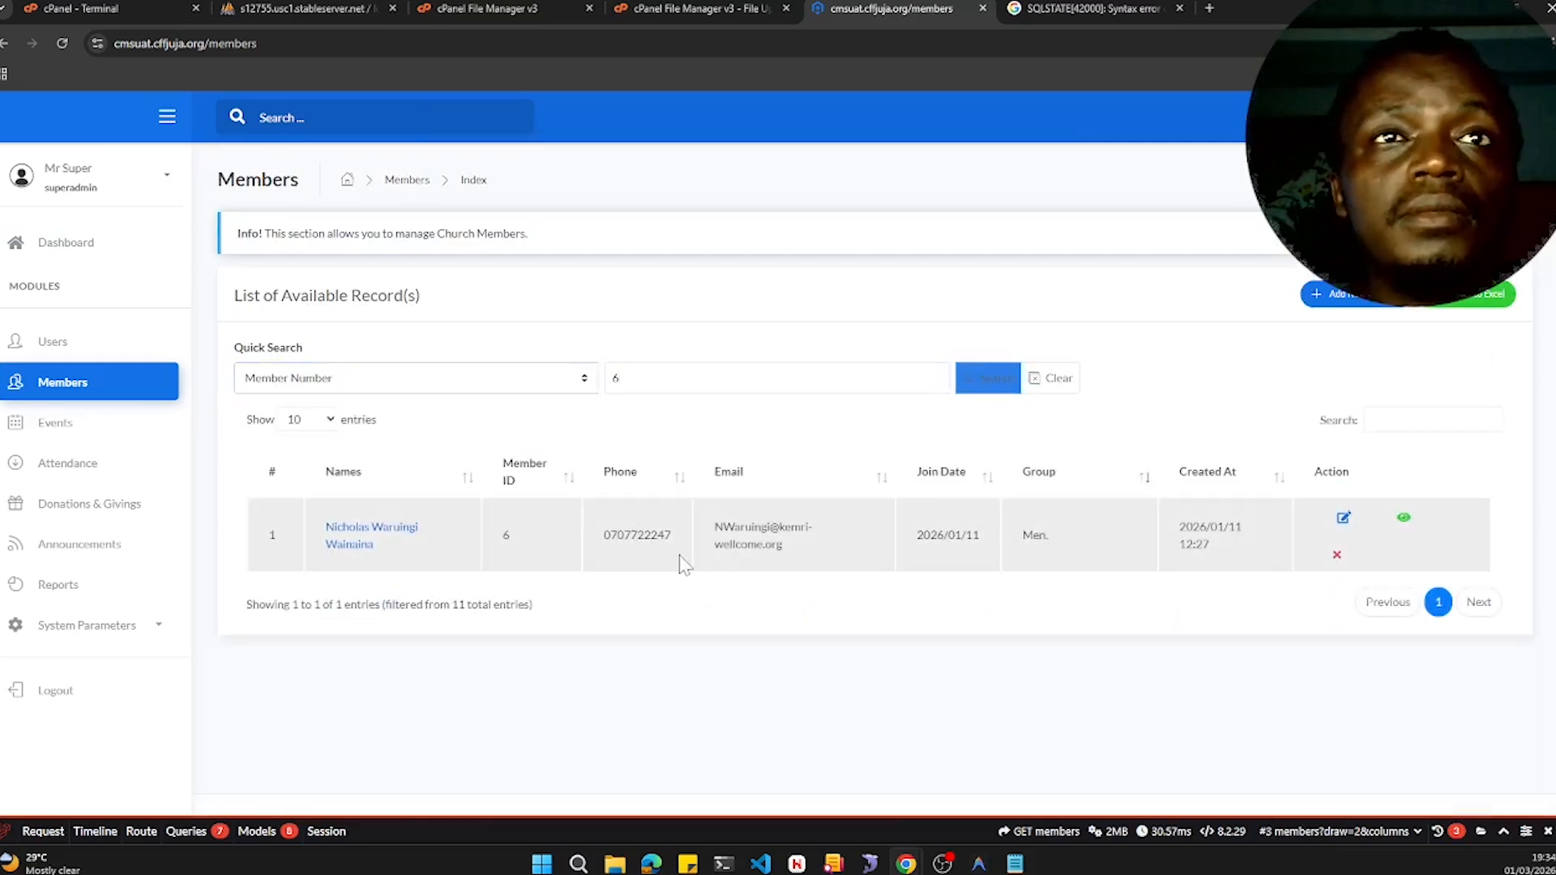
left_click(1054, 378)
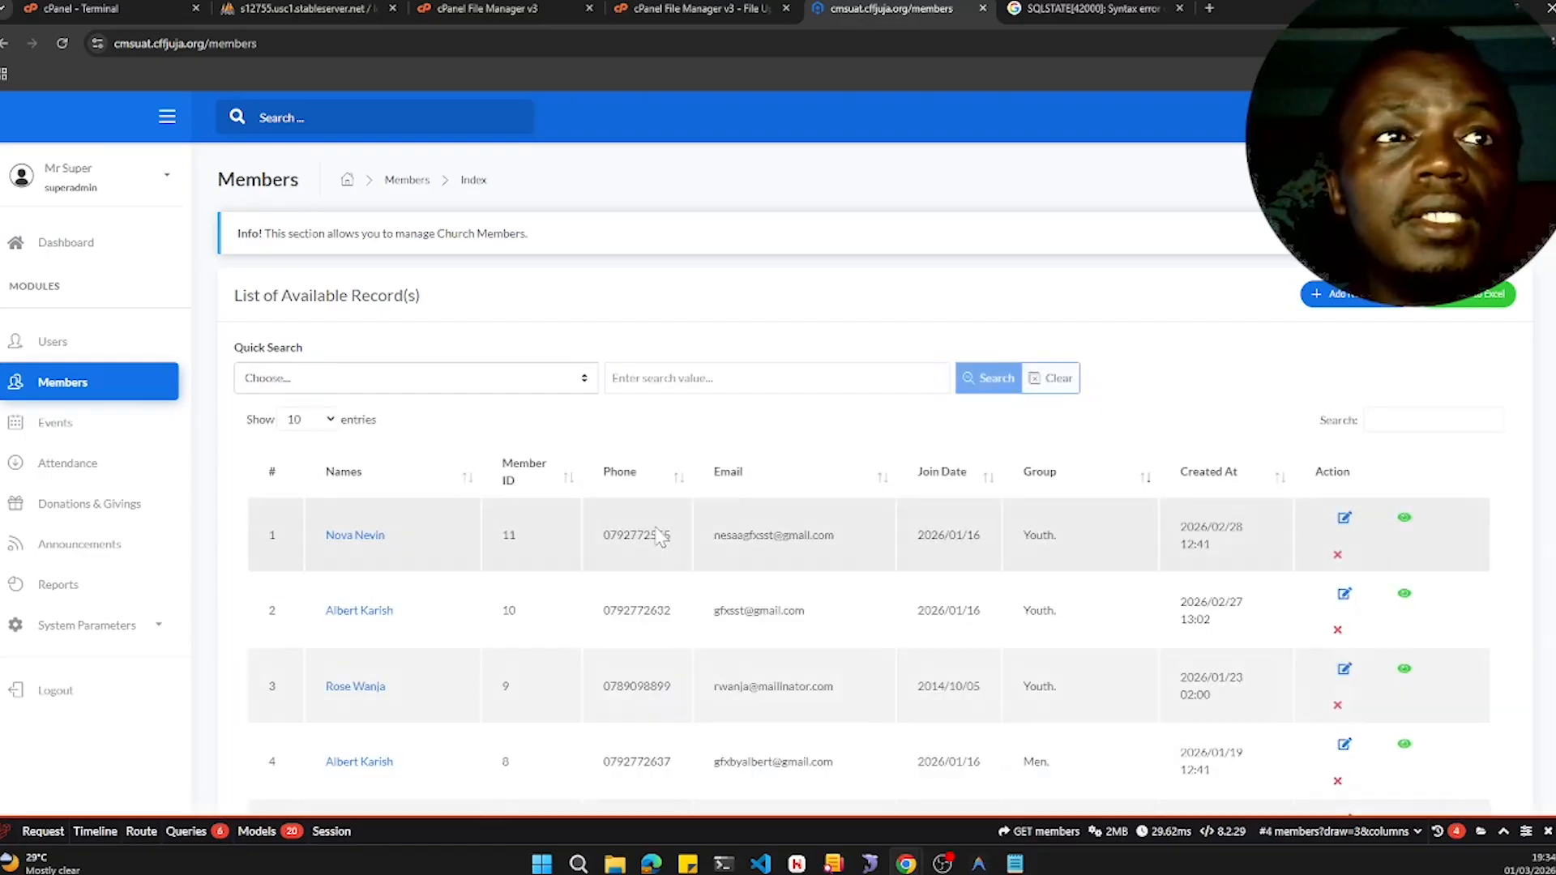
- Copy the first member's phone number and quick-search members by Phone Number with it
scroll(660, 538, "down", 2)
scroll(515, 328, "down", 1)
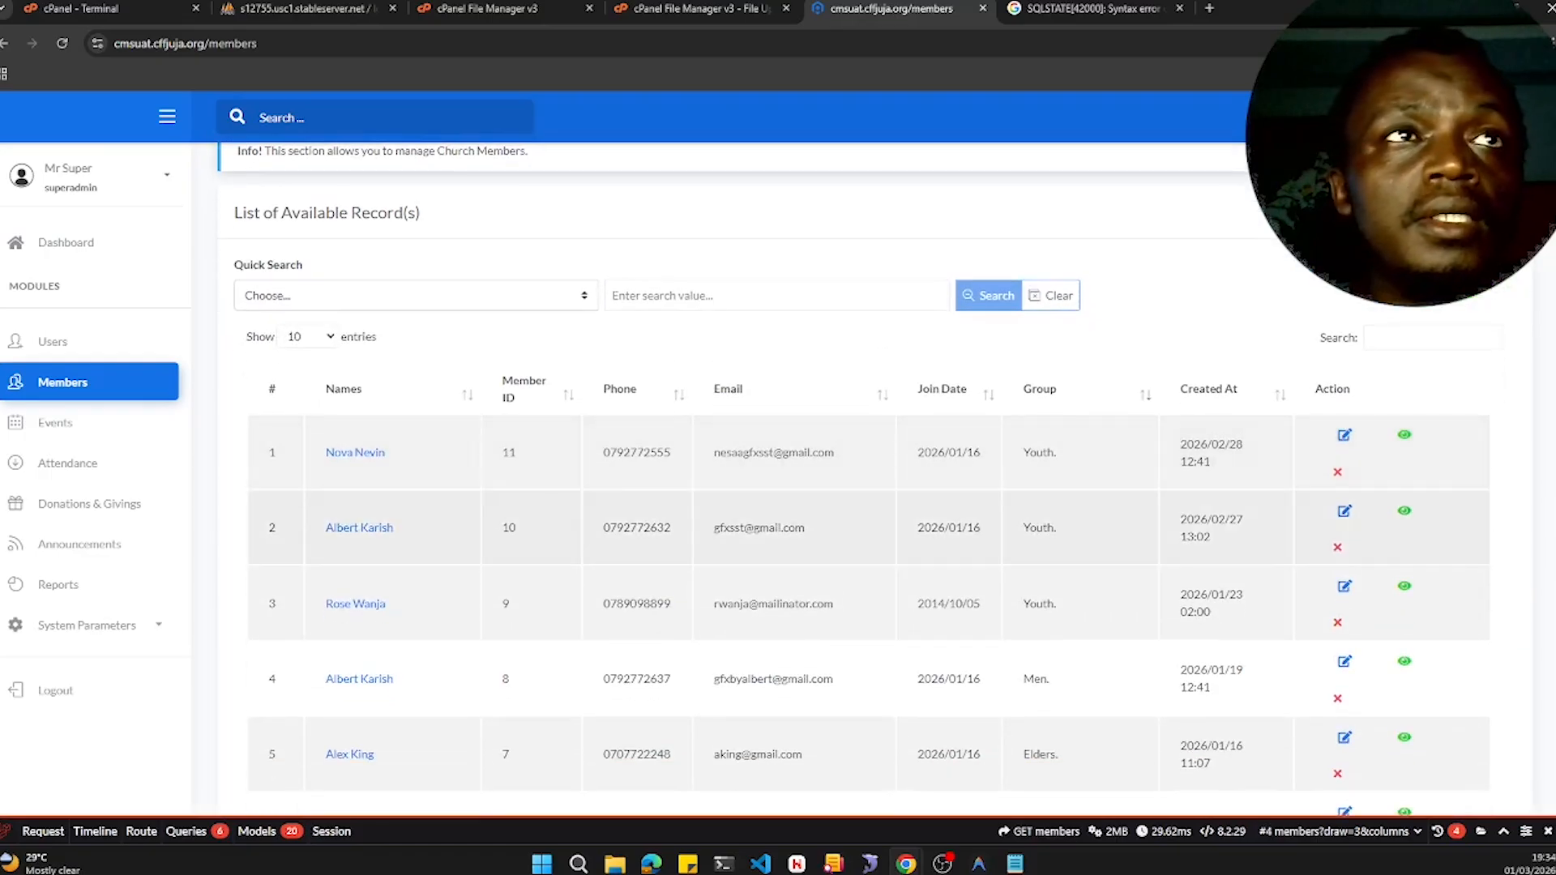
left_click(498, 306)
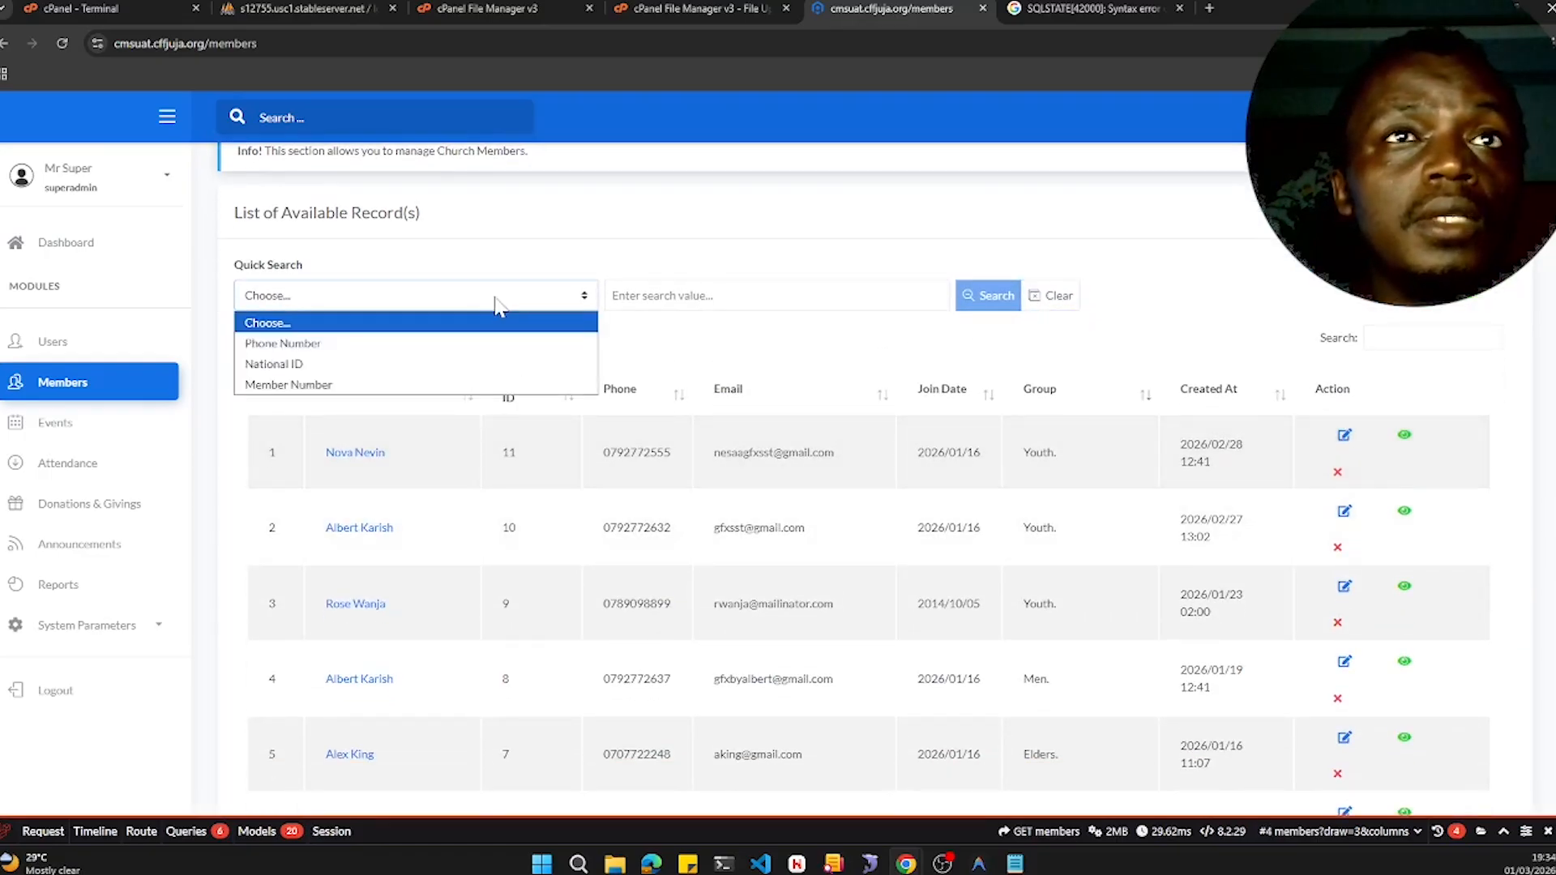
left_click(686, 344)
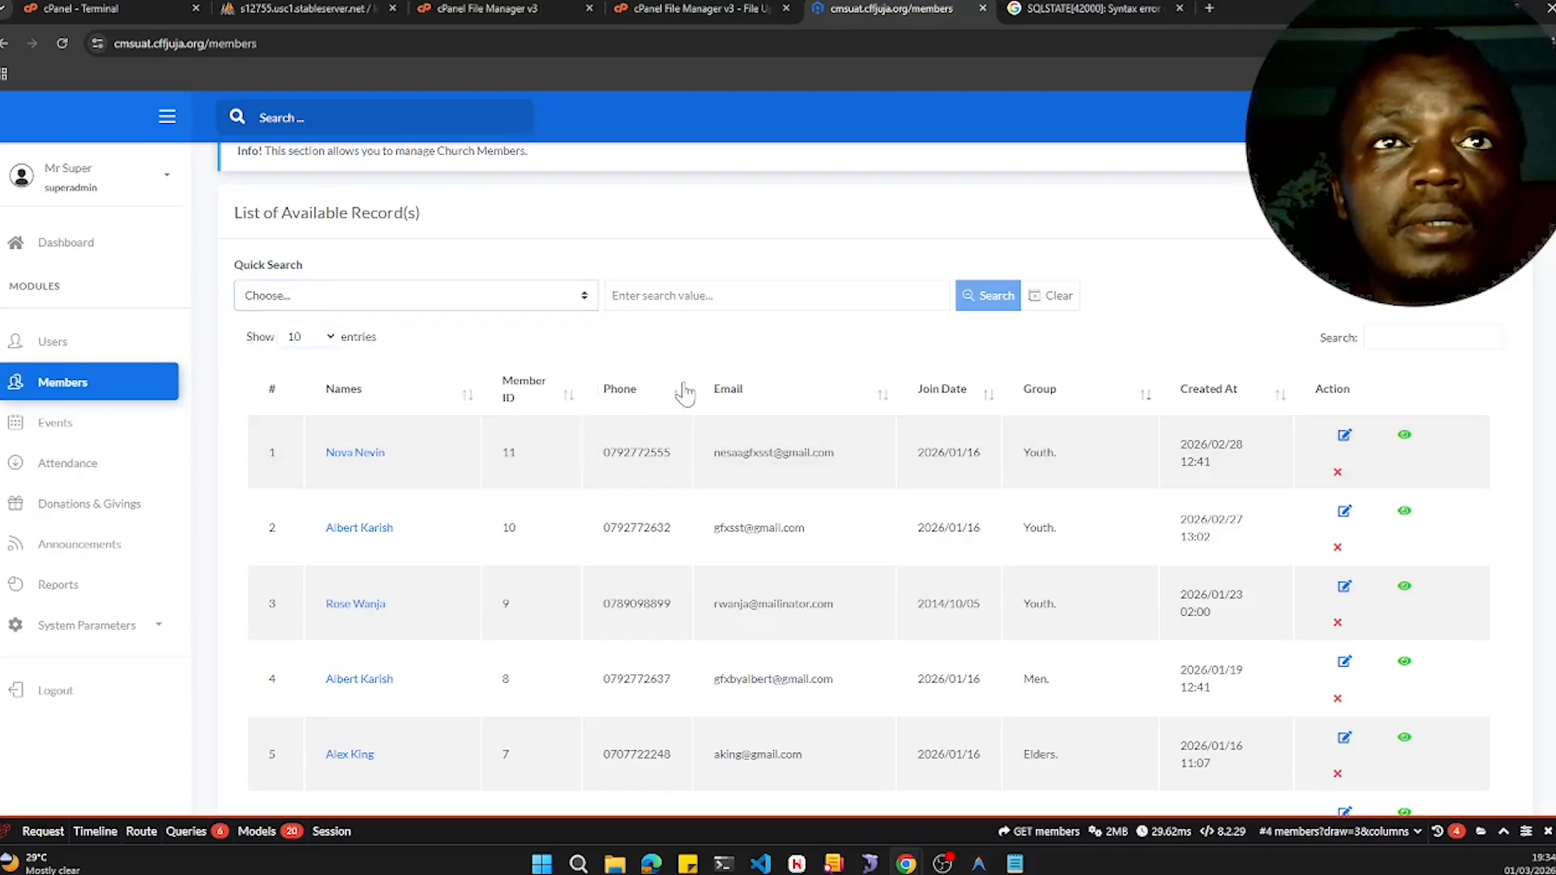
left_click_drag(678, 461, 603, 454)
key("ctrl+c")
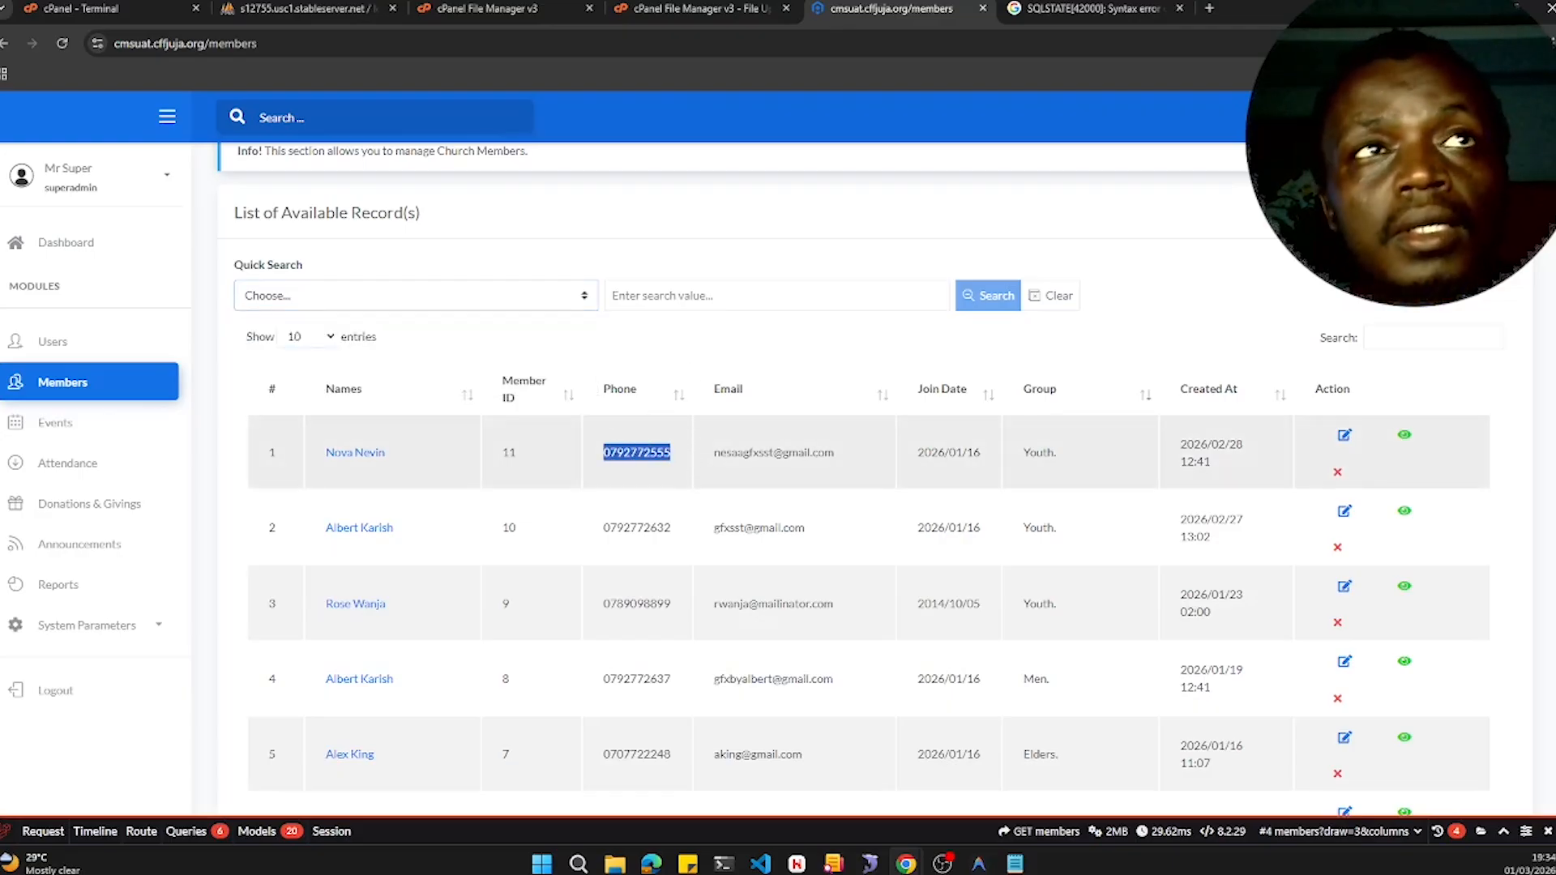
left_click(411, 300)
left_click(371, 342)
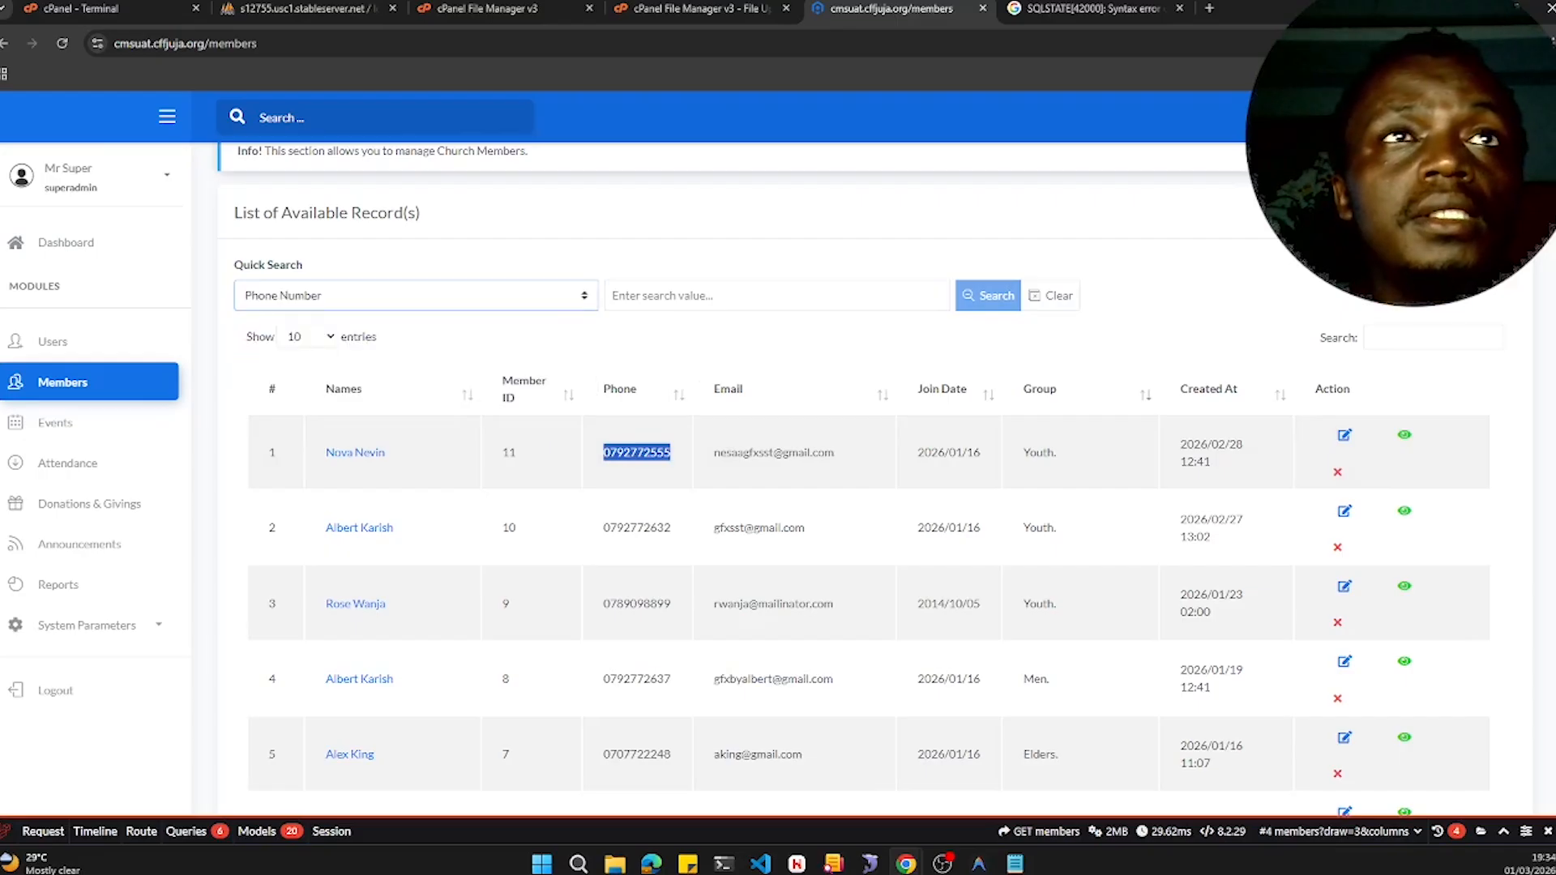
left_click(648, 296)
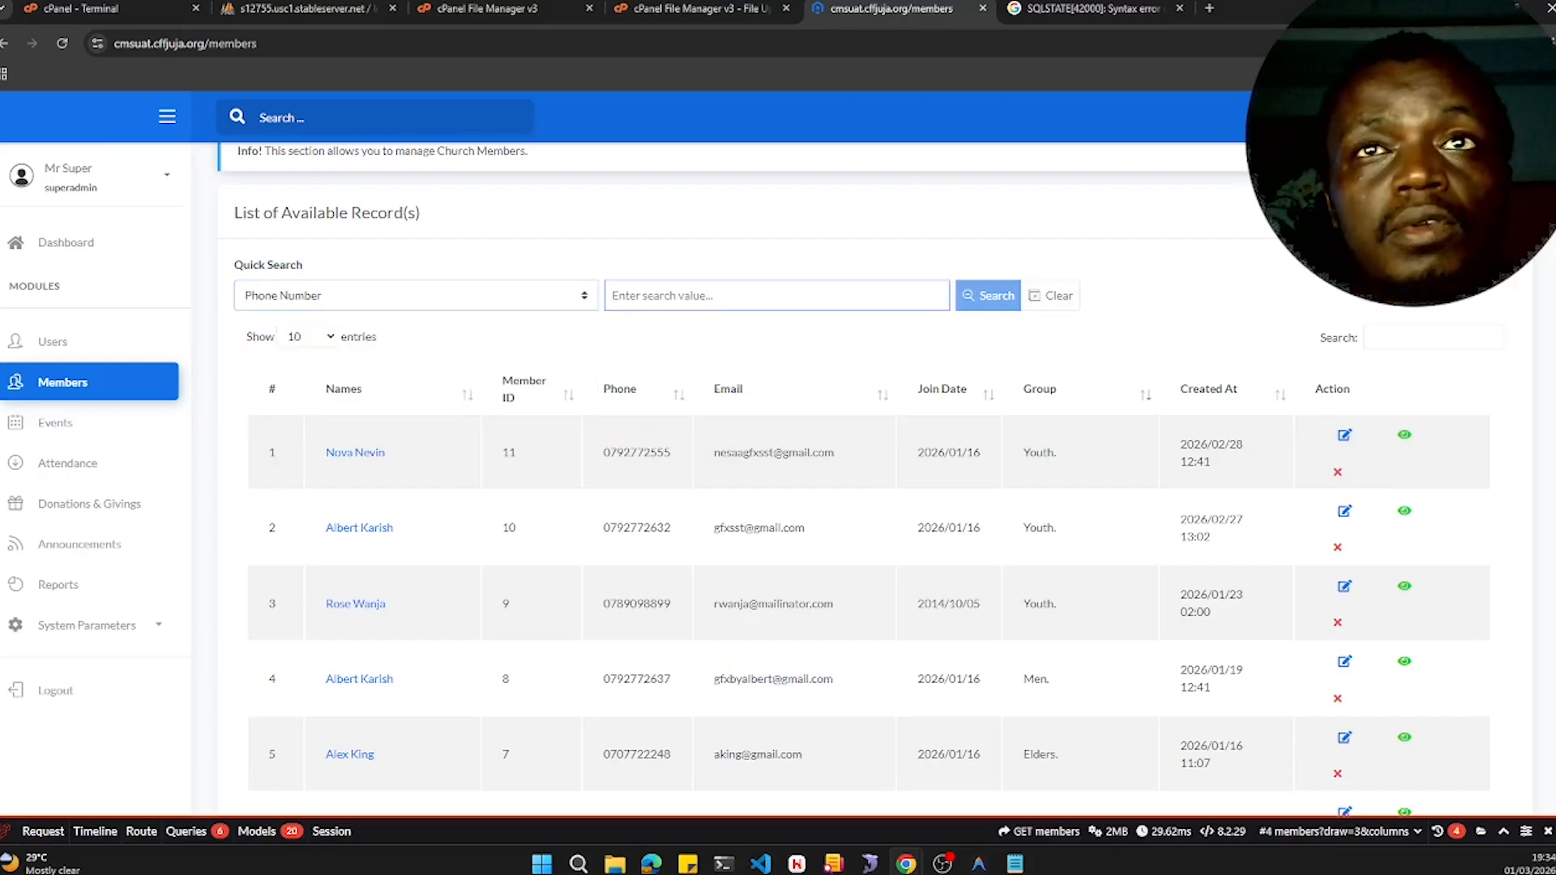
key("ctrl+v")
left_click(989, 296)
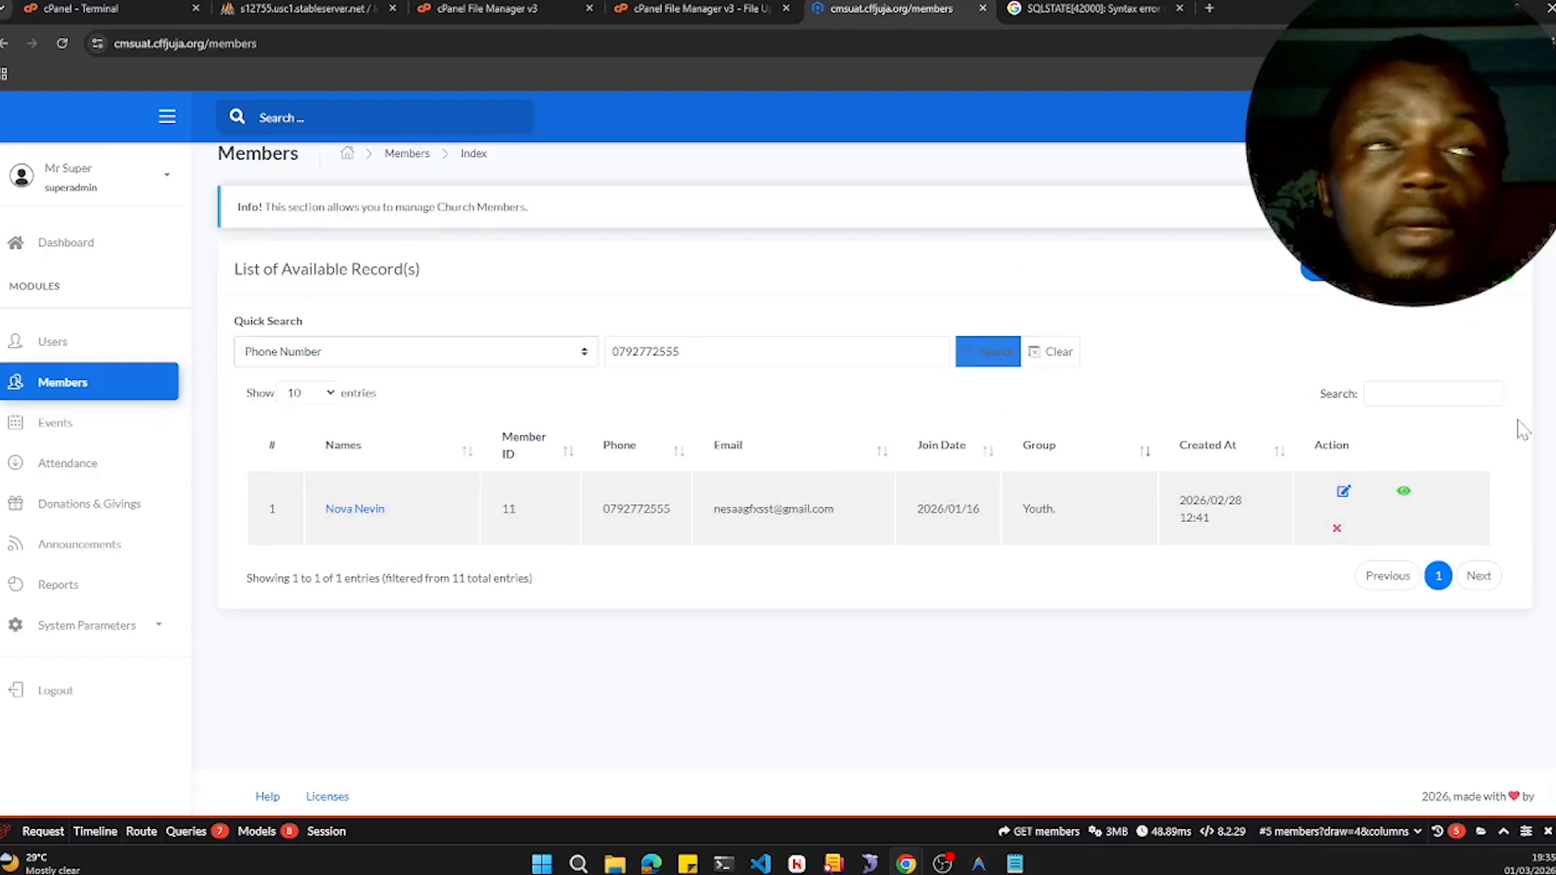
- Export members to Excel filtered by groups Elders. and Visitors / New members
left_click(1476, 293)
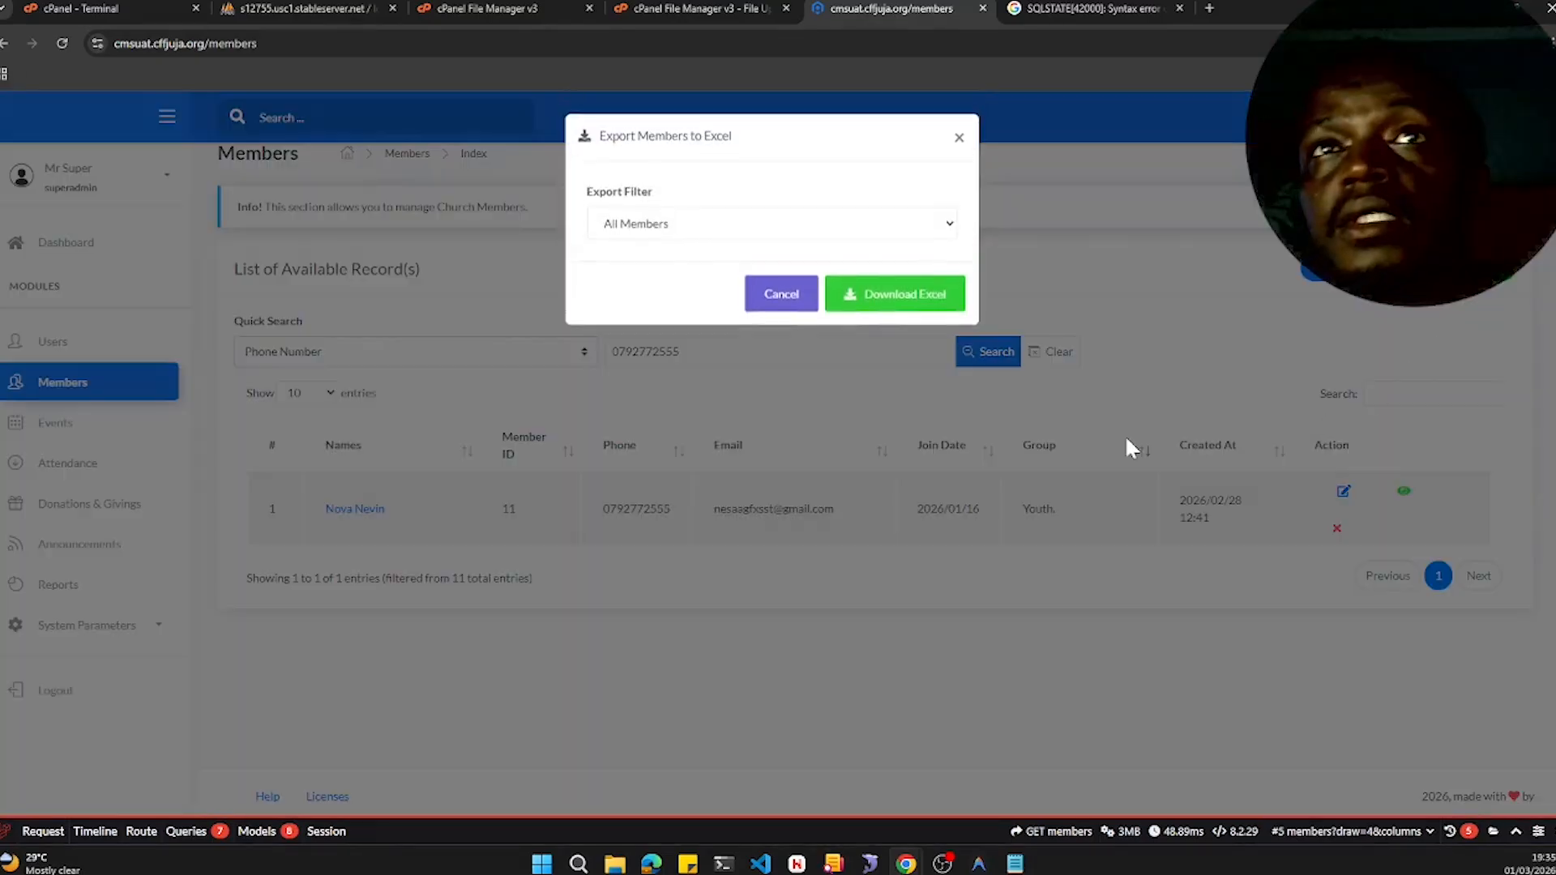
left_click(658, 227)
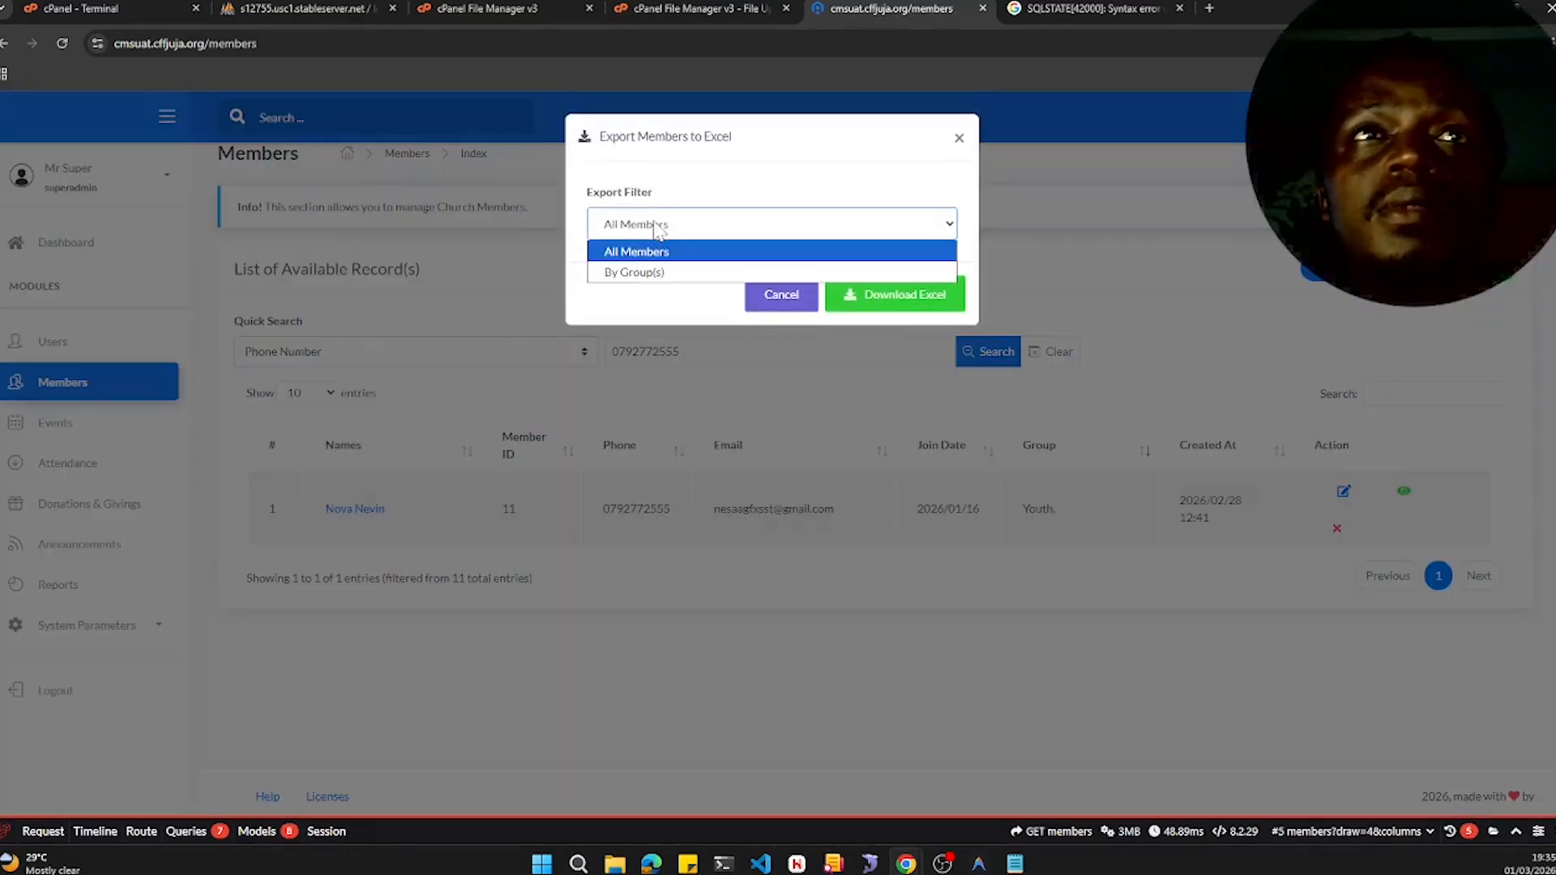
left_click(656, 270)
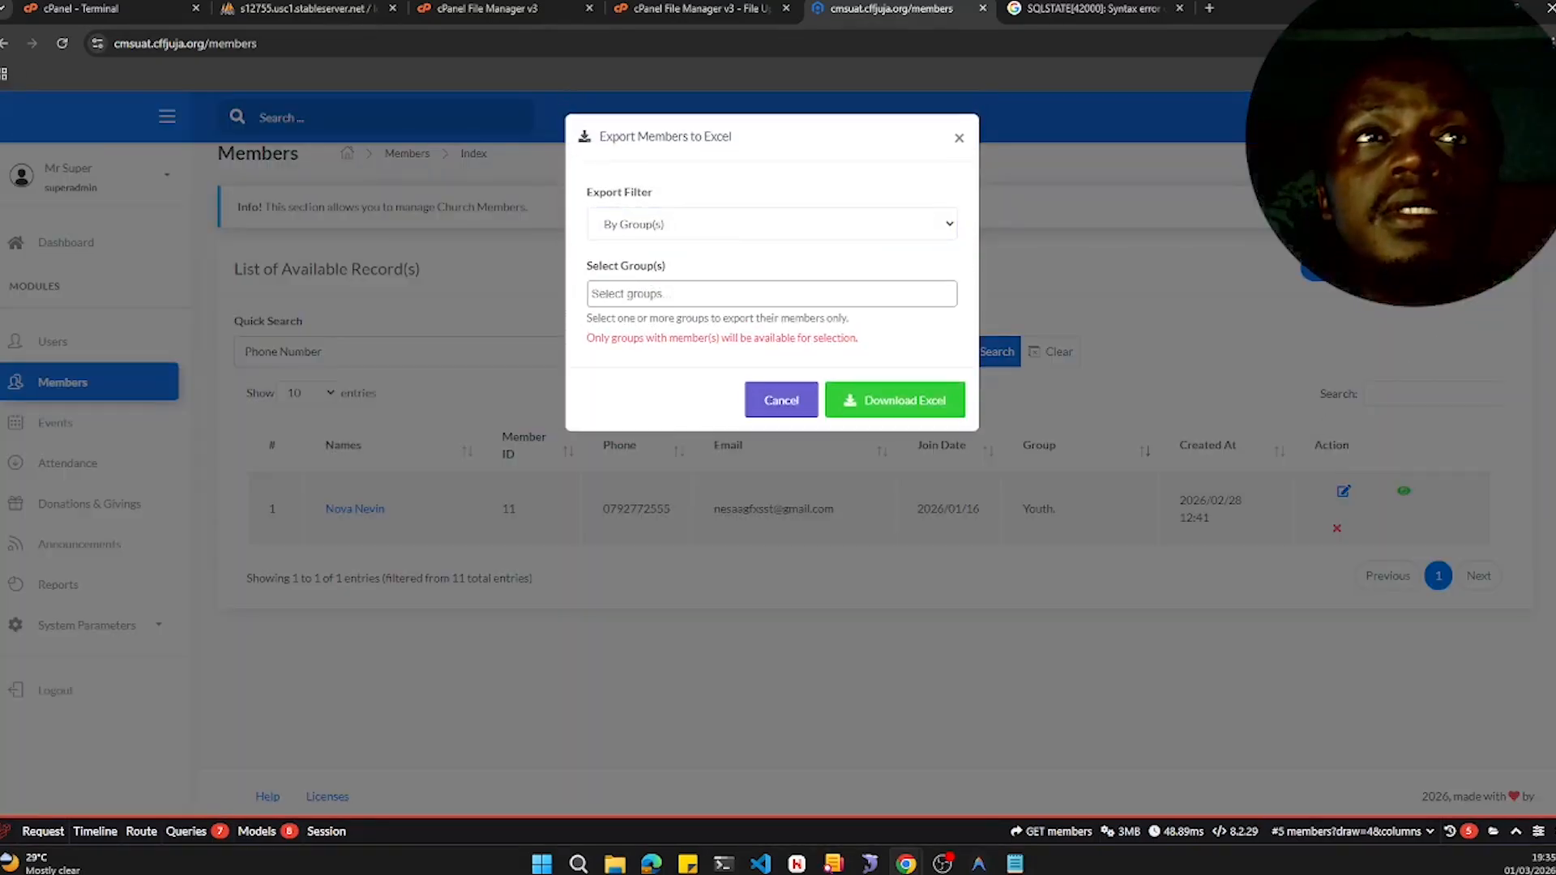
left_click(649, 293)
left_click(647, 318)
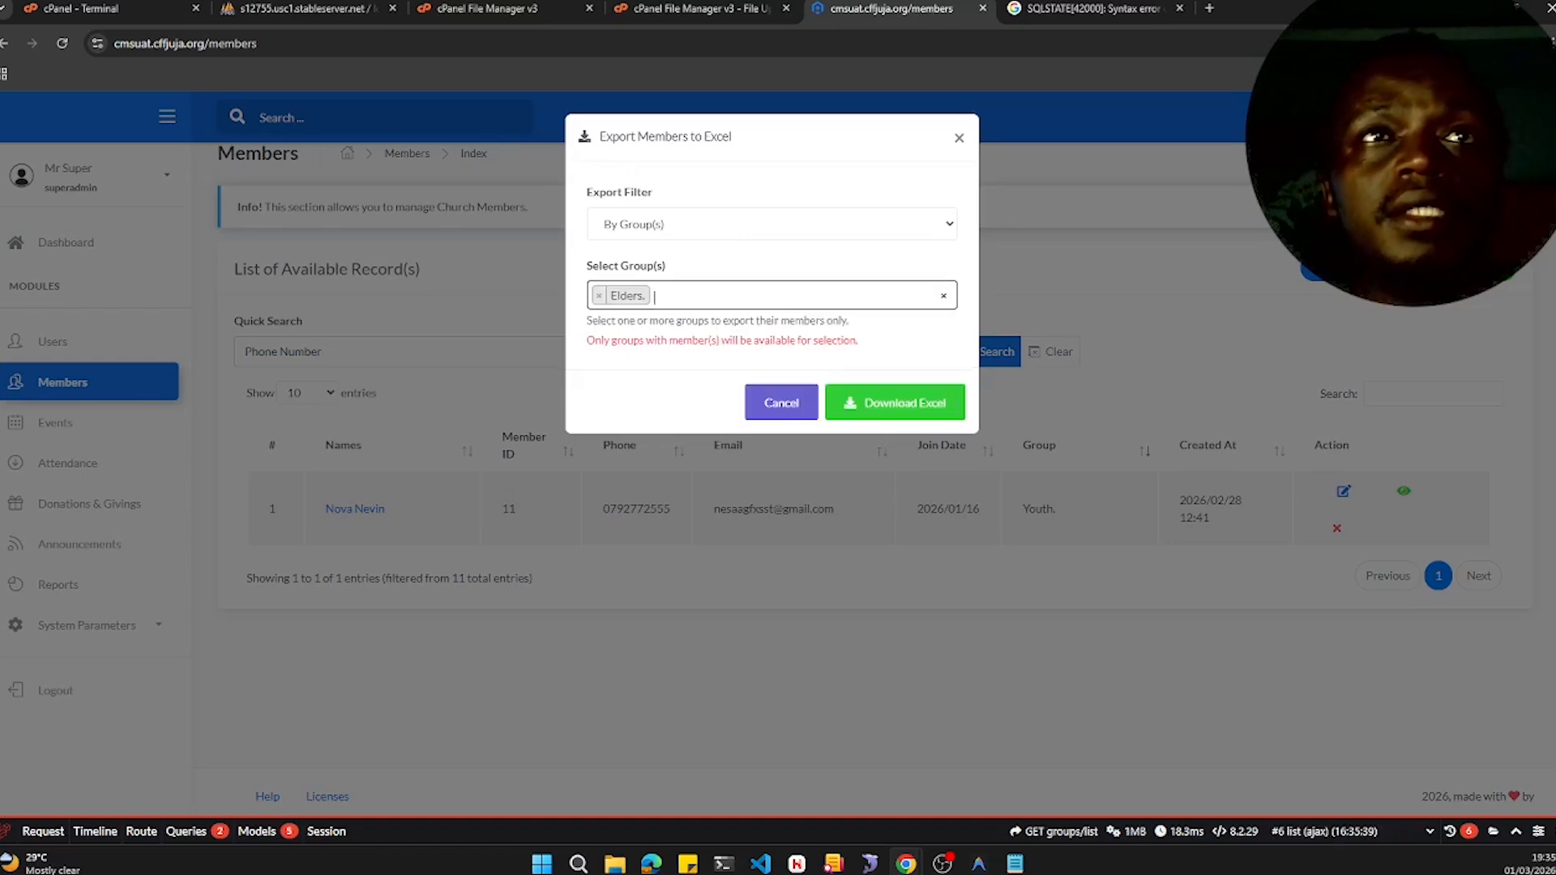
left_click(688, 296)
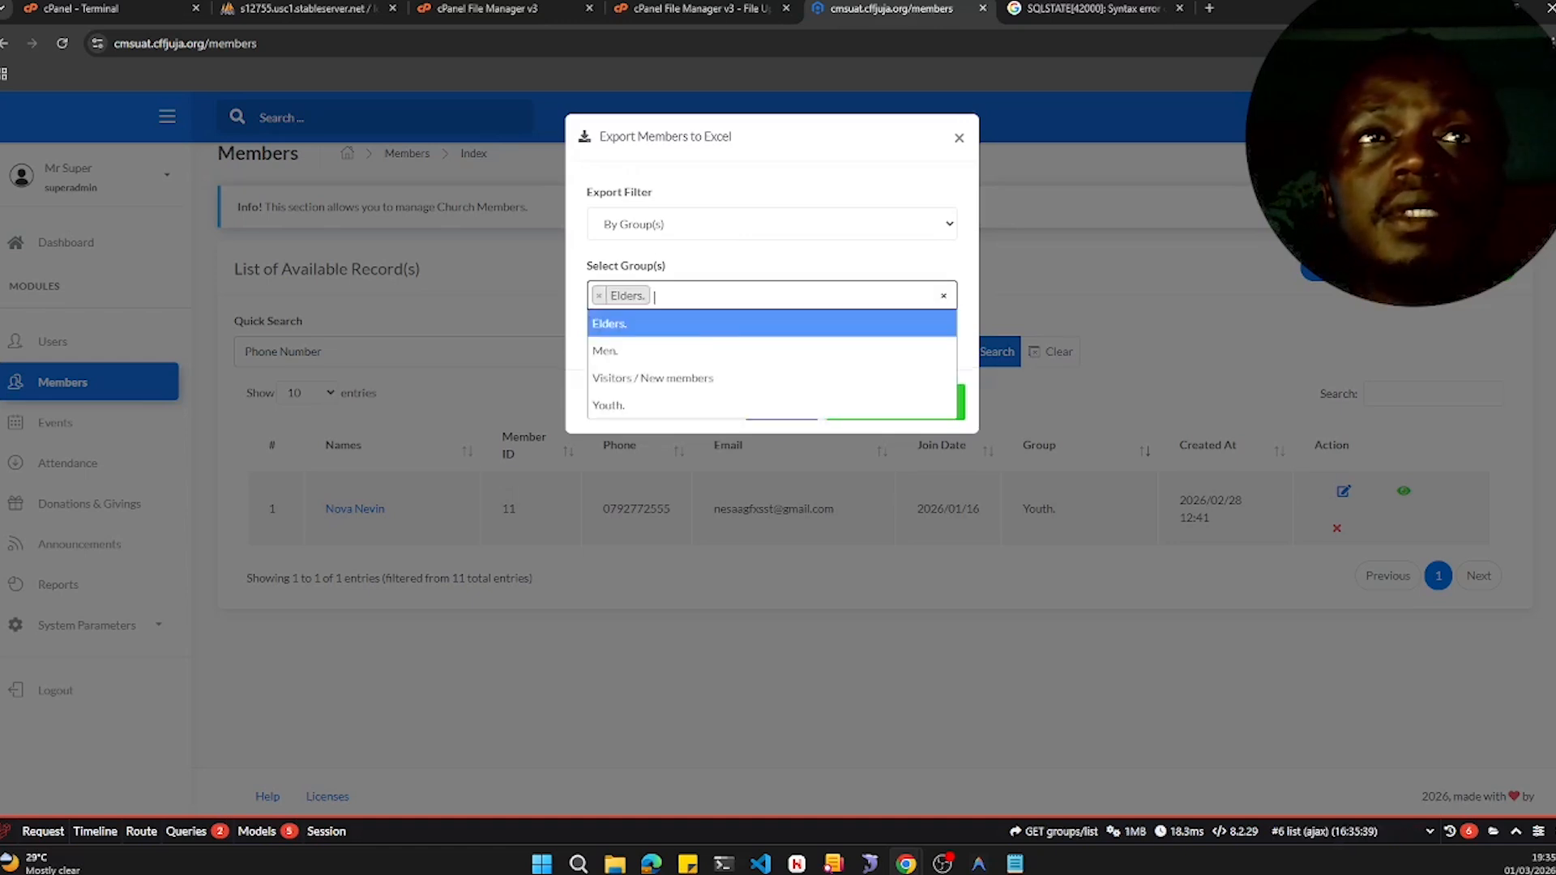
left_click(667, 378)
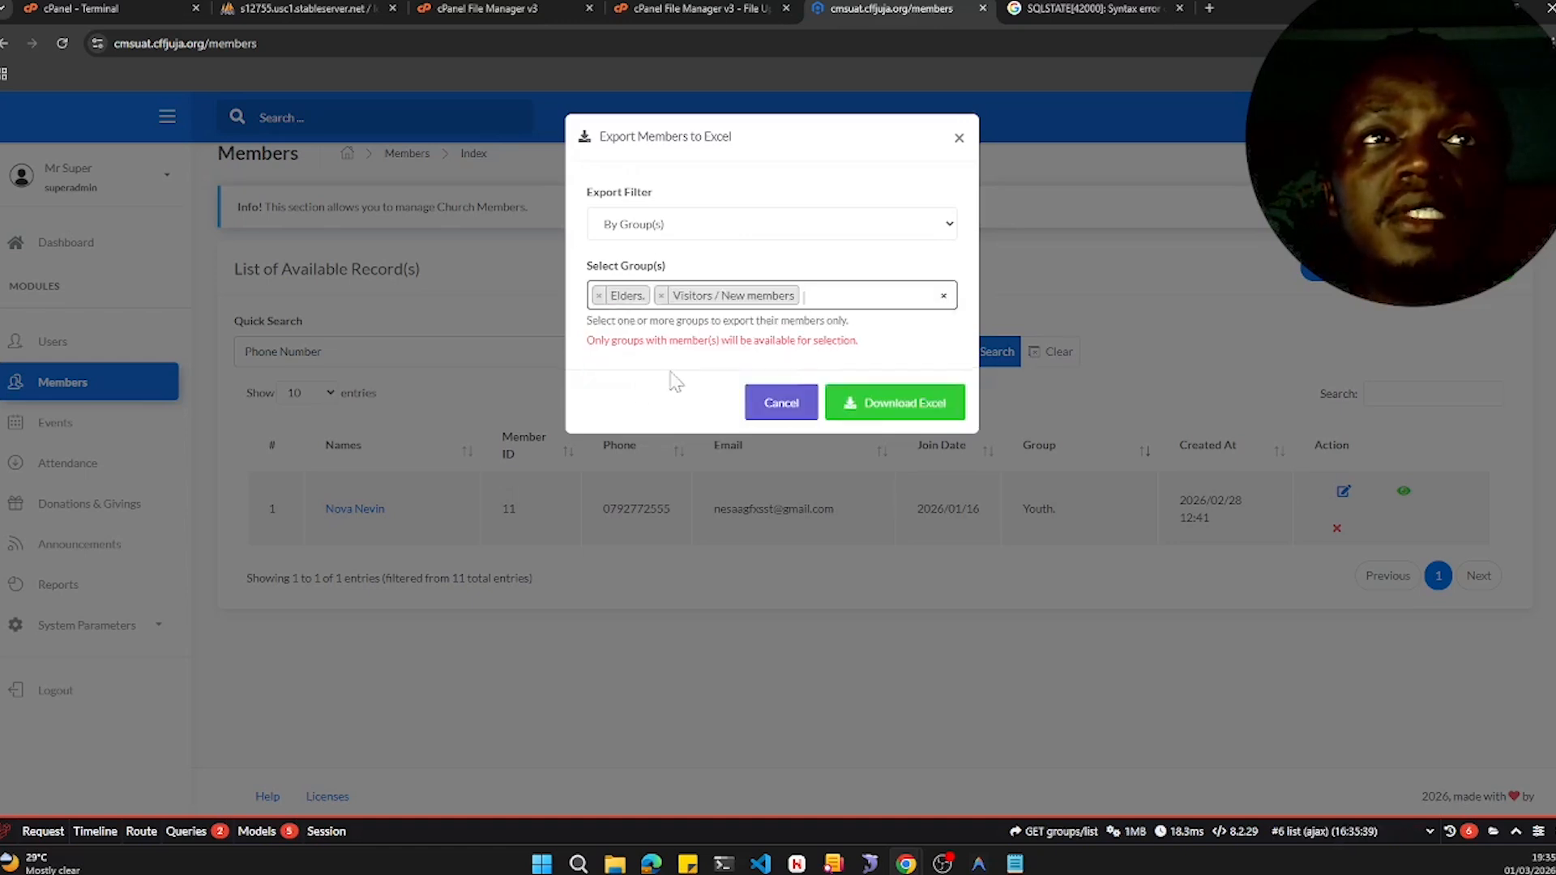
left_click(895, 406)
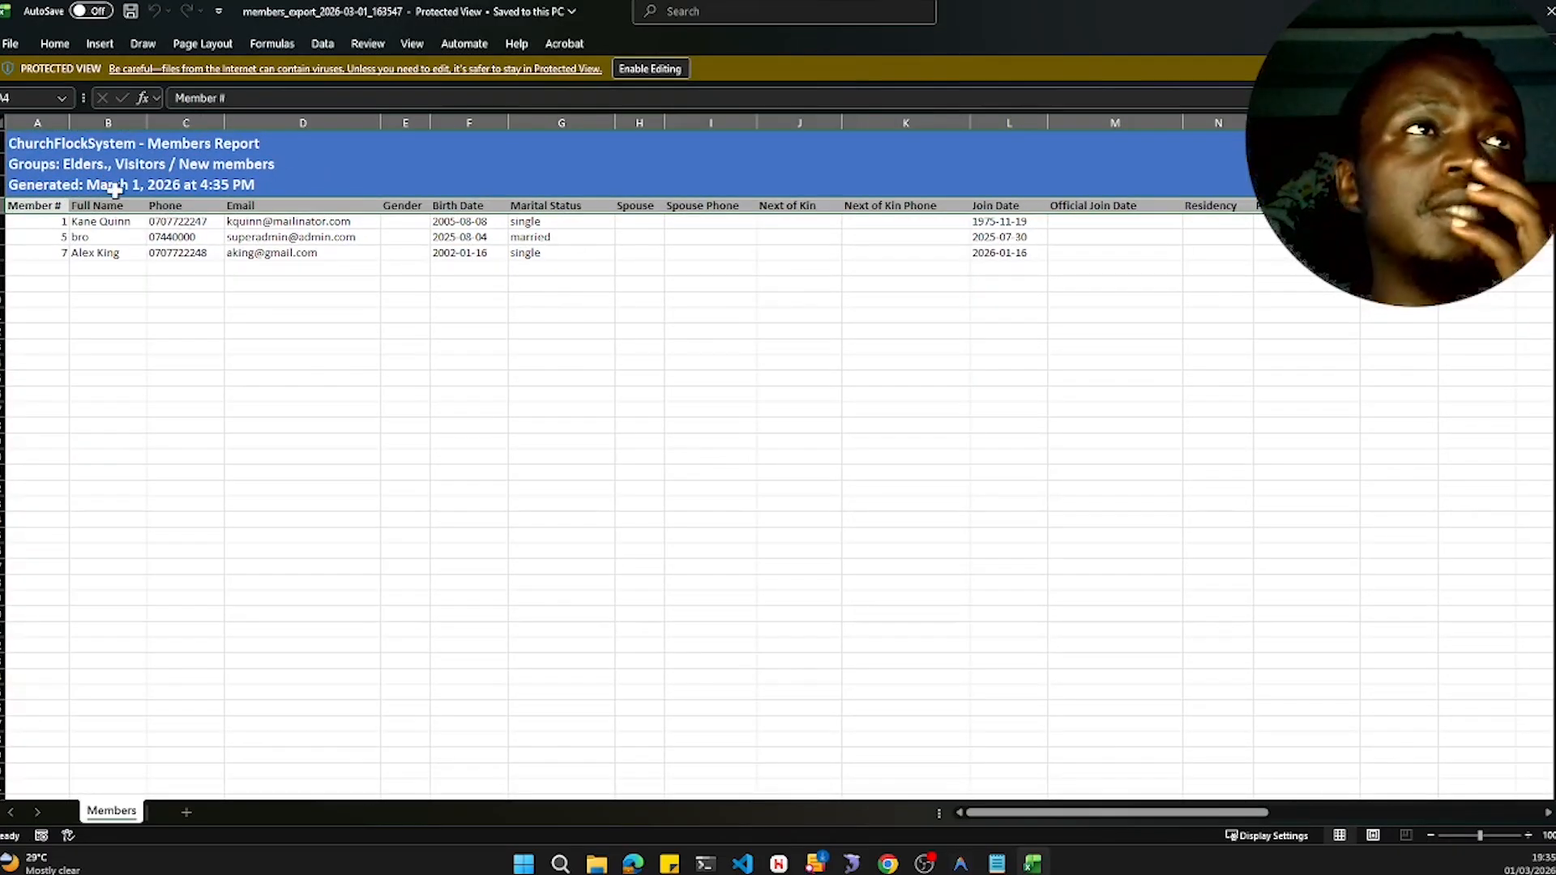
- Scroll through the exported members spreadsheet and close it
scroll(674, 375, "right", 5)
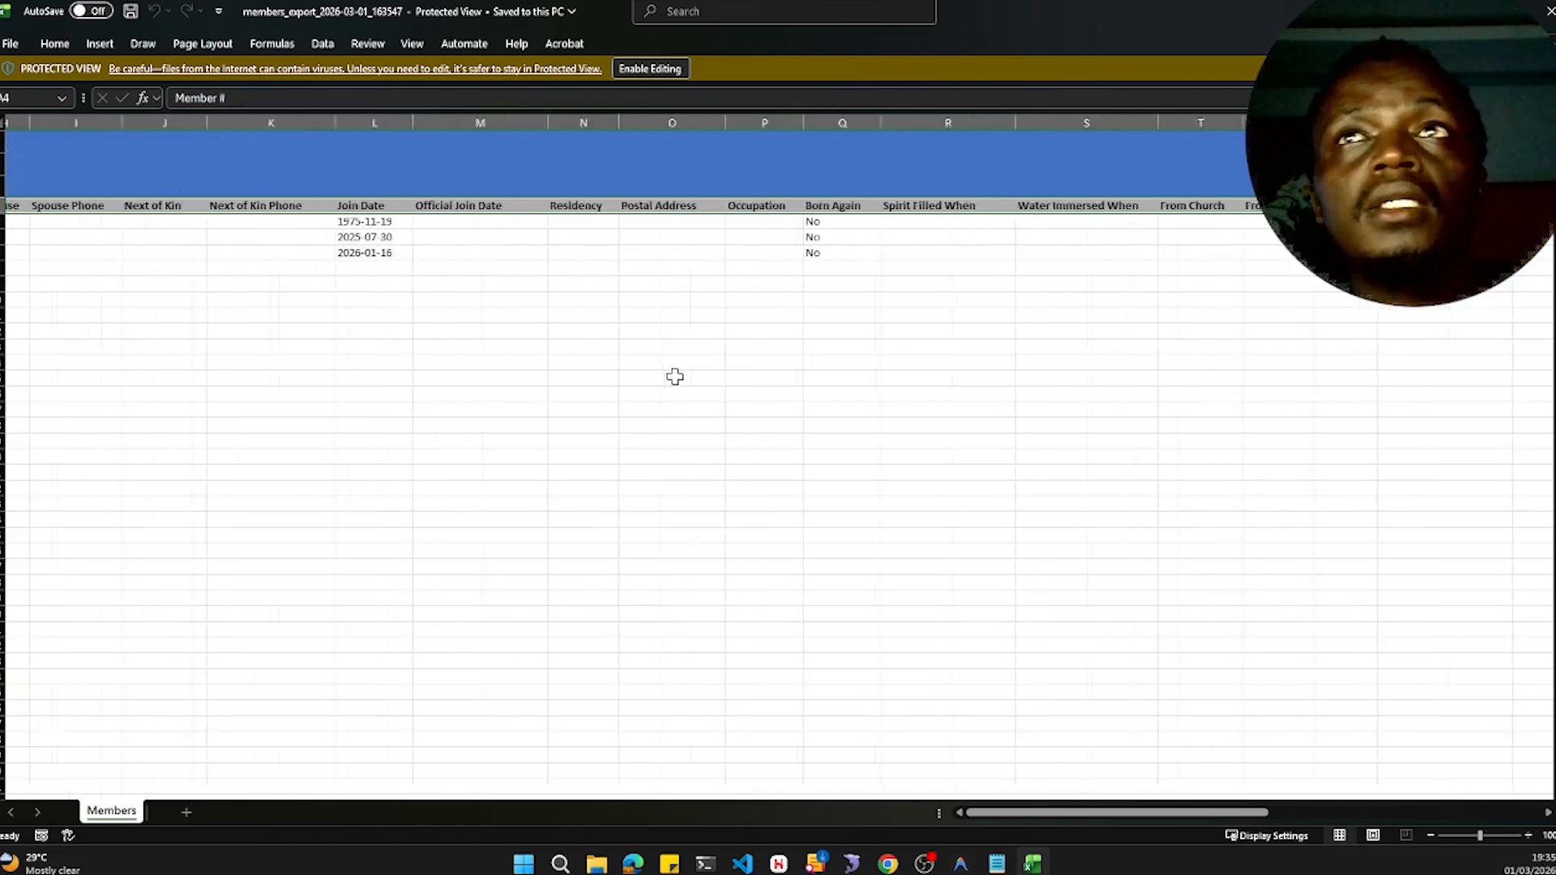
scroll(675, 376, "right", 8)
scroll(675, 376, "left", 10)
key("alt+F4")
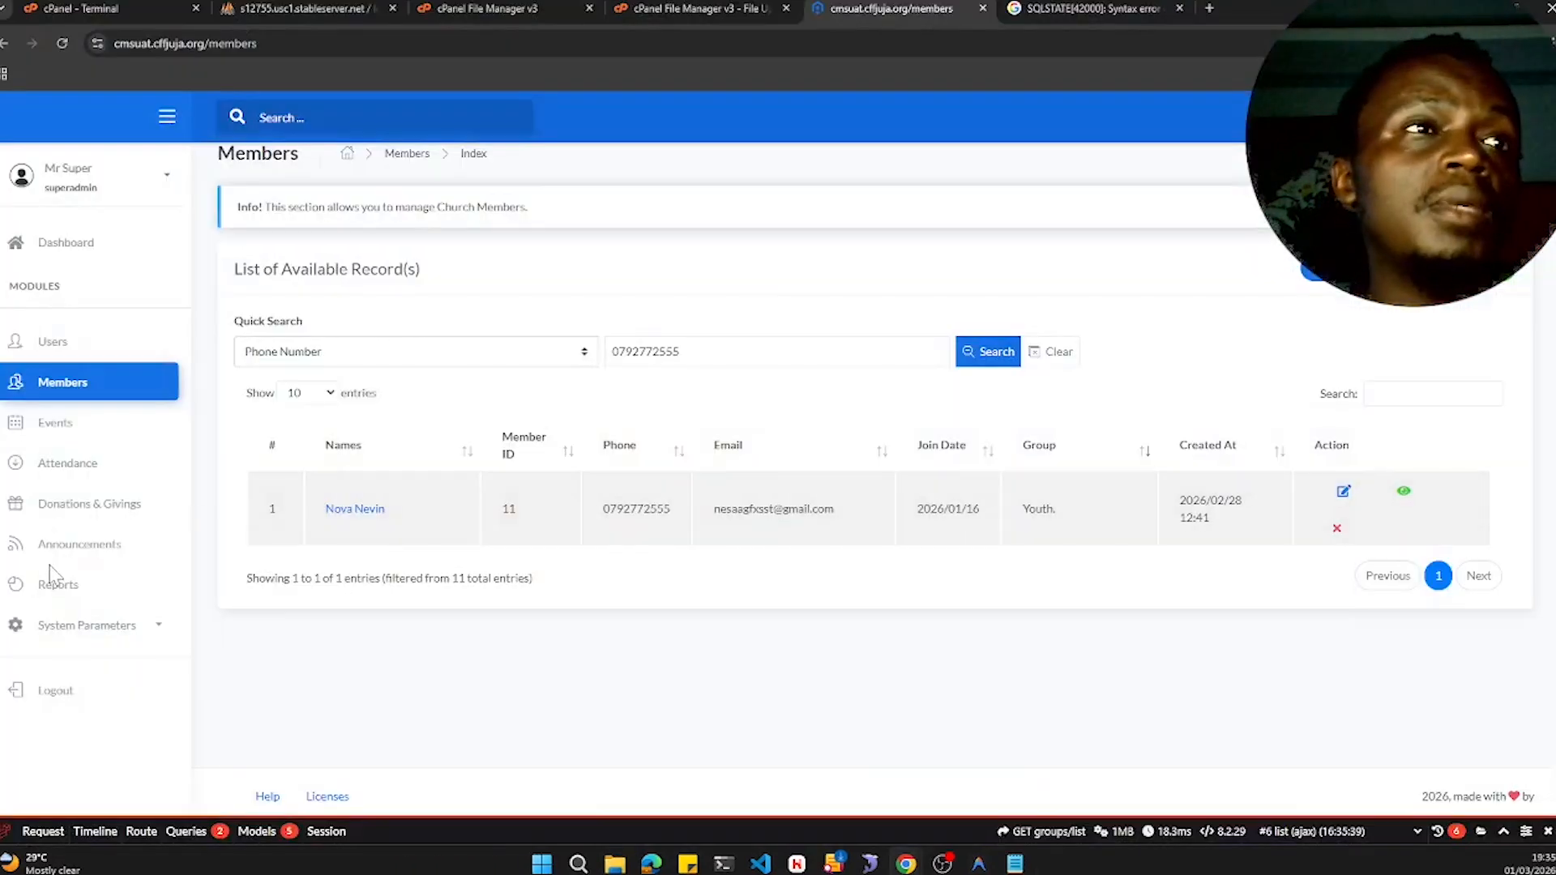
- Open the Events list
left_click(93, 438)
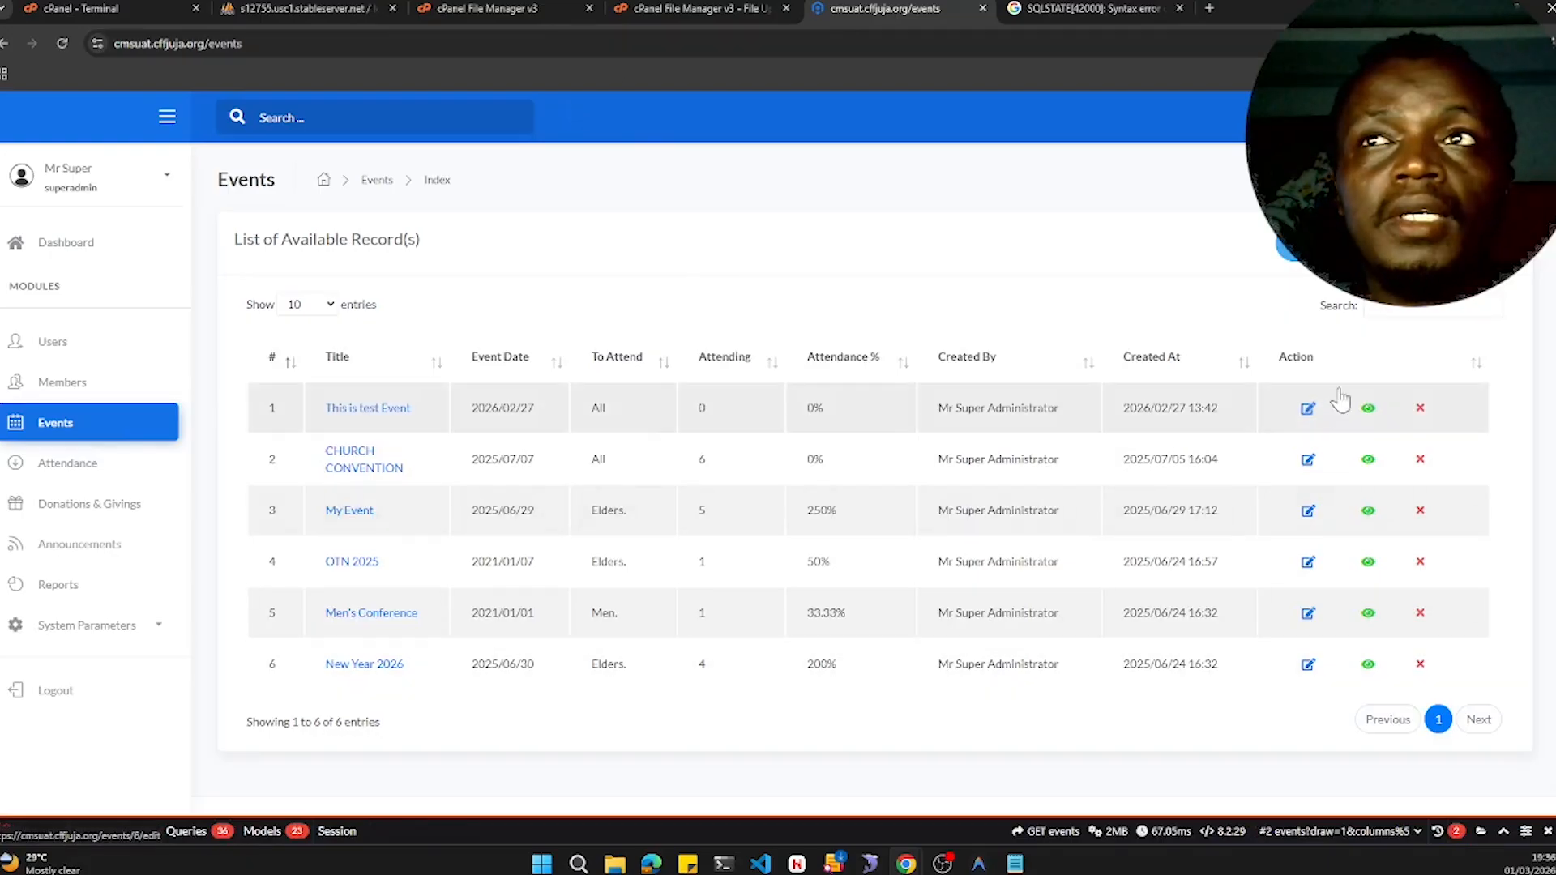
left_click(1369, 410)
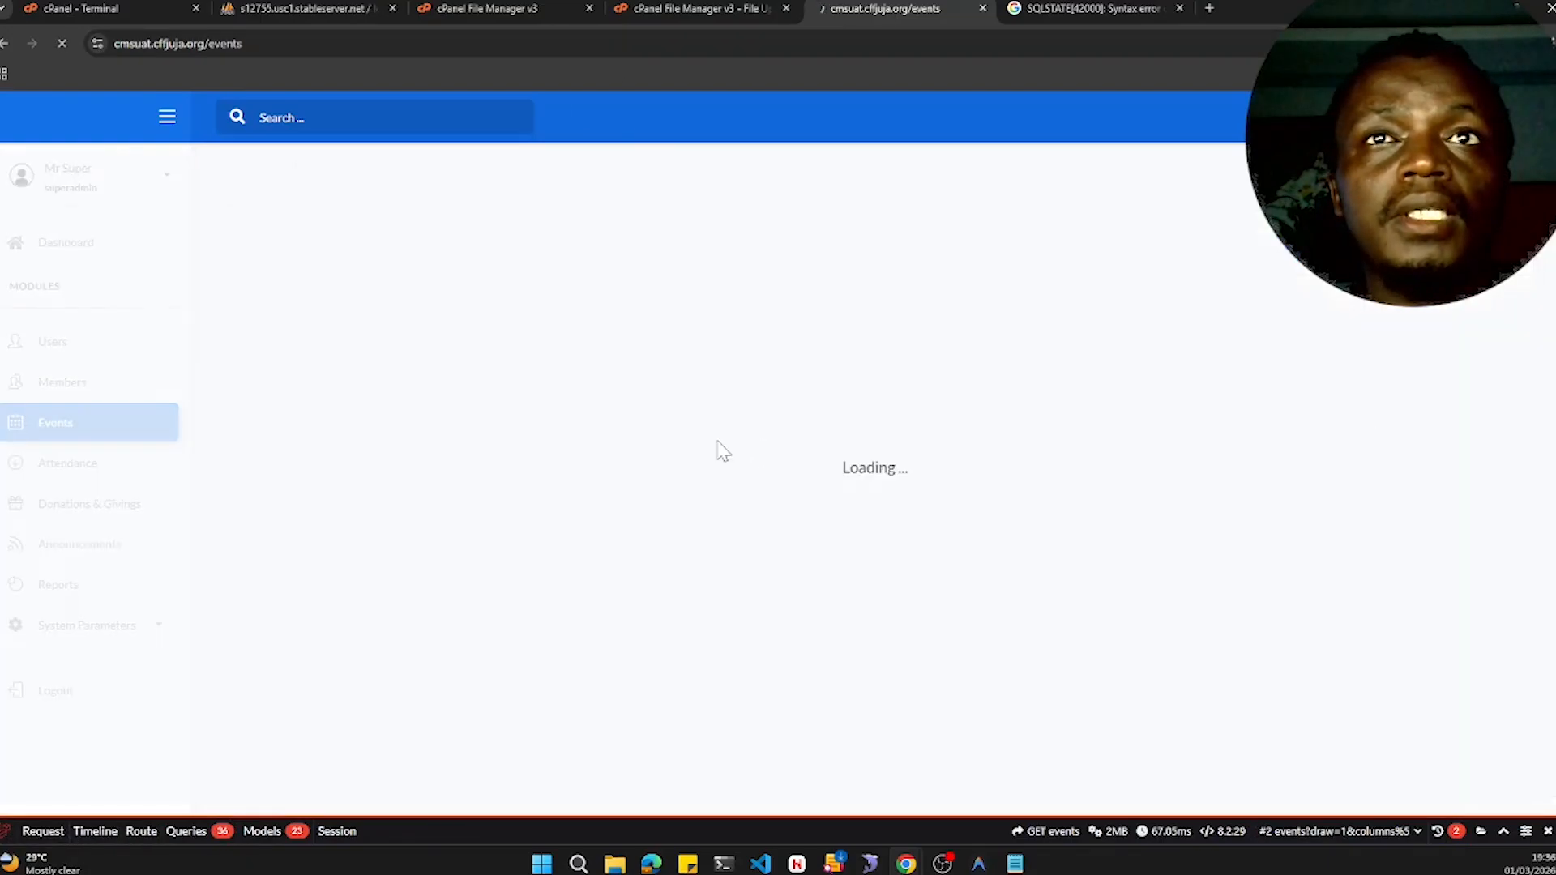
left_click(658, 301)
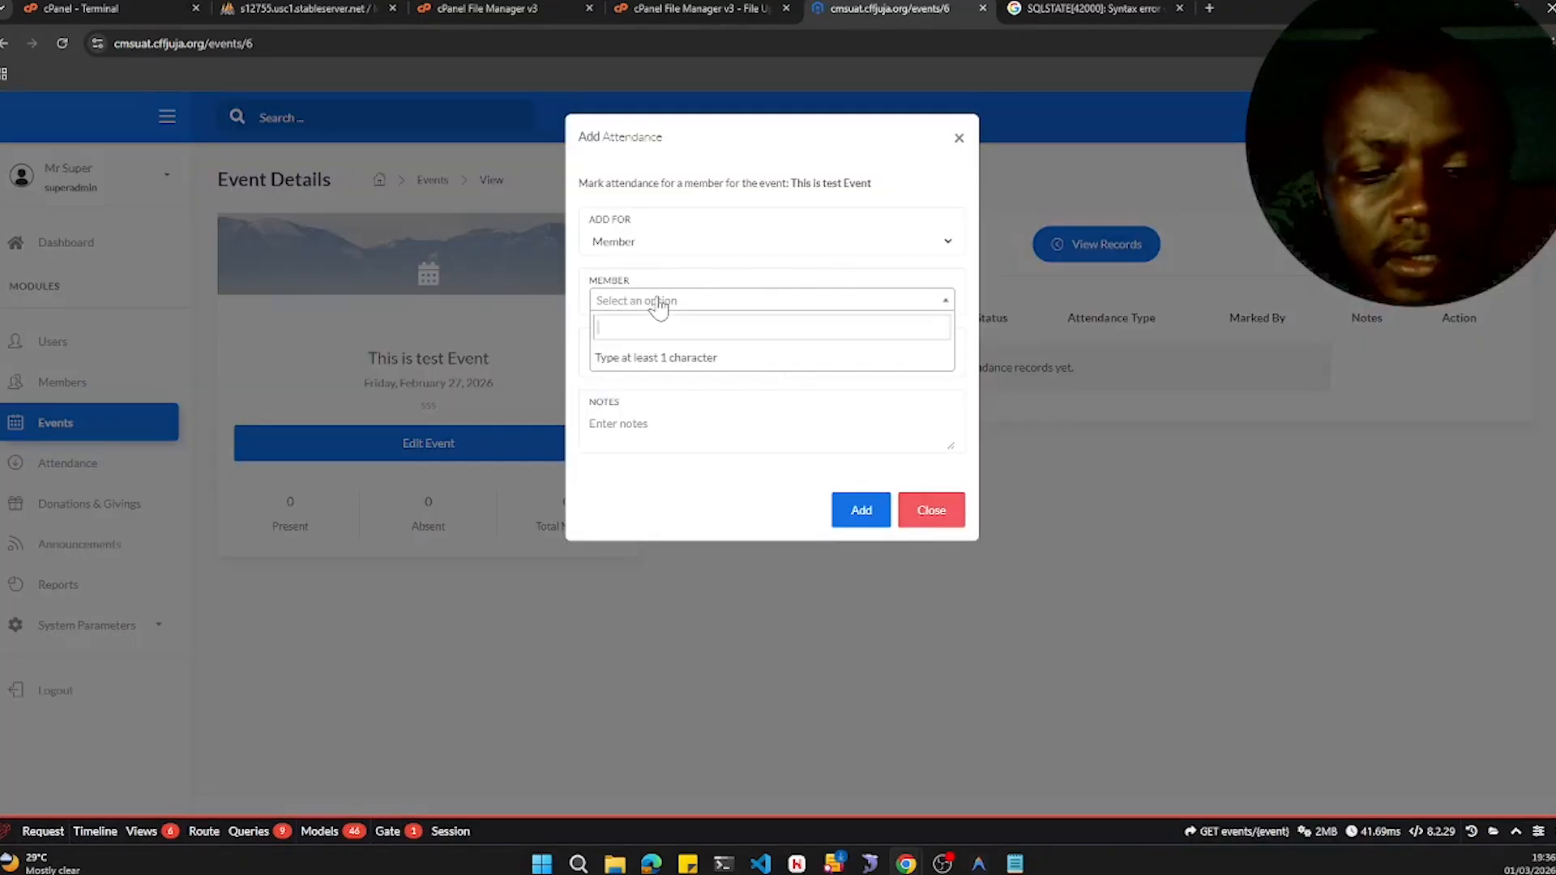
type("1")
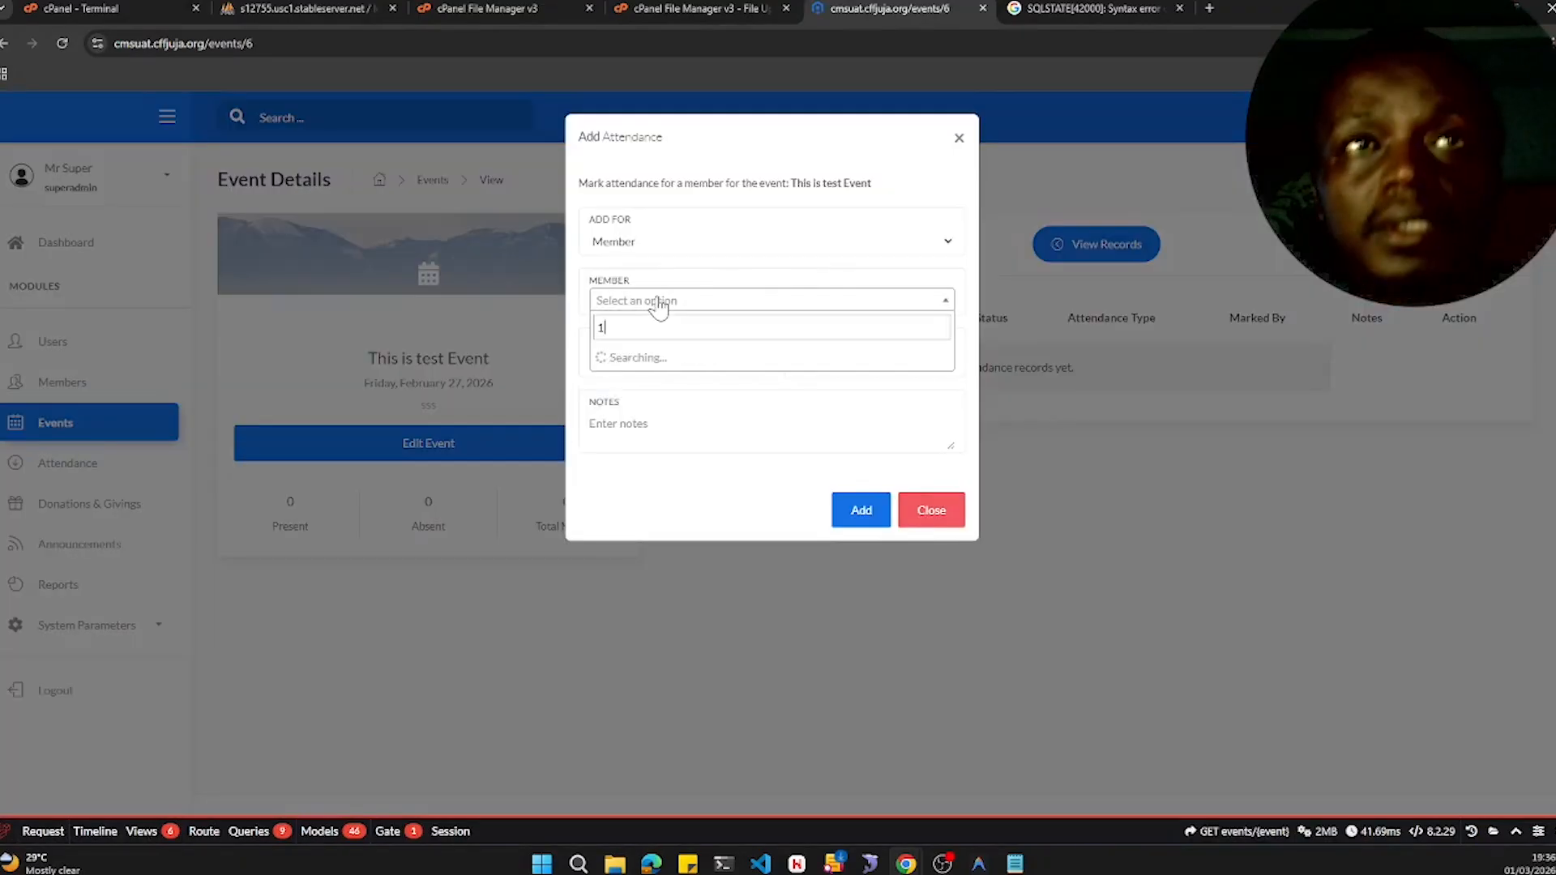
type("0")
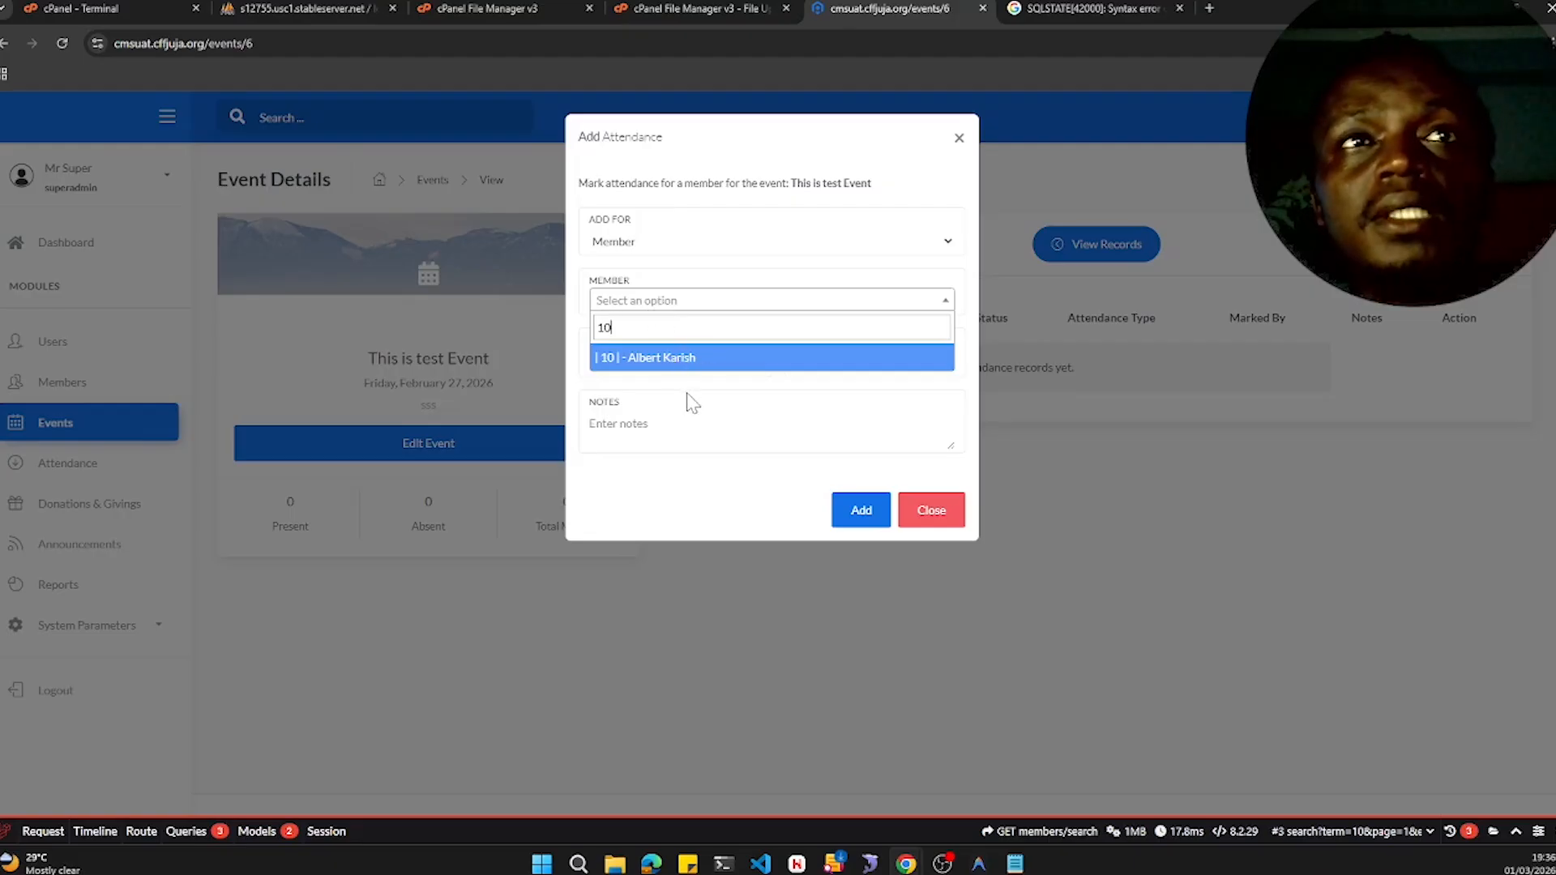
left_click(661, 365)
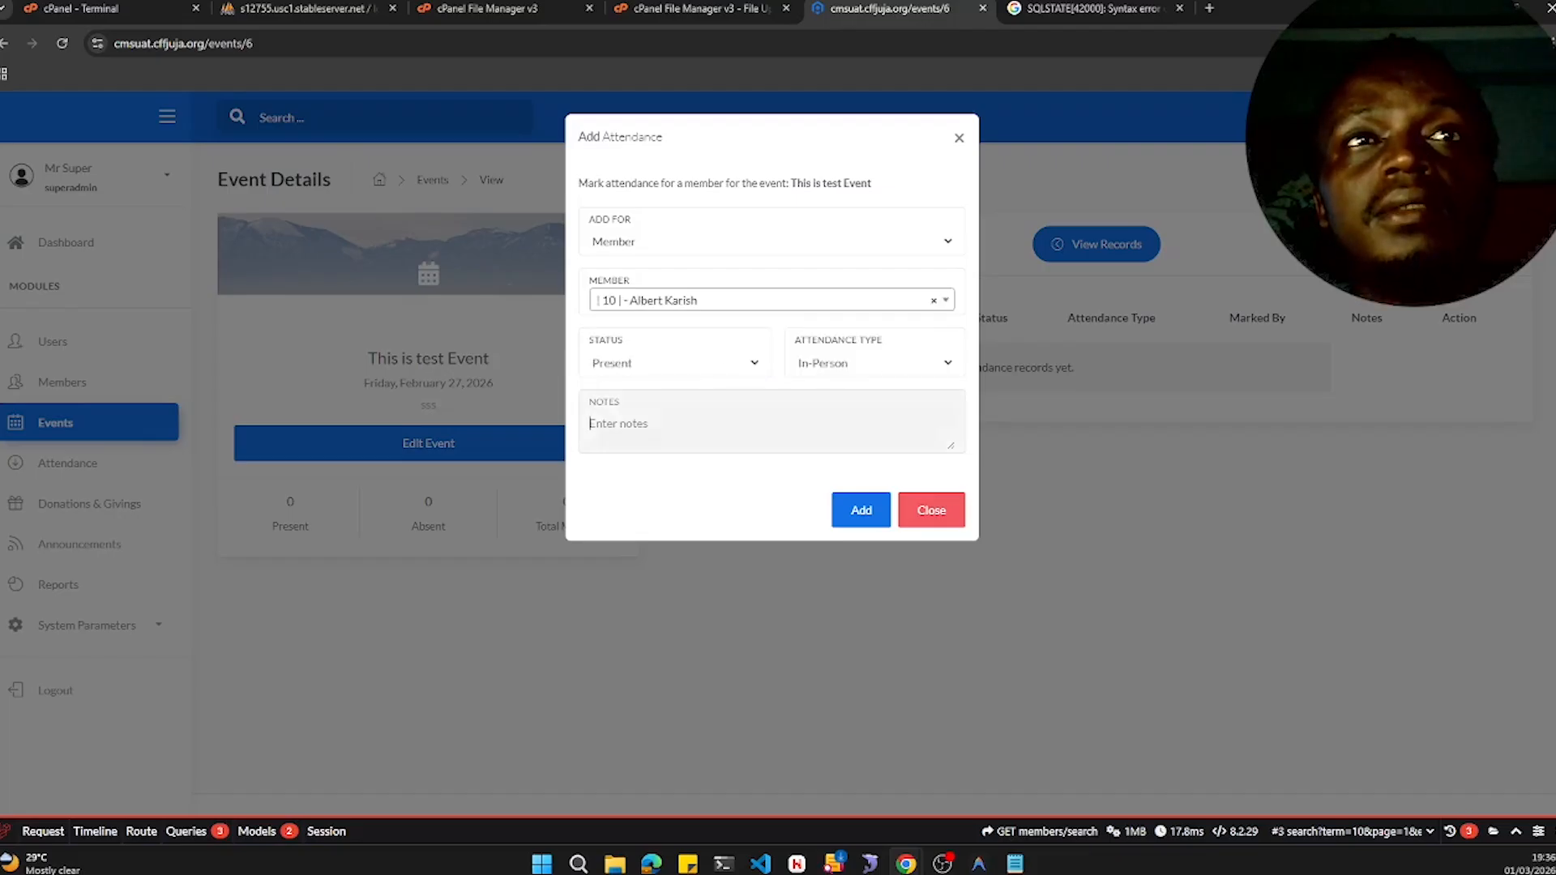
left_click(858, 510)
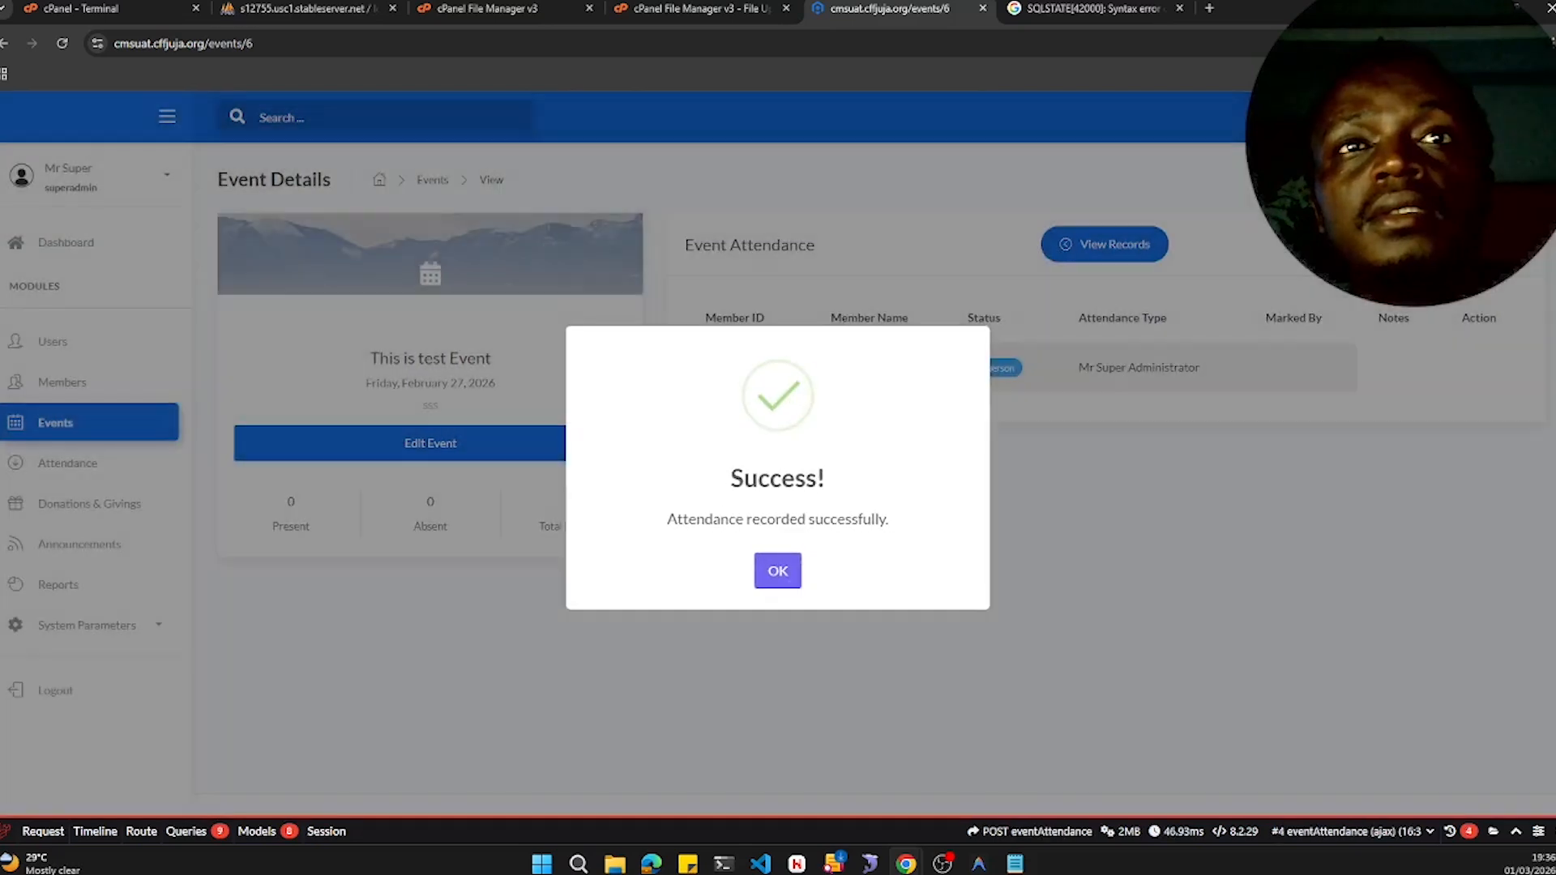
left_click(780, 570)
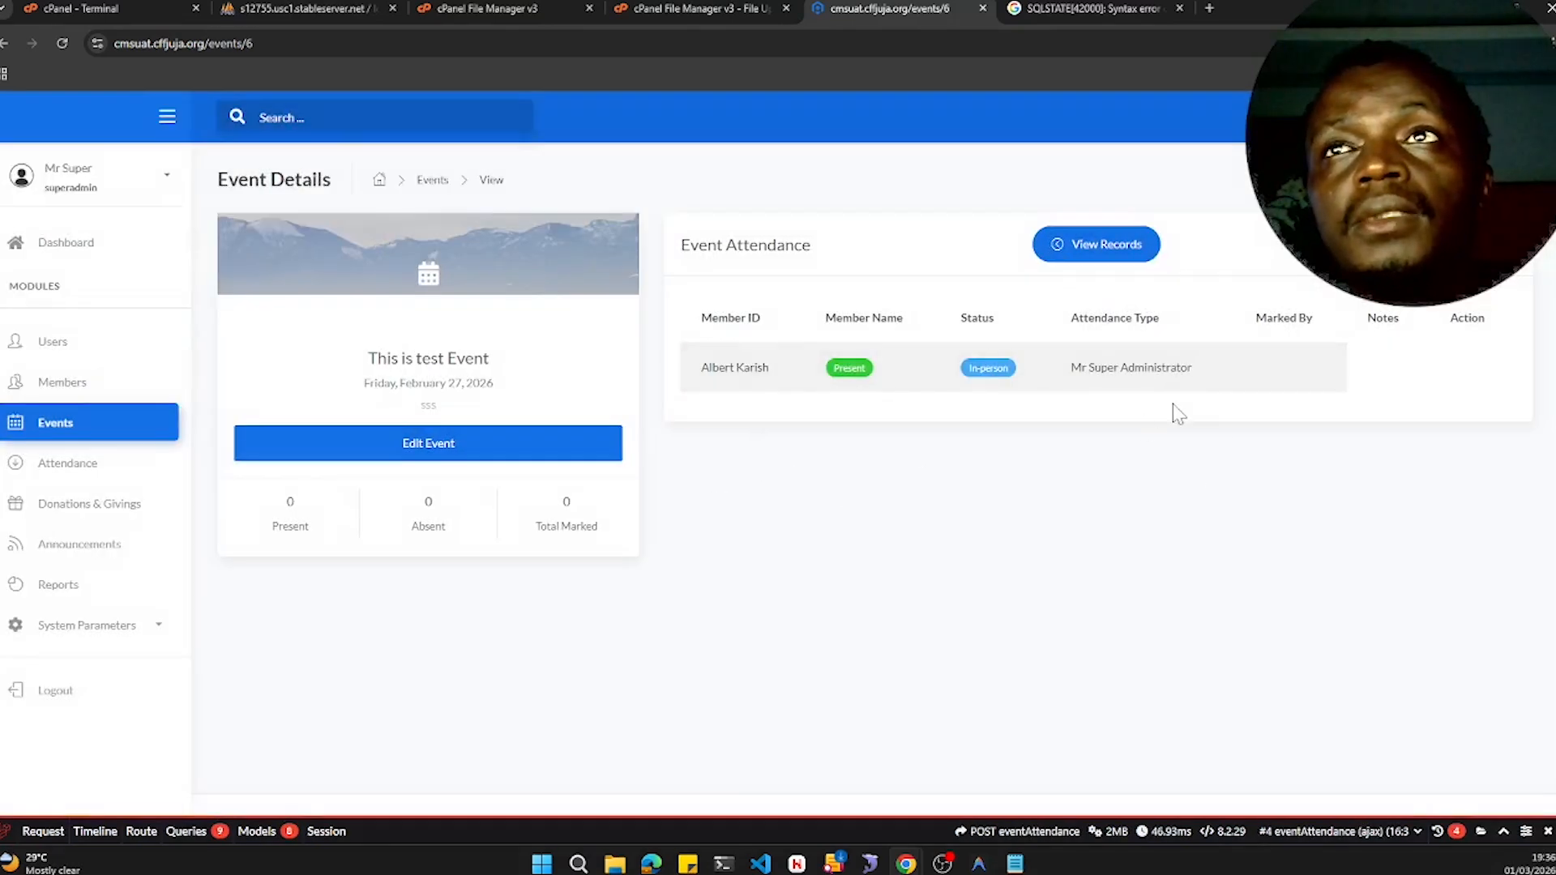
left_click(68, 42)
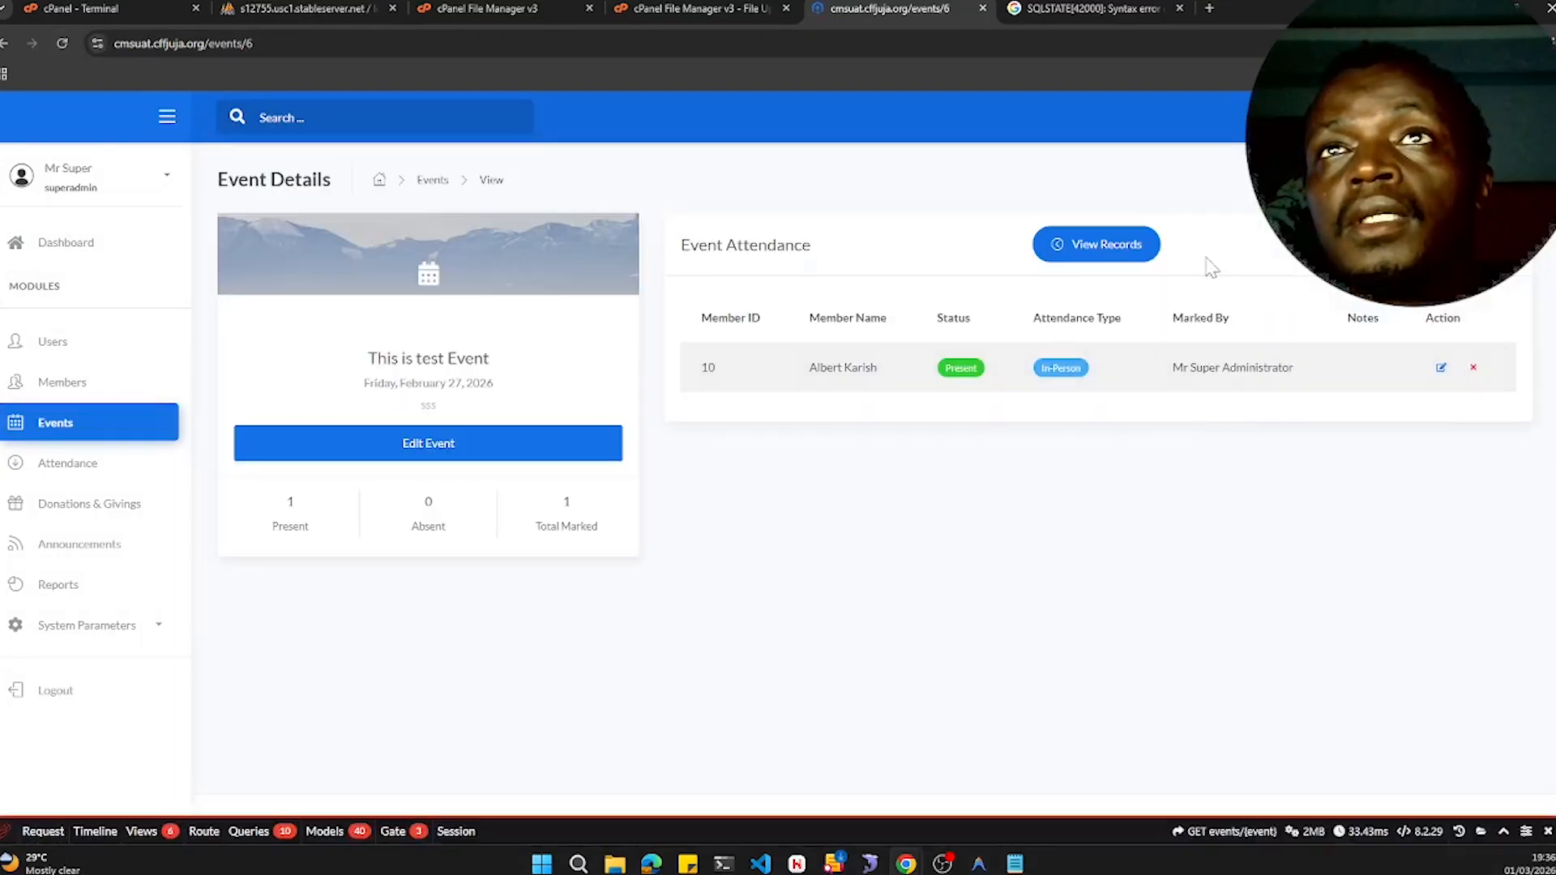
- Add attendance for the whole Elders. group to the event, then reload the page
left_click(1450, 244)
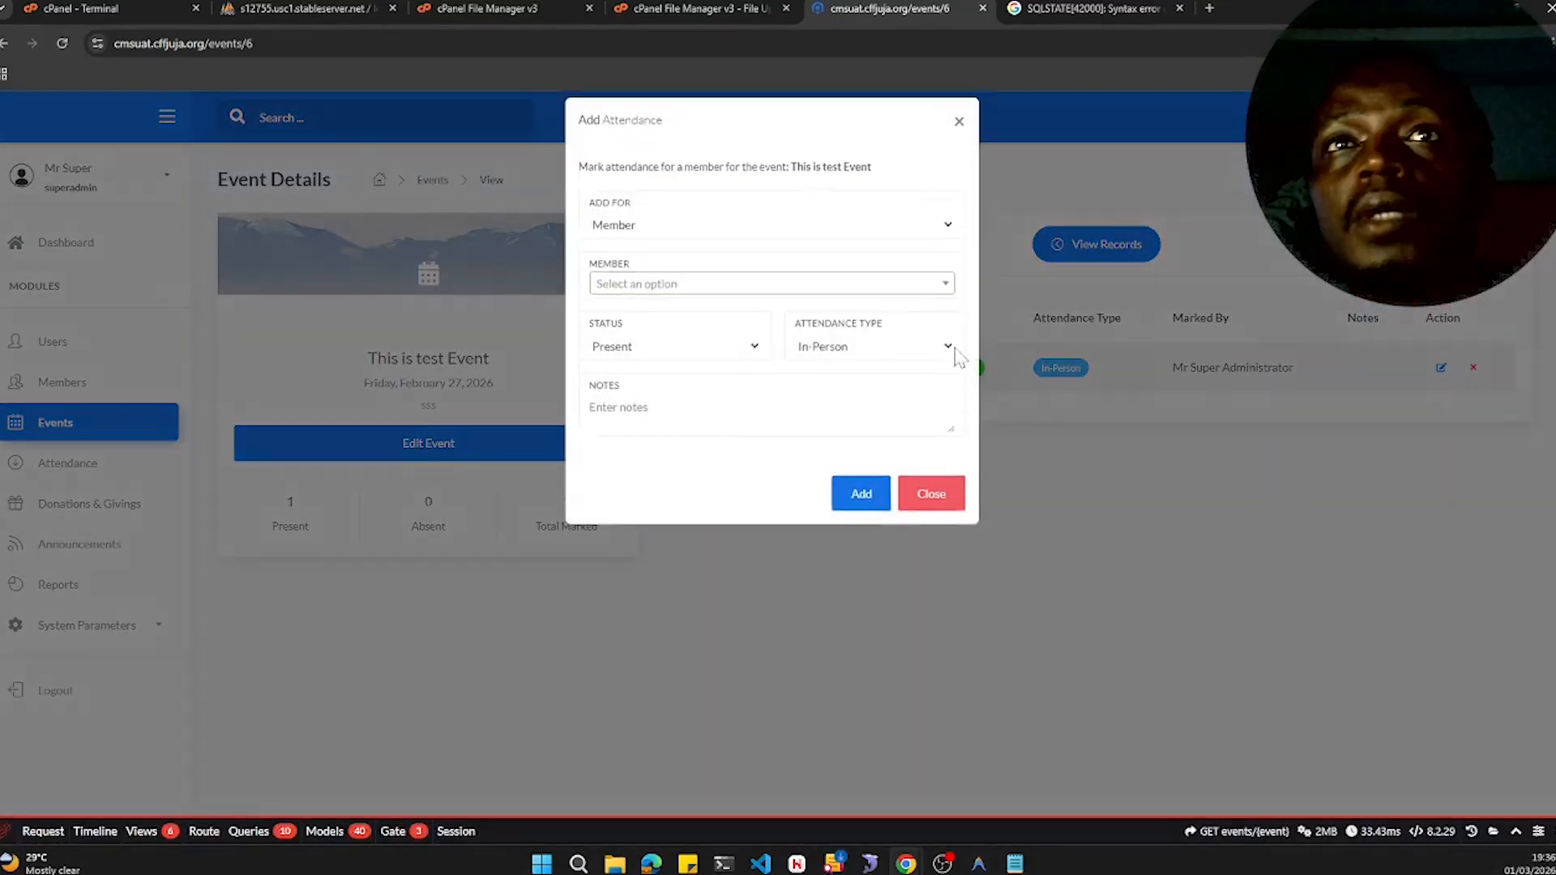
left_click(625, 246)
left_click(629, 283)
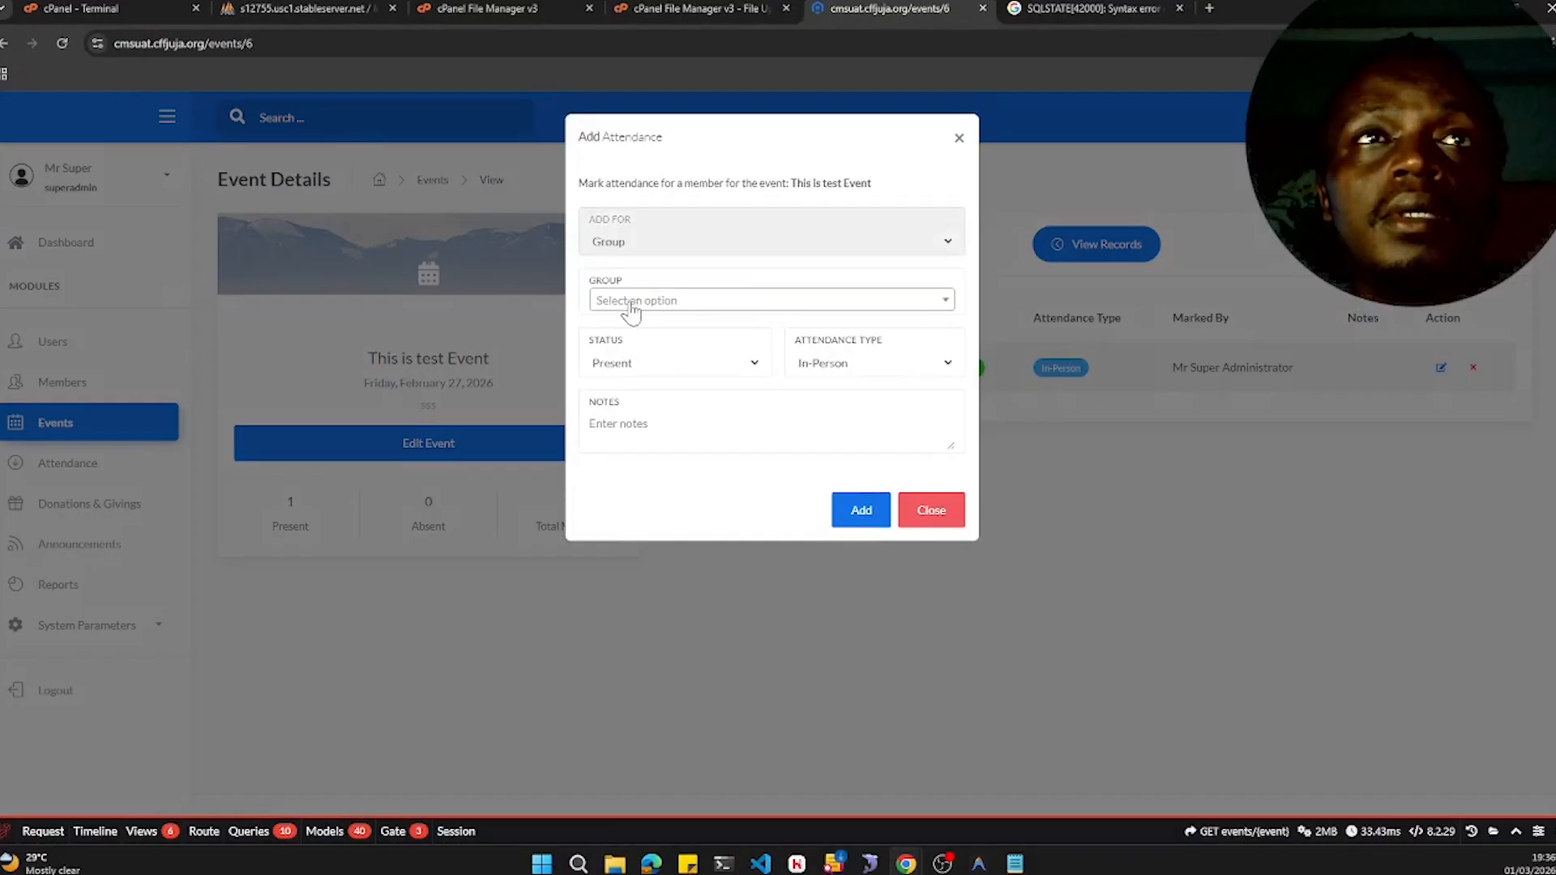
left_click(631, 305)
left_click(632, 360)
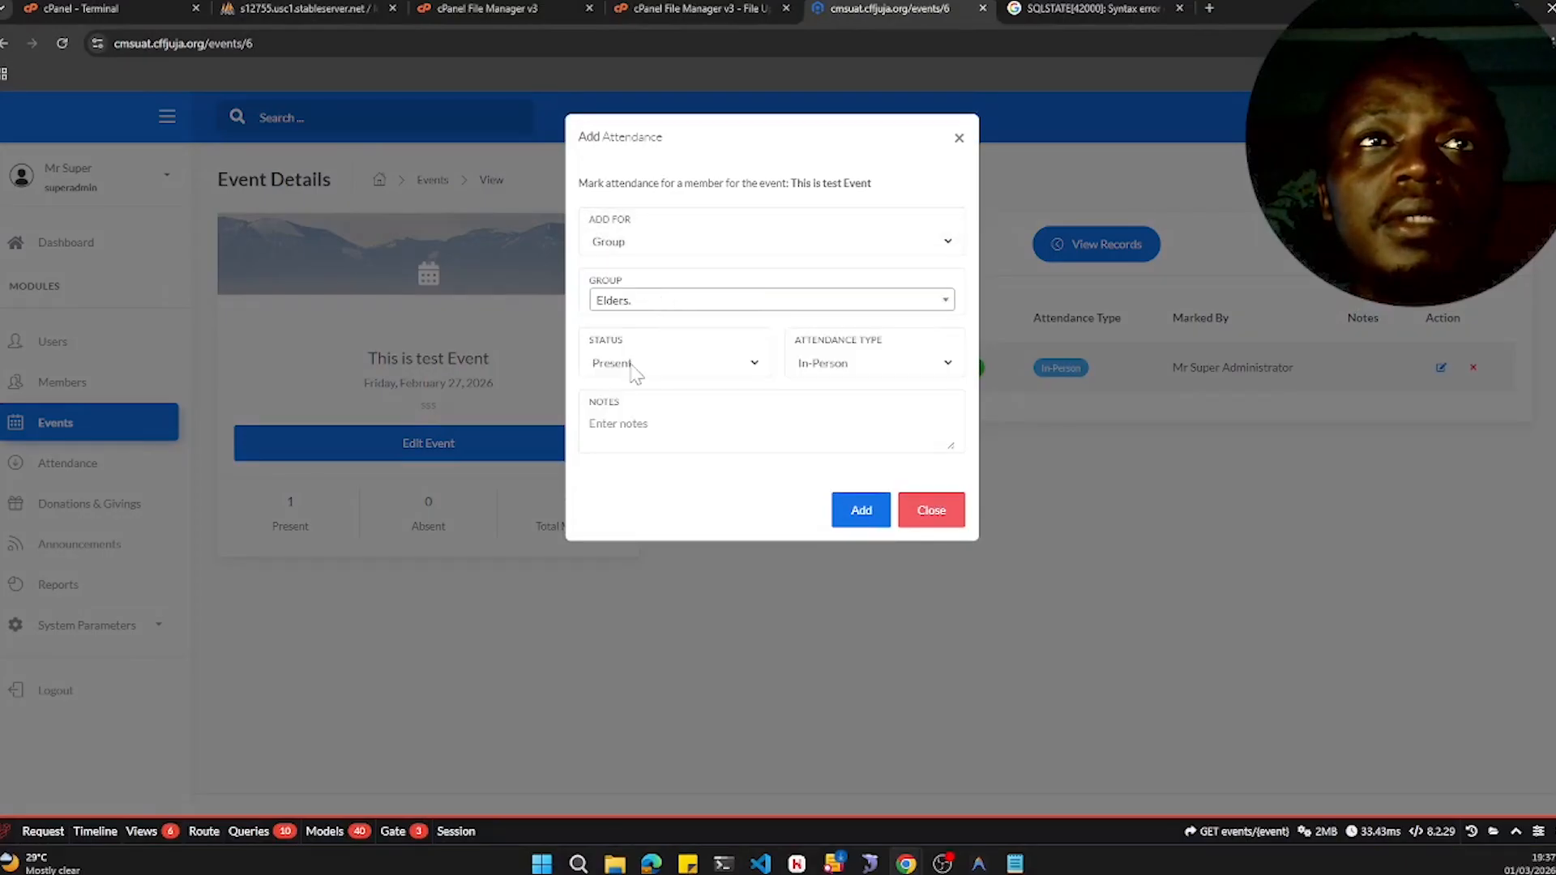
left_click(860, 510)
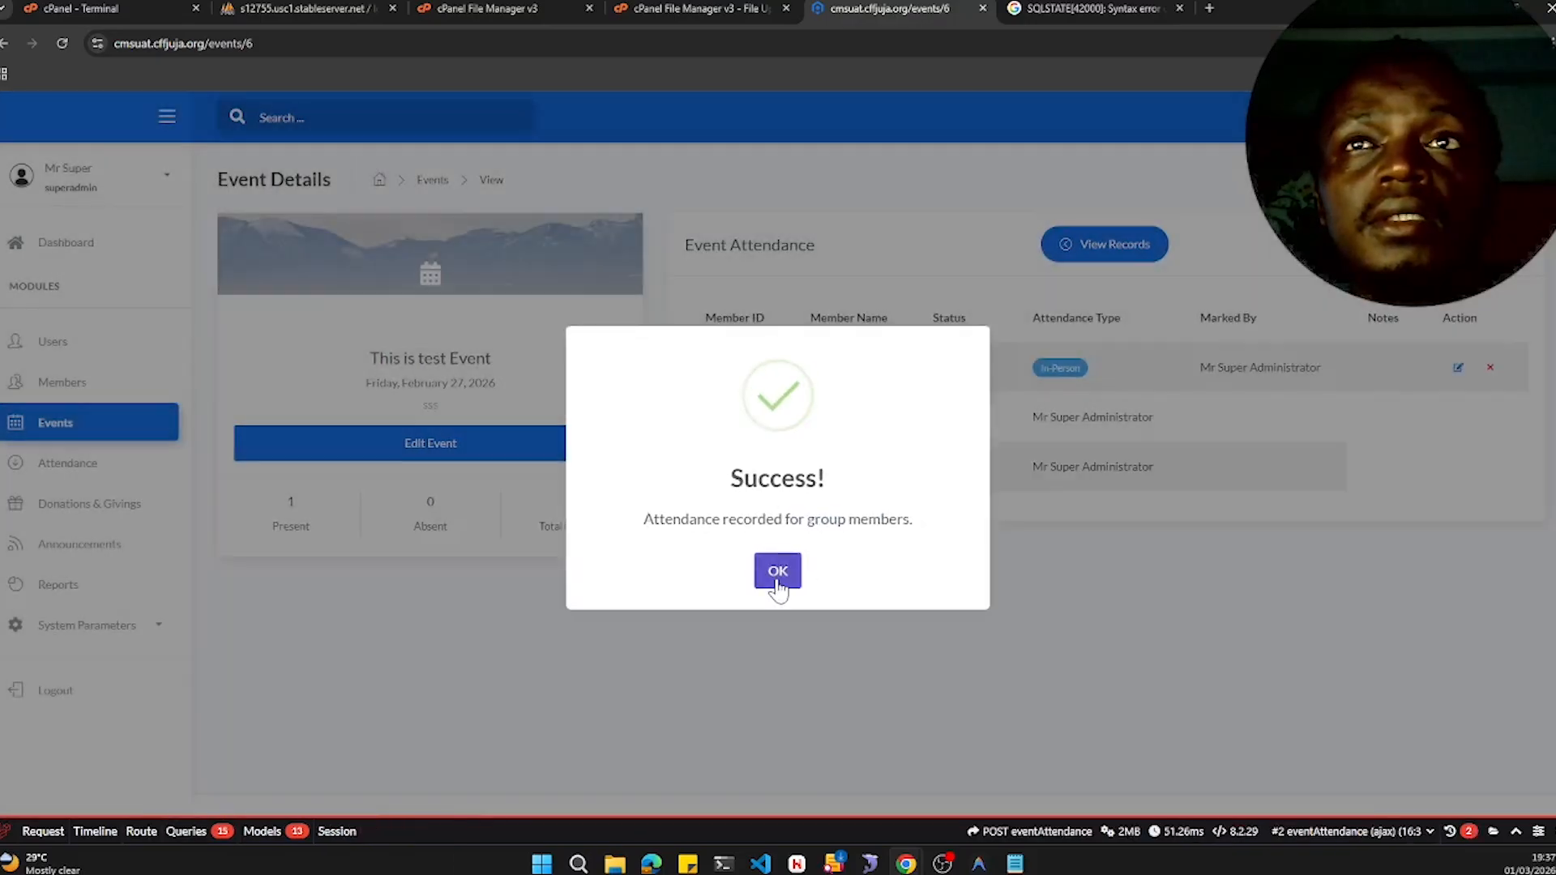
left_click(777, 572)
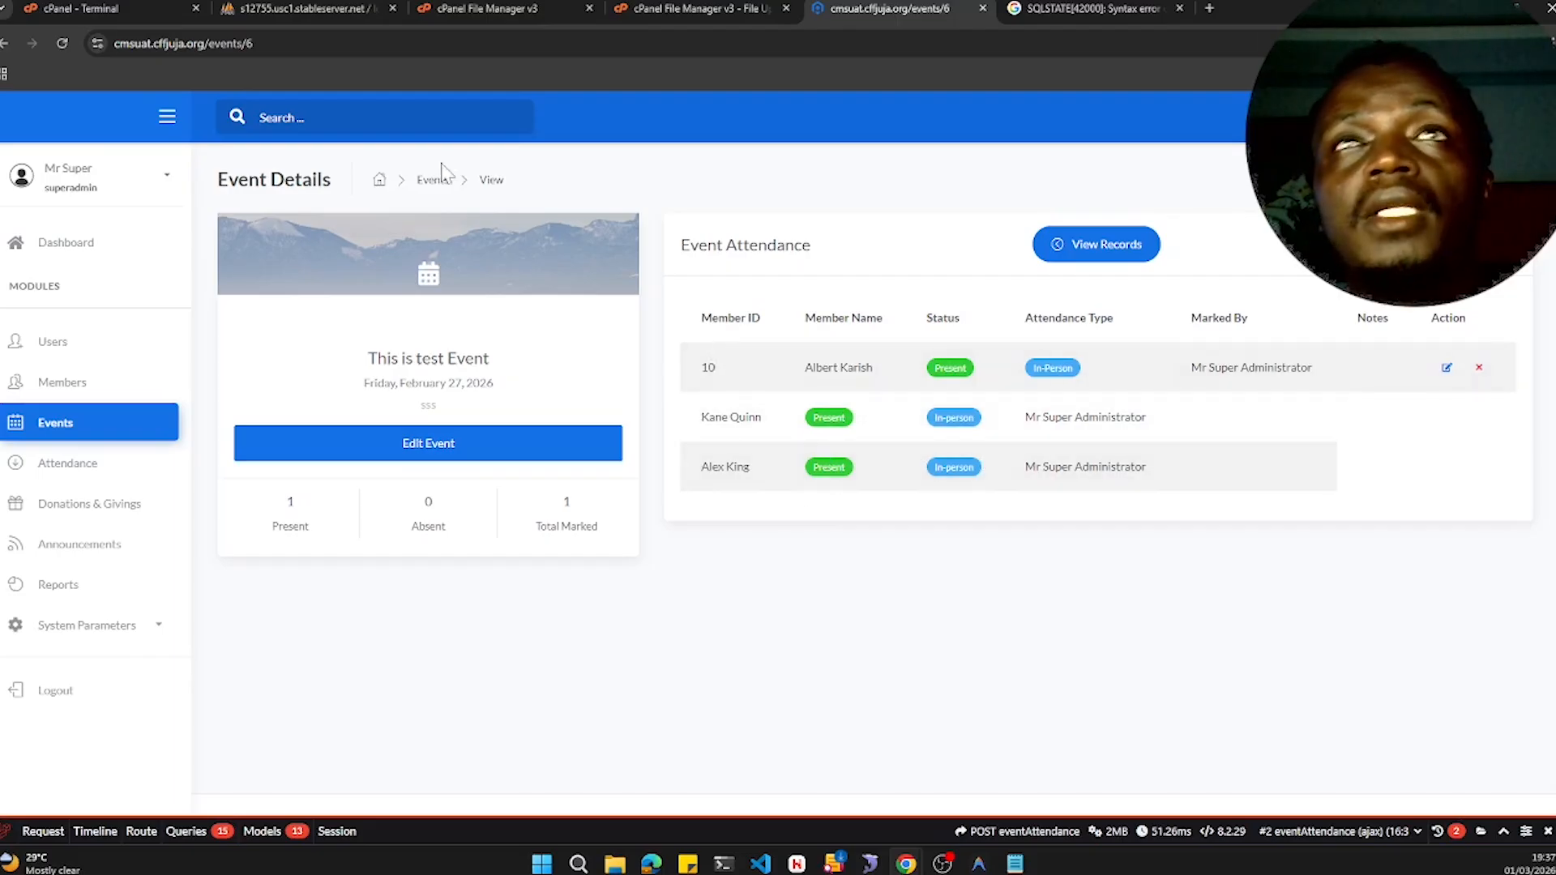
left_click(62, 43)
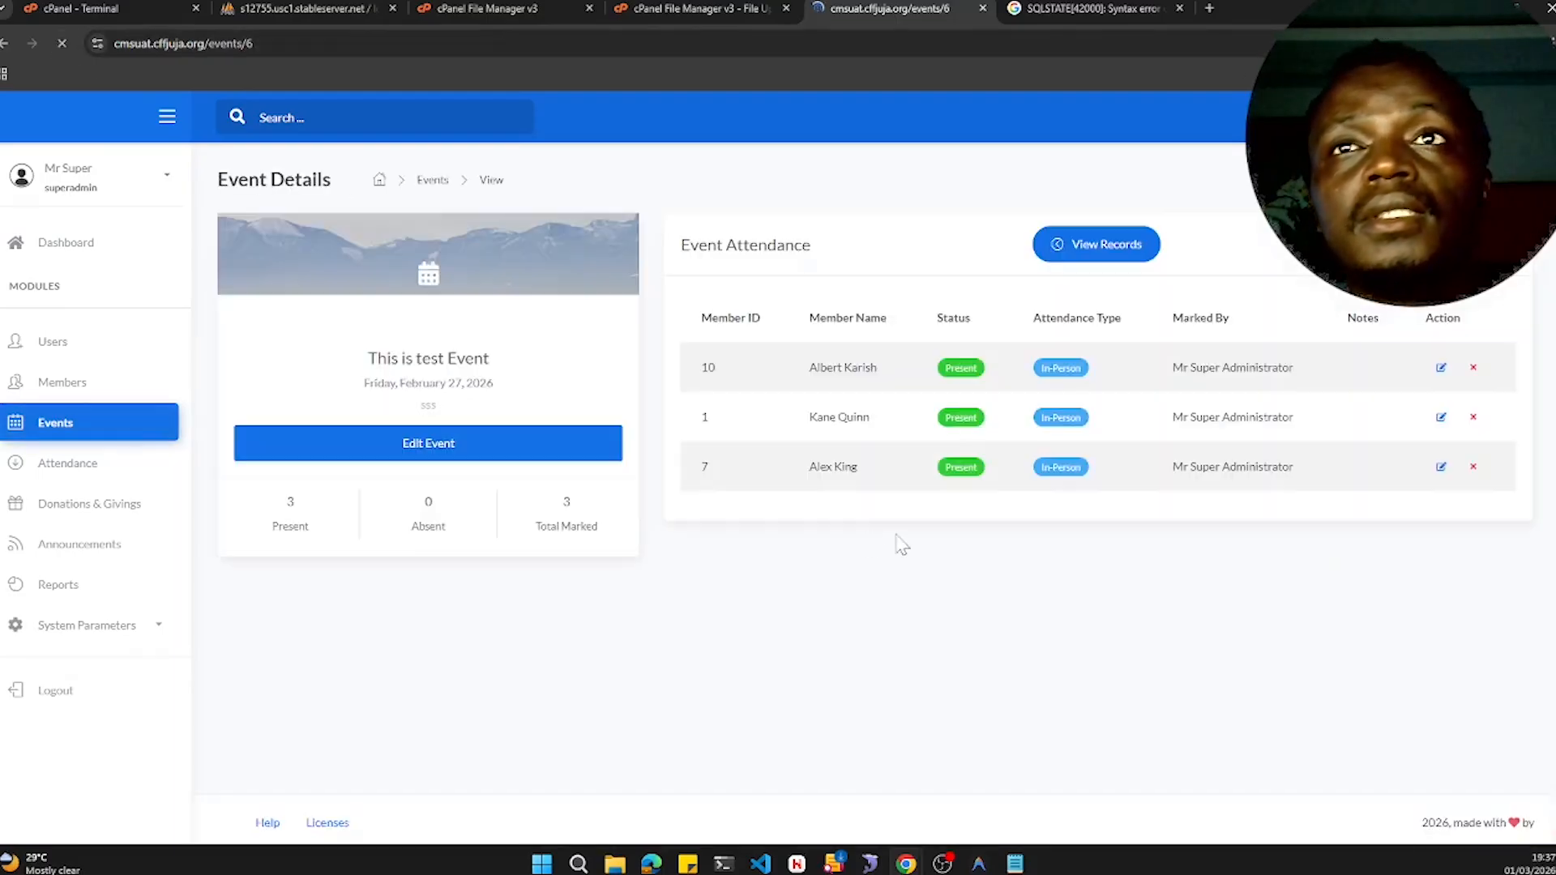
- Open the Report Center and scroll through its membership report filters and charts
left_click(80, 596)
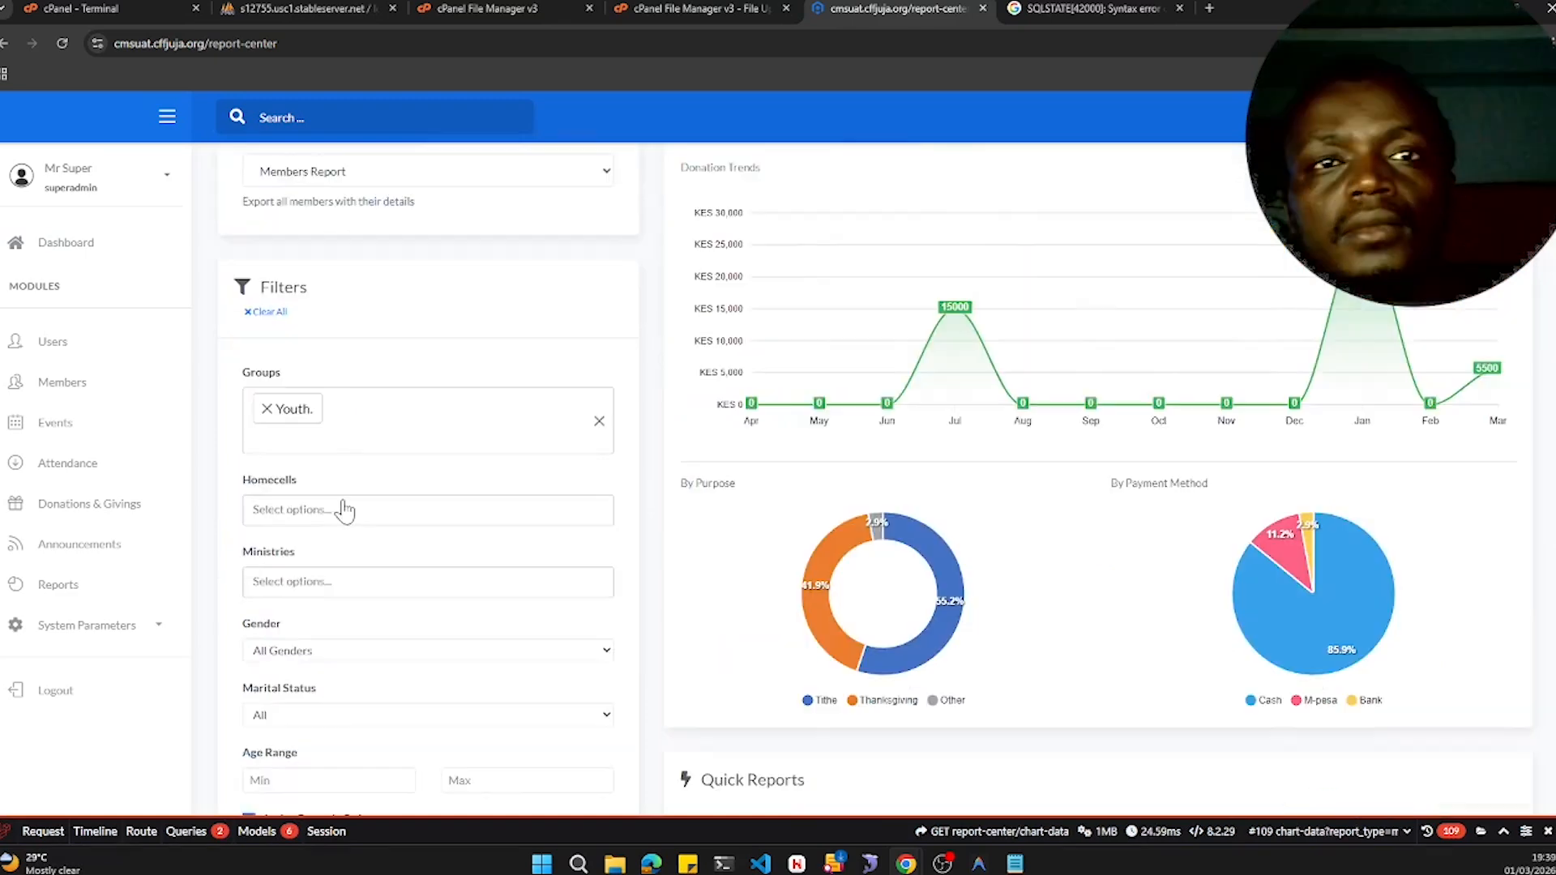
scroll(340, 507, "down", 3)
scroll(340, 514, "up", 3)
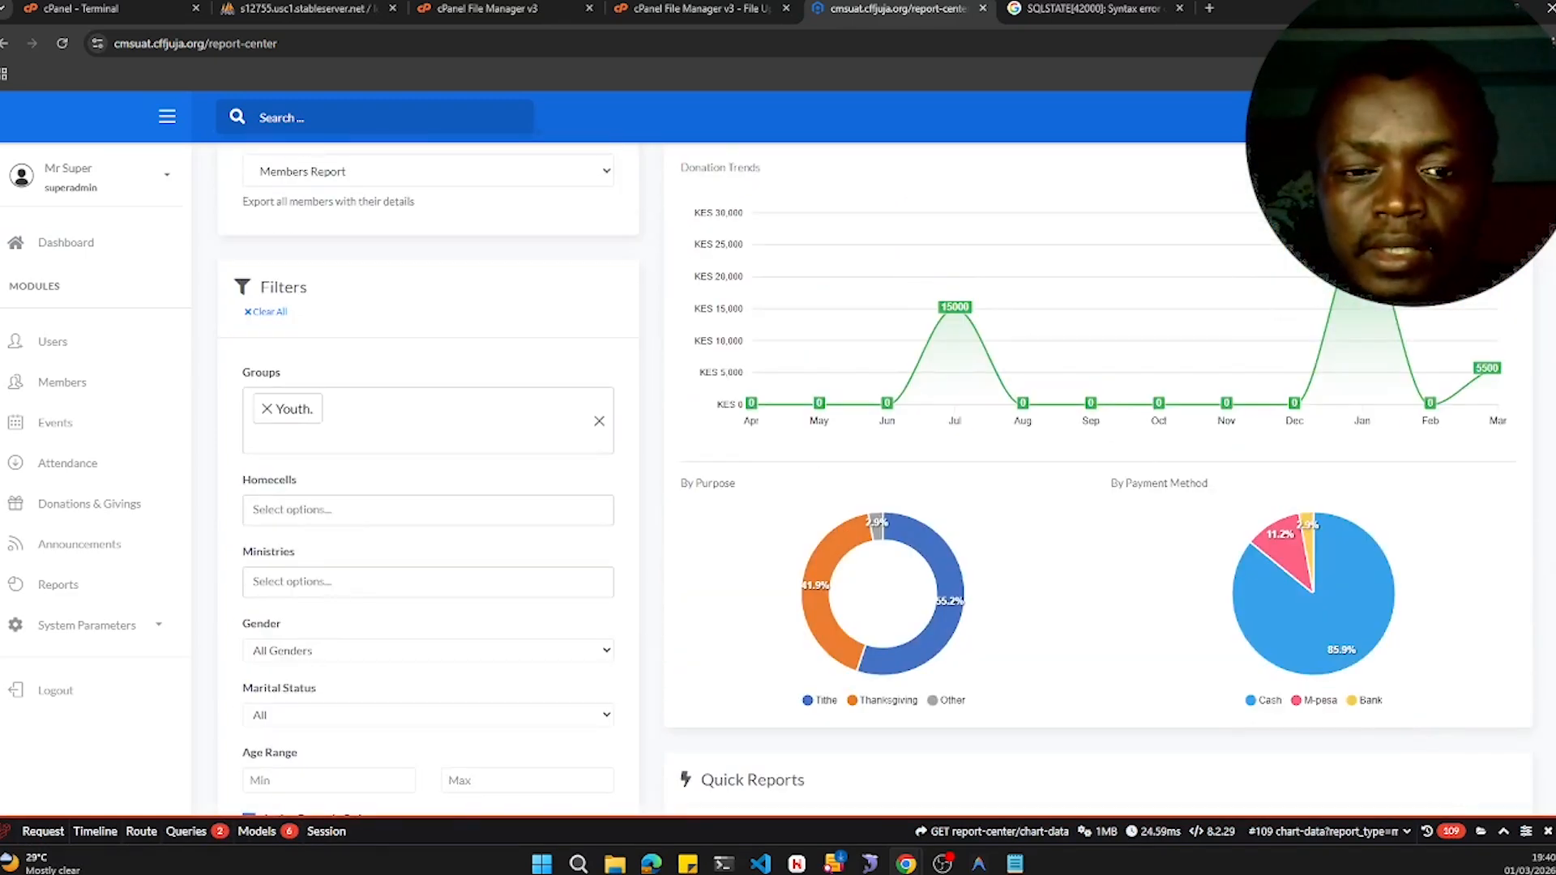